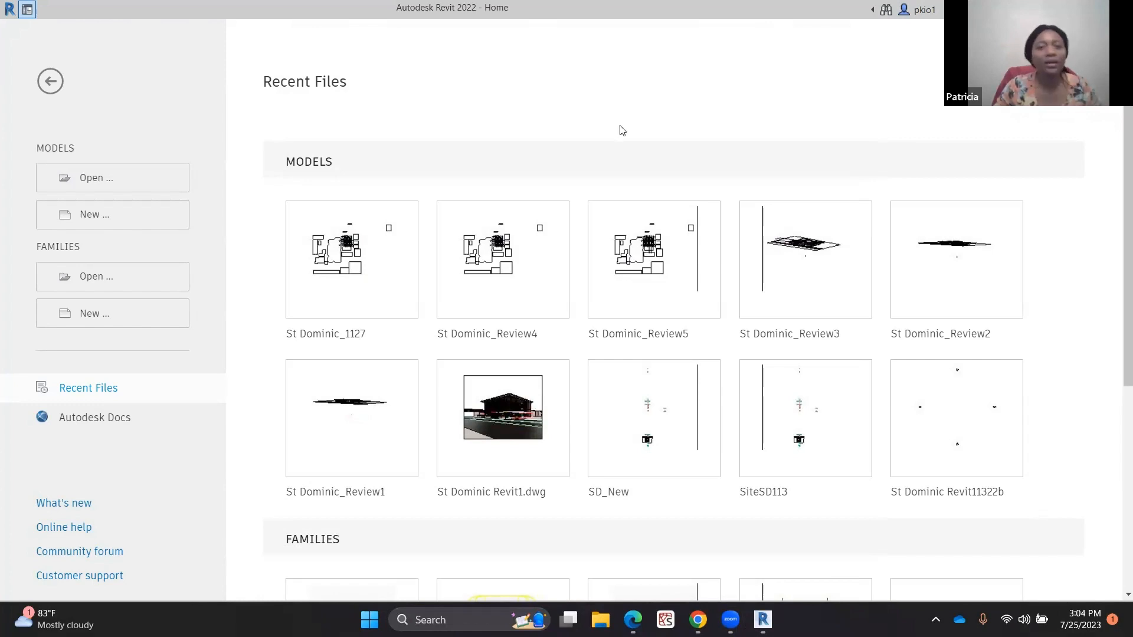
Create a new project from the Metric-Architectural Template
click(95, 216)
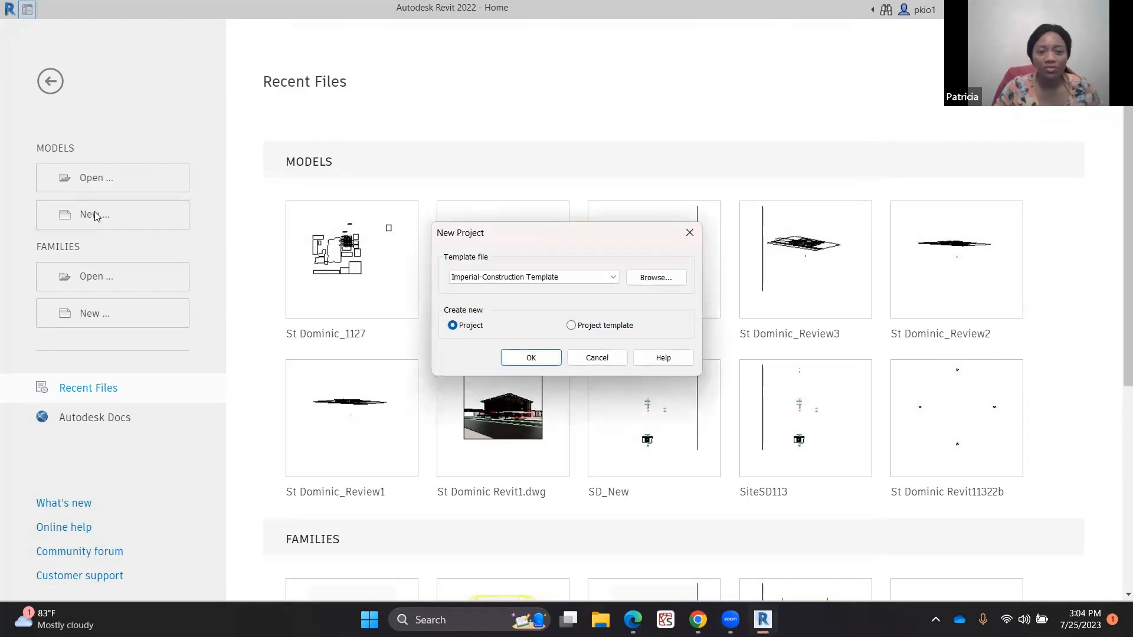
click(616, 276)
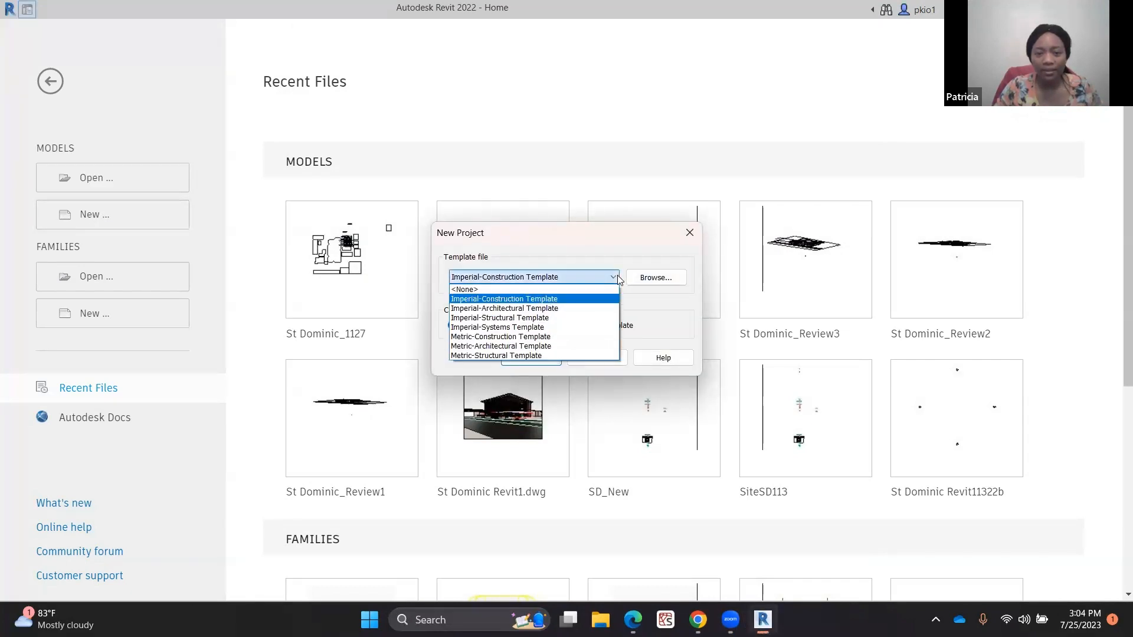
click(544, 347)
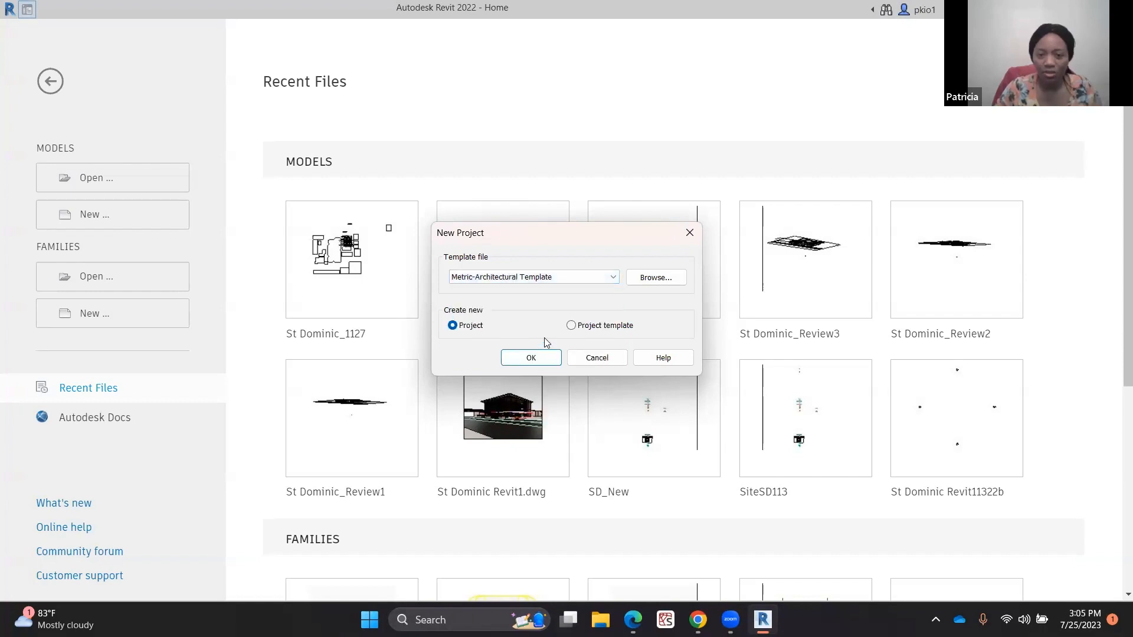
click(531, 358)
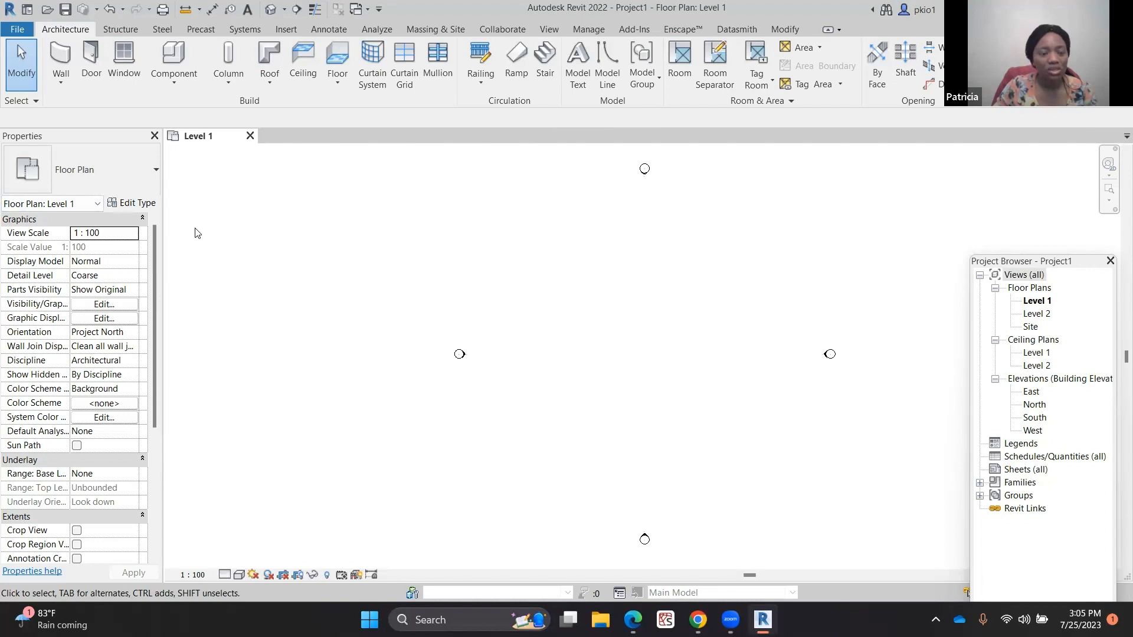
Start the Wall tool and choose the Generic - 225mm Masonry wall type
click(58, 56)
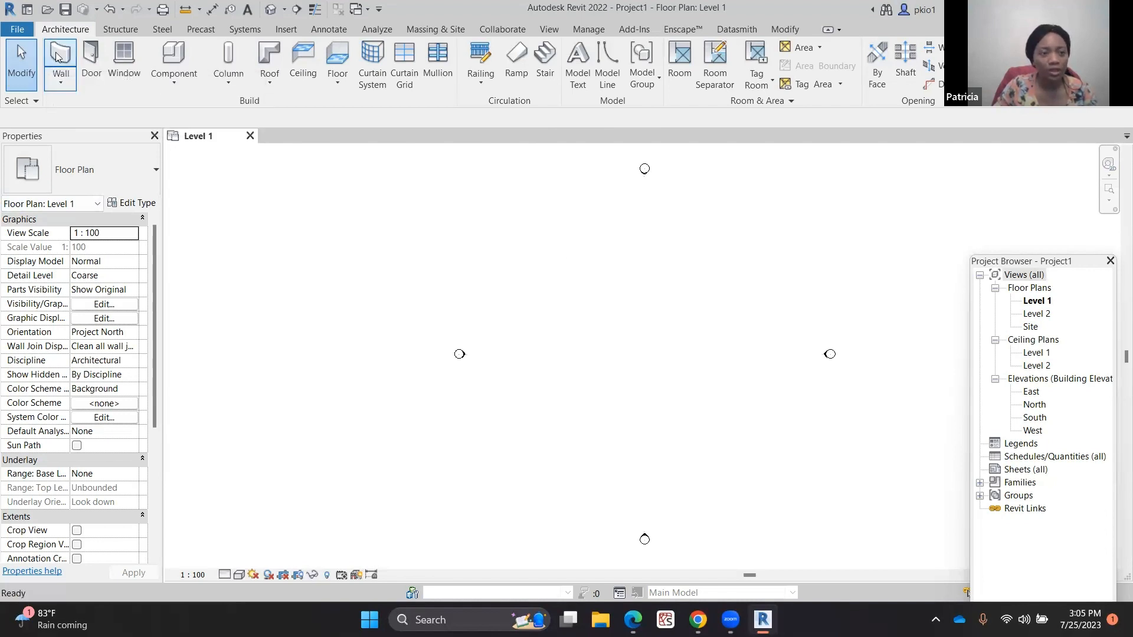
click(148, 174)
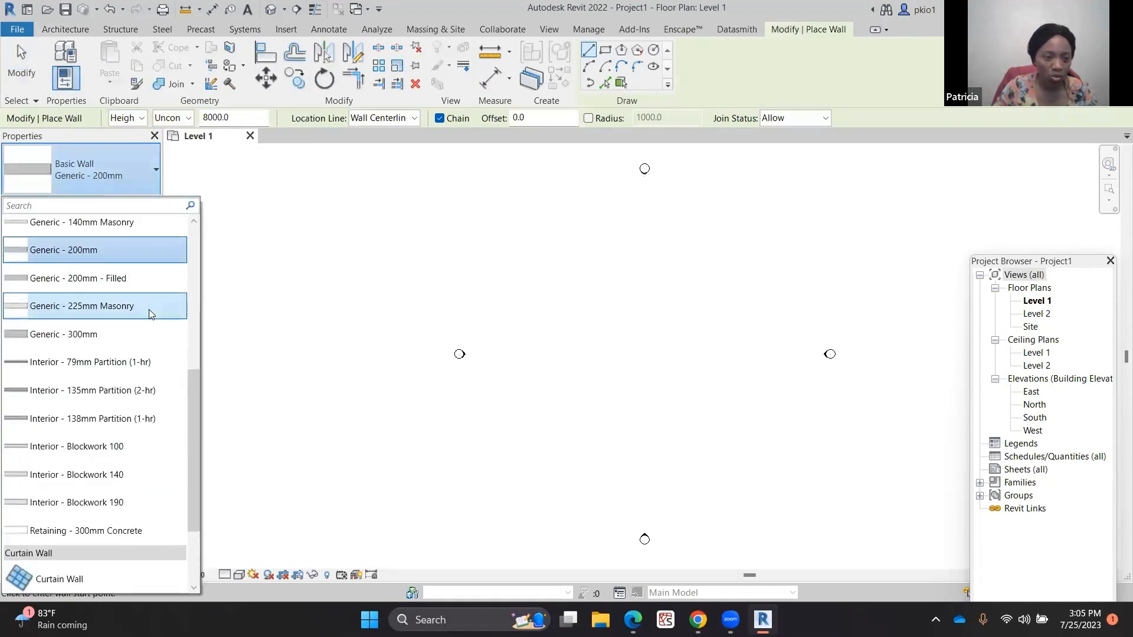
scroll(152, 310, up, 2)
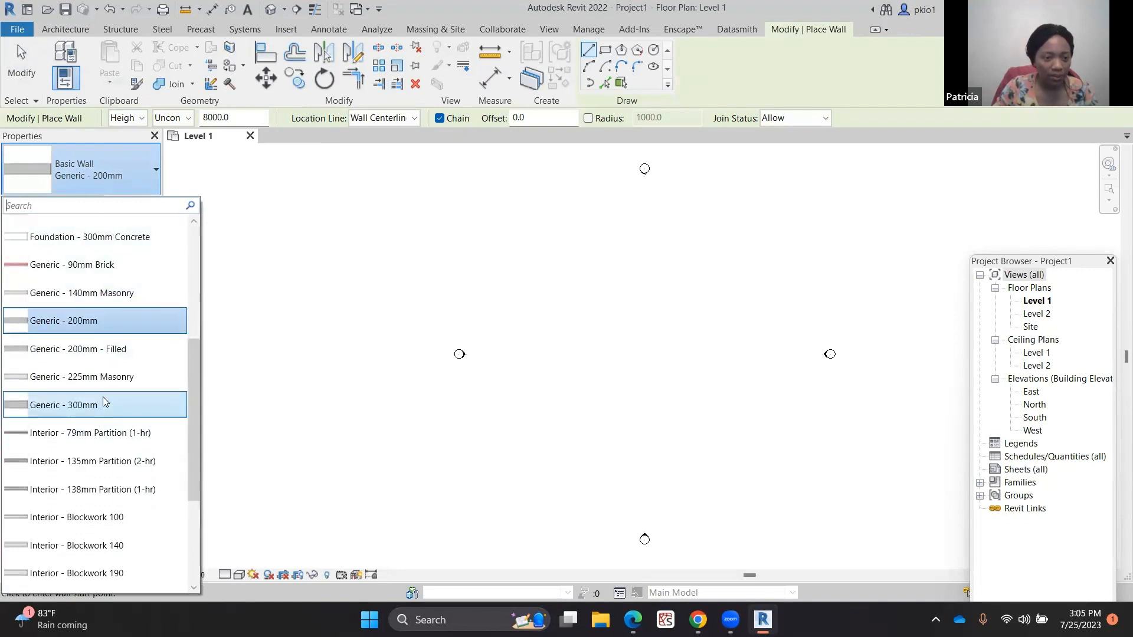
click(109, 378)
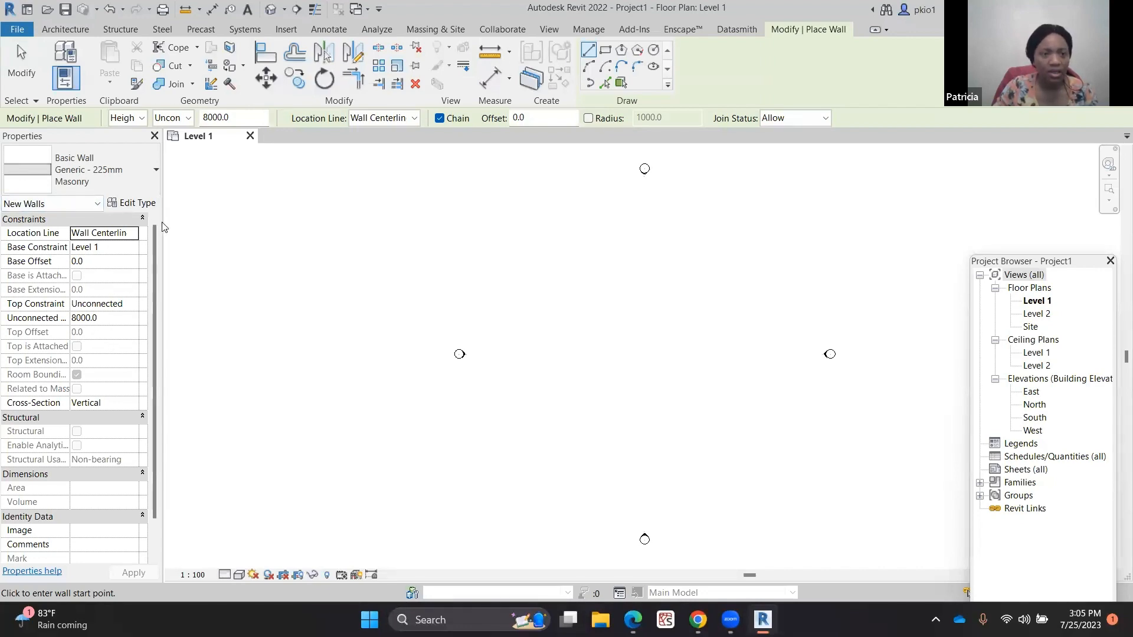
Set the wall's unconnected height to 3000 and apply it
click(79, 320)
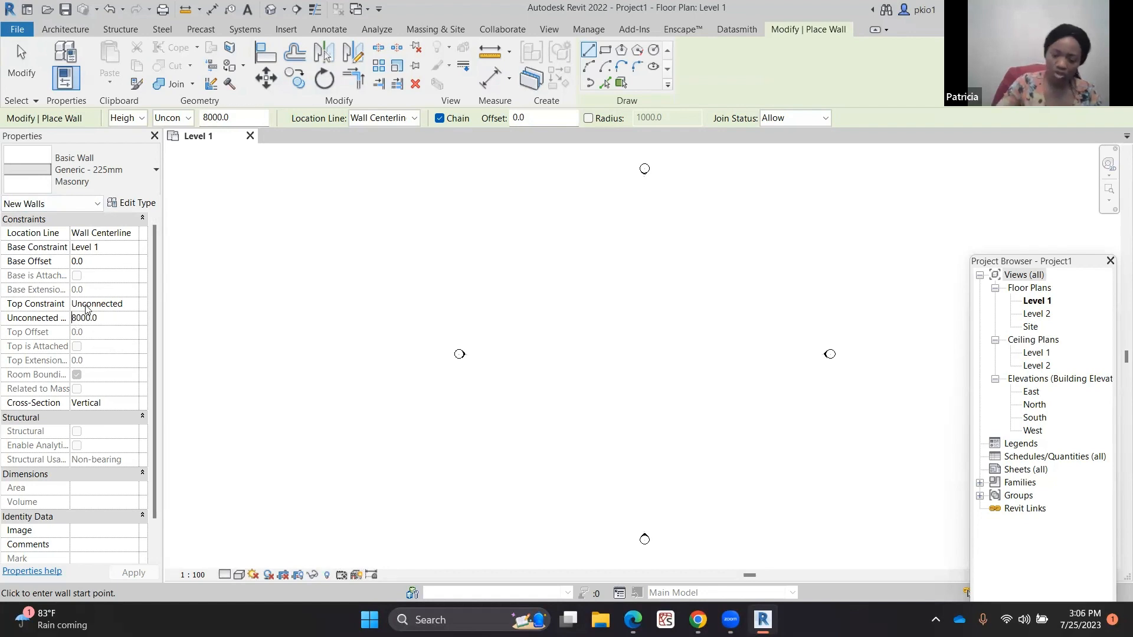
key(Delete)
text(3)
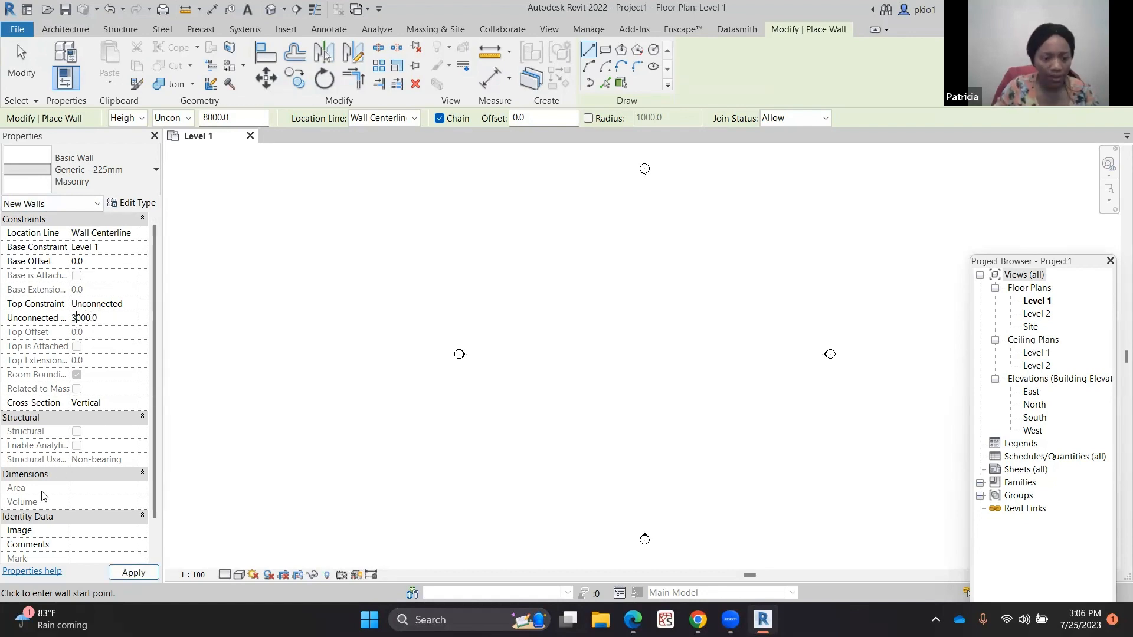
click(129, 572)
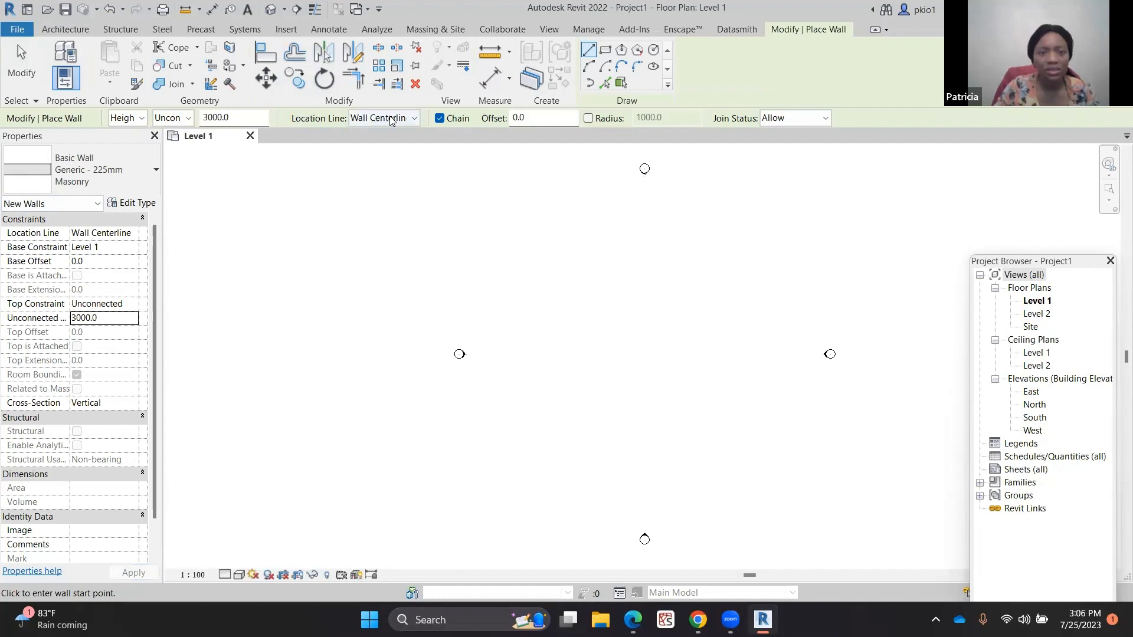
Draw a closed rectangle of walls about 23000 by 19000 mm on Level 1 with the centerline location
click(412, 120)
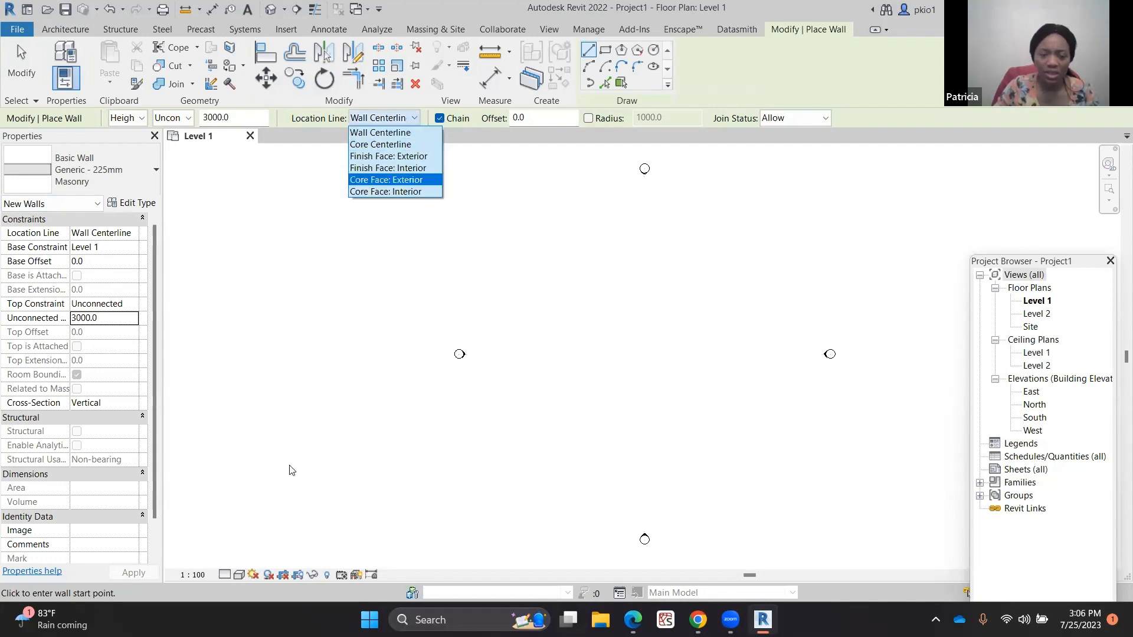
click(535, 246)
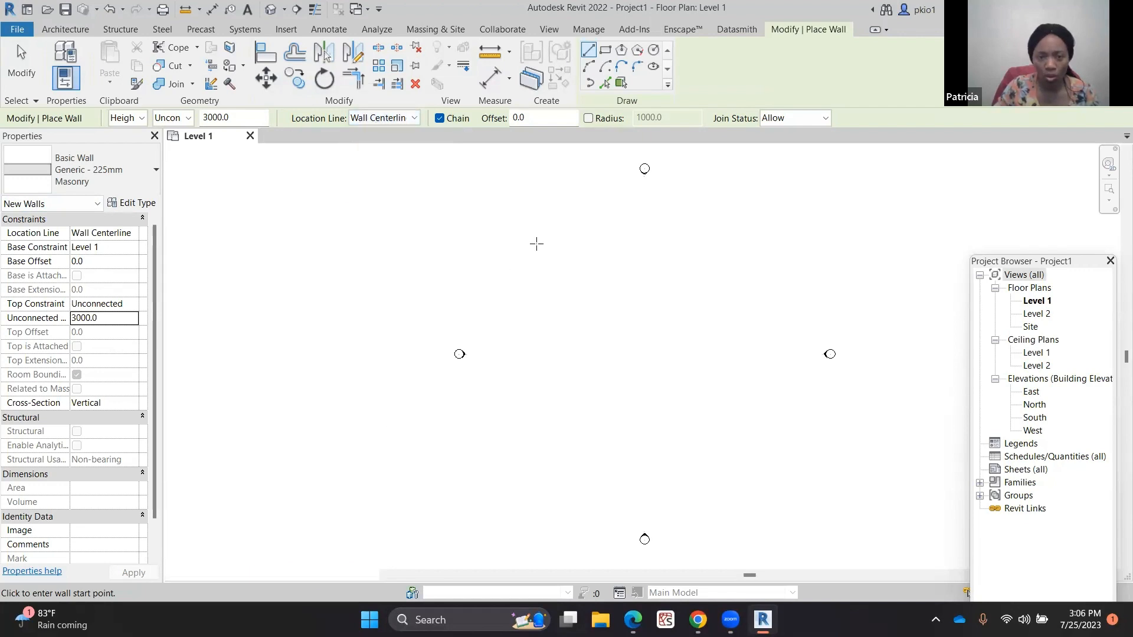
click(536, 243)
click(713, 243)
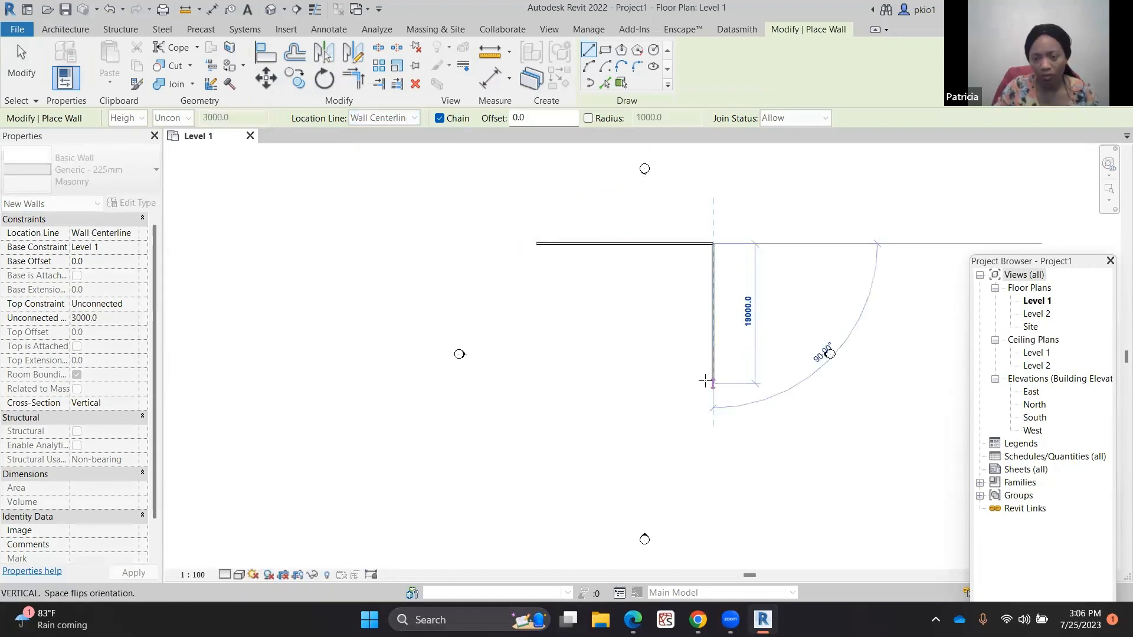
click(713, 383)
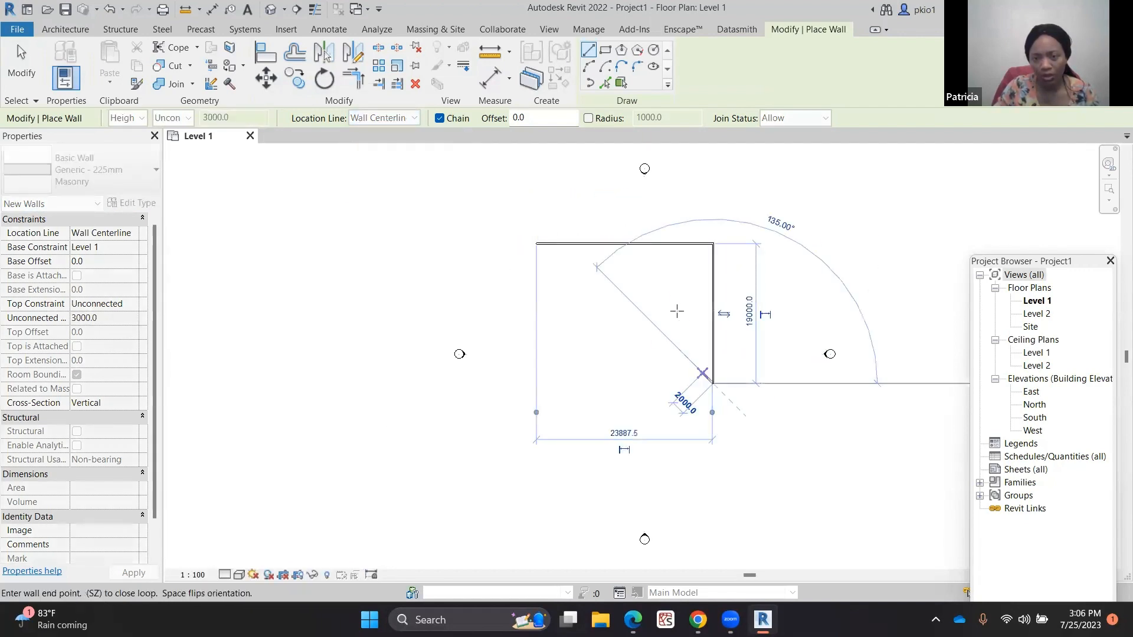
click(537, 384)
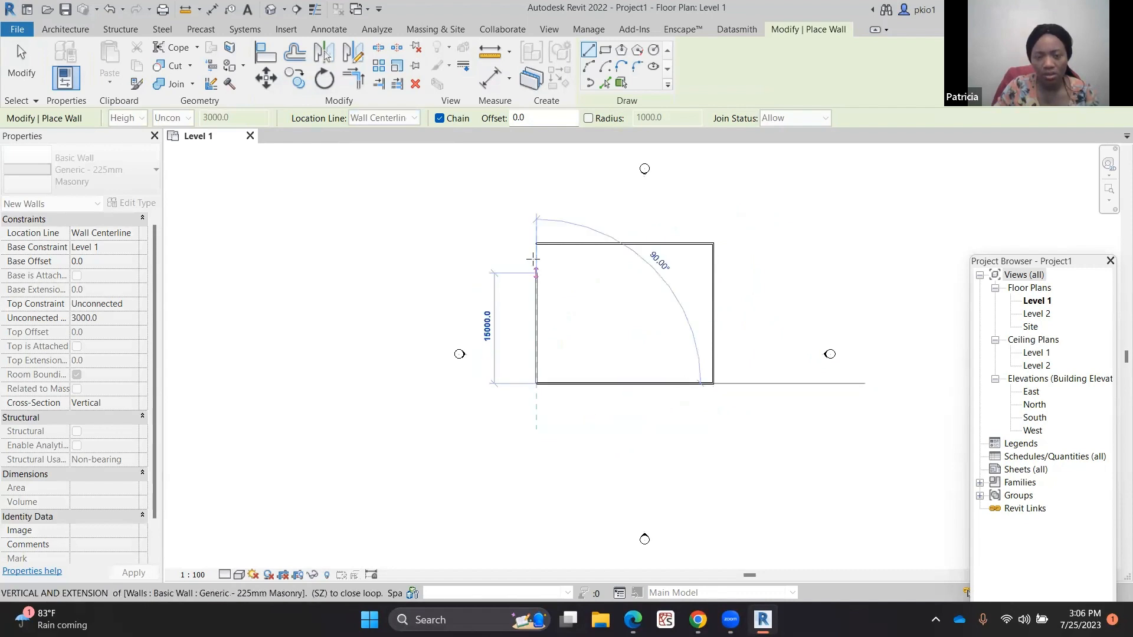
click(329, 233)
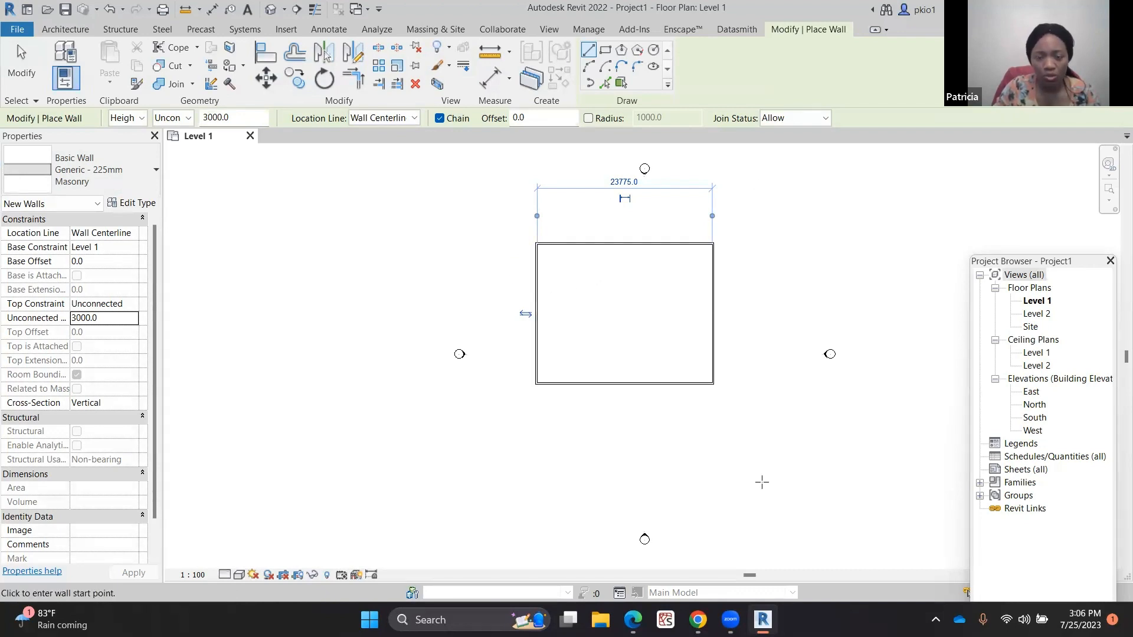
Open the default 3D view to inspect the walls, and return to the Level 1 floor plan
click(270, 10)
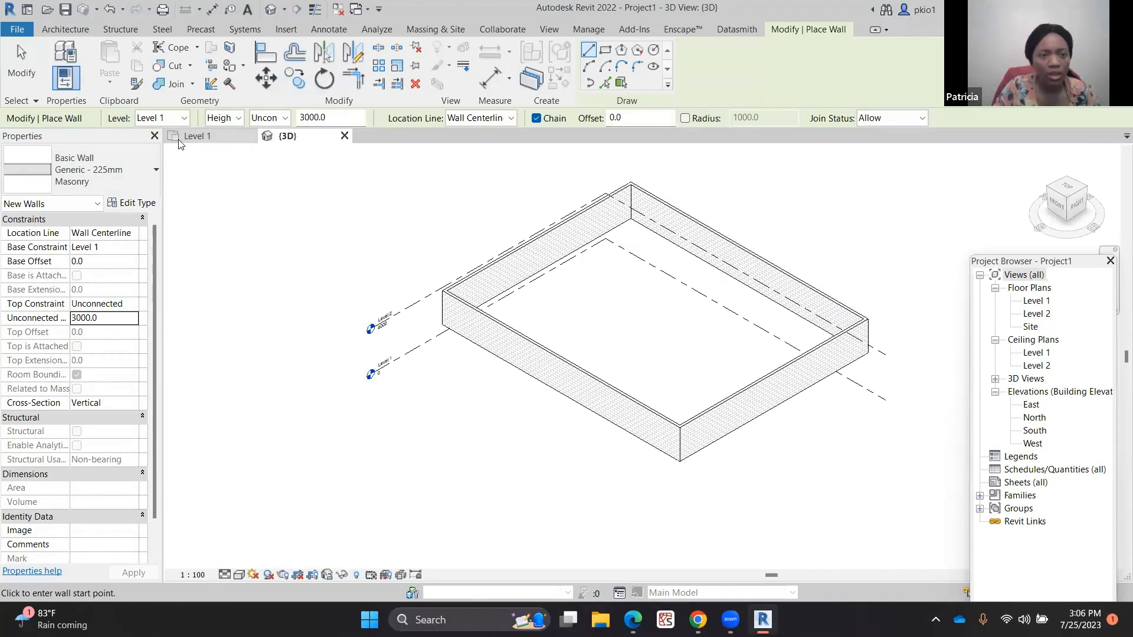
click(199, 139)
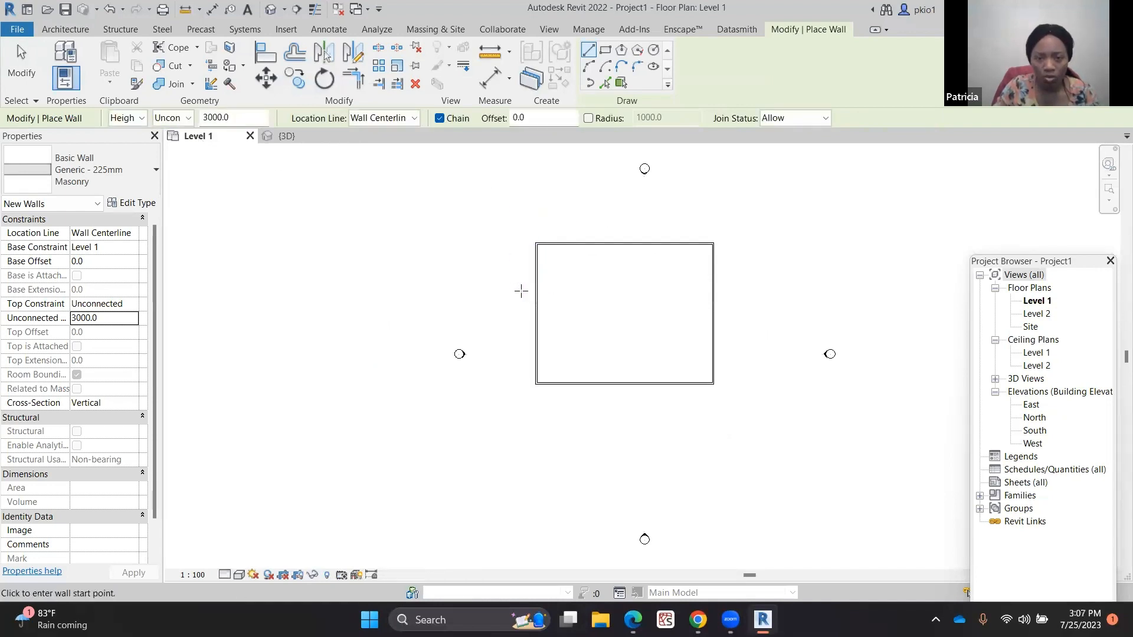
Draw two vertical interior walls from the top wall to the bottom wall, dividing the rectangle into three bays
scroll(857, 268, up, 2)
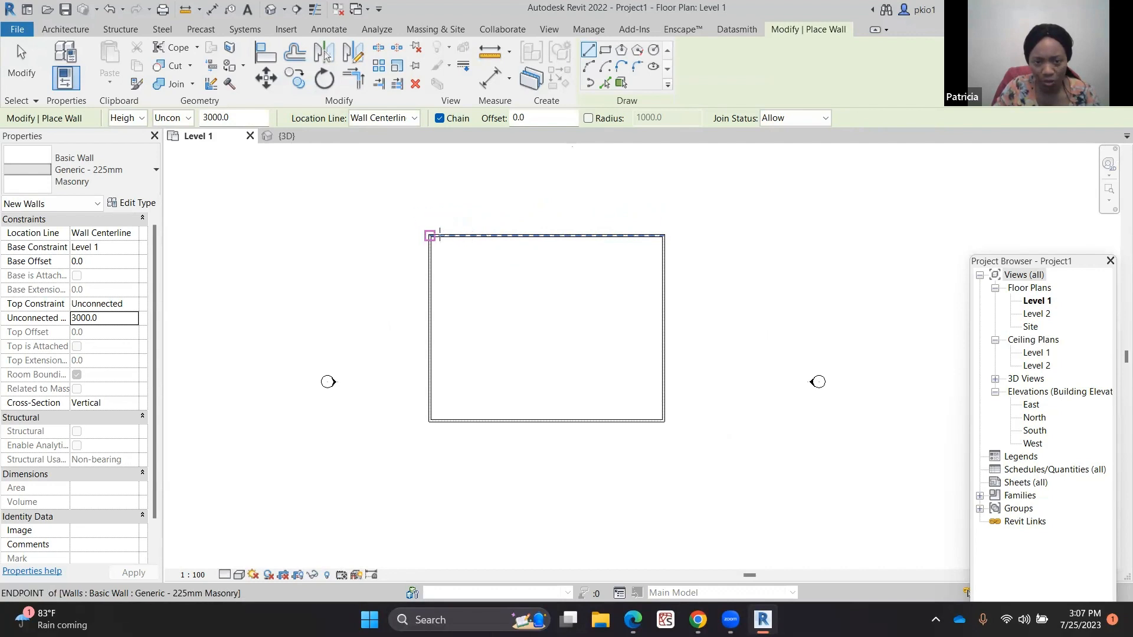
click(509, 235)
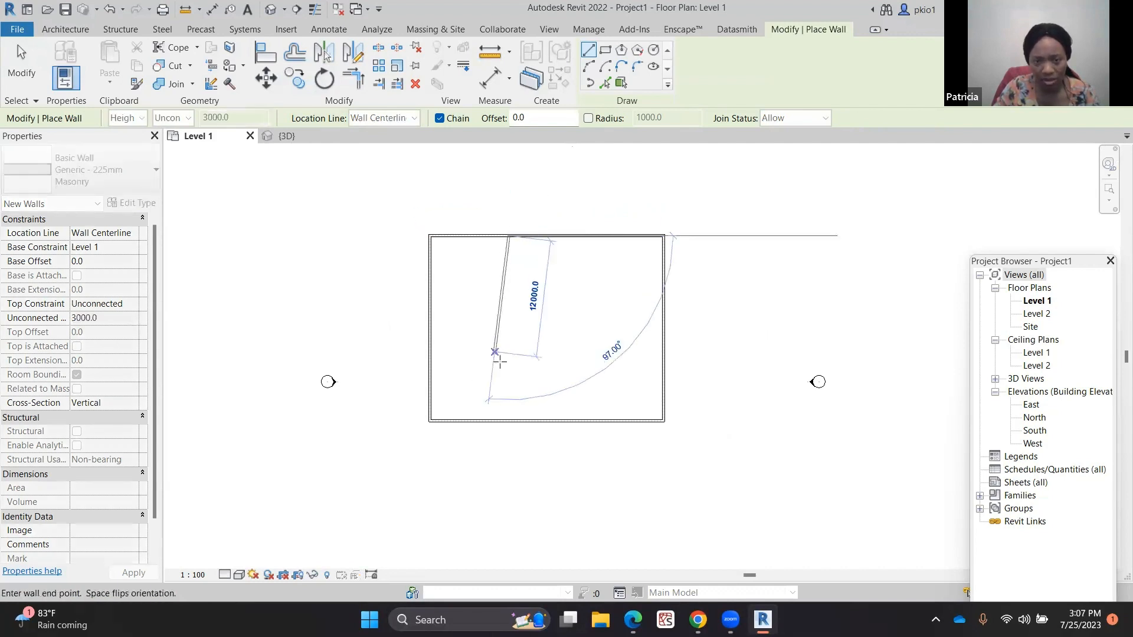
click(509, 419)
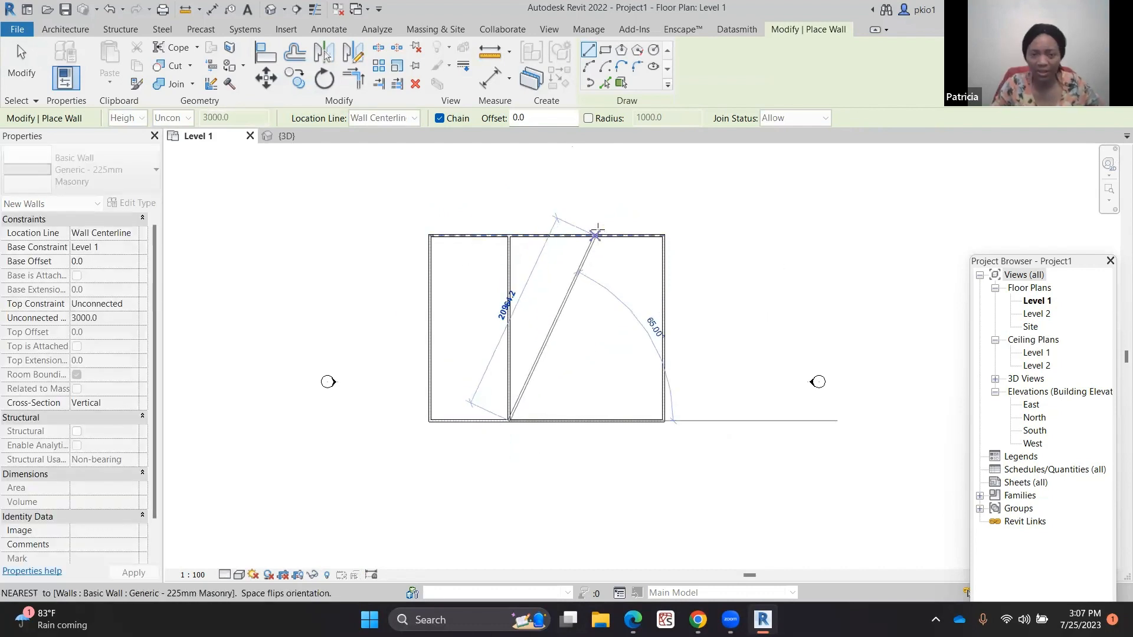
key(Escape)
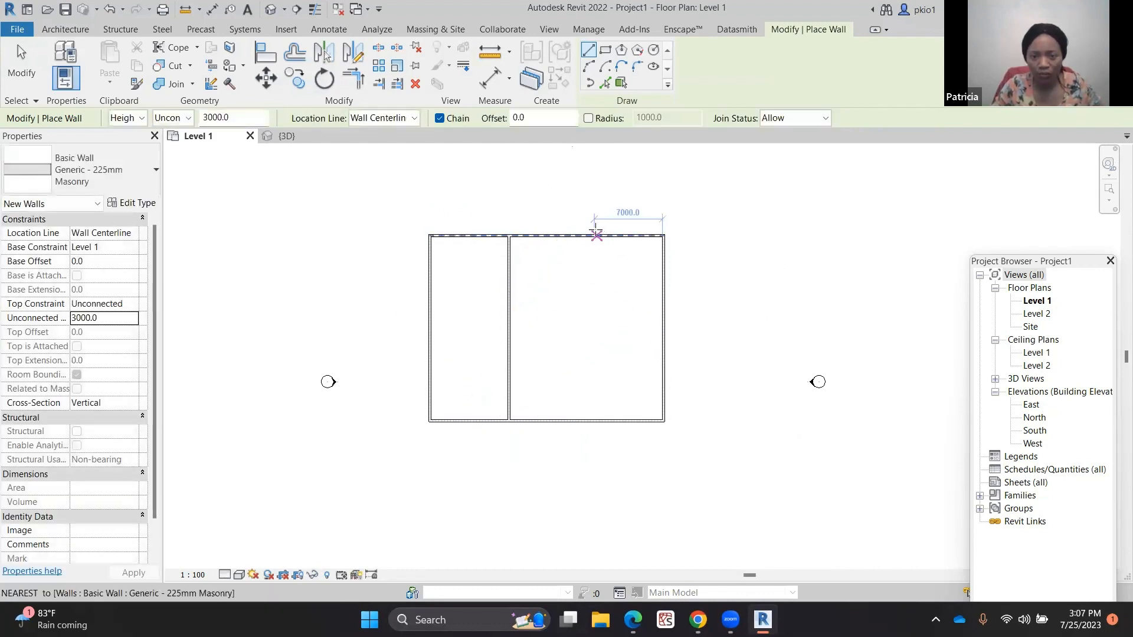
click(585, 236)
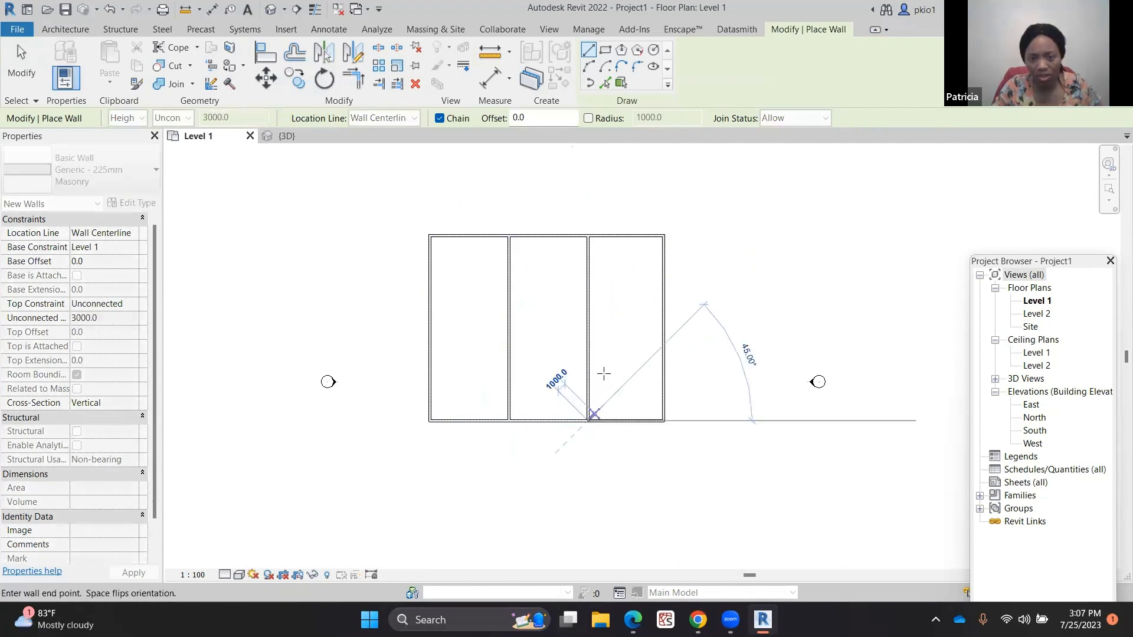
click(587, 418)
key(Escape)
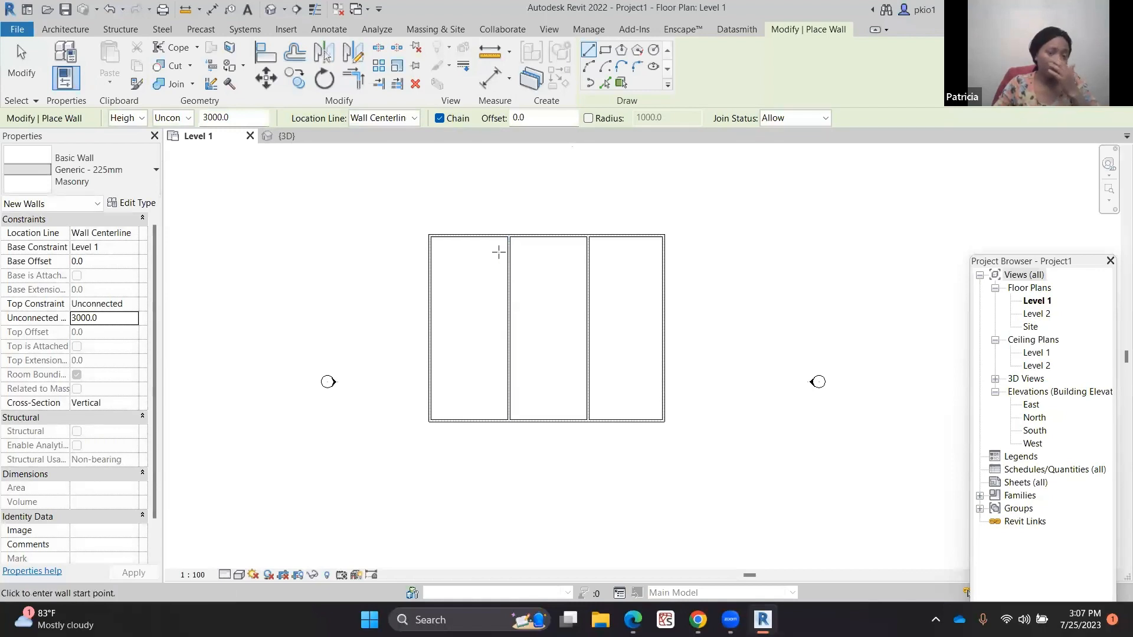
Place an automatic ceiling in the left bay using the Ceiling tool
click(66, 30)
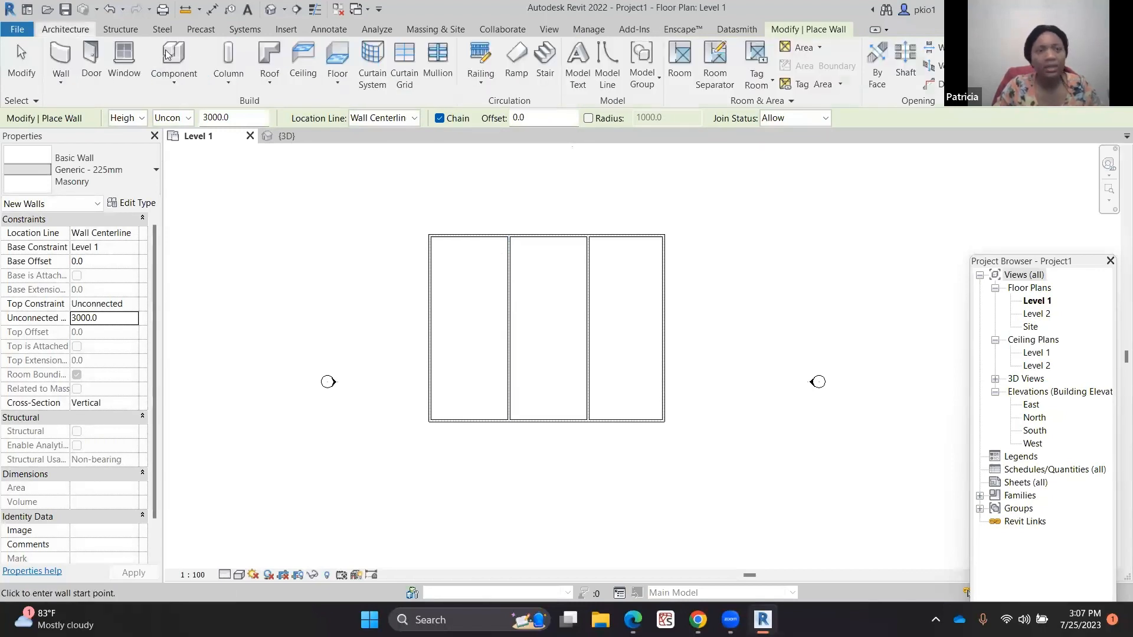
click(304, 62)
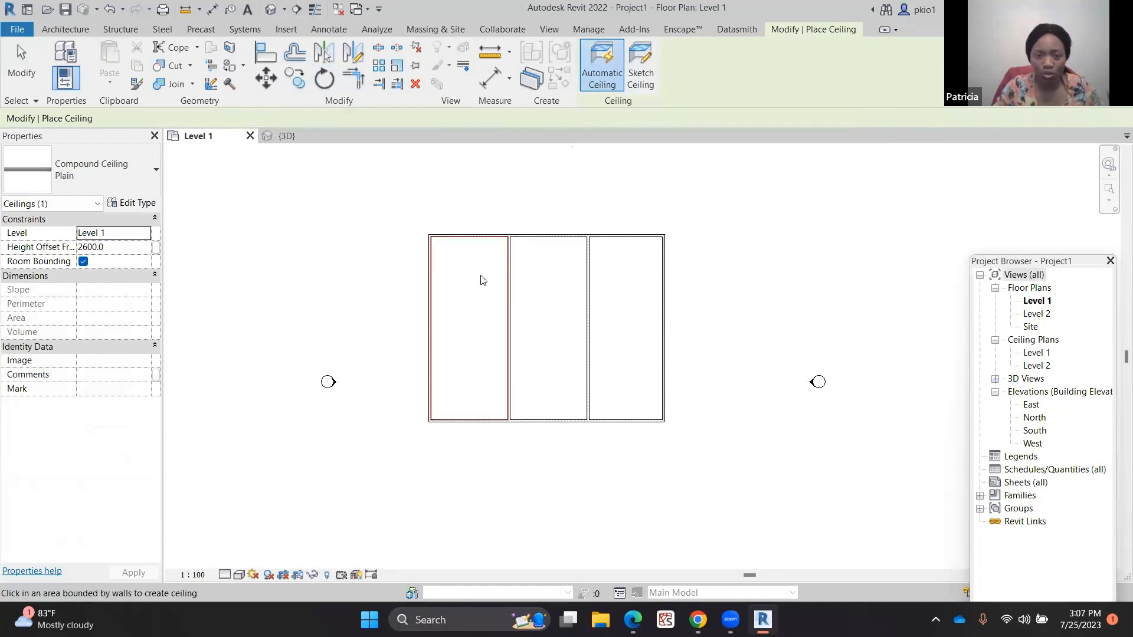
scroll(459, 305, up, 2)
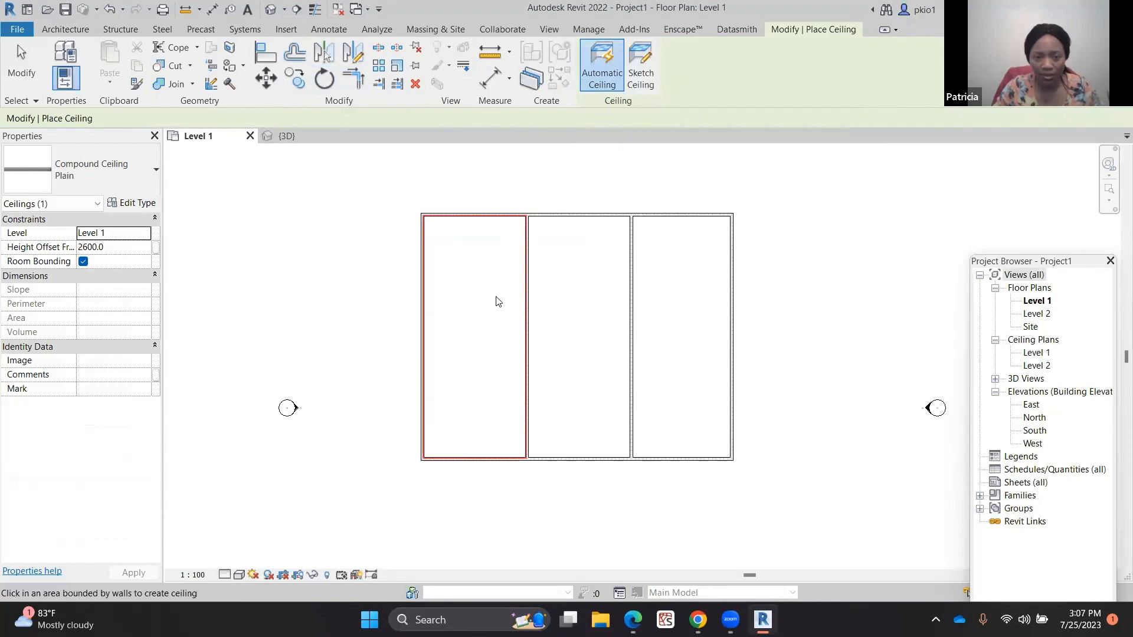
scroll(498, 302, up, 1)
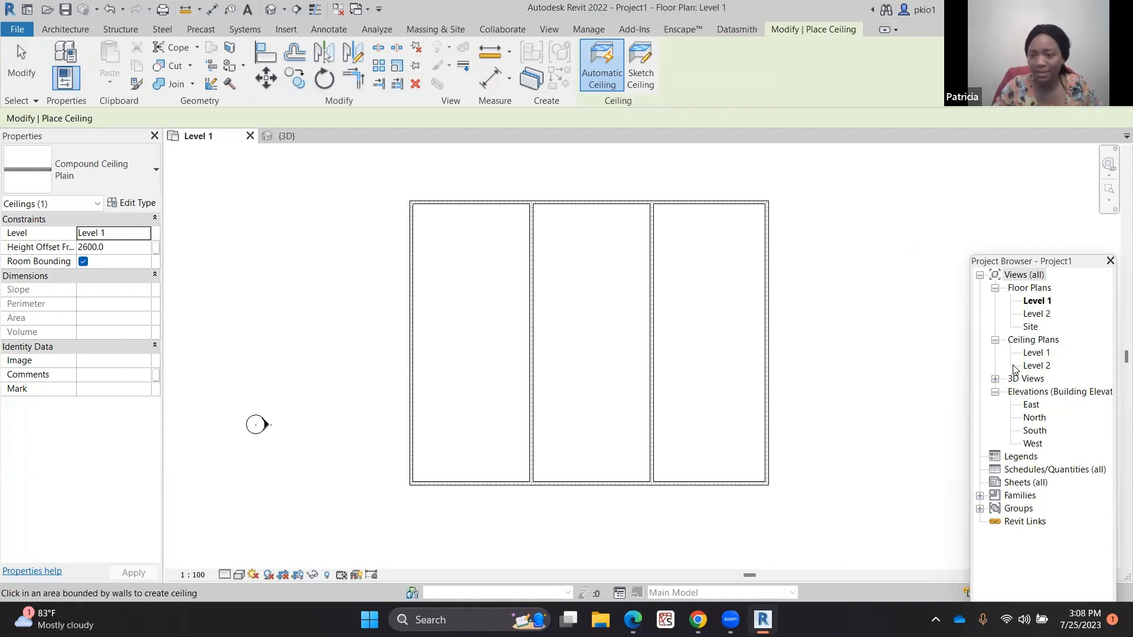
click(483, 333)
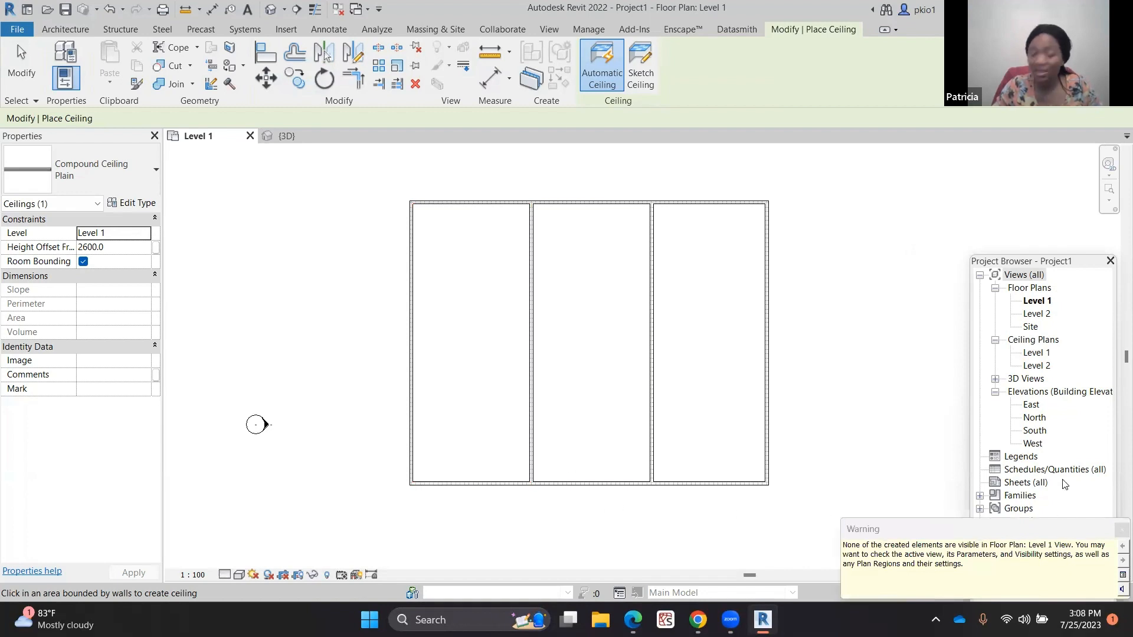
Open the Level 1 ceiling plan and the 3D view, and select the new ceiling to inspect it
double_click(1035, 354)
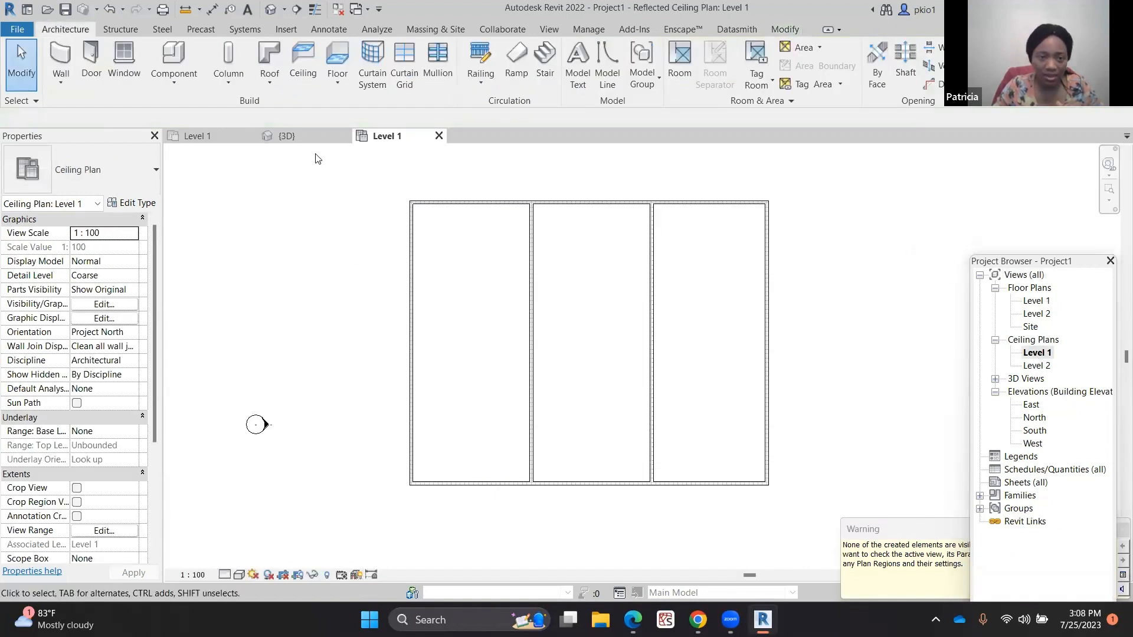
click(295, 137)
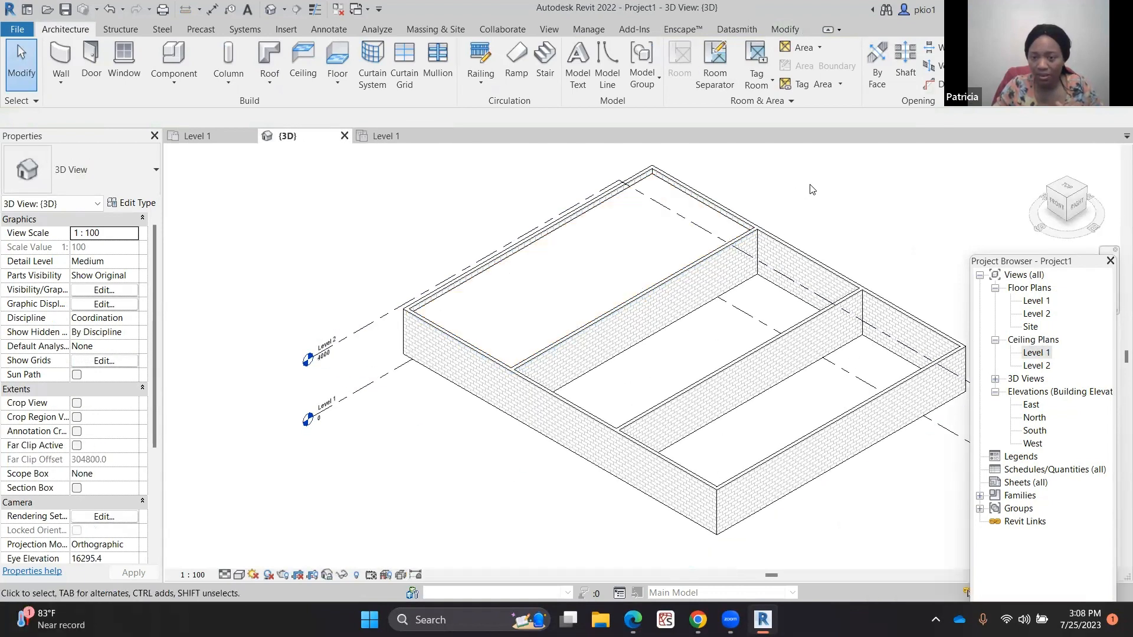
click(624, 194)
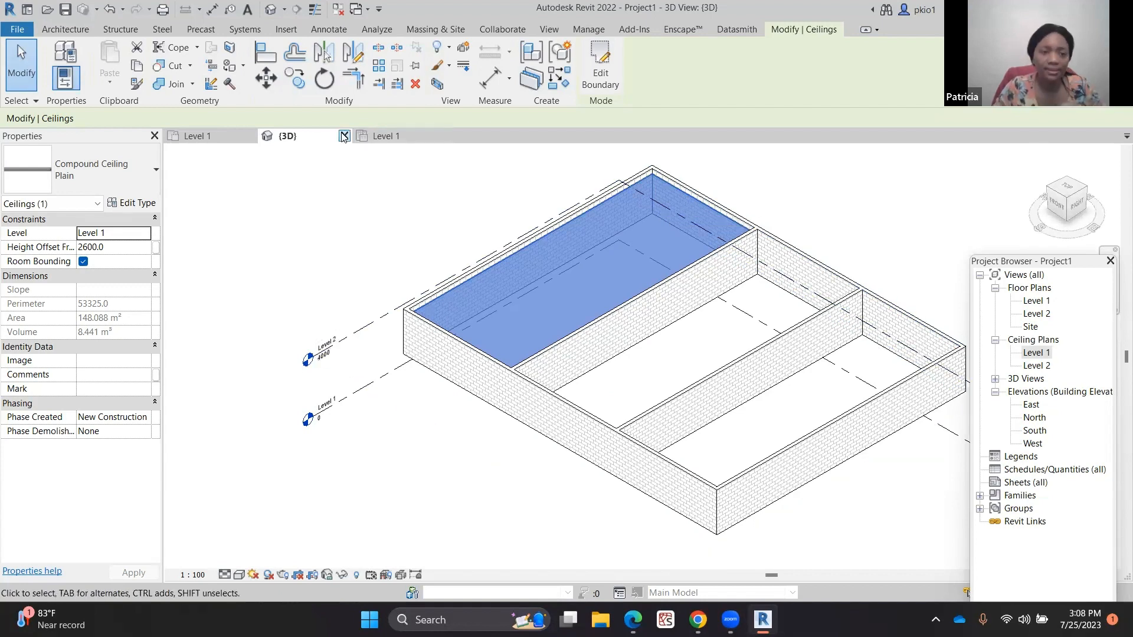
Draw a horizontal section line across the middle of the Level 1 floor plan through all three bays, and open its section view
click(197, 137)
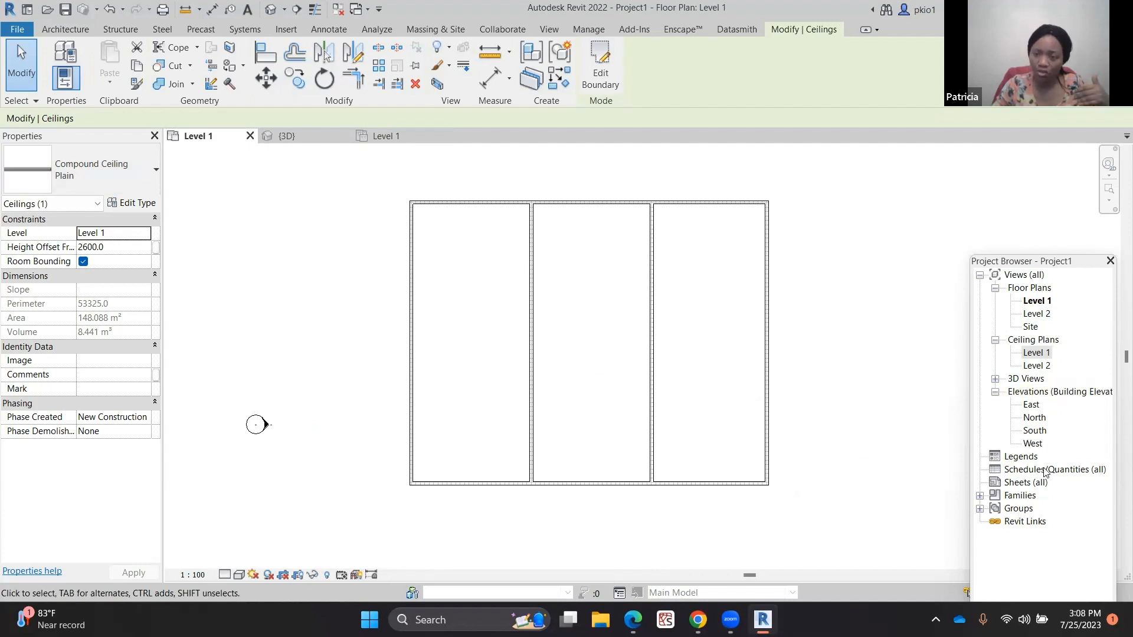
click(549, 28)
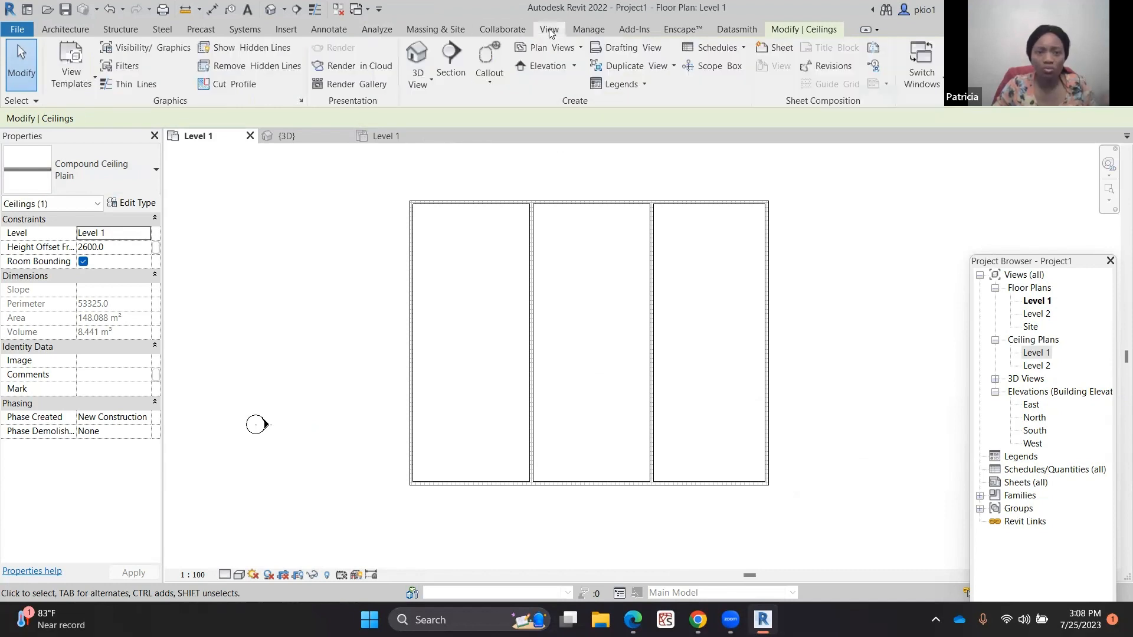
click(451, 59)
click(313, 354)
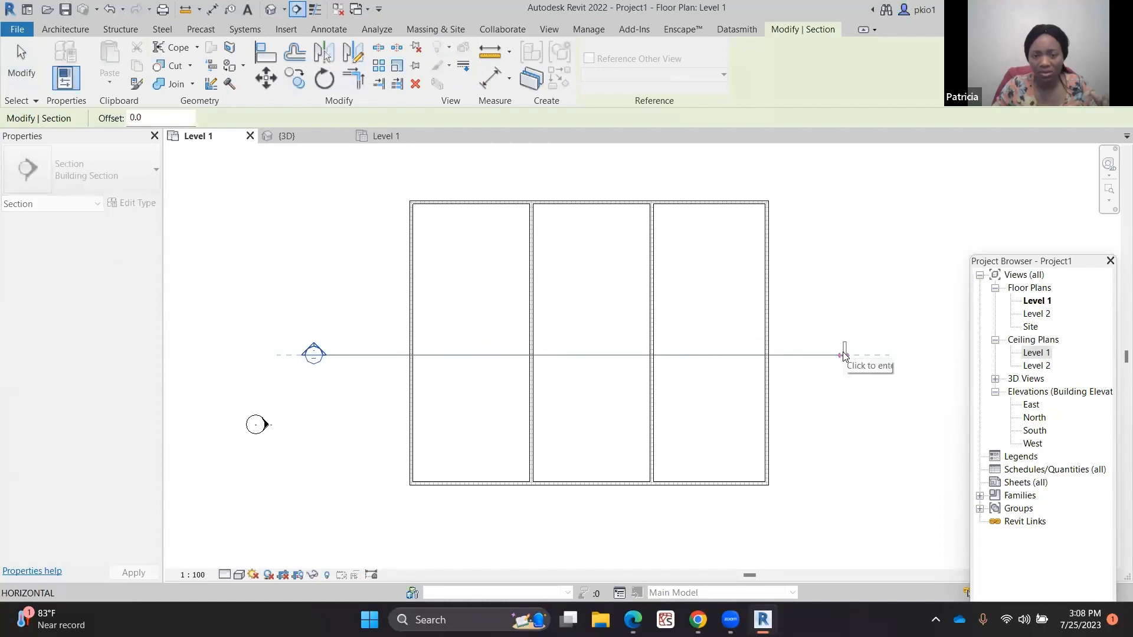
click(843, 353)
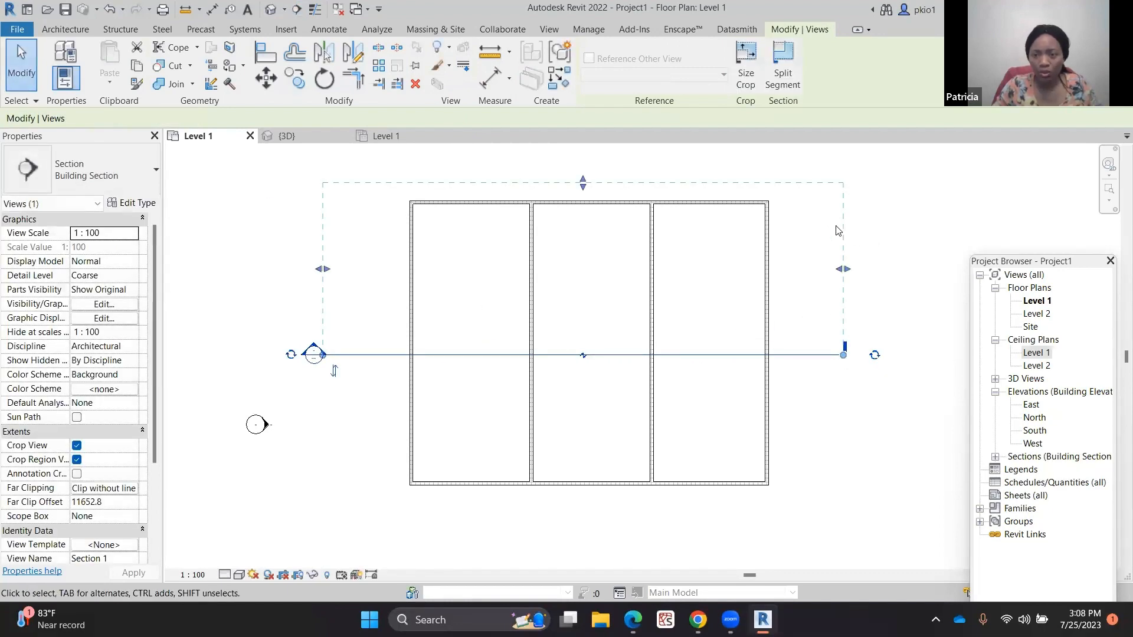
right_click(849, 232)
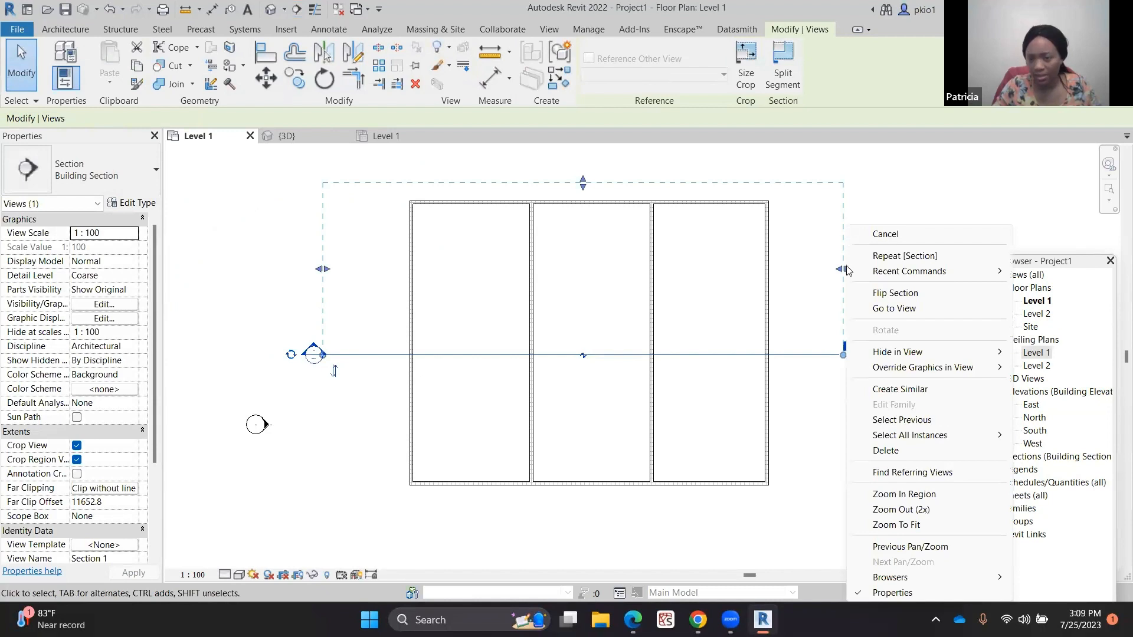
click(885, 310)
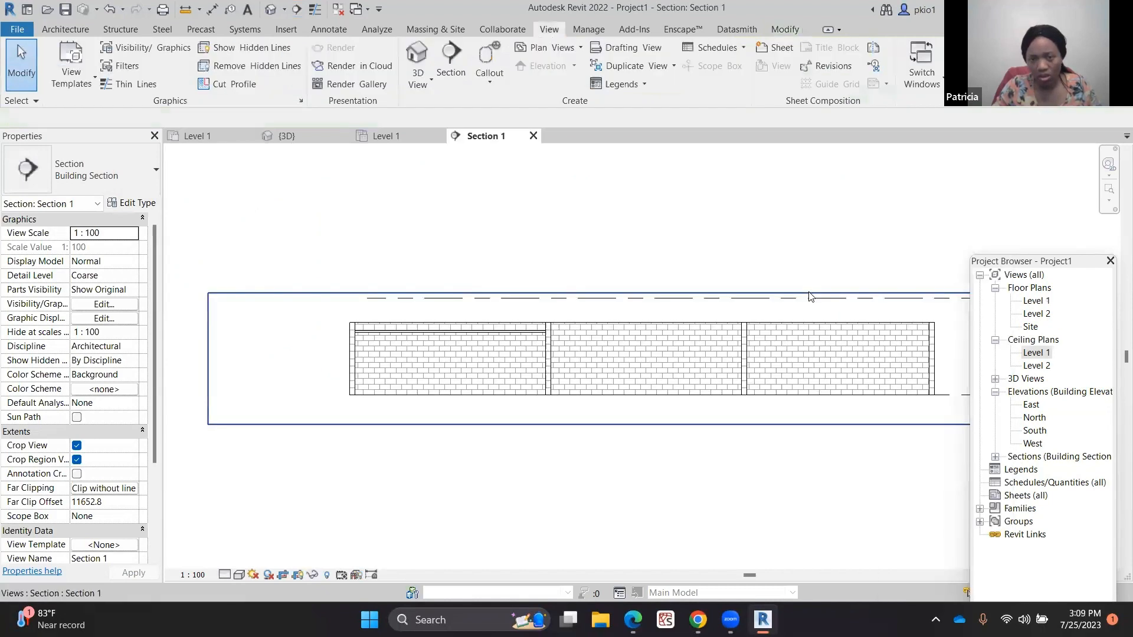
Set the Level 2 elevation to 3000 in the section view
scroll(219, 323, down, 1)
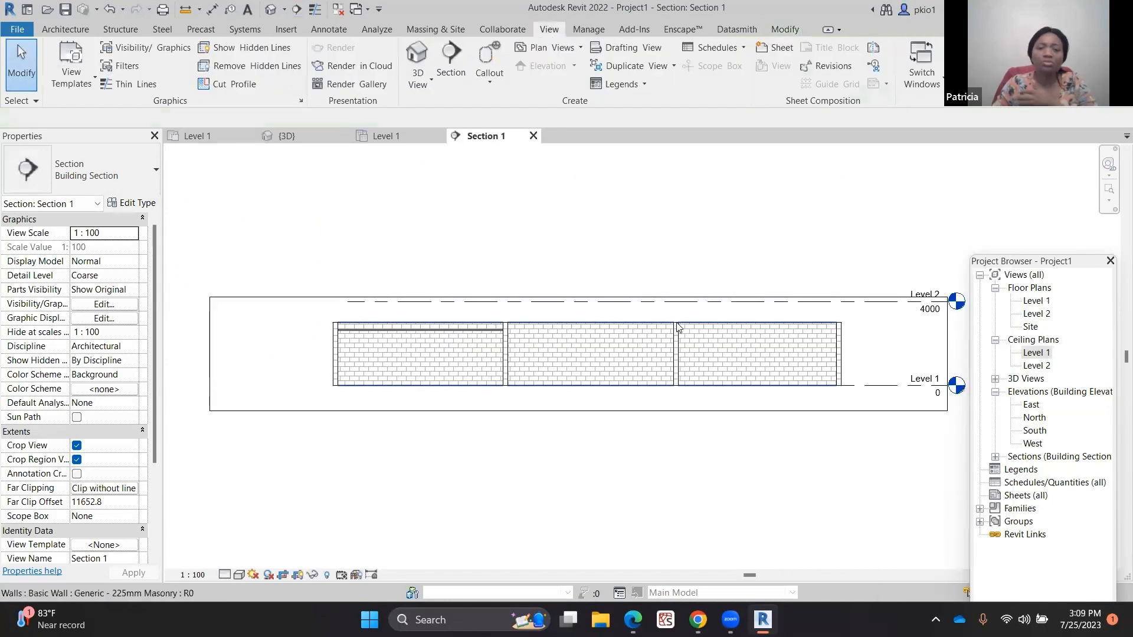
scroll(660, 319, up, 1)
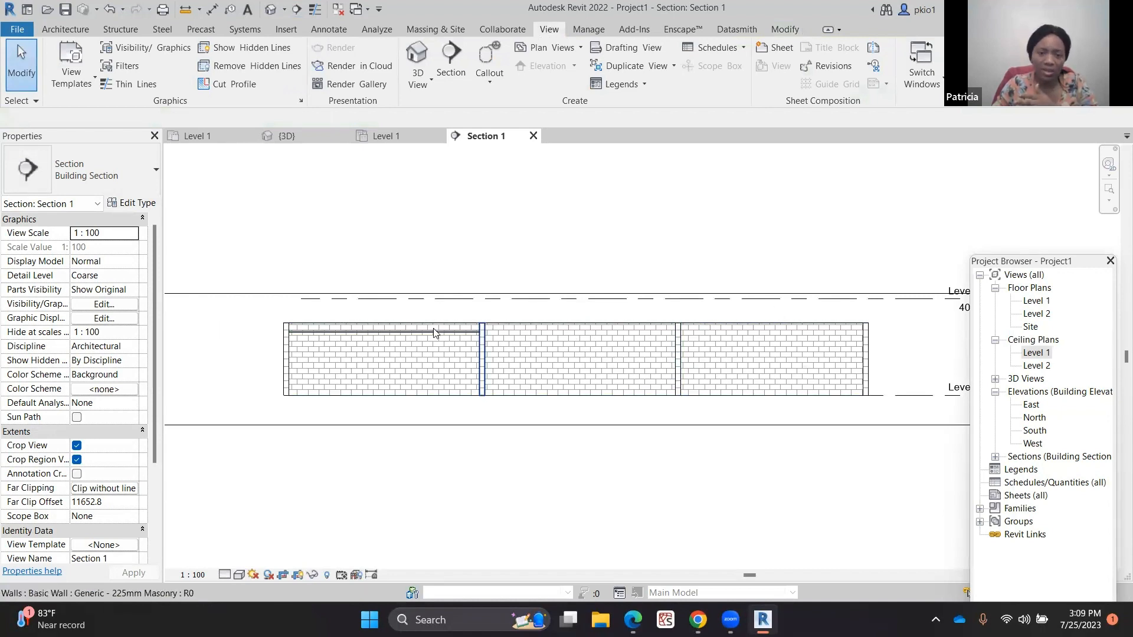
scroll(593, 331, down, 1)
scroll(792, 345, up, 1)
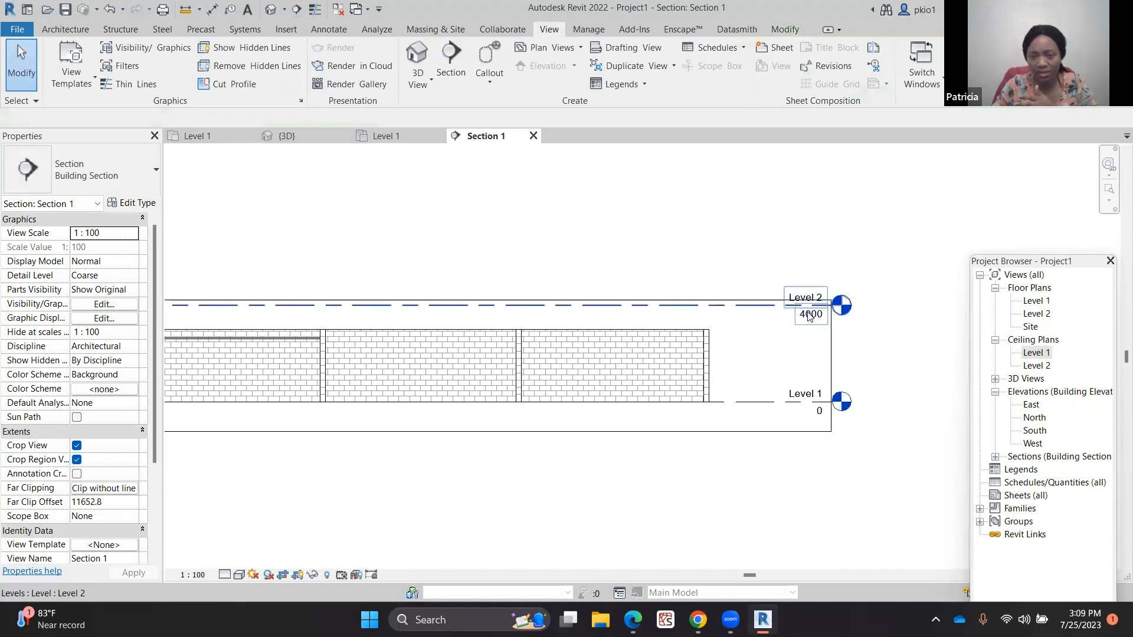
click(809, 316)
click(808, 319)
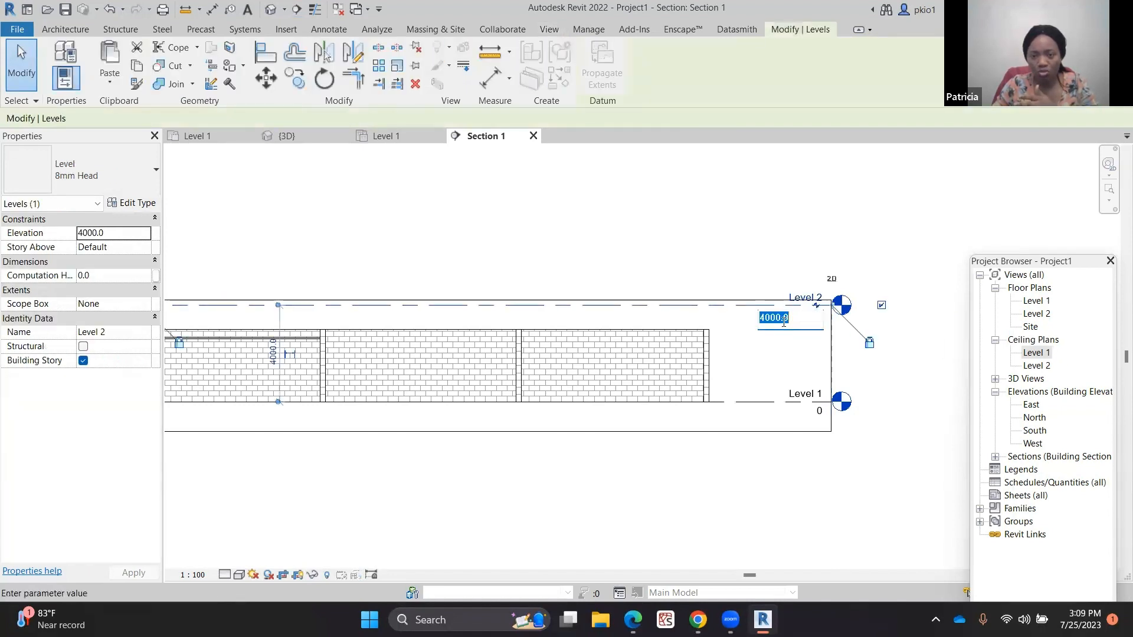
text(30)
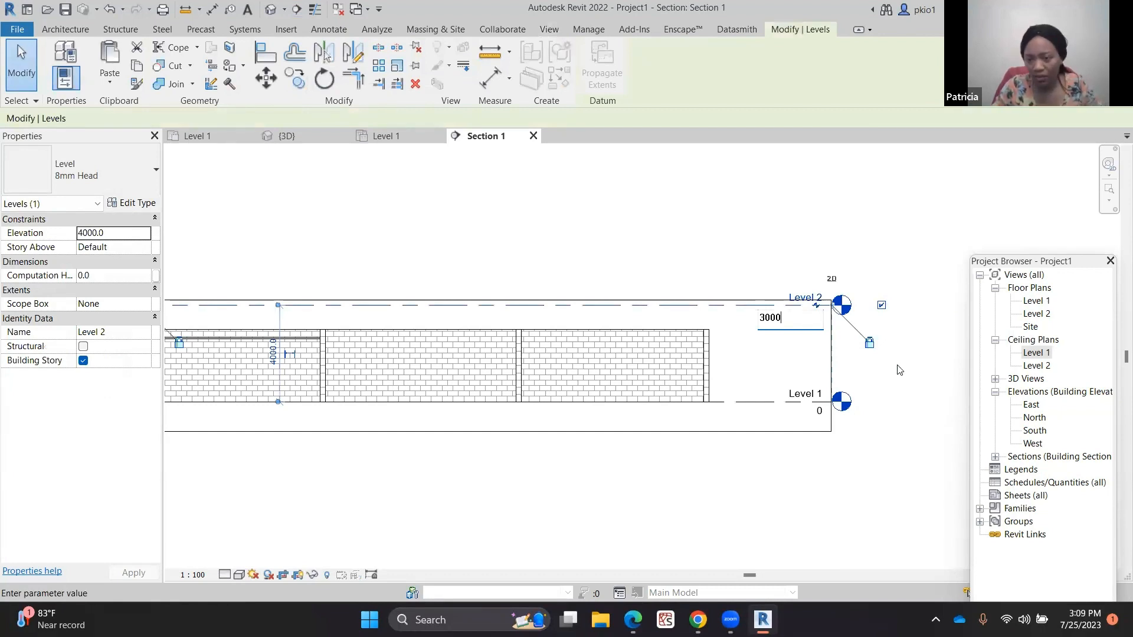
key(Return)
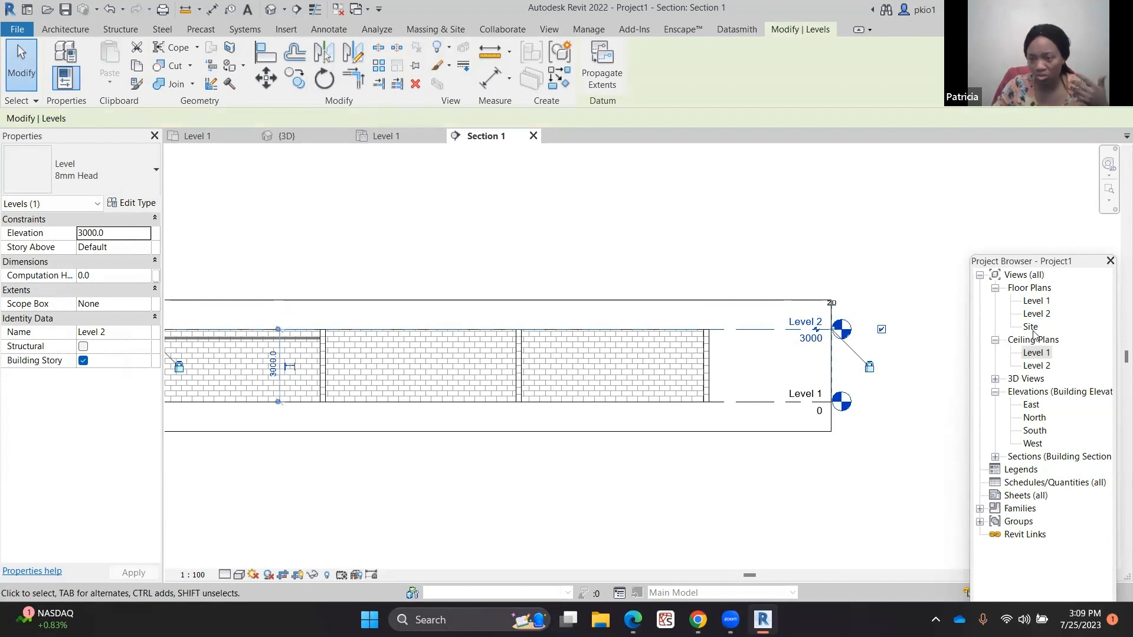
Open the Level 2 floor plan
click(1039, 316)
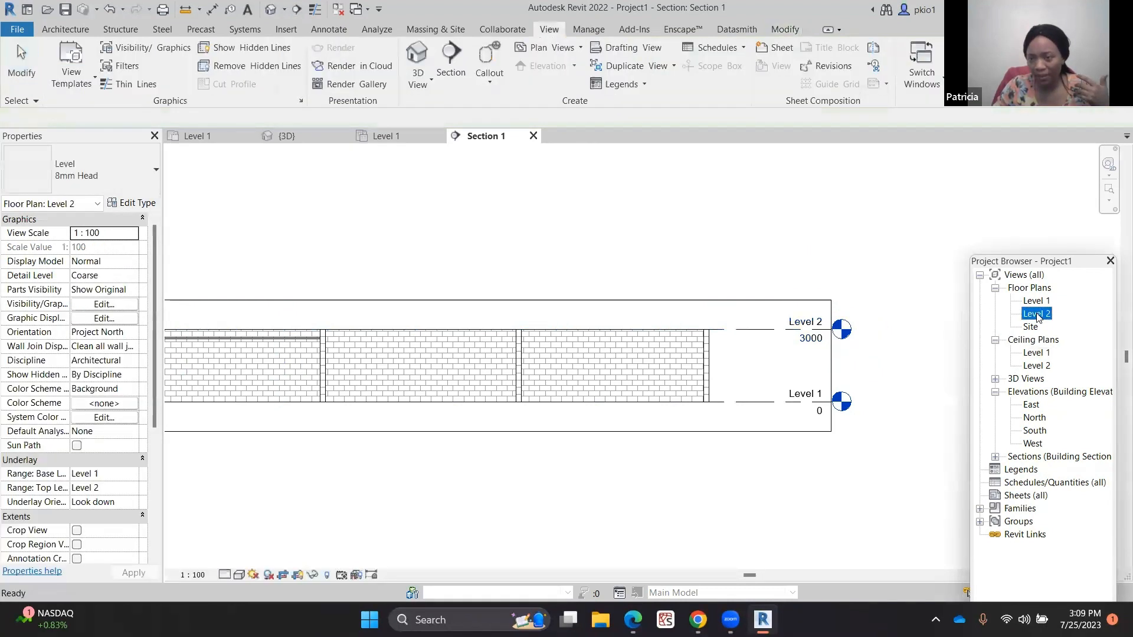
click(1038, 314)
click(1043, 342)
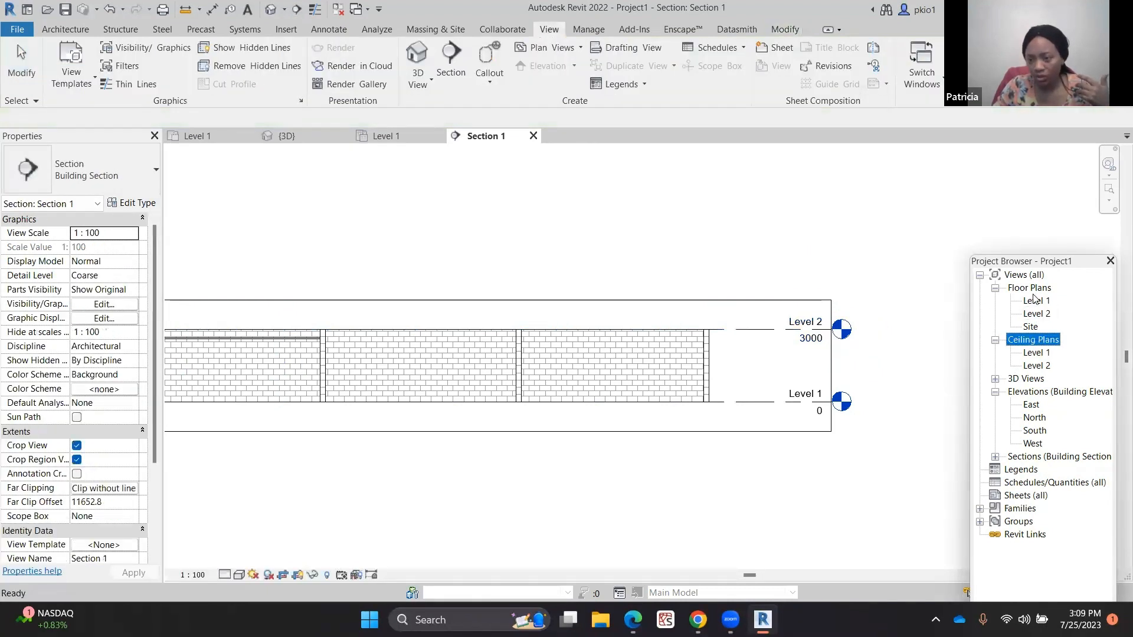
click(1036, 316)
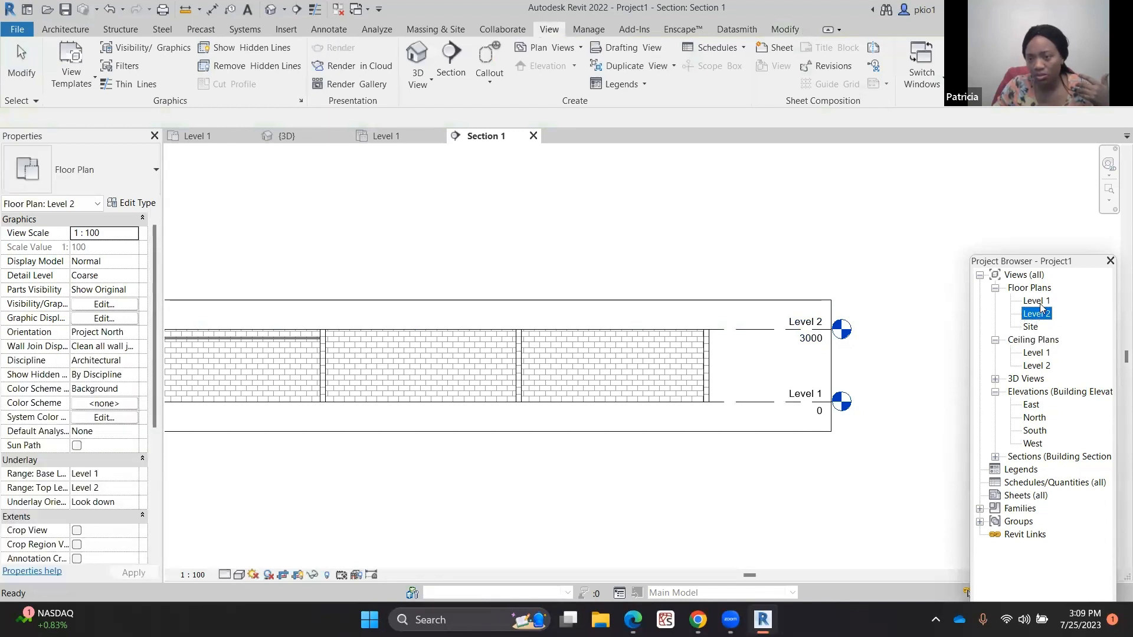
click(1040, 303)
double_click(1037, 314)
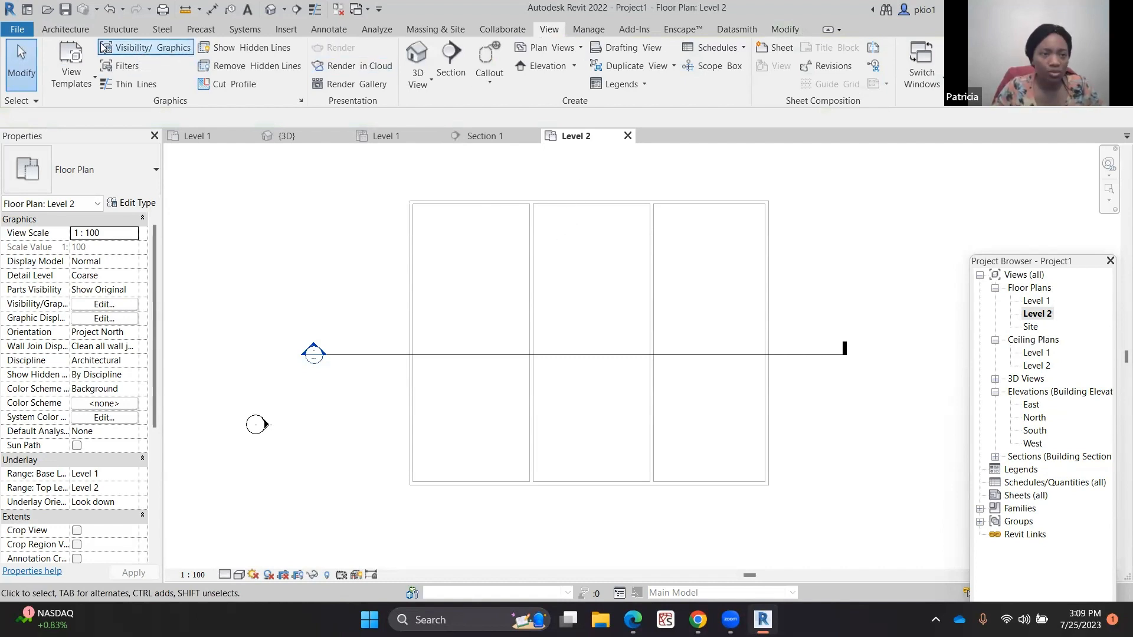
Start a roof by footprint and sketch a rectangle around the outer walls with a 600 mm offset
click(83, 33)
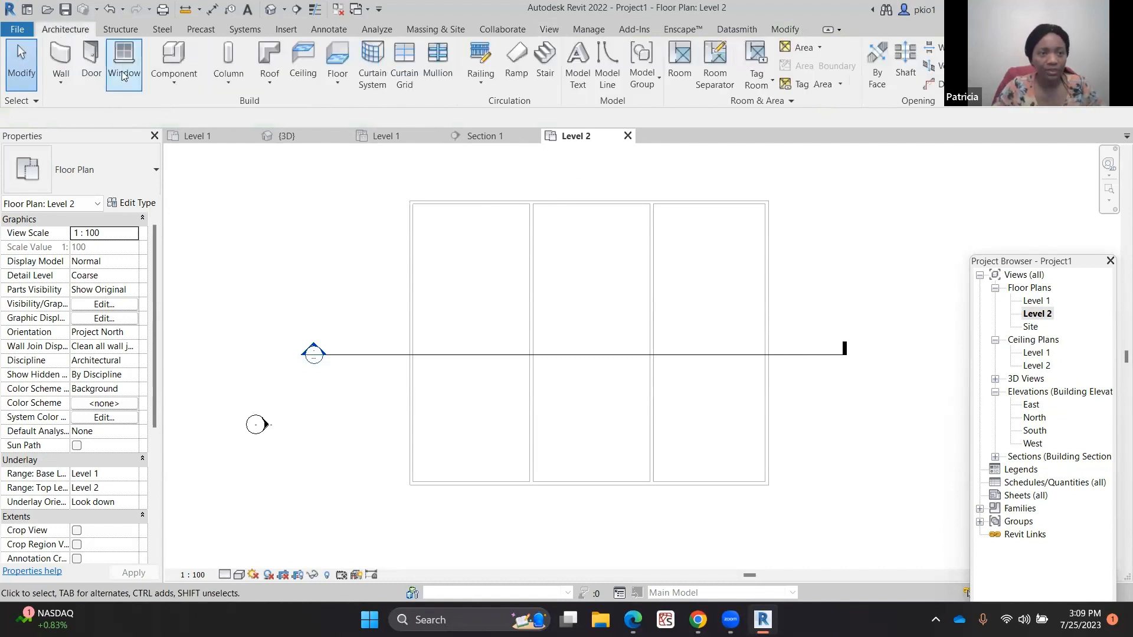
click(263, 65)
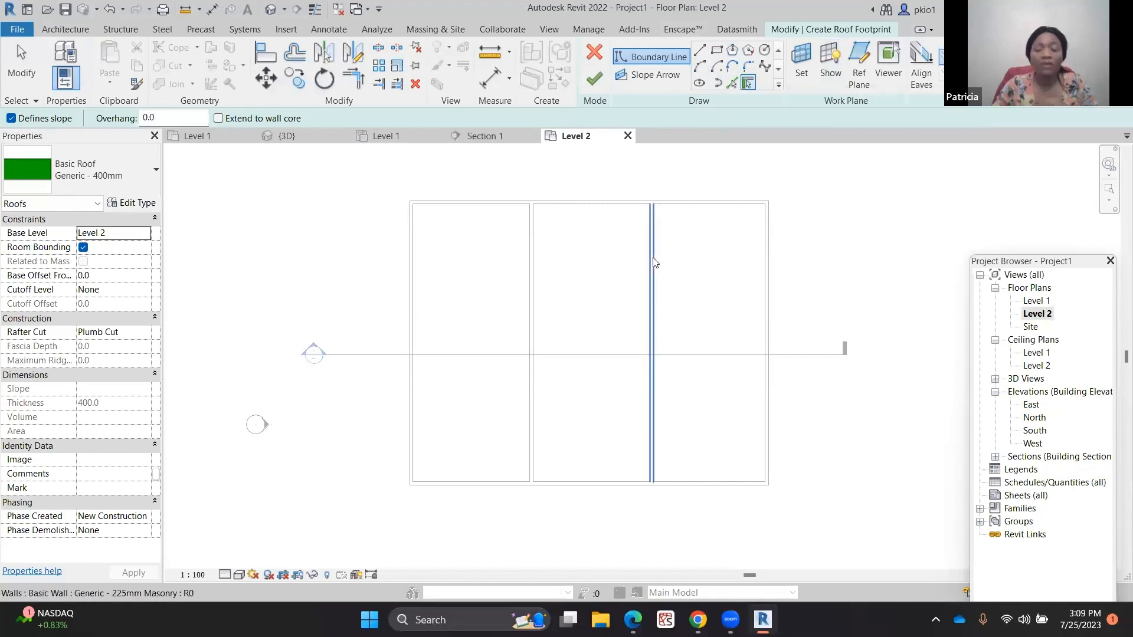
click(716, 52)
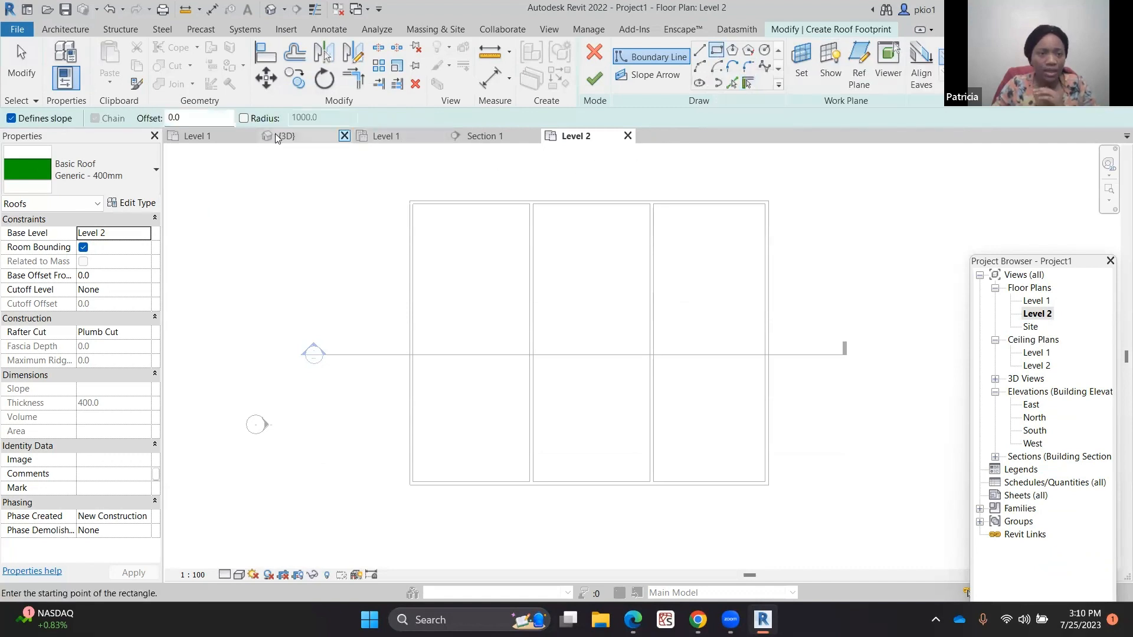
click(169, 117)
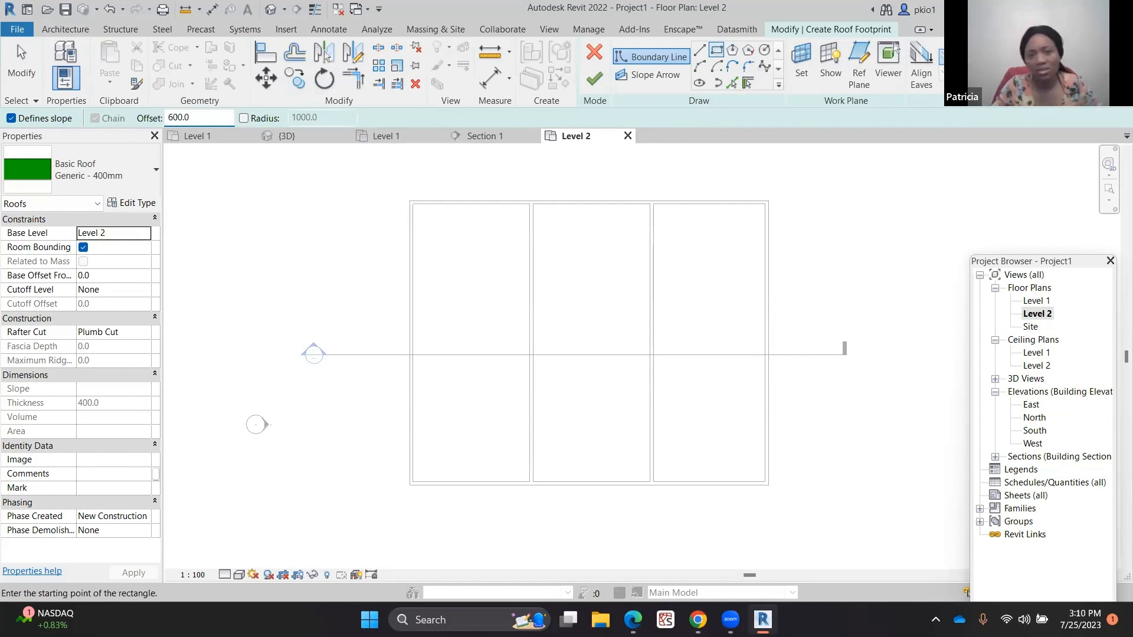
scroll(393, 197, up, 3)
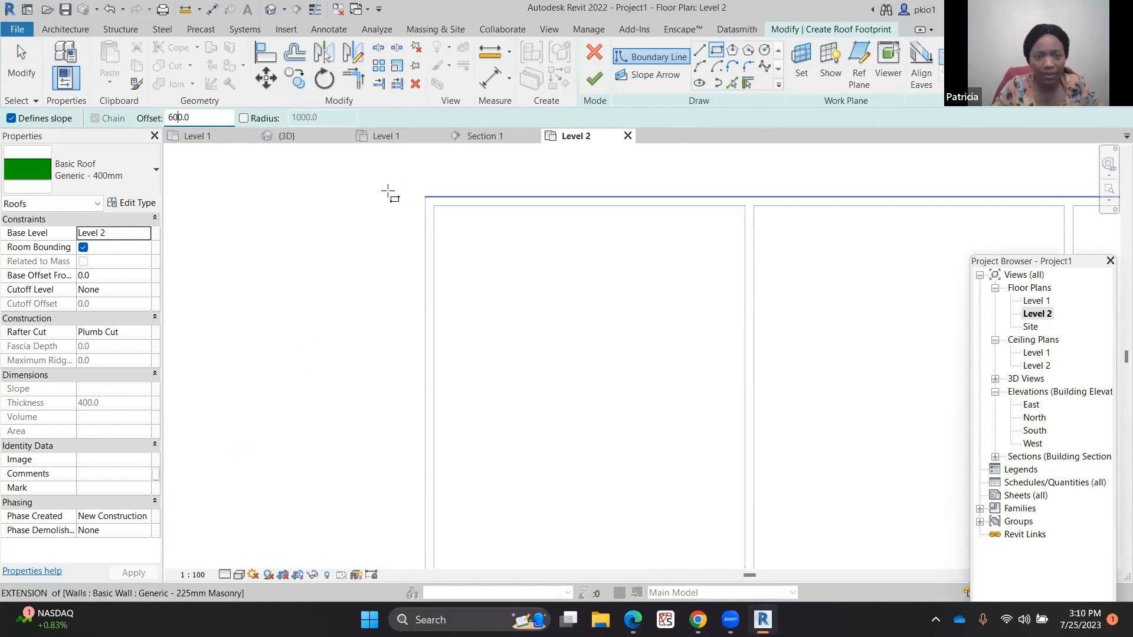
scroll(408, 198, up, 1)
click(431, 194)
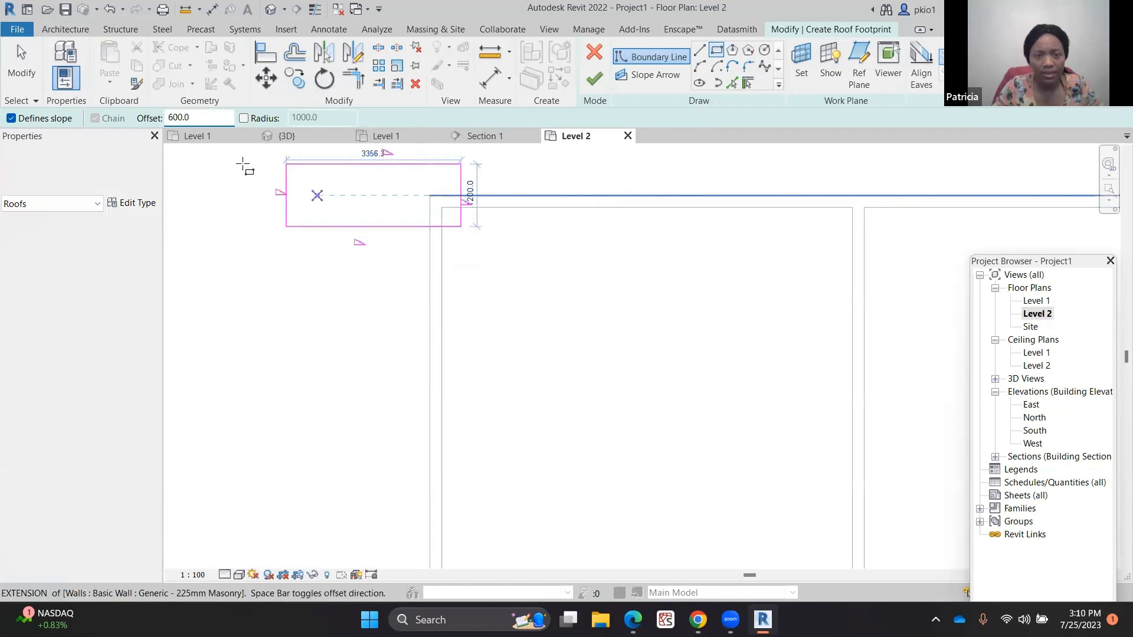
scroll(243, 163, down, 4)
scroll(309, 162, down, 1)
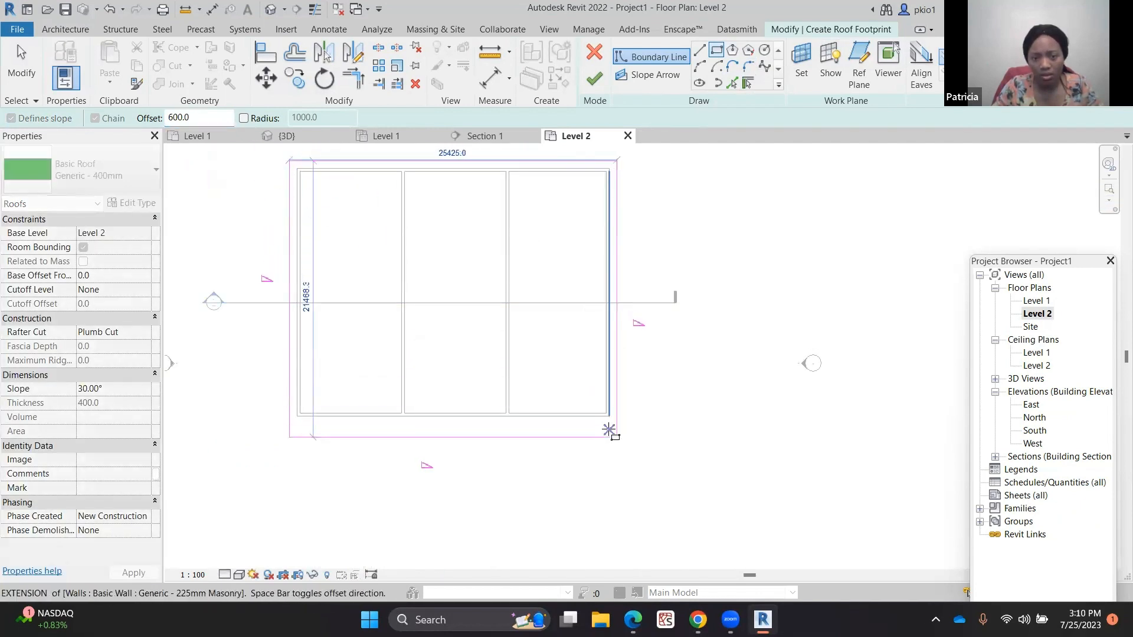
scroll(609, 429, up, 3)
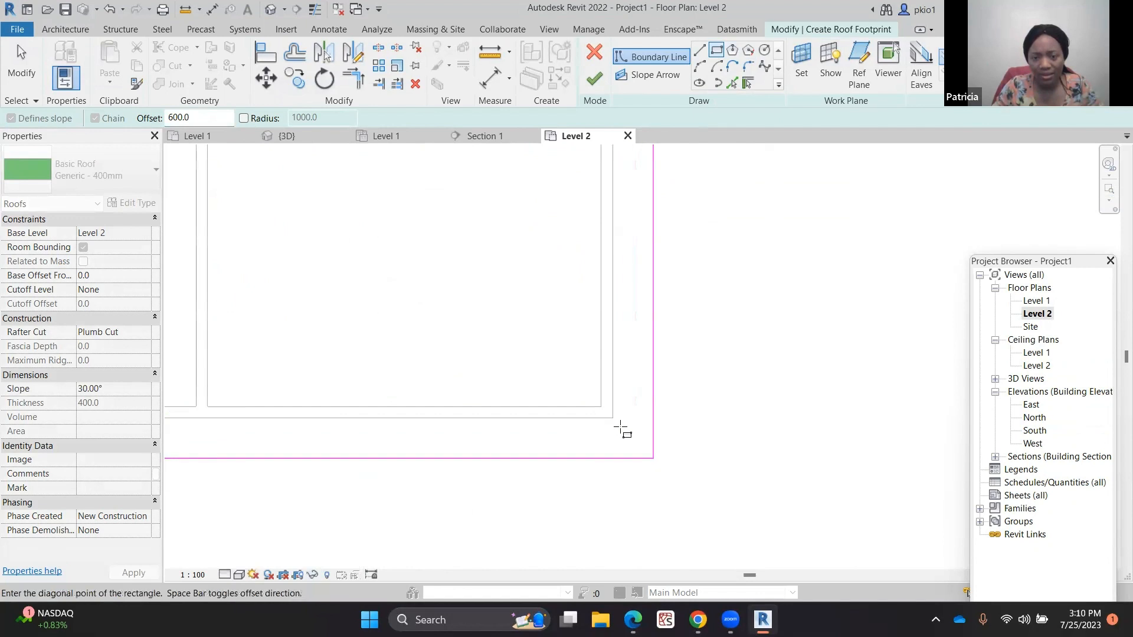
click(613, 418)
scroll(810, 440, down, 3)
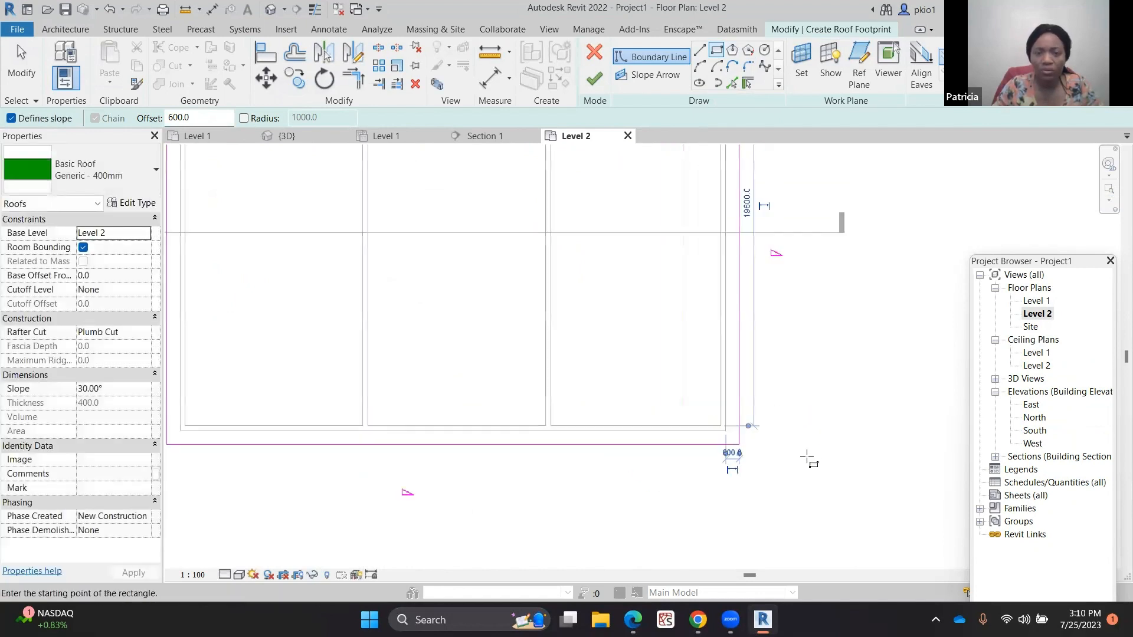
scroll(807, 457, down, 5)
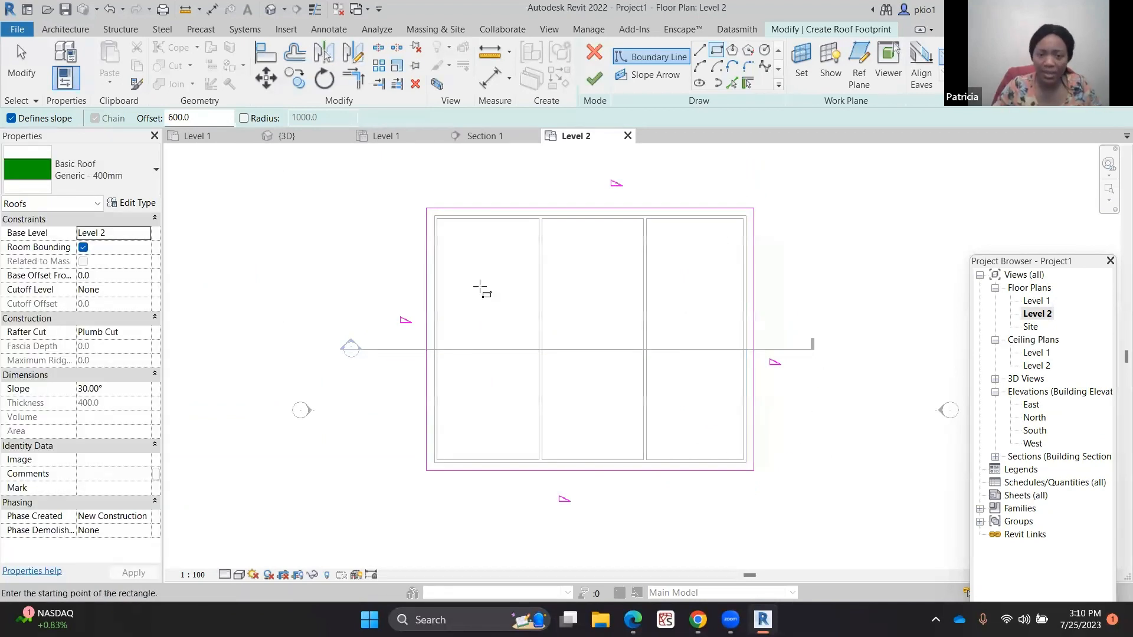
key(Escape)
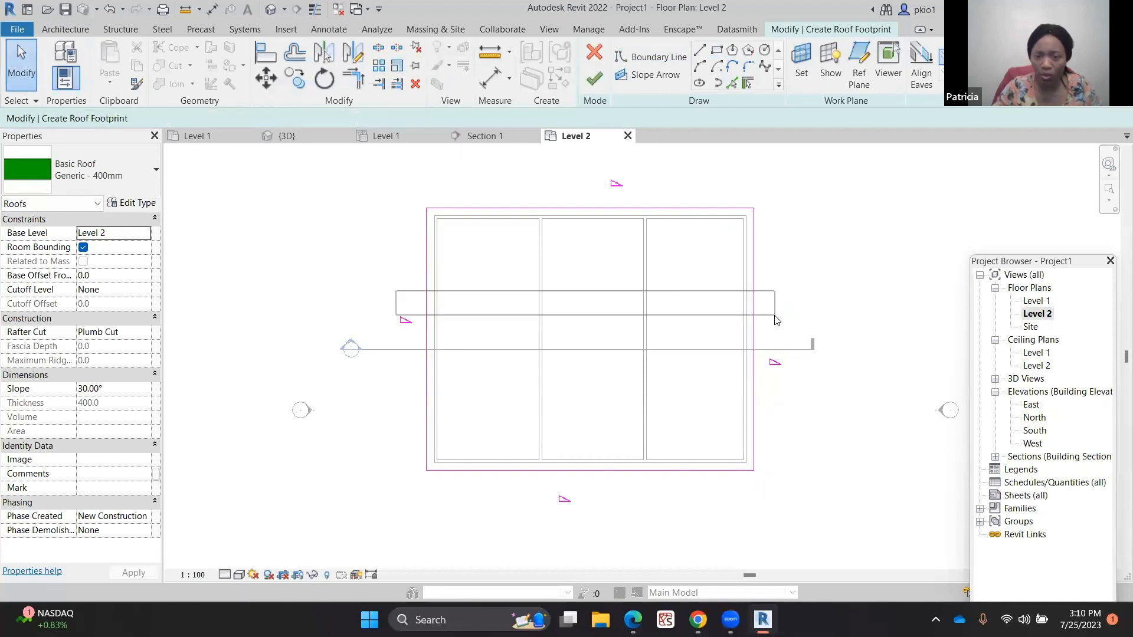
Turn off Defines Slope for the left and right footprint edges, finish the roof, and attach the walls to it
drag(791, 290, 359, 319)
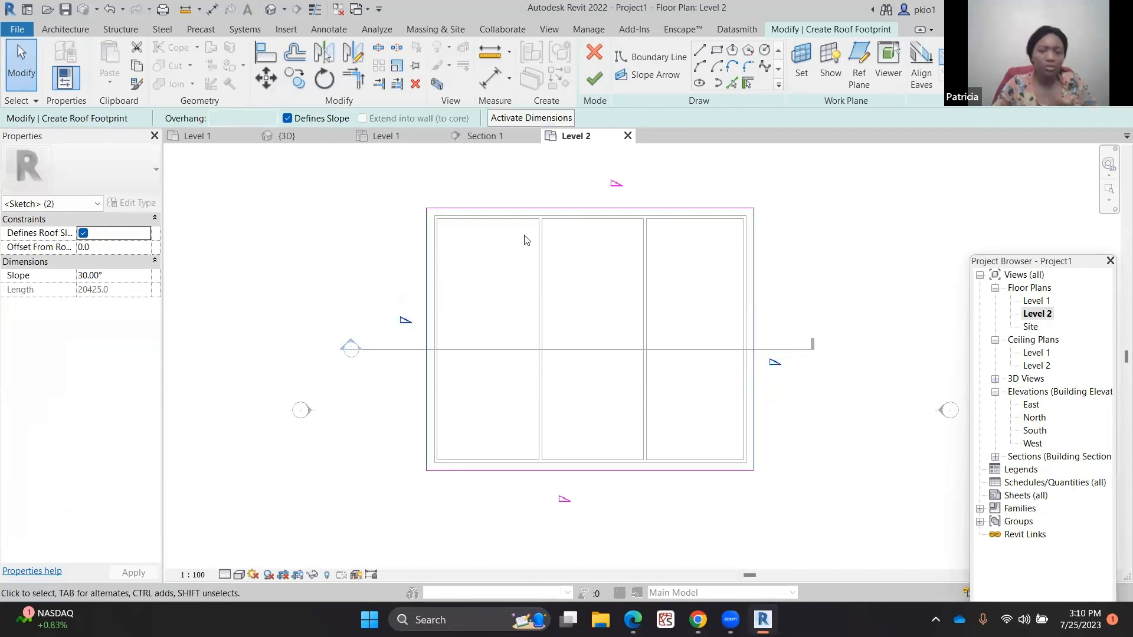
click(288, 119)
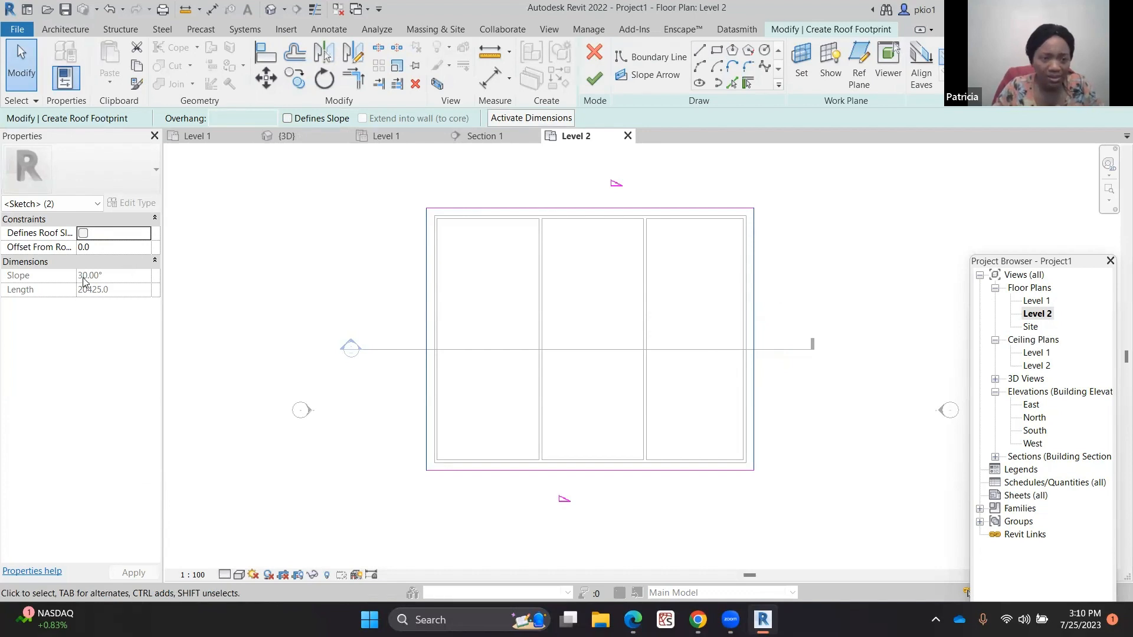
click(595, 80)
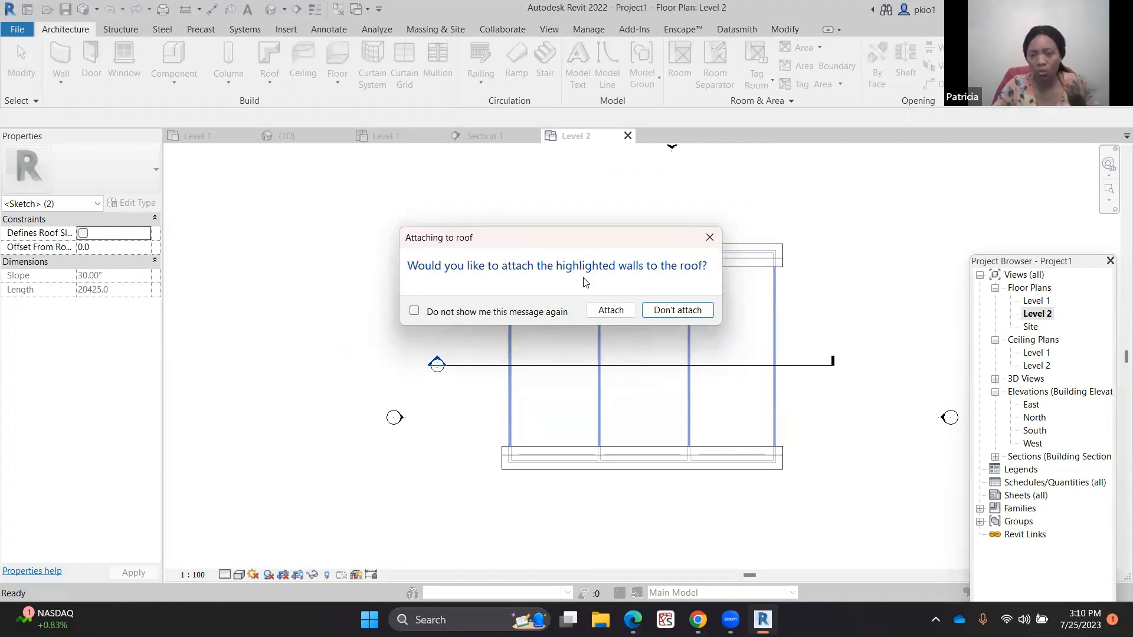
click(610, 310)
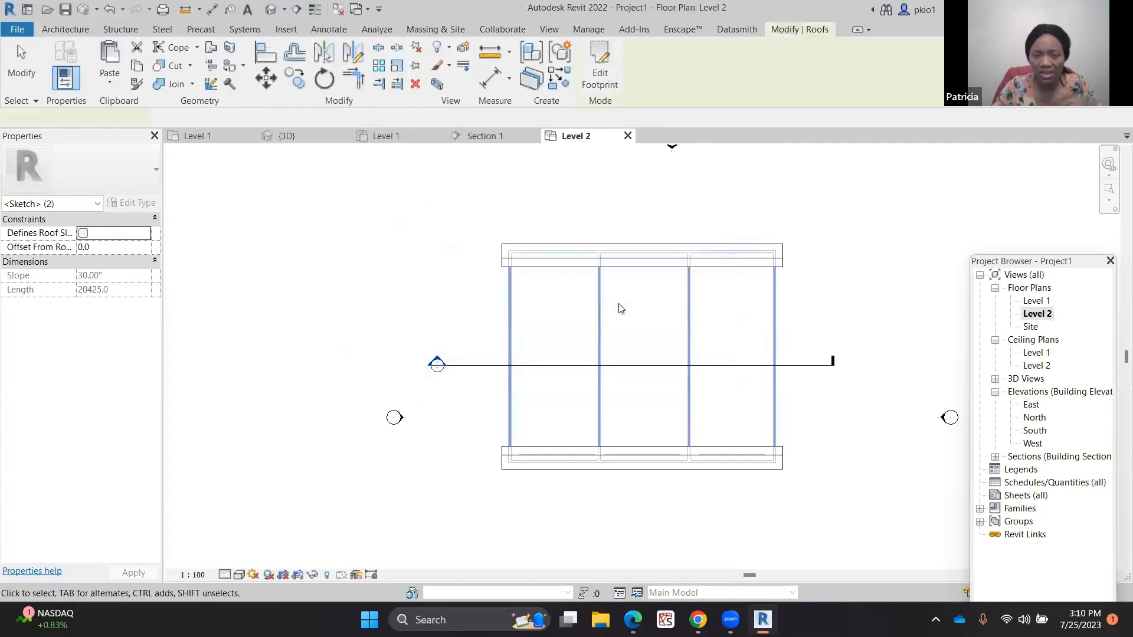
Switch the 3D view to the Wireframe visual style to inspect the gable roof over the walls
click(288, 135)
scroll(328, 319, down, 2)
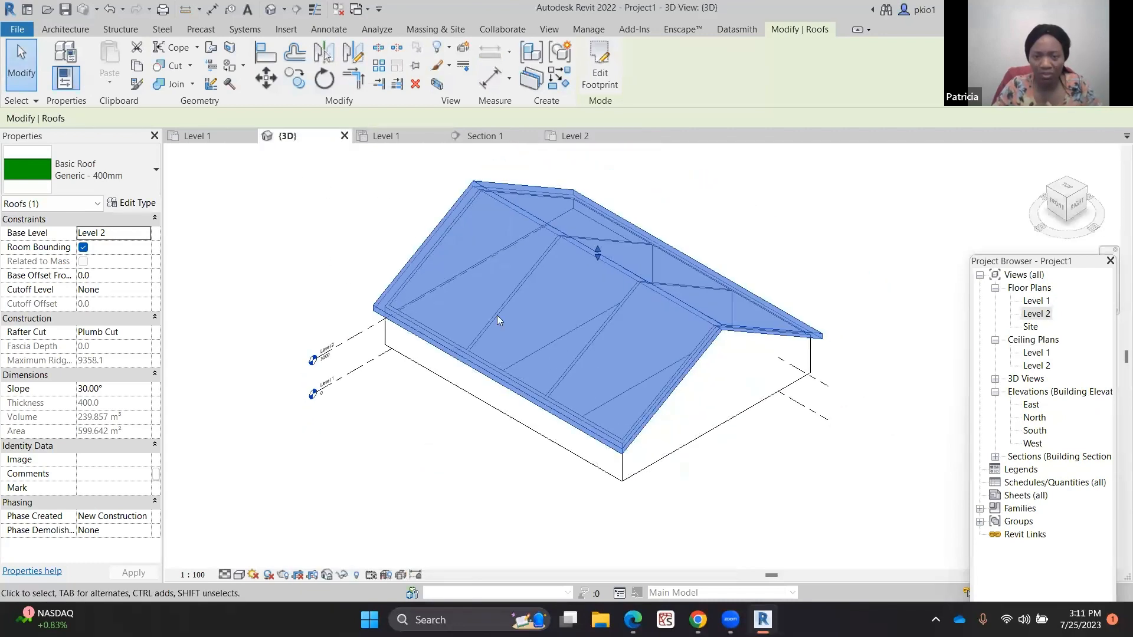
click(769, 299)
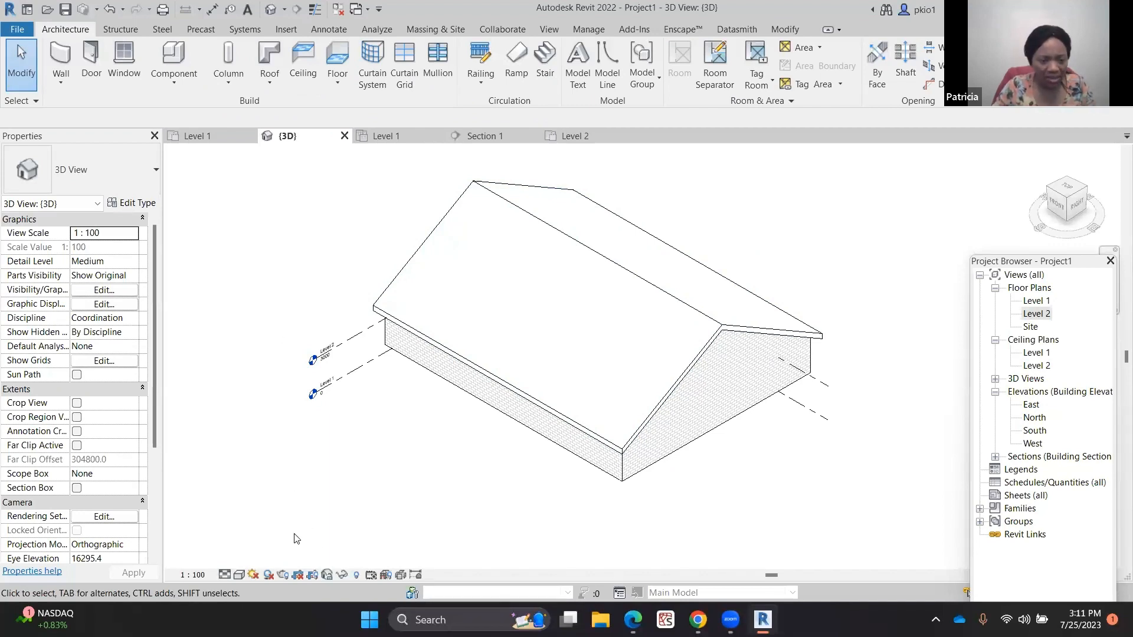
click(239, 574)
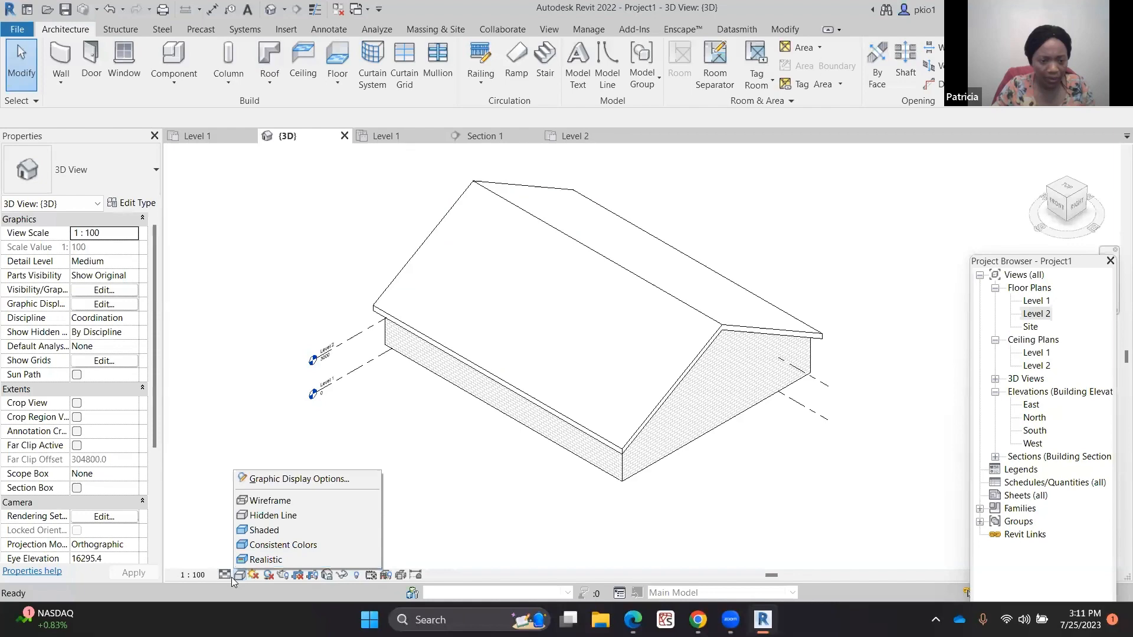
click(273, 502)
scroll(616, 279, up, 2)
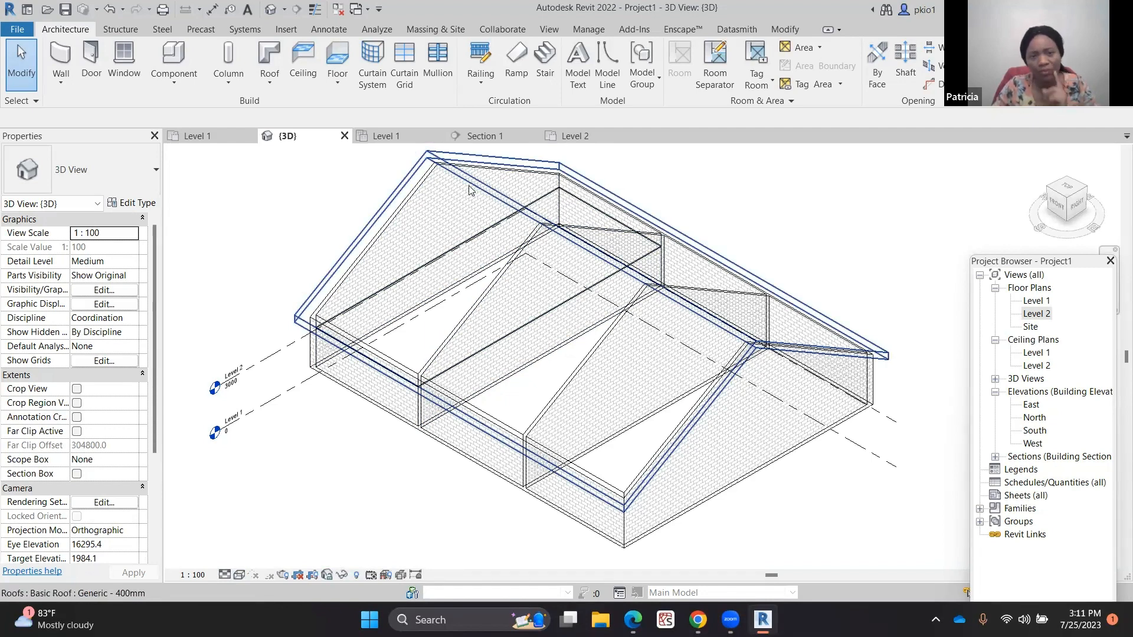
Open the Level 1 ceiling plan and sketch a rectangular ceiling boundary over the upper middle room
double_click(1033, 353)
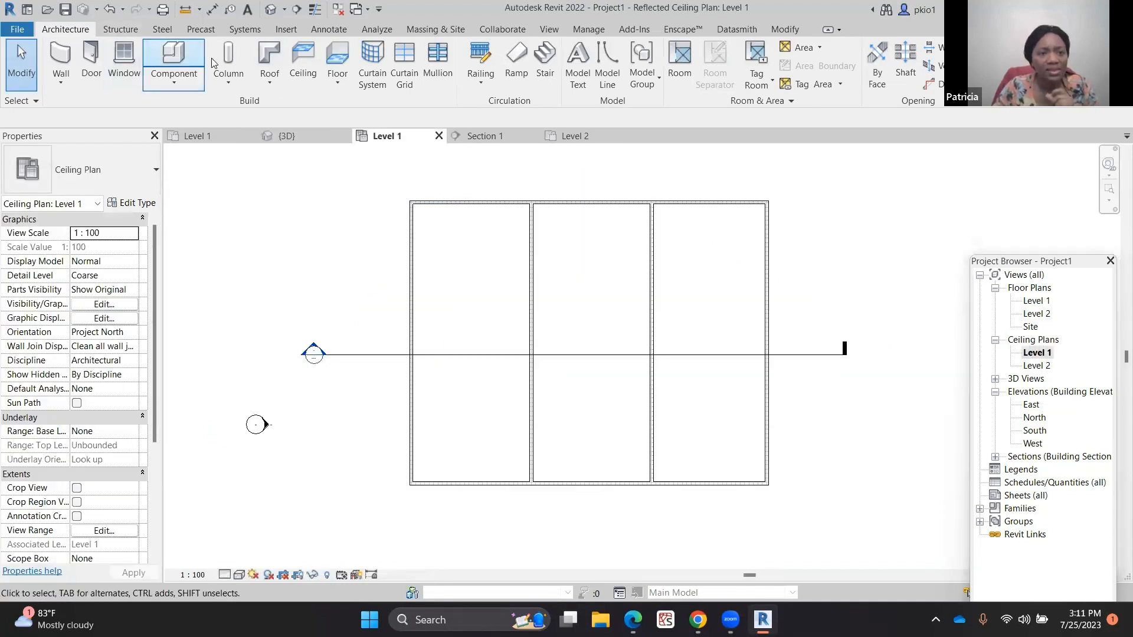
click(302, 59)
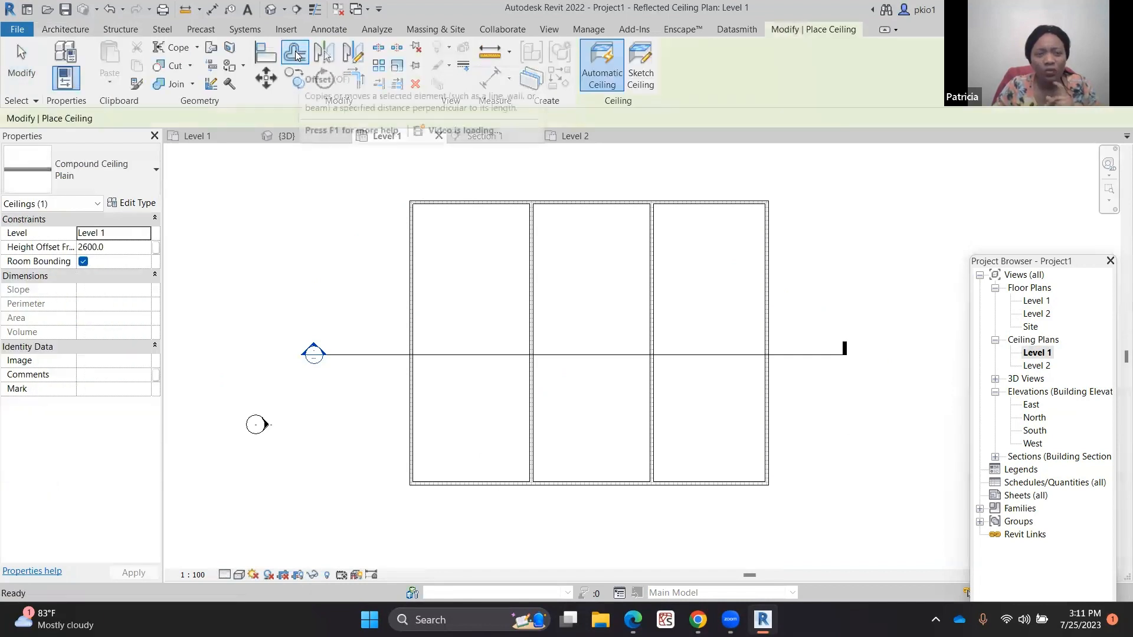
click(640, 66)
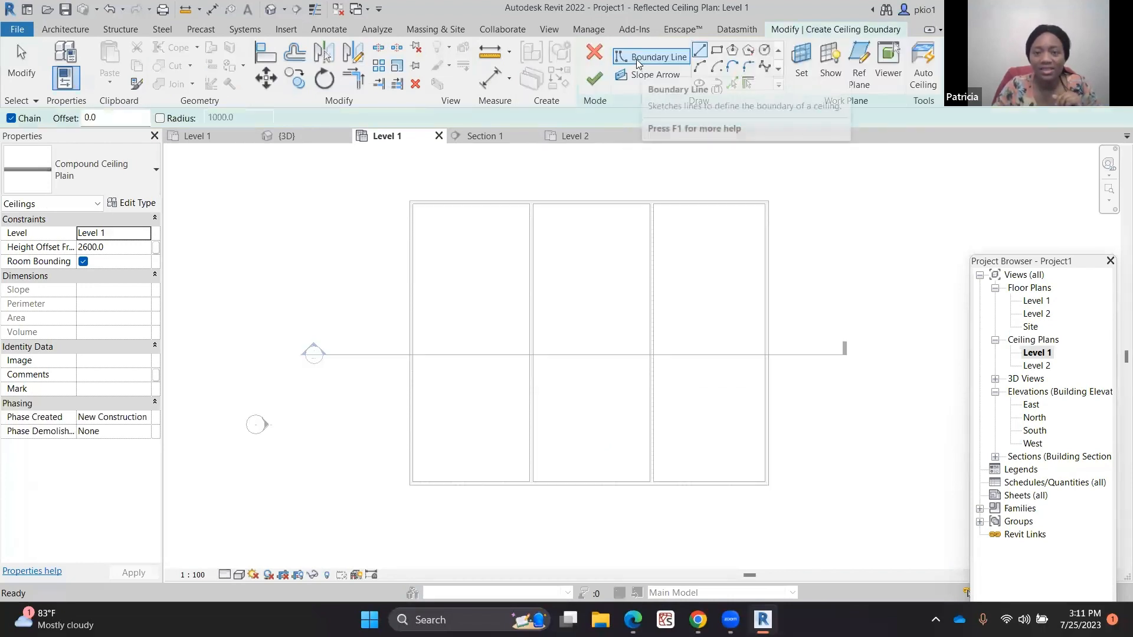
click(715, 52)
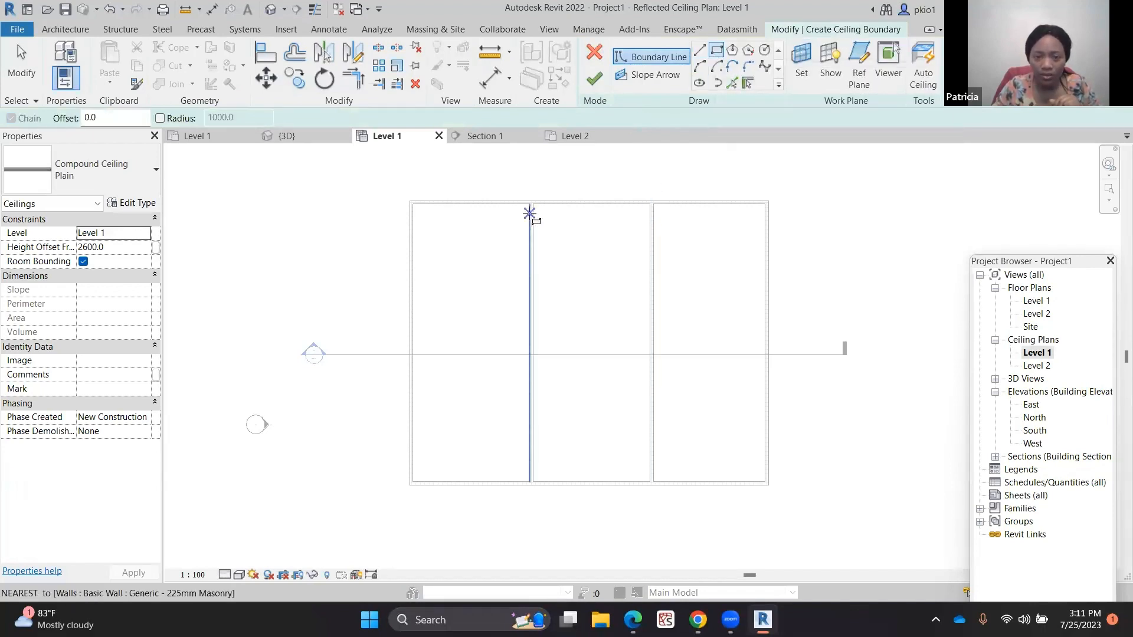
click(532, 204)
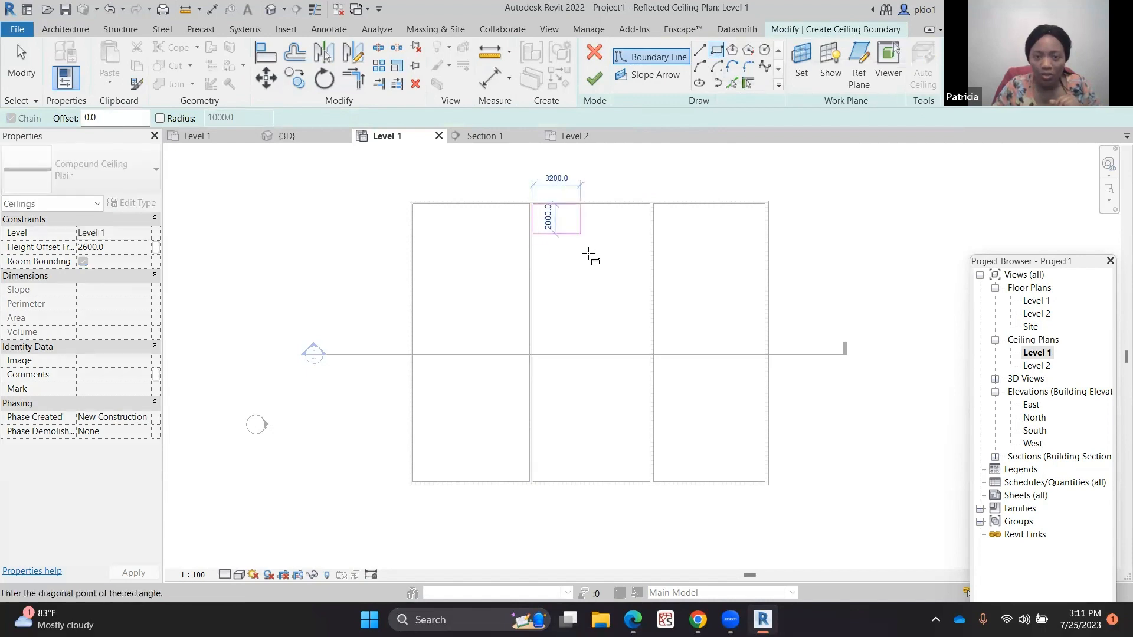
click(648, 347)
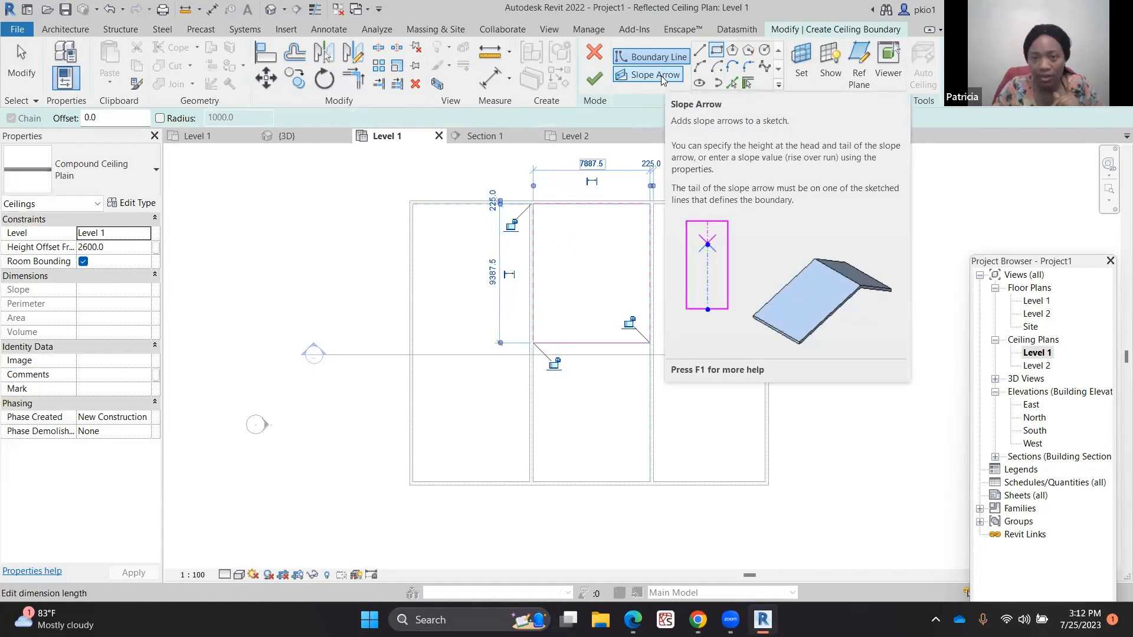
Add a slope arrow running down the ceiling sketch, set it to specify a 30° slope, and finish the ceiling
click(661, 75)
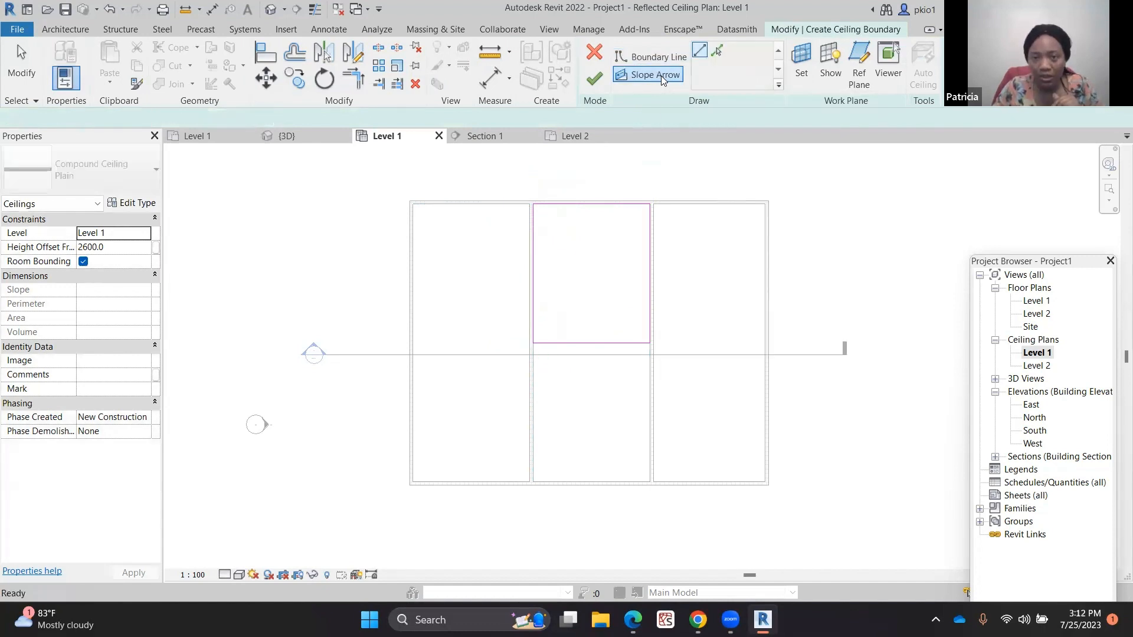
click(592, 206)
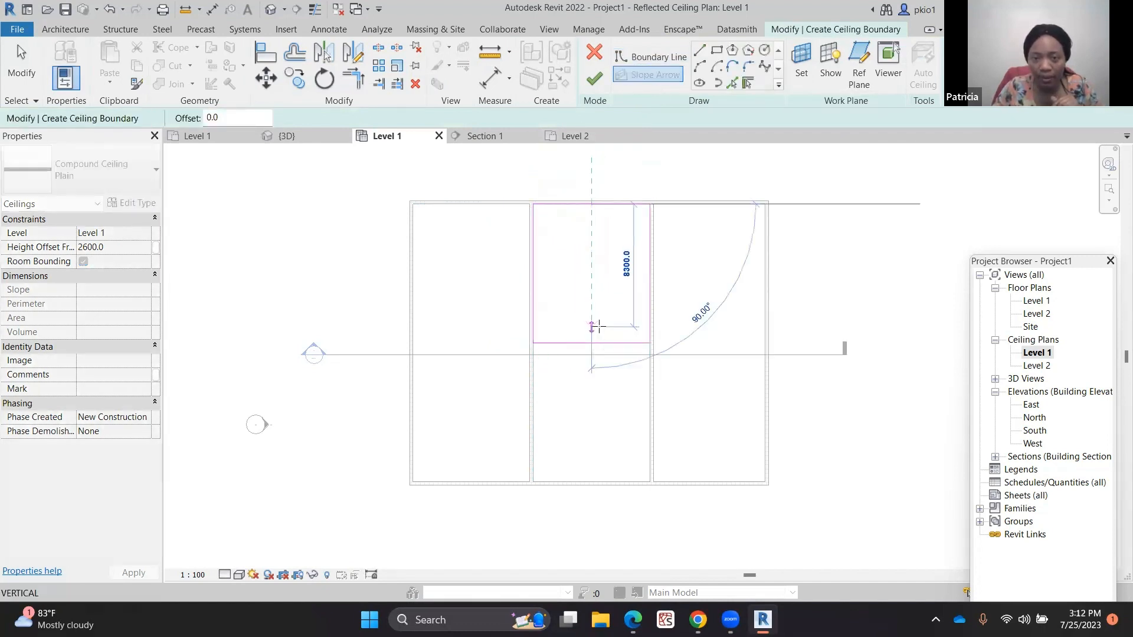
click(595, 327)
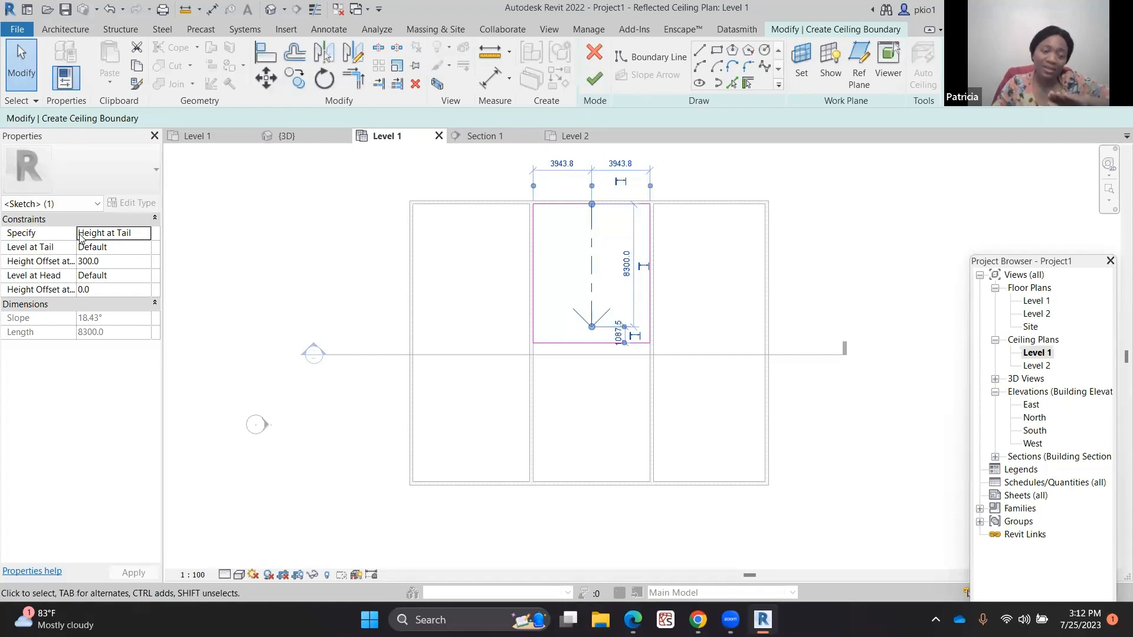
click(125, 233)
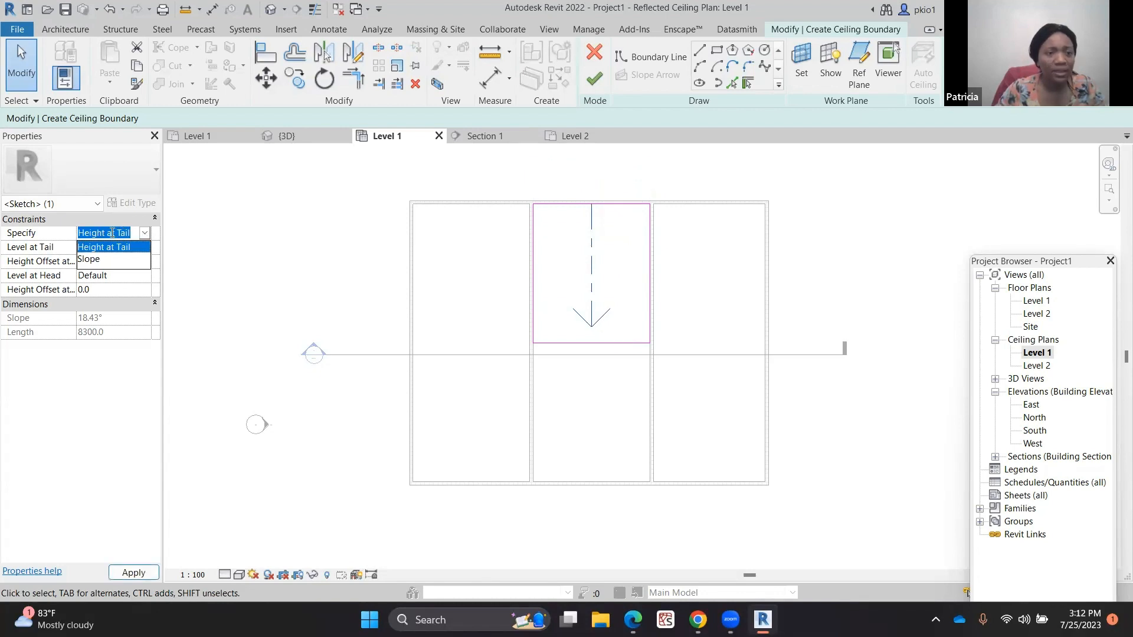
click(95, 259)
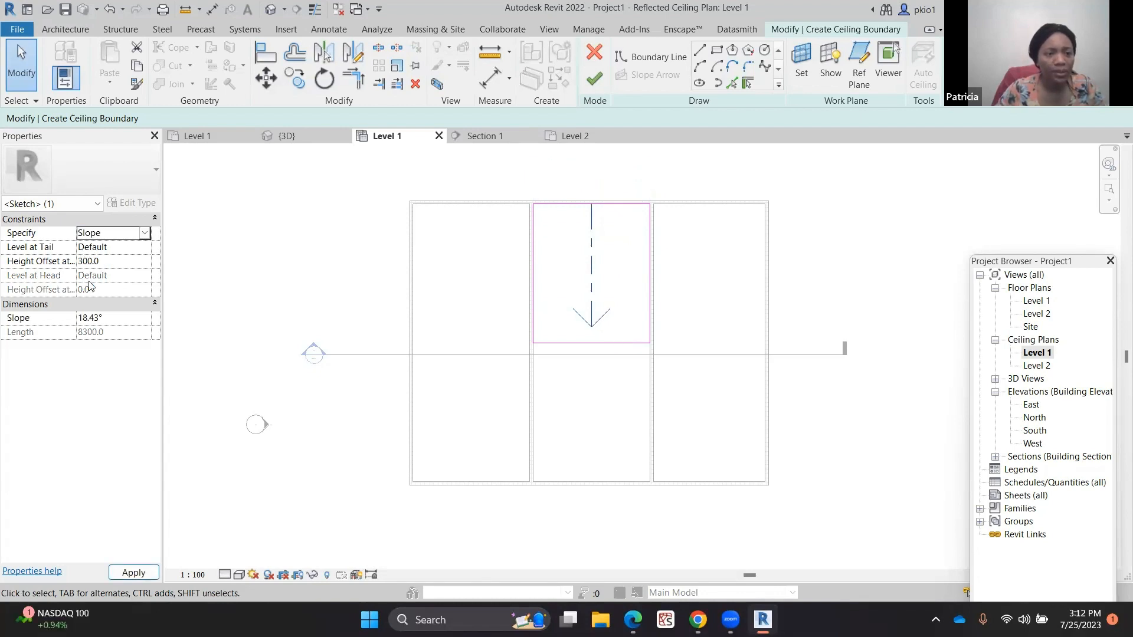
click(93, 319)
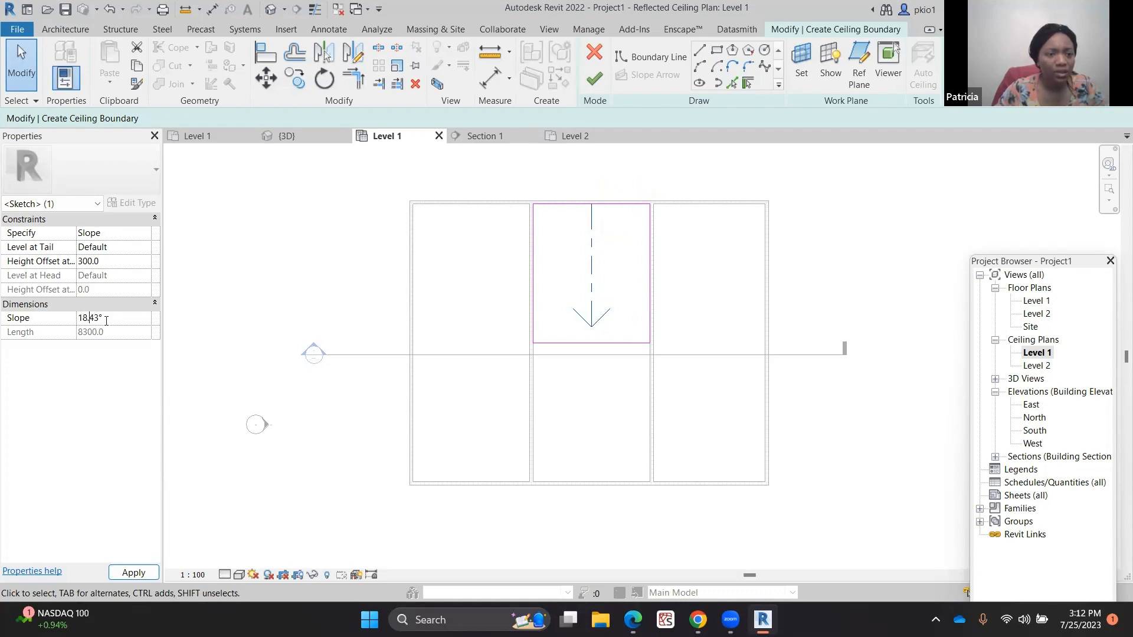
drag(98, 319, 69, 321)
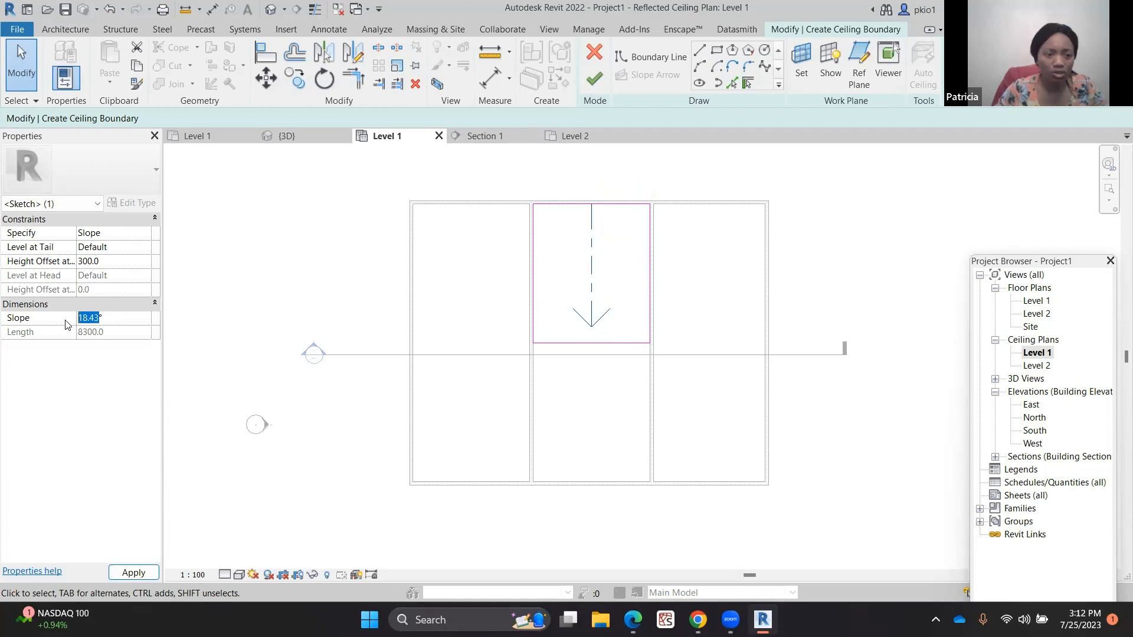
text(30)
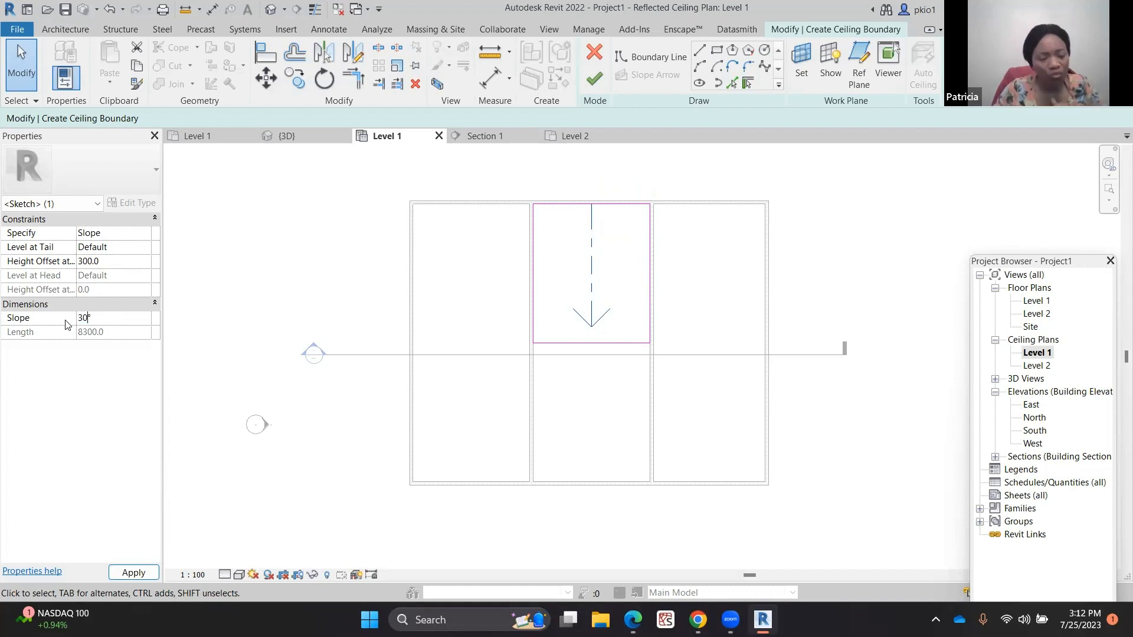
click(131, 573)
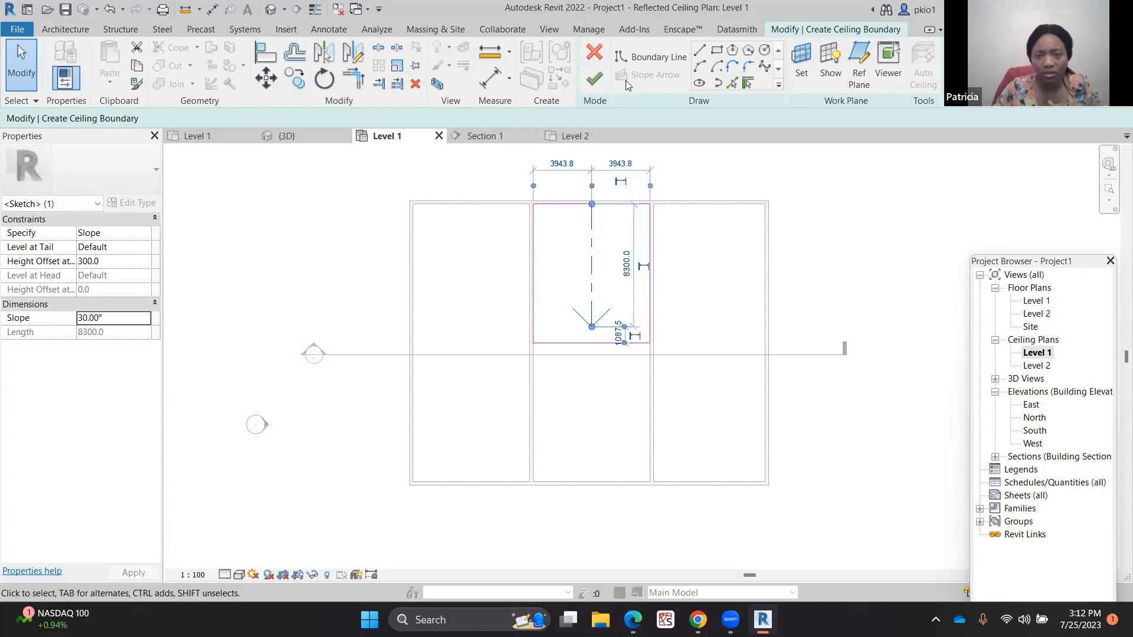
click(594, 78)
Mirror a copy of the sloped ceiling across its lower edge into the lower middle room
click(558, 335)
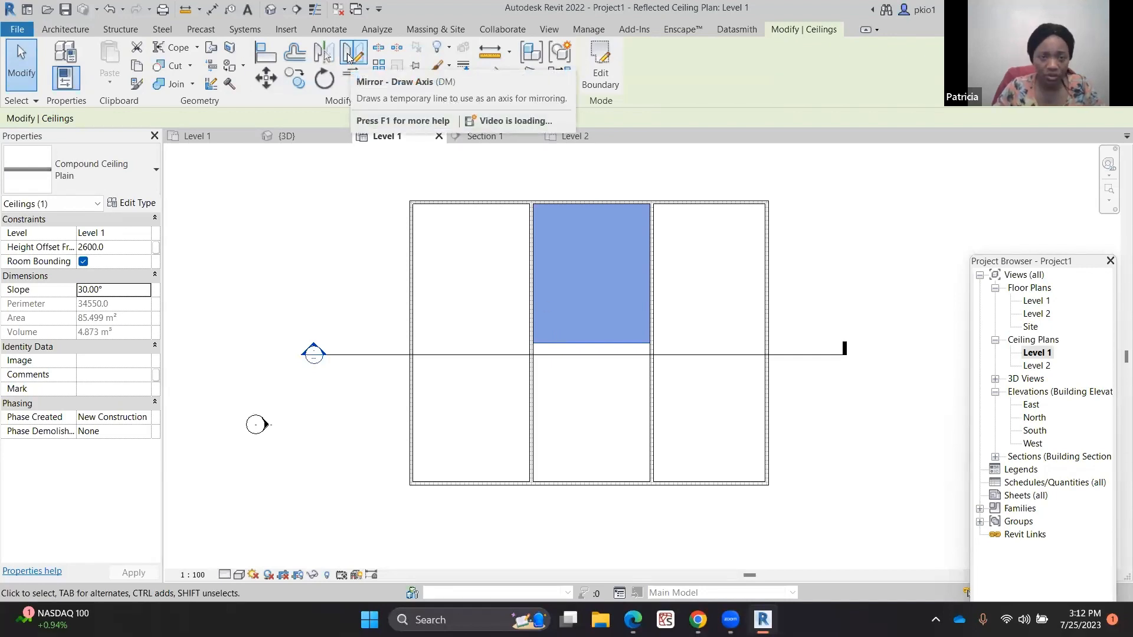
click(352, 52)
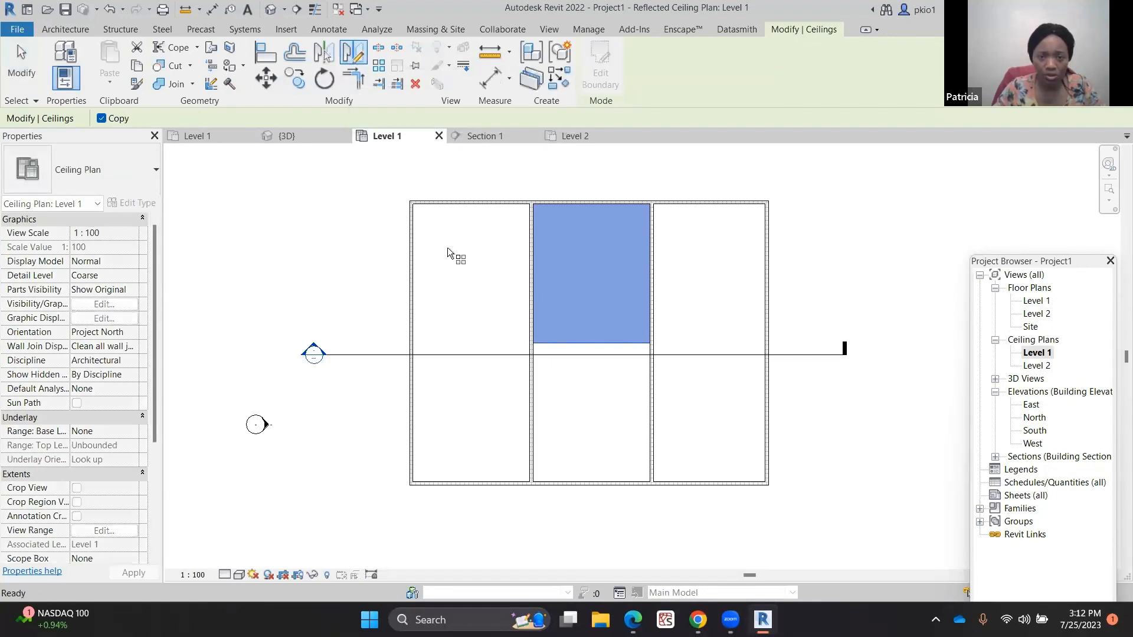
click(531, 347)
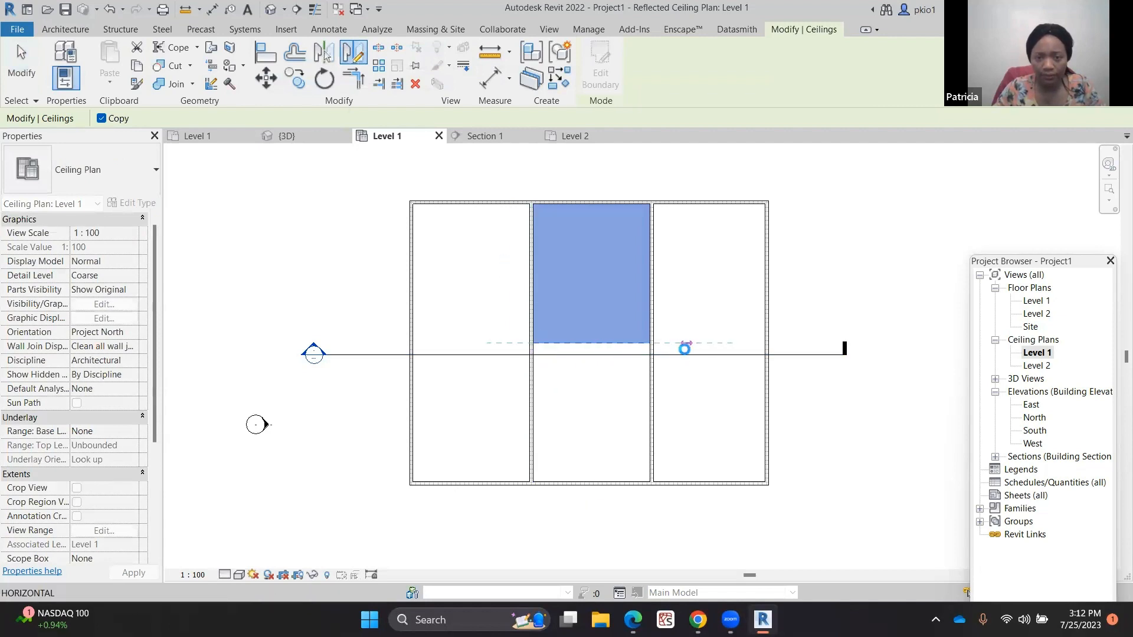
click(684, 354)
click(316, 199)
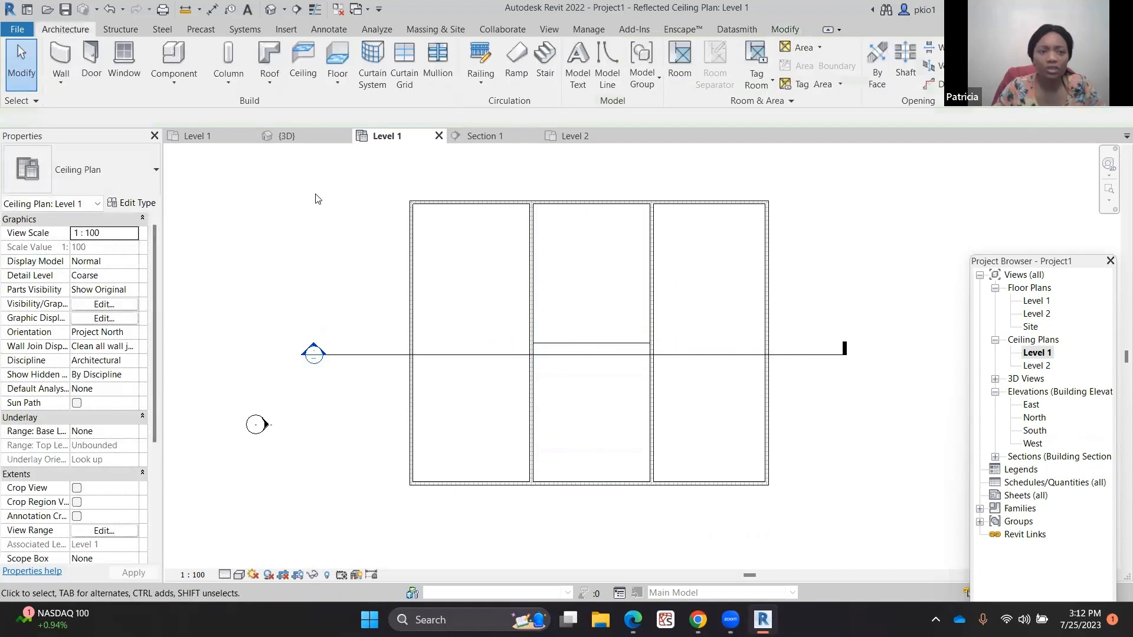
click(290, 136)
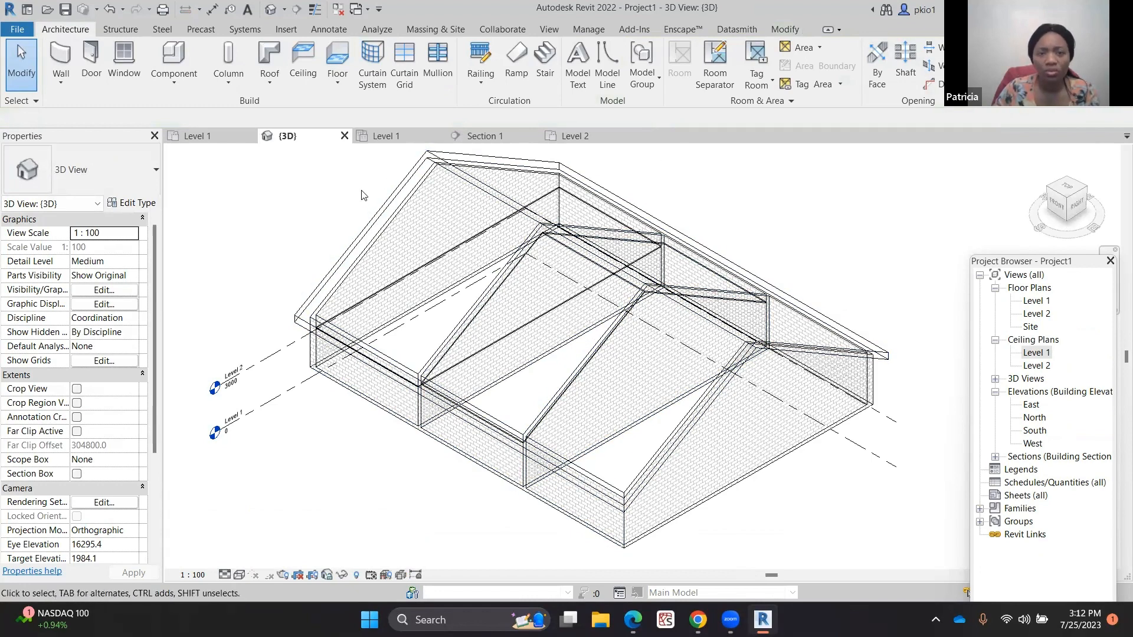
Start a Model In-Place component in the Ceilings category, accepting the default name
click(398, 135)
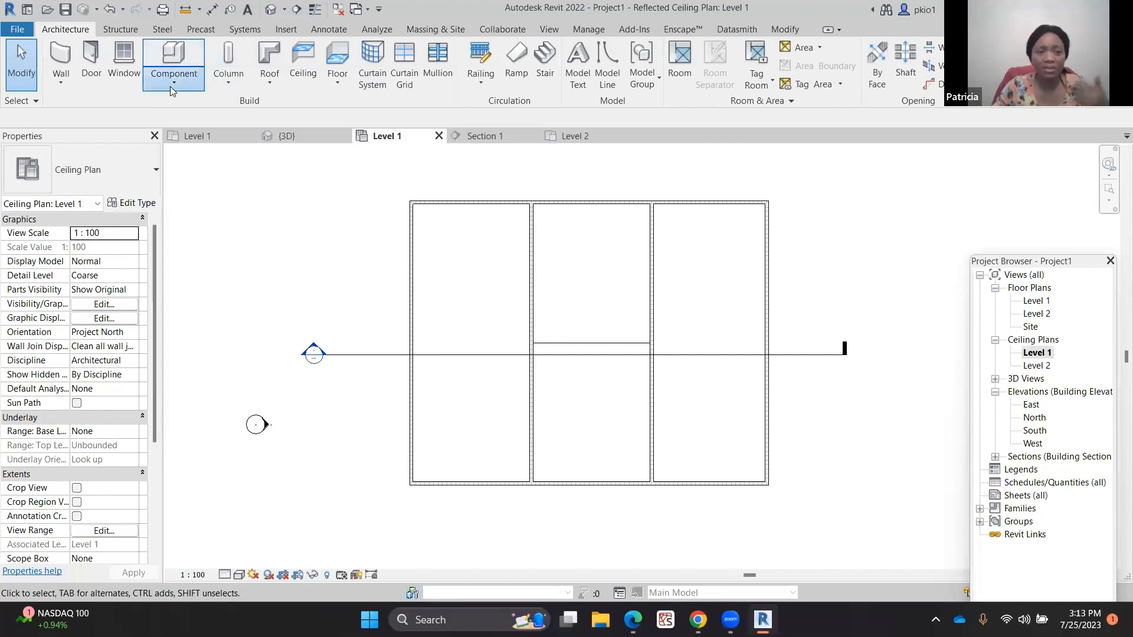
click(170, 86)
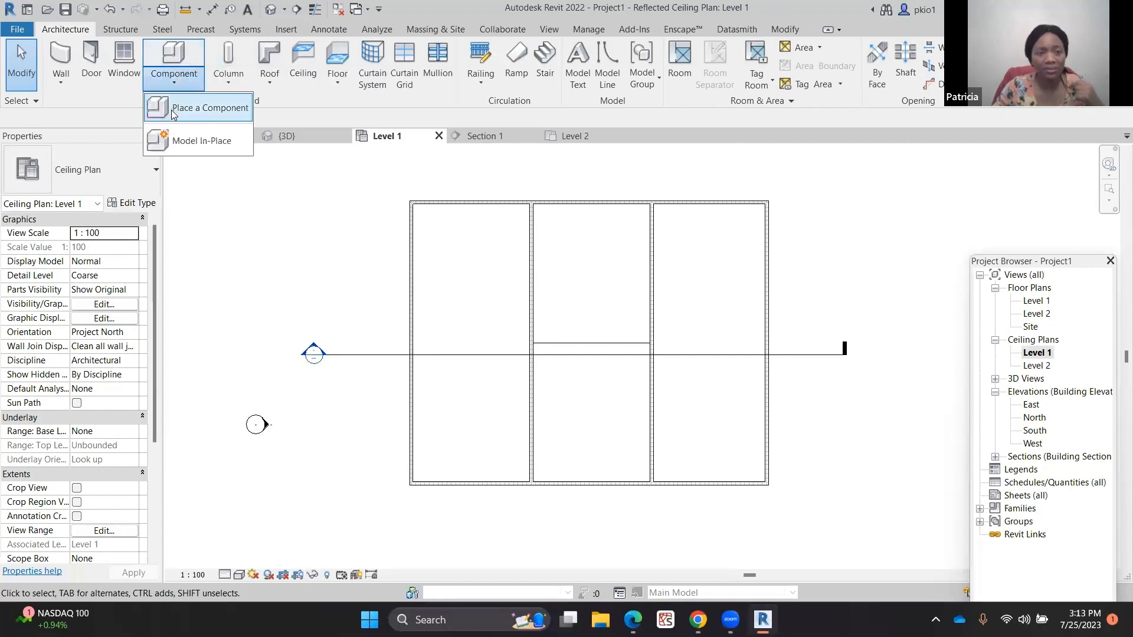
click(182, 143)
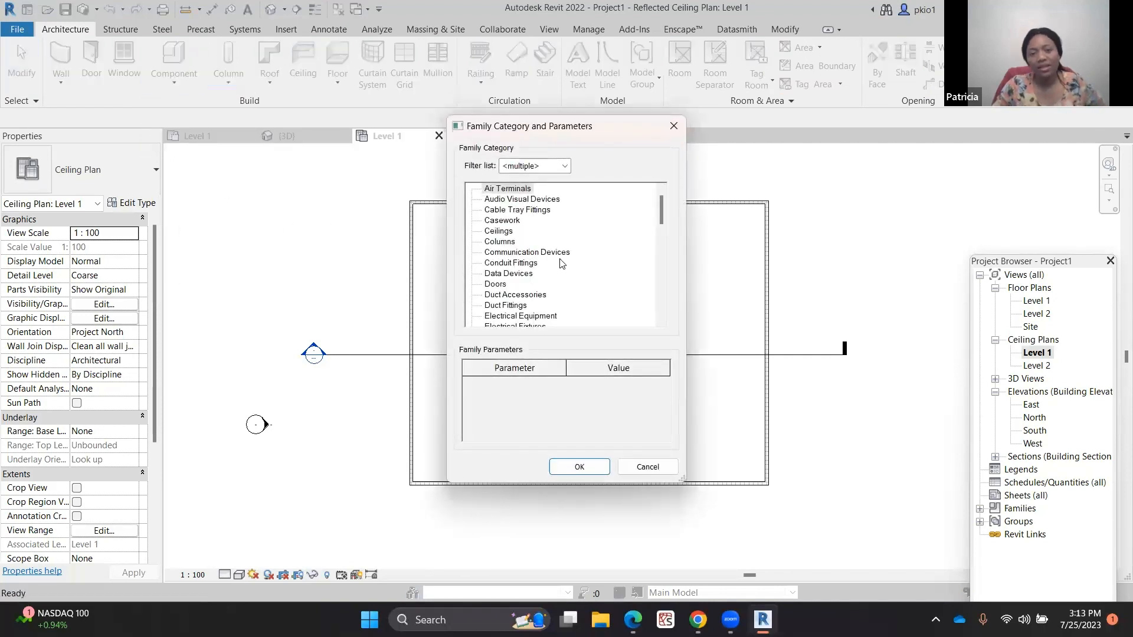
click(502, 231)
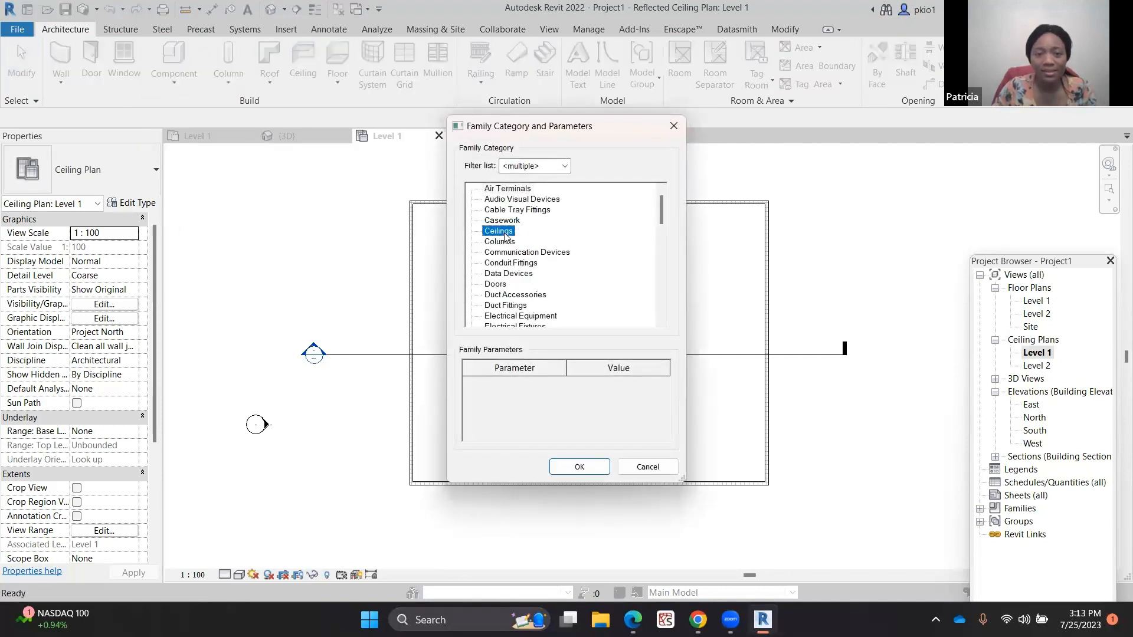
click(579, 466)
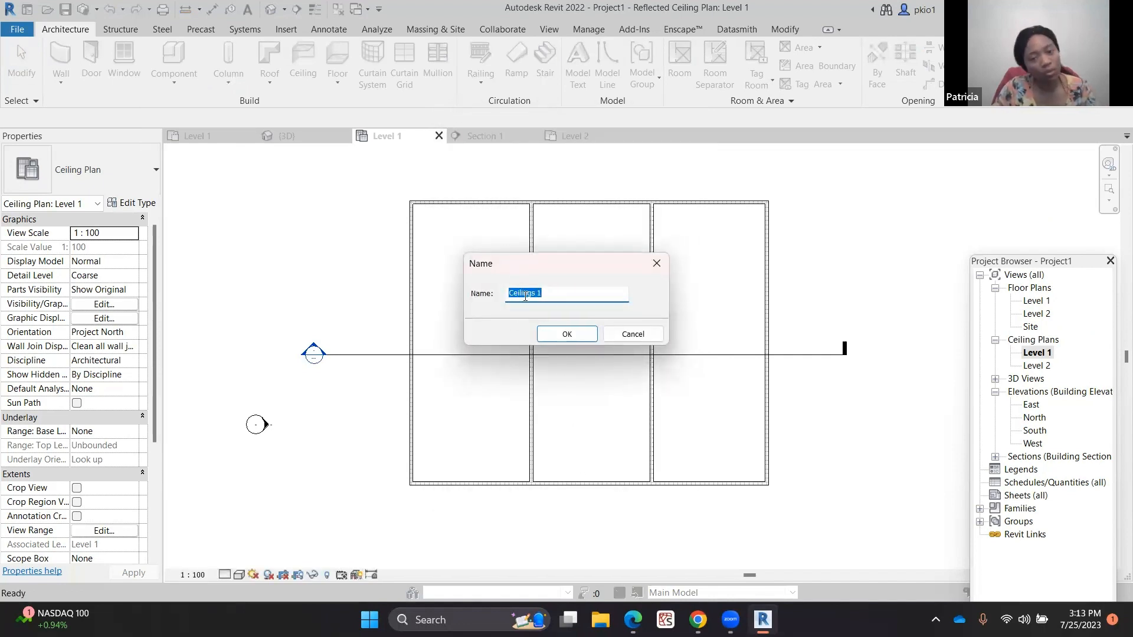
click(567, 335)
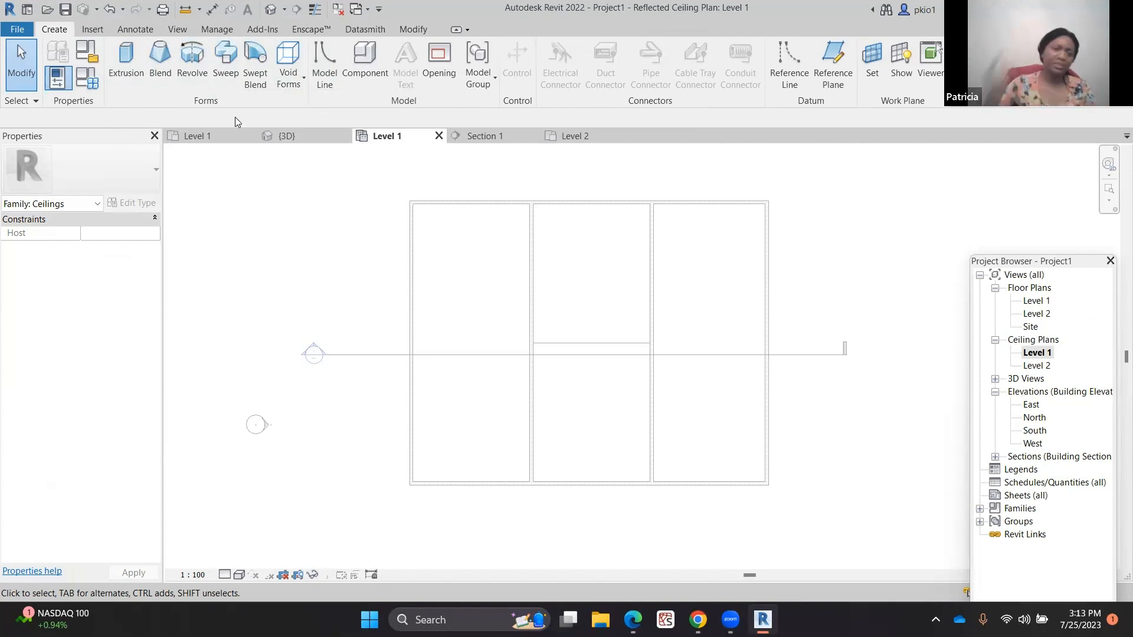
Start an Extrusion, set its work plane by picking the right interior wall, and open the East elevation
click(126, 59)
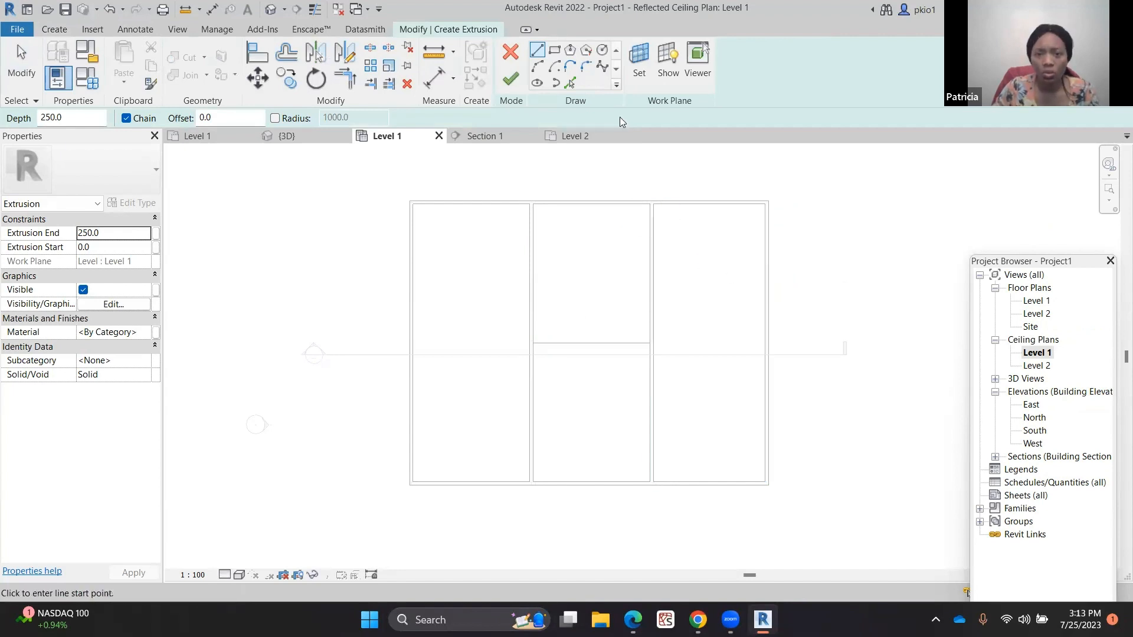
click(637, 54)
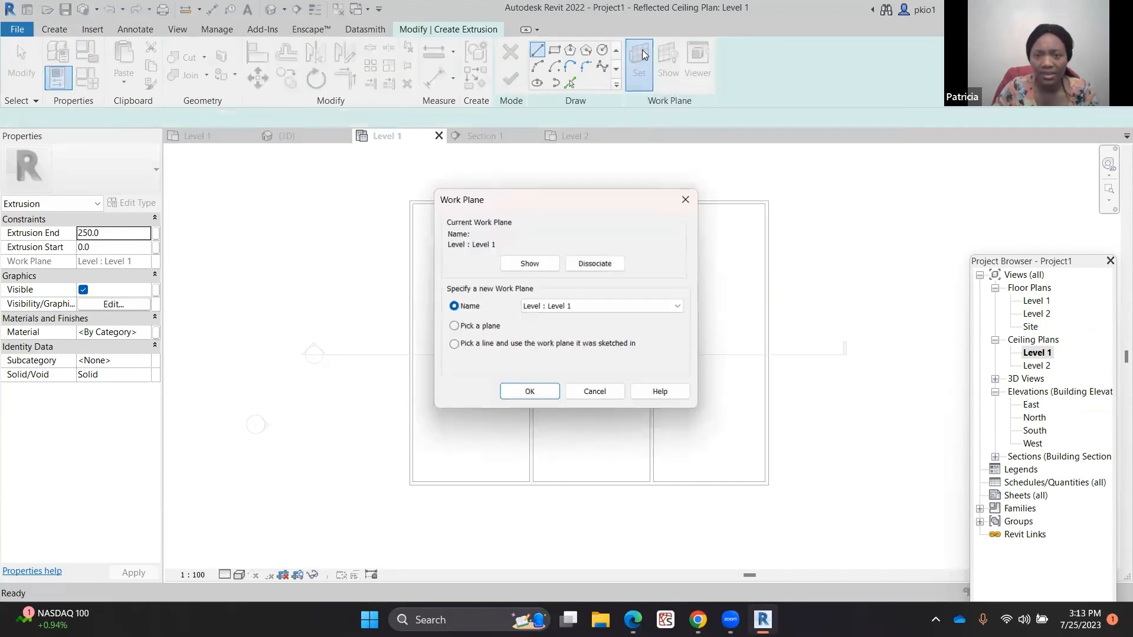
click(454, 327)
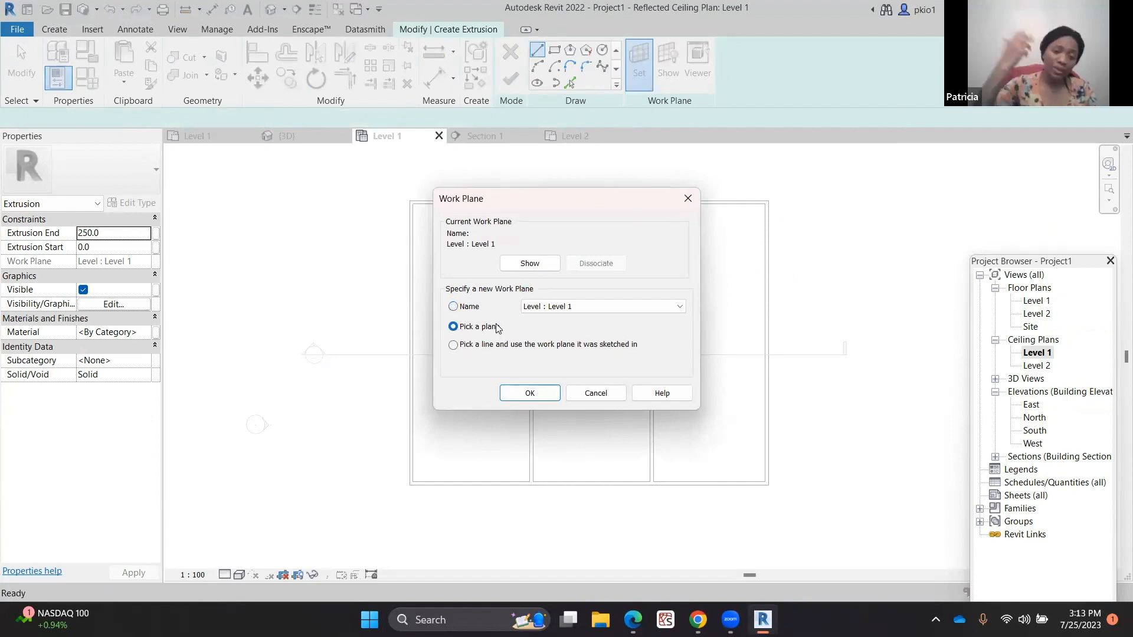
click(529, 393)
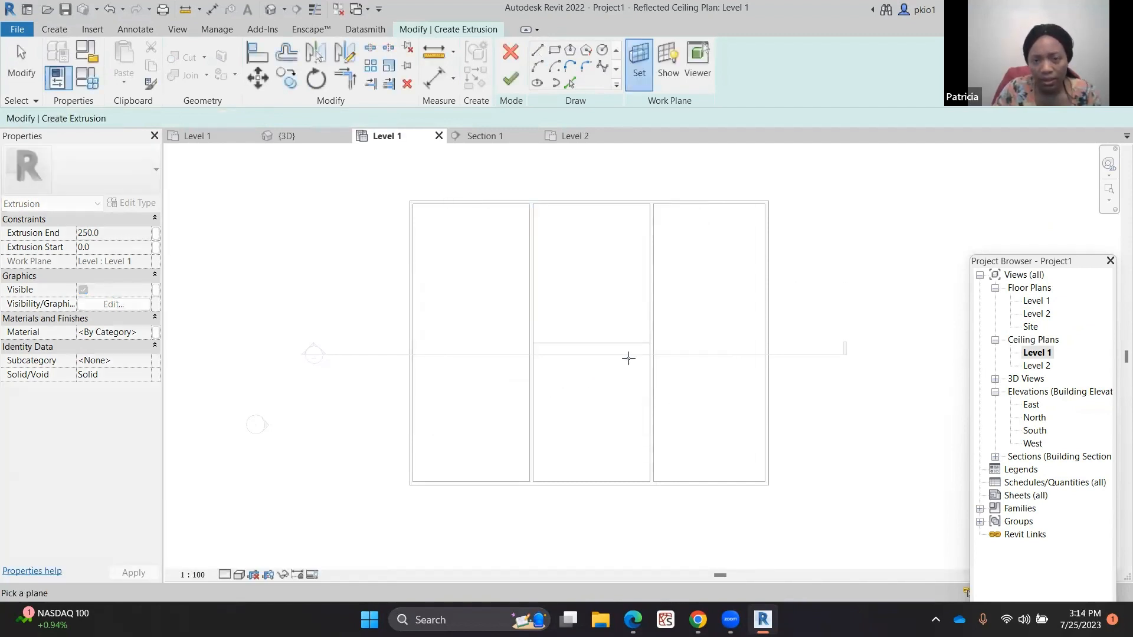
click(654, 334)
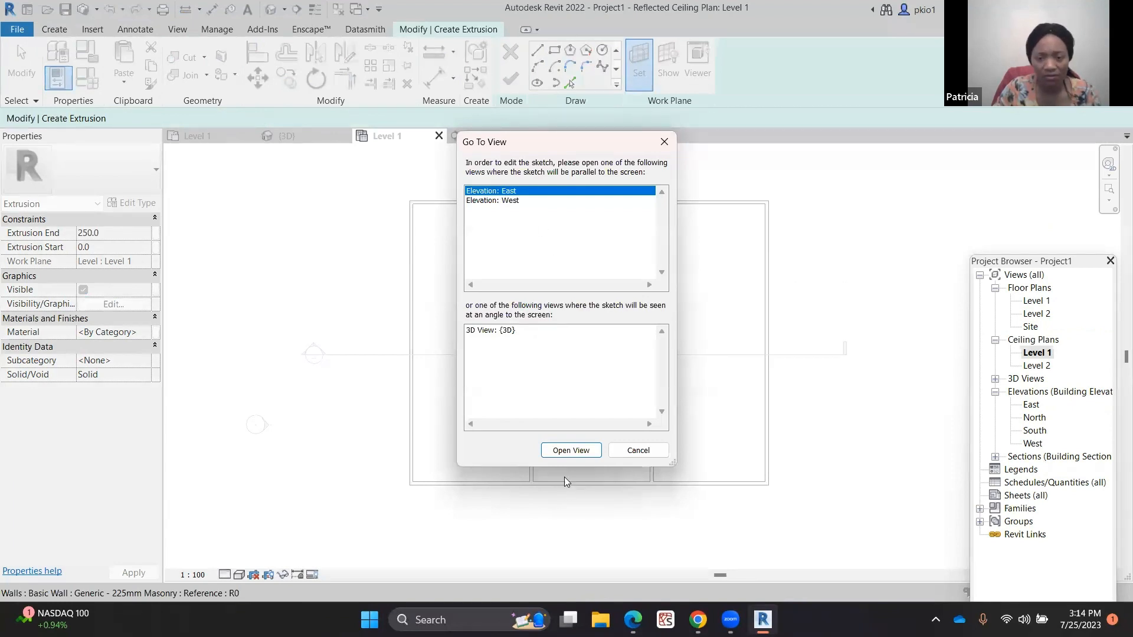
click(569, 450)
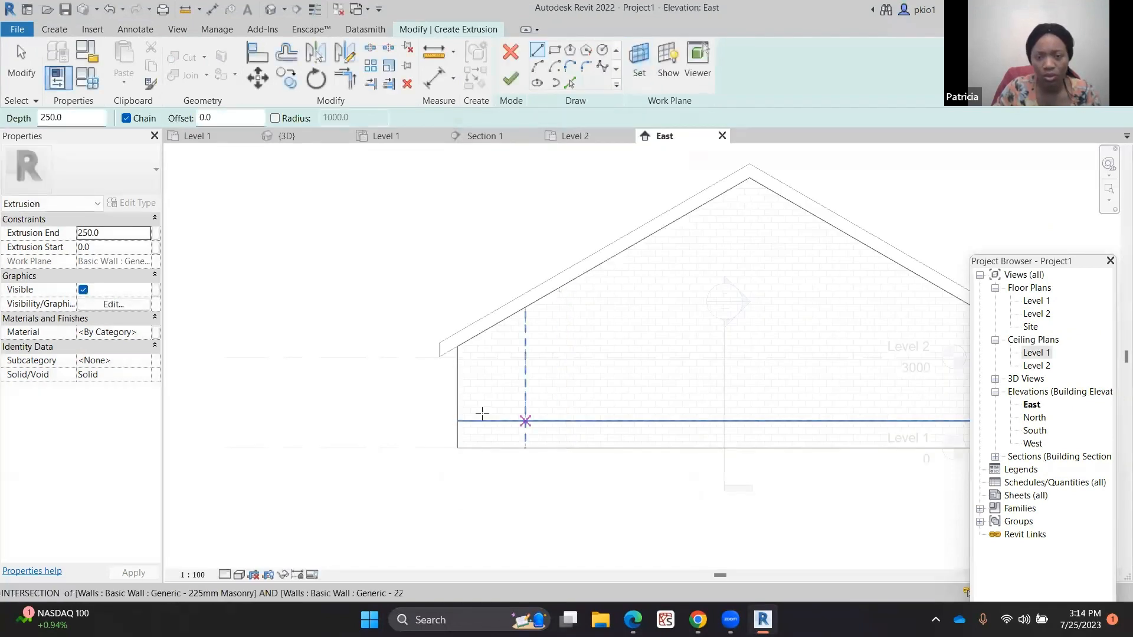
Sketch a three-point arc spanning the building width between the wall tops at Level 2, rising beneath the roof
scroll(282, 347, down, 3)
scroll(815, 340, up, 2)
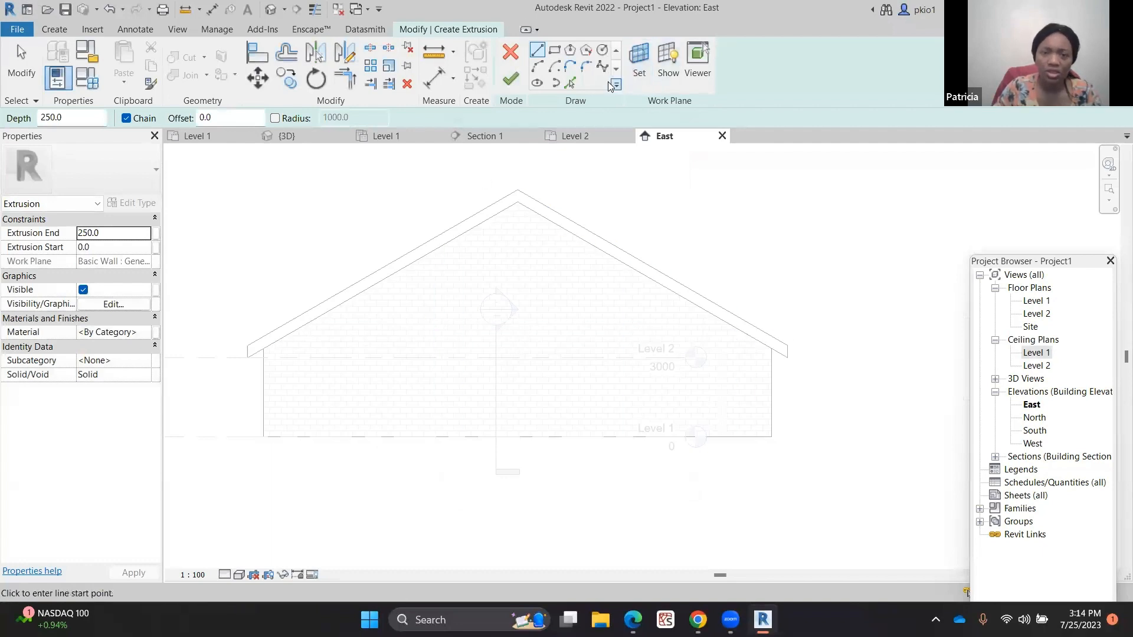
click(536, 66)
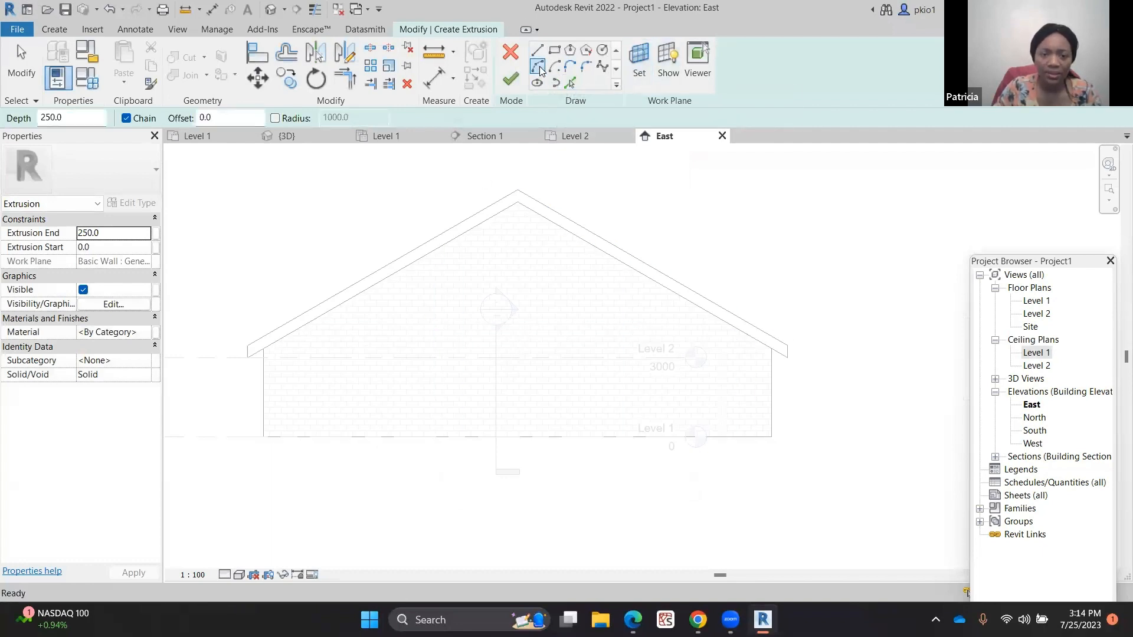
click(265, 357)
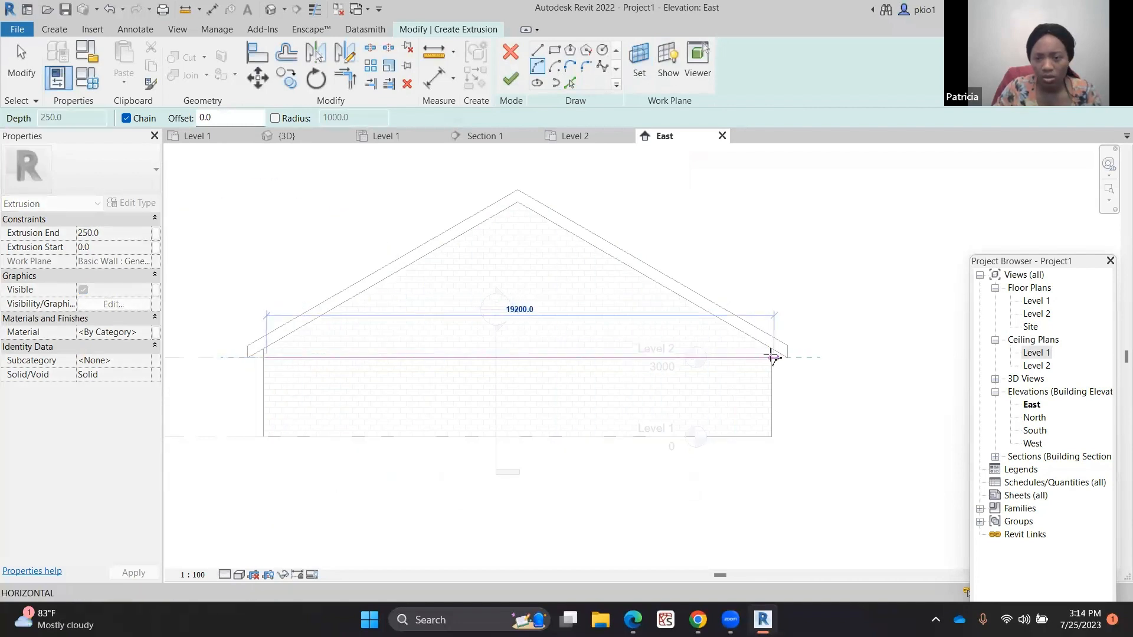
click(767, 358)
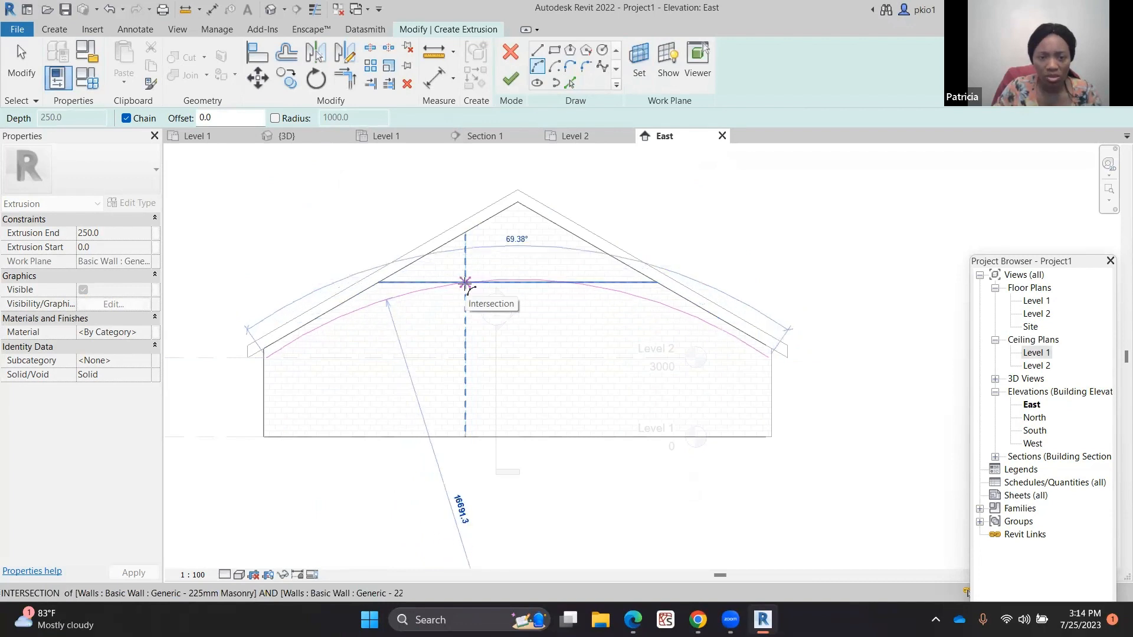
click(465, 283)
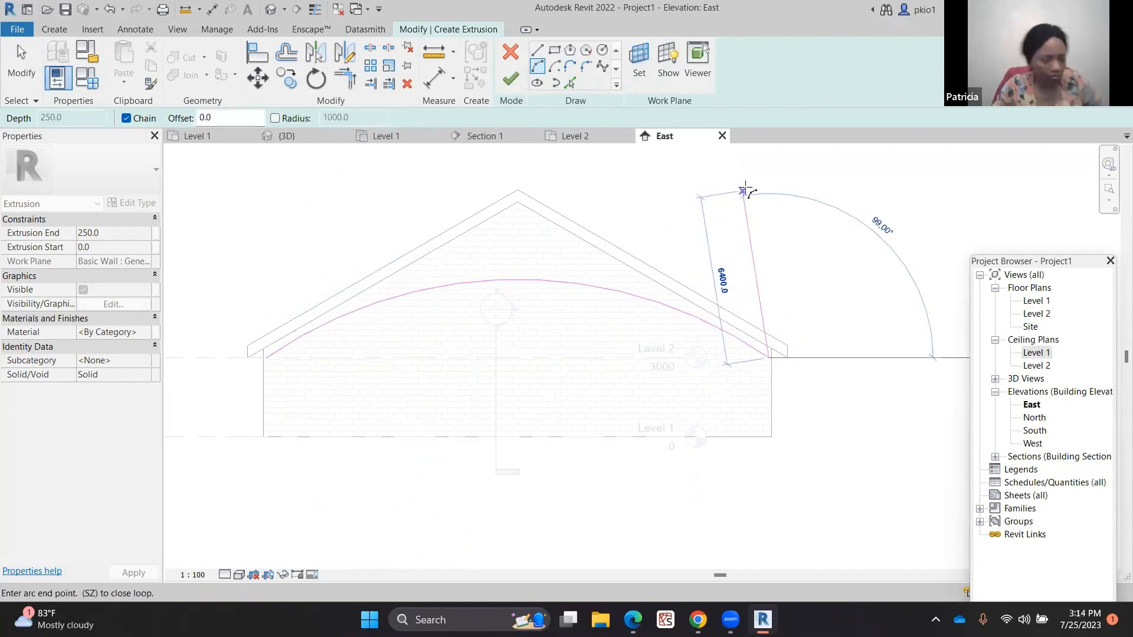
key(Escape)
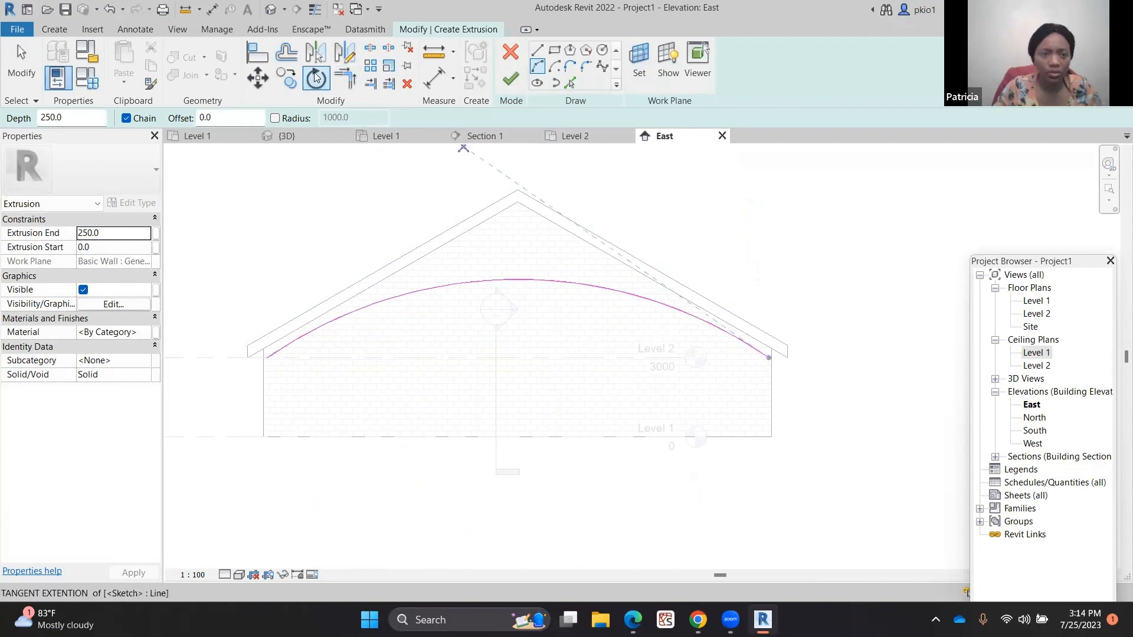
Offset a copy of the arc by 75 mm
click(292, 63)
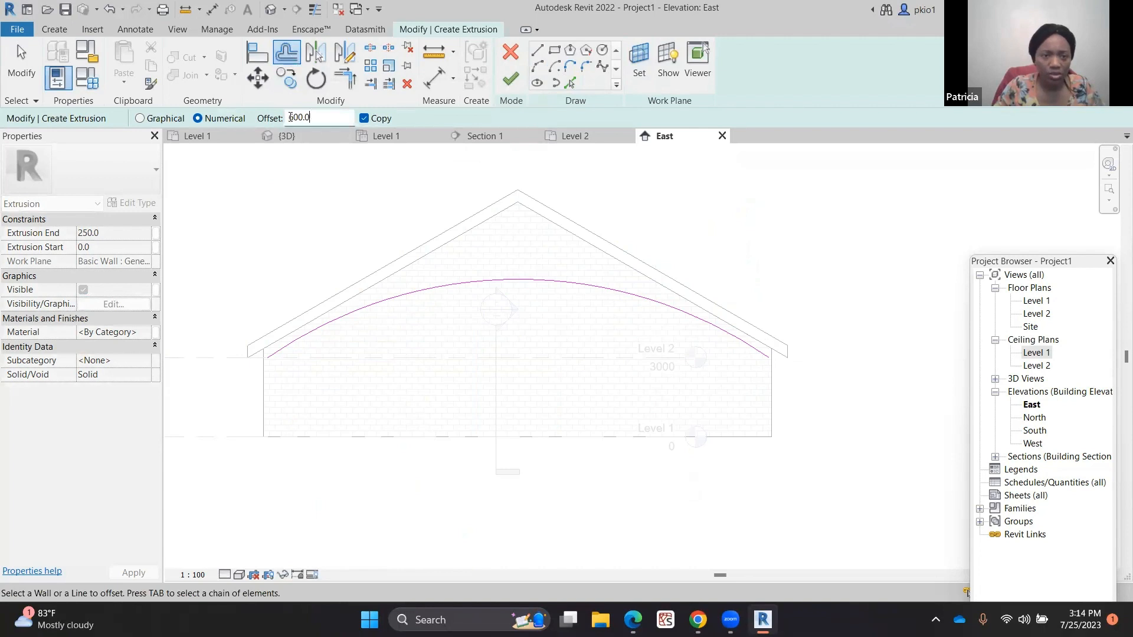
double_click(292, 118)
text(1)
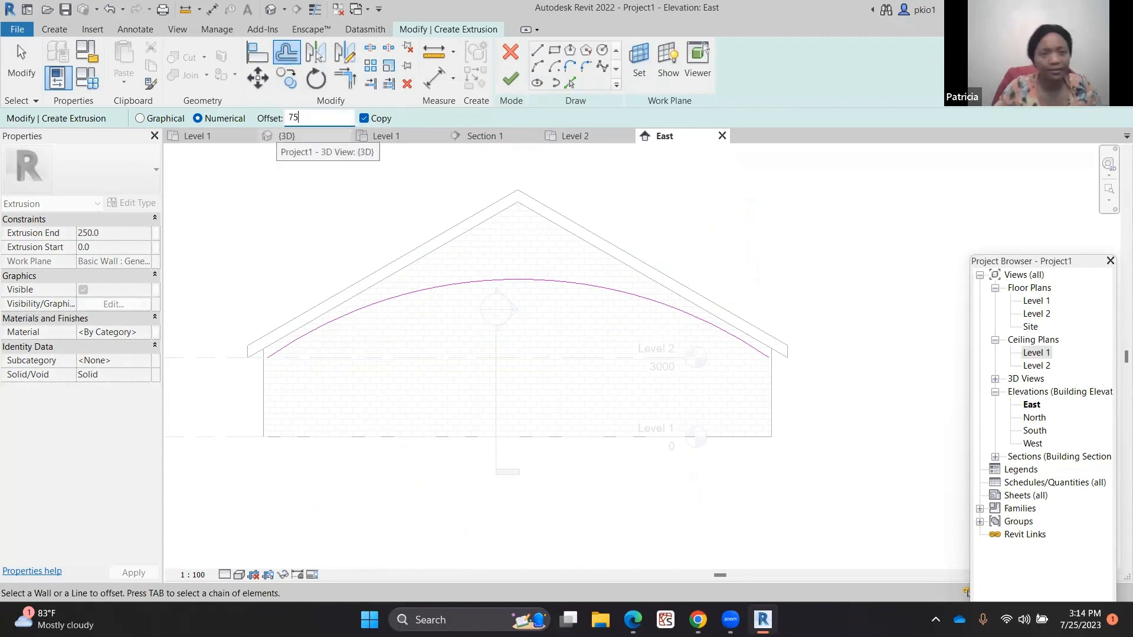
click(567, 281)
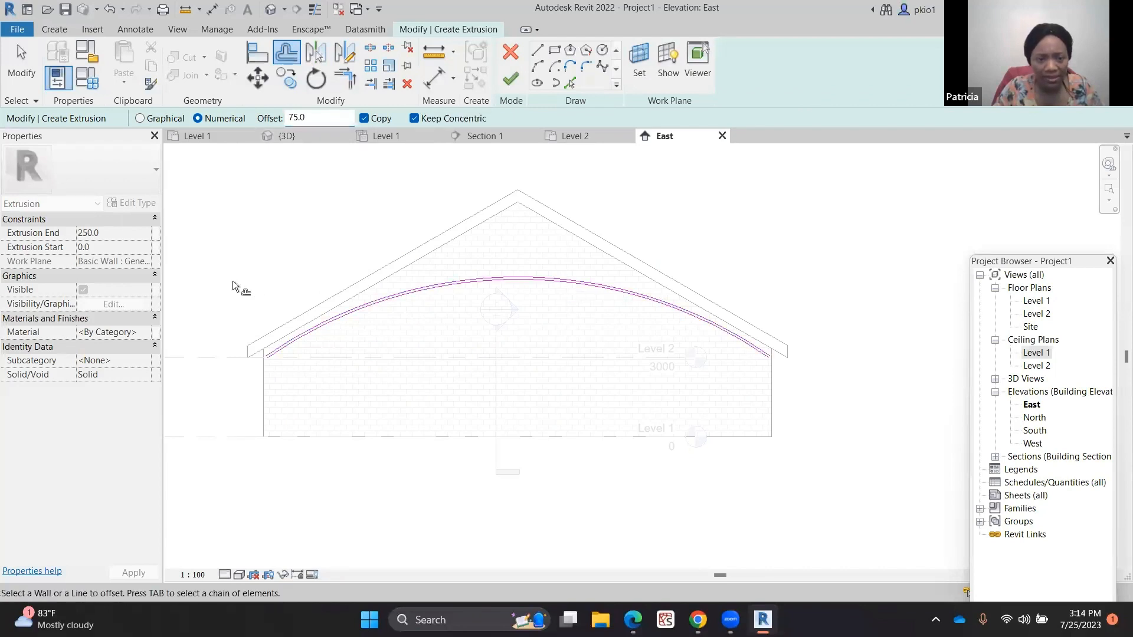
Close the arched profile with short lines joining the two arcs' ends at both walls
scroll(289, 345, up, 5)
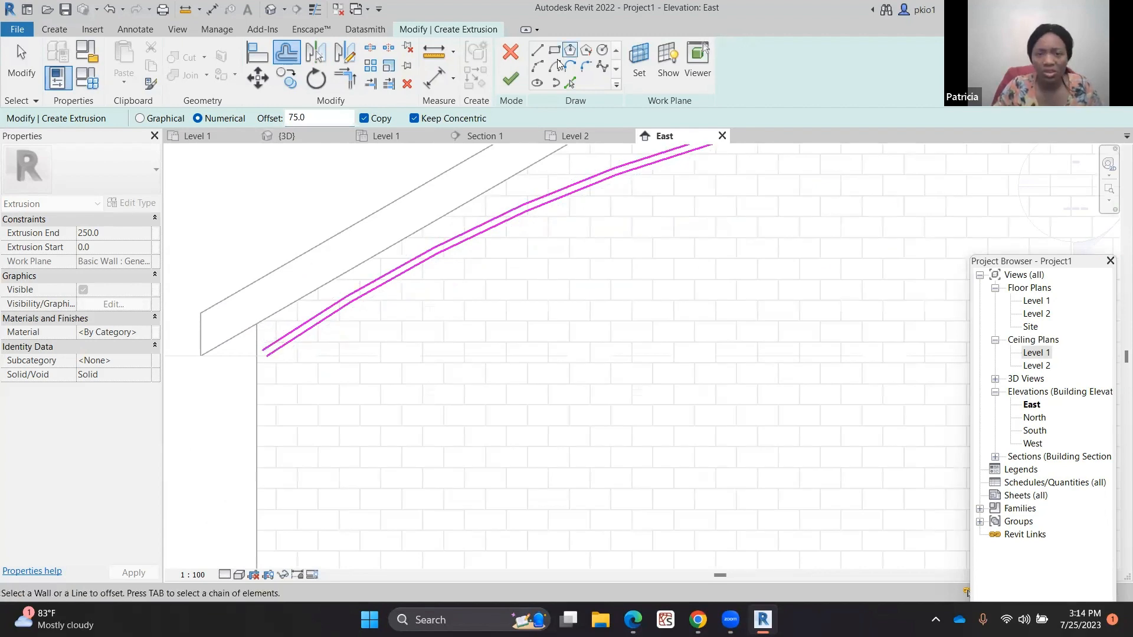
click(537, 53)
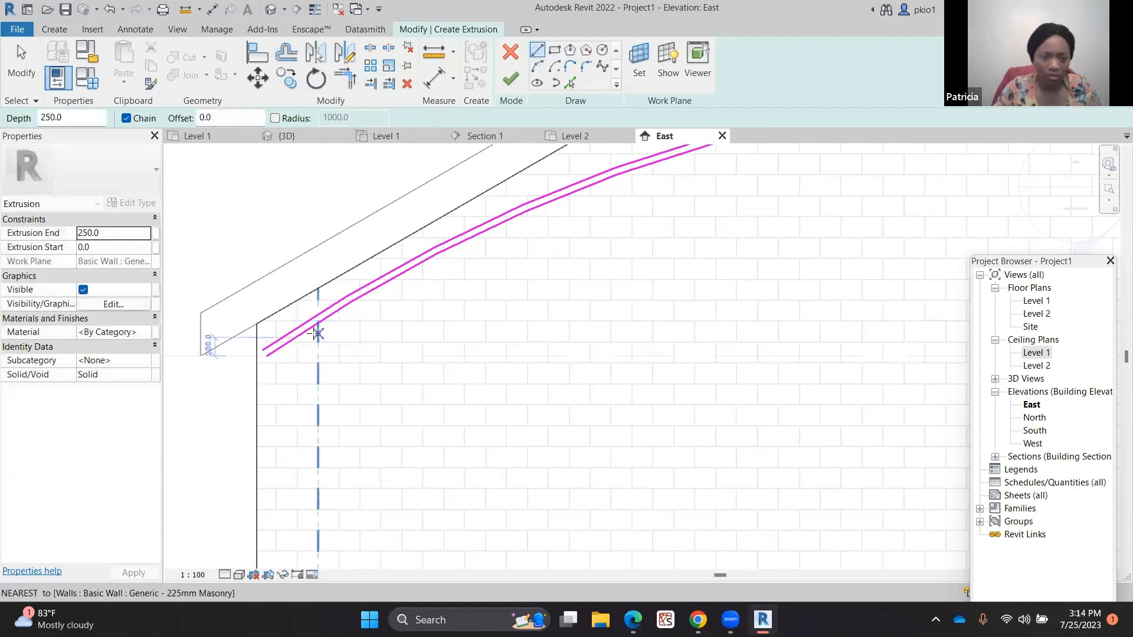
click(274, 348)
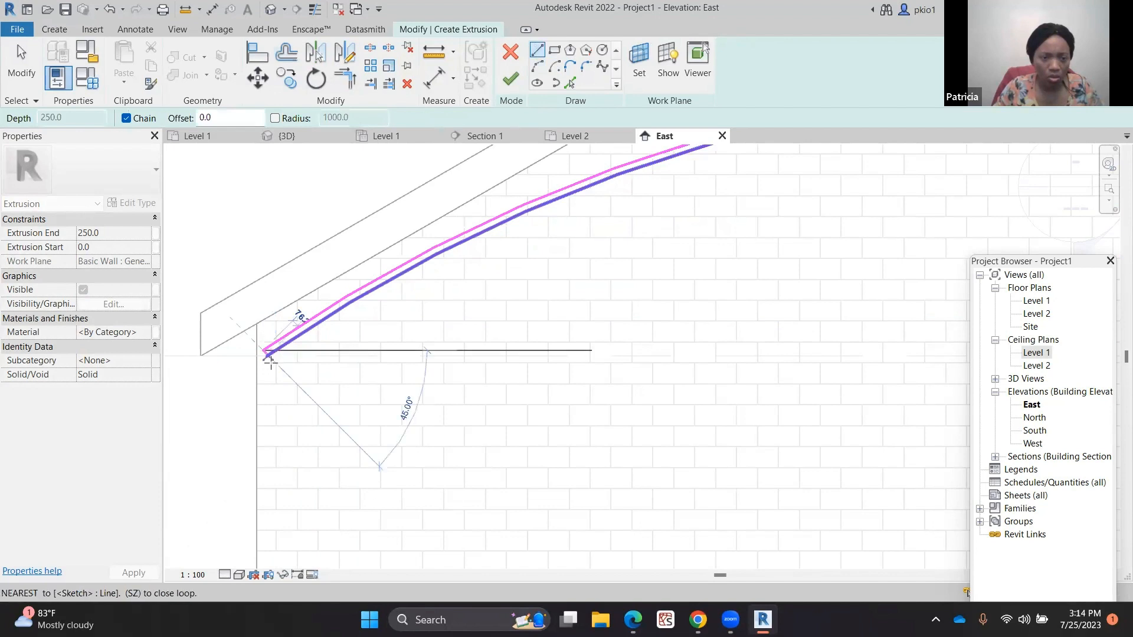
scroll(271, 354, up, 3)
click(285, 363)
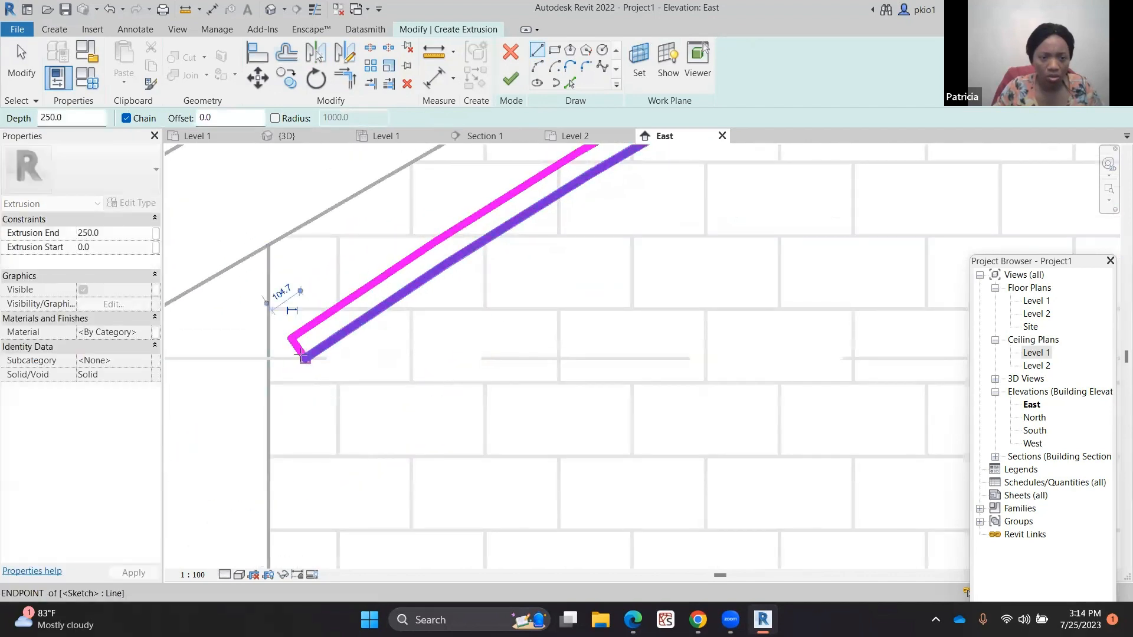
scroll(195, 392, down, 5)
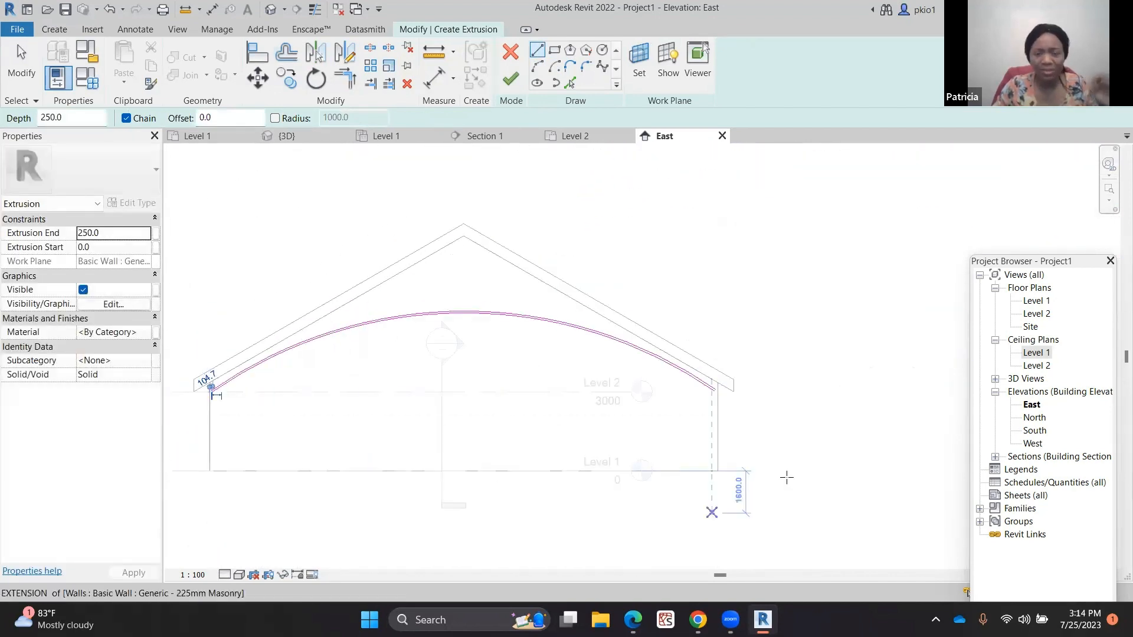
scroll(713, 386, up, 6)
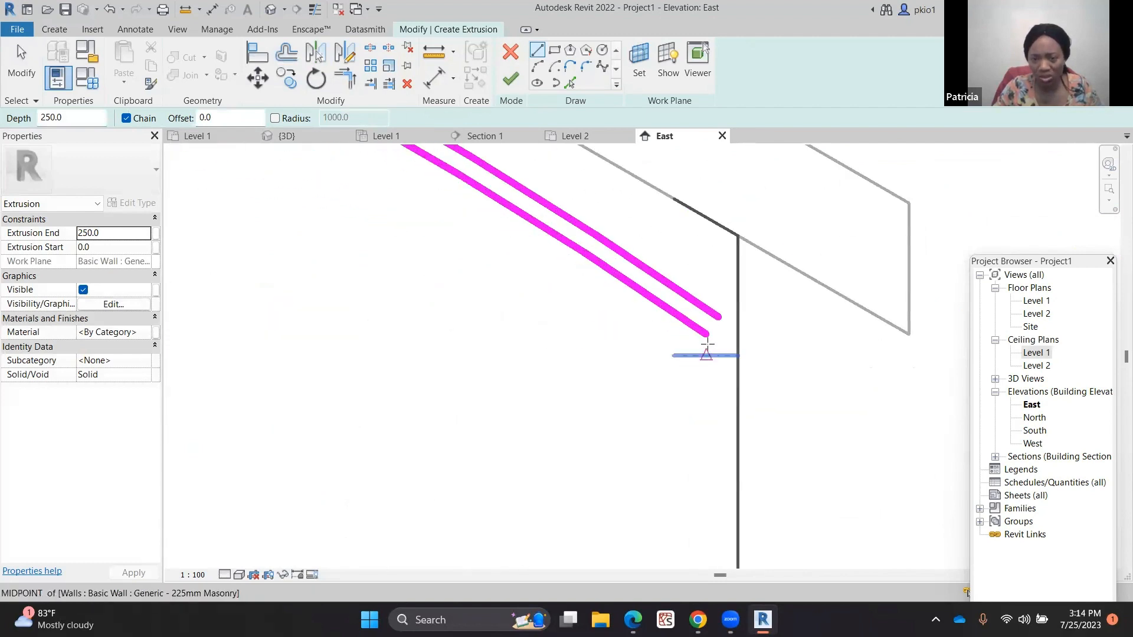
click(727, 307)
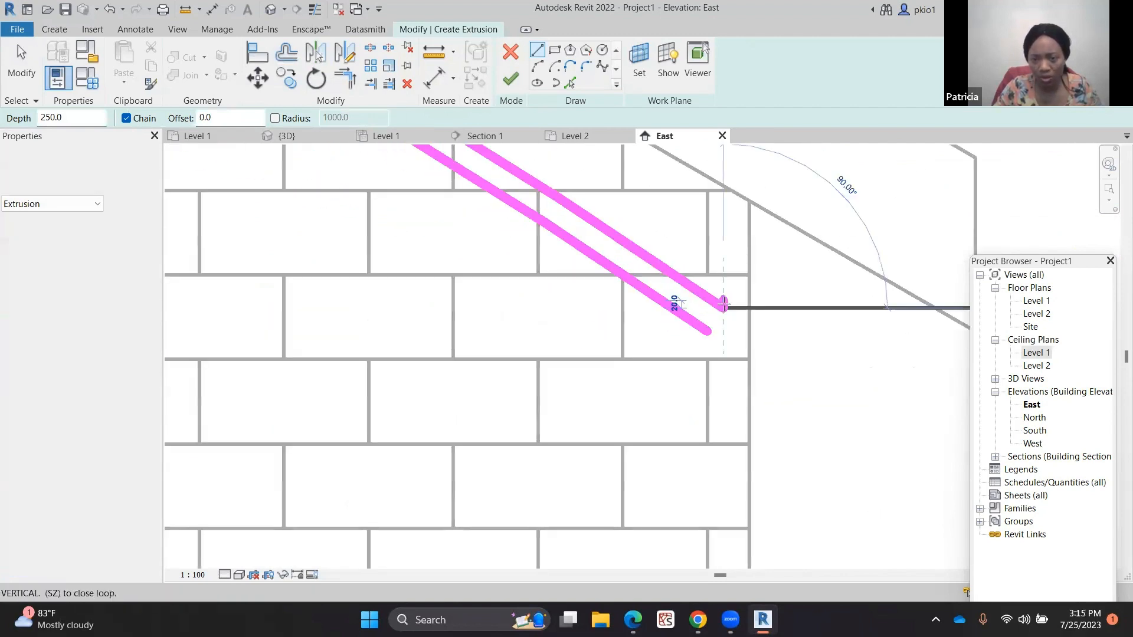
click(703, 330)
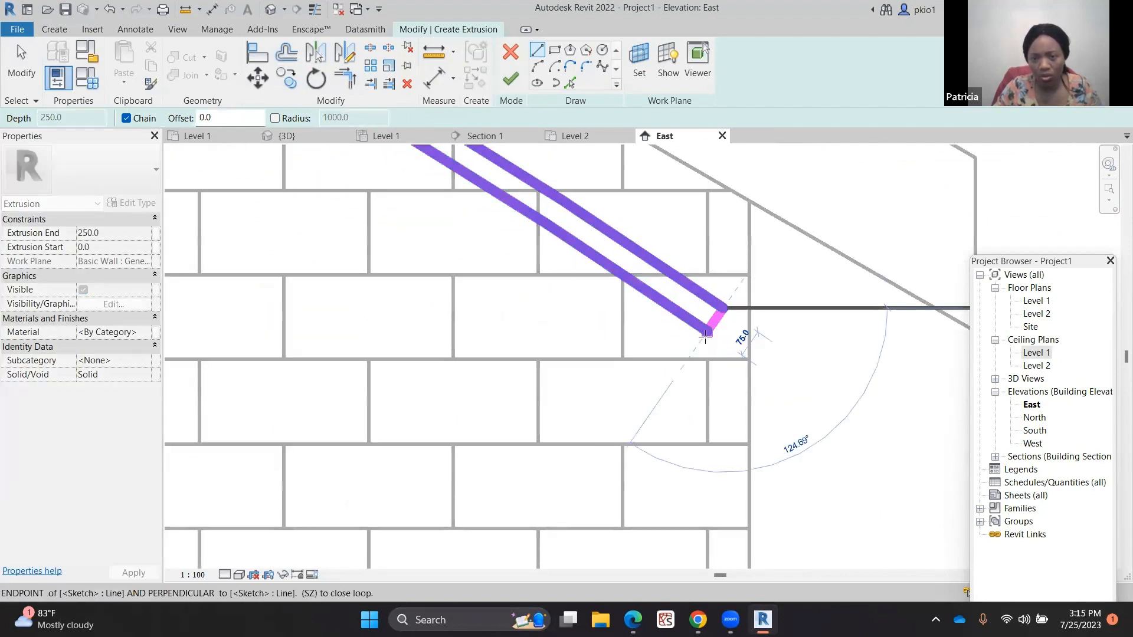
scroll(702, 421, down, 6)
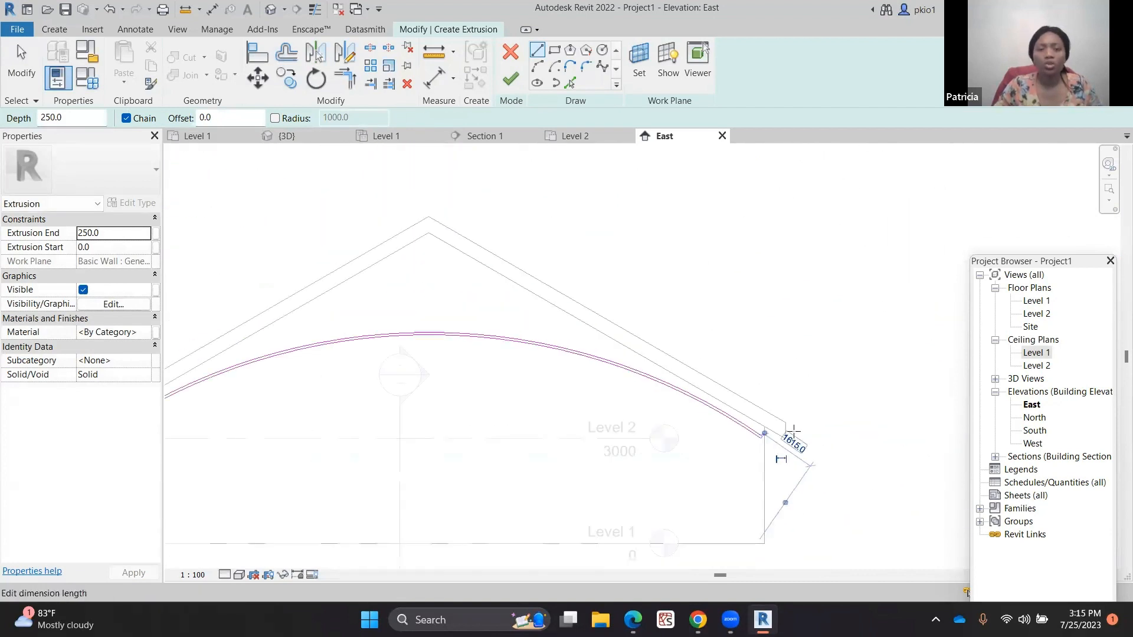
scroll(695, 417, up, 2)
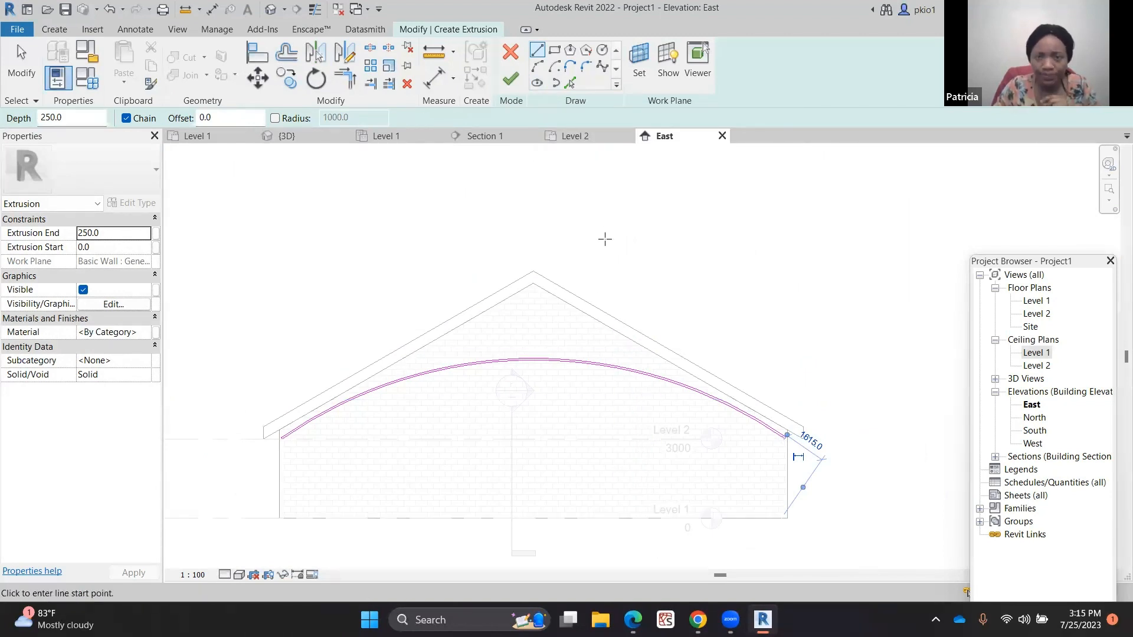
Finish the extrusion and the in-place ceiling model
click(511, 78)
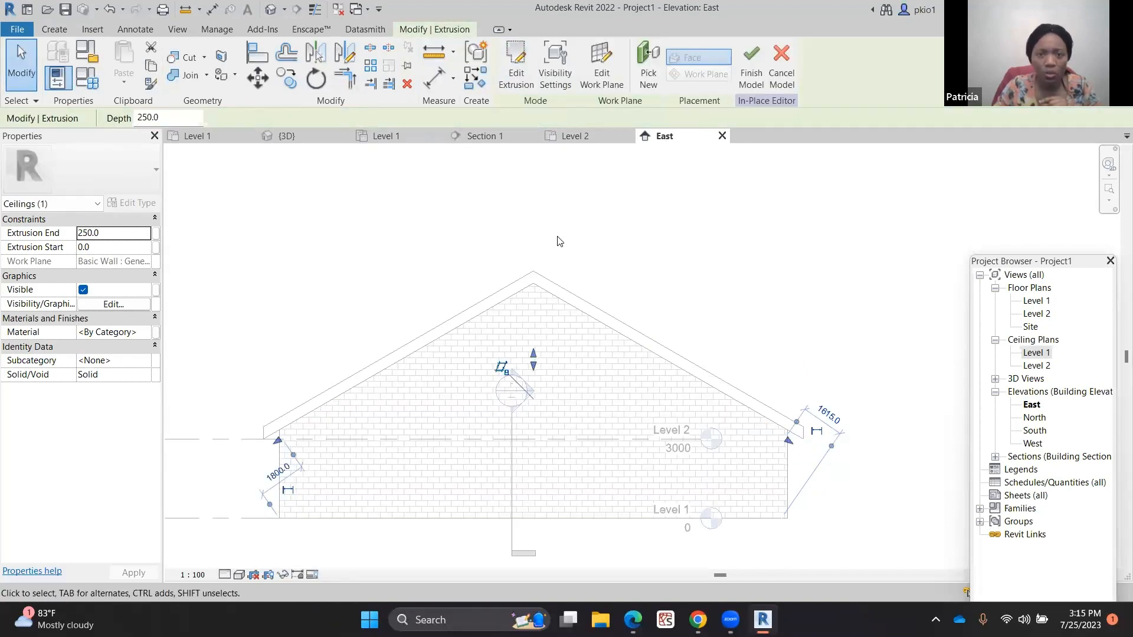
click(409, 135)
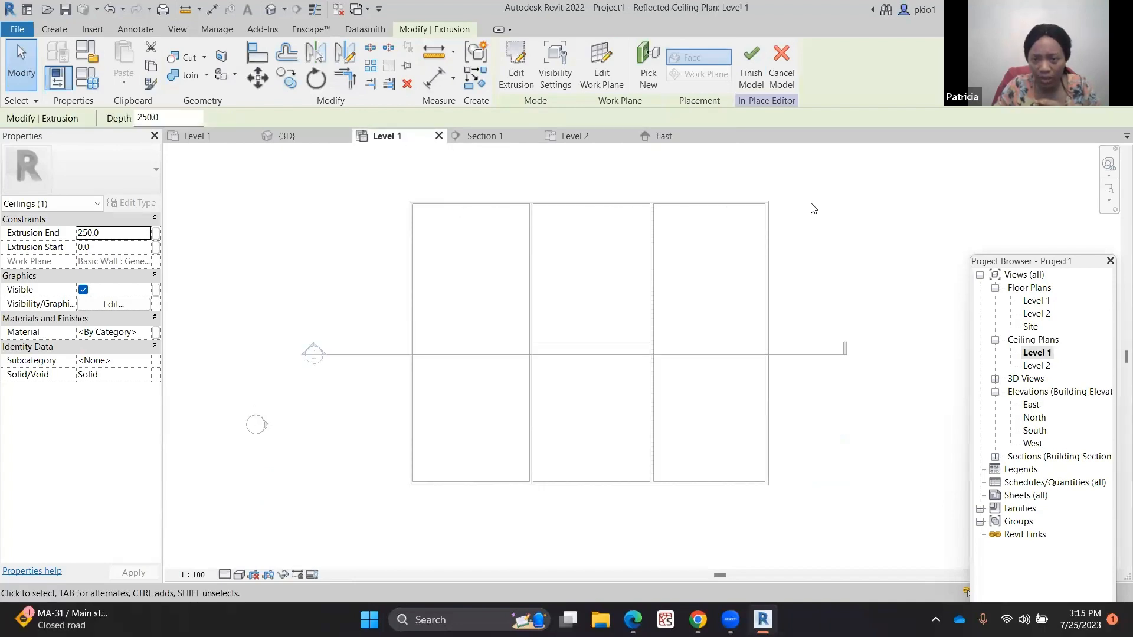
scroll(777, 225, up, 3)
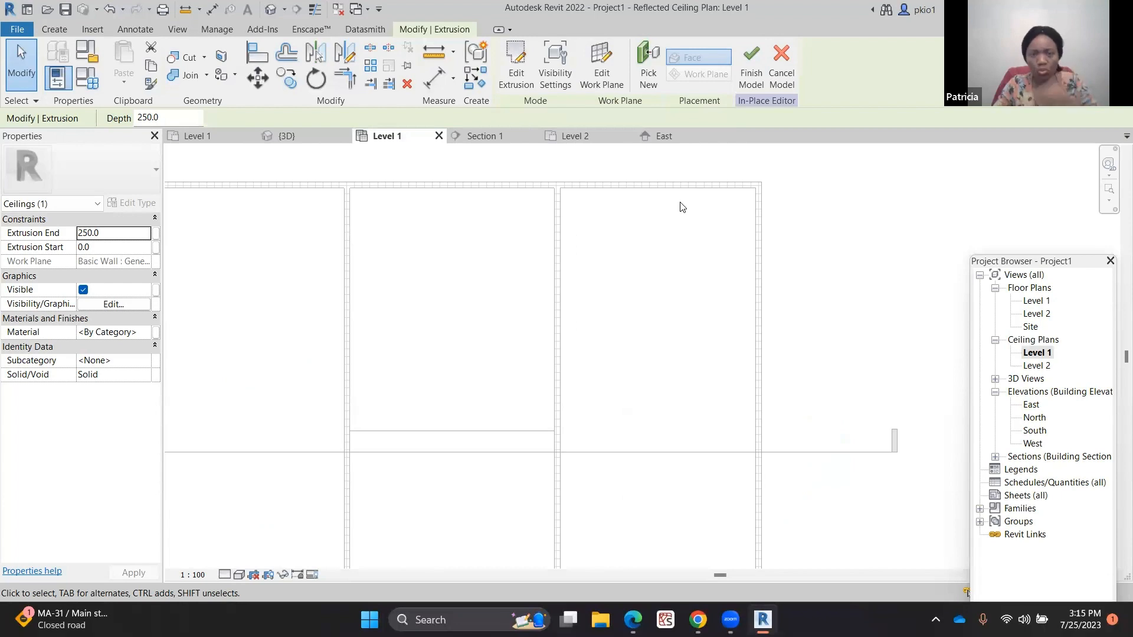
scroll(673, 207, down, 4)
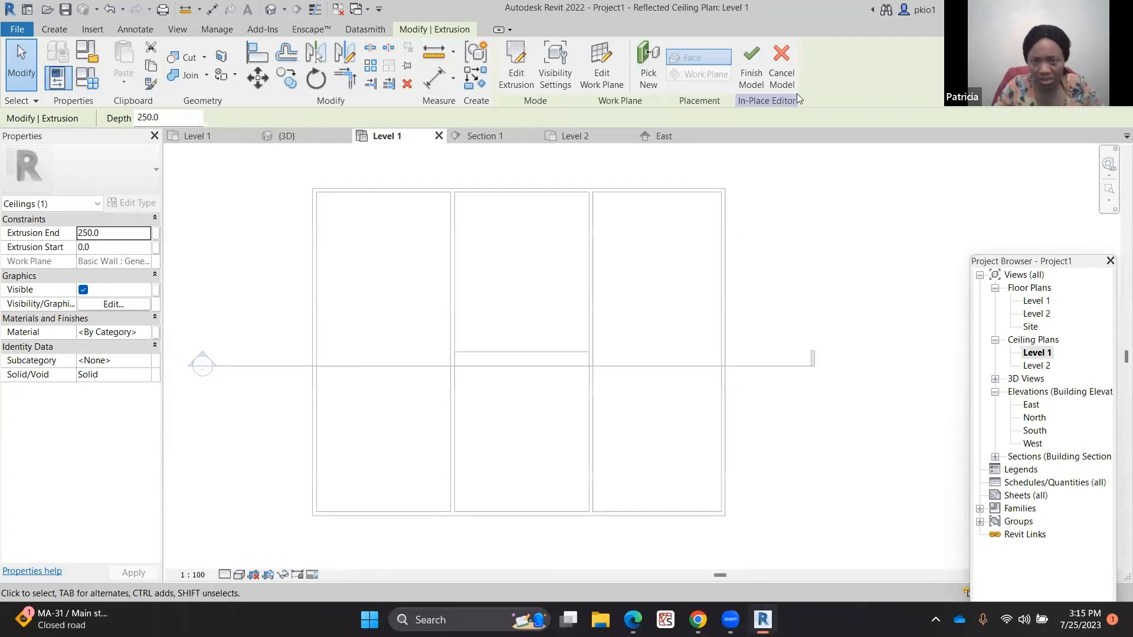
click(755, 62)
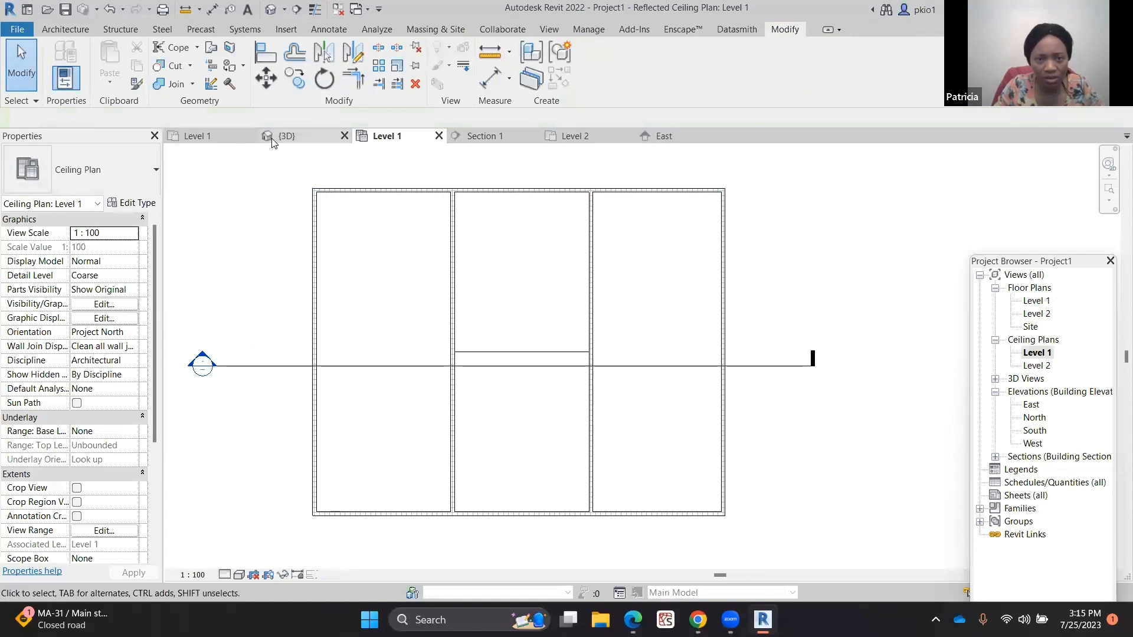
Inspect the arched ceiling in the 3D view from several angles
click(295, 135)
scroll(639, 336, up, 5)
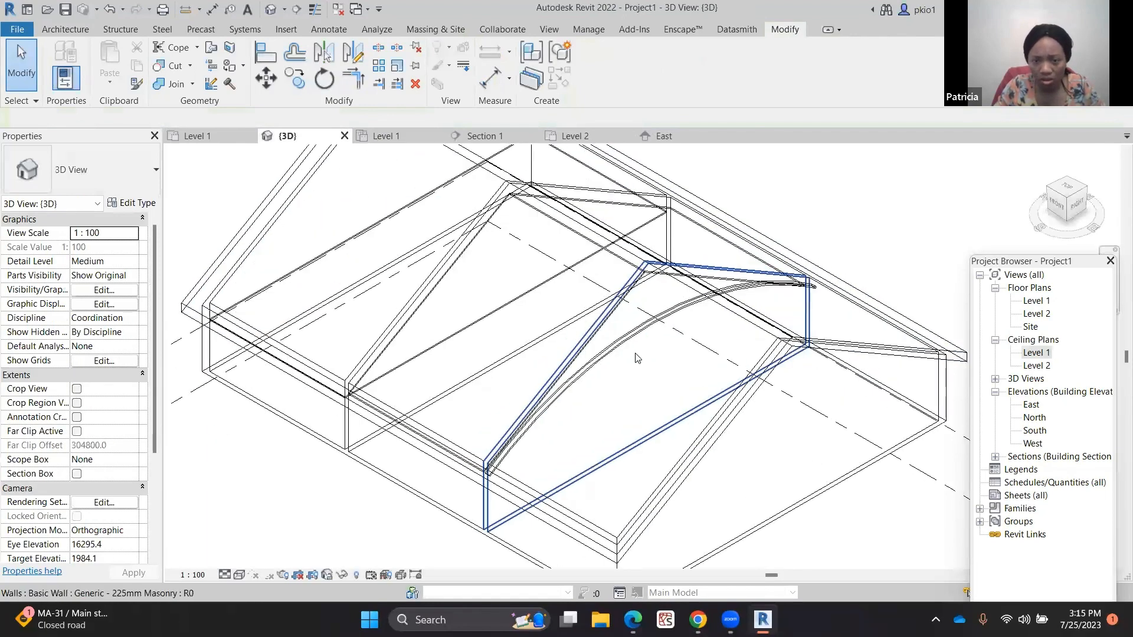
click(639, 328)
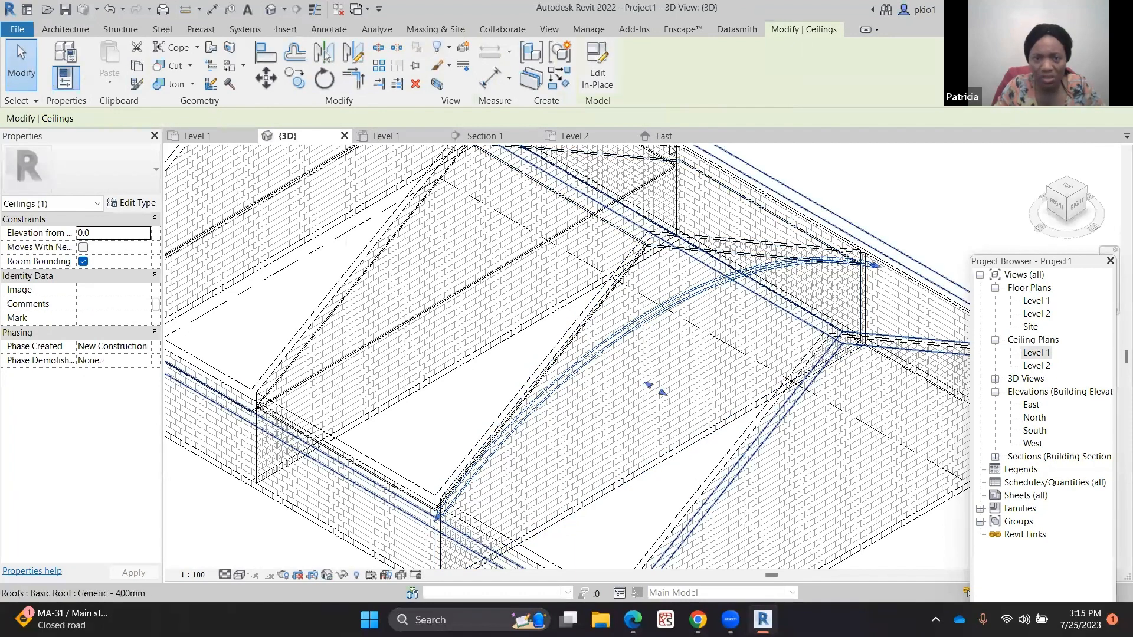
click(405, 137)
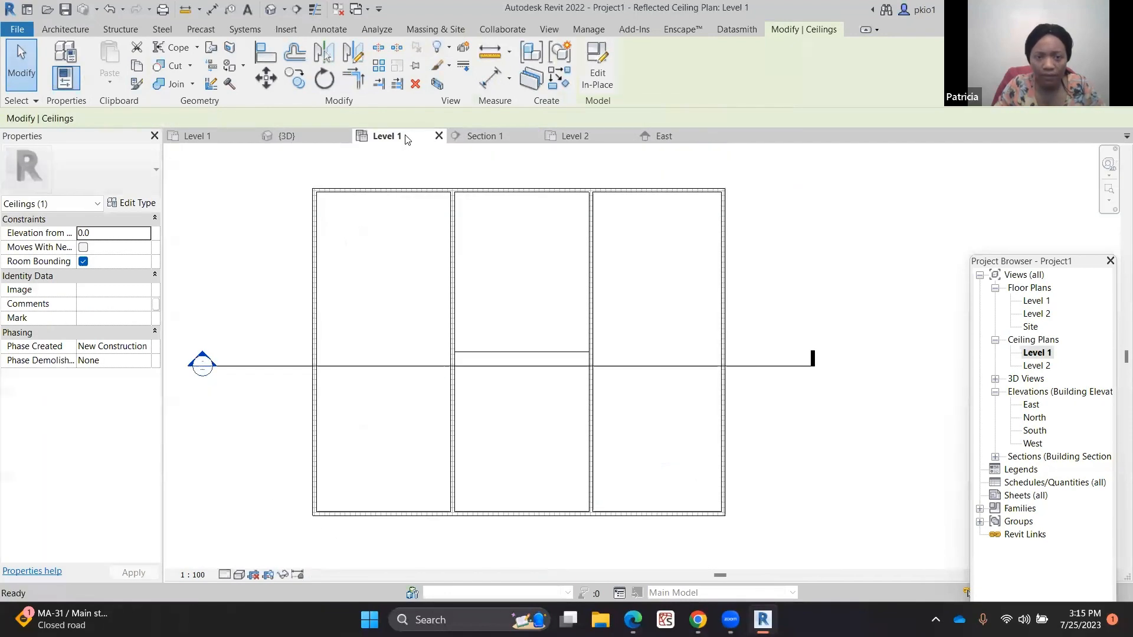
click(311, 134)
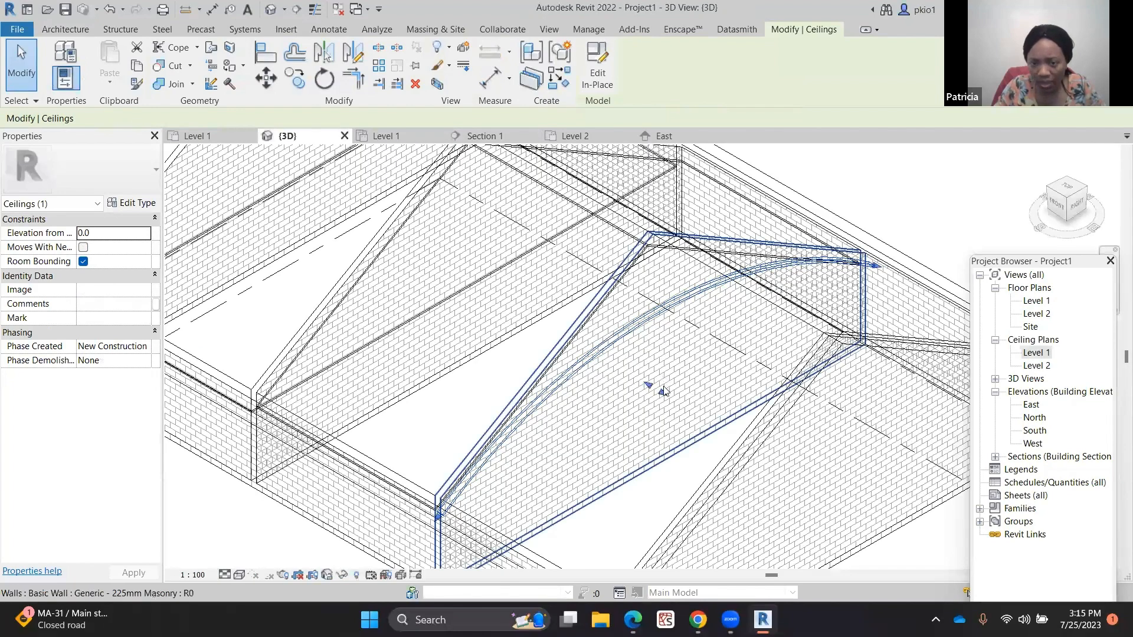
drag(664, 391, 759, 514)
scroll(648, 377, down, 5)
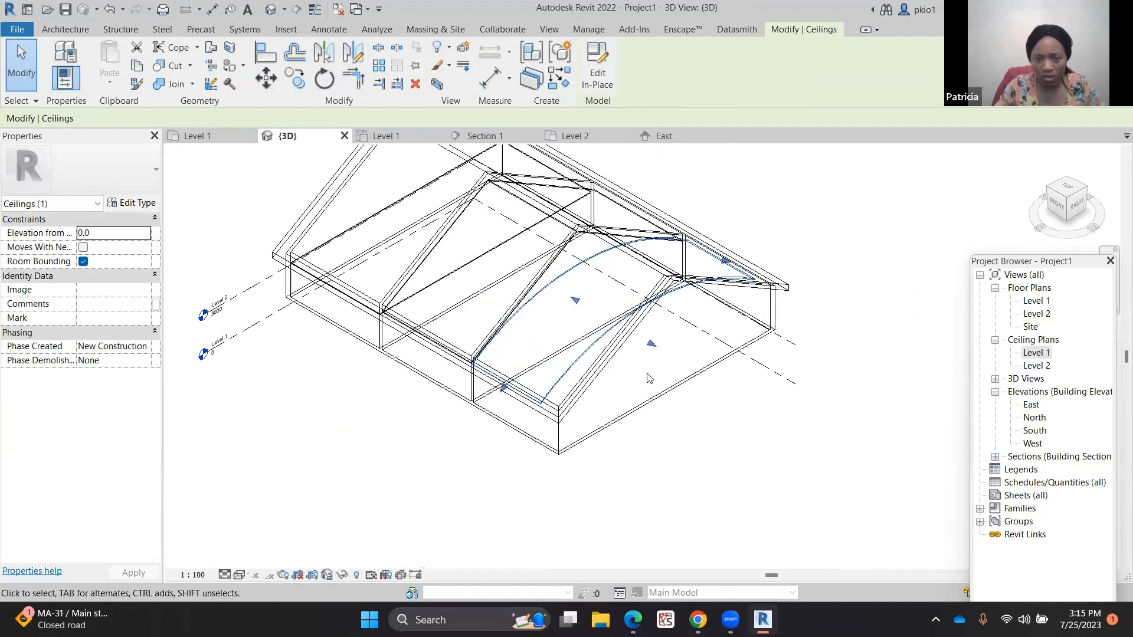
scroll(647, 378, up, 1)
drag(667, 338, 665, 381)
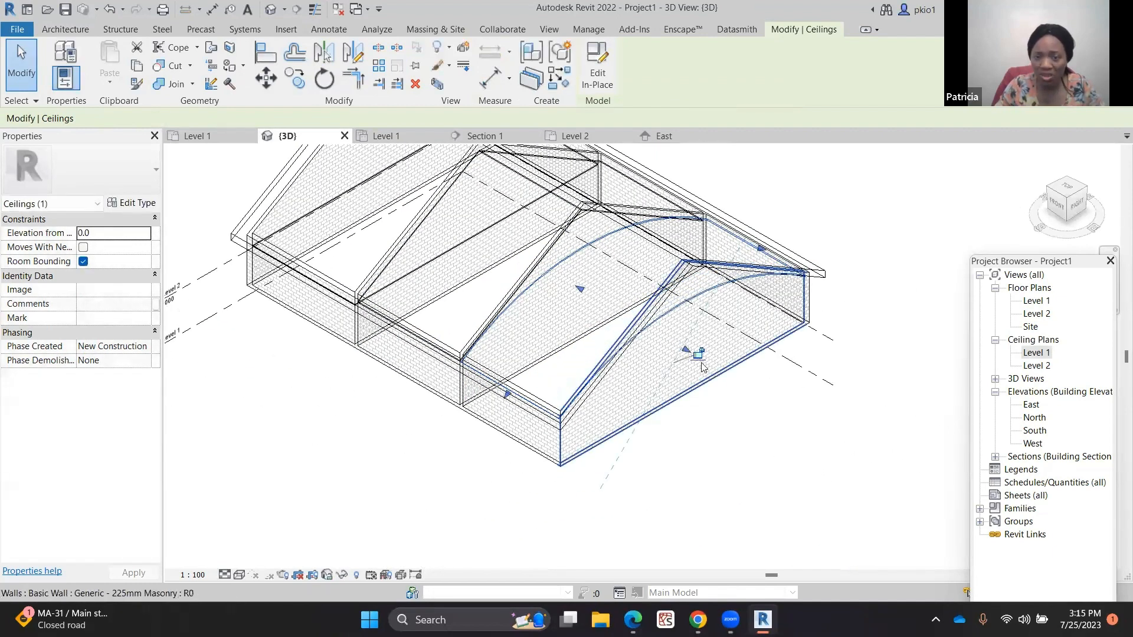
scroll(710, 349, up, 1)
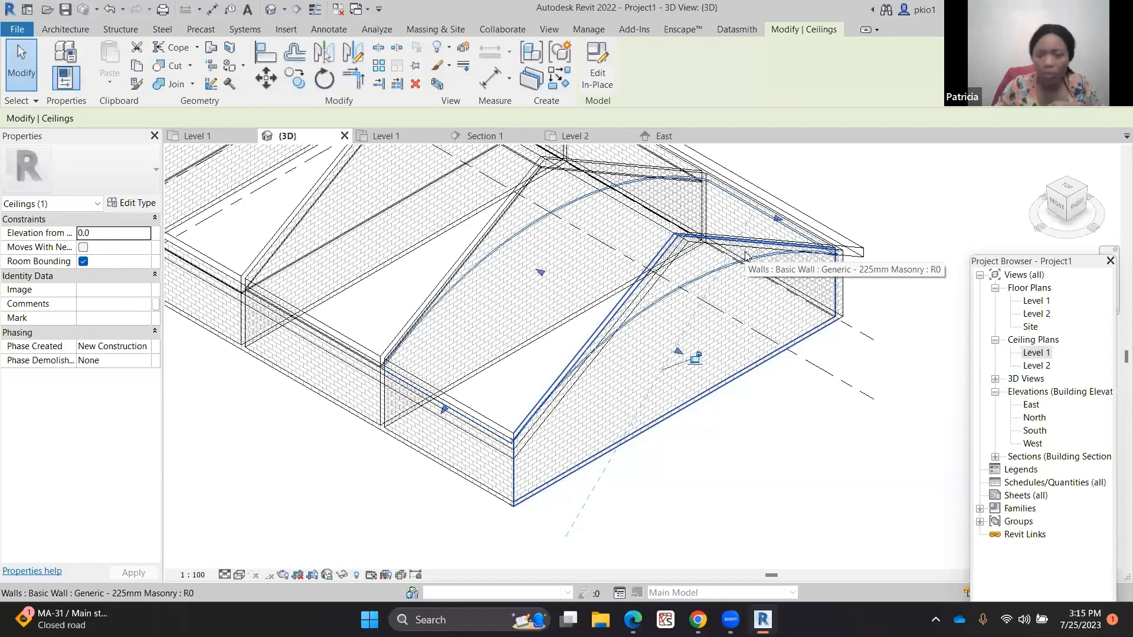
scroll(719, 208, up, 2)
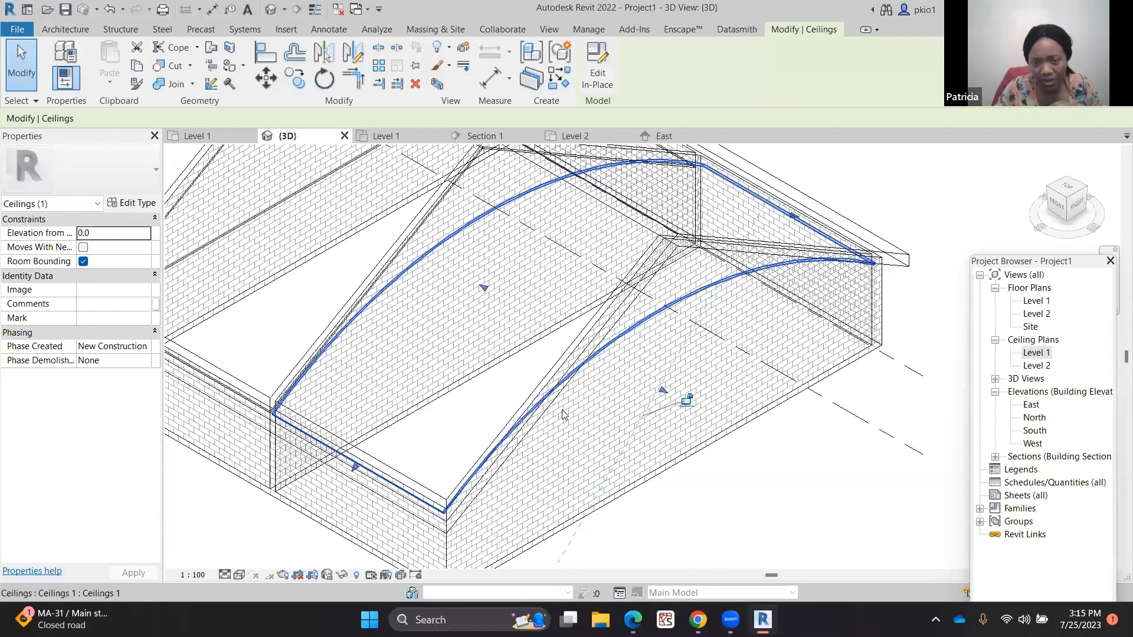
scroll(642, 349, down, 3)
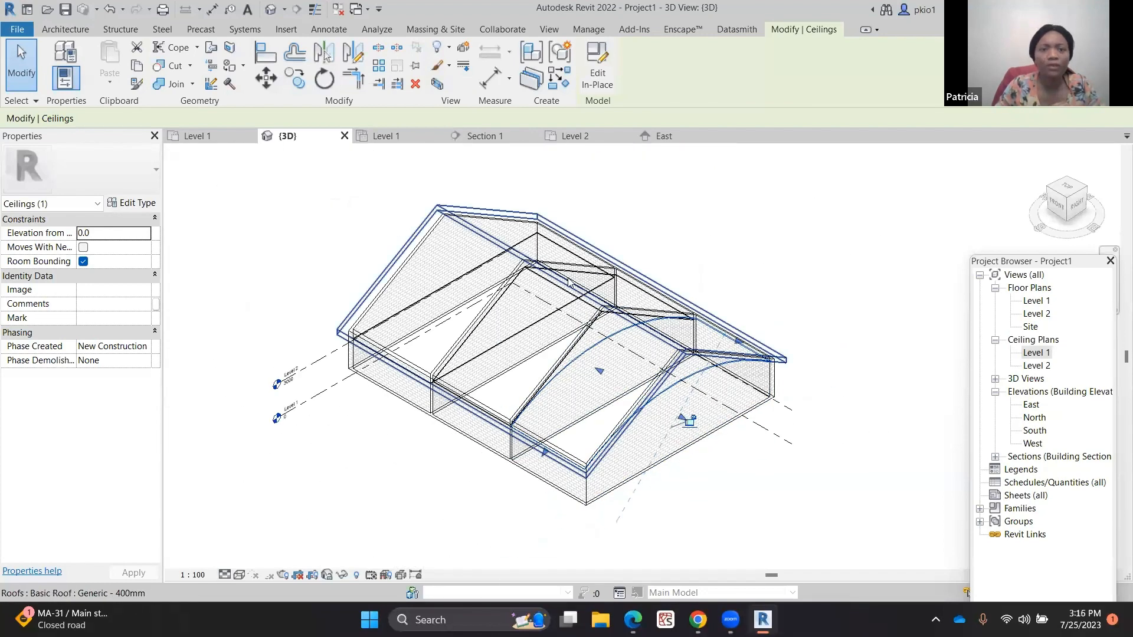
click(397, 135)
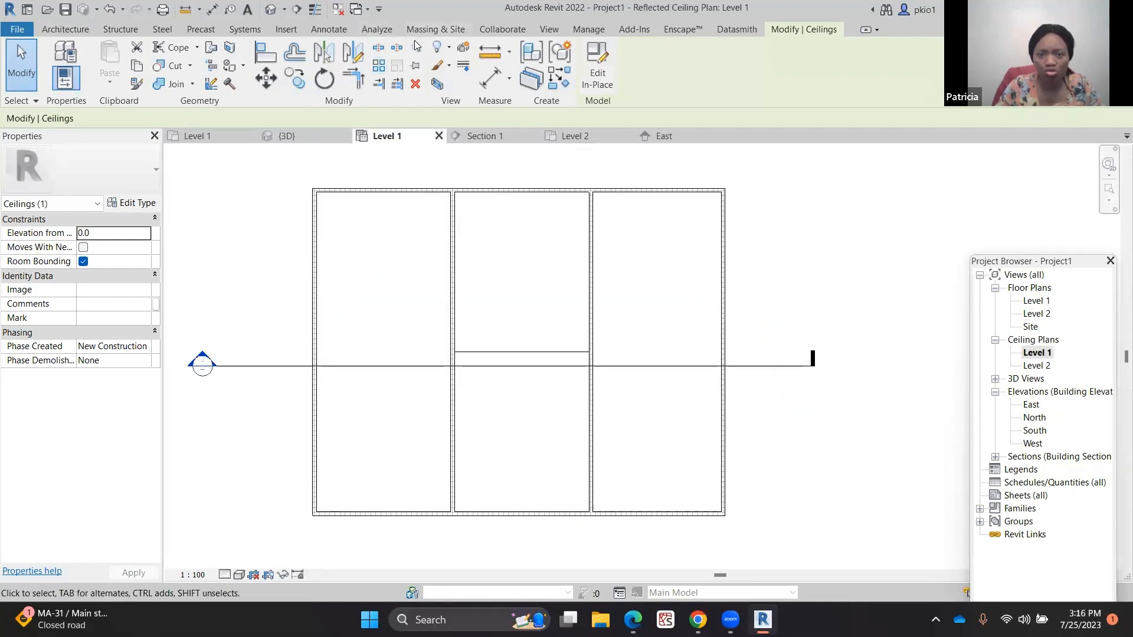
click(548, 29)
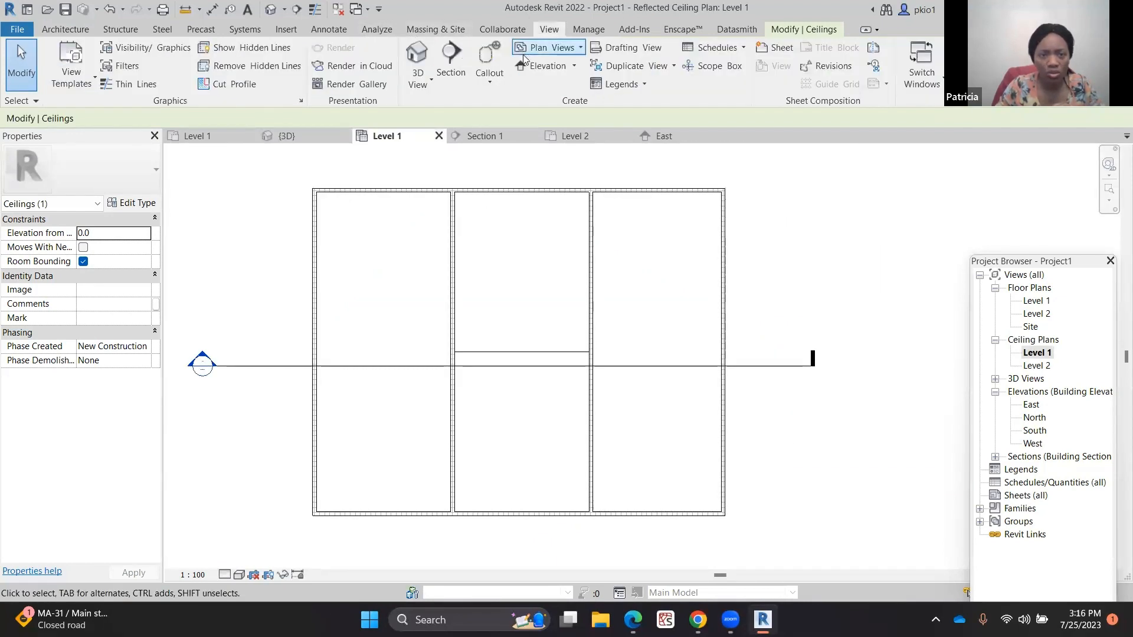
Draw a vertical section line through the middle rooms of the ceiling plan
click(457, 74)
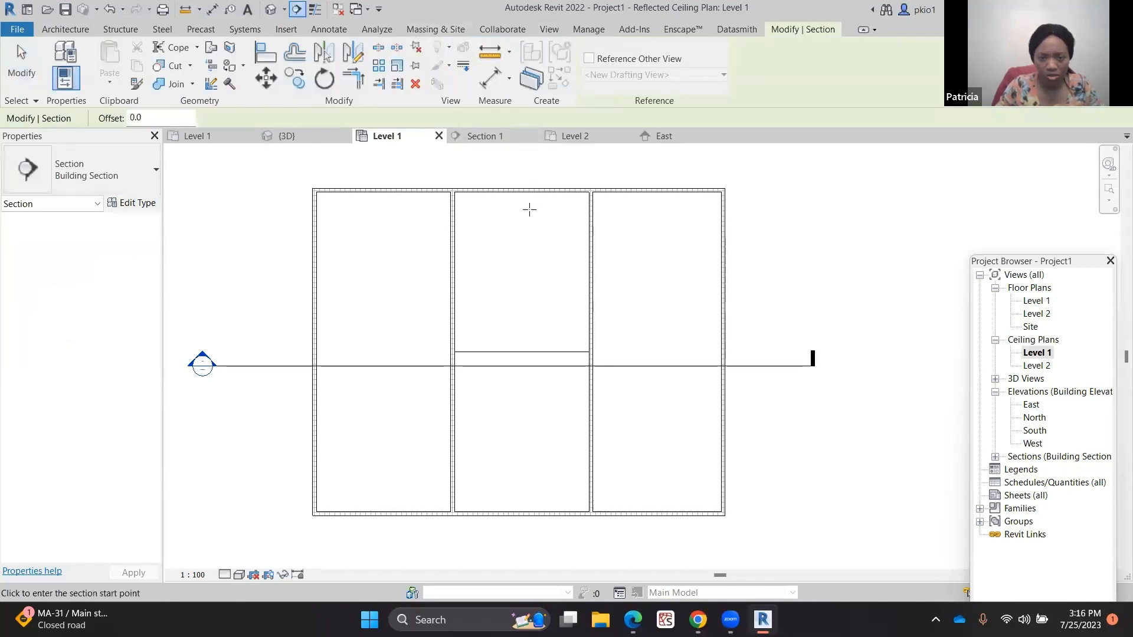
scroll(529, 248, down, 4)
click(525, 170)
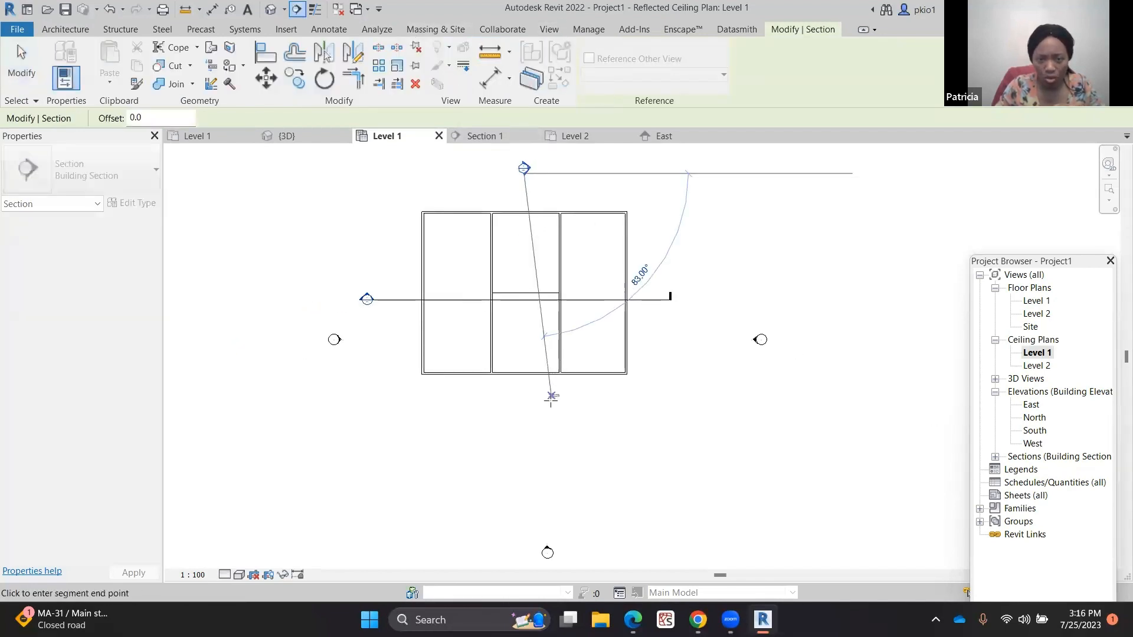
click(525, 429)
key(Escape)
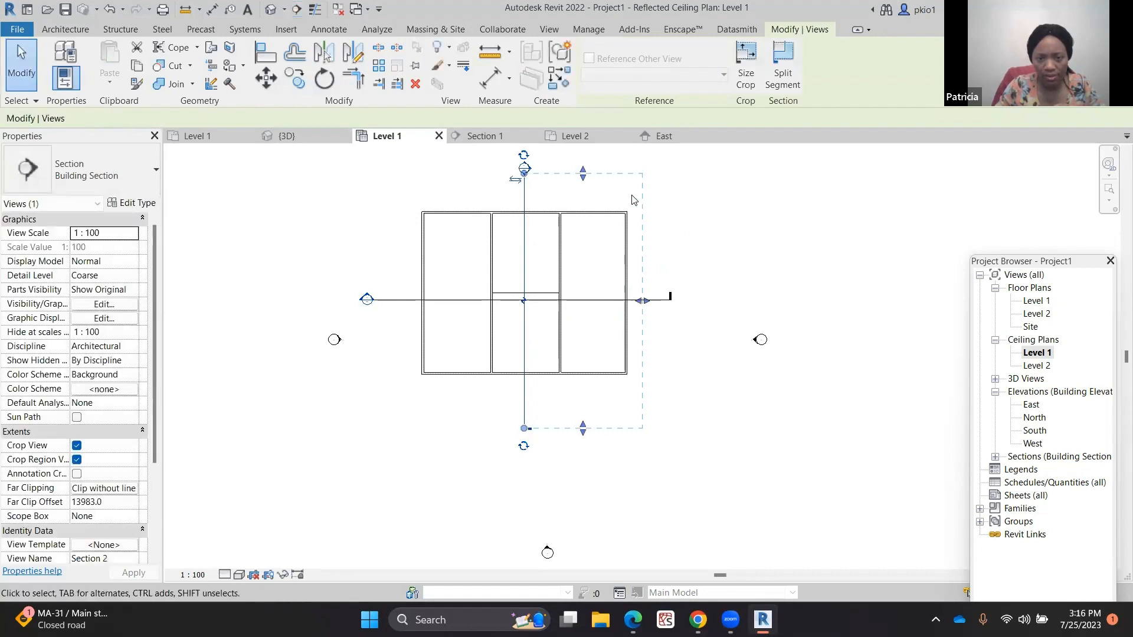
Open the new section view to inspect the sloped ceiling, selecting both slopes, and return to the Level 1 ceiling plan
right_click(612, 171)
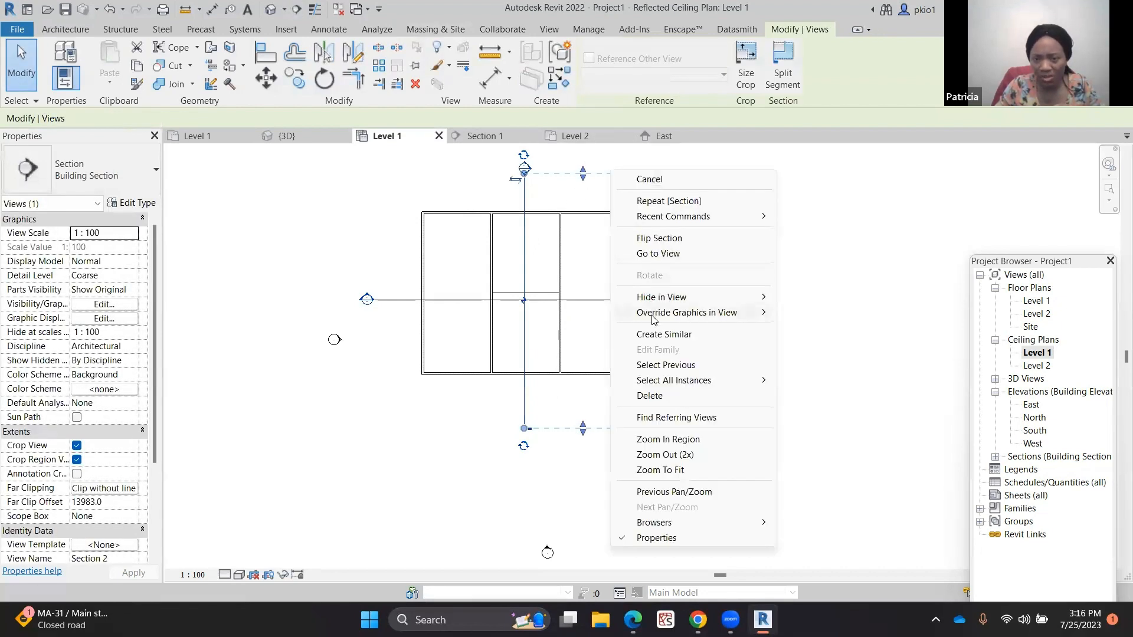
click(656, 257)
scroll(803, 218, up, 1)
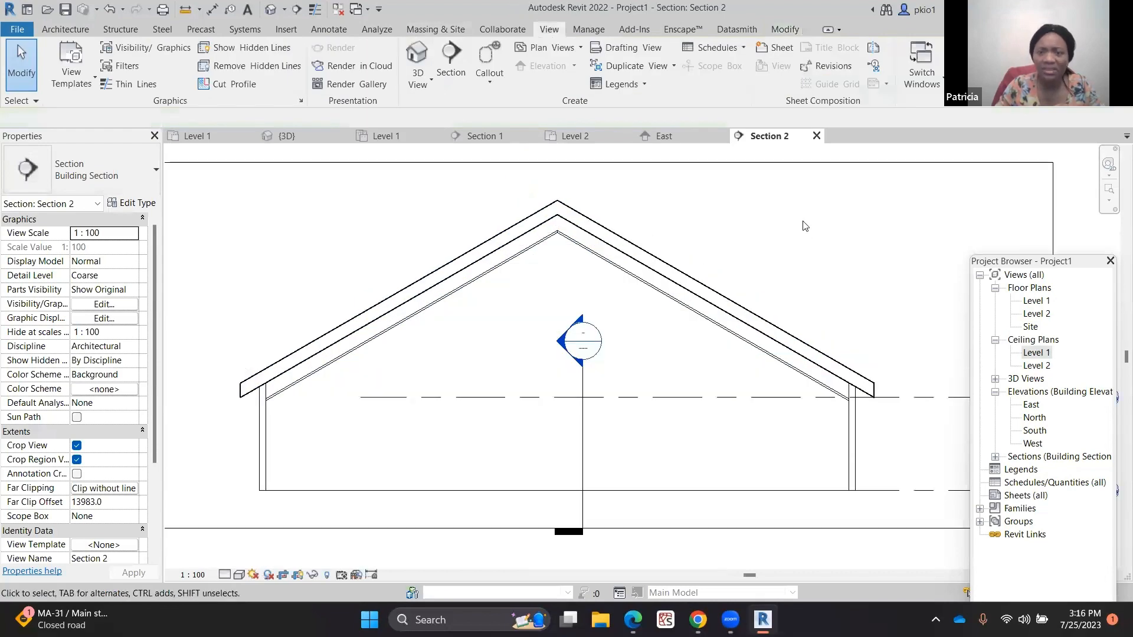
click(656, 288)
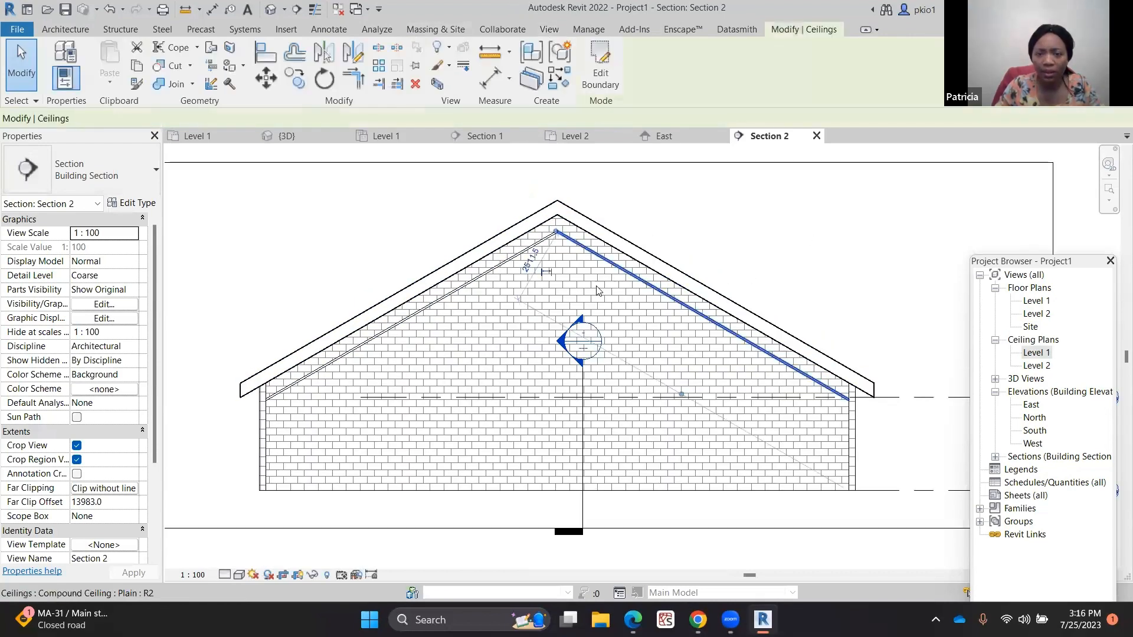
click(519, 253)
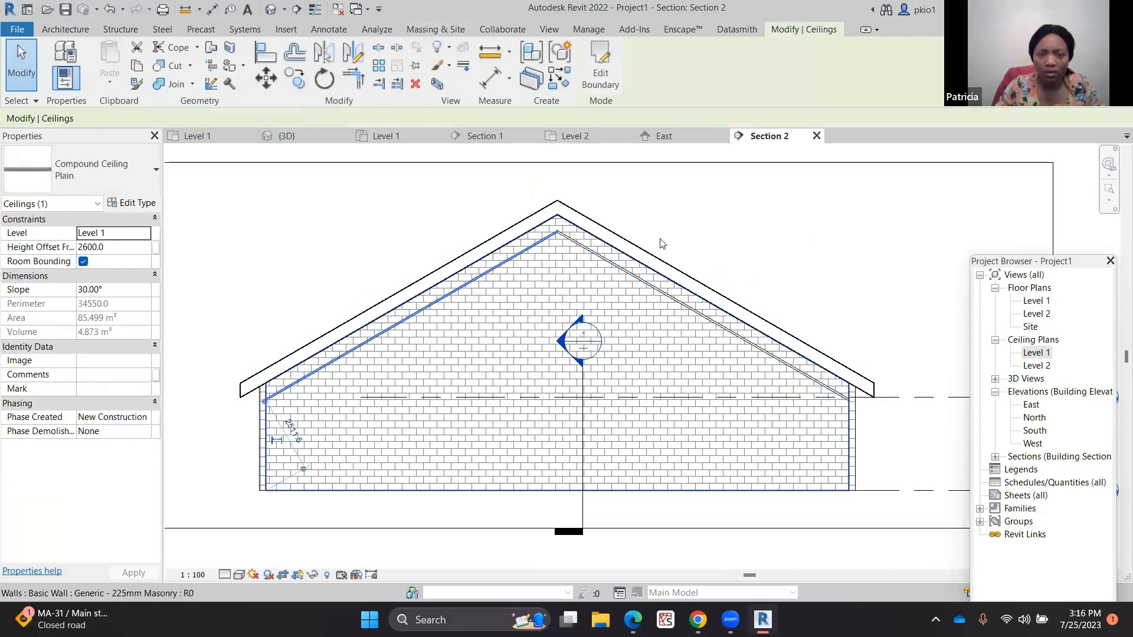
click(406, 131)
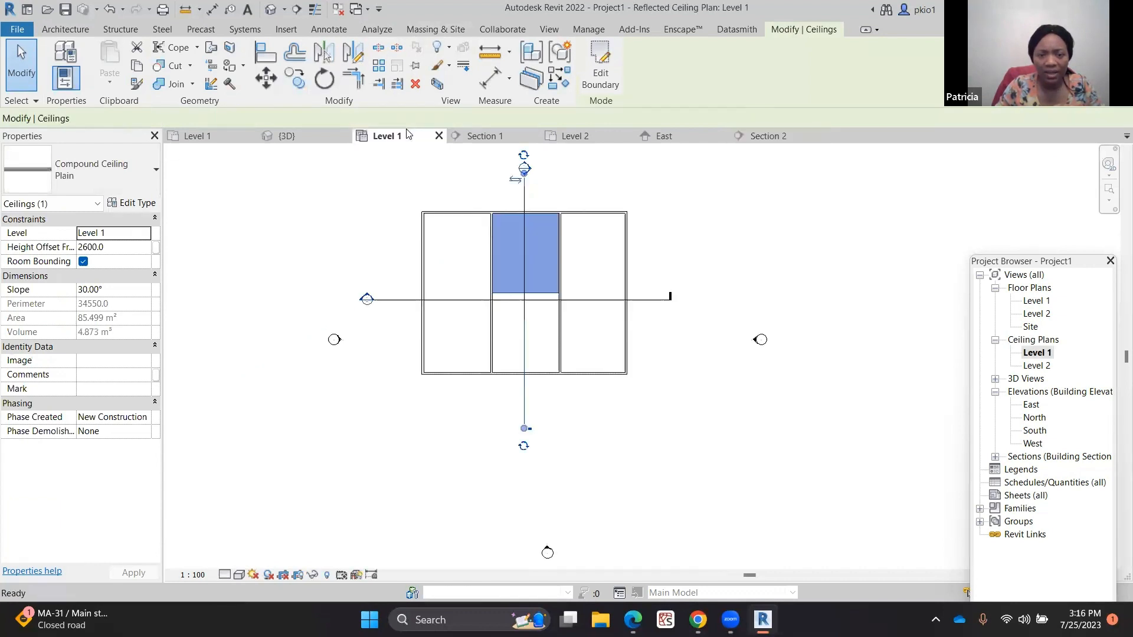
Draw a second vertical section line through the right-hand rooms with the arched ceiling
click(550, 29)
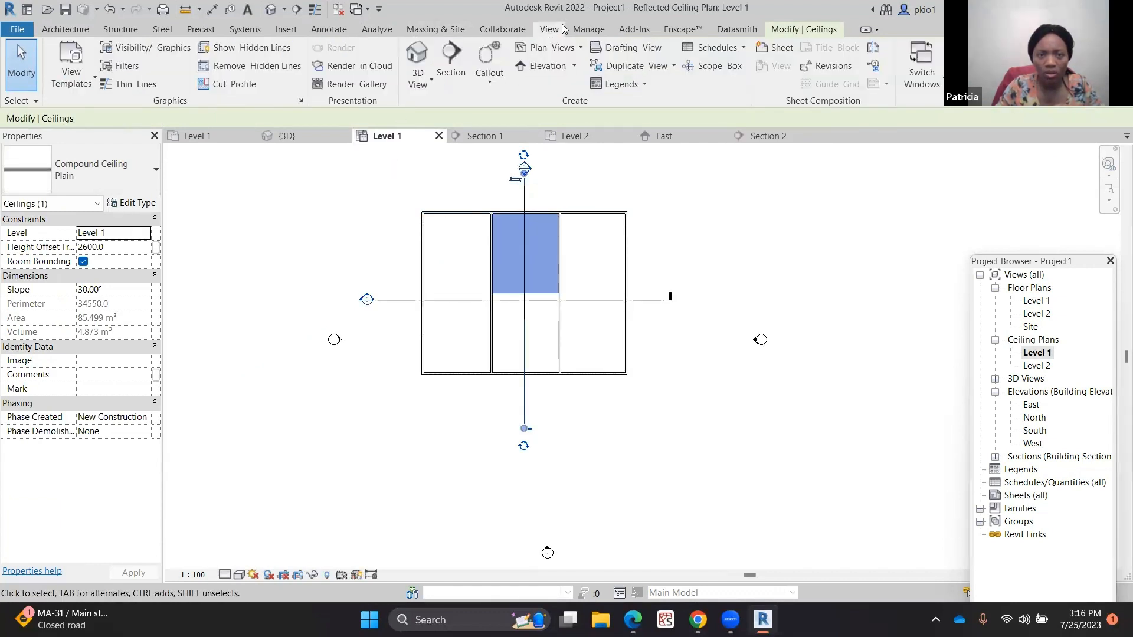
click(450, 63)
click(594, 158)
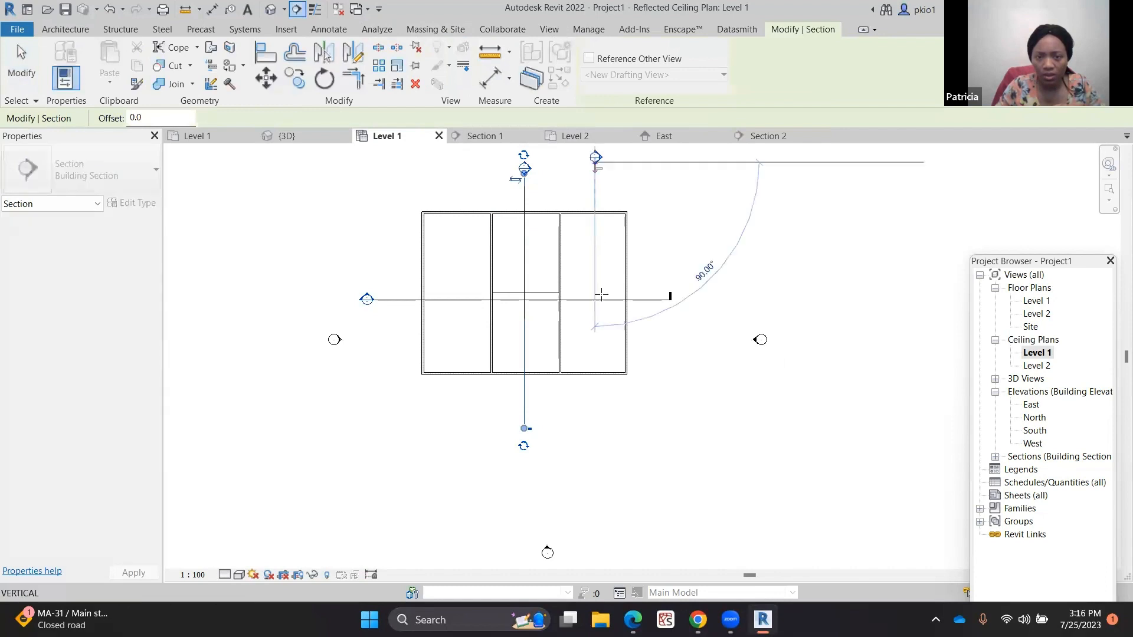
click(595, 449)
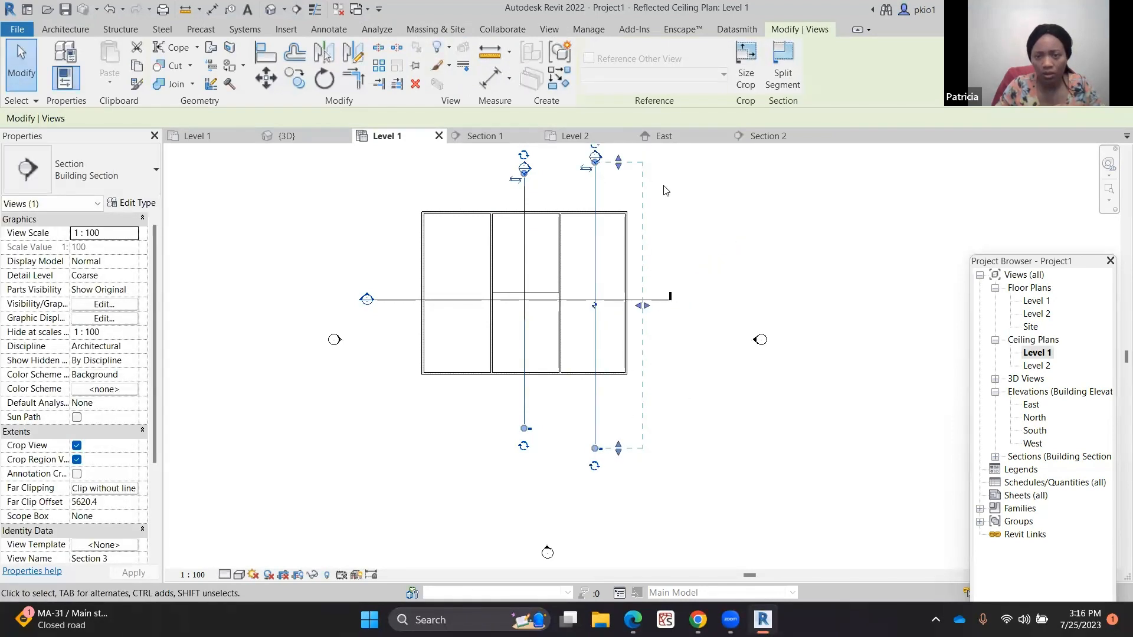
Open the second section view to inspect the arched ceiling, then return to the Level 1 ceiling plan
right_click(790, 259)
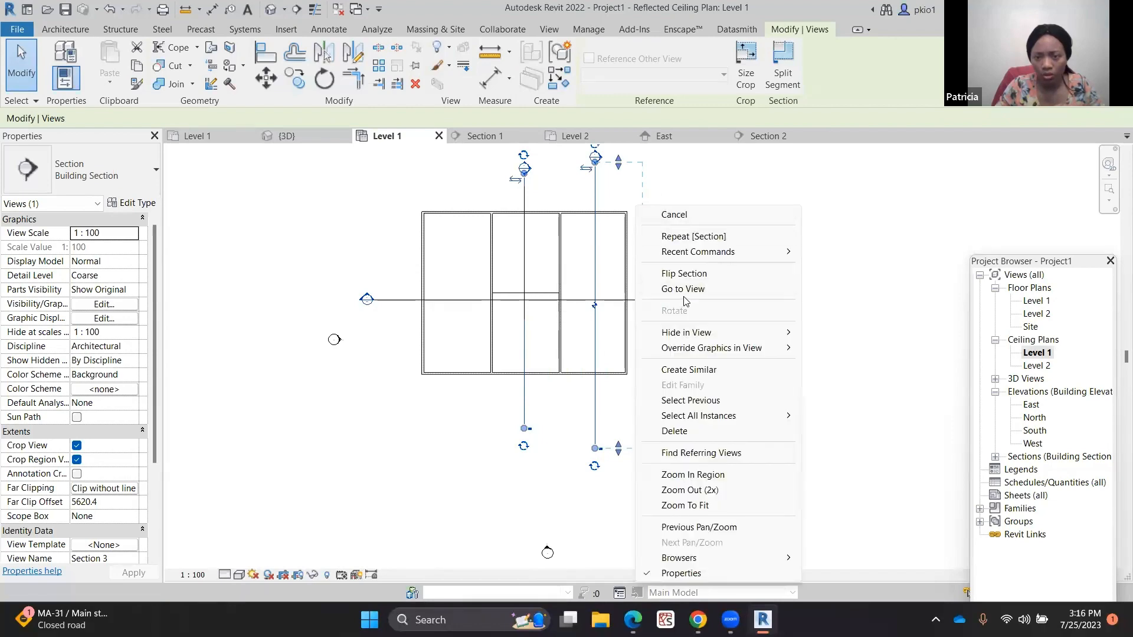
click(808, 288)
scroll(658, 319, up, 2)
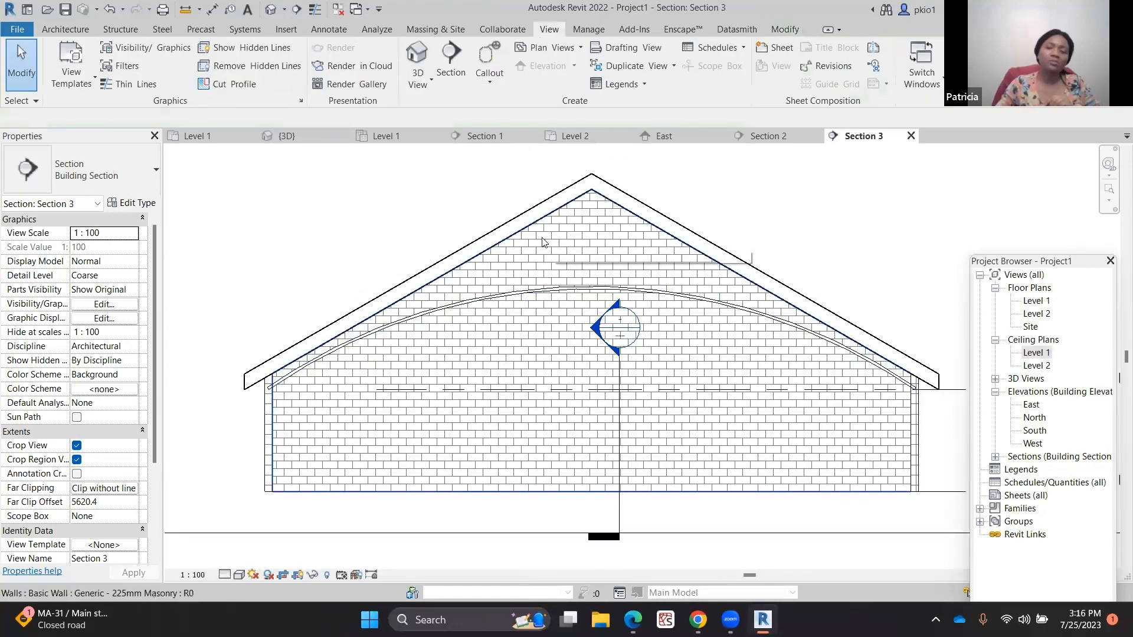
scroll(450, 236, down, 1)
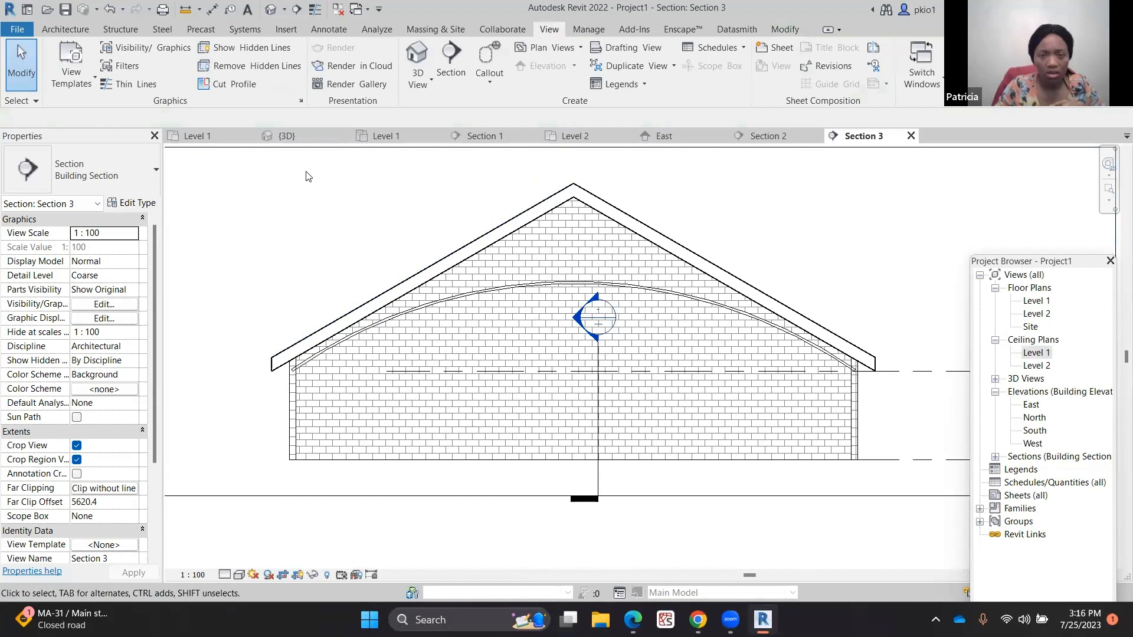
click(382, 136)
Box-select the whole building with its section markers in the ceiling plan and delete it
scroll(589, 207, up, 3)
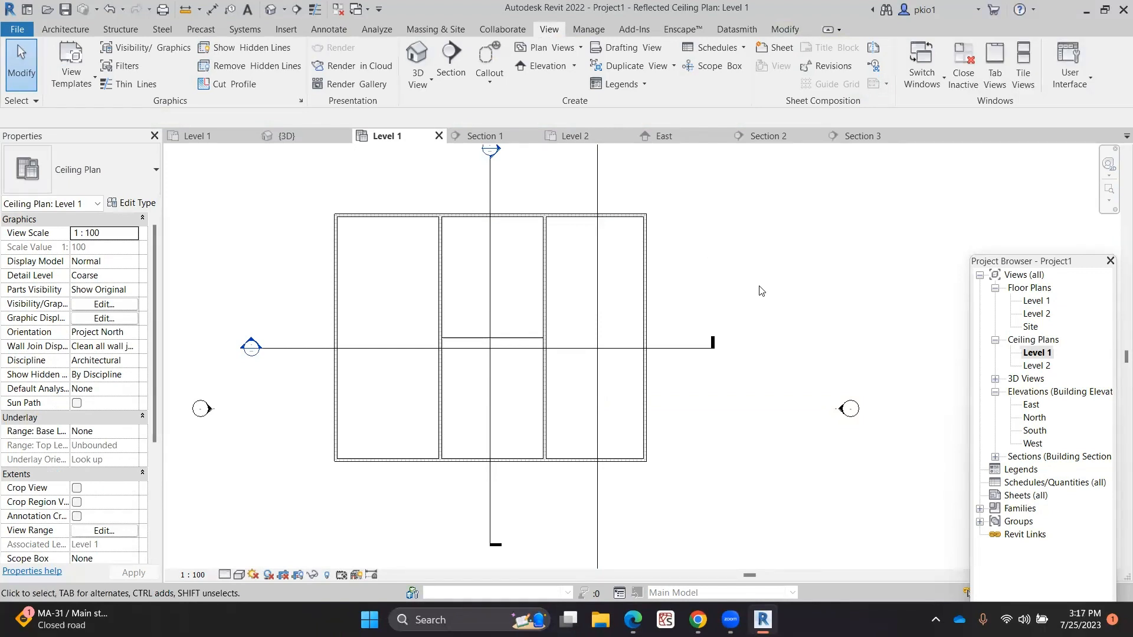
scroll(759, 289, down, 1)
scroll(712, 241, down, 1)
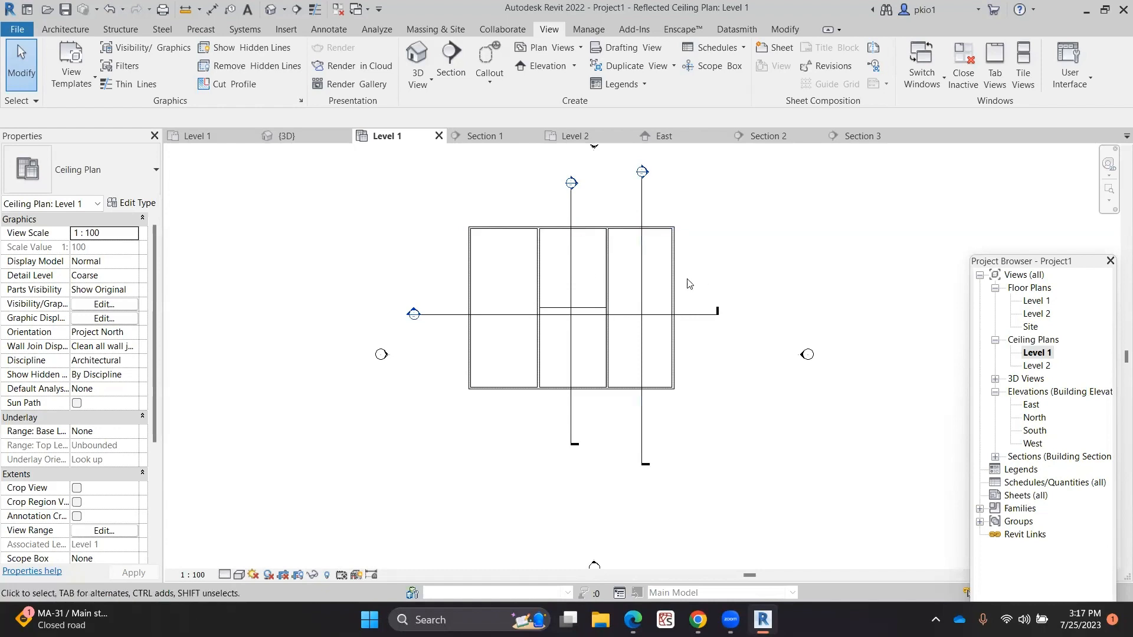
scroll(589, 292, up, 1)
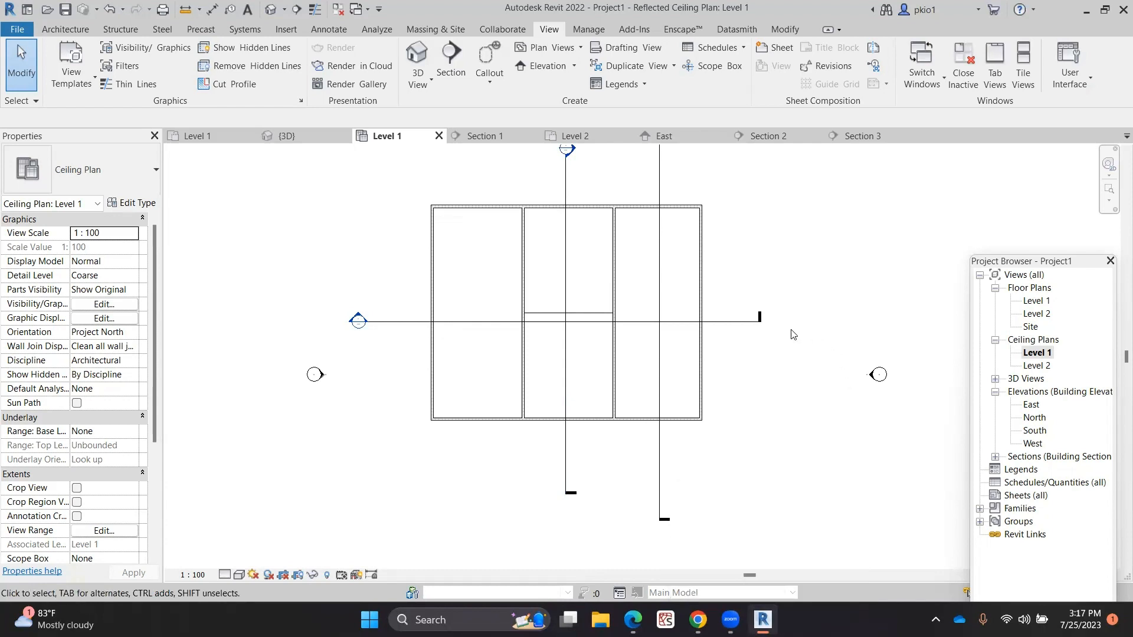
scroll(735, 374, down, 3)
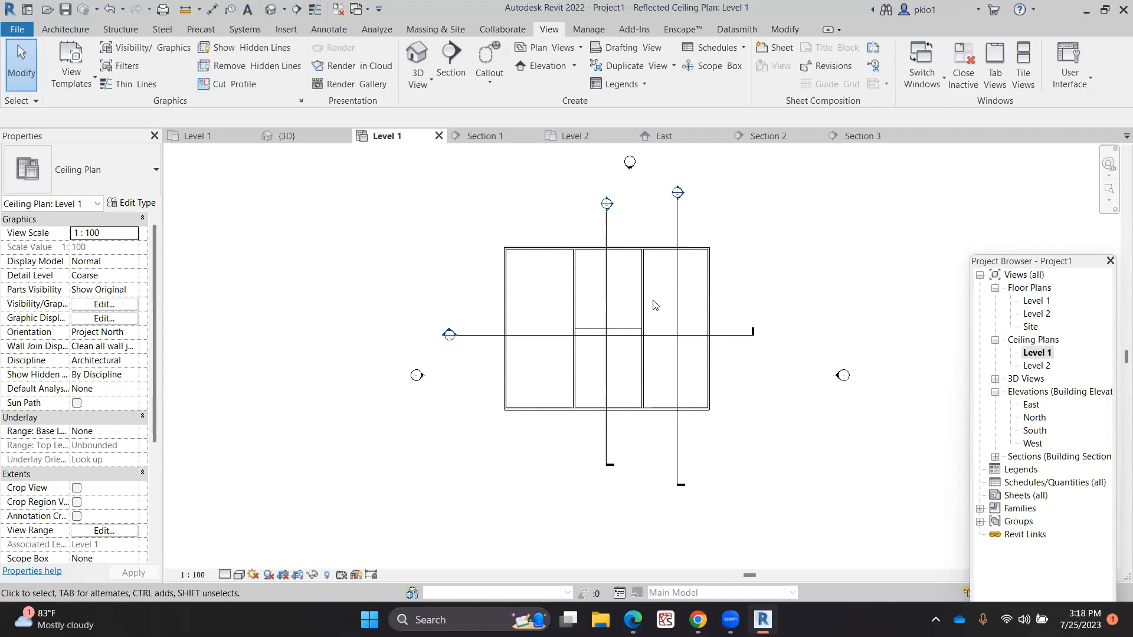
click(693, 248)
drag(745, 225, 483, 441)
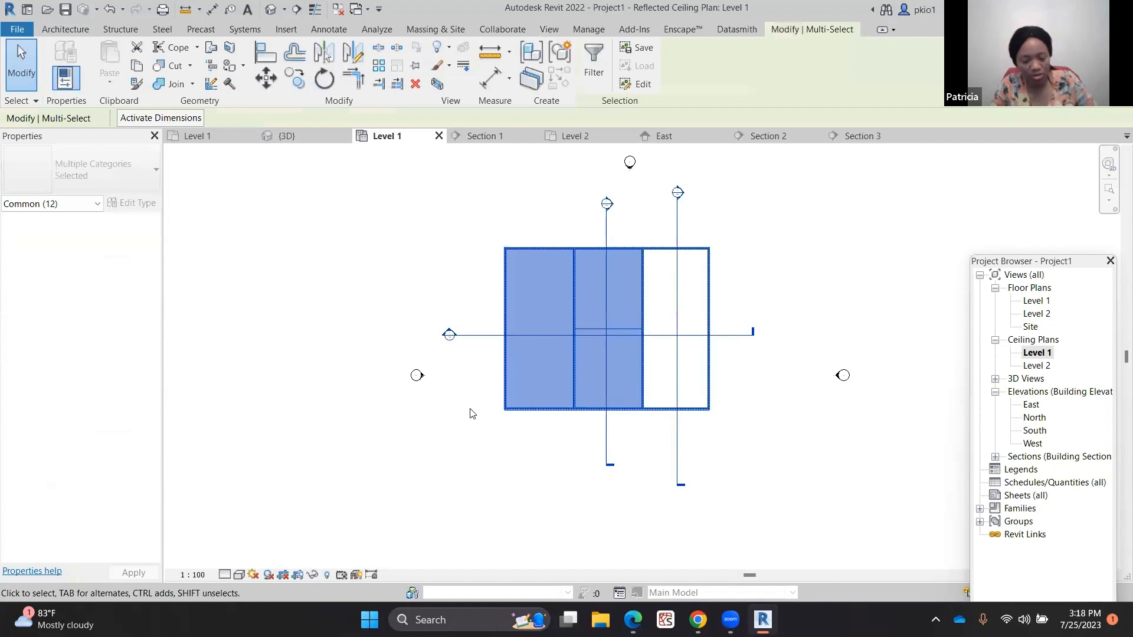
key(Delete)
Close all open view tabs except the Level 1 floor plan
click(617, 356)
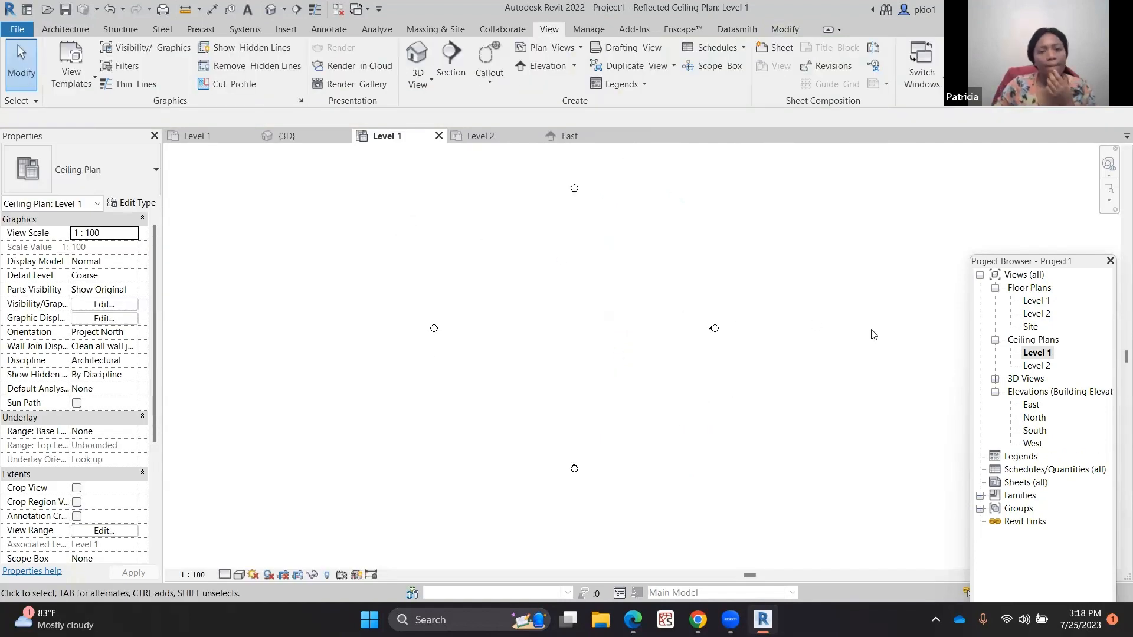
scroll(825, 335, up, 1)
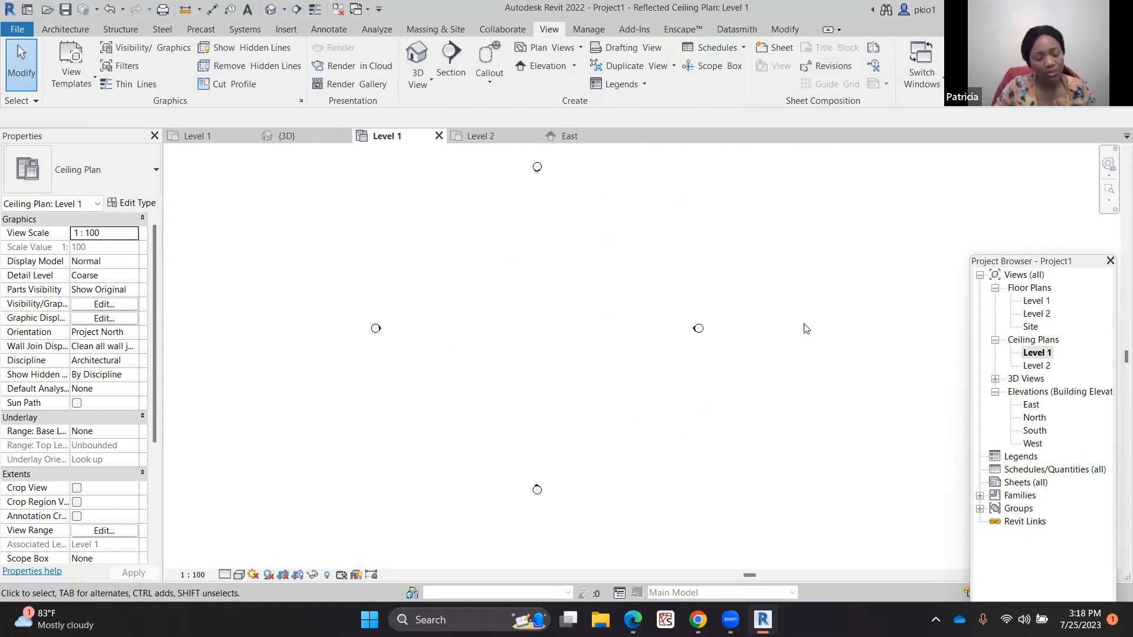
scroll(806, 329, down, 1)
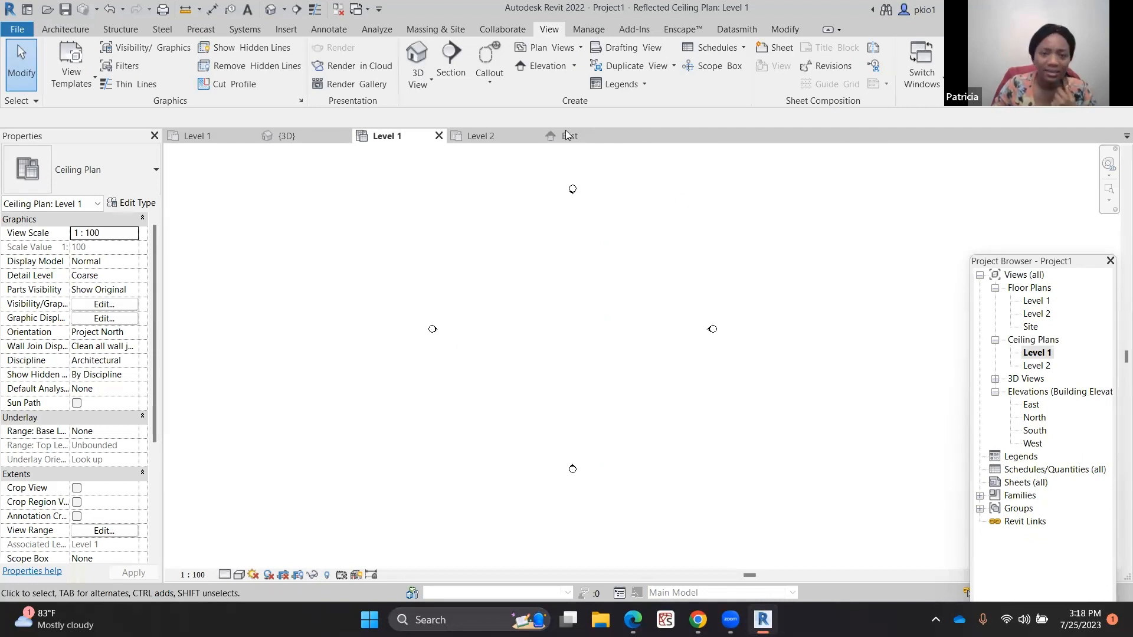
click(438, 135)
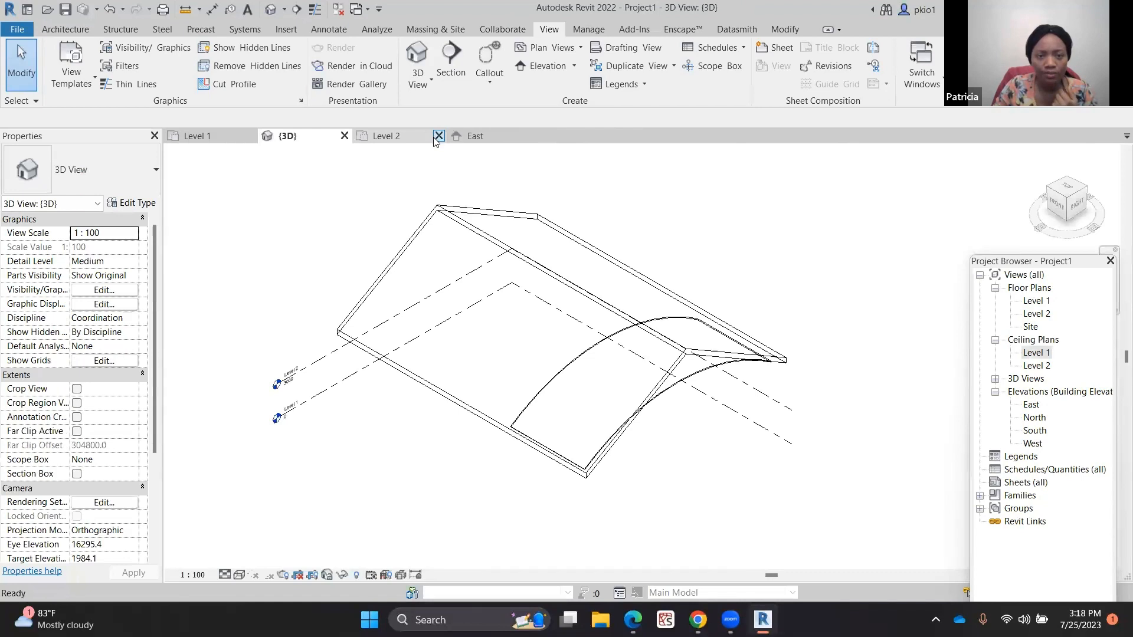
click(438, 135)
click(438, 135)
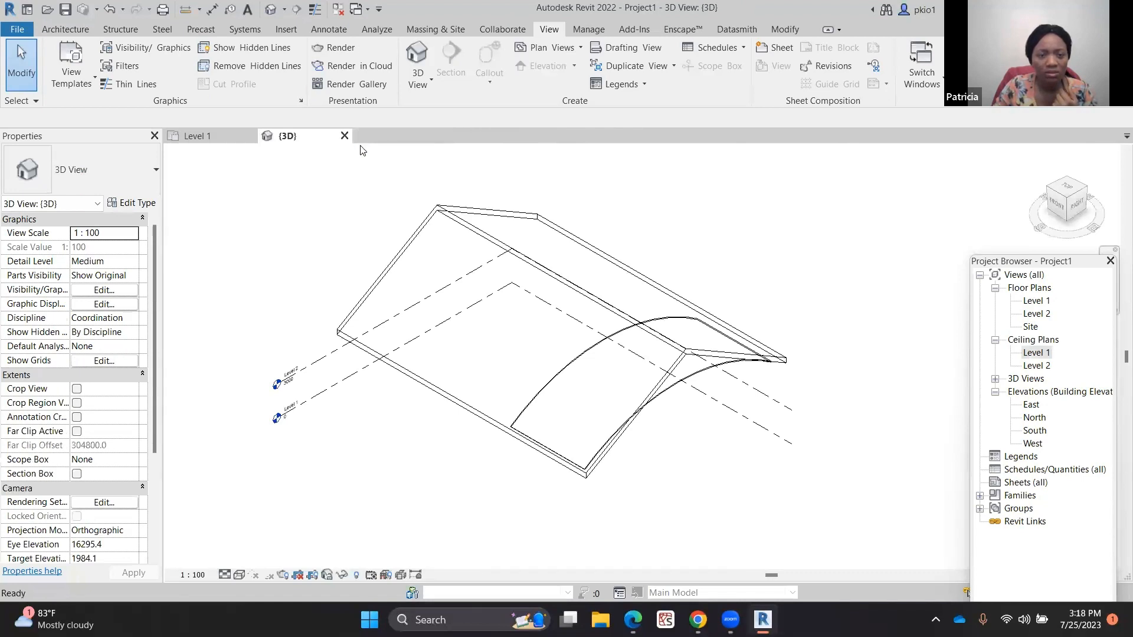
click(339, 138)
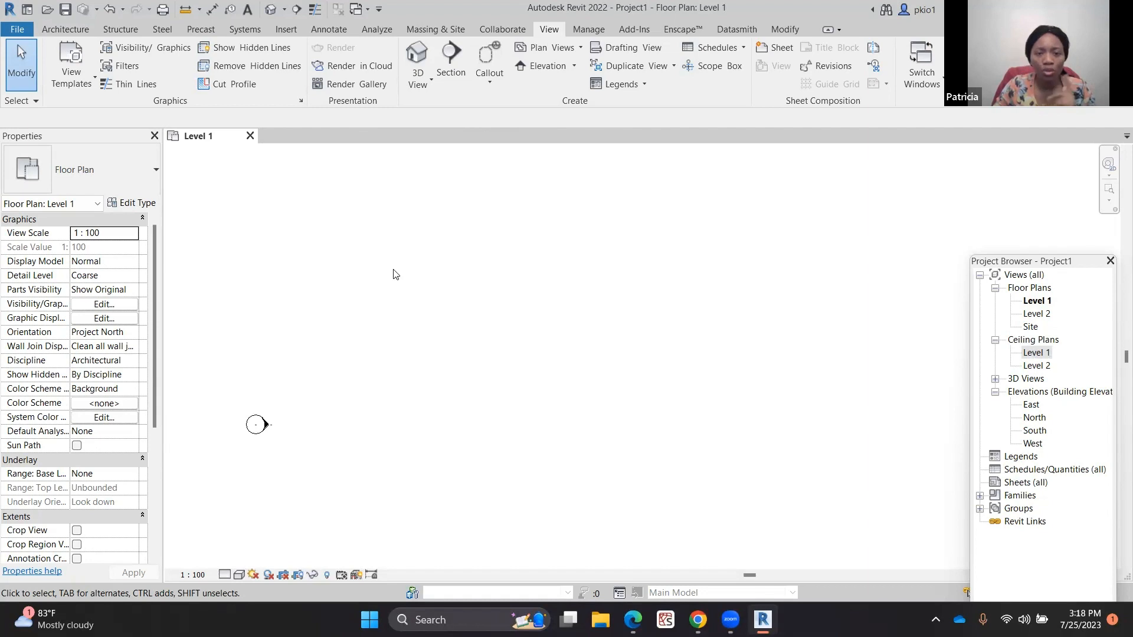
Draw a rectangular enclosure of Generic - 225mm Masonry walls about 31000 by 14000 mm in the Level 1 floor plan
scroll(395, 274, down, 1)
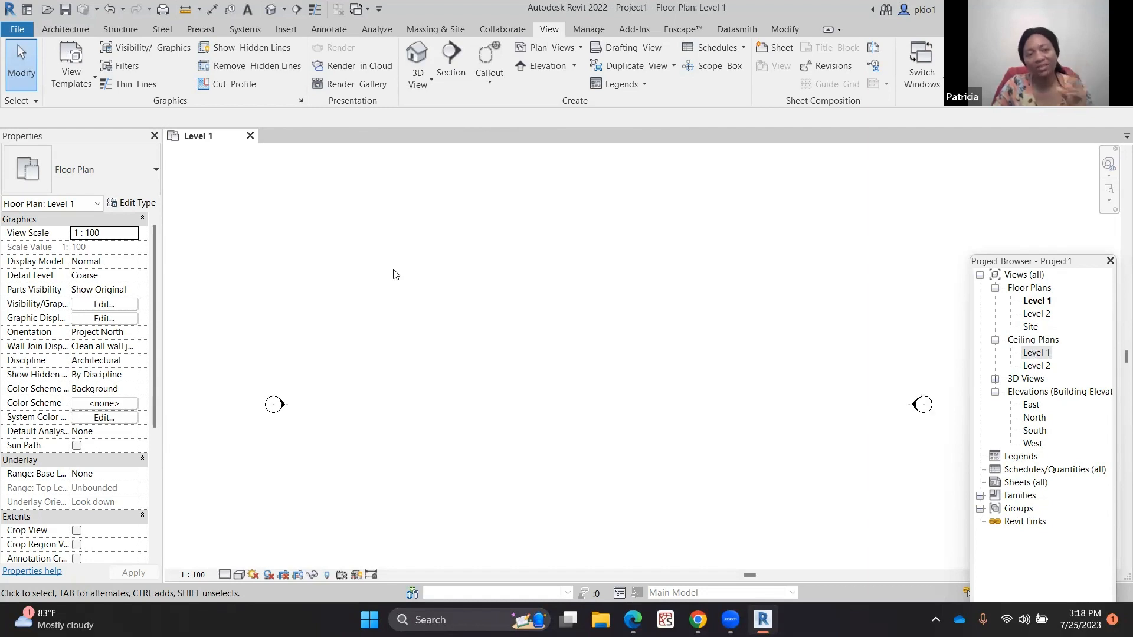
click(64, 30)
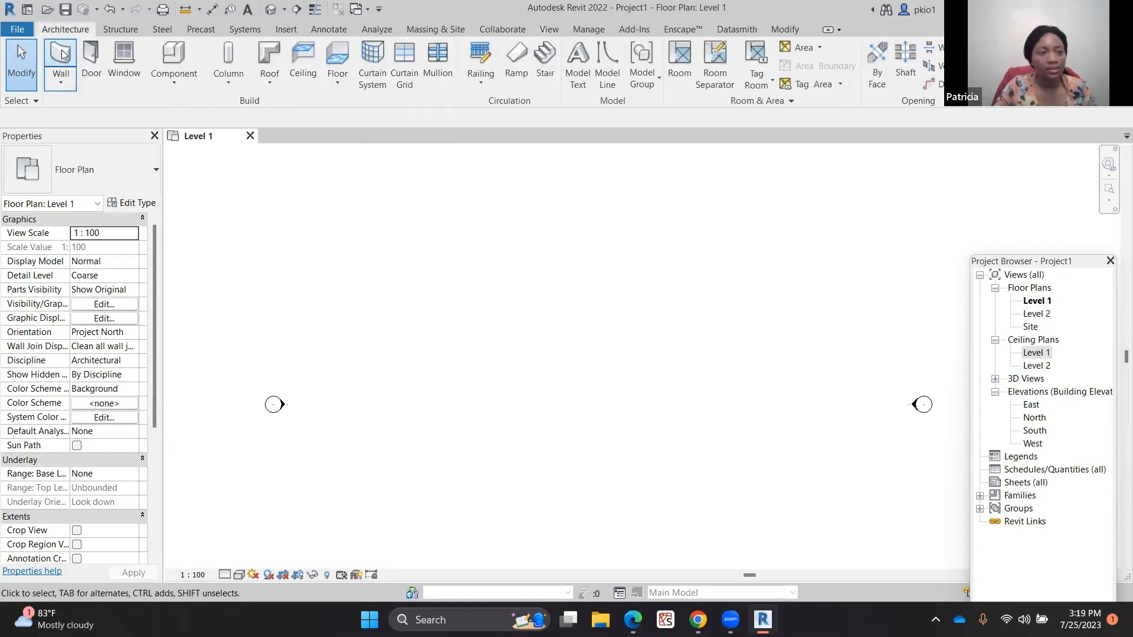
click(62, 53)
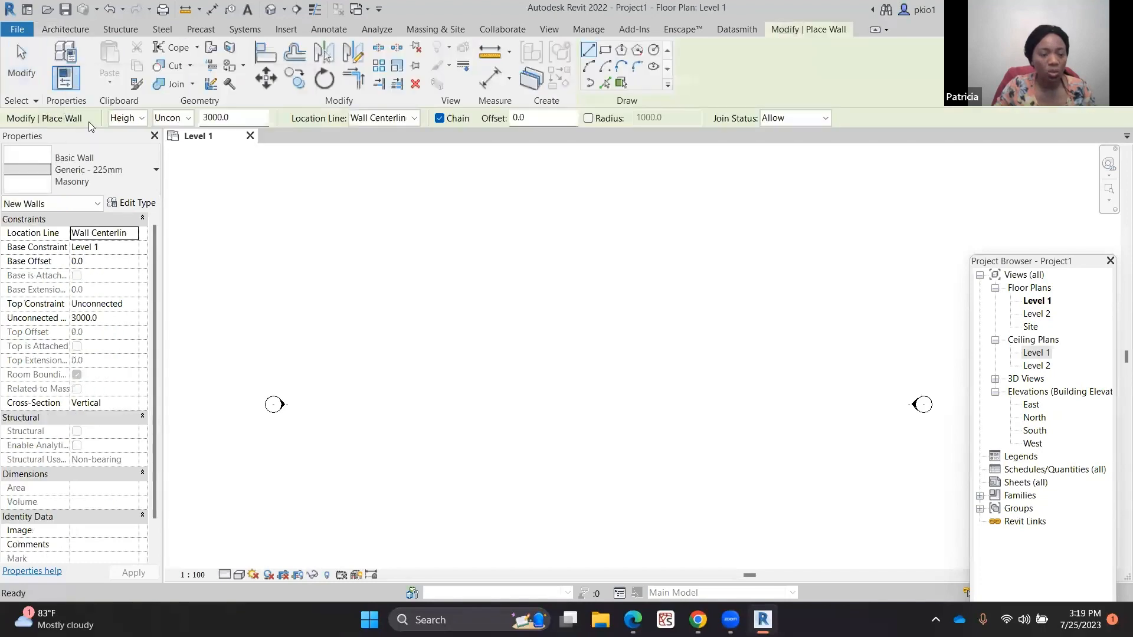
click(150, 171)
scroll(49, 335, up, 6)
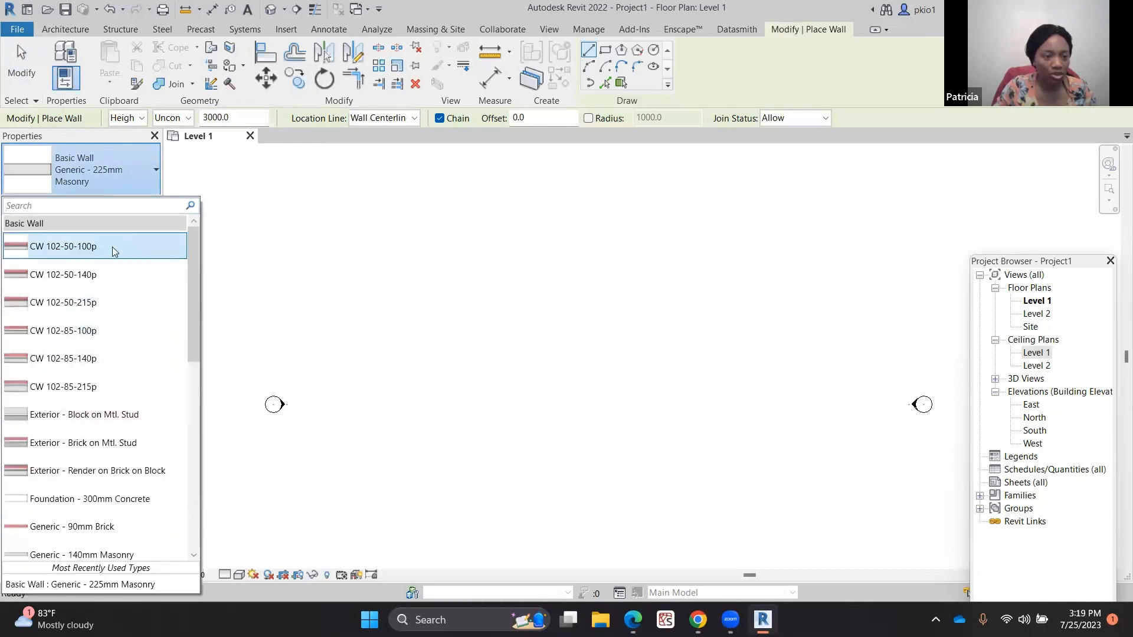
scroll(112, 246, down, 2)
scroll(114, 282, down, 3)
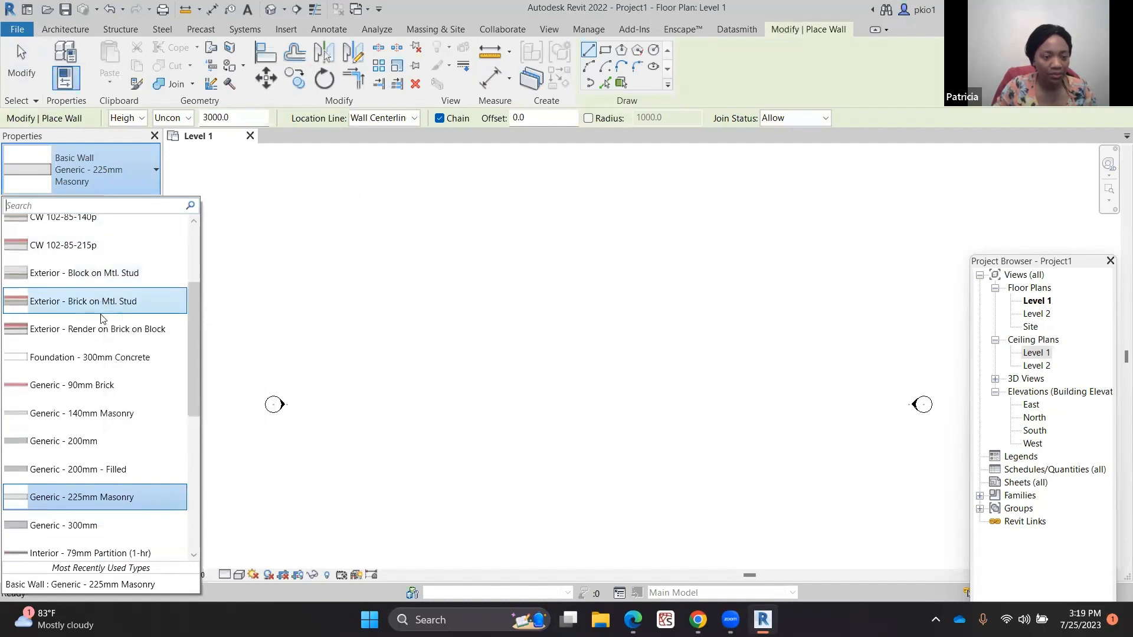
scroll(101, 324, down, 1)
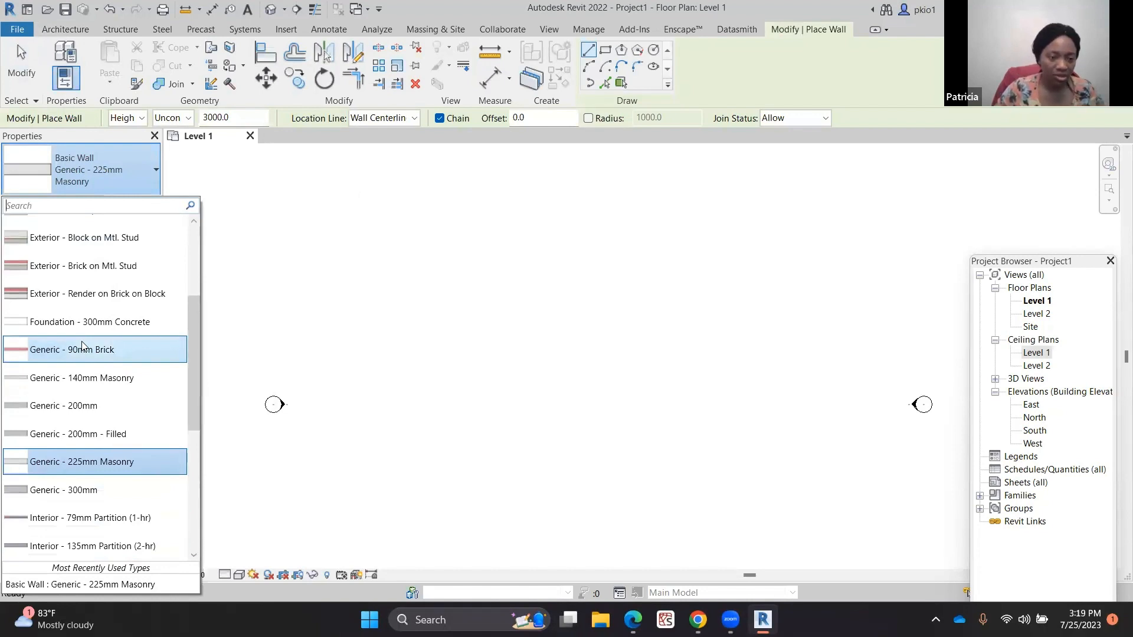
scroll(89, 406, down, 2)
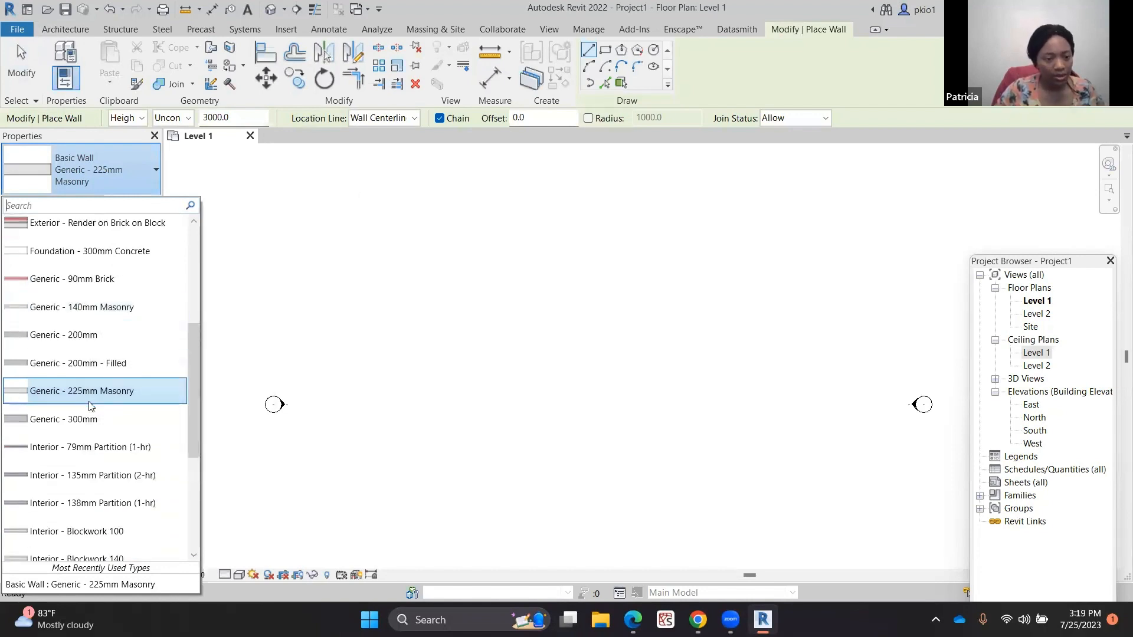
click(128, 394)
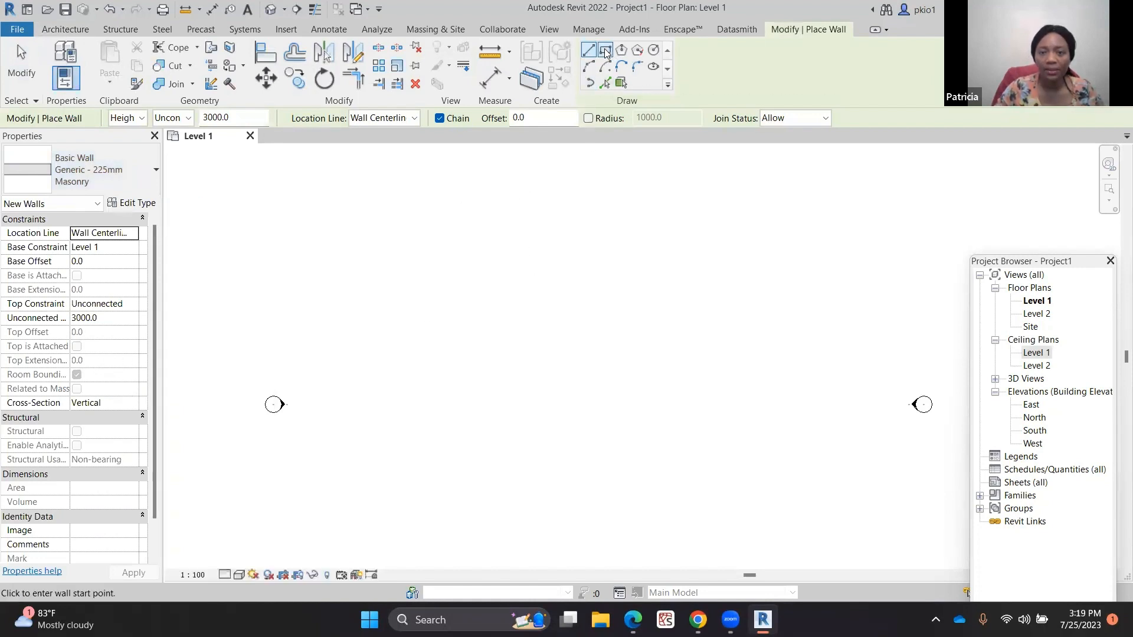
click(606, 52)
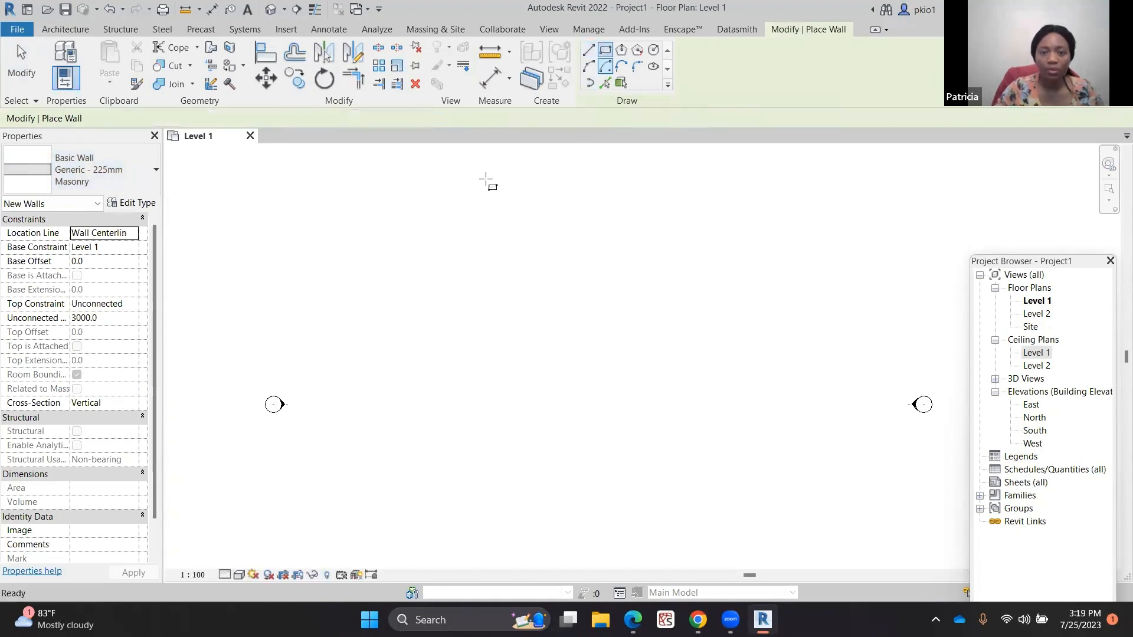
click(393, 283)
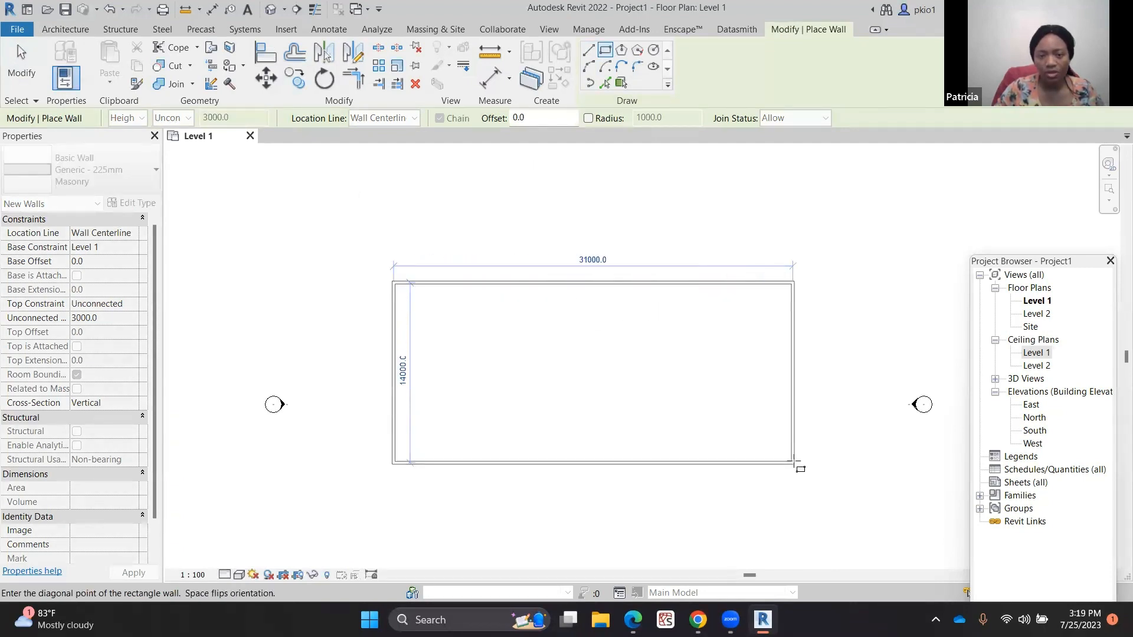
click(794, 462)
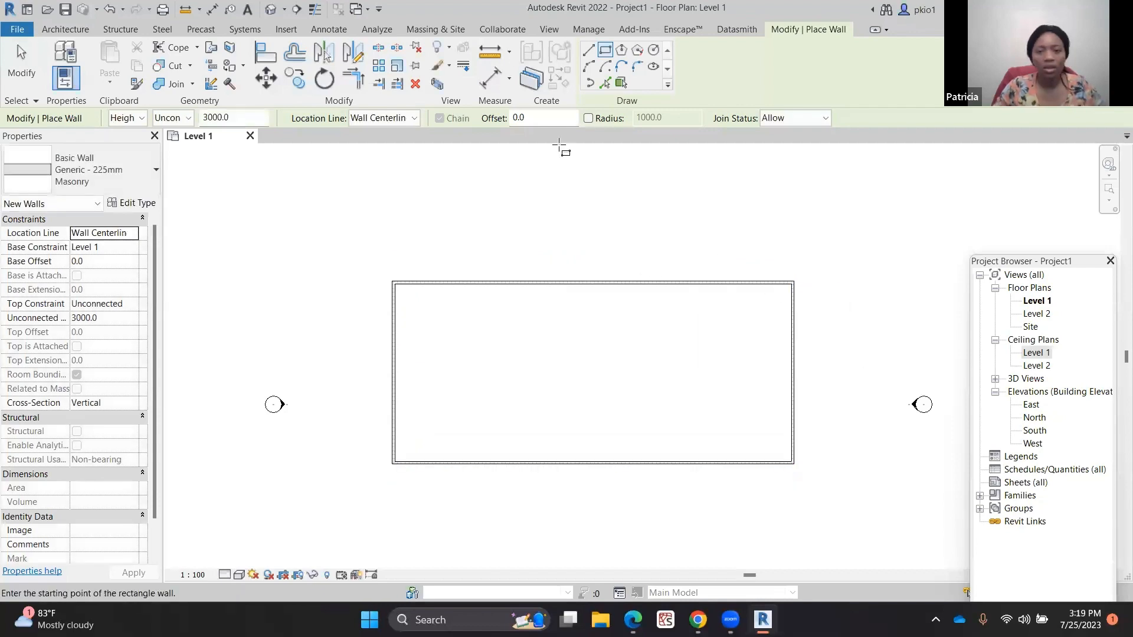
Draw two vertical partition walls across the enclosure, splitting it into three rooms about 10 m wide
click(588, 50)
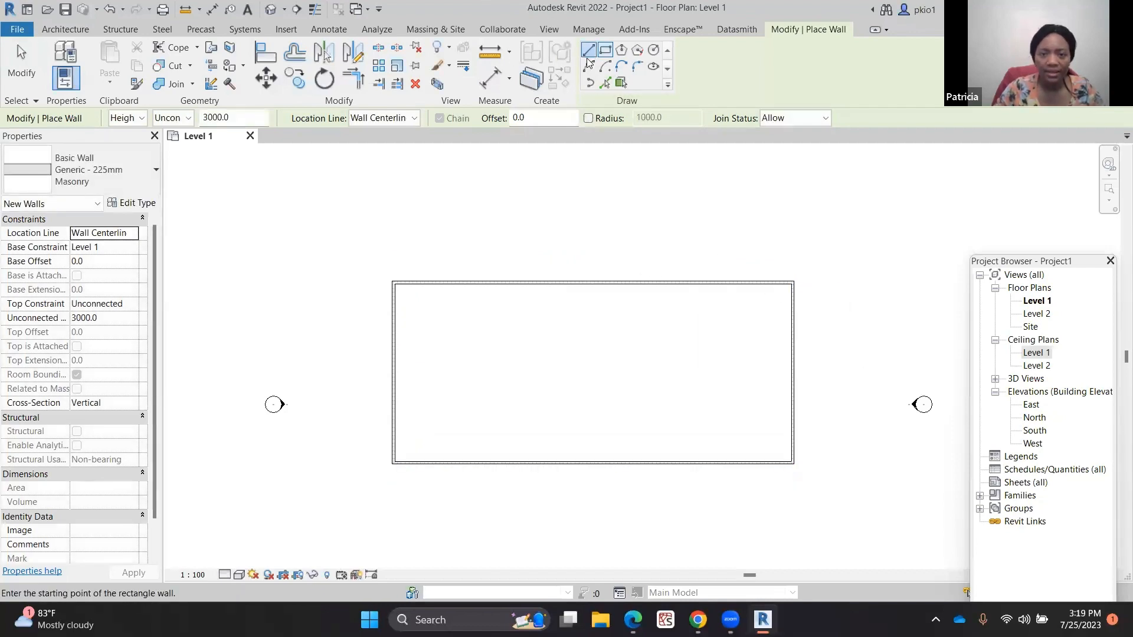
click(524, 283)
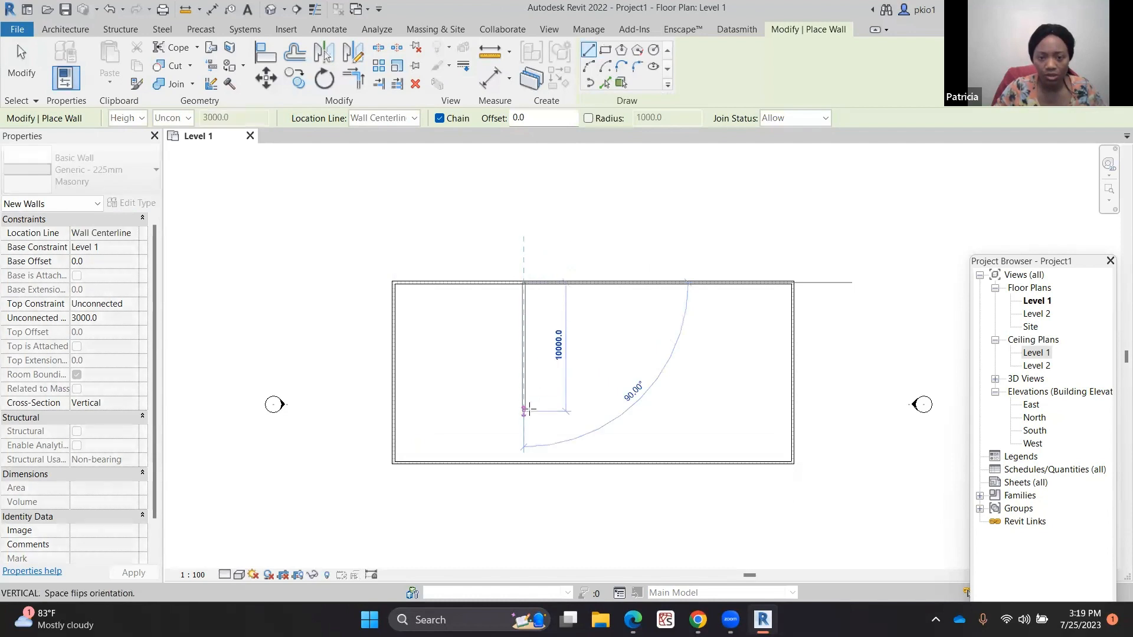
click(525, 462)
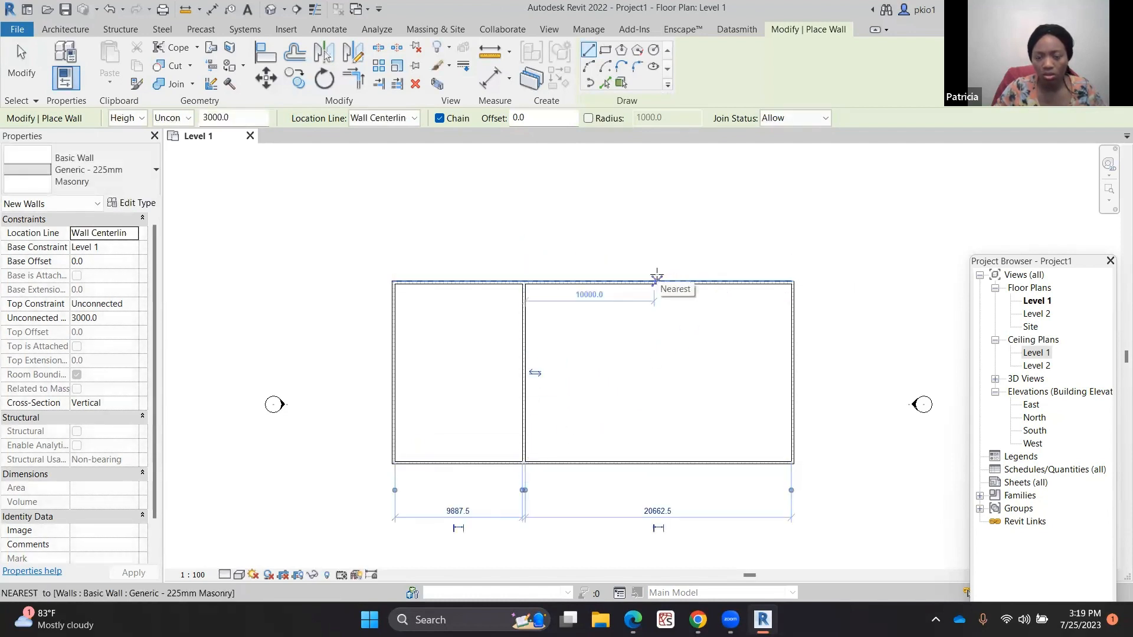
click(655, 281)
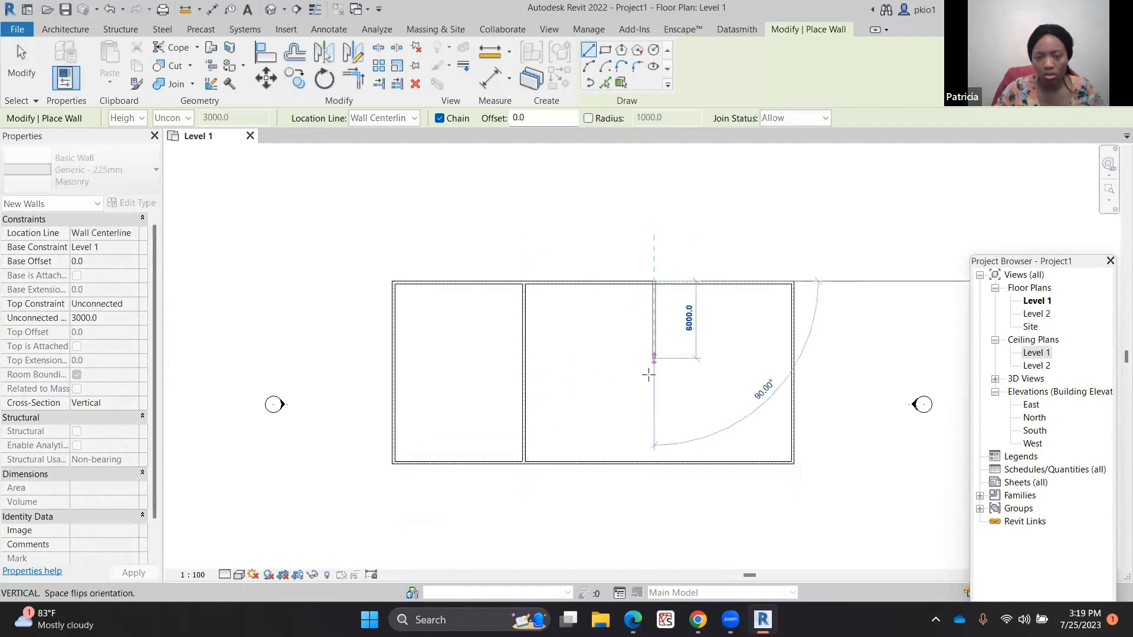
click(654, 462)
key(Escape)
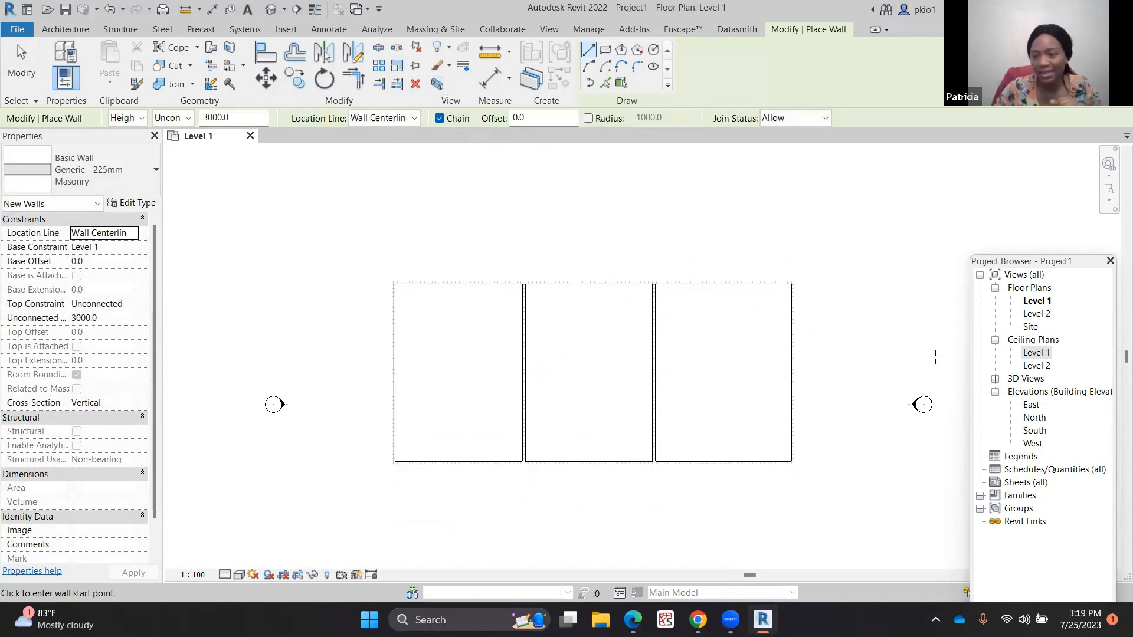
Open the Level 1 ceiling plan and place an automatic ceiling in the left room
click(1036, 354)
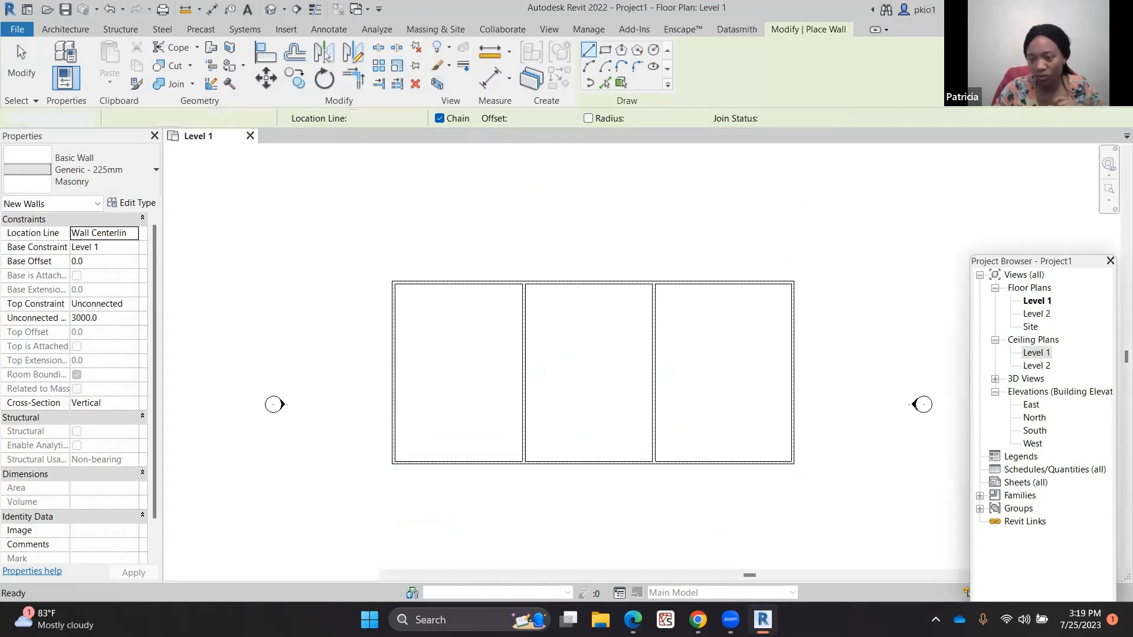
double_click(1036, 354)
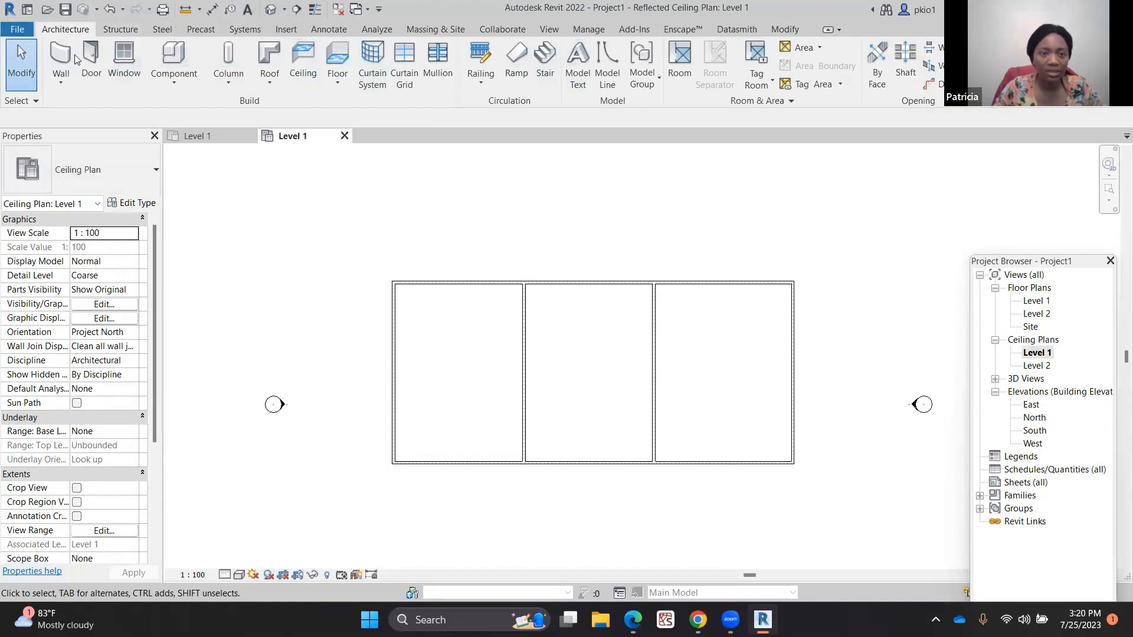
click(301, 60)
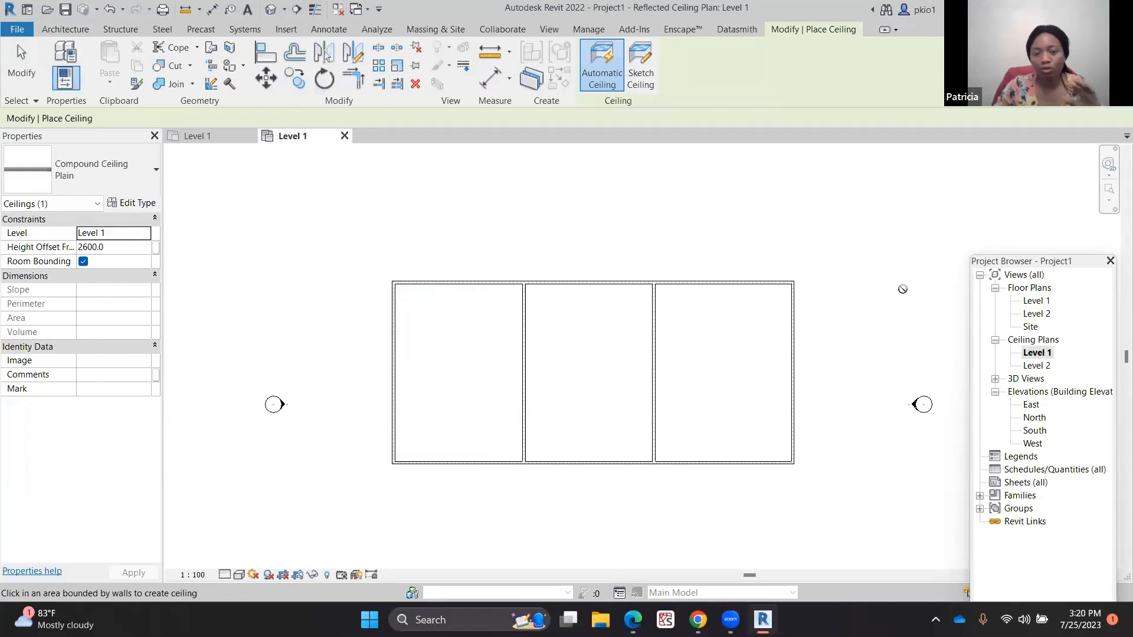
click(430, 322)
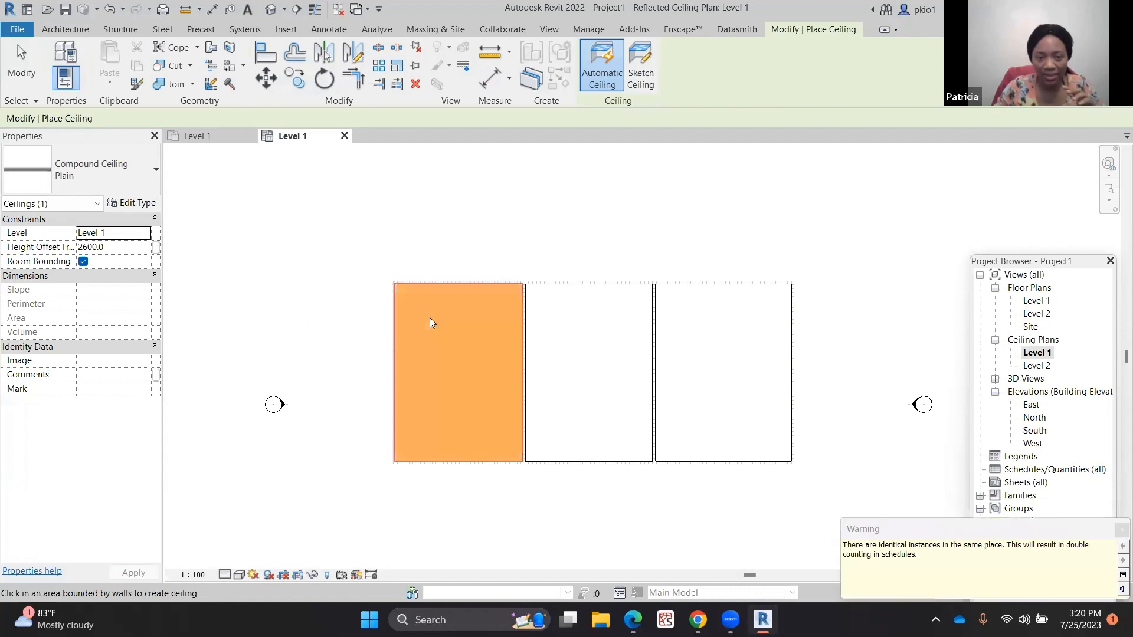
click(1120, 530)
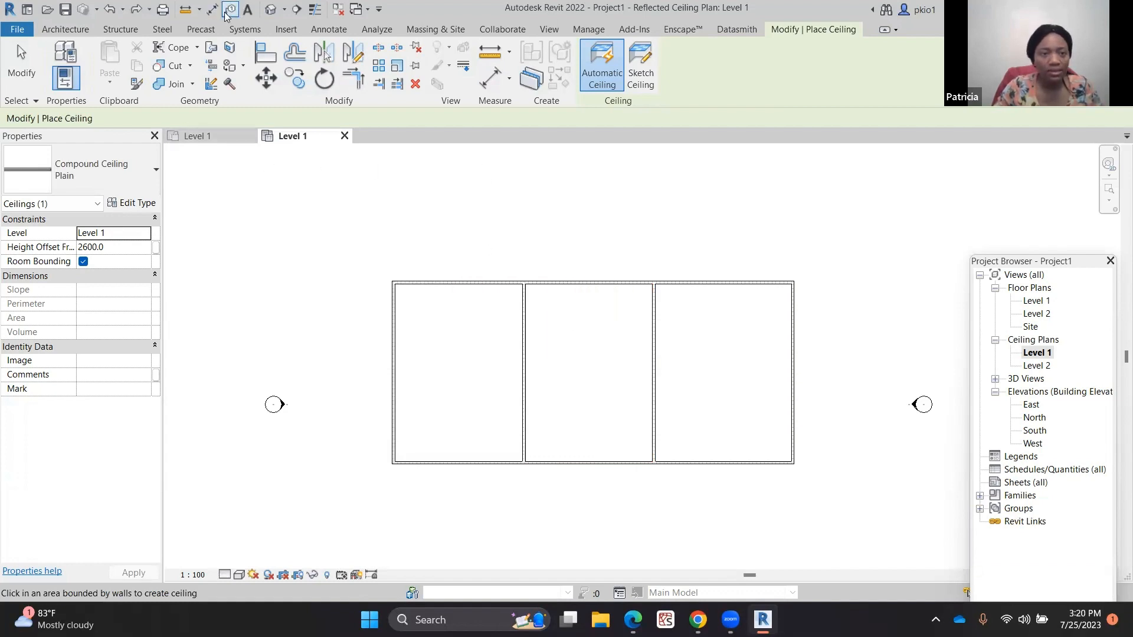
Open the default 3D view and delete the leftover gable roof and arched ceiling
click(270, 10)
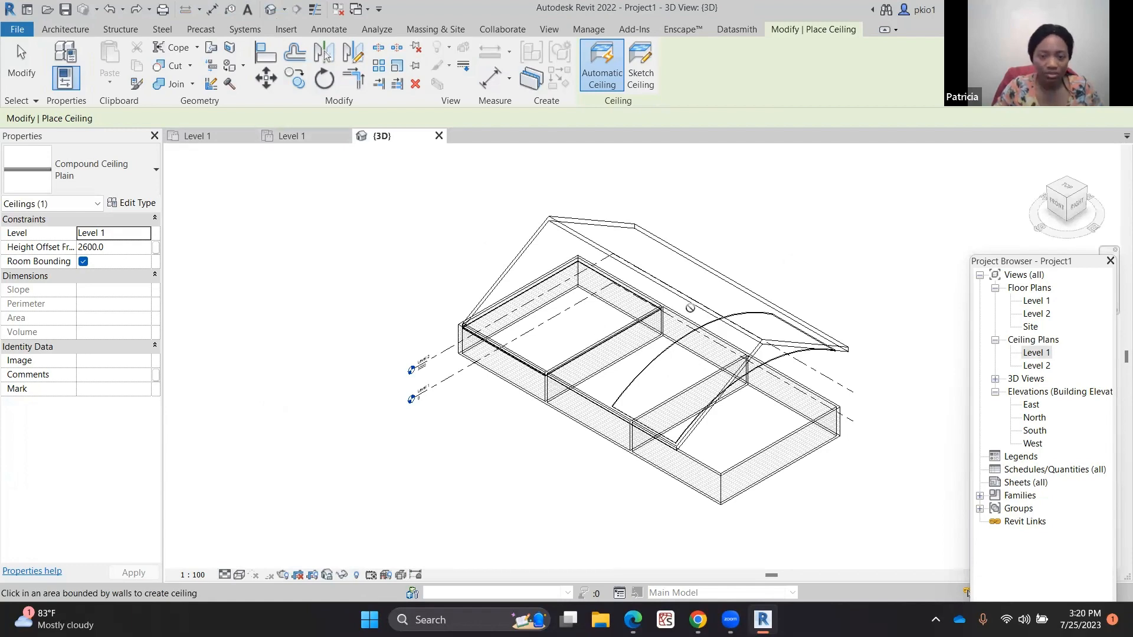
key(Escape)
click(699, 295)
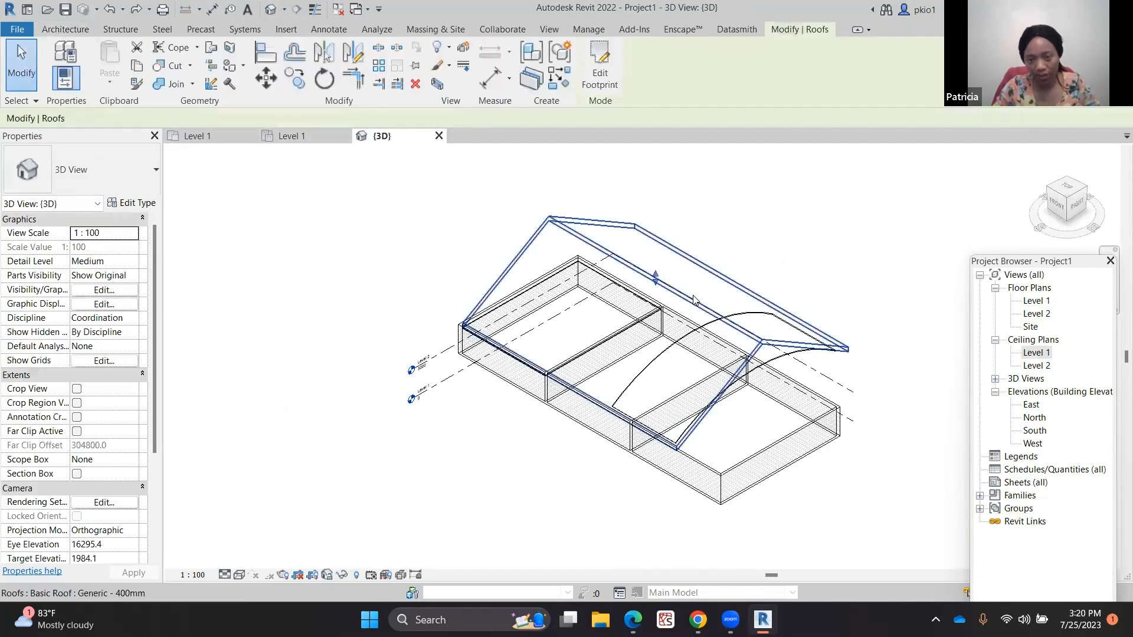
key(Delete)
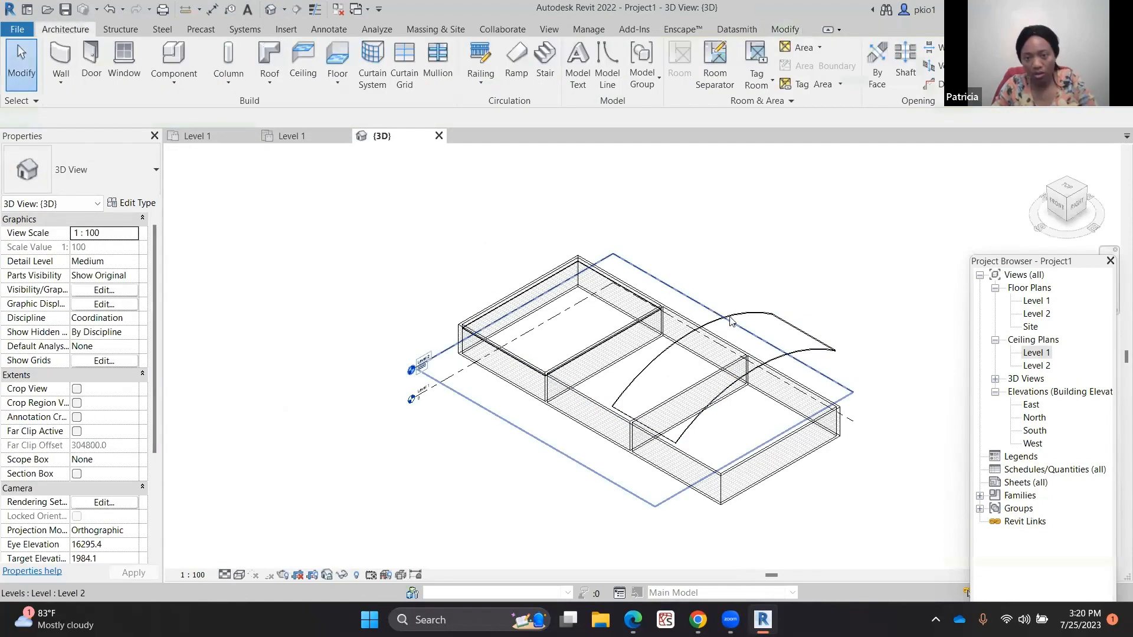
click(763, 319)
key(Delete)
Select the left room's ceiling and change its bottom finish layer material to Ceiling Tile 600 x 600
scroll(608, 360, up, 2)
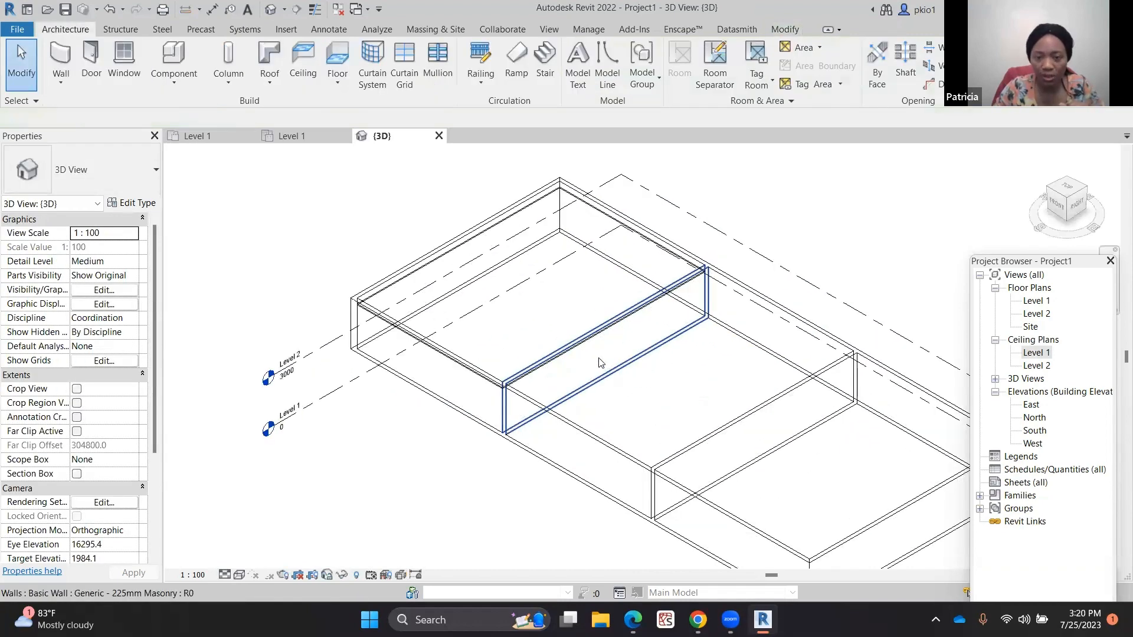
scroll(608, 360, up, 2)
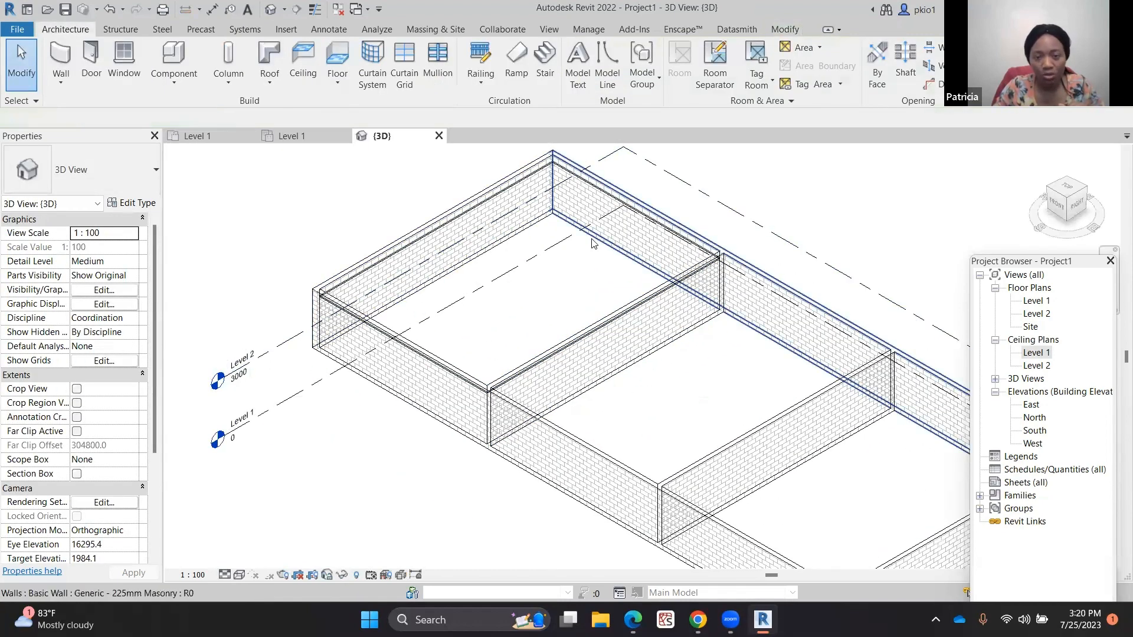
click(288, 136)
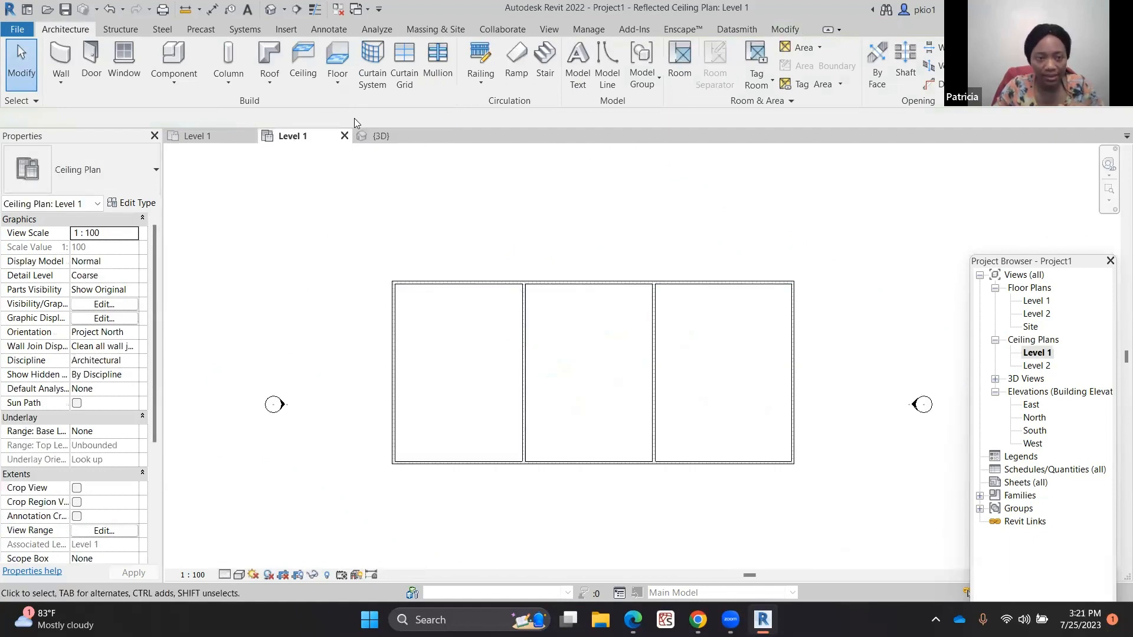
click(373, 138)
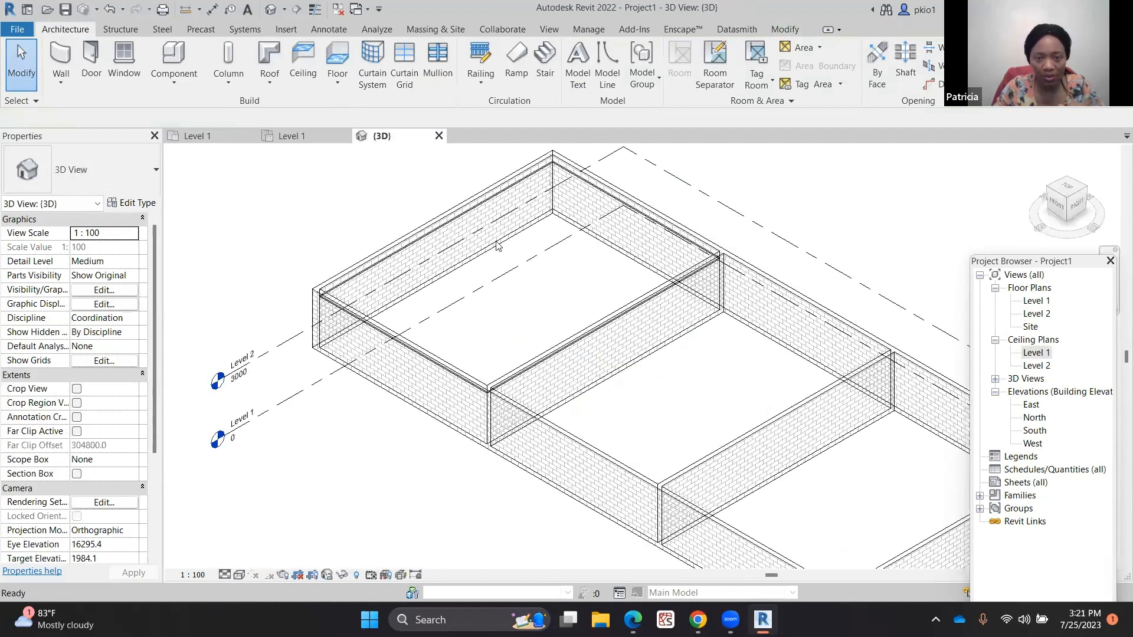
click(653, 221)
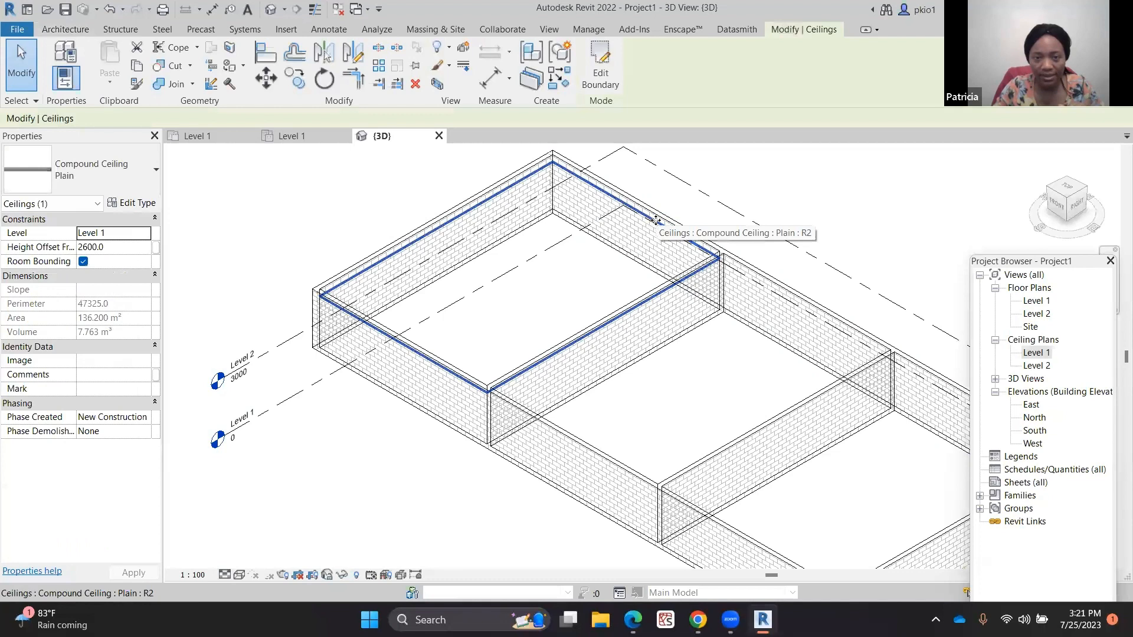
click(287, 135)
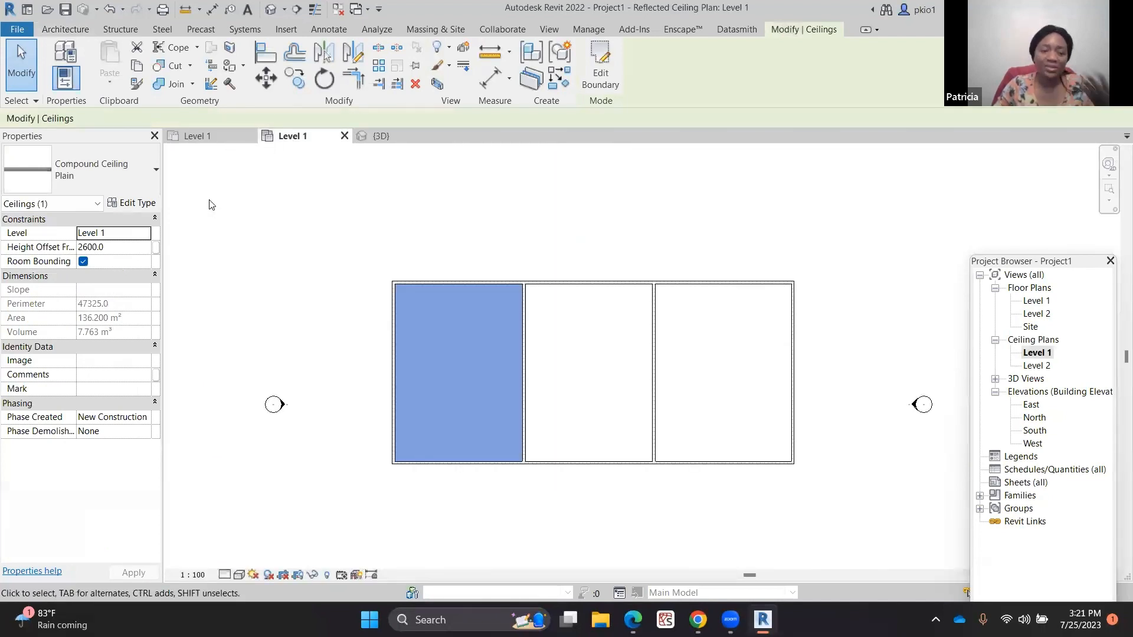
click(133, 203)
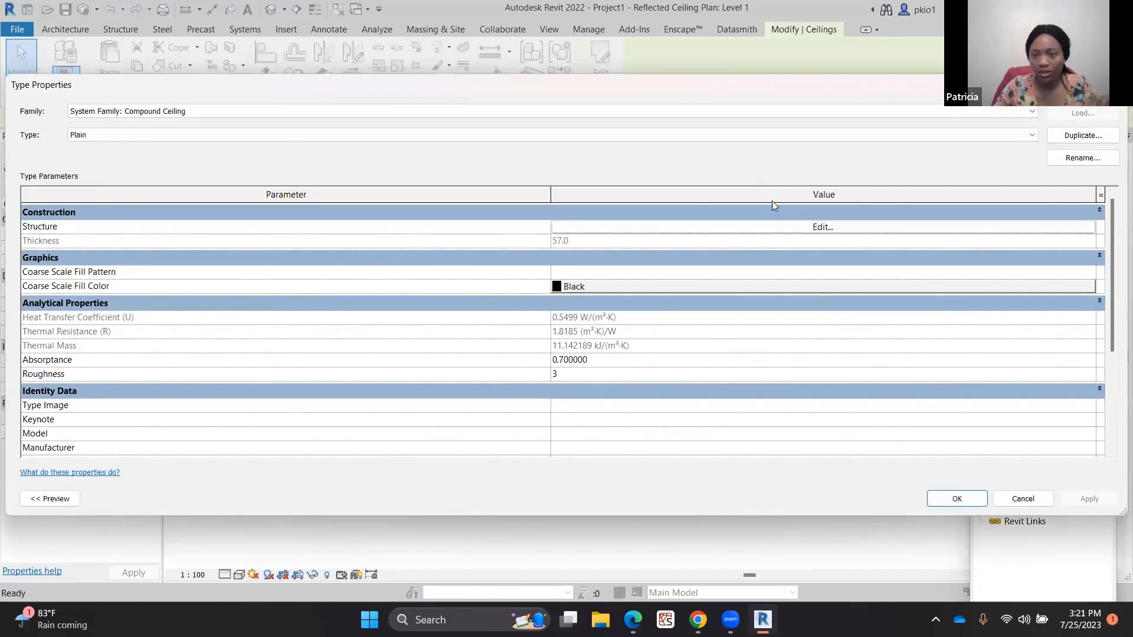
click(822, 227)
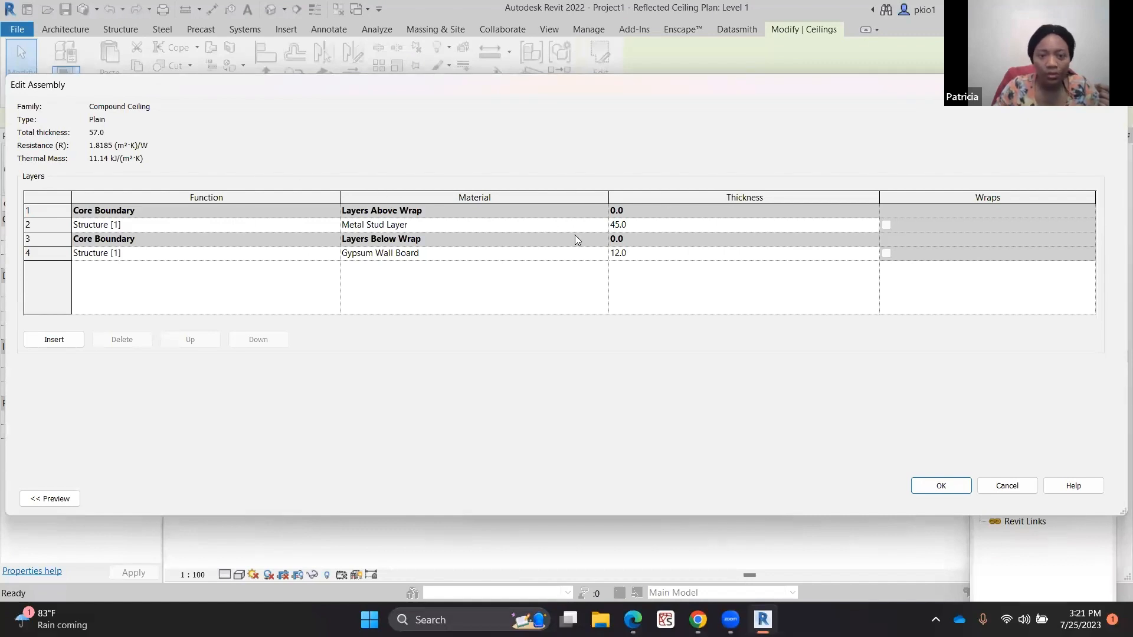
click(598, 257)
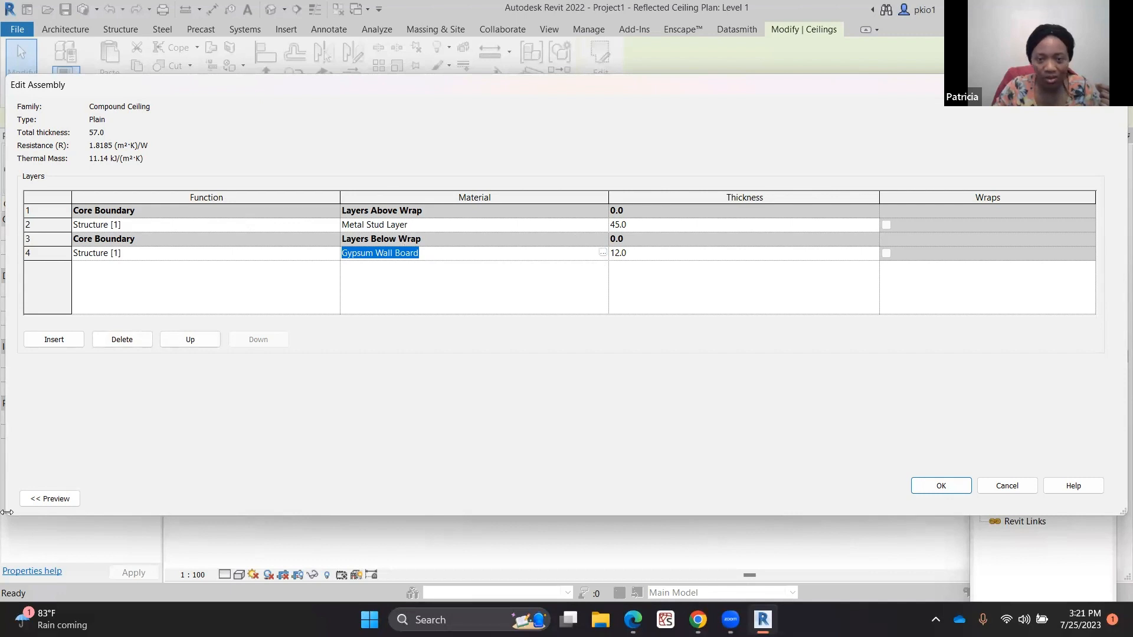
drag(7, 512, 779, 429)
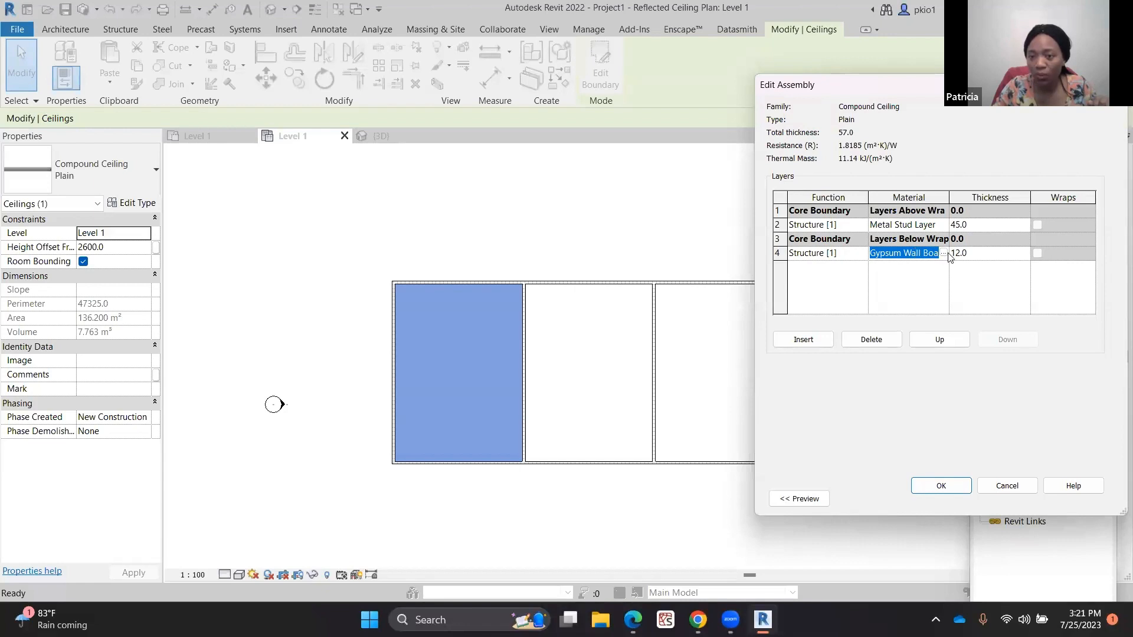
click(944, 253)
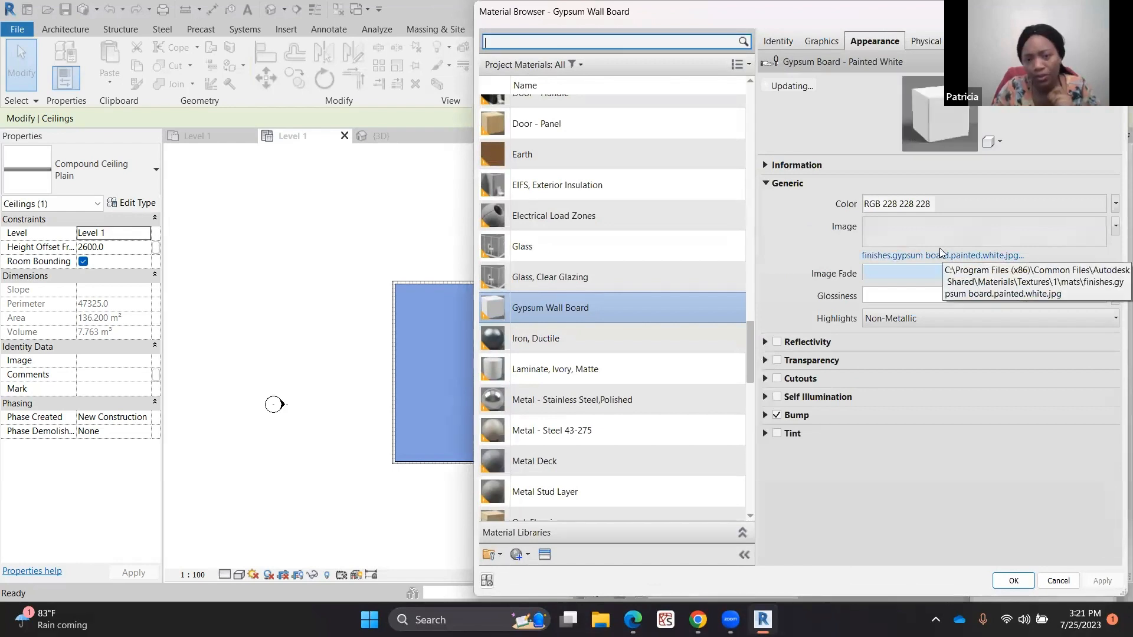
scroll(681, 192, up, 3)
scroll(632, 195, up, 9)
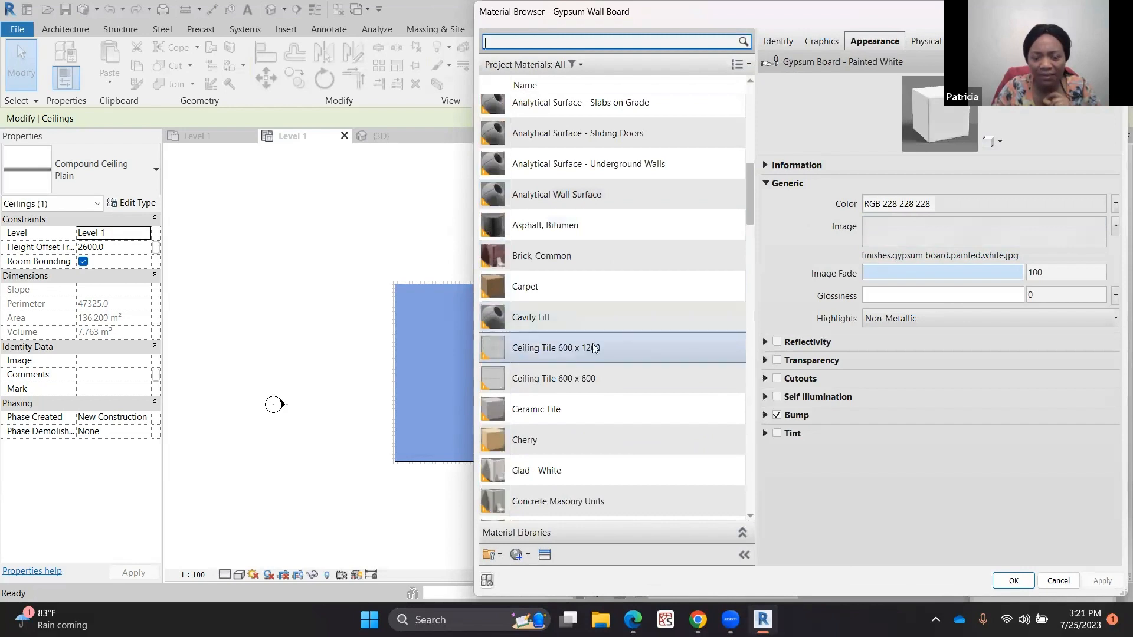
click(588, 384)
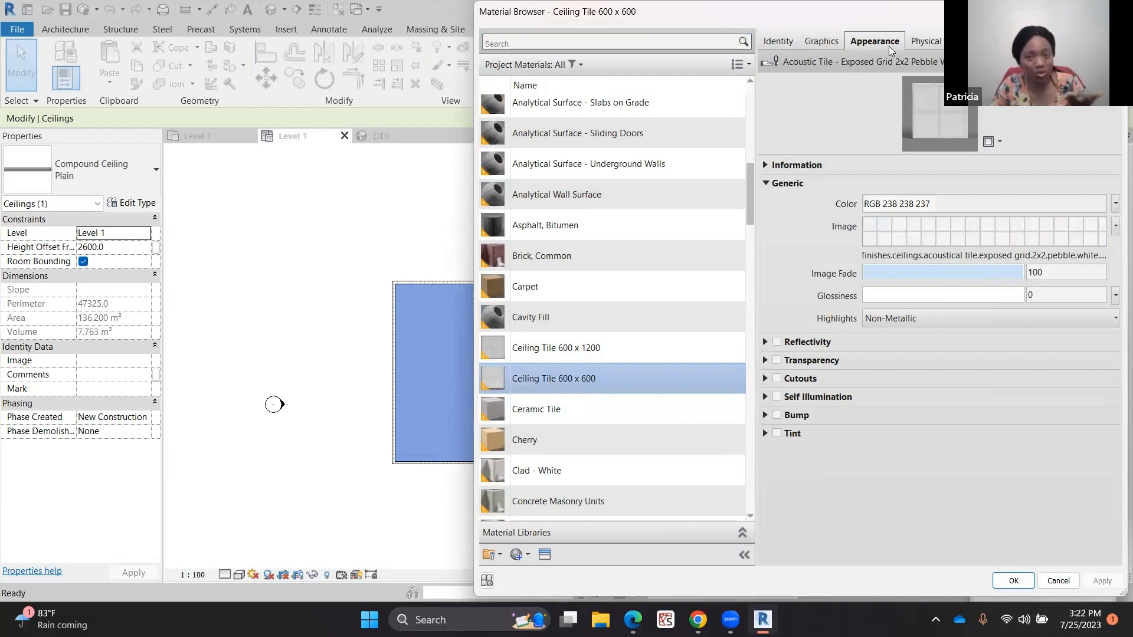
Set the Ceiling Tile 600 x 600 surface pattern colour to RGB 192 192 192 and apply the changes to the ceiling type
click(826, 41)
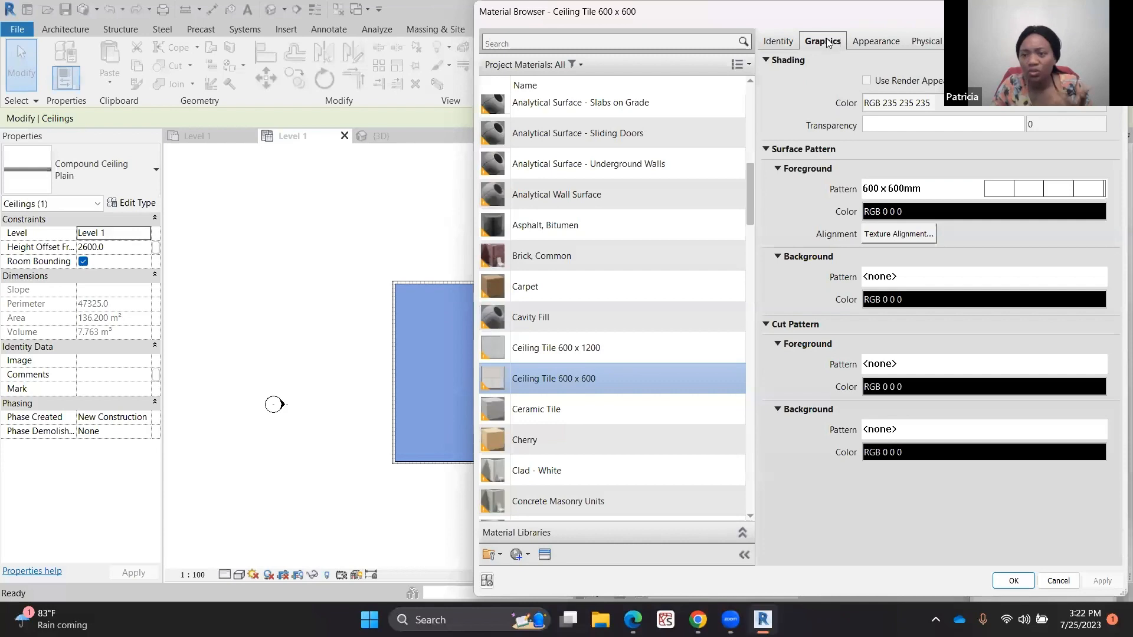
click(937, 218)
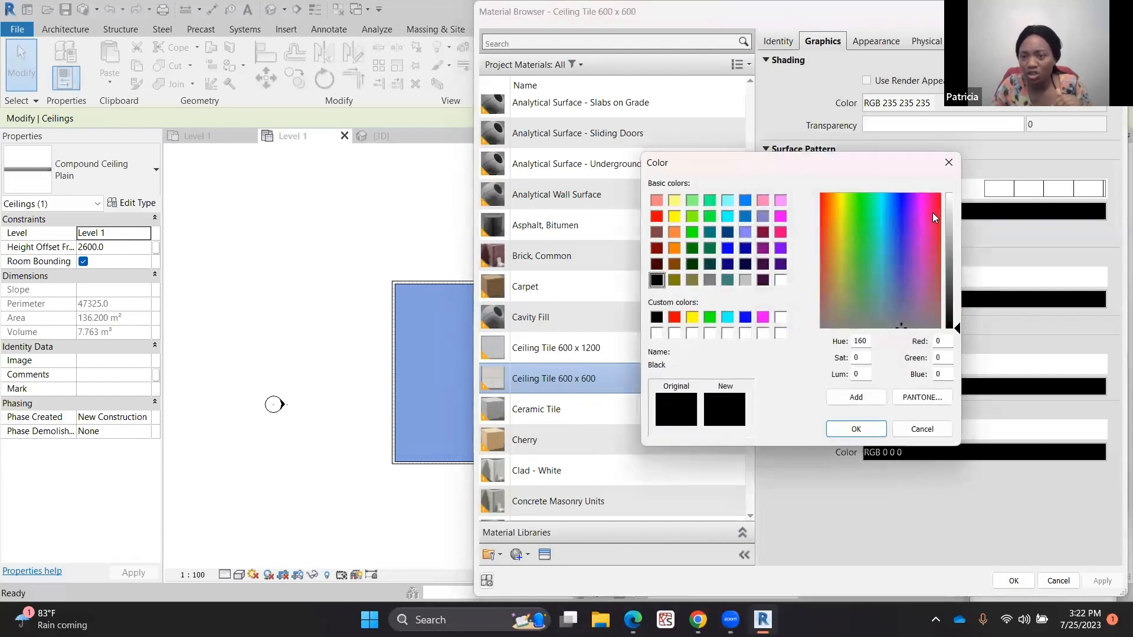
click(747, 281)
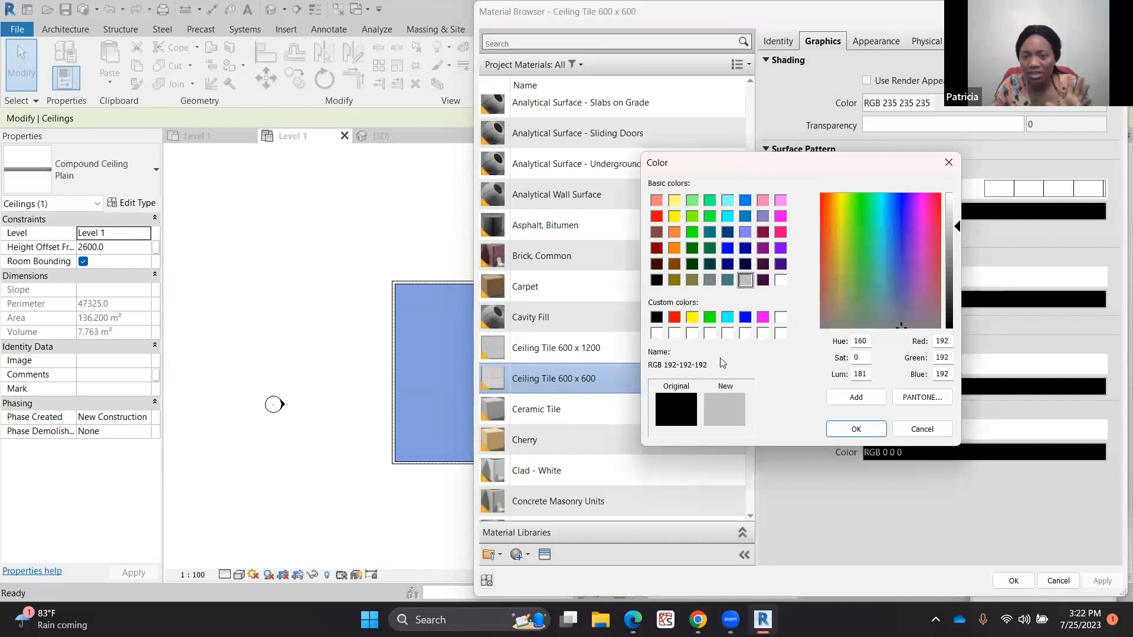
click(838, 430)
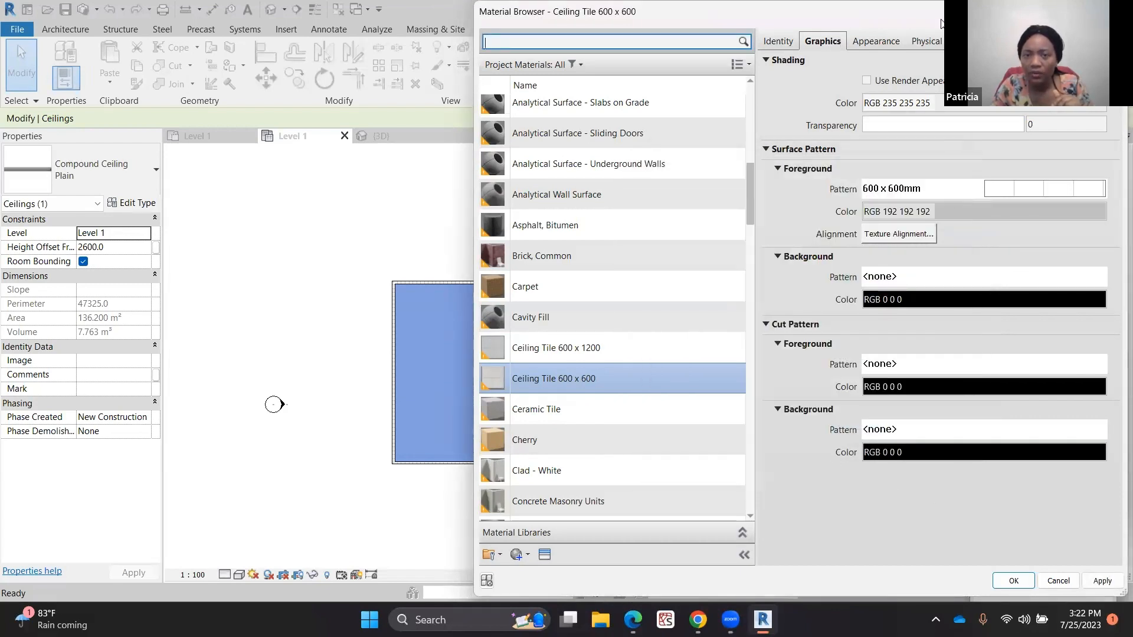
drag(942, 23, 778, 23)
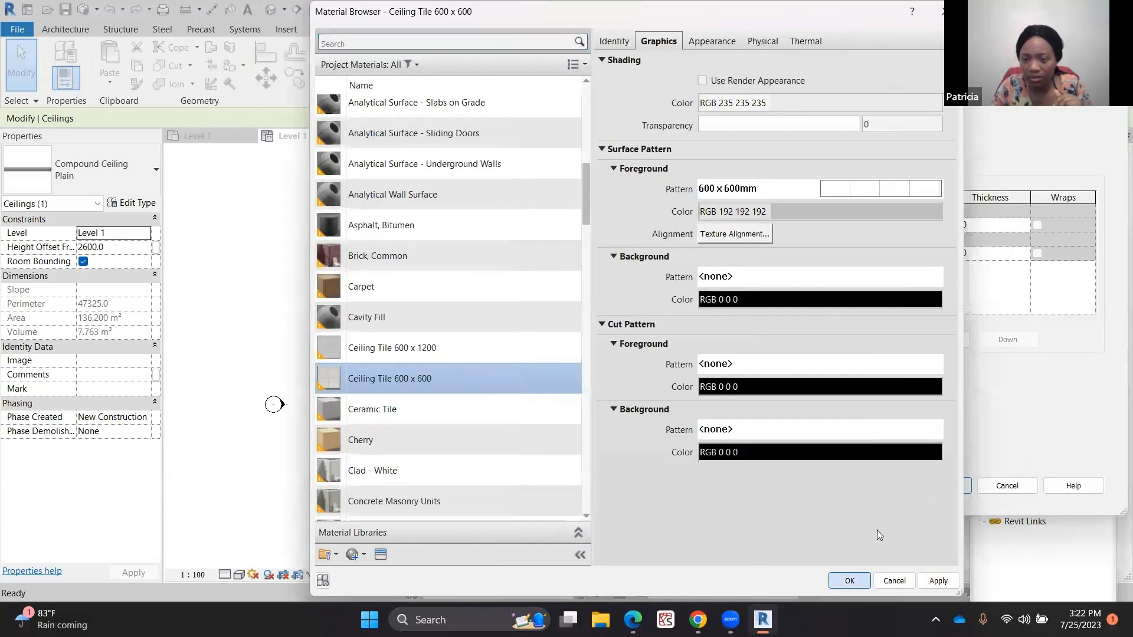
key(Return)
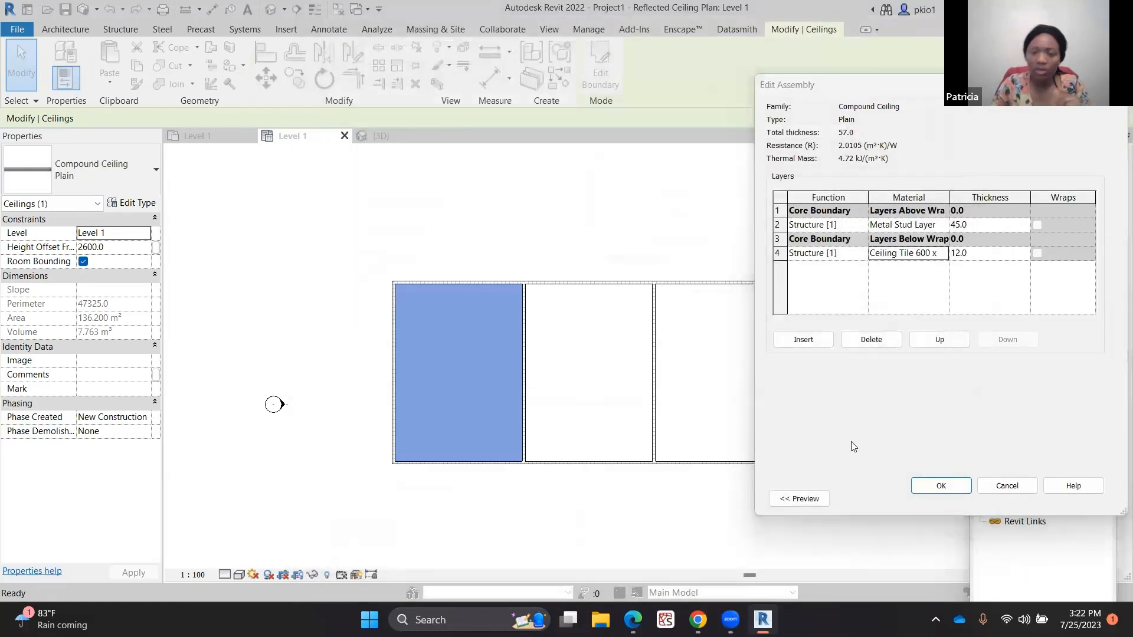
click(939, 488)
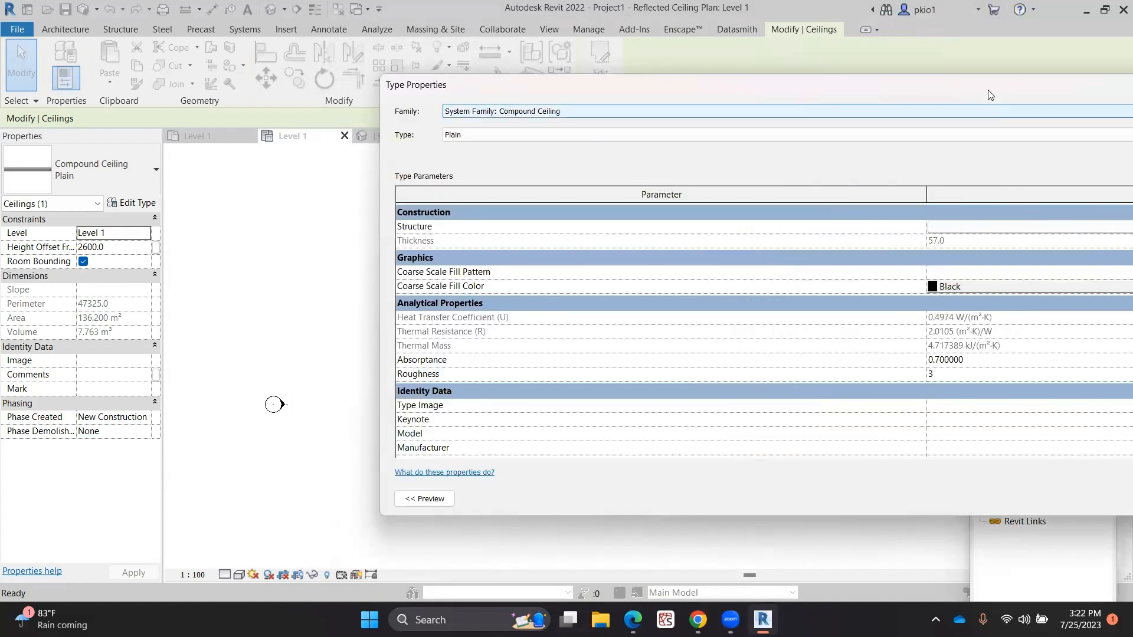
drag(986, 95, 553, 101)
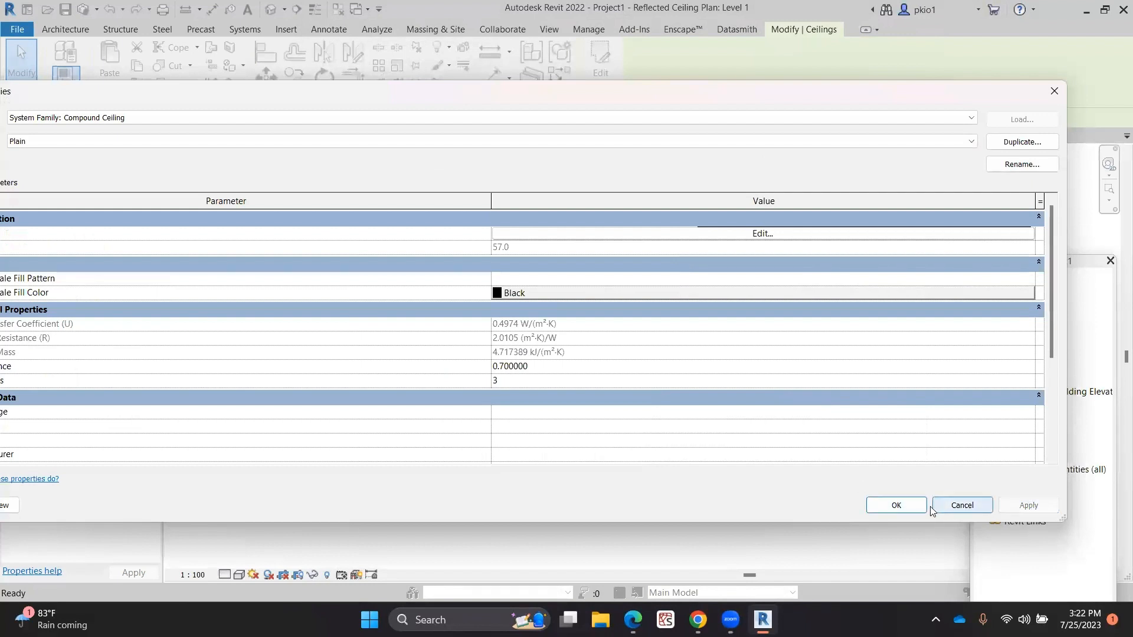
click(896, 506)
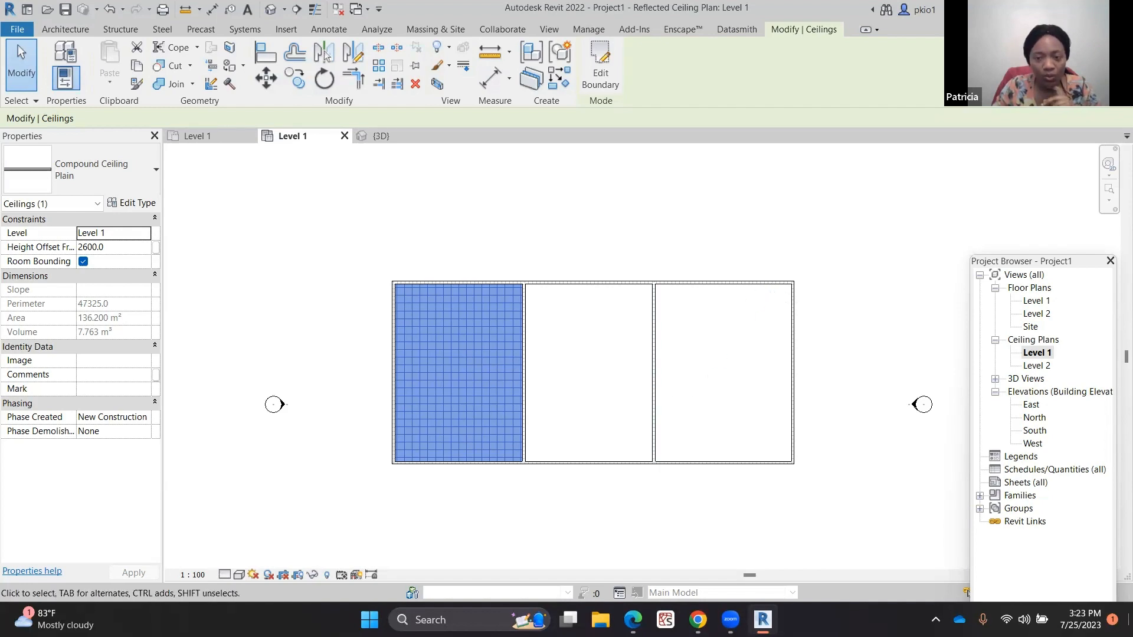
Start a roof by footprint in the ceiling plan and host it on Level 2
click(541, 431)
scroll(406, 357, up, 4)
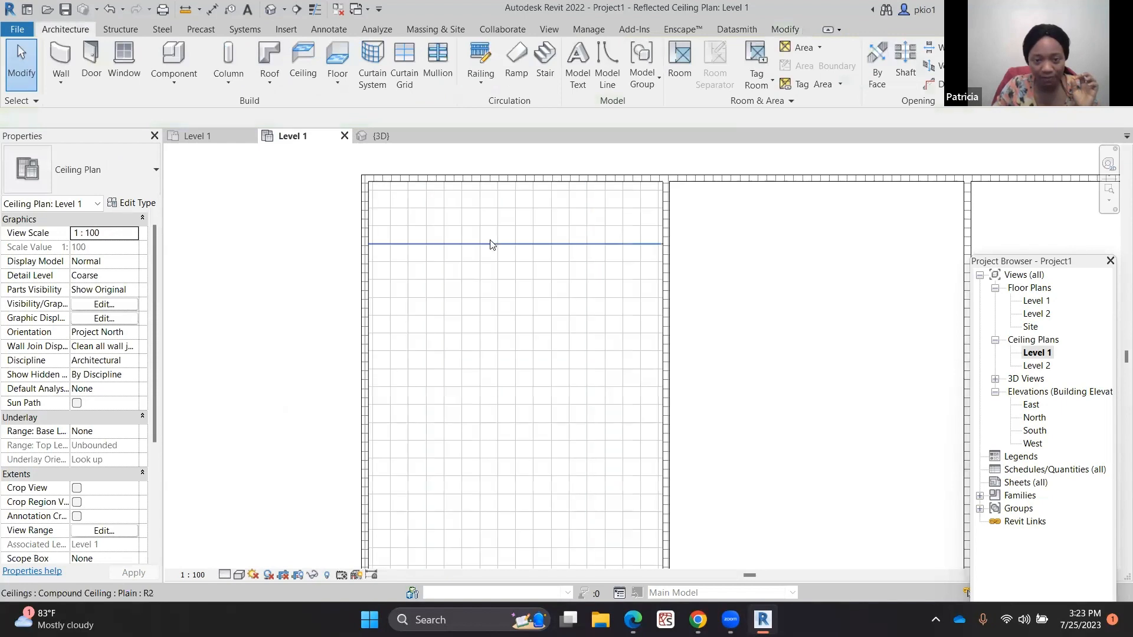
scroll(673, 233, up, 1)
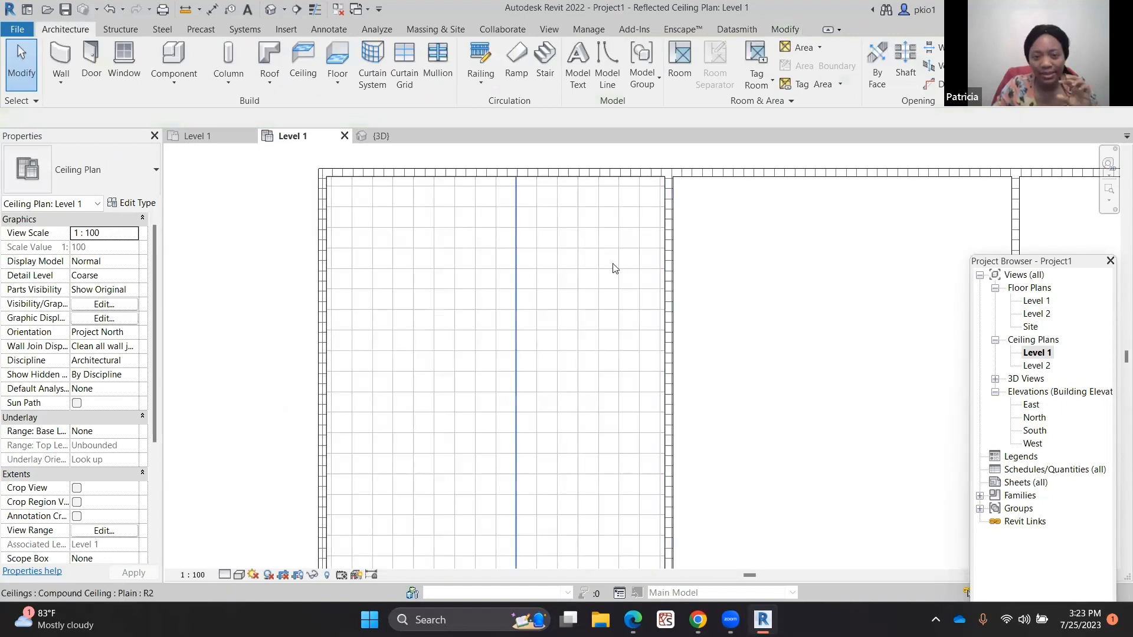
scroll(271, 235, down, 4)
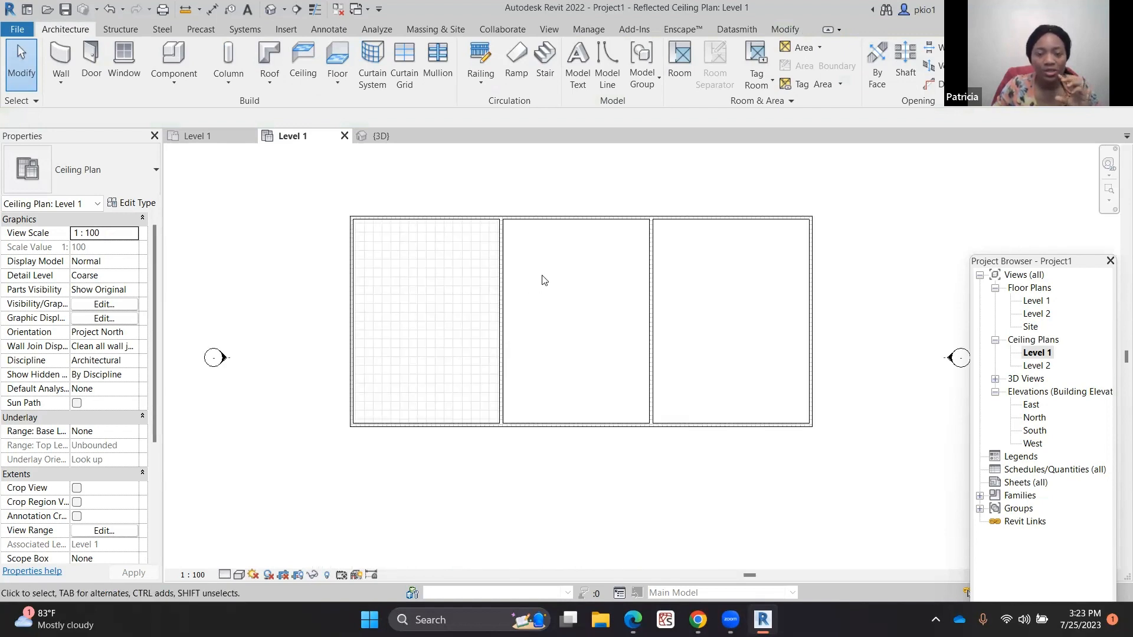
middle_drag(805, 212, 766, 221)
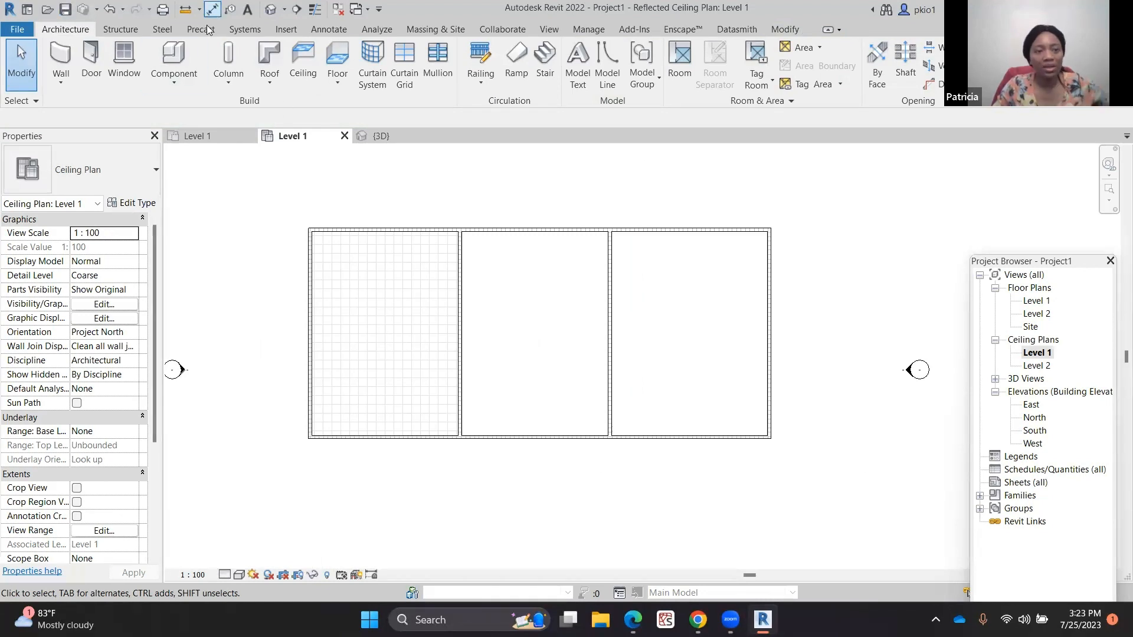
click(264, 52)
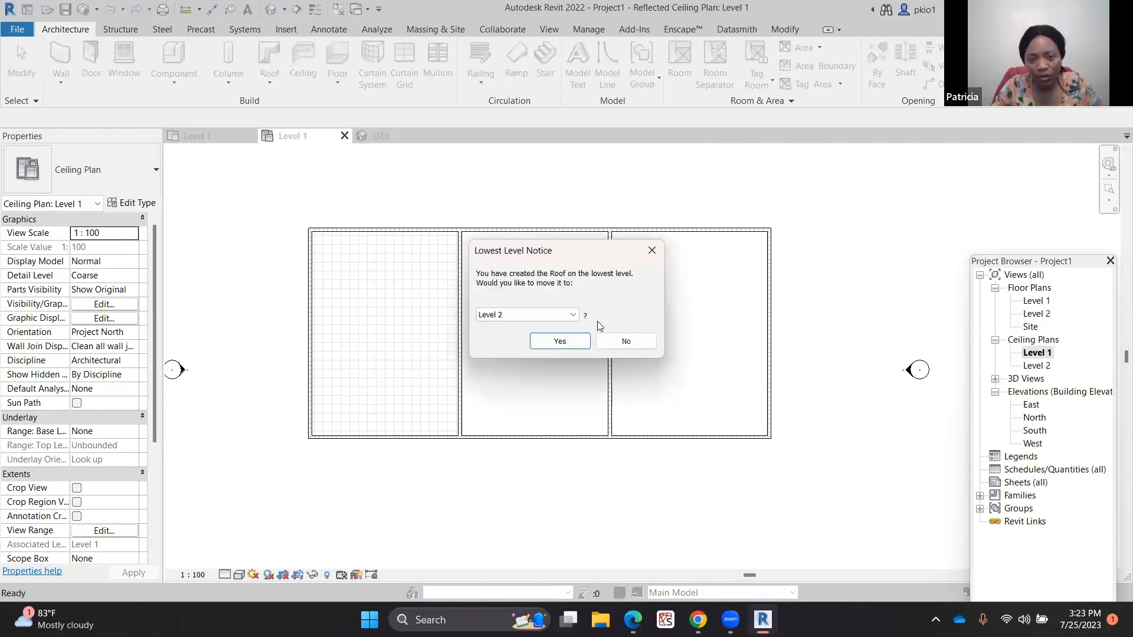
click(561, 342)
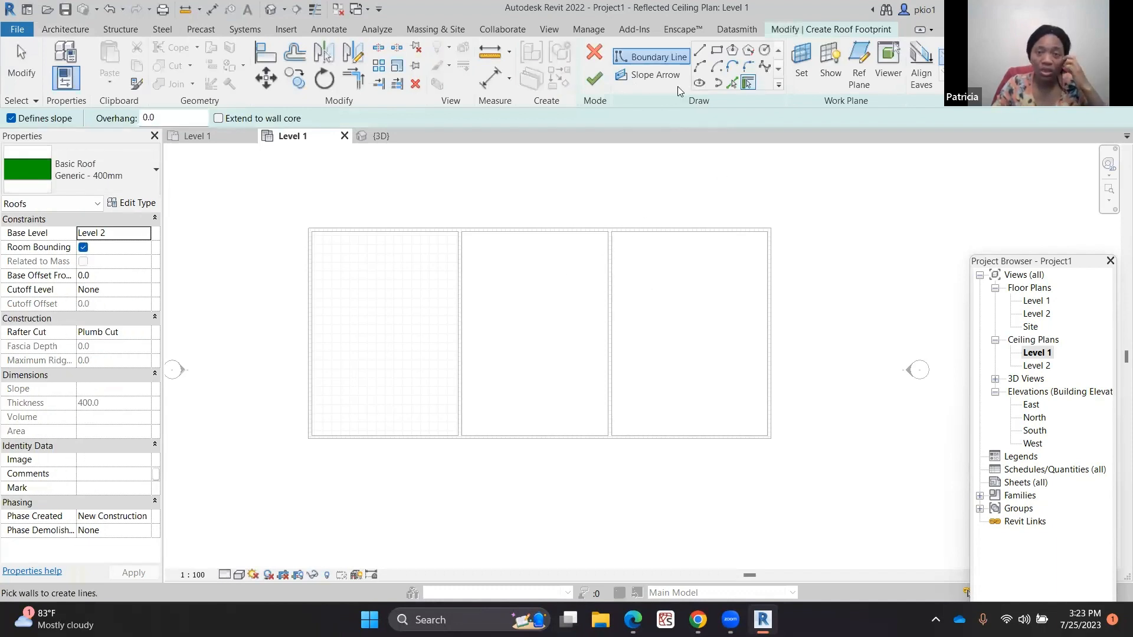
Sketch a rectangular roof footprint around the outer walls with a 600 mm offset
click(718, 52)
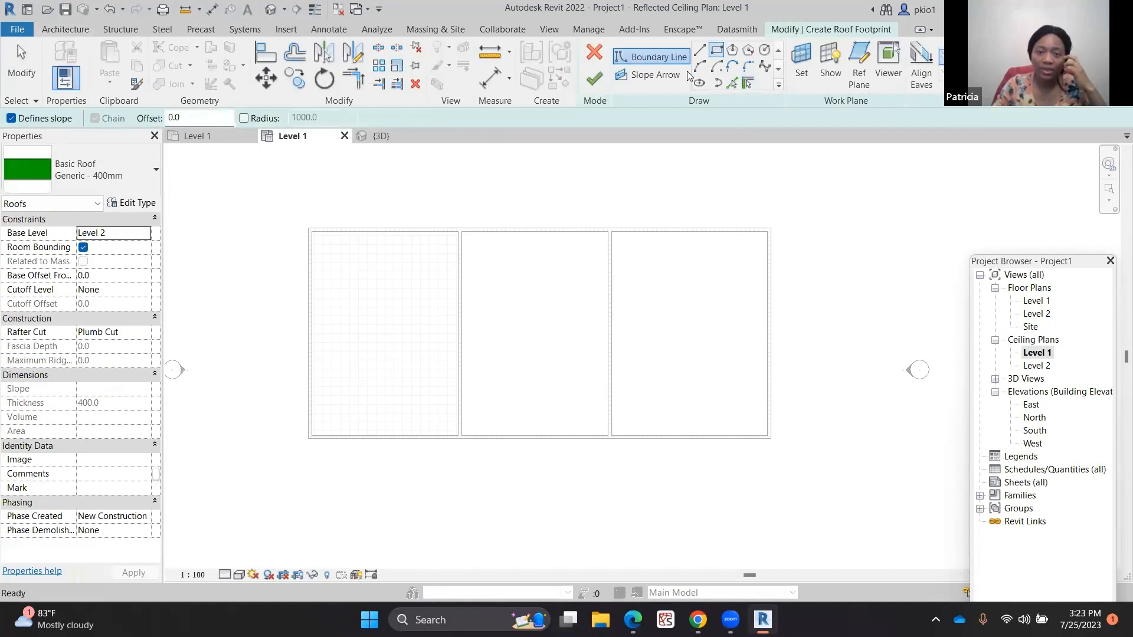
click(168, 117)
text(60)
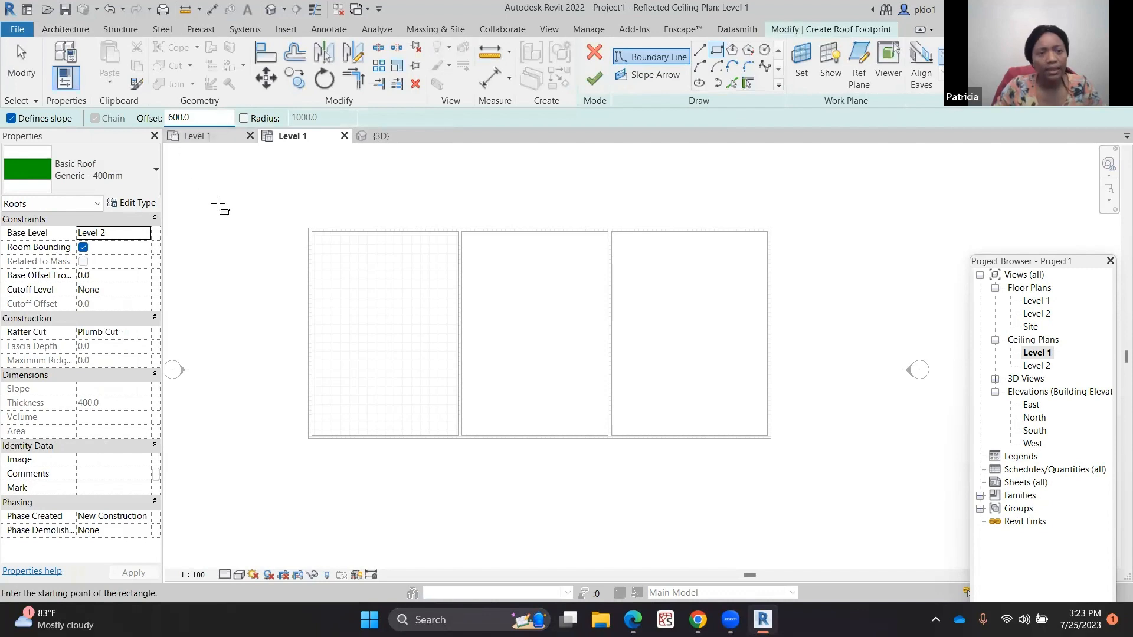
scroll(313, 236, up, 3)
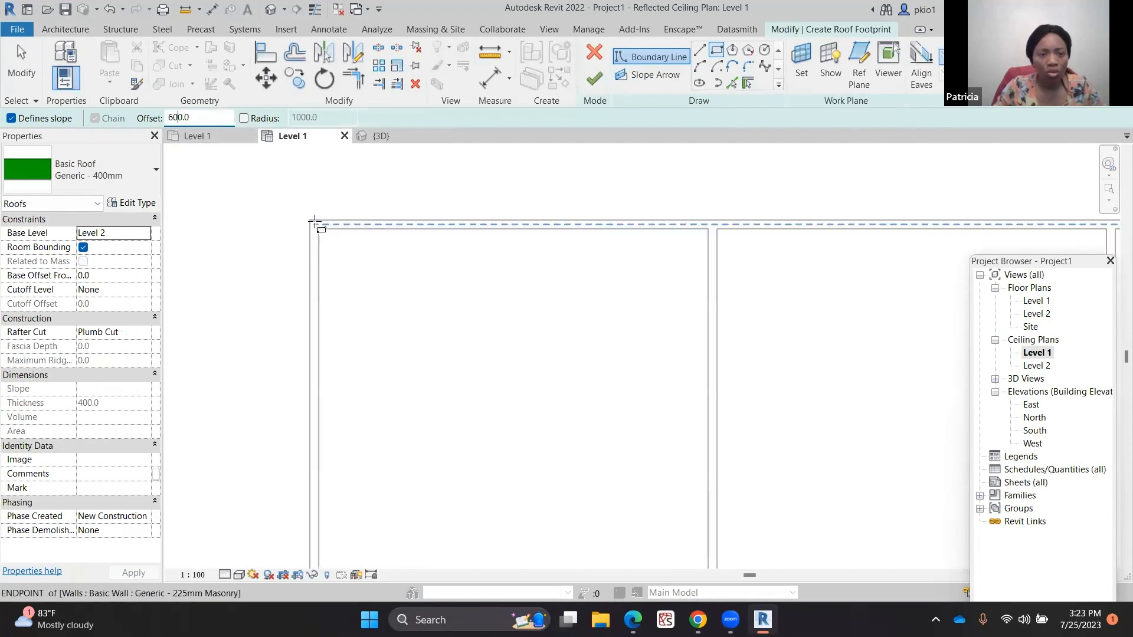
click(313, 224)
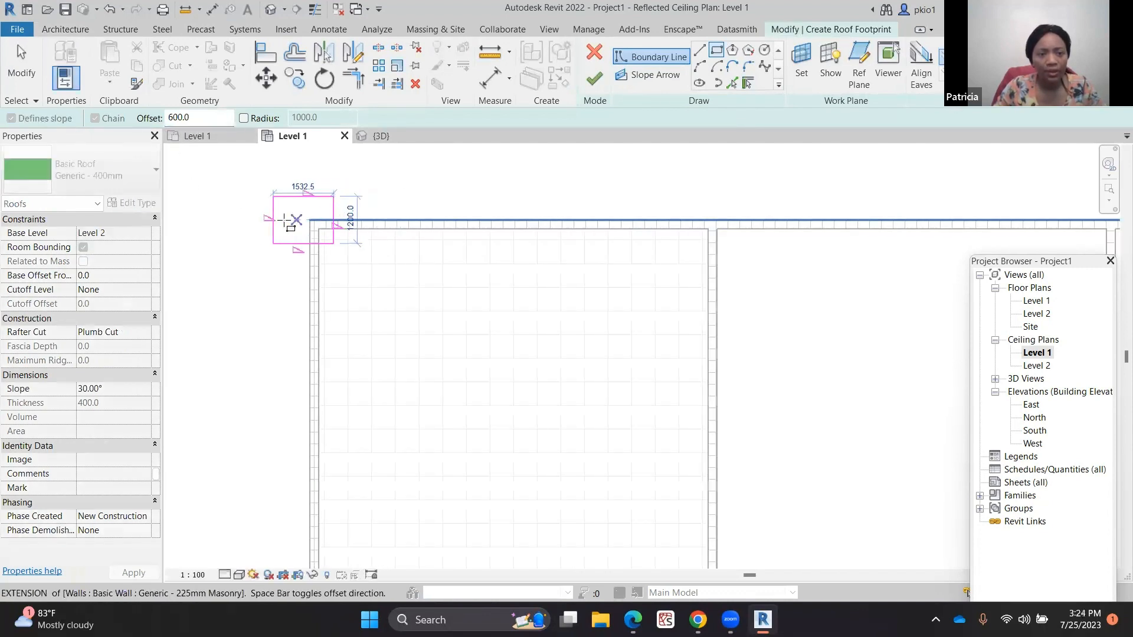
scroll(289, 217, down, 5)
click(554, 341)
scroll(557, 343, up, 5)
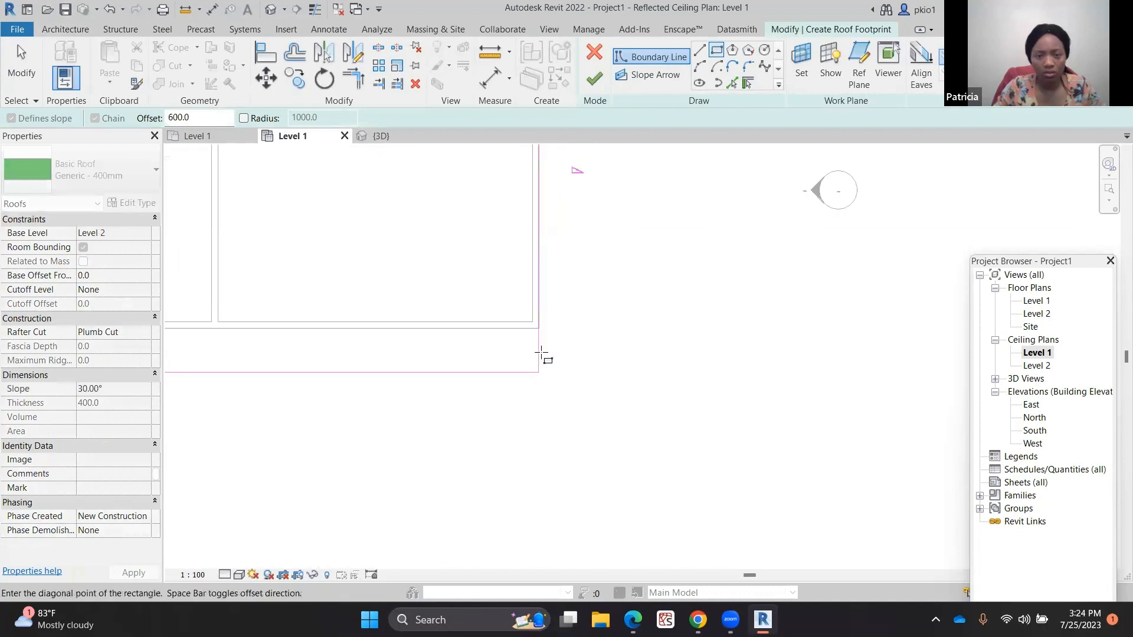
click(544, 332)
scroll(774, 384, down, 4)
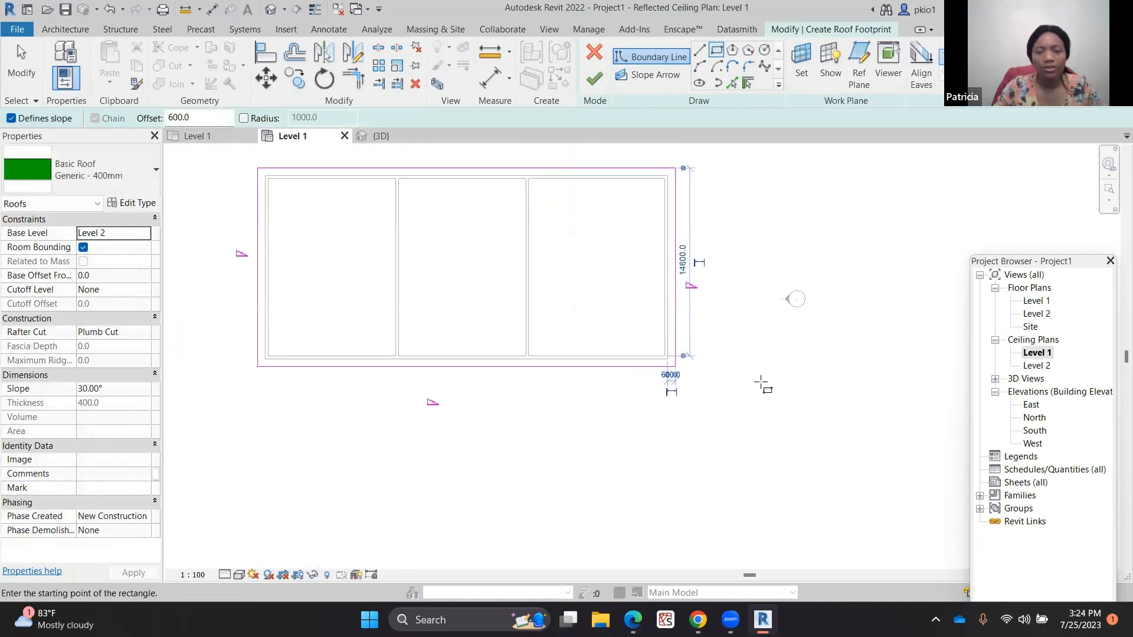
scroll(708, 325, up, 1)
scroll(332, 245, up, 1)
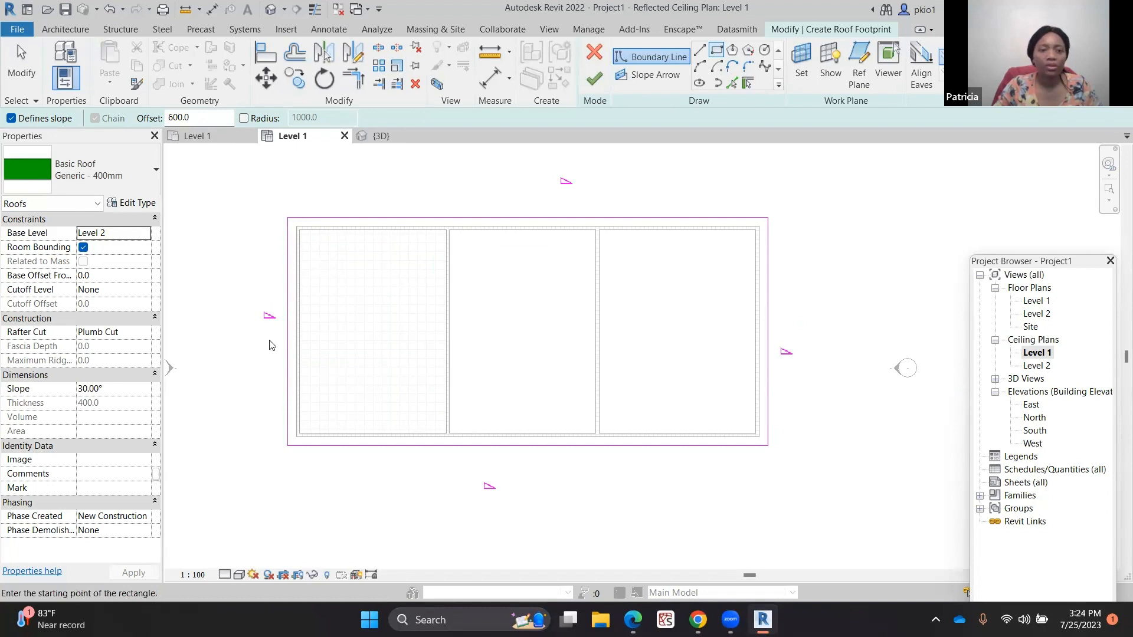
Remove the slope definition from the two short end edges of the roof footprint so only the long sides slope
key(Escape)
key(Escape)
click(289, 345)
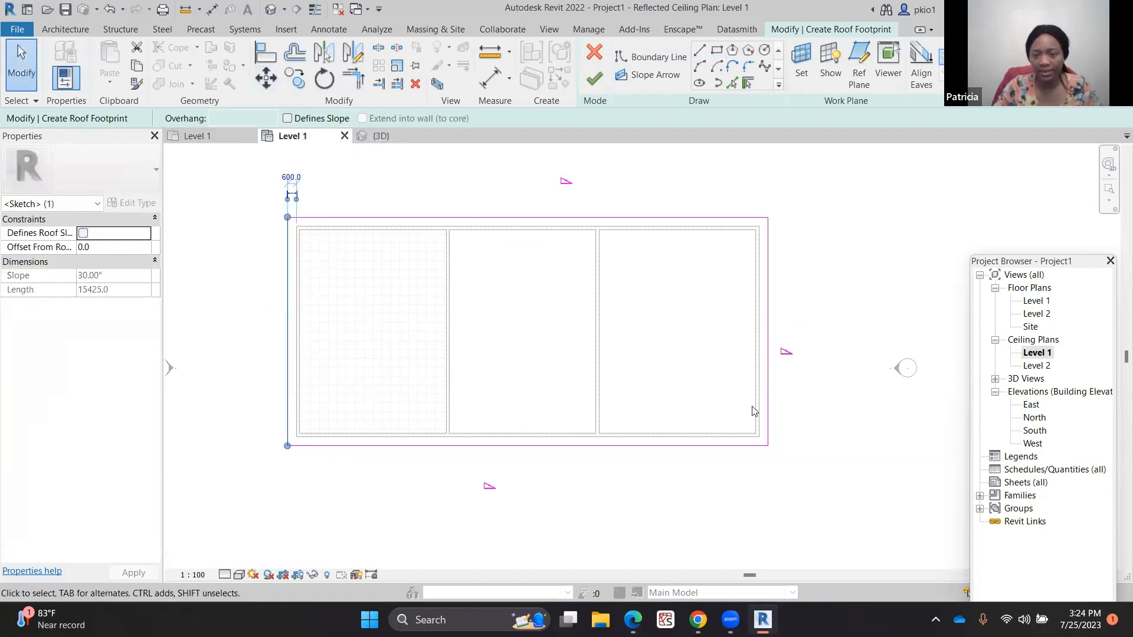
click(767, 396)
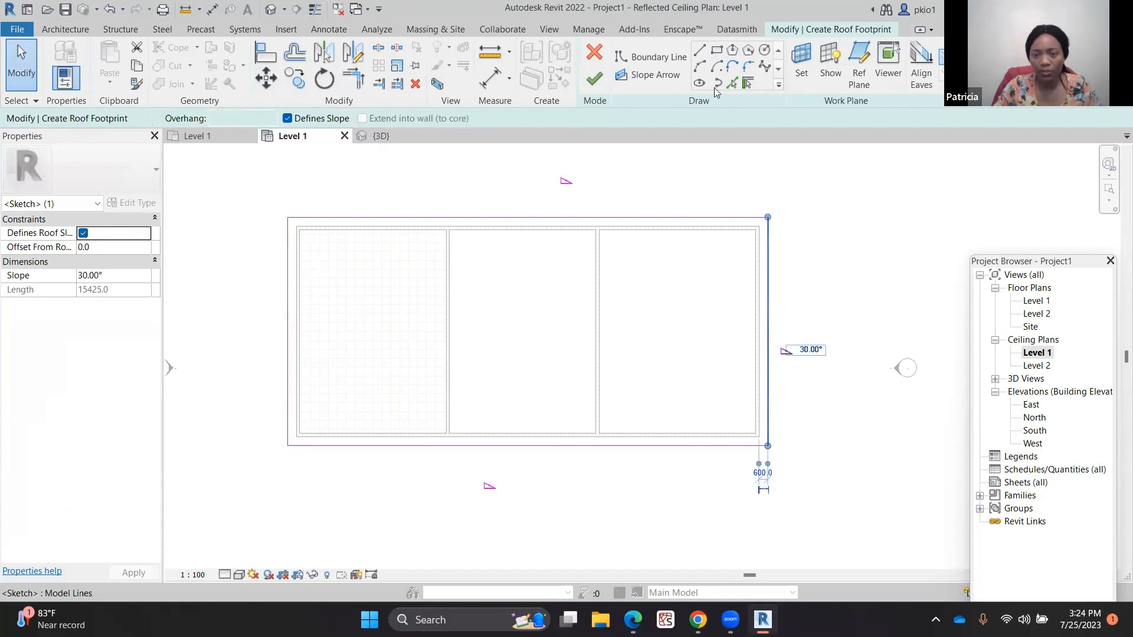
click(289, 119)
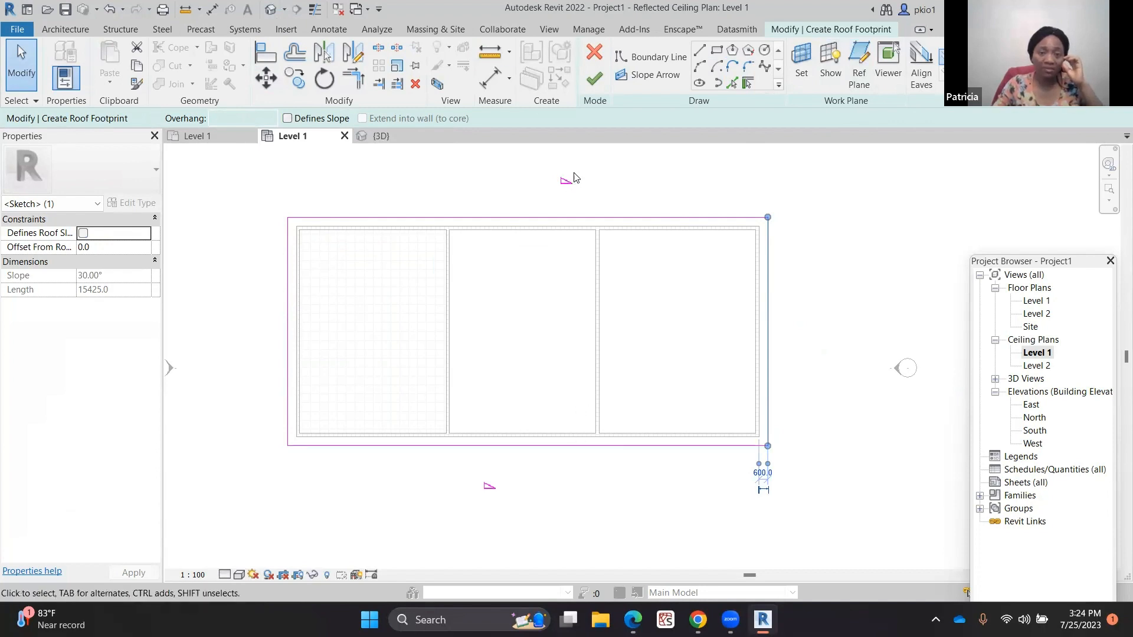
Finish the roof, attach the highlighted walls to it, and inspect the result in the 3D view
click(594, 78)
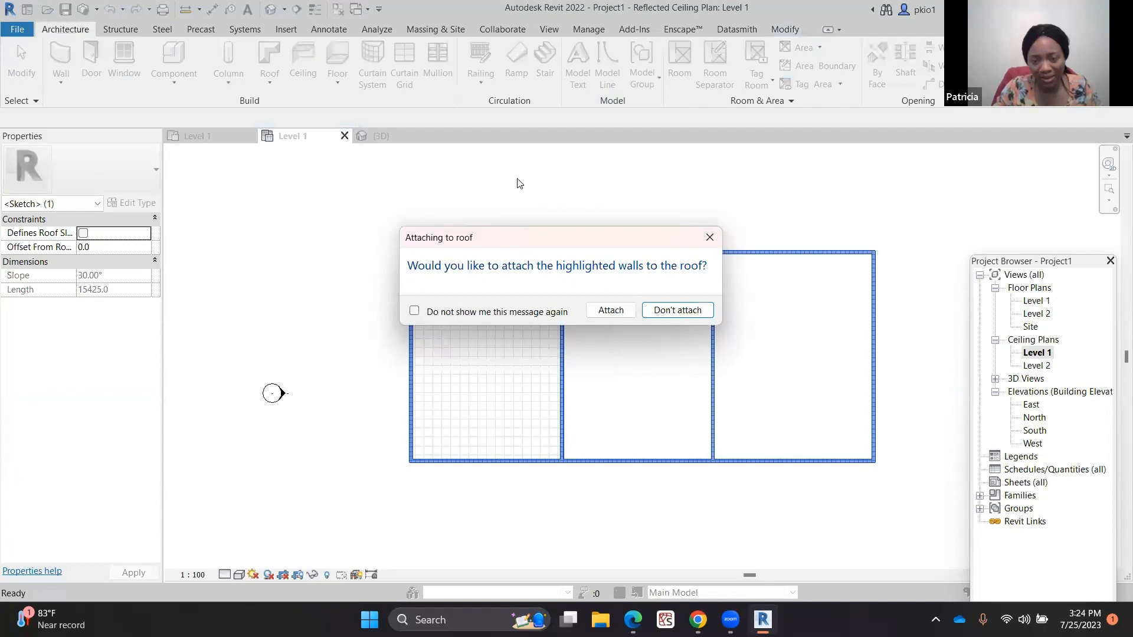
click(600, 312)
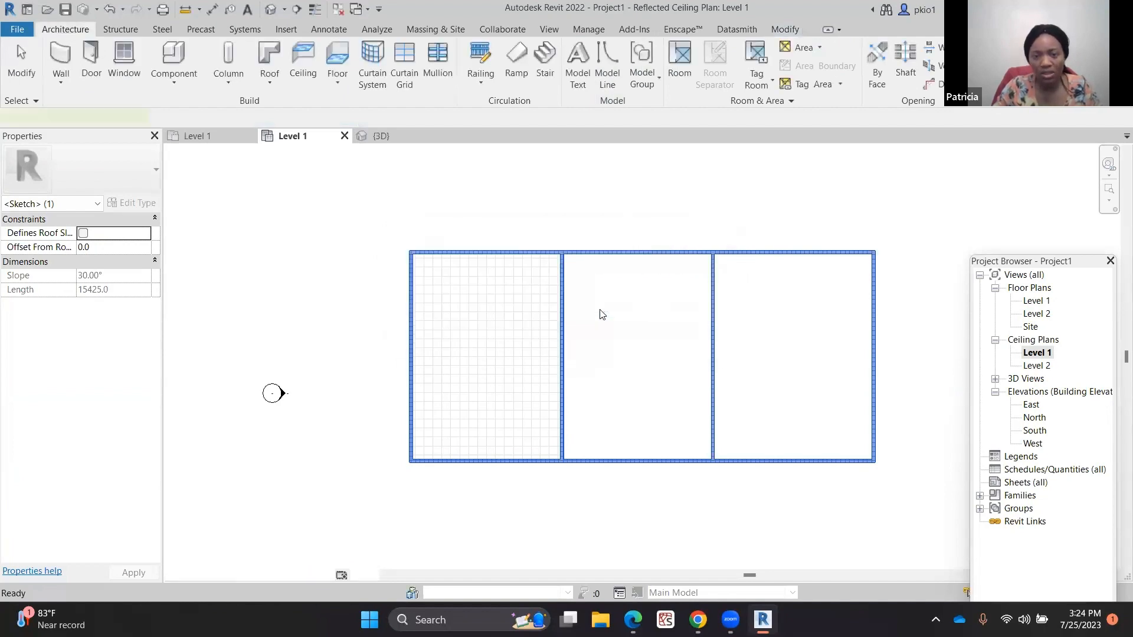
click(392, 134)
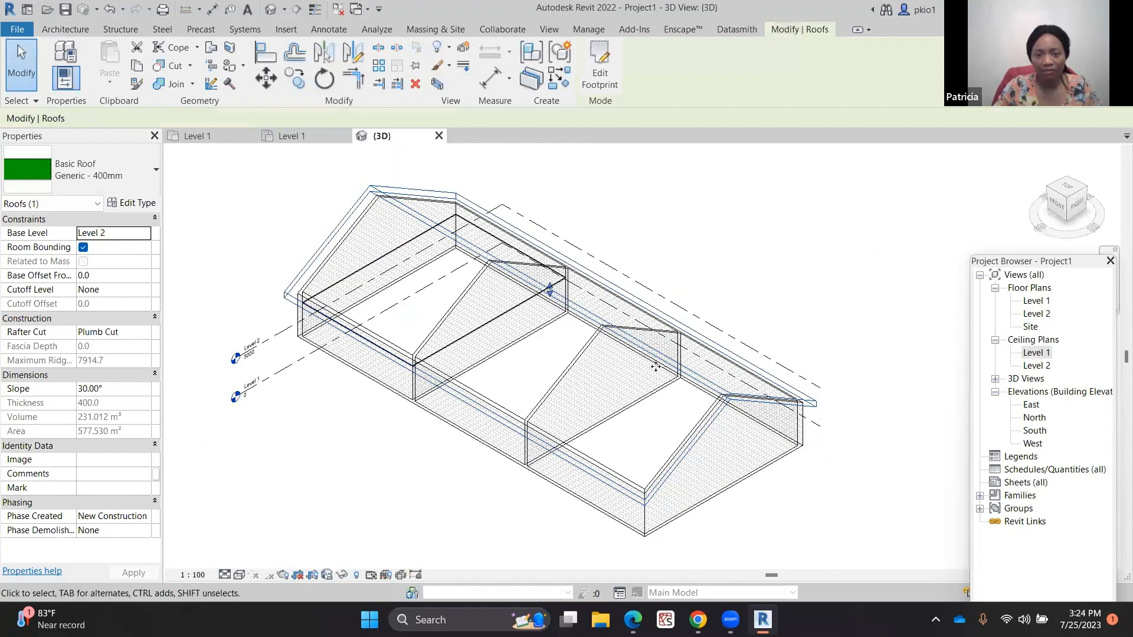
click(676, 246)
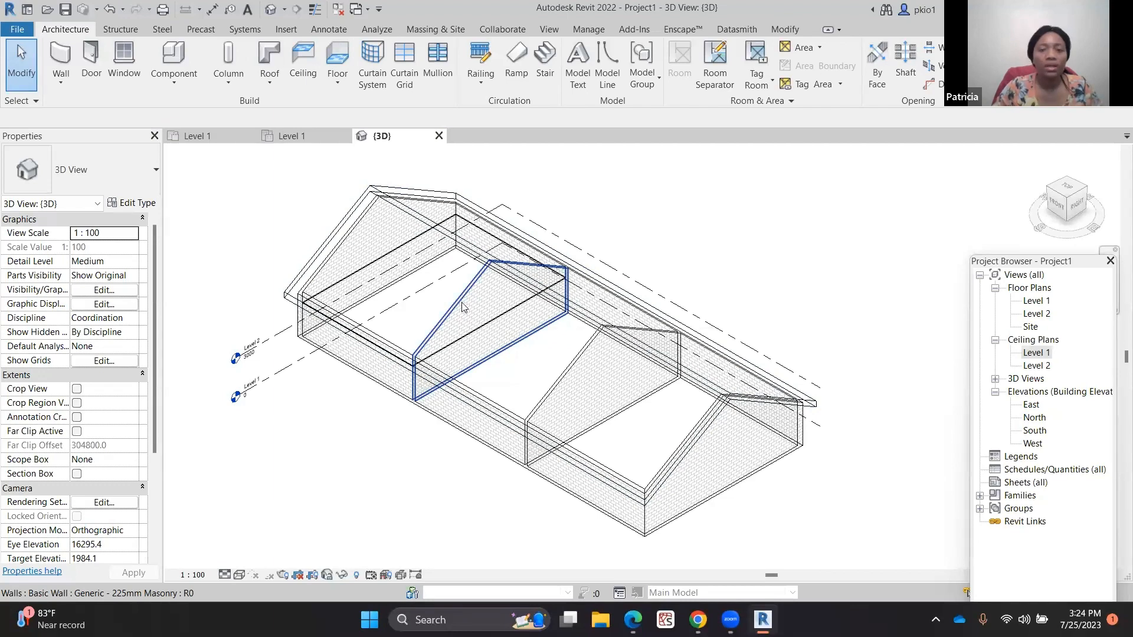
click(284, 136)
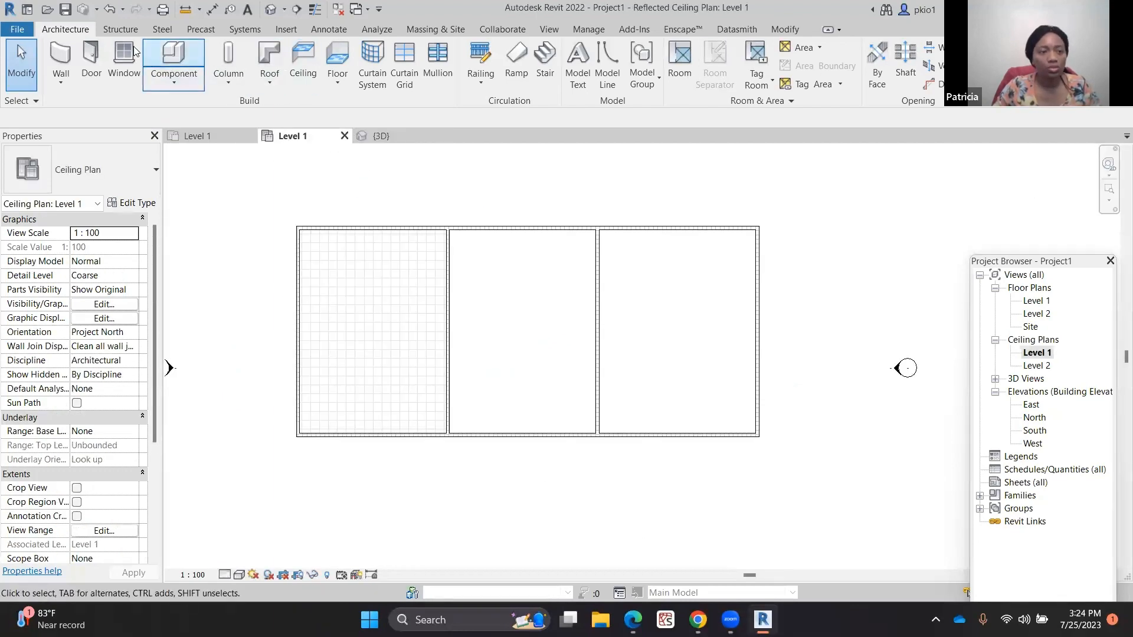
Start a sketched ceiling on Level 1 and draw a rectangular boundary over the upper part of the middle room
click(334, 59)
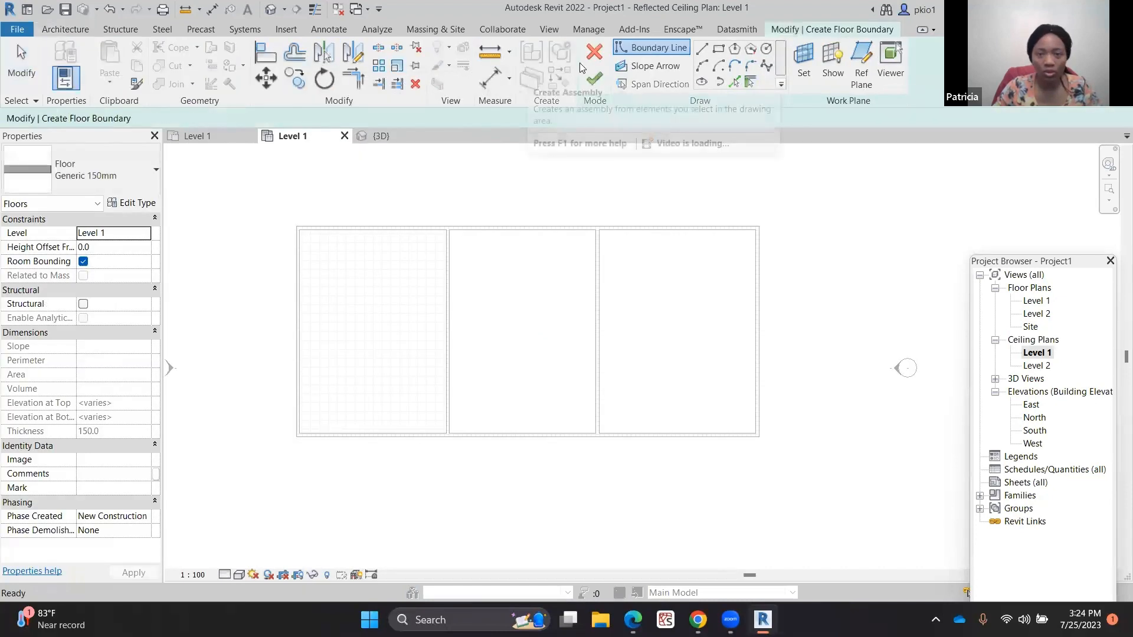
click(593, 54)
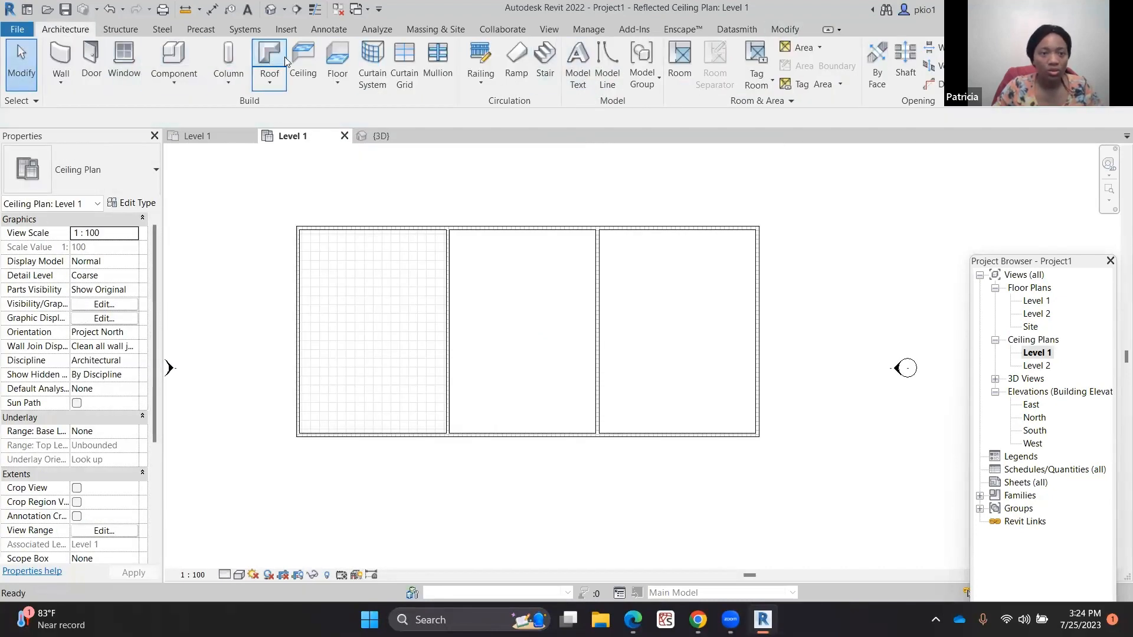
click(302, 59)
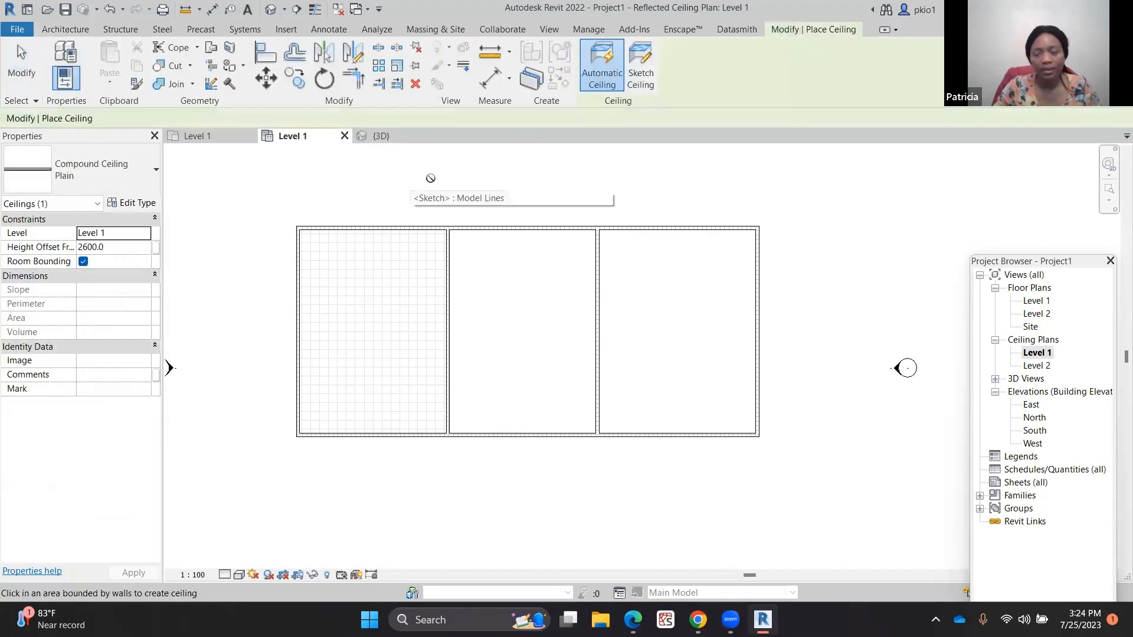
click(642, 63)
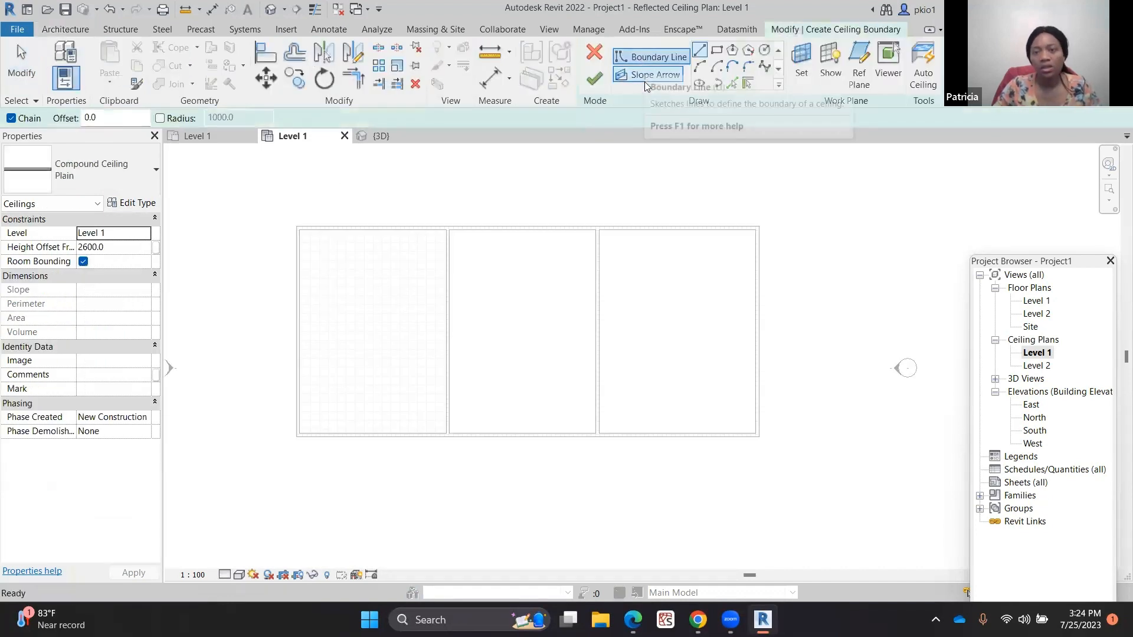
click(718, 51)
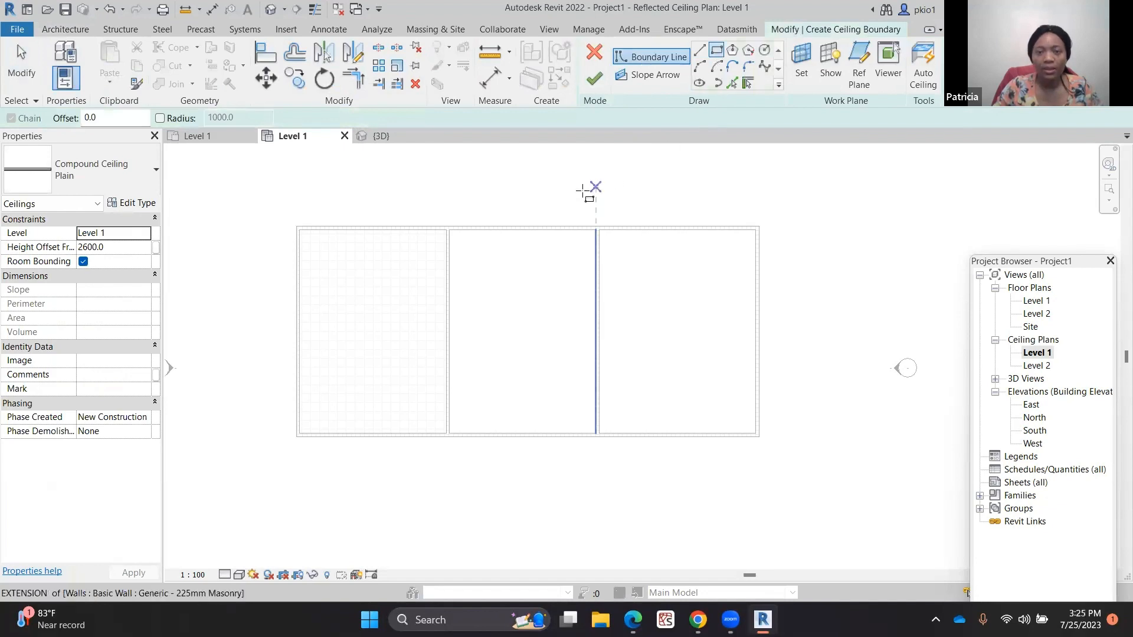
scroll(463, 258, up, 2)
scroll(427, 218, up, 1)
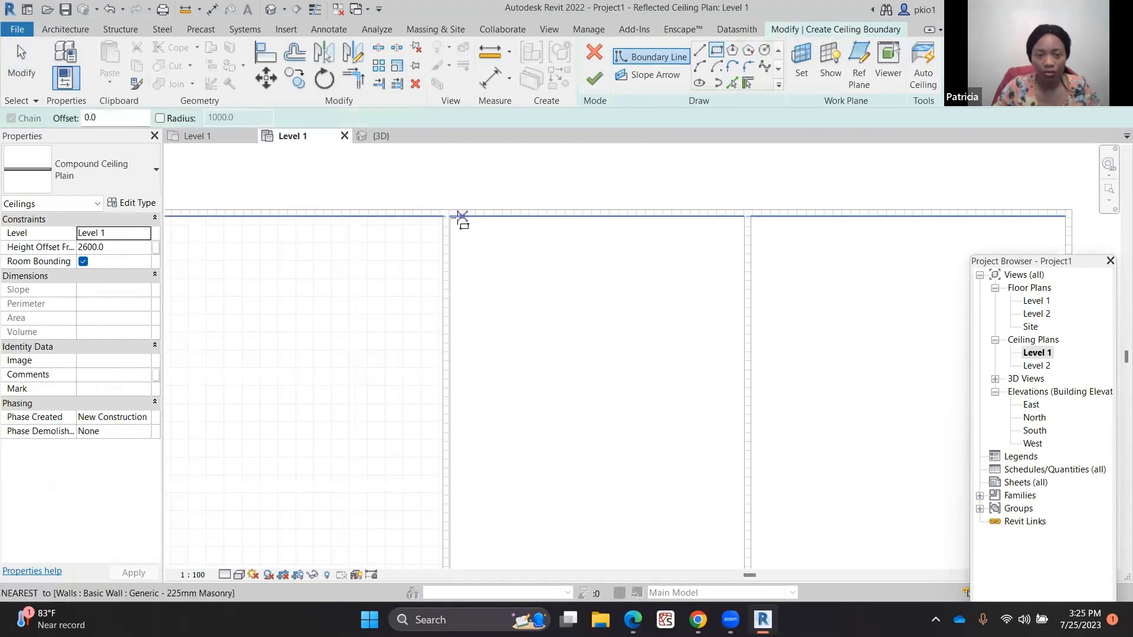
click(450, 216)
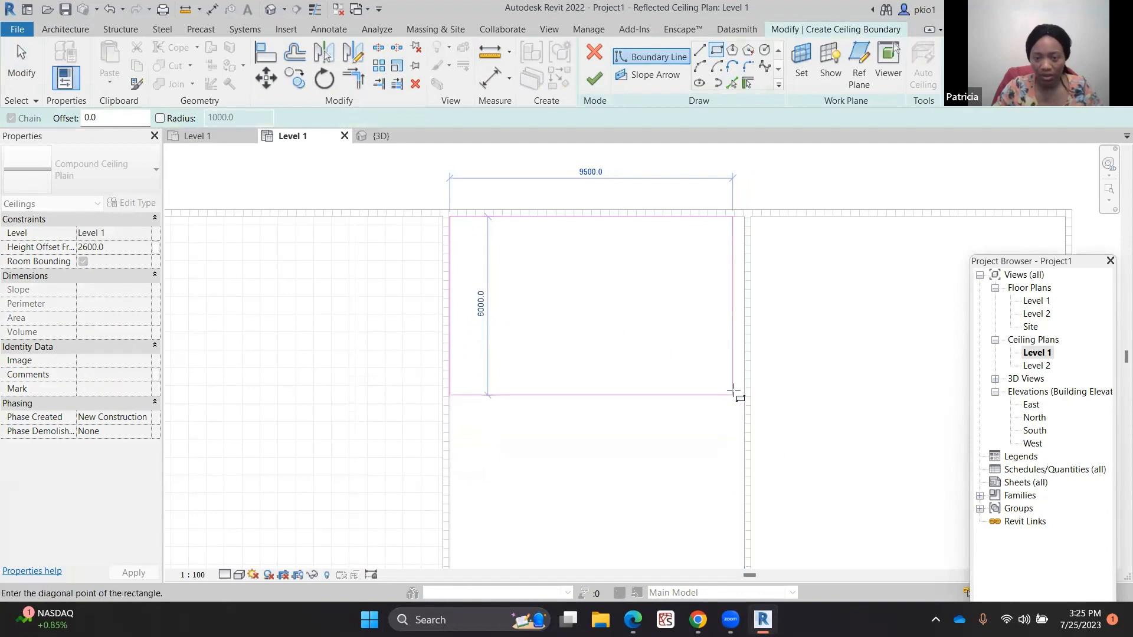
scroll(735, 401, down, 2)
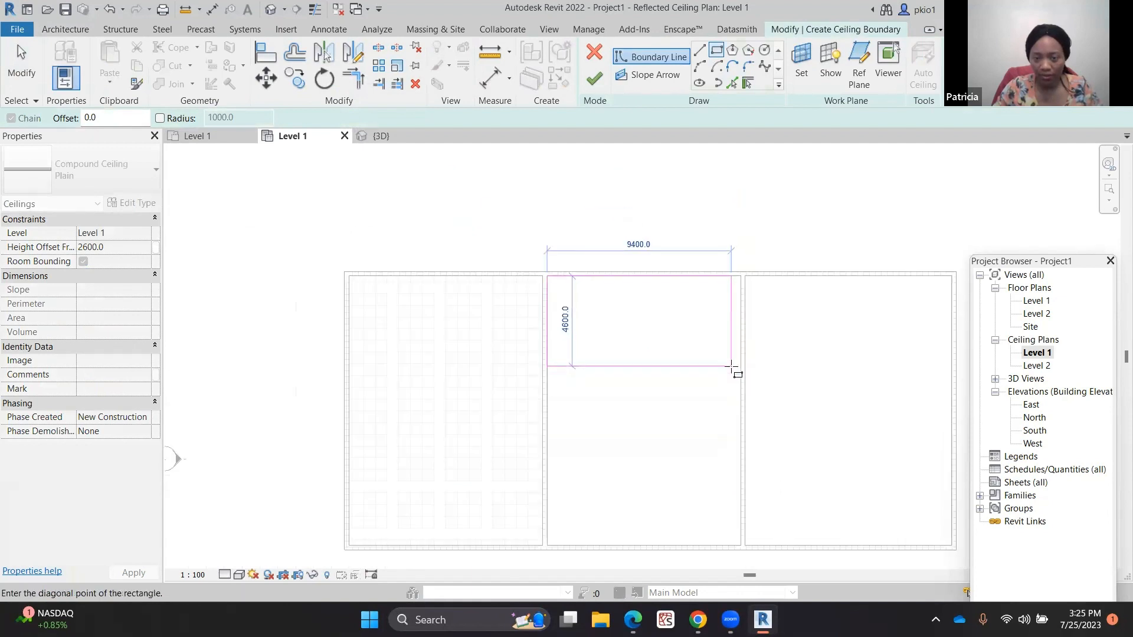
click(741, 424)
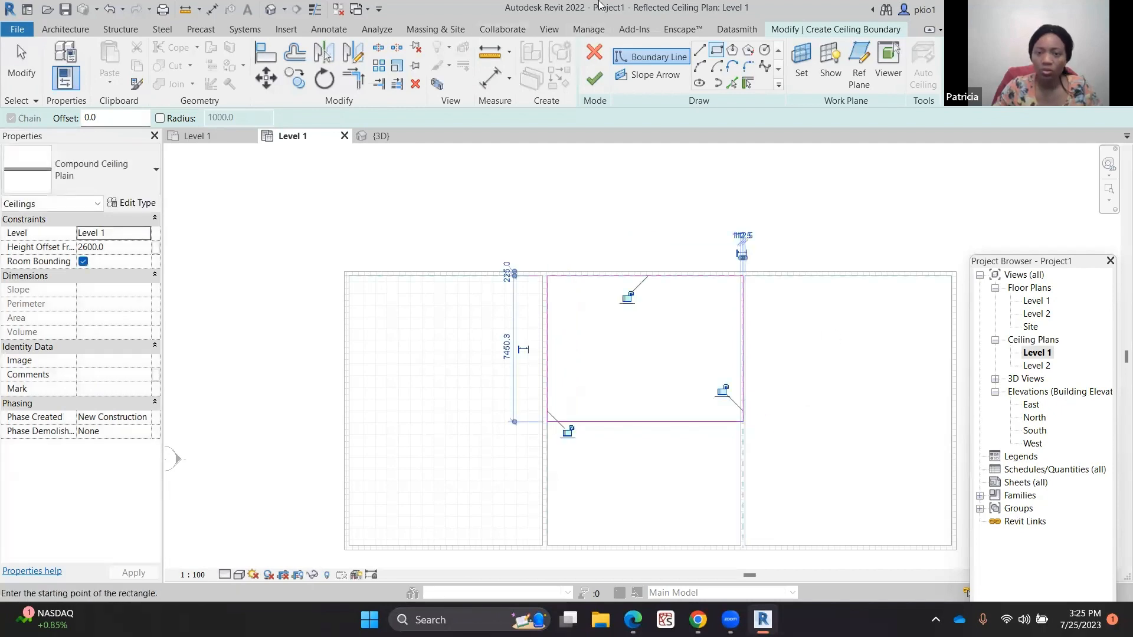
click(699, 51)
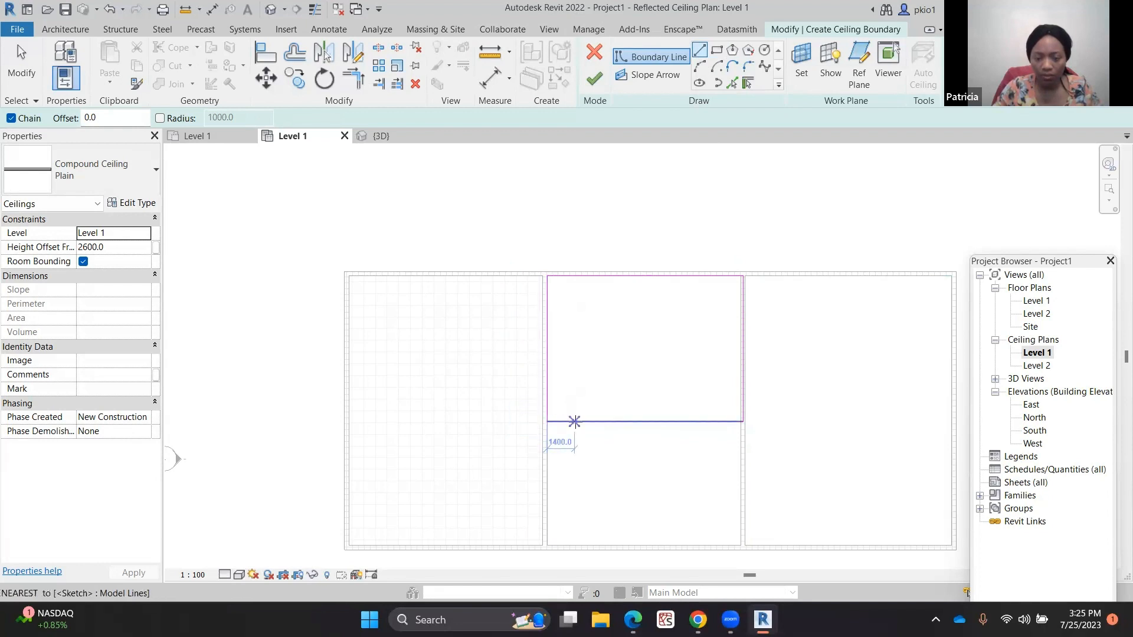
scroll(574, 422, up, 5)
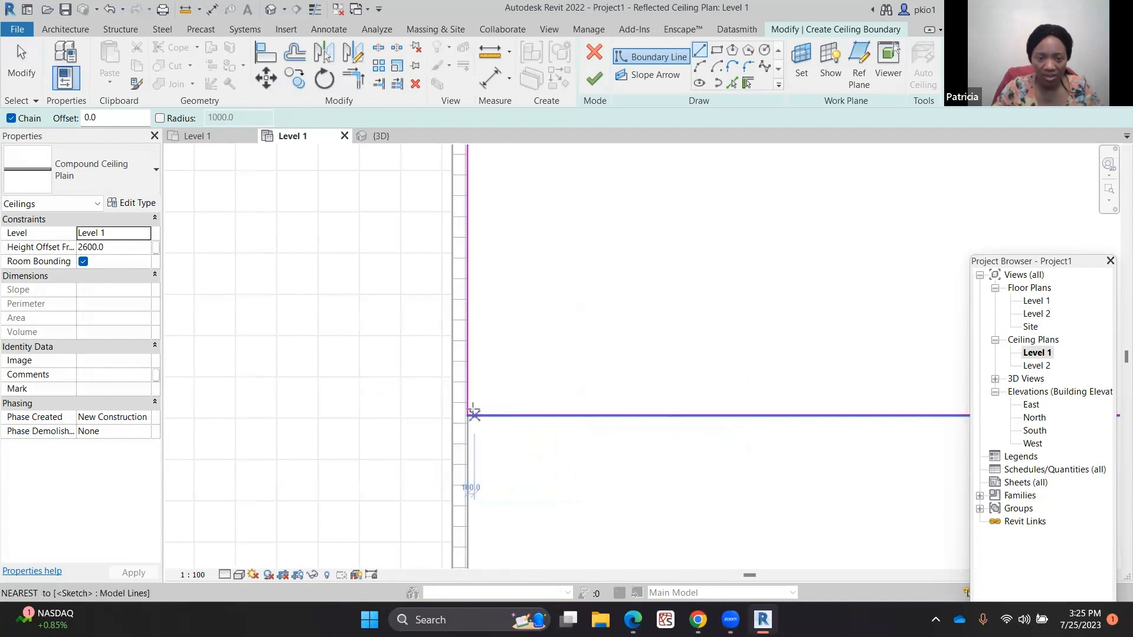
click(473, 413)
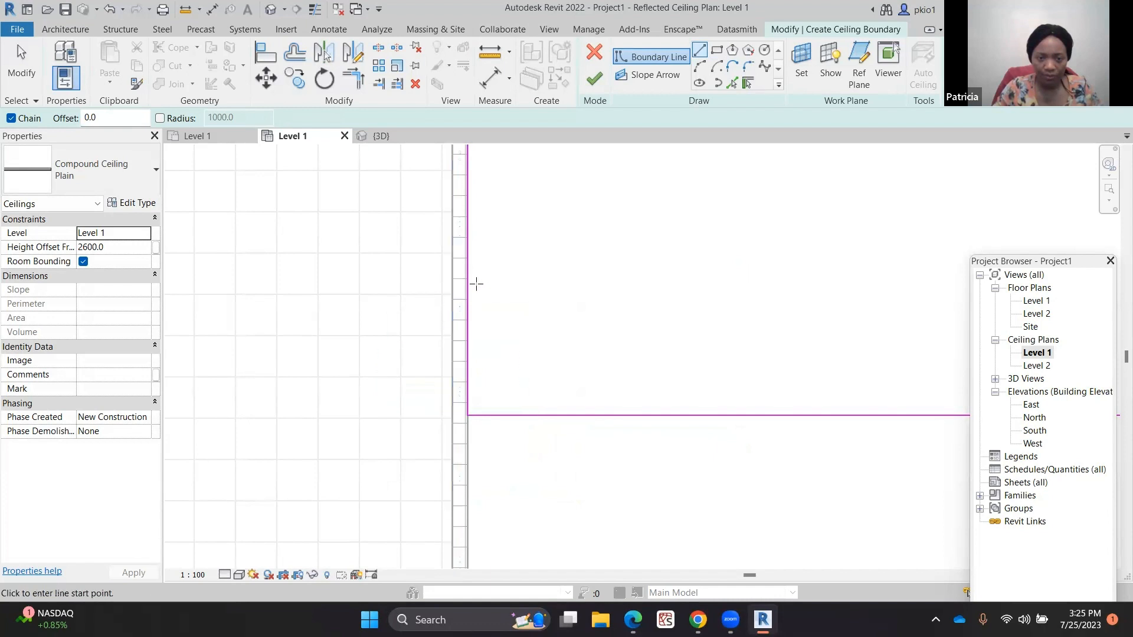
scroll(348, 327, down, 5)
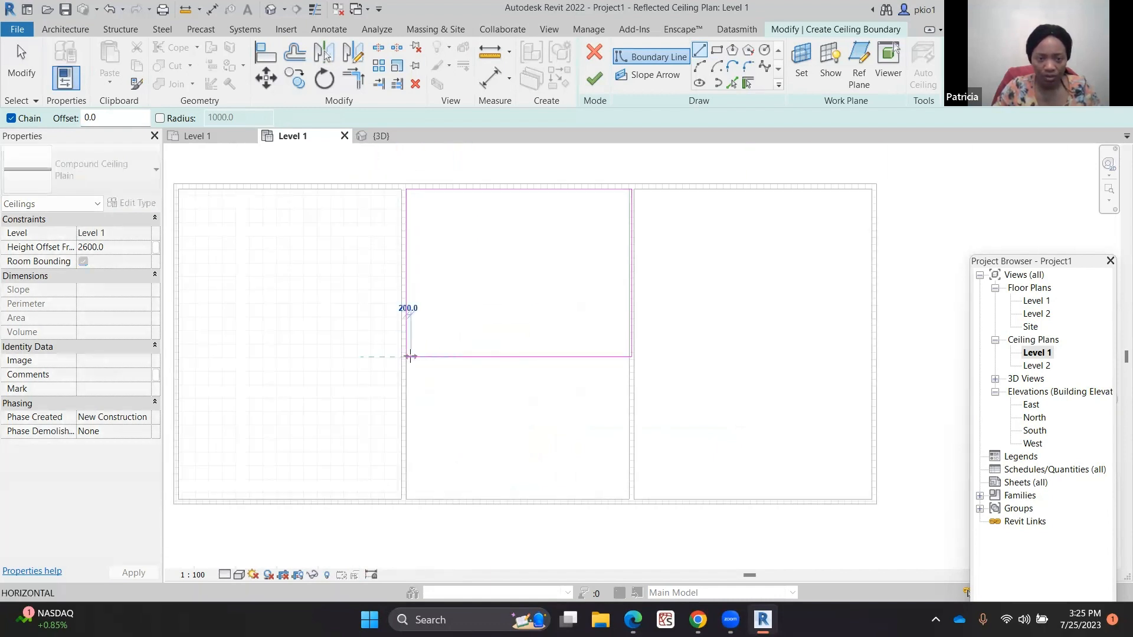
key(Escape)
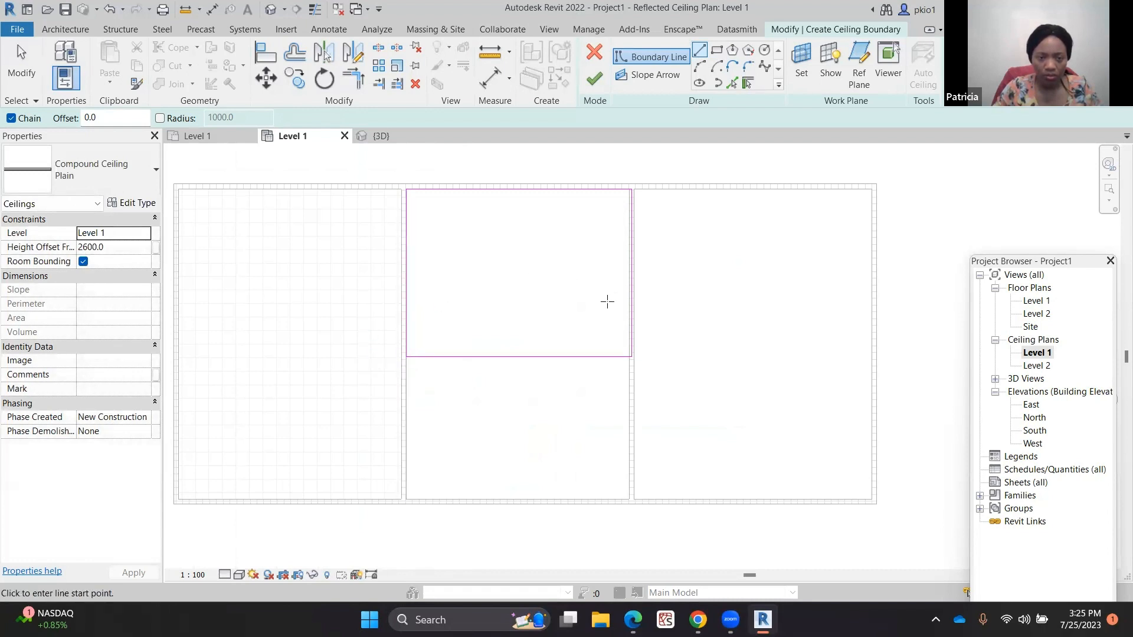
scroll(607, 301, down, 2)
click(762, 326)
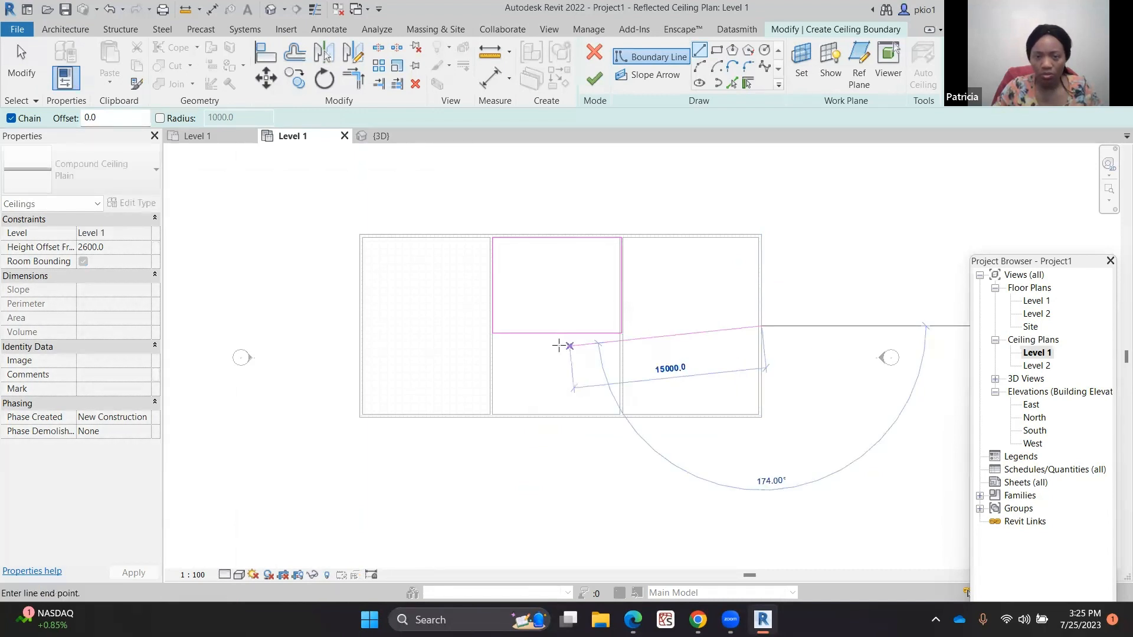
click(488, 331)
key(Escape)
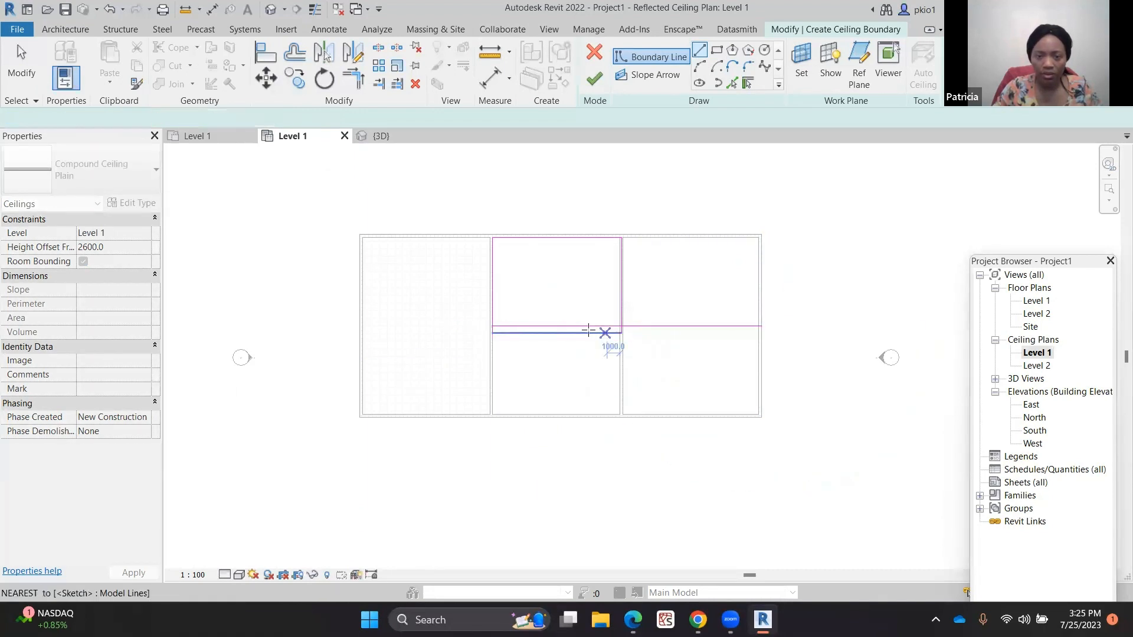
scroll(577, 332, up, 3)
key(Escape)
click(546, 336)
key(Delete)
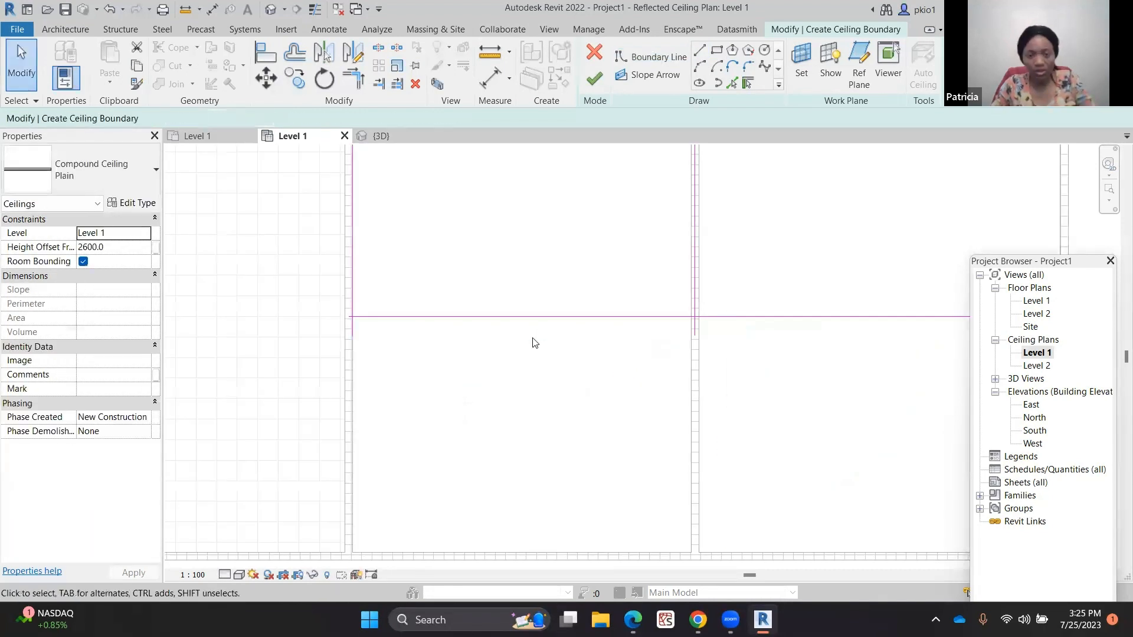
Trim the ceiling boundary lines at both lower corners of the rectangle
click(349, 79)
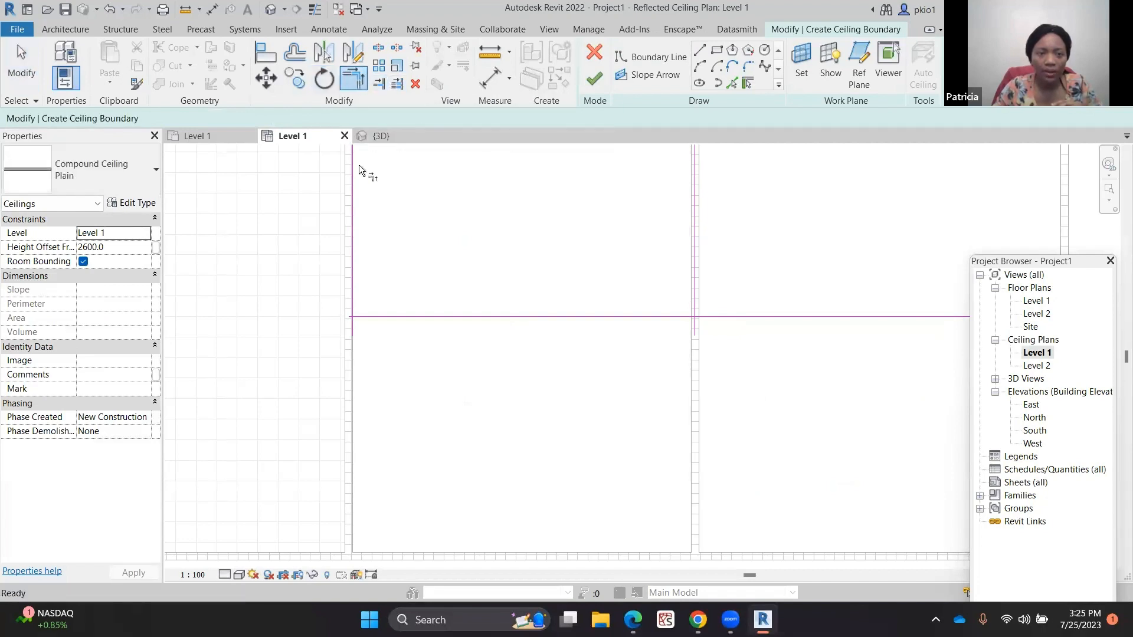
click(350, 278)
click(373, 317)
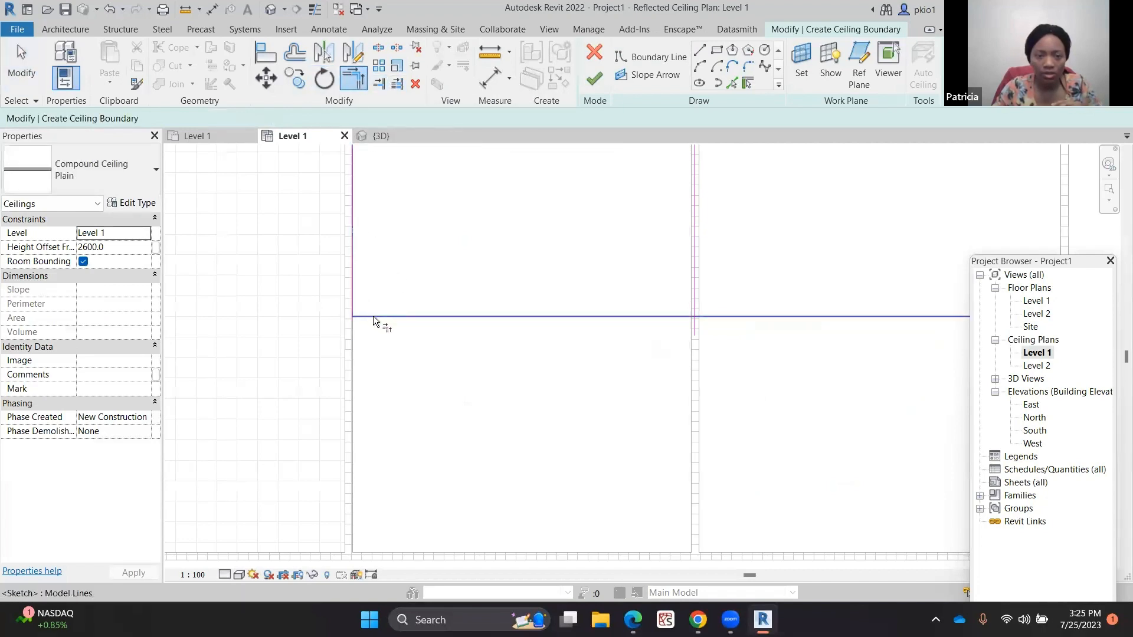
click(609, 314)
click(693, 282)
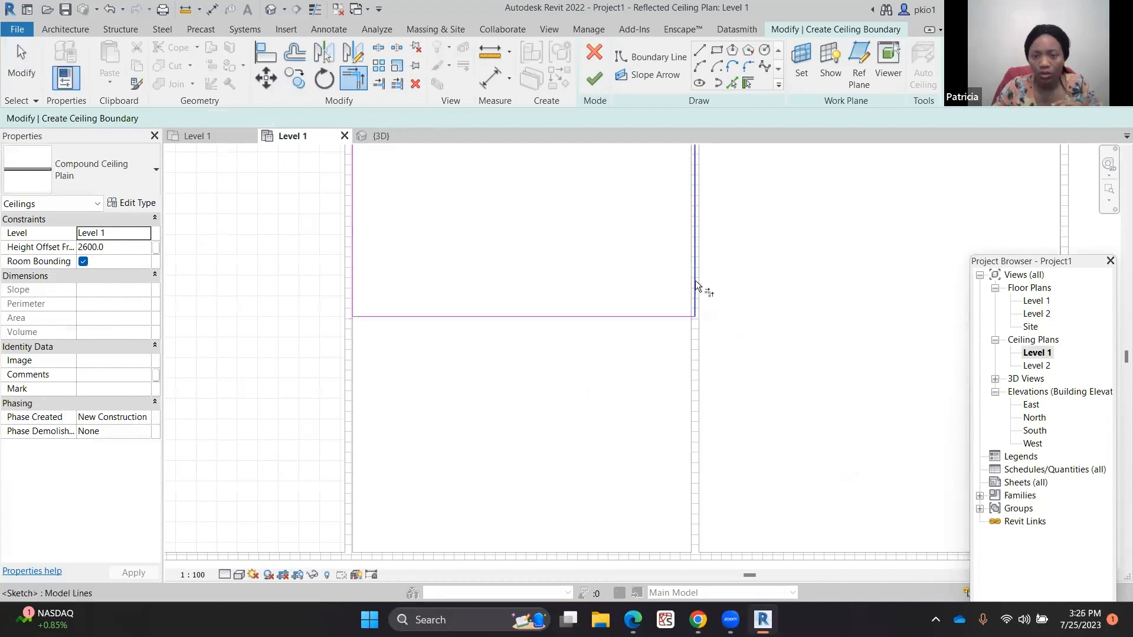
scroll(481, 352, down, 3)
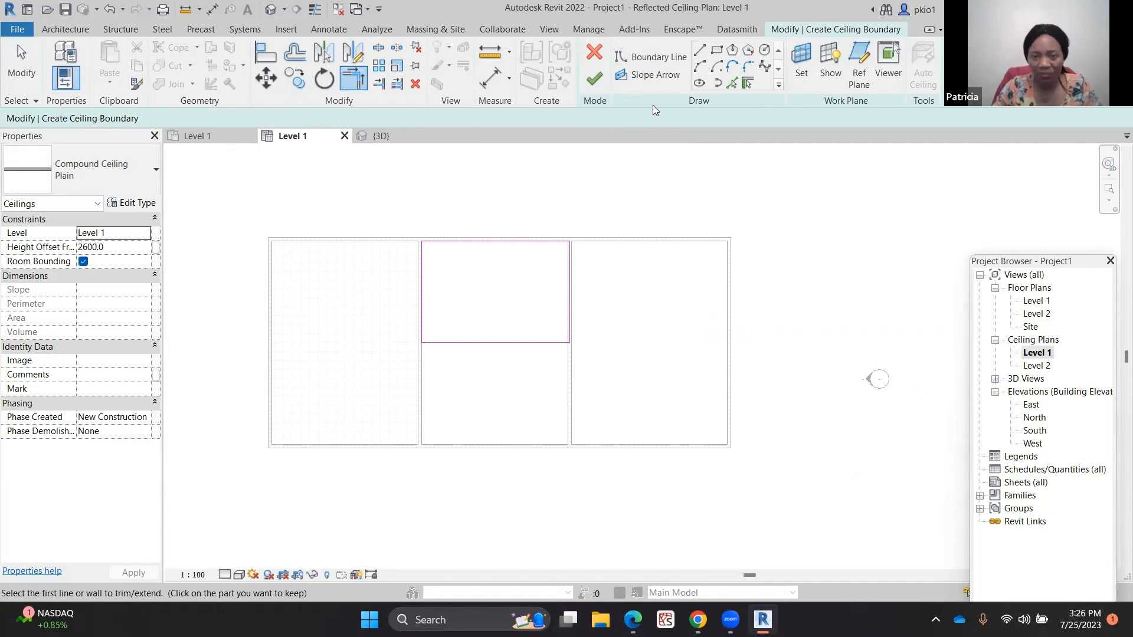
Draw a slope arrow from the middle of the ceiling boundary's top edge down to its lower edge
click(650, 76)
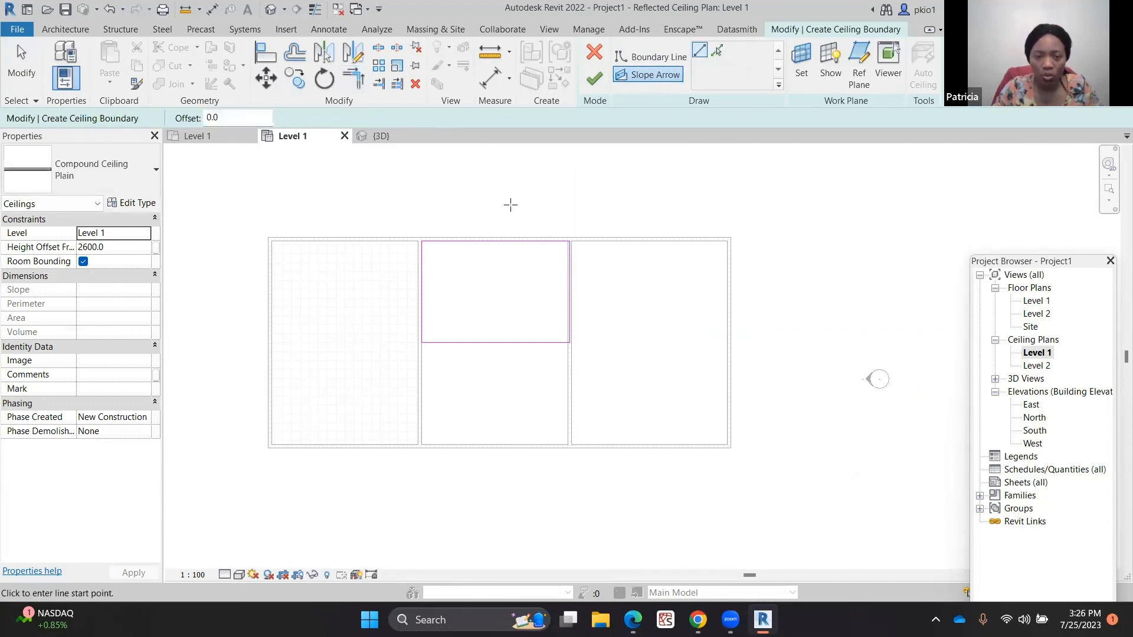
click(493, 241)
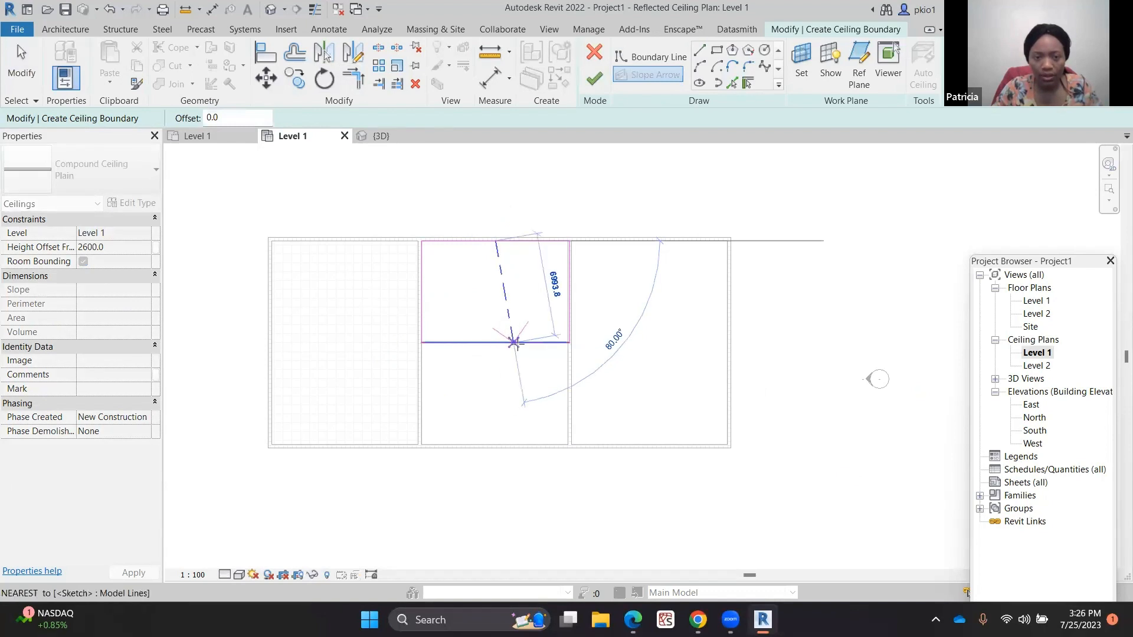
click(496, 342)
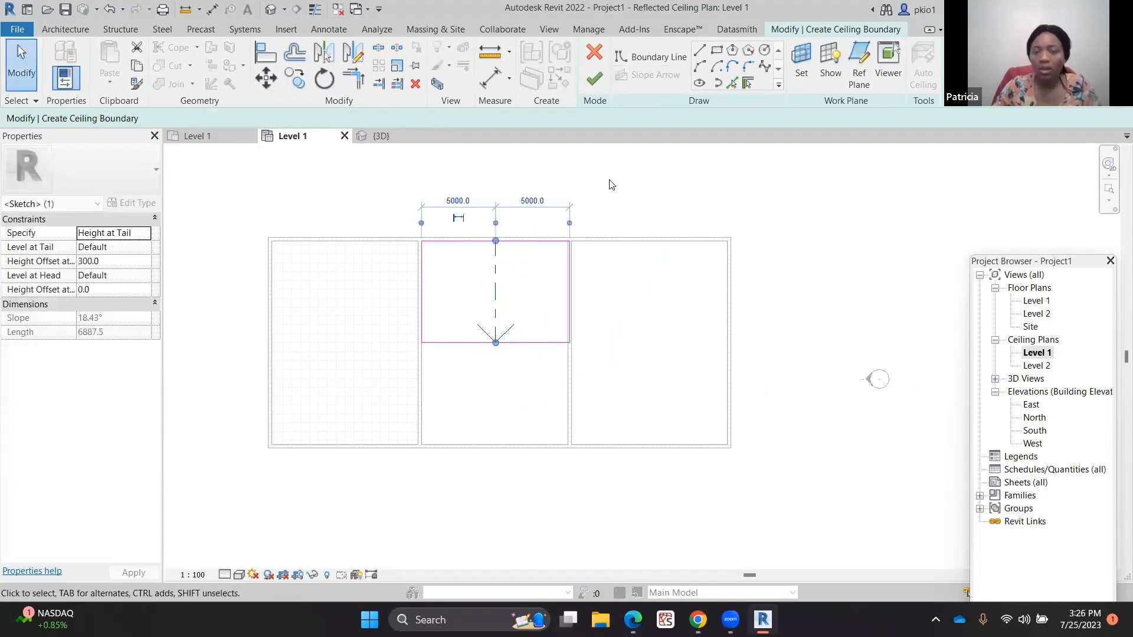
Set the slope arrow to specify by Slope at 30°, then finish the sloped ceiling
click(107, 236)
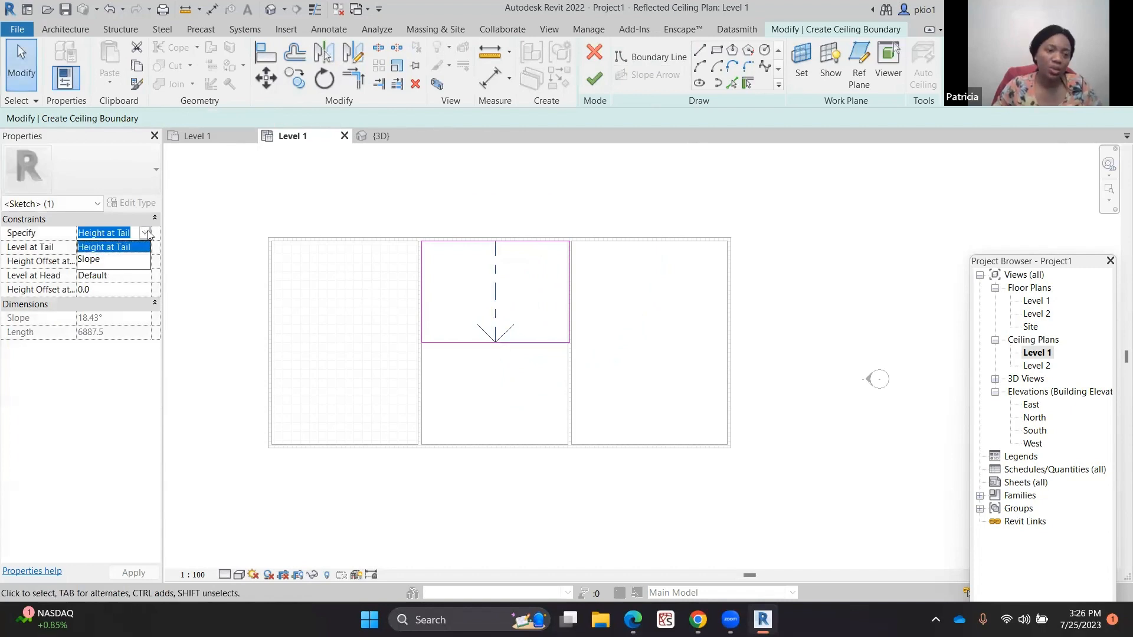
click(92, 260)
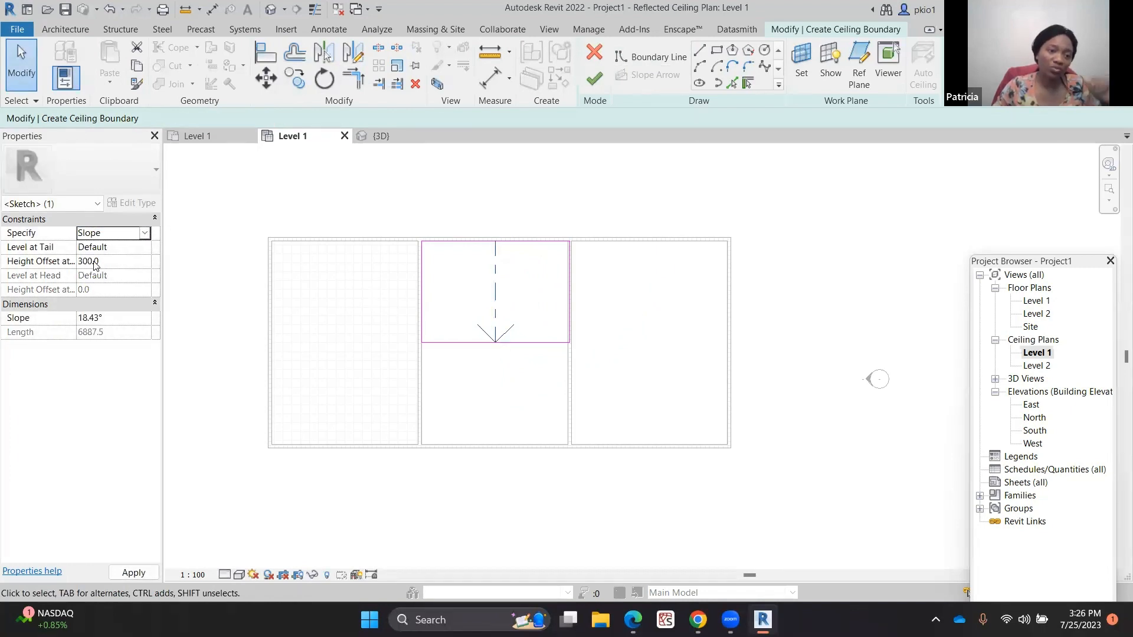
click(99, 319)
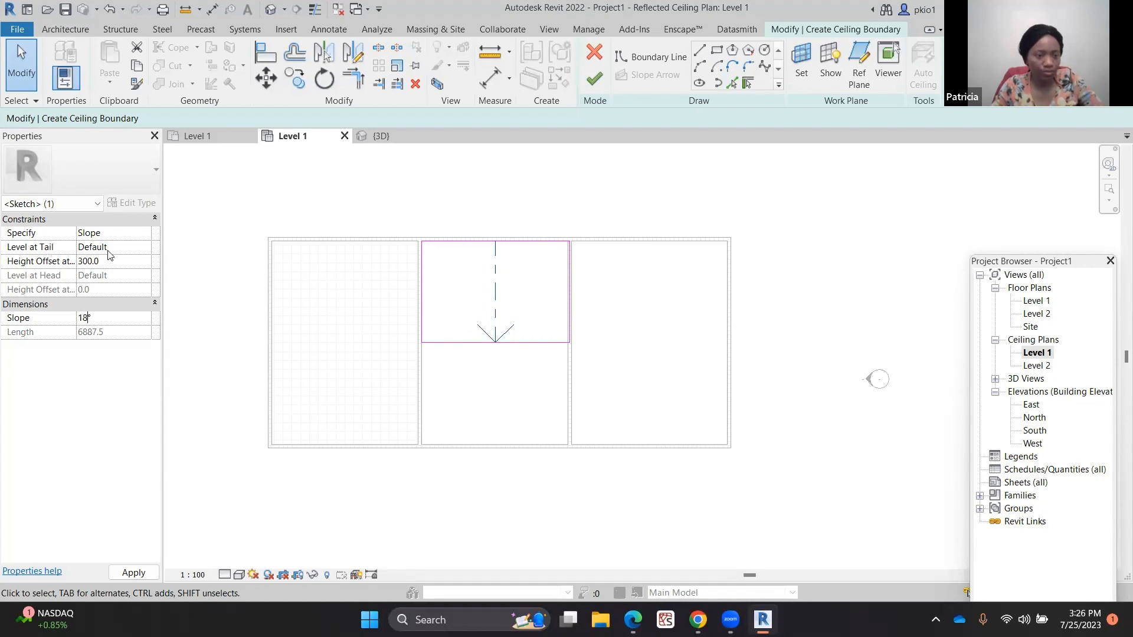
key(BackSpace)
text(30)
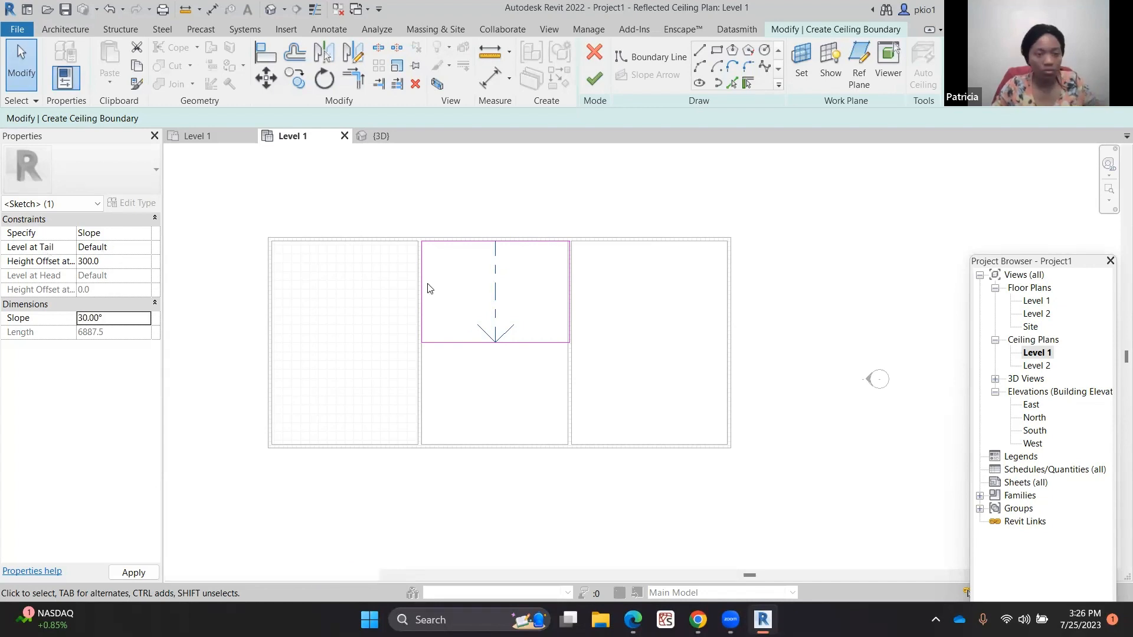
click(594, 78)
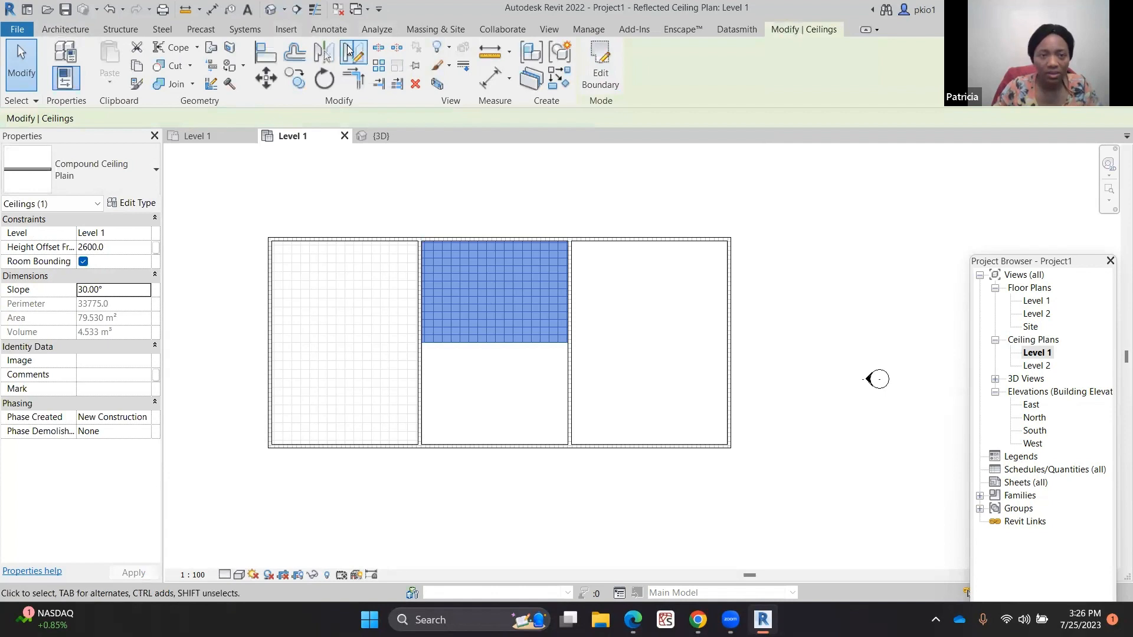
Mirror a copy of the sloped ceiling about its lower edge into the lower half of the middle room, and check it in 3D
key(r)
key(o)
scroll(418, 341, up, 5)
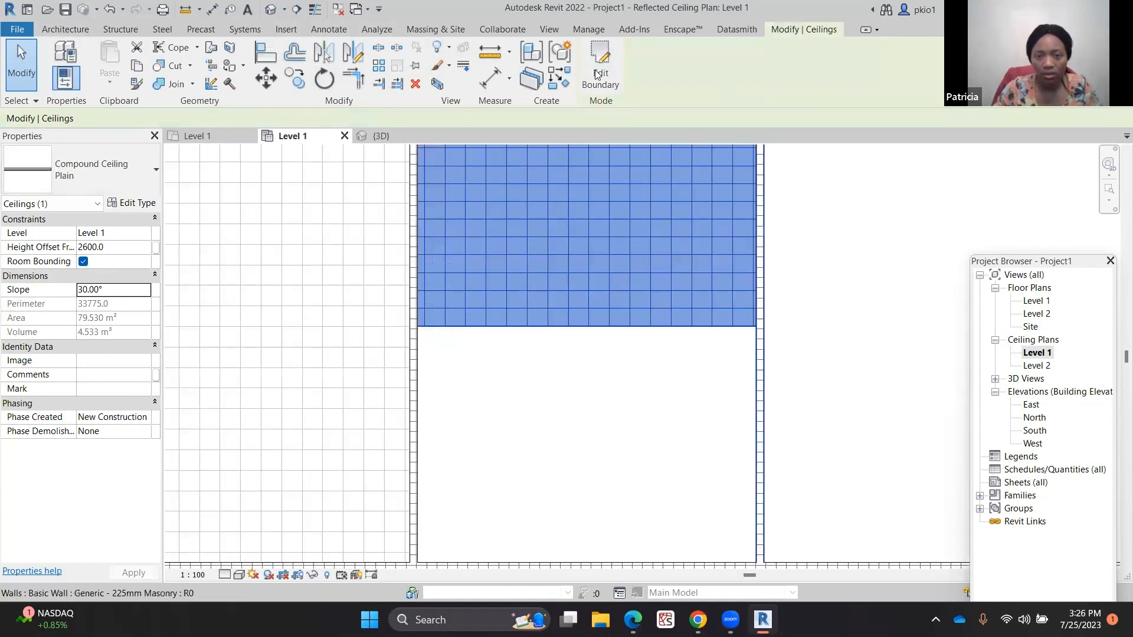
click(358, 56)
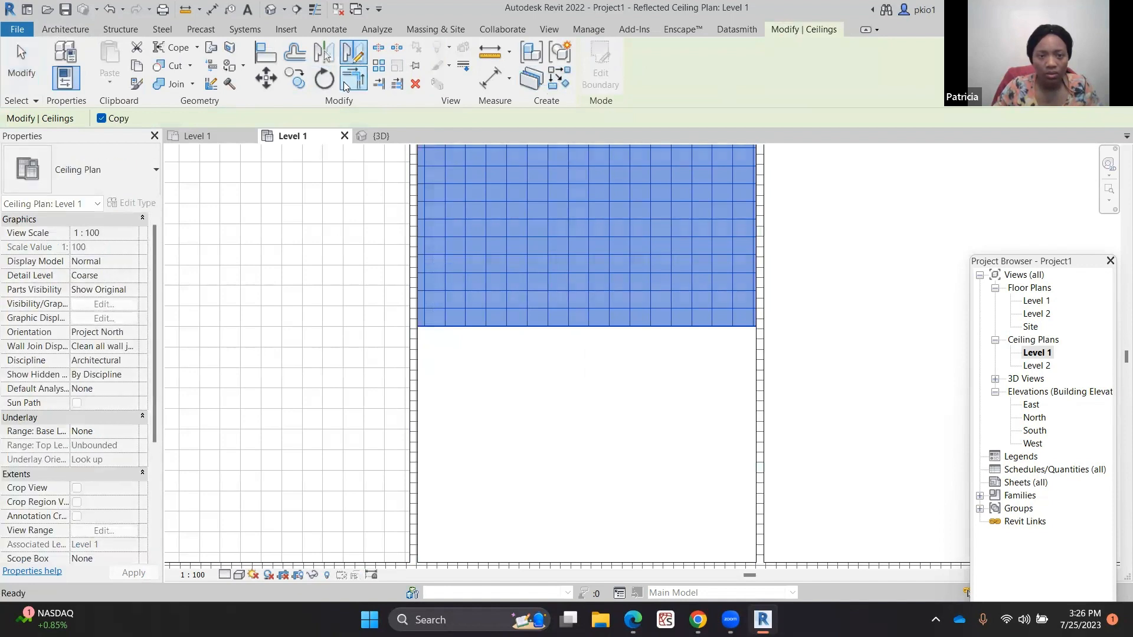
click(418, 328)
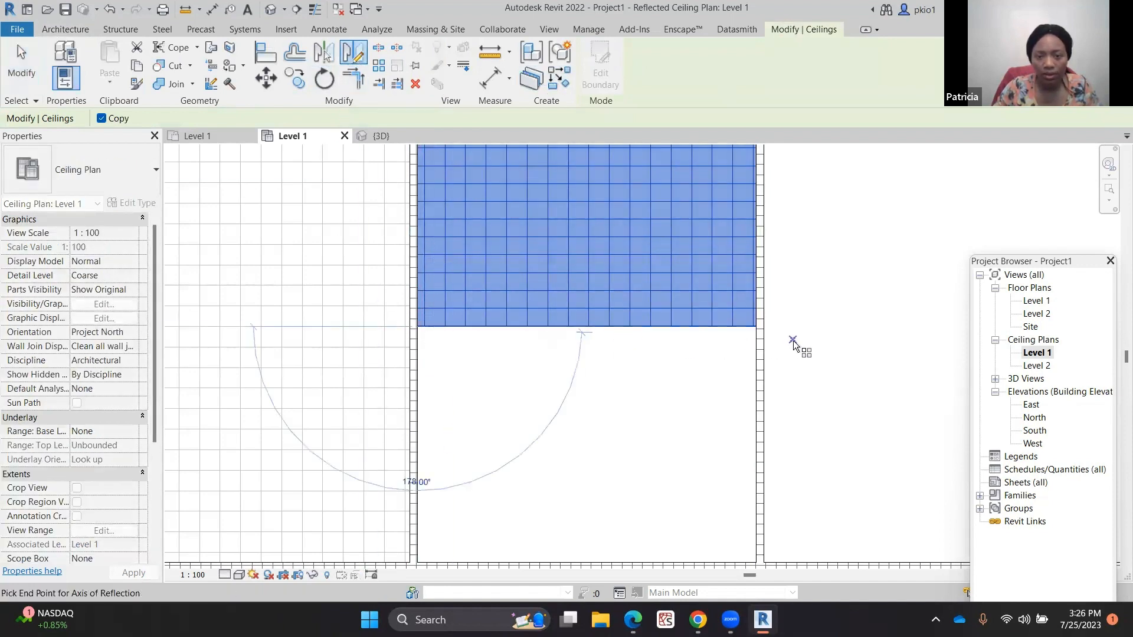
click(830, 326)
scroll(493, 306, down, 2)
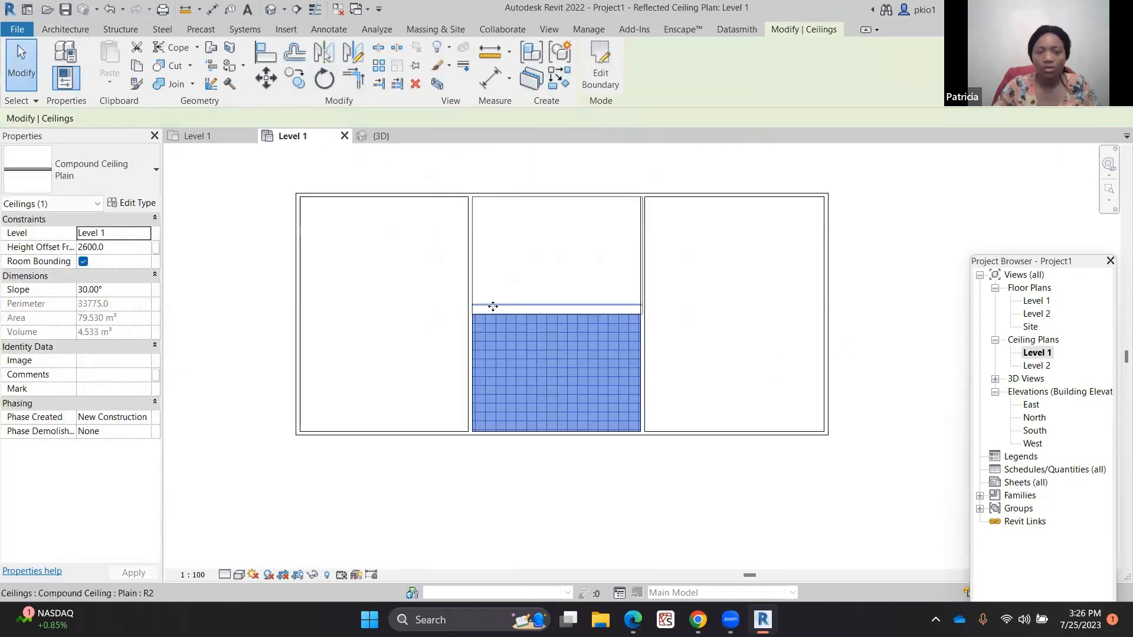
scroll(493, 307, down, 1)
click(741, 285)
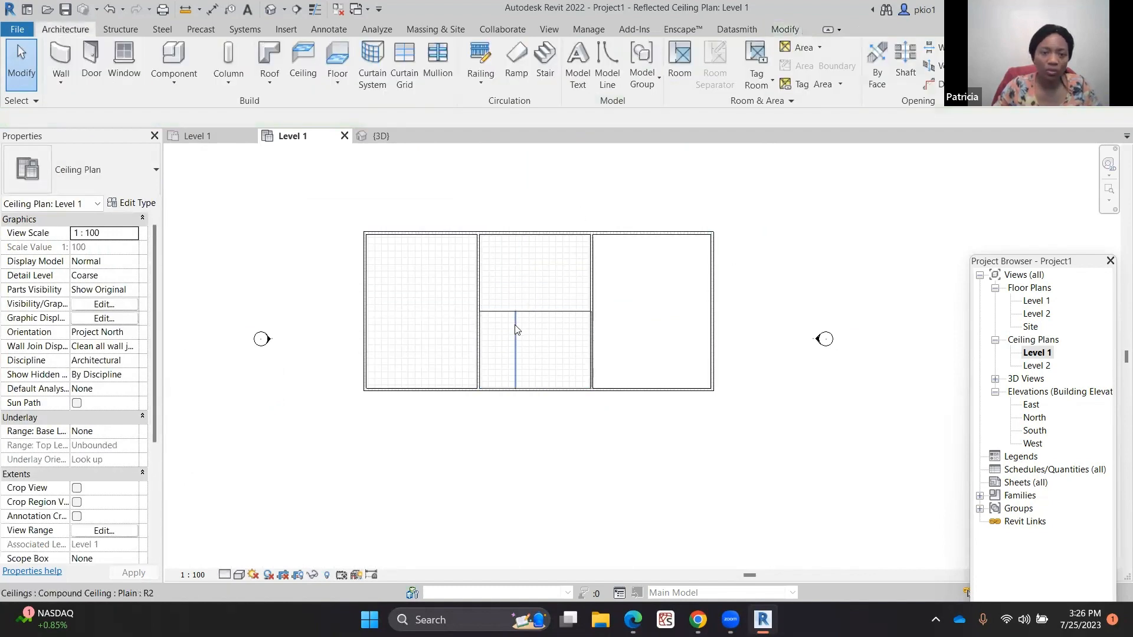
click(373, 136)
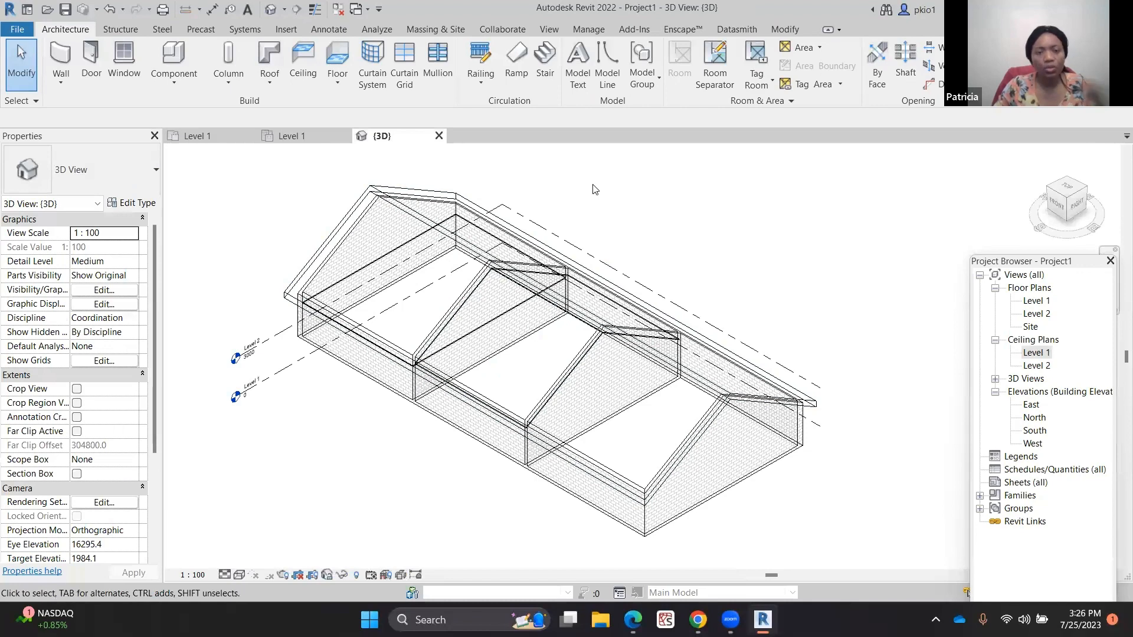
click(307, 132)
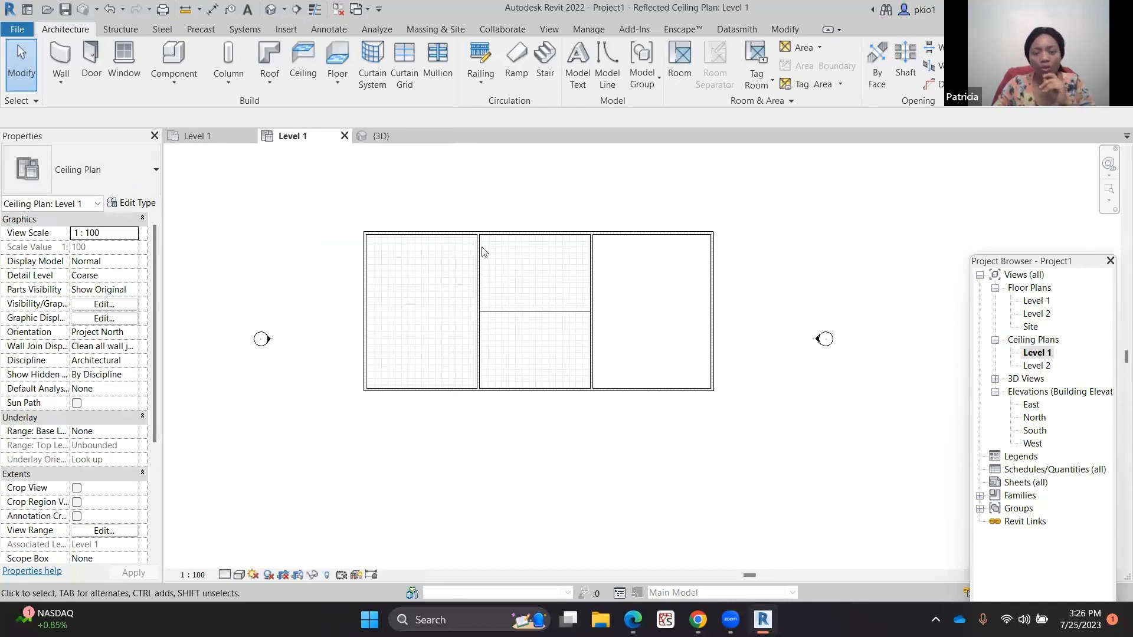
scroll(761, 276, up, 1)
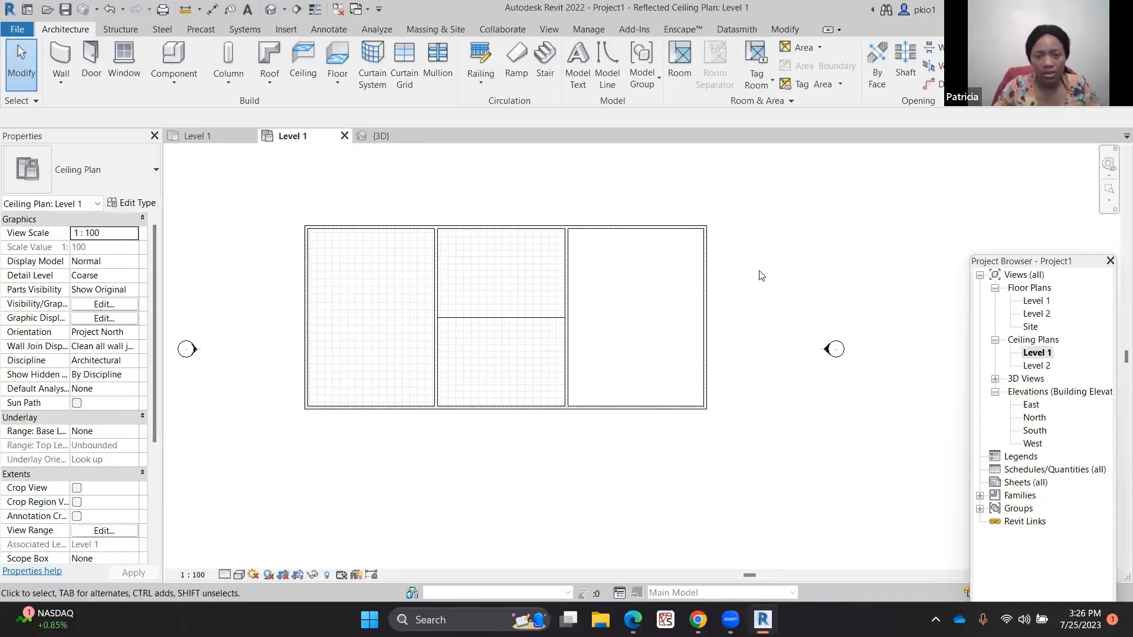
scroll(240, 417, down, 2)
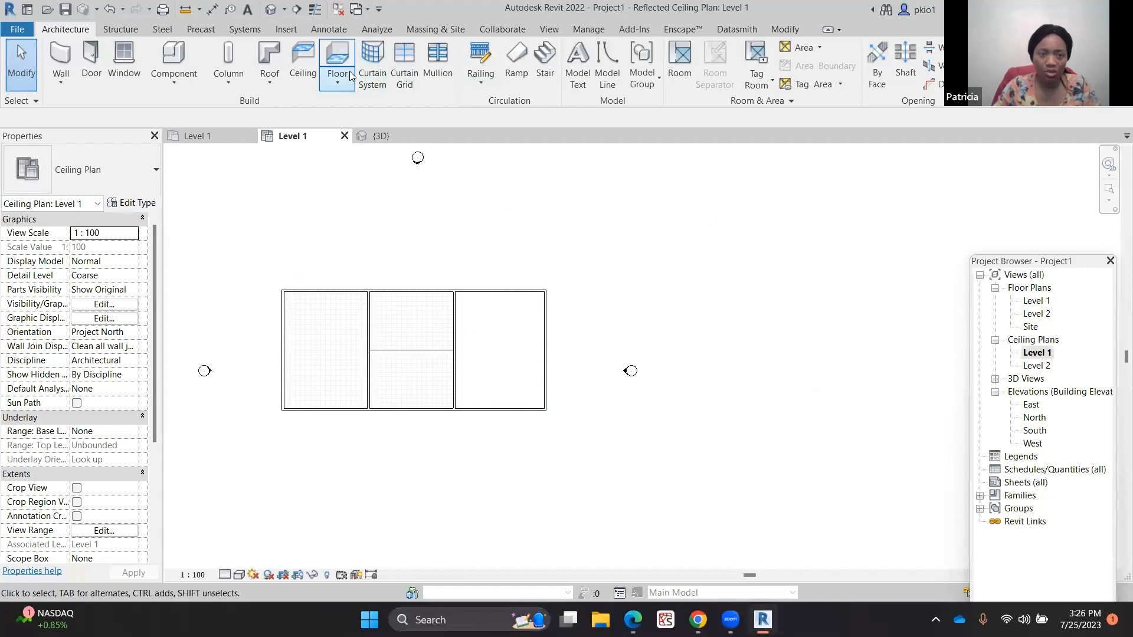
Draw a vertical section line across the building through the right room and open its section view
click(550, 28)
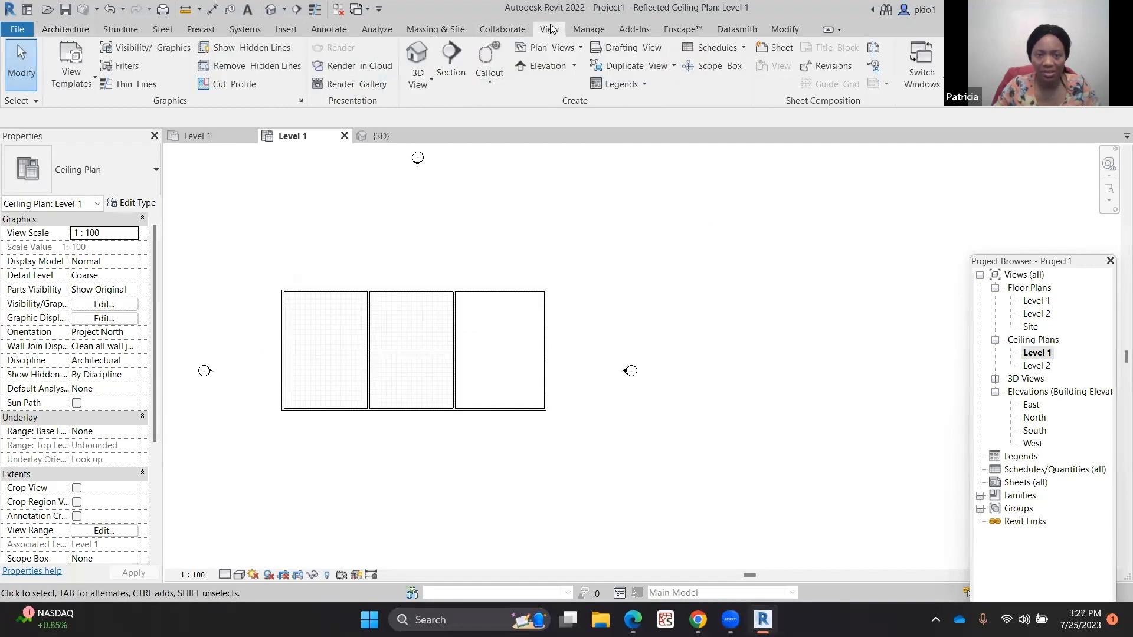
click(452, 62)
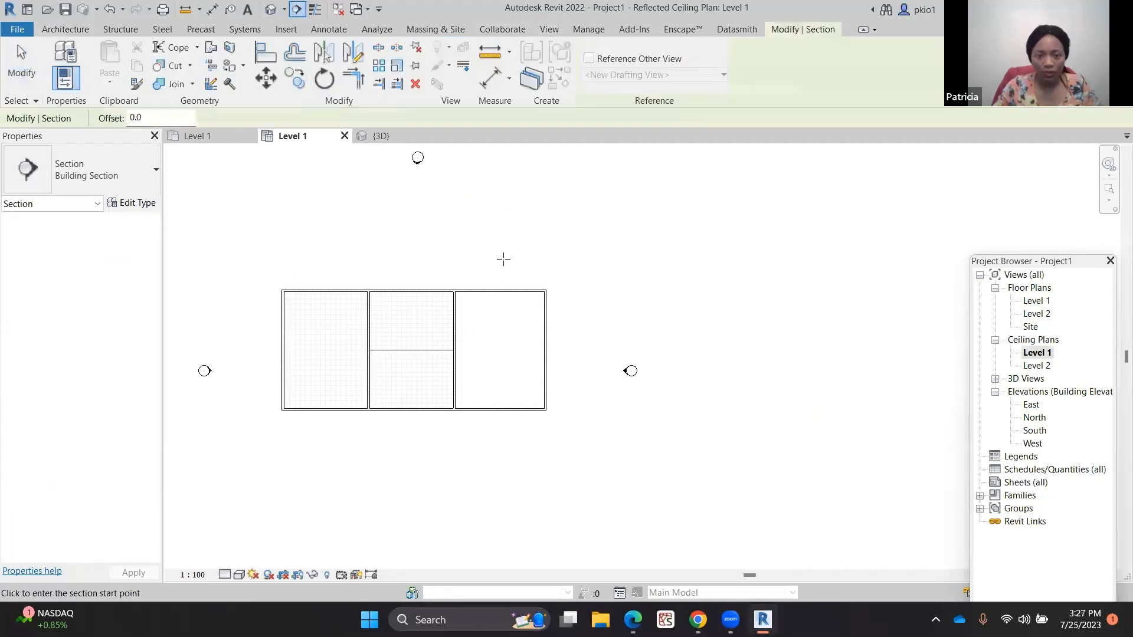
click(496, 234)
click(496, 487)
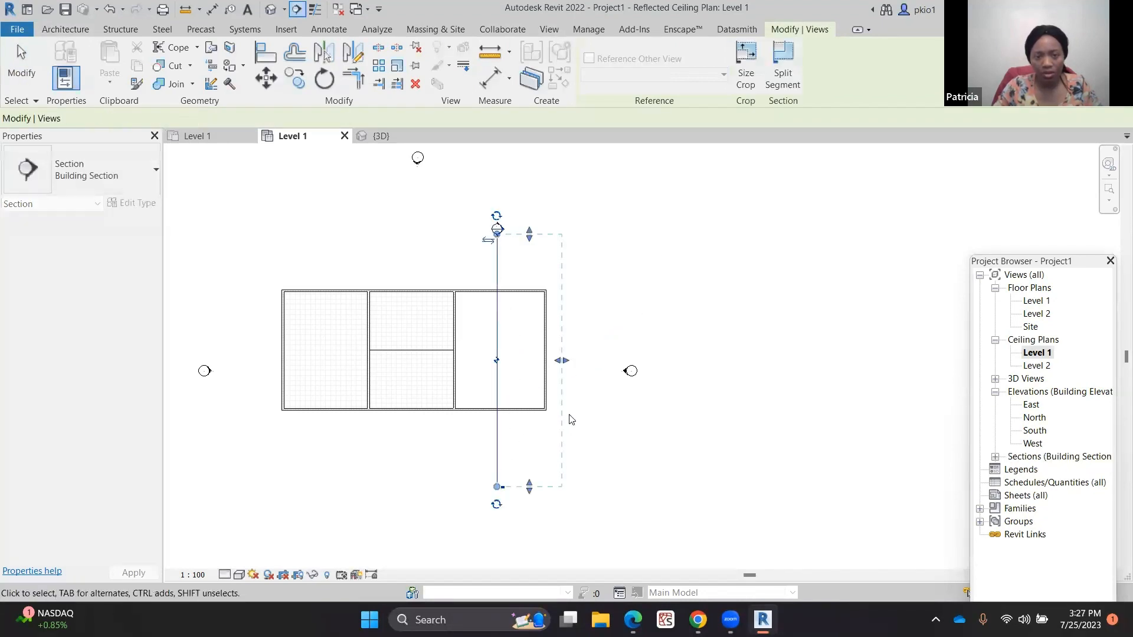
right_click(550, 240)
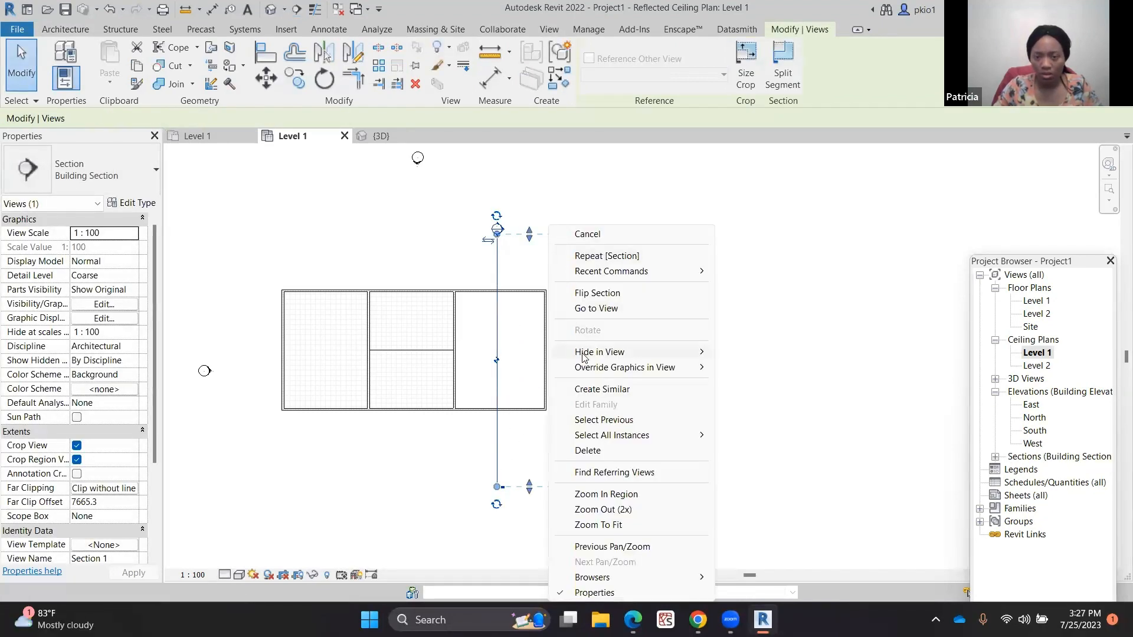
click(595, 309)
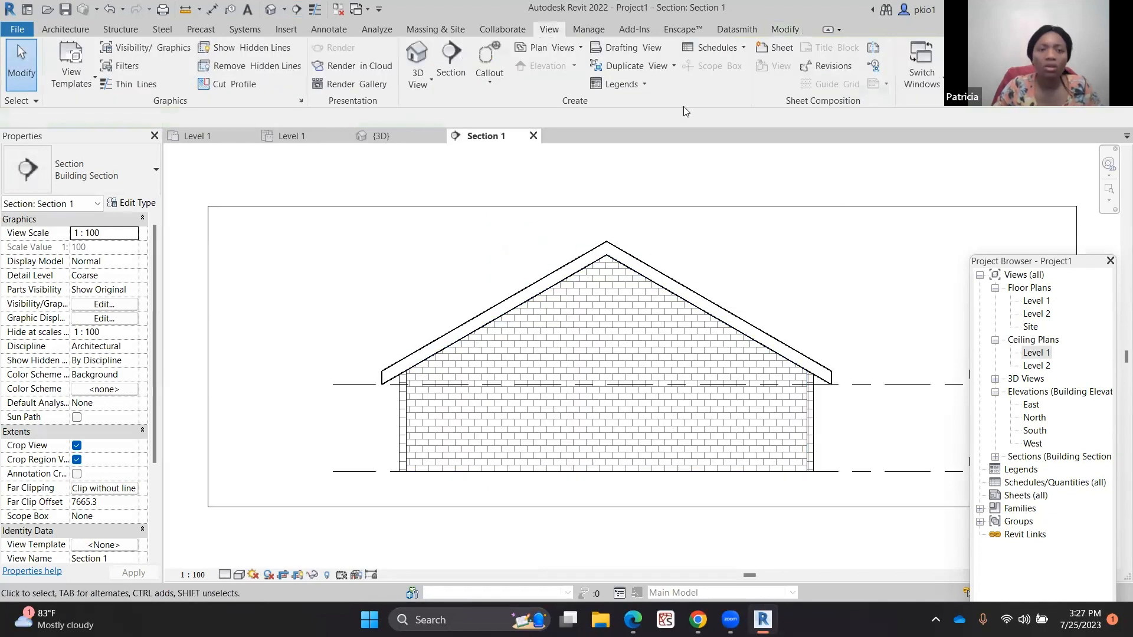
Start creating a Model In-Place component
click(52, 29)
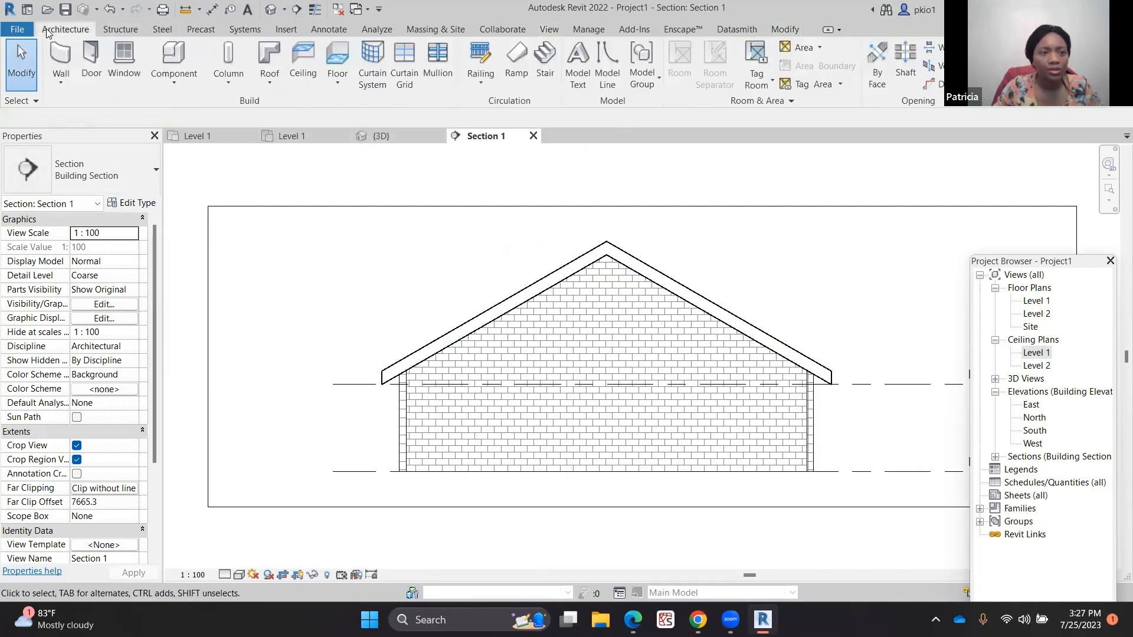
click(149, 89)
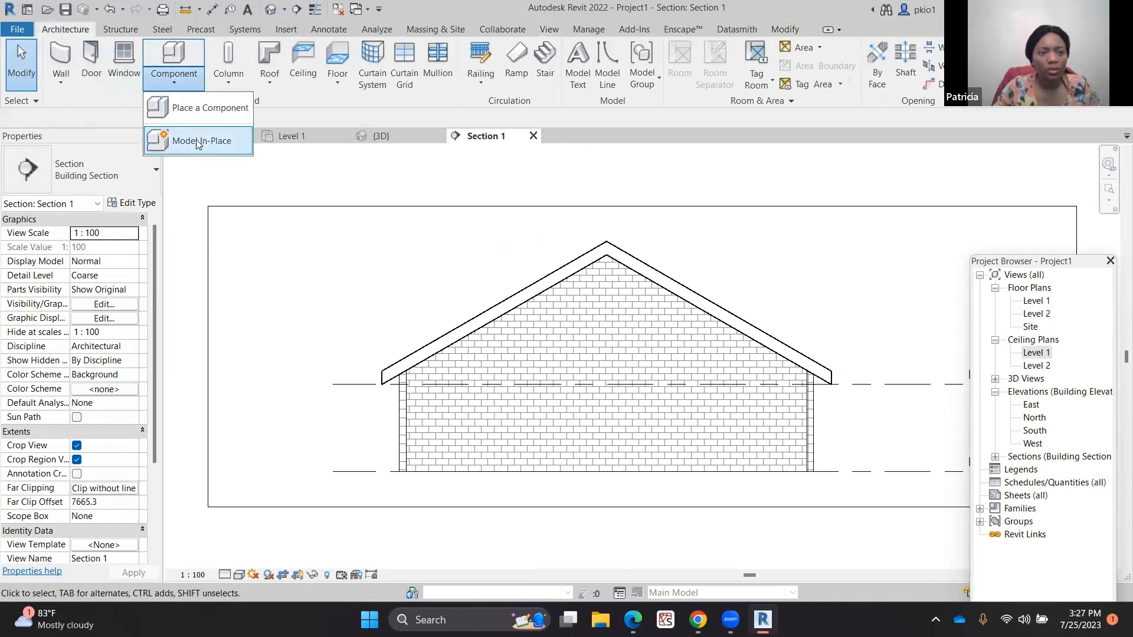
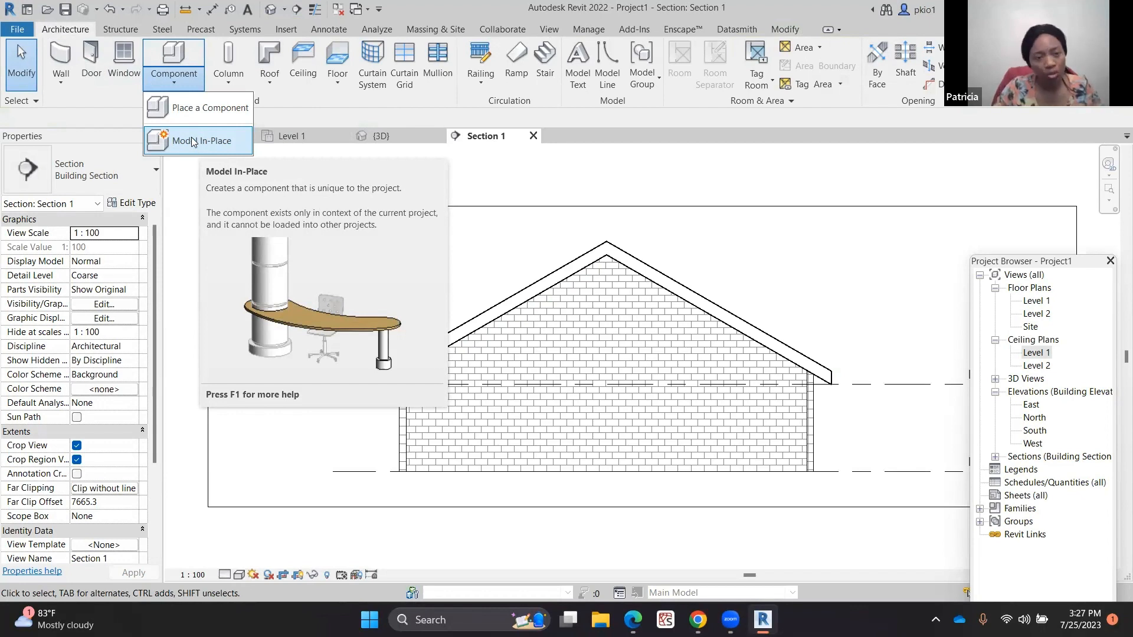
Create a Model In-Place component in the Ceilings category named Ceilings 1
click(192, 140)
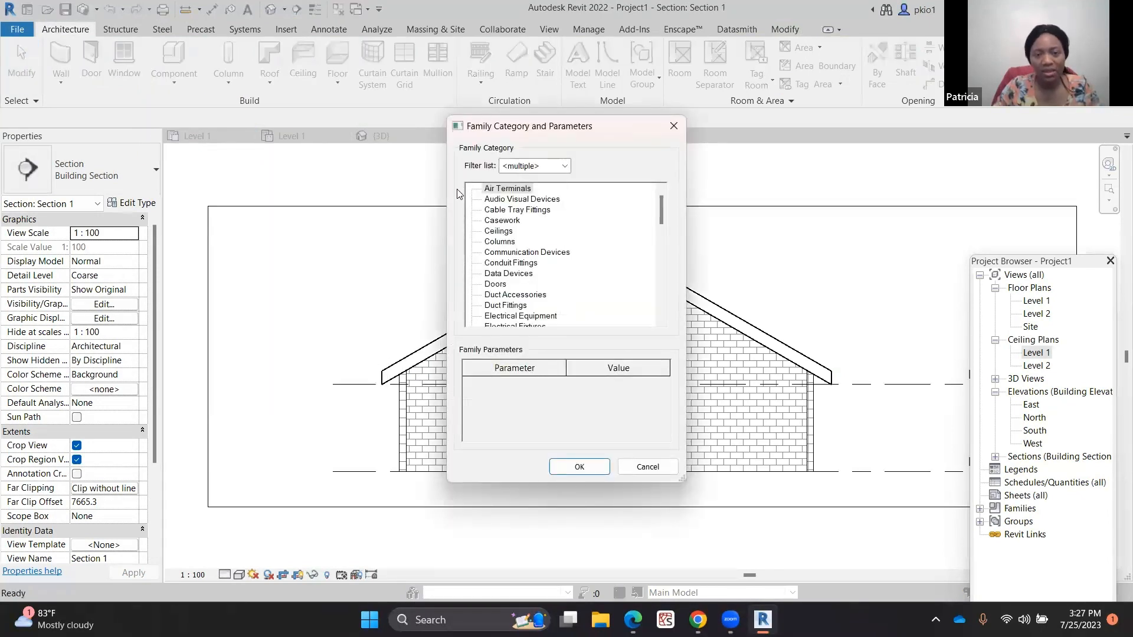
click(498, 231)
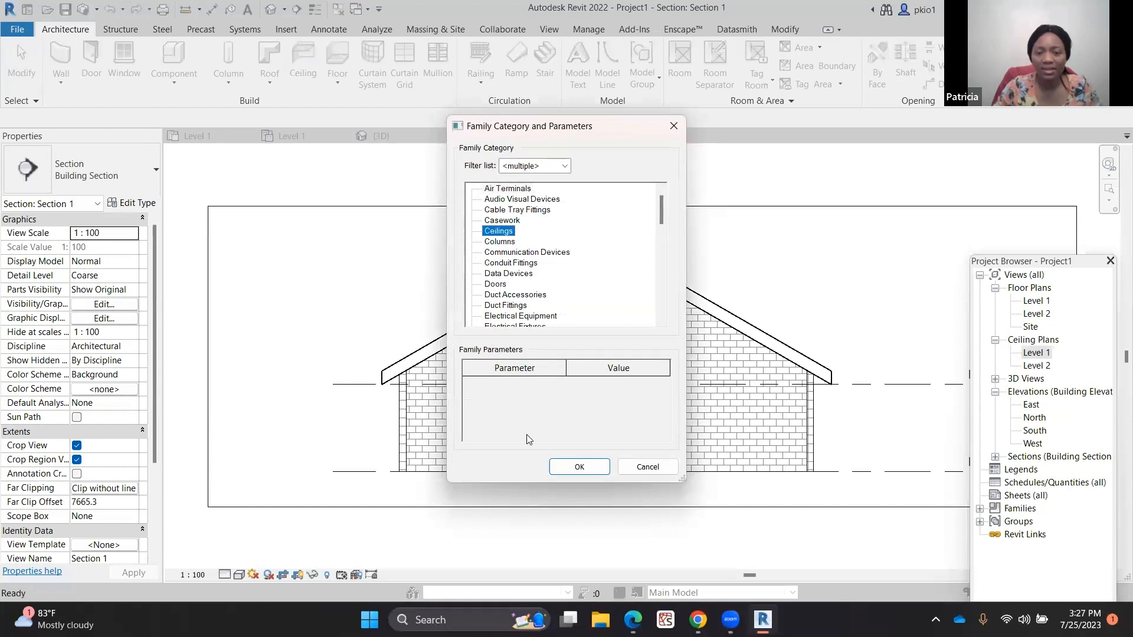
click(593, 474)
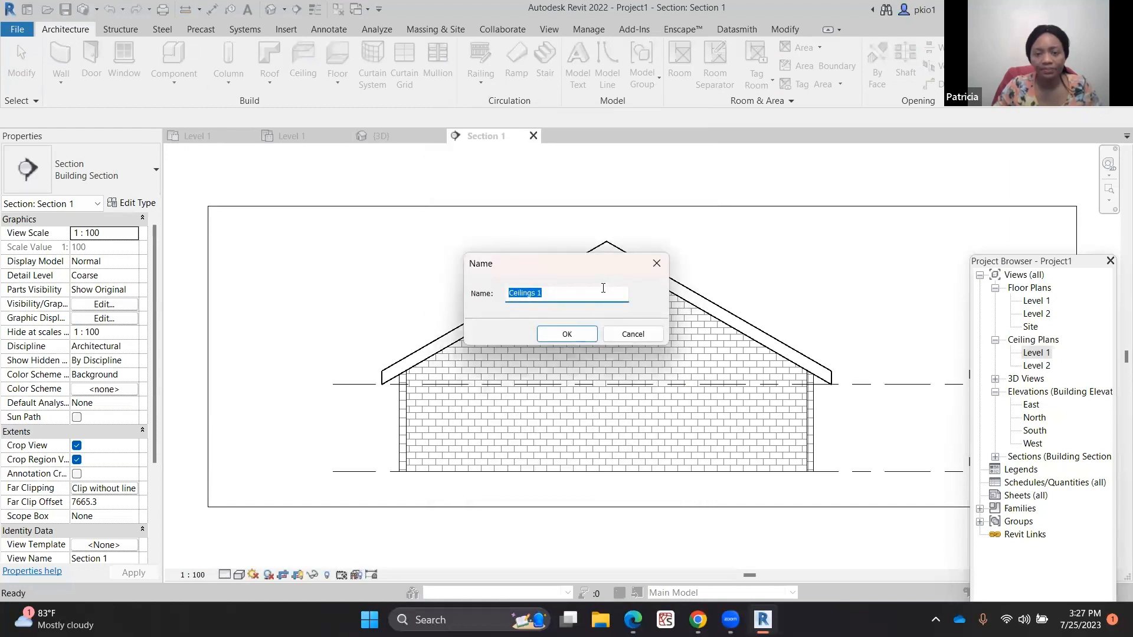
click(571, 332)
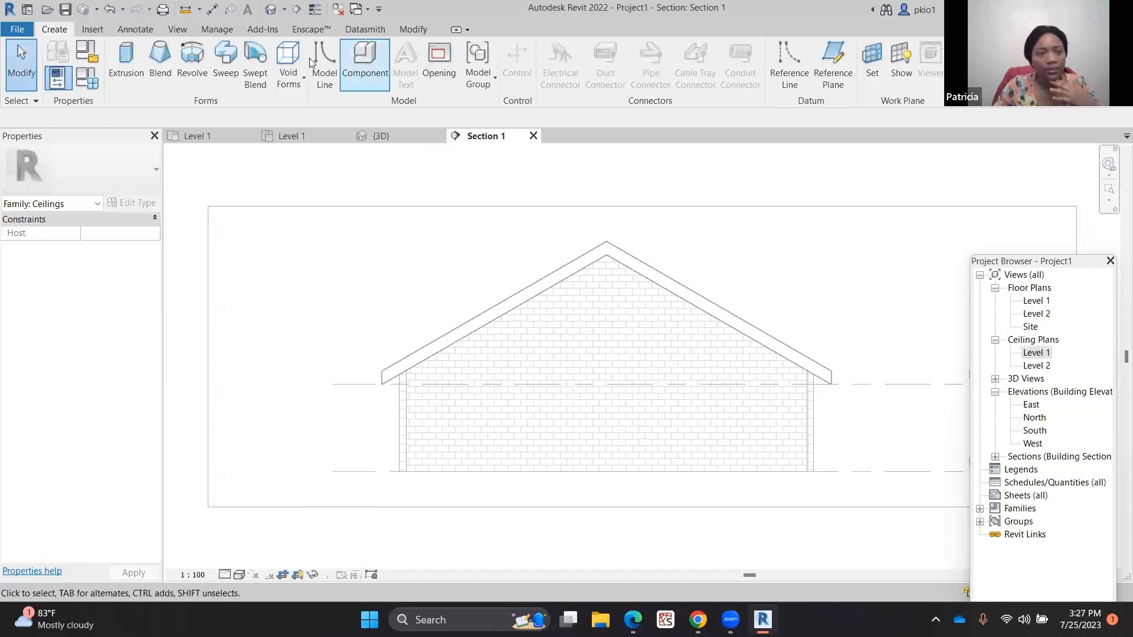
Start an extrusion and pick the section's wall face as its work plane
click(136, 56)
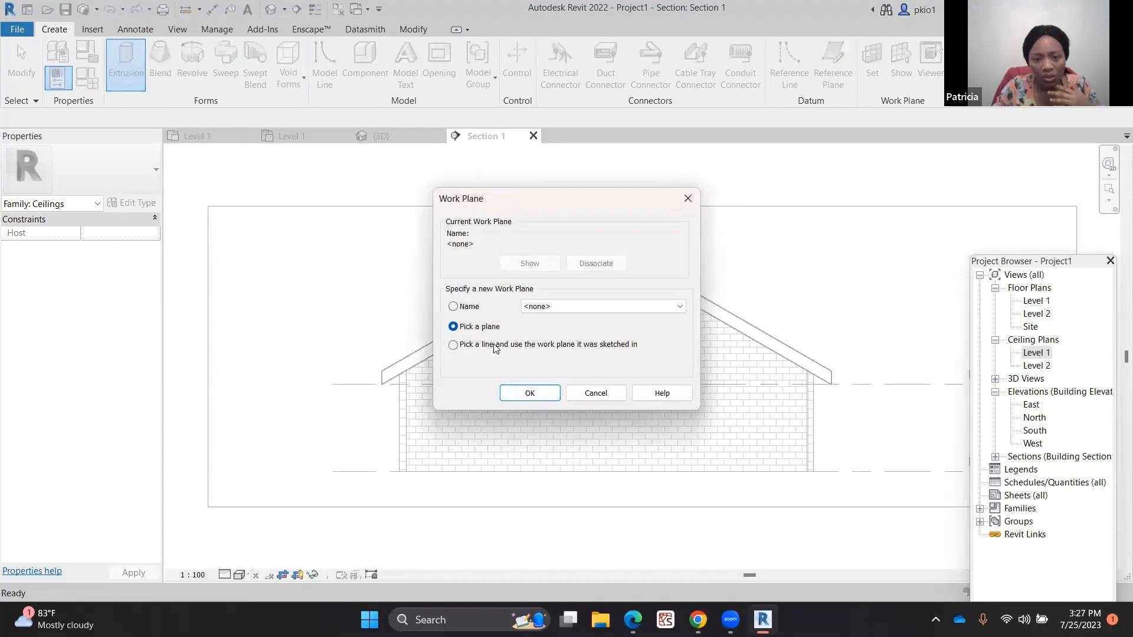
click(529, 394)
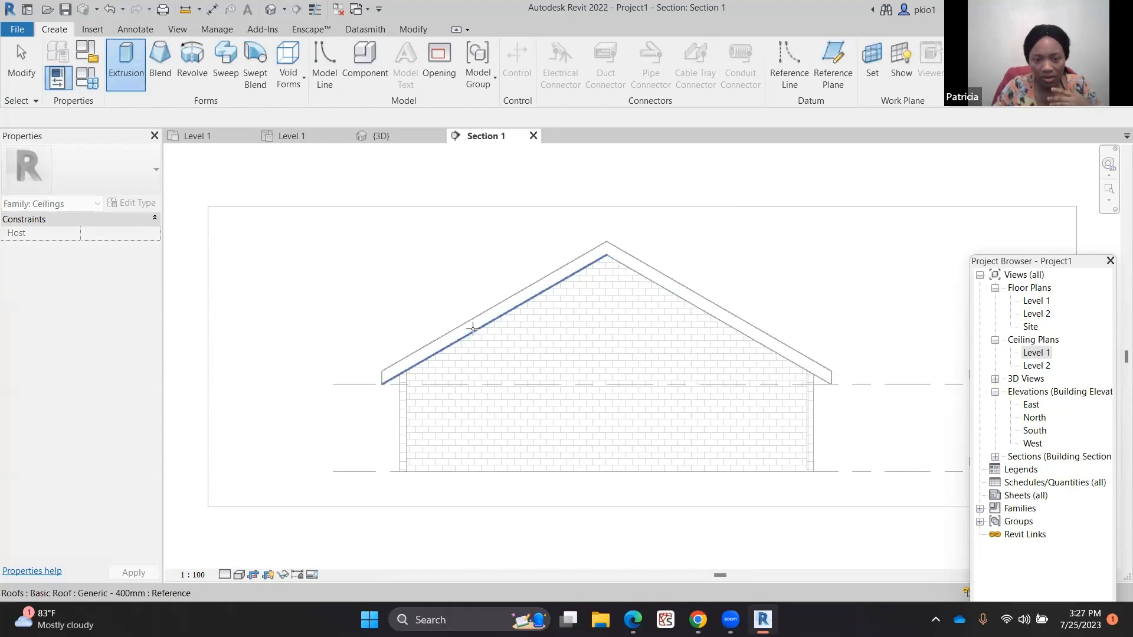
click(498, 358)
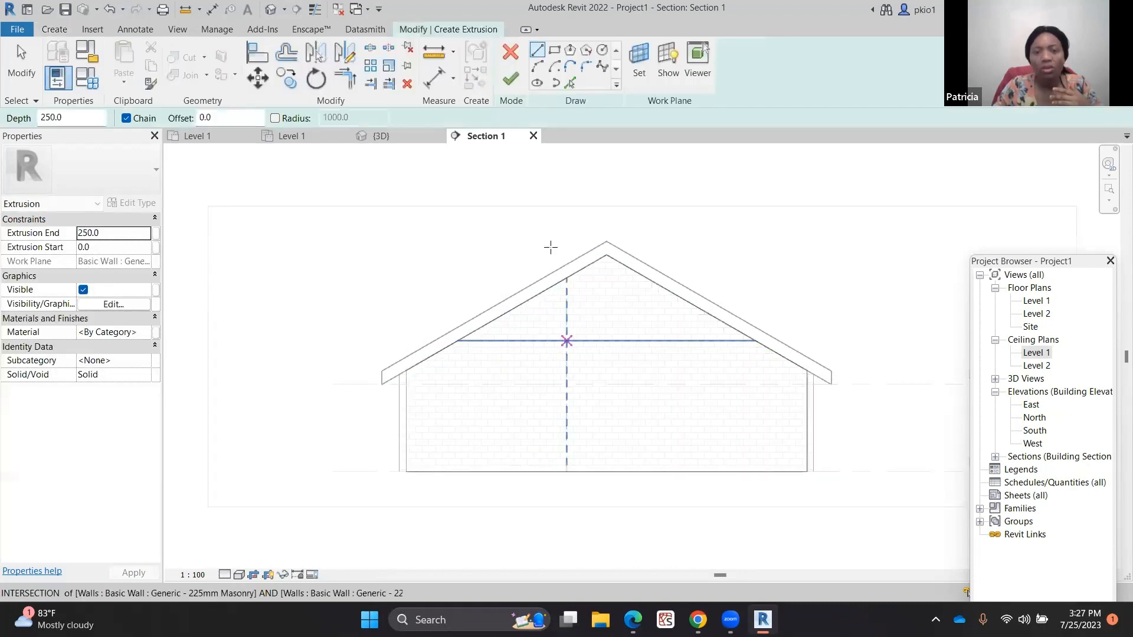
Sketch a three-point arc spanning from the left wall top to the right wall top at Level 2, rising below the roof ridge
click(537, 66)
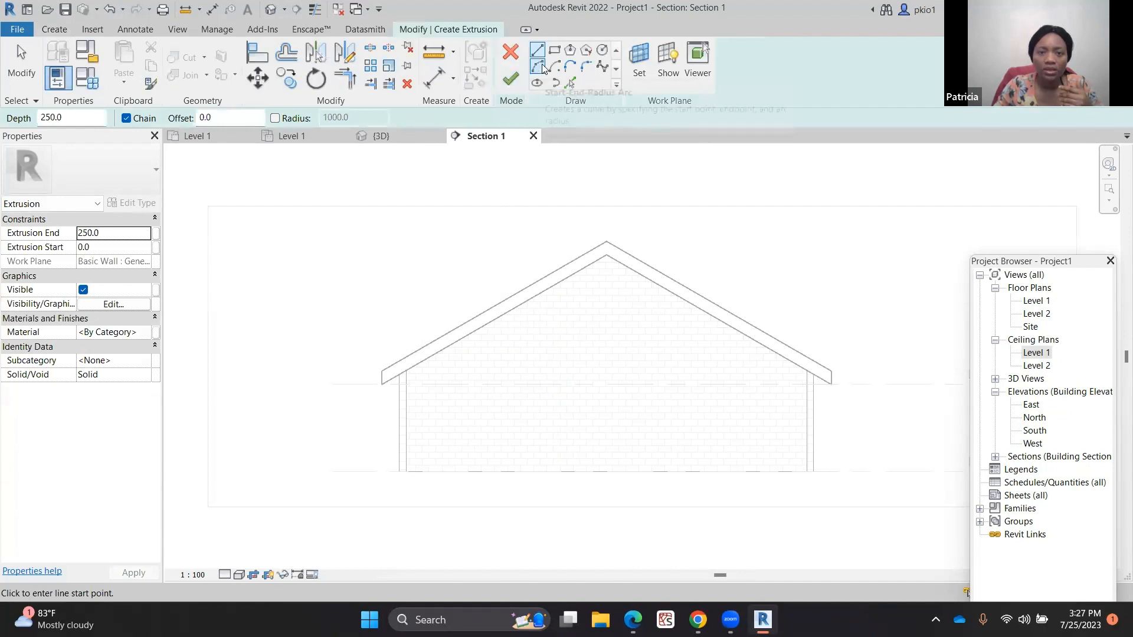
scroll(409, 407, up, 5)
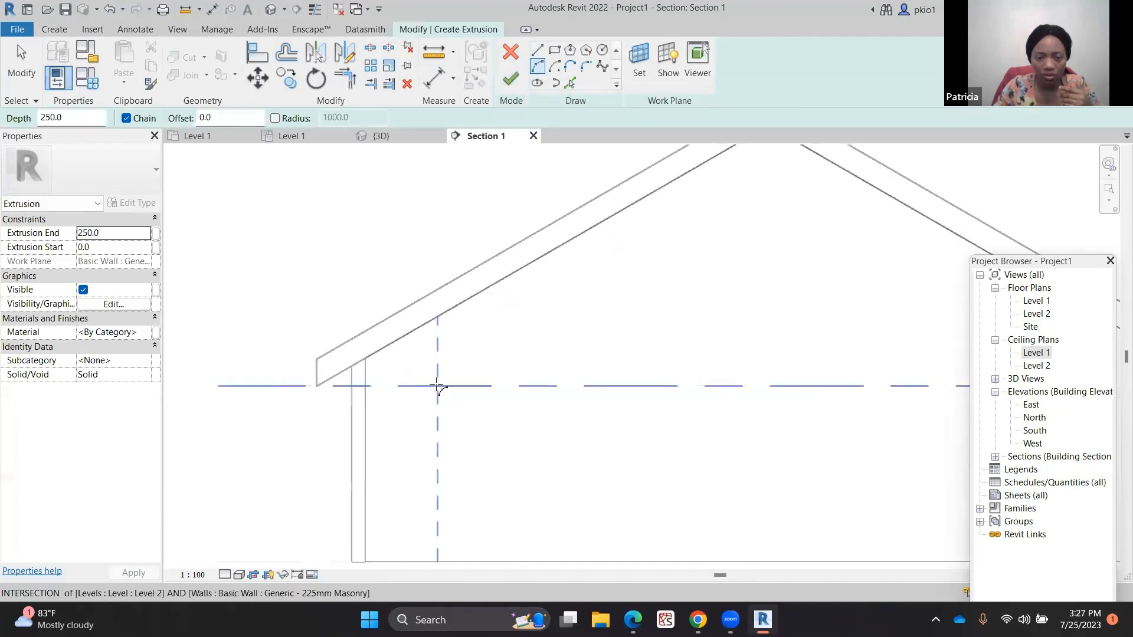
click(348, 382)
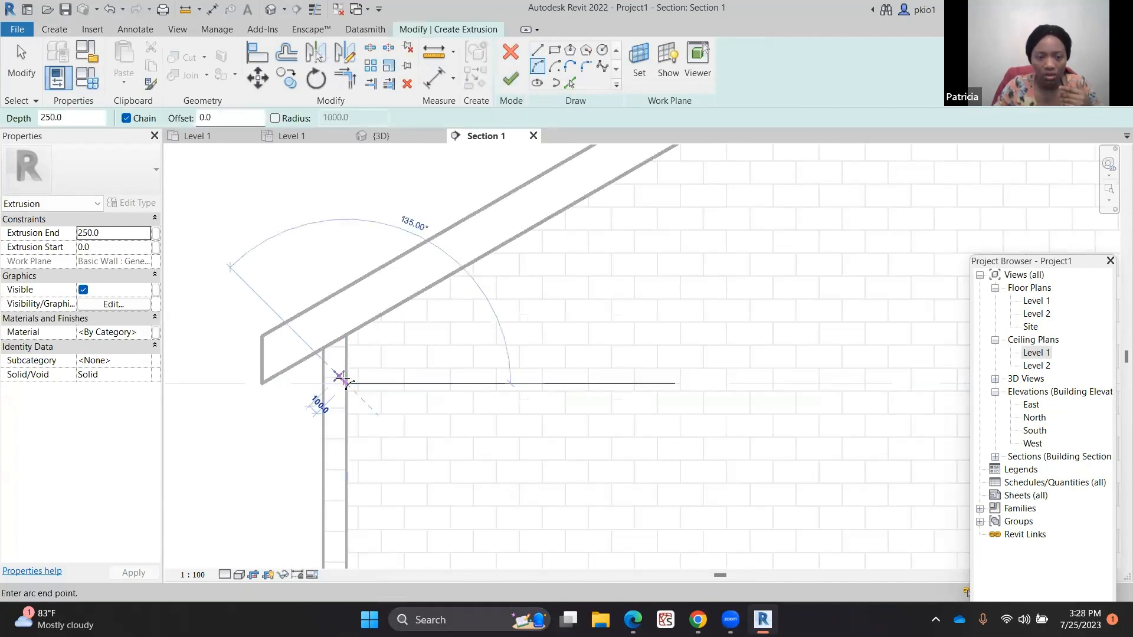
scroll(331, 396, down, 5)
scroll(634, 396, up, 5)
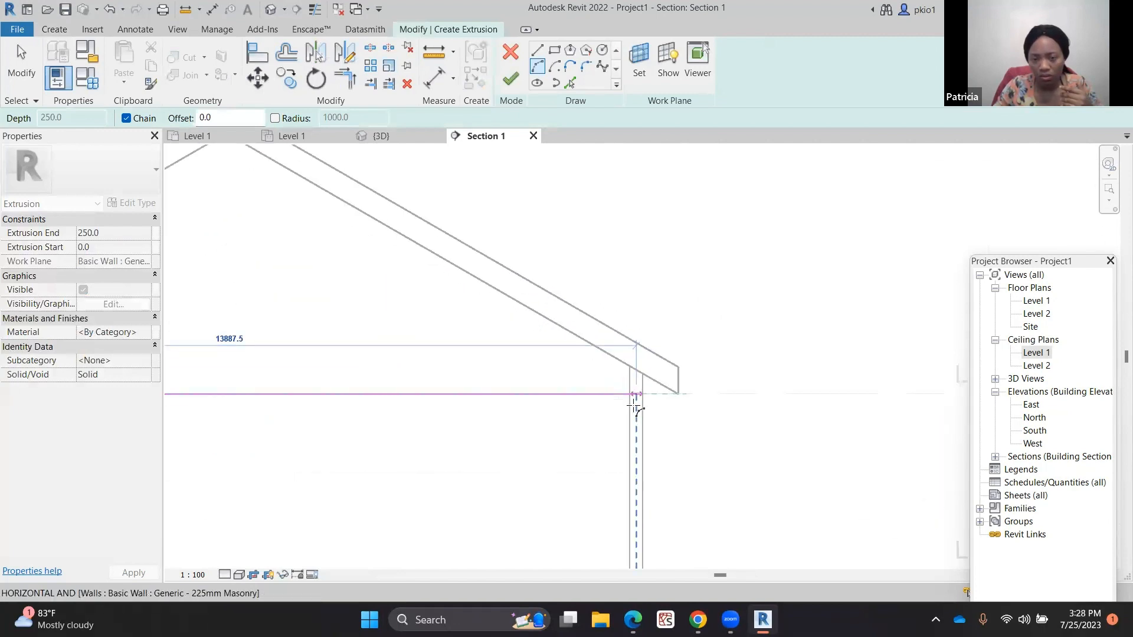
scroll(633, 390, up, 2)
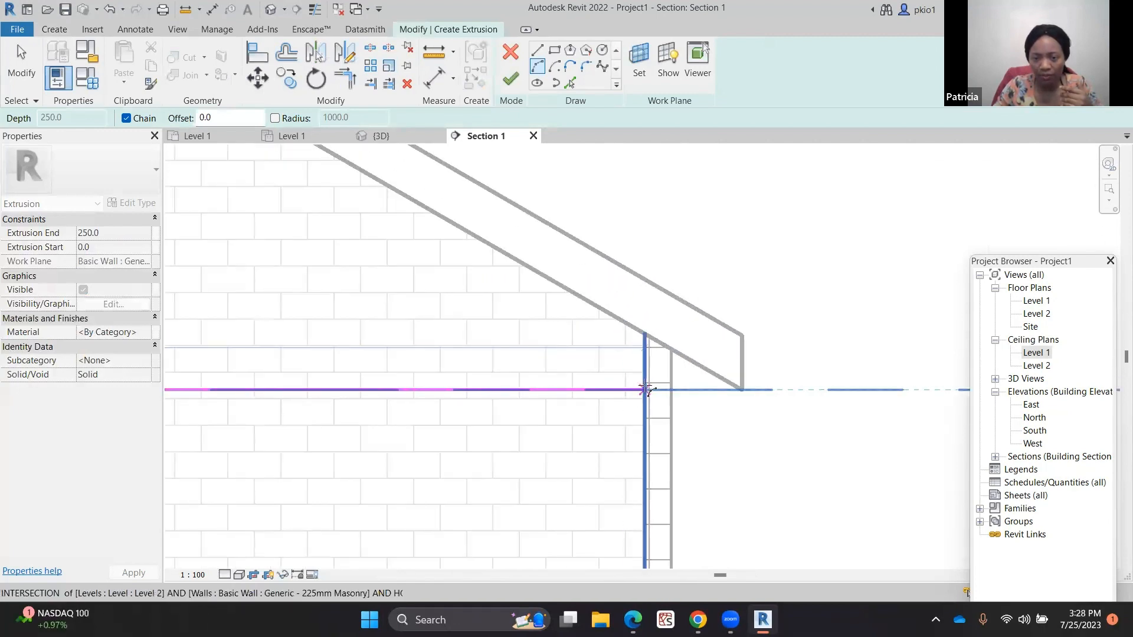
click(816, 389)
scroll(820, 395, down, 5)
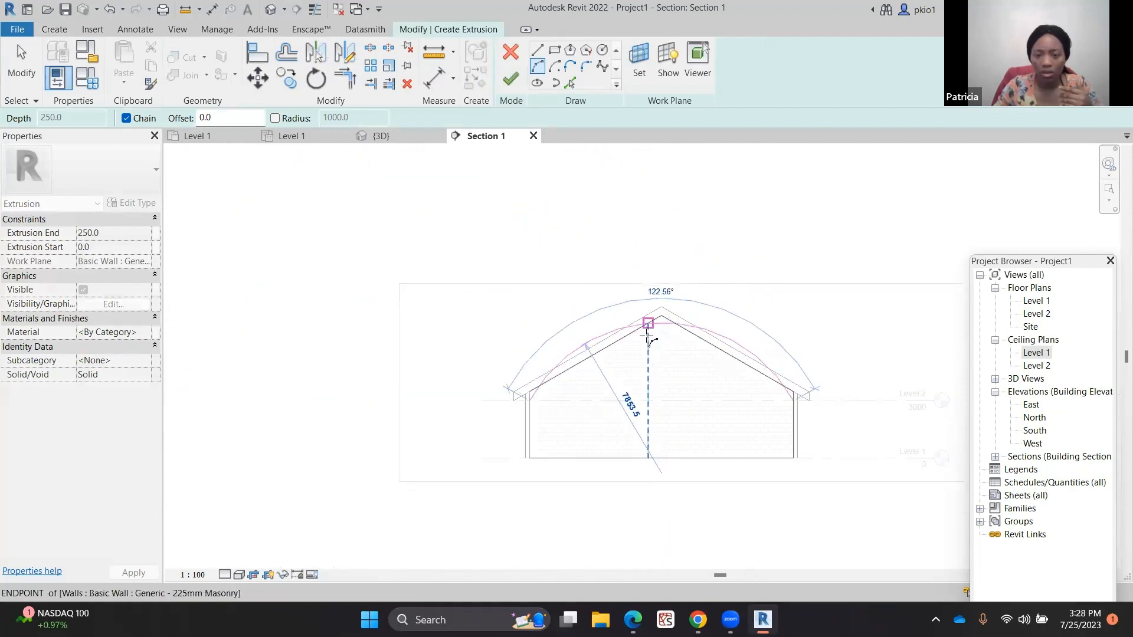
scroll(661, 361, up, 2)
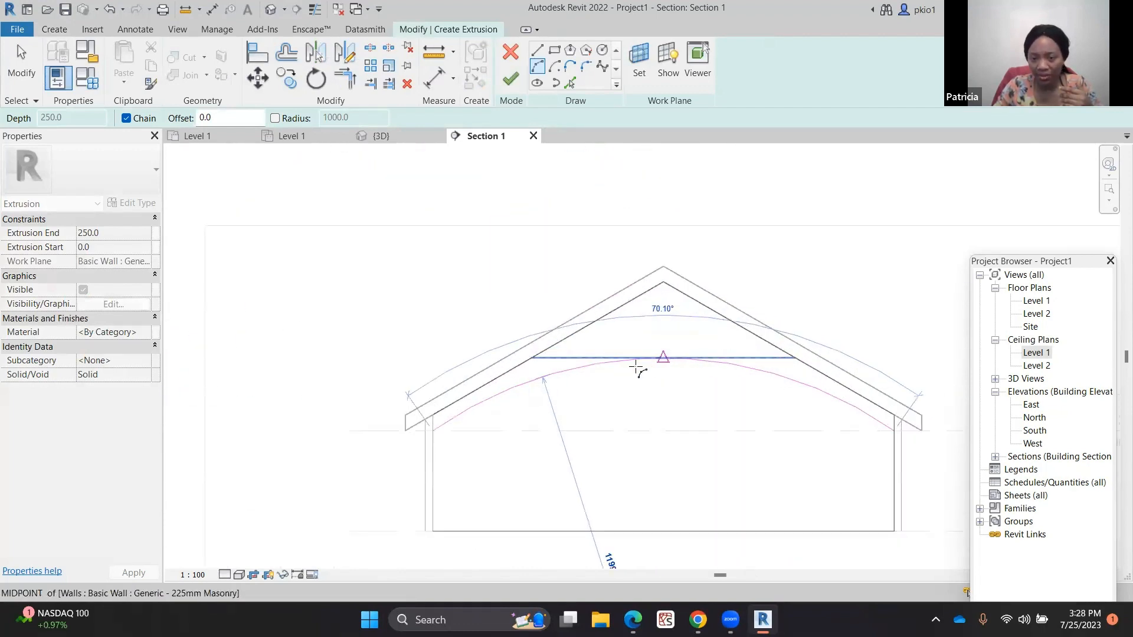
click(658, 362)
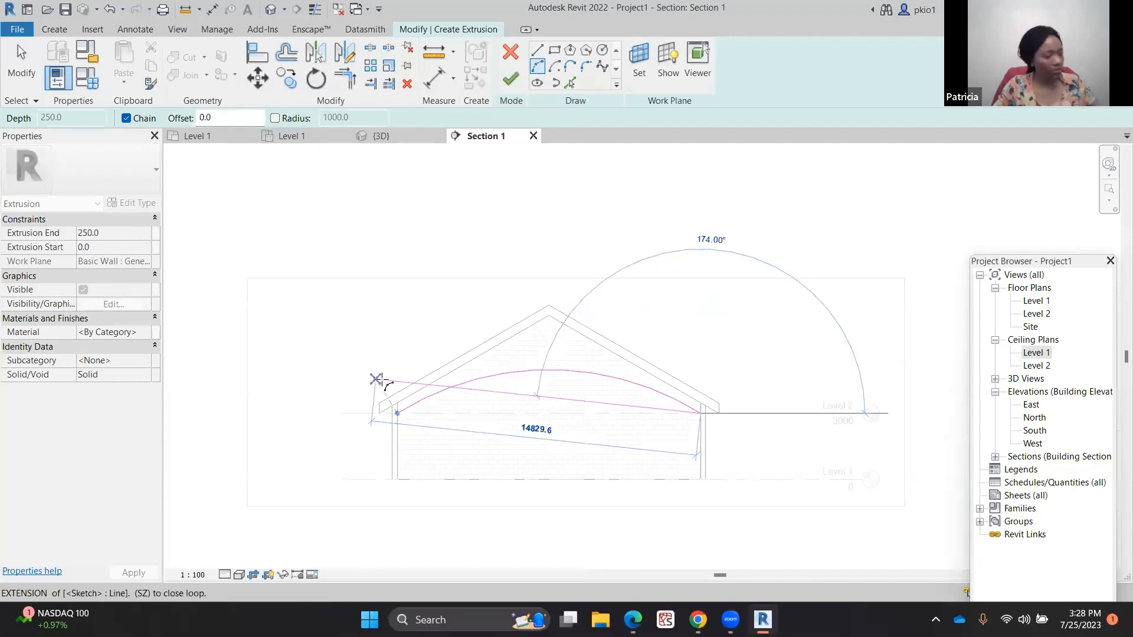
key(Escape)
scroll(566, 391, down, 2)
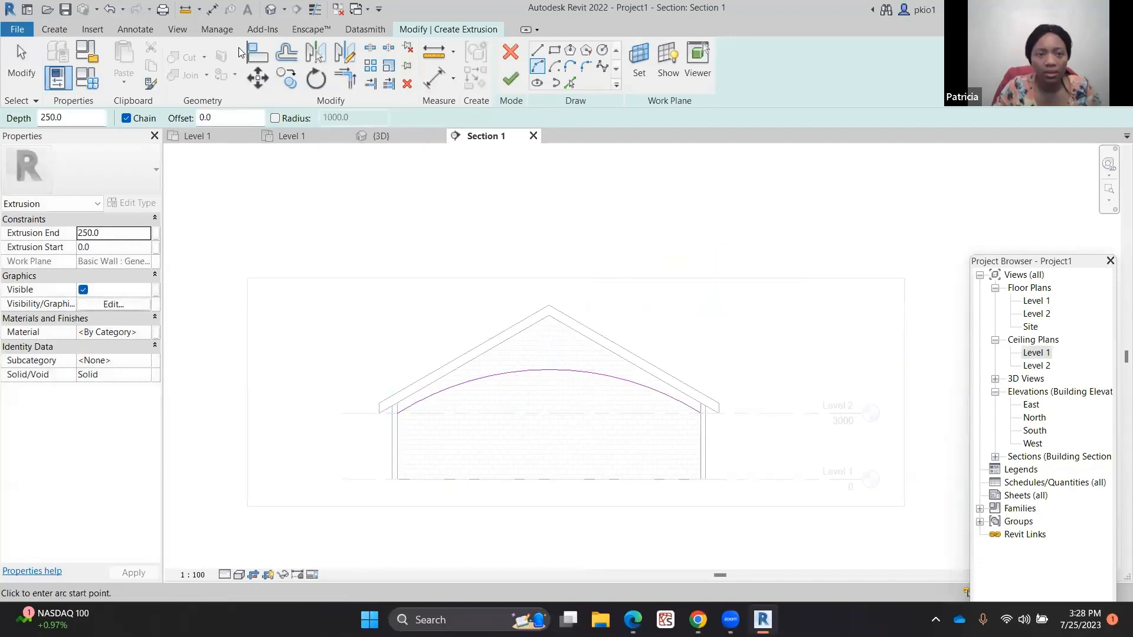
Offset a copy of the arc by 75 mm to give the ceiling its thickness
click(287, 57)
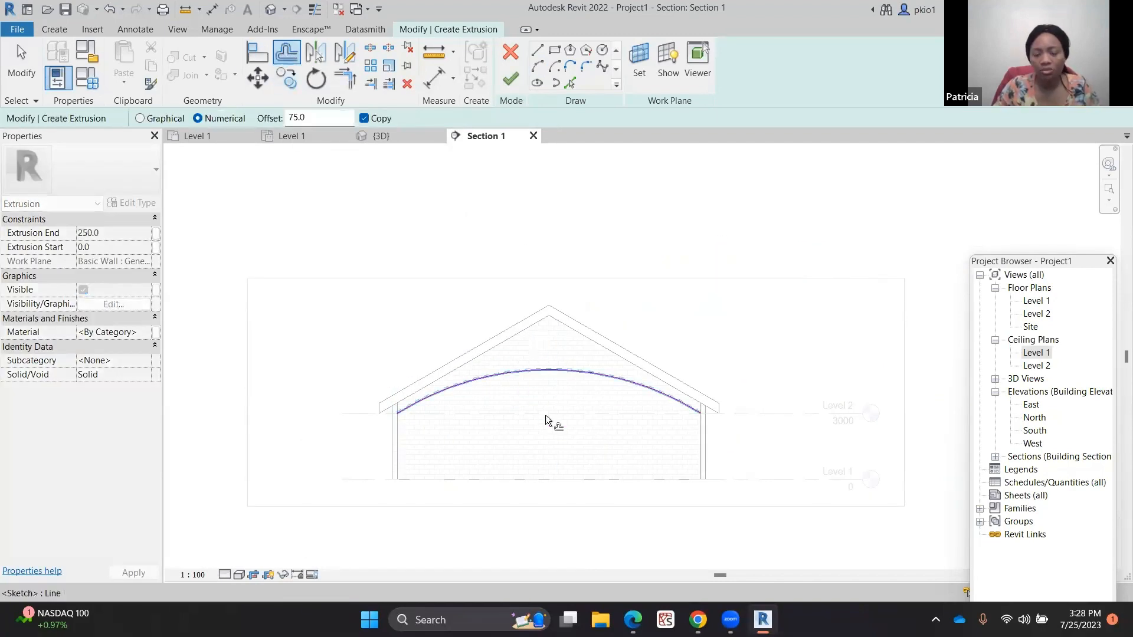
scroll(551, 466, up, 2)
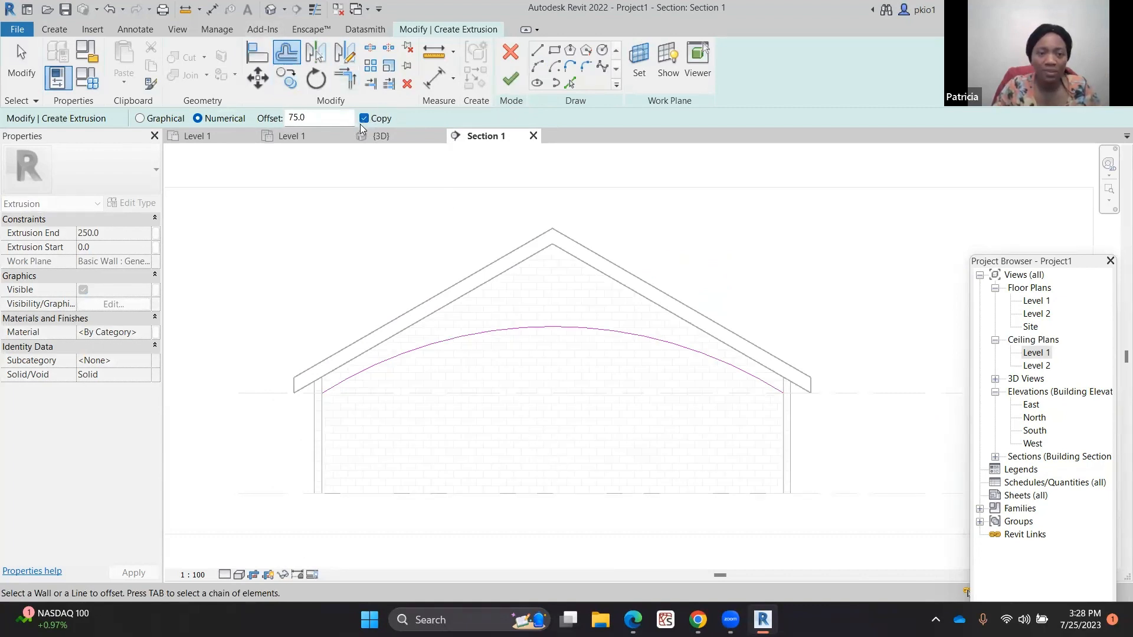
scroll(537, 353, up, 1)
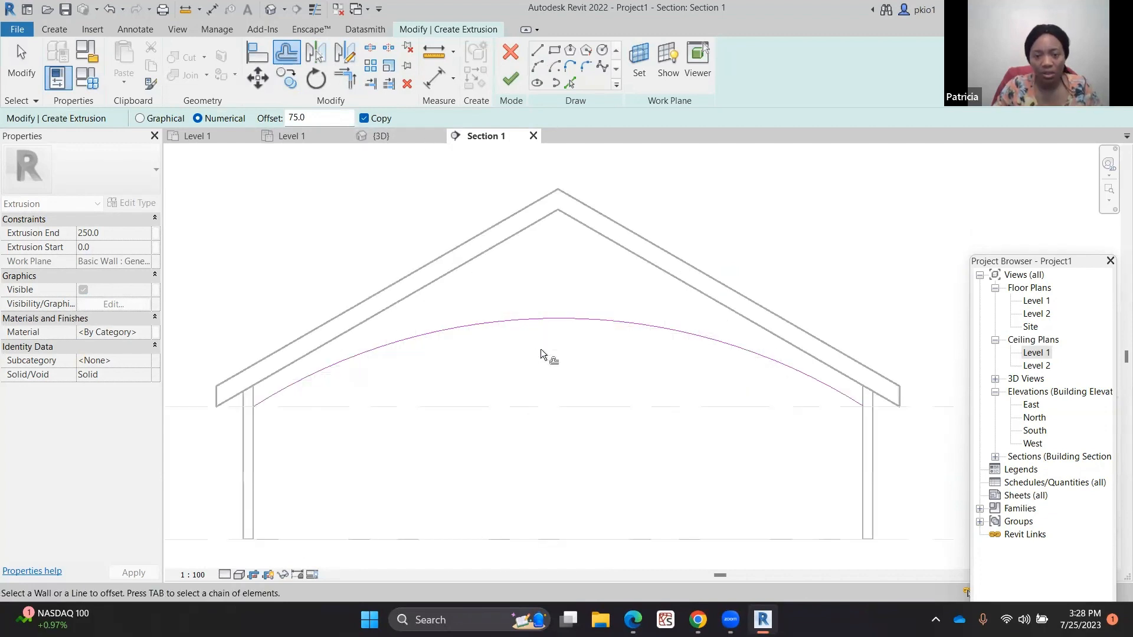
click(550, 323)
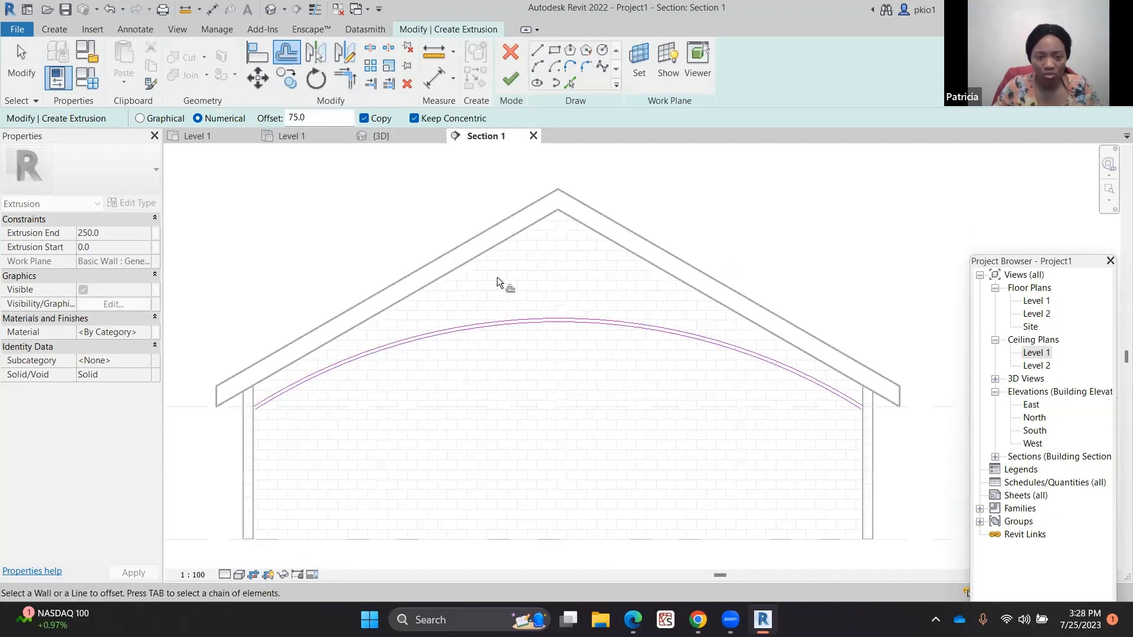
scroll(272, 401, up, 5)
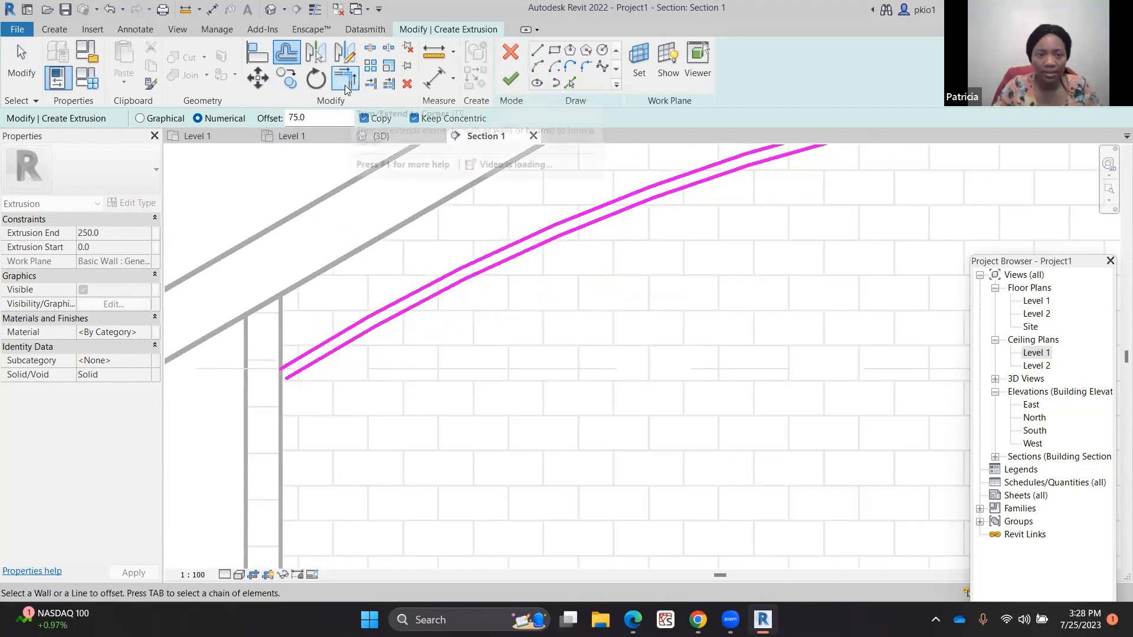
Draw a short line down from the left end of the outer arc along the wall face
click(536, 49)
scroll(293, 375, up, 1)
scroll(293, 376, up, 1)
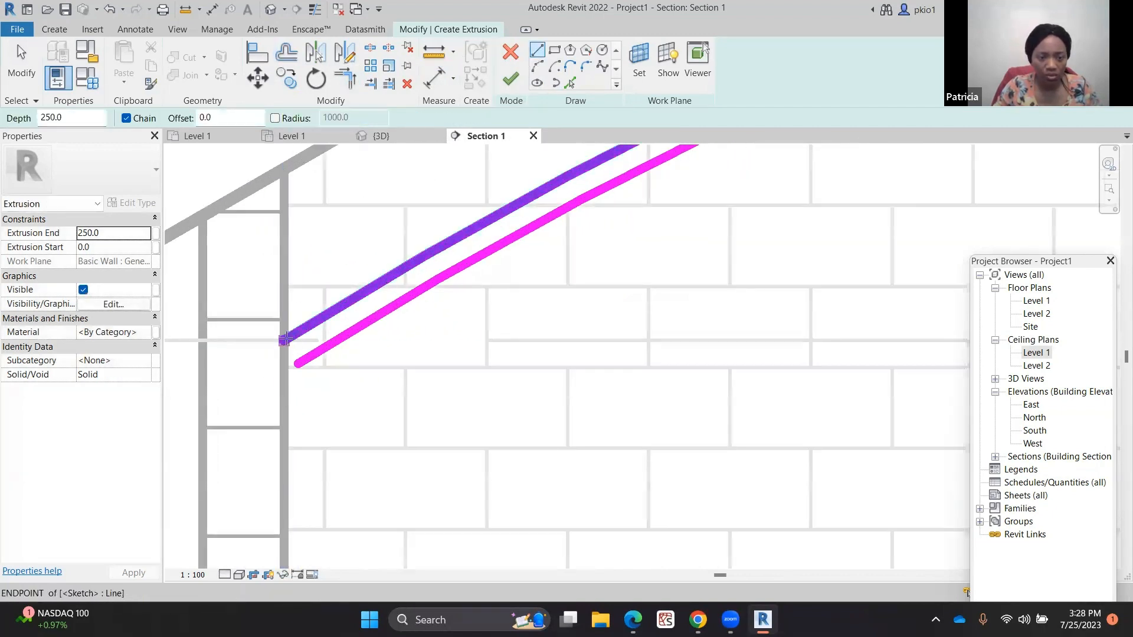
click(283, 339)
click(284, 392)
scroll(284, 391, down, 4)
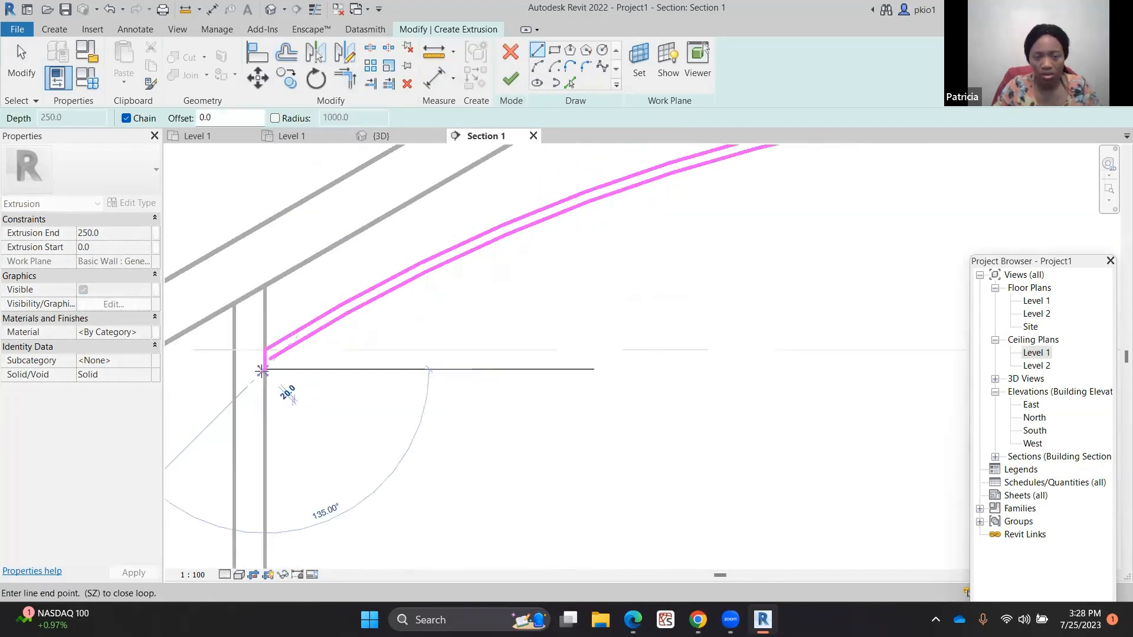
key(Escape)
Trim the left end line and the inner arc to a corner to close the profile's left end
scroll(231, 364, up, 6)
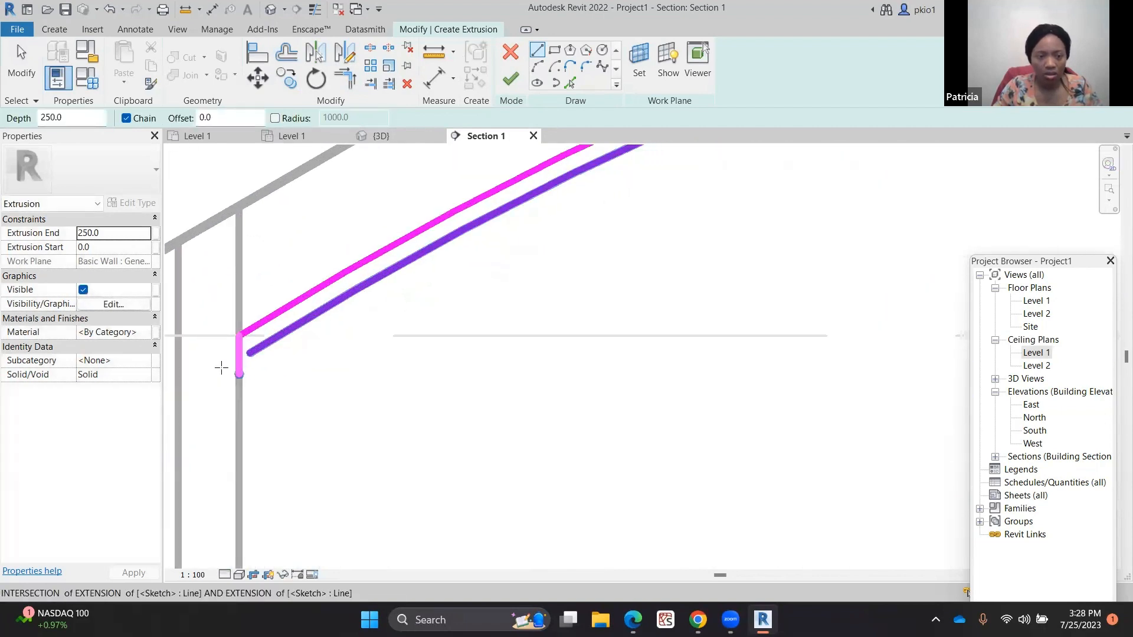
click(346, 78)
click(263, 318)
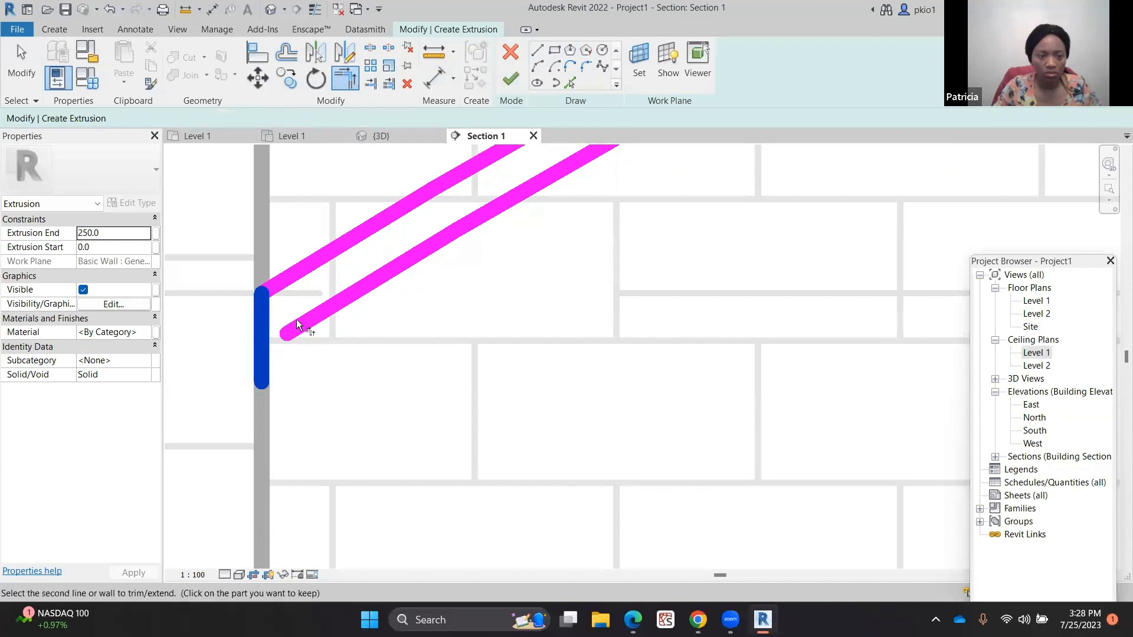
click(300, 321)
scroll(263, 344, down, 8)
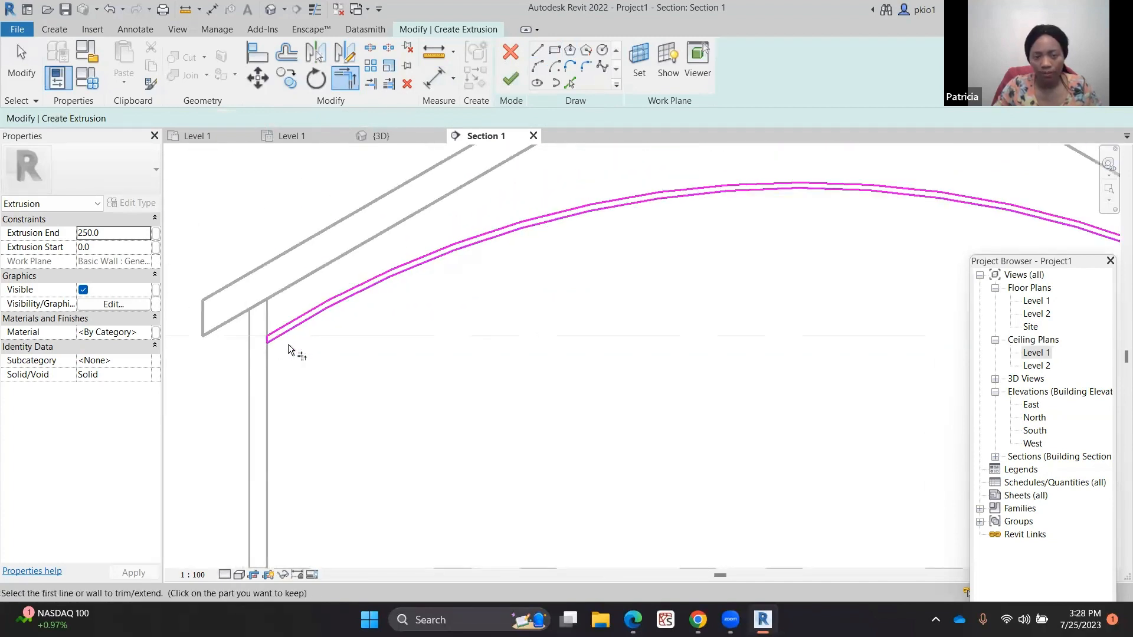
scroll(703, 354, up, 5)
scroll(703, 354, up, 7)
key(Escape)
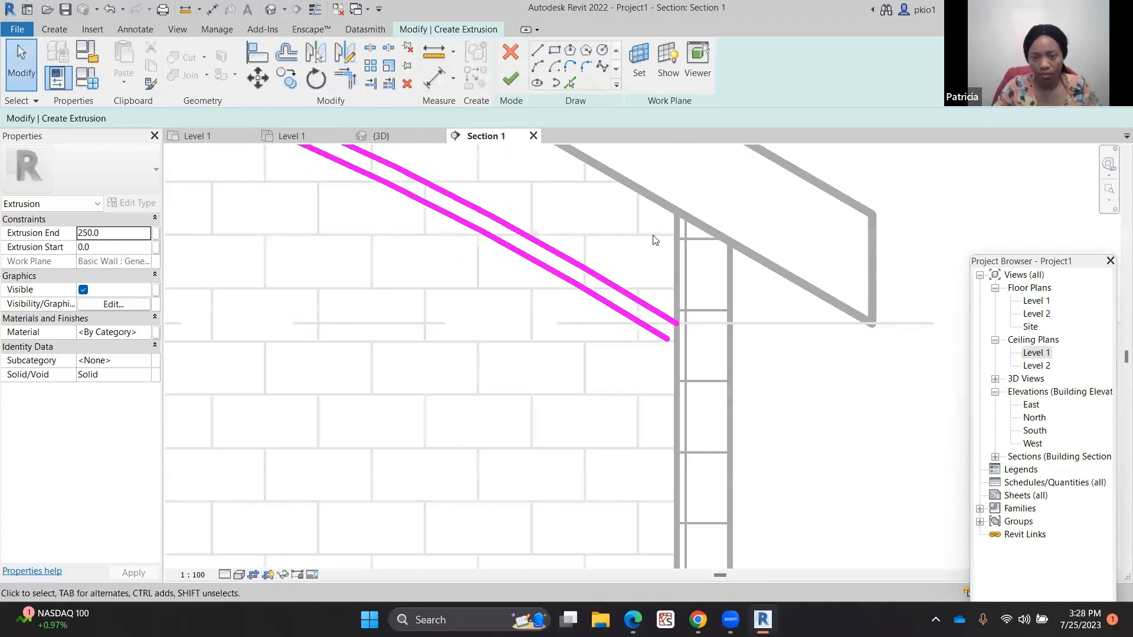
Close the profile's right end with a line trimmed to the inner arc, then finish the extrusion
click(537, 53)
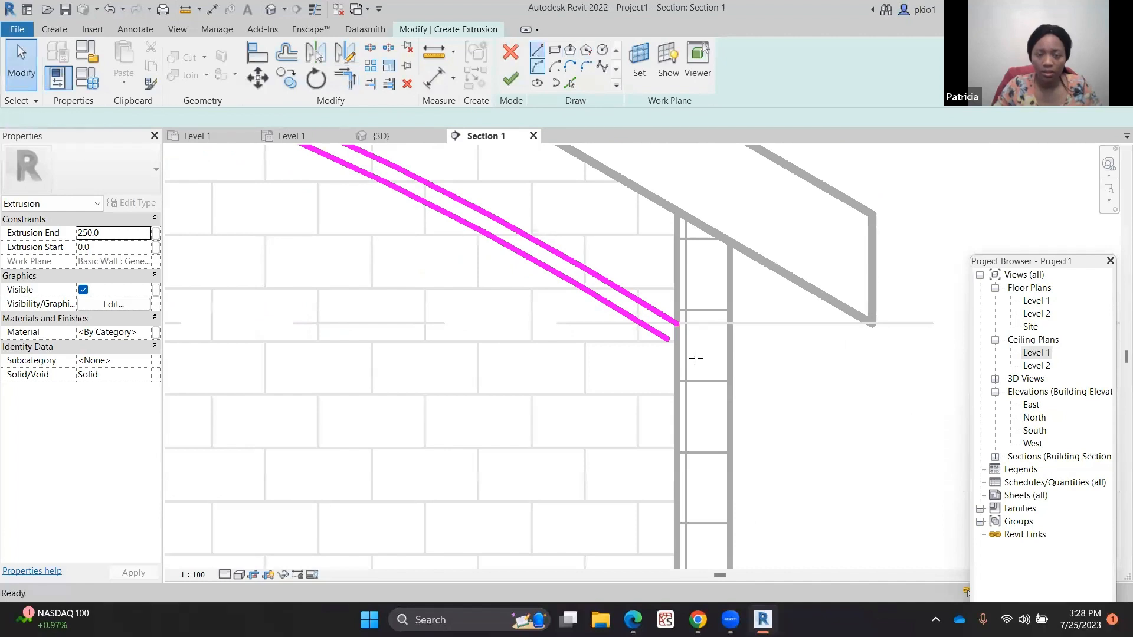
scroll(678, 319, up, 4)
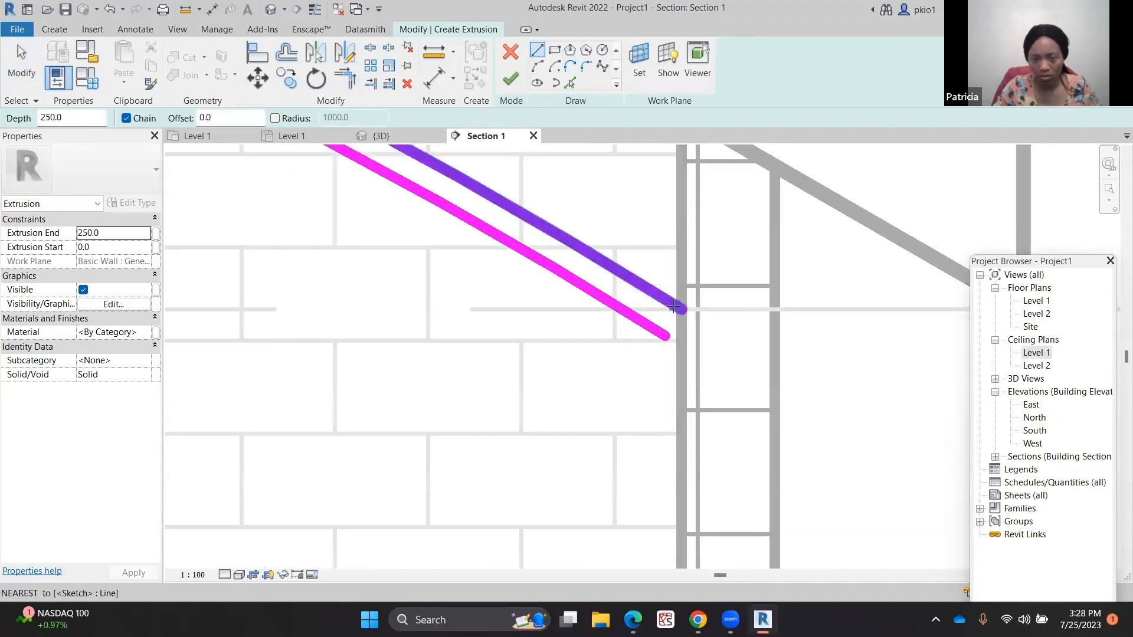
click(676, 307)
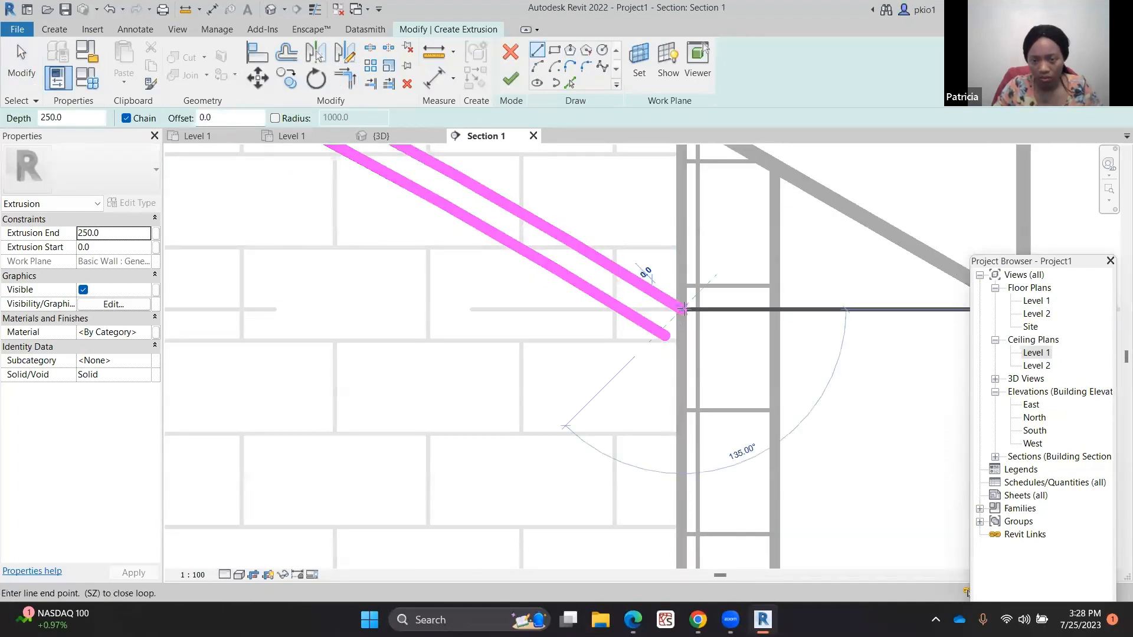
click(682, 377)
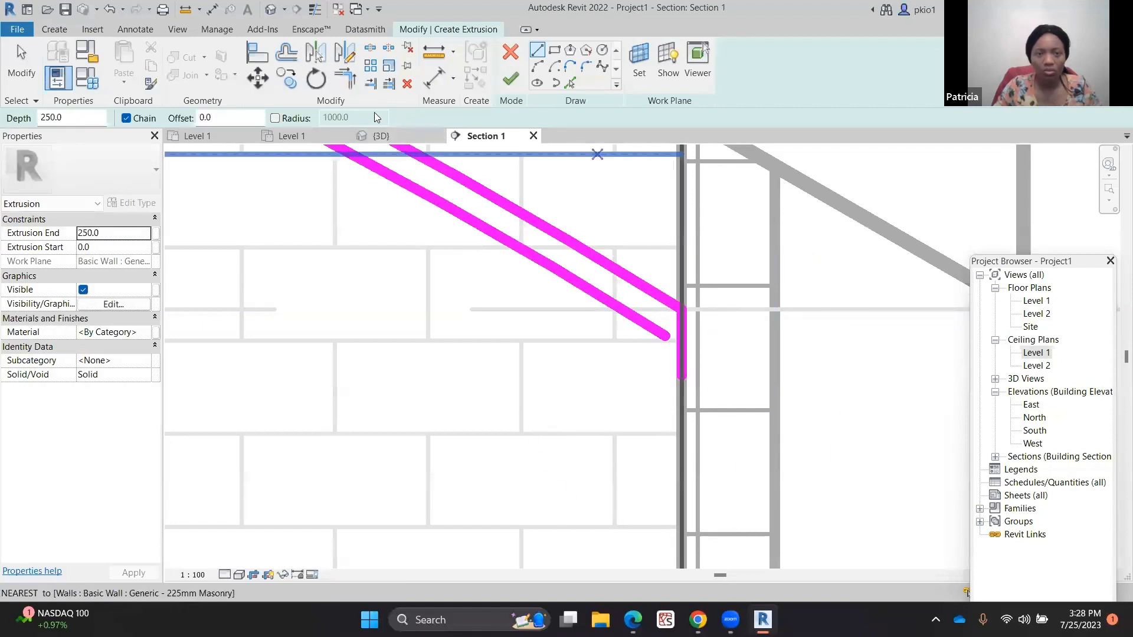
click(343, 80)
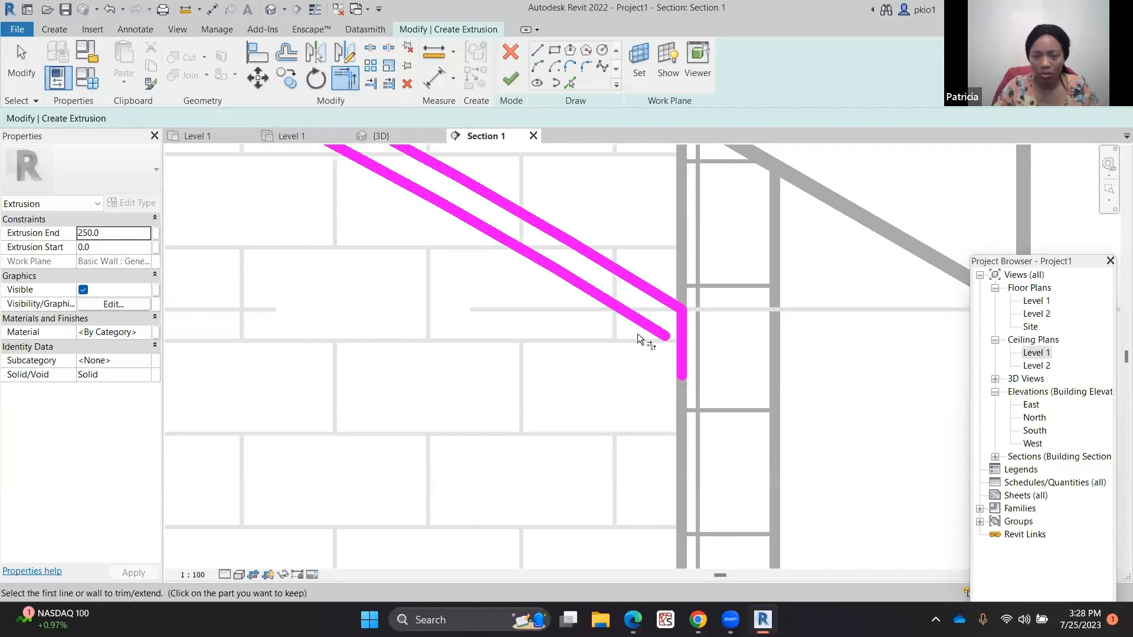
click(655, 331)
click(683, 322)
scroll(829, 349, down, 2)
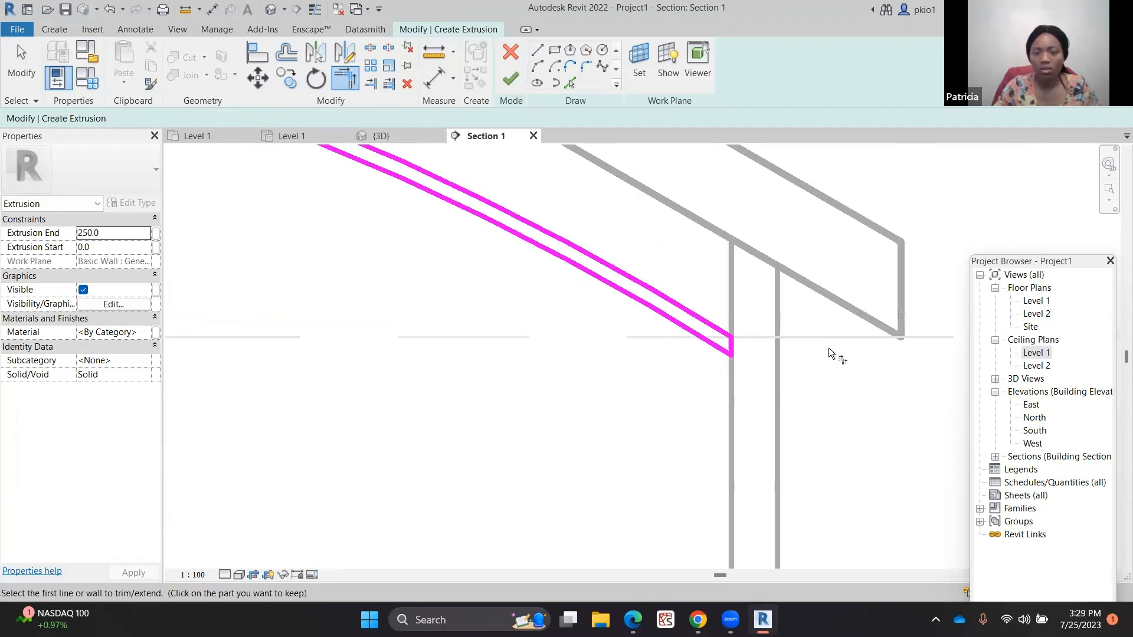
scroll(829, 348, down, 4)
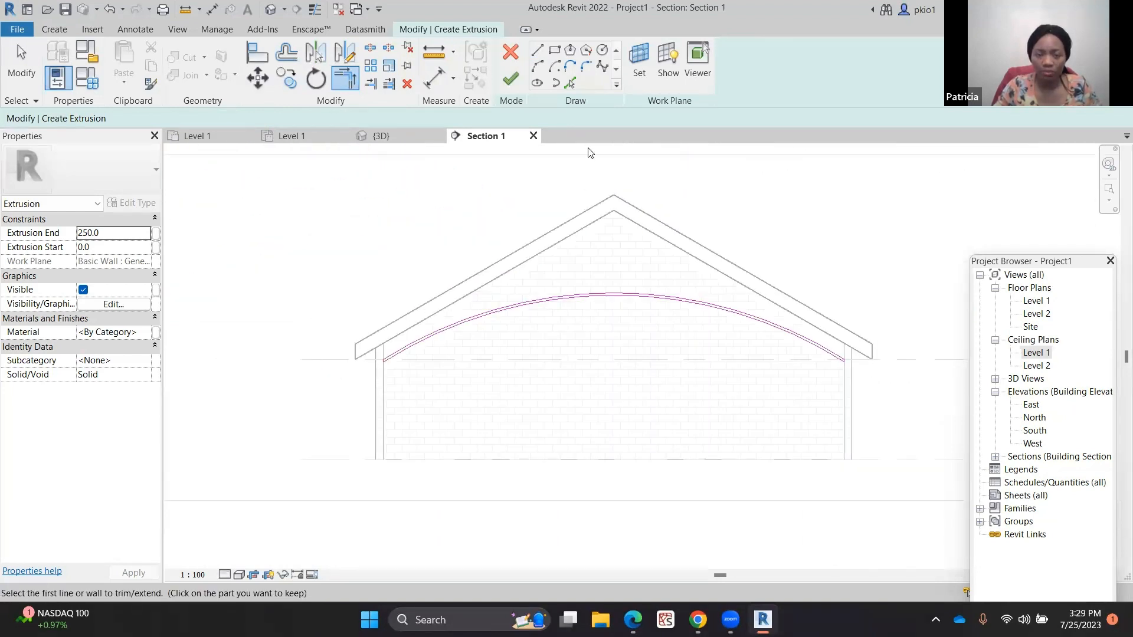
click(509, 79)
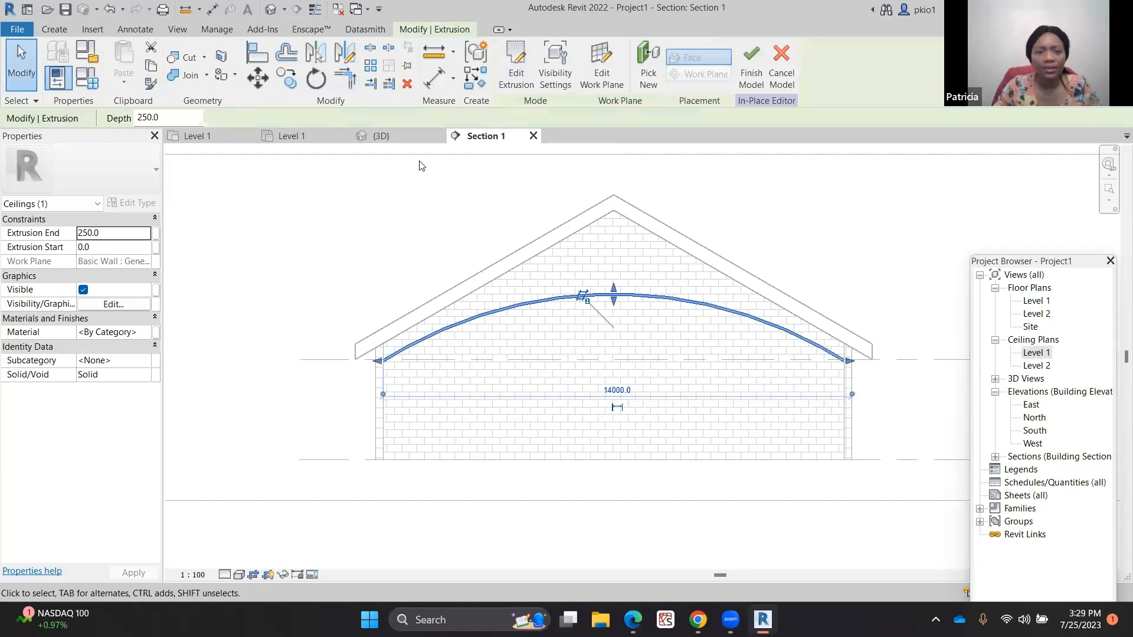
In the Level 1 ceiling plan, stretch the arched ceiling extrusion across the room to the far wall and finish the in-place model
click(301, 140)
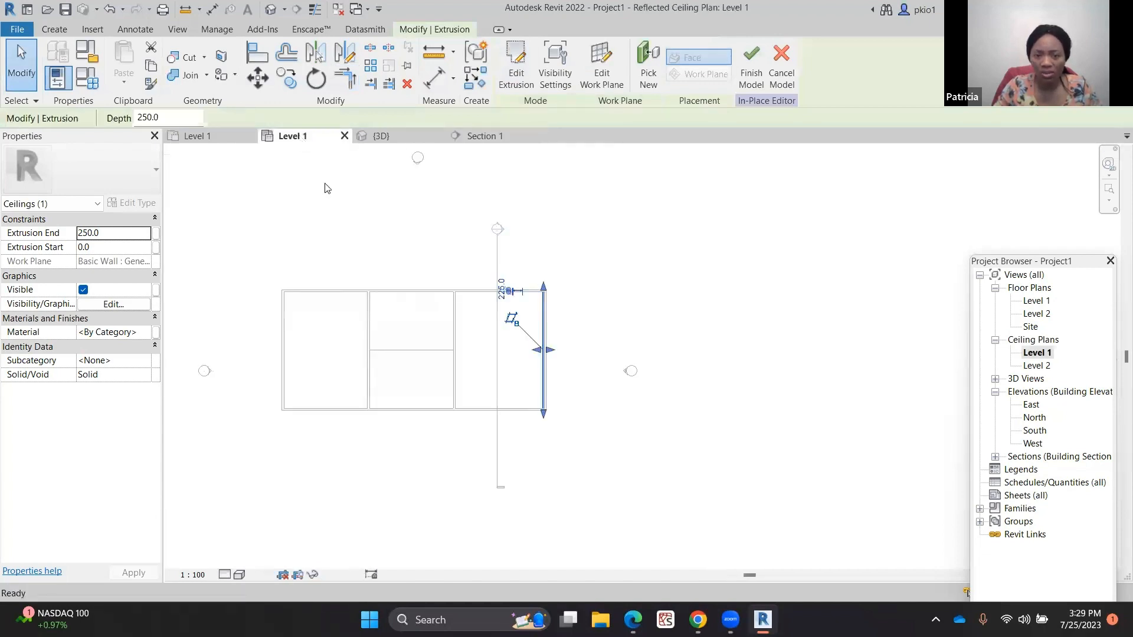
scroll(632, 354, up, 4)
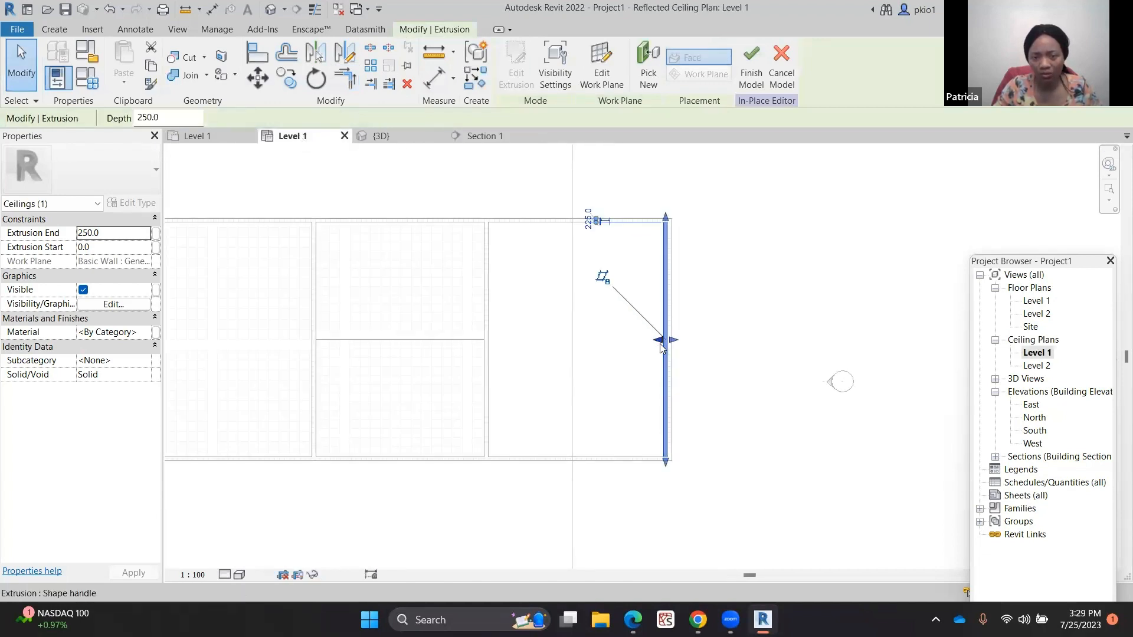
drag(664, 344, 489, 352)
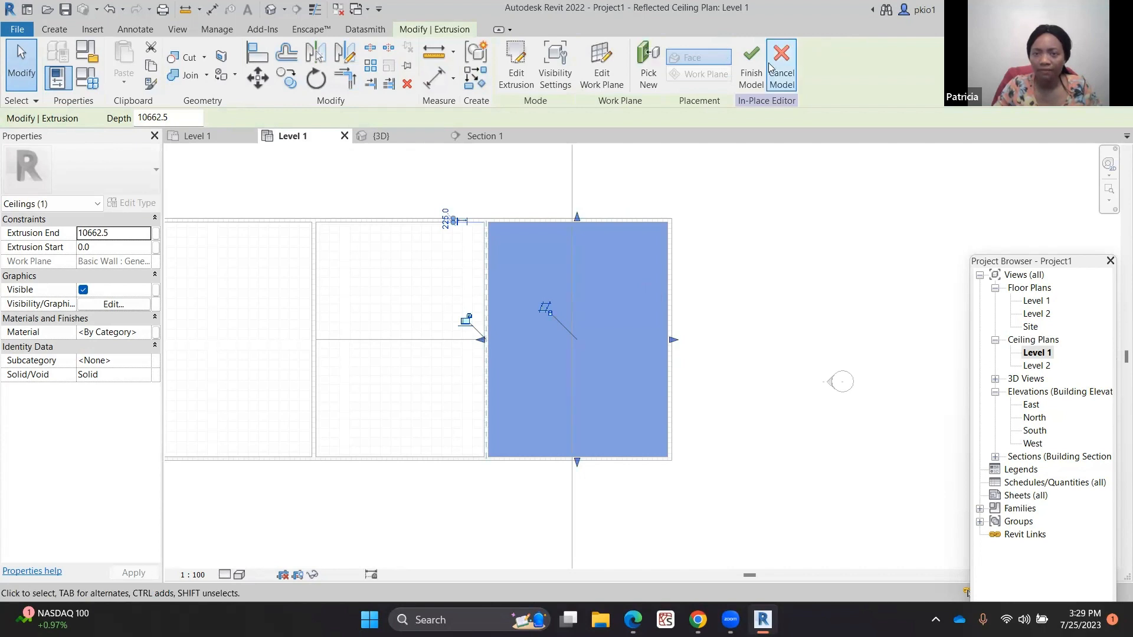
click(751, 65)
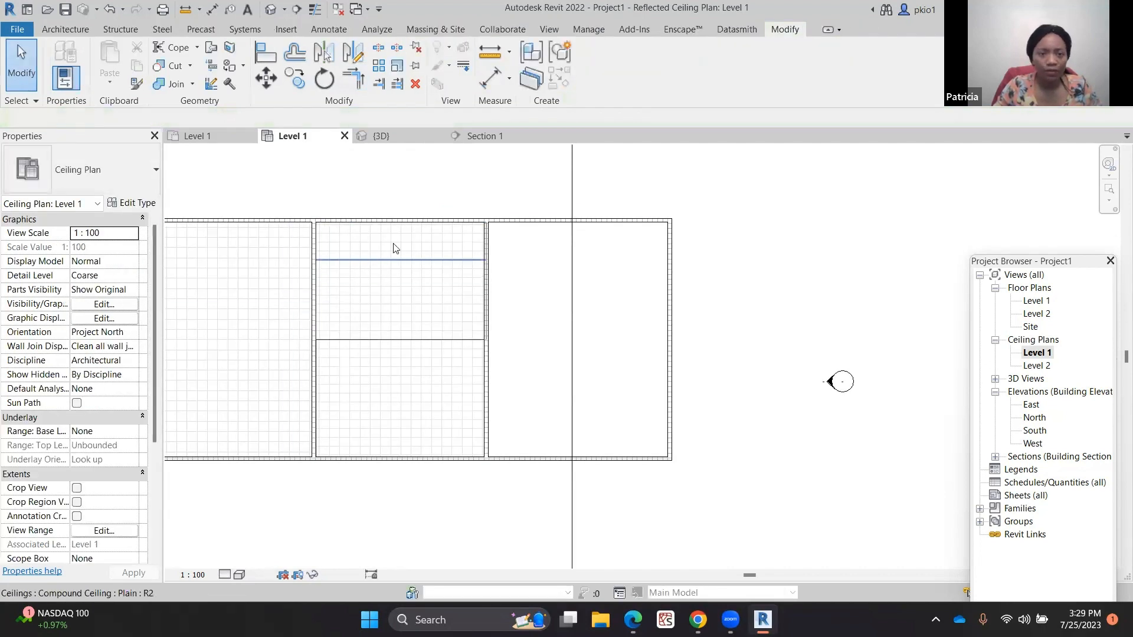
Start a new schedule of the Ceilings category named Ceiling Schedule
click(493, 136)
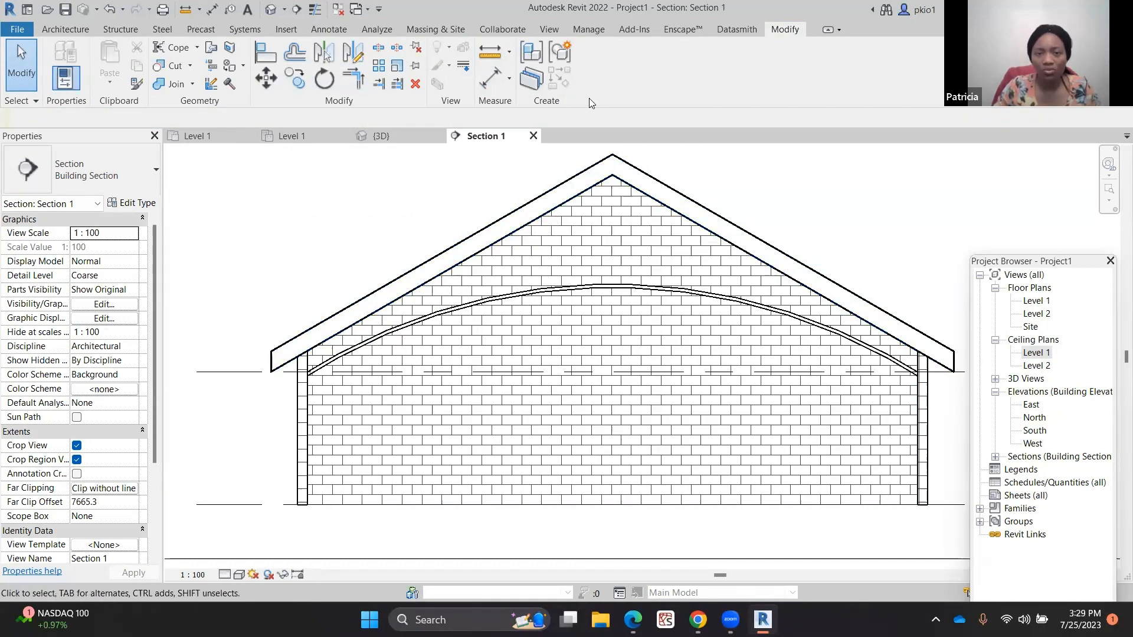
click(549, 30)
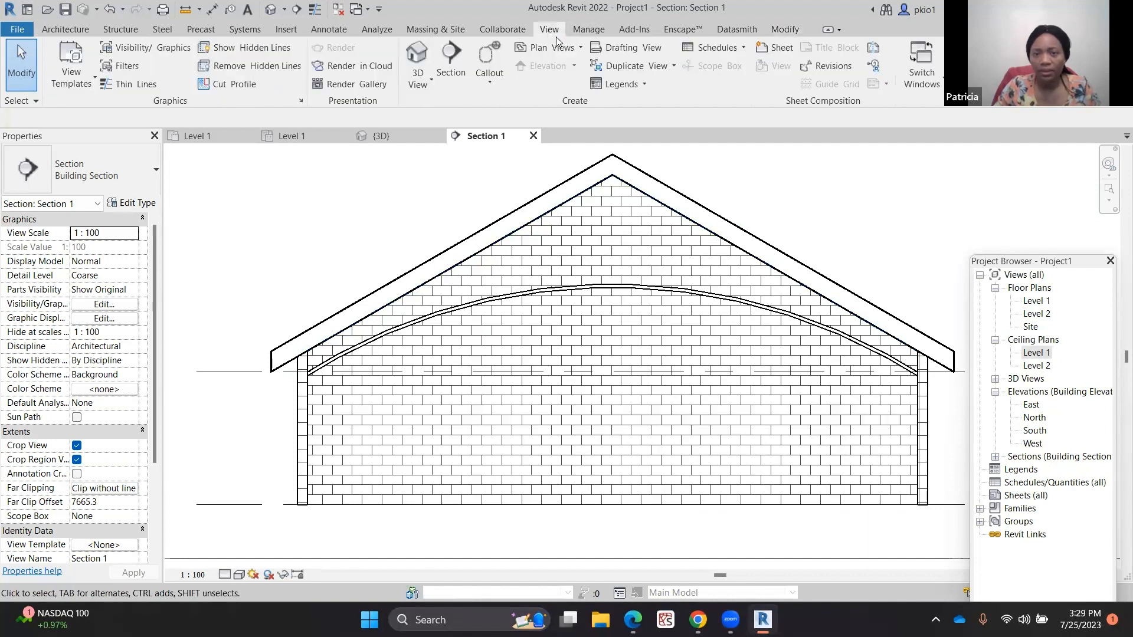
click(736, 50)
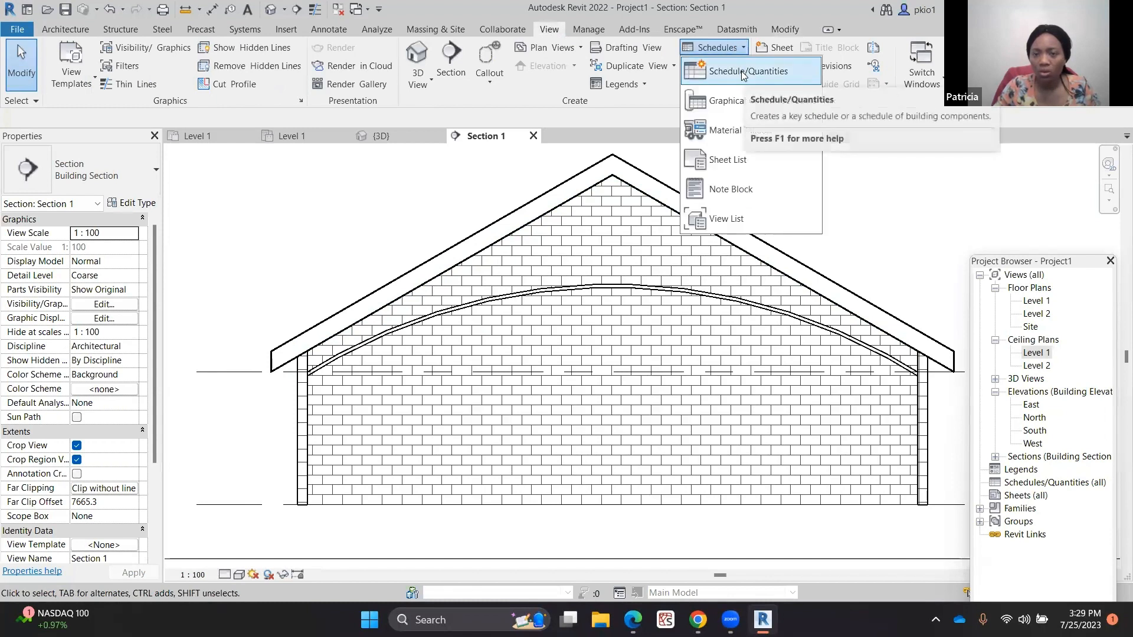
click(738, 77)
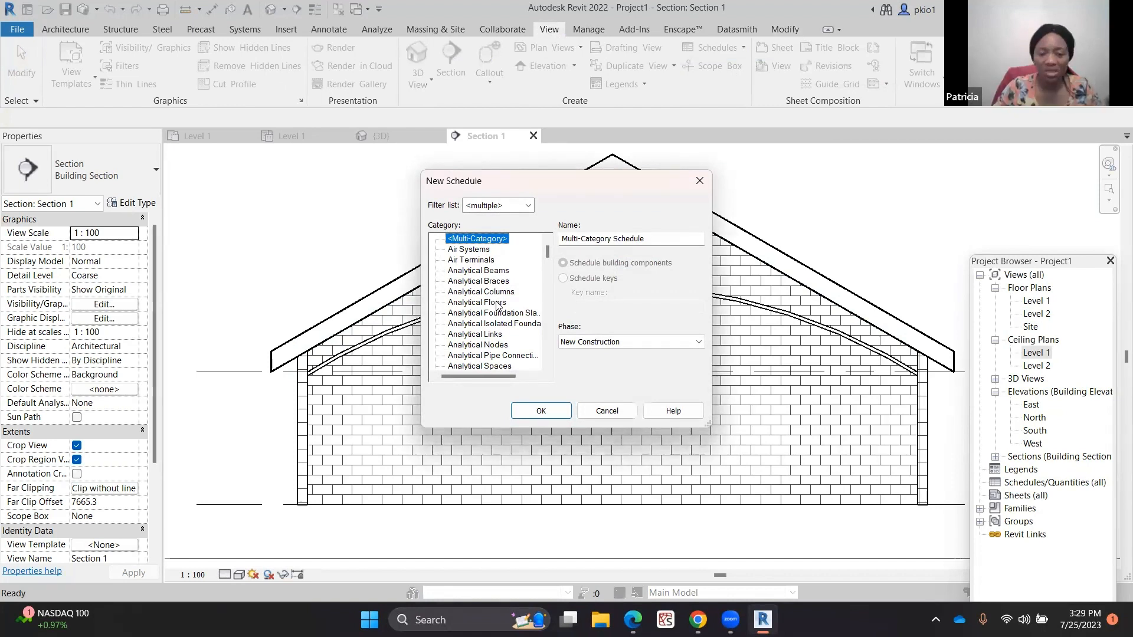
scroll(497, 305, down, 6)
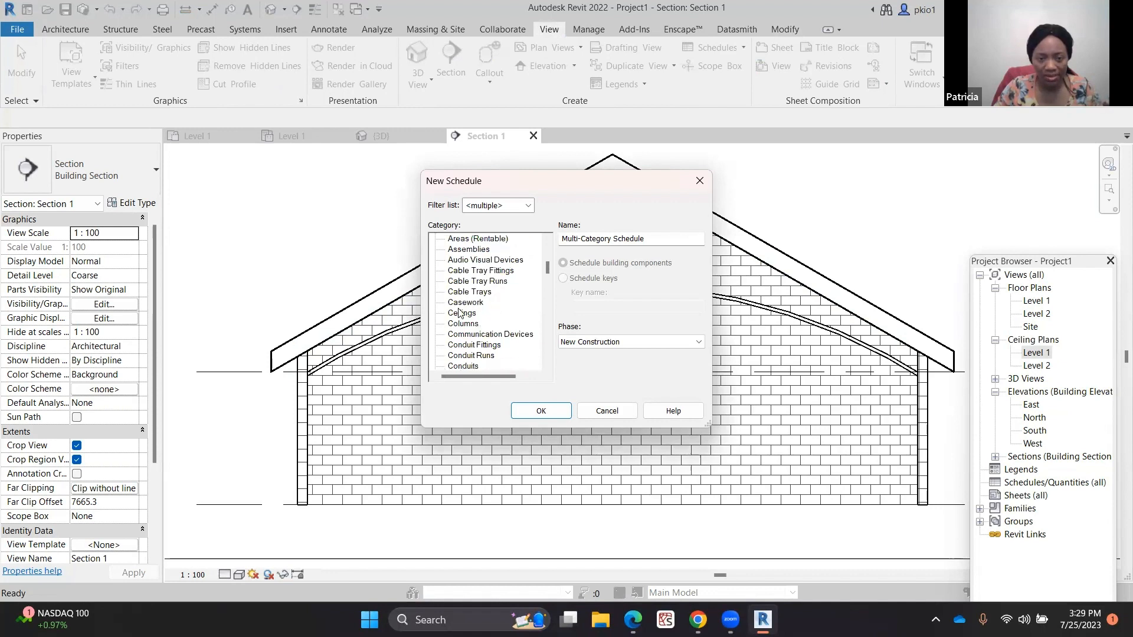
click(461, 313)
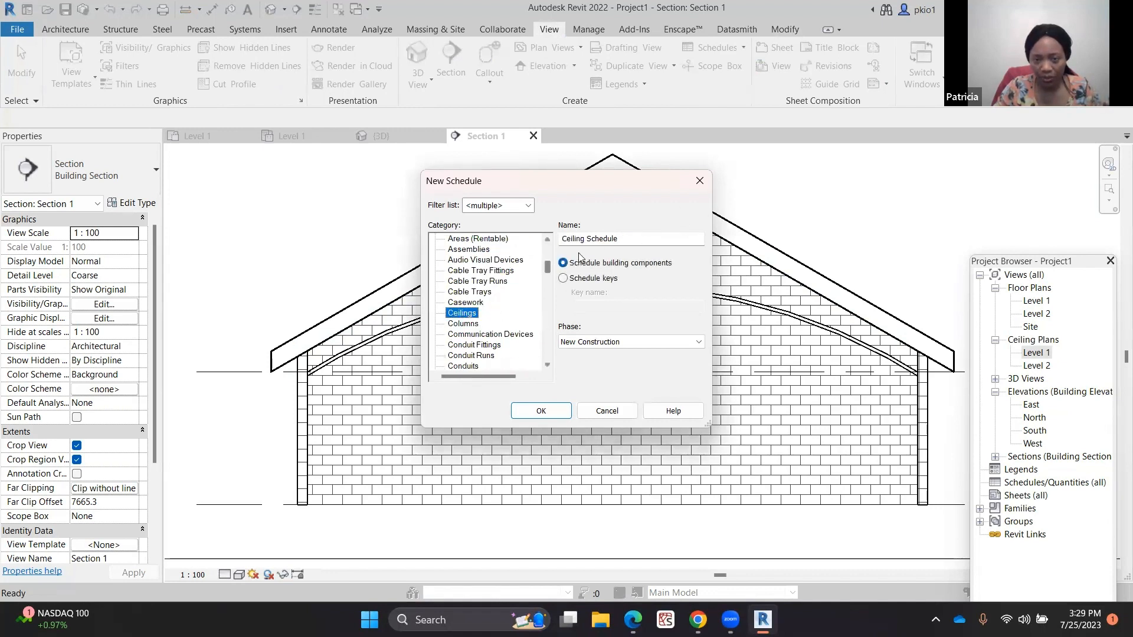
click(531, 409)
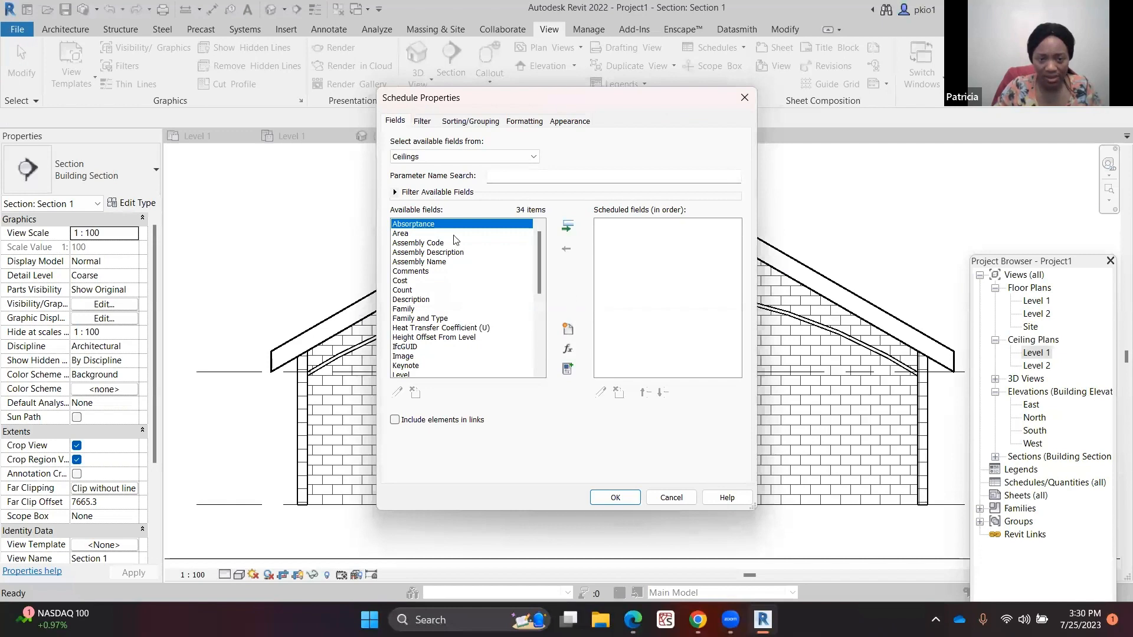
Add the Type, Area, Count and Family fields to the ceiling schedule
scroll(455, 279, down, 3)
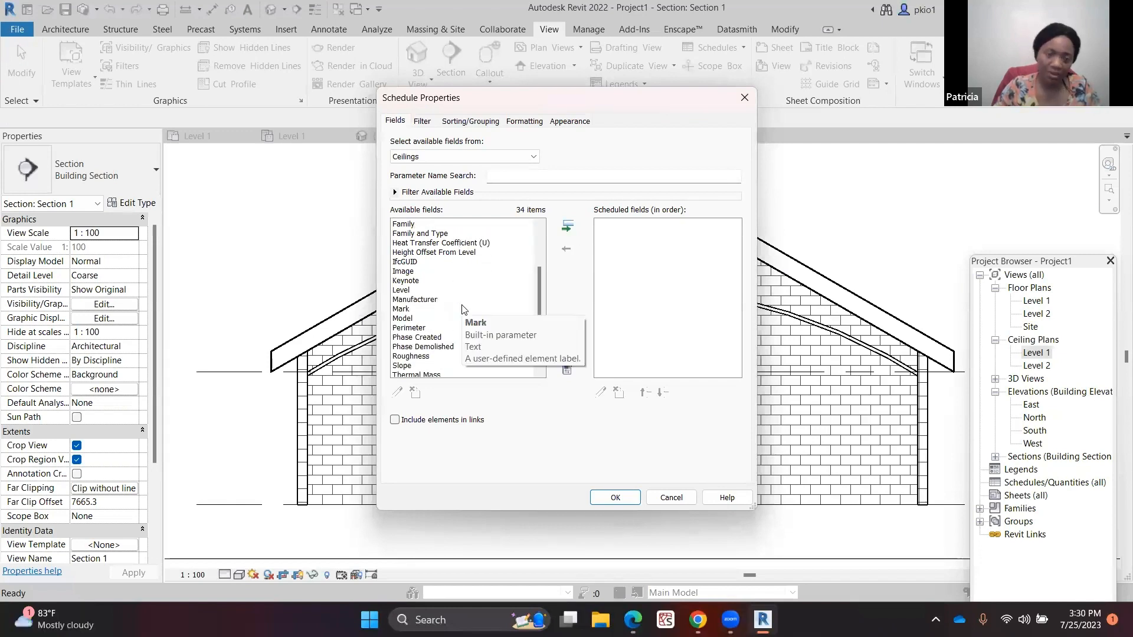
scroll(463, 309, down, 3)
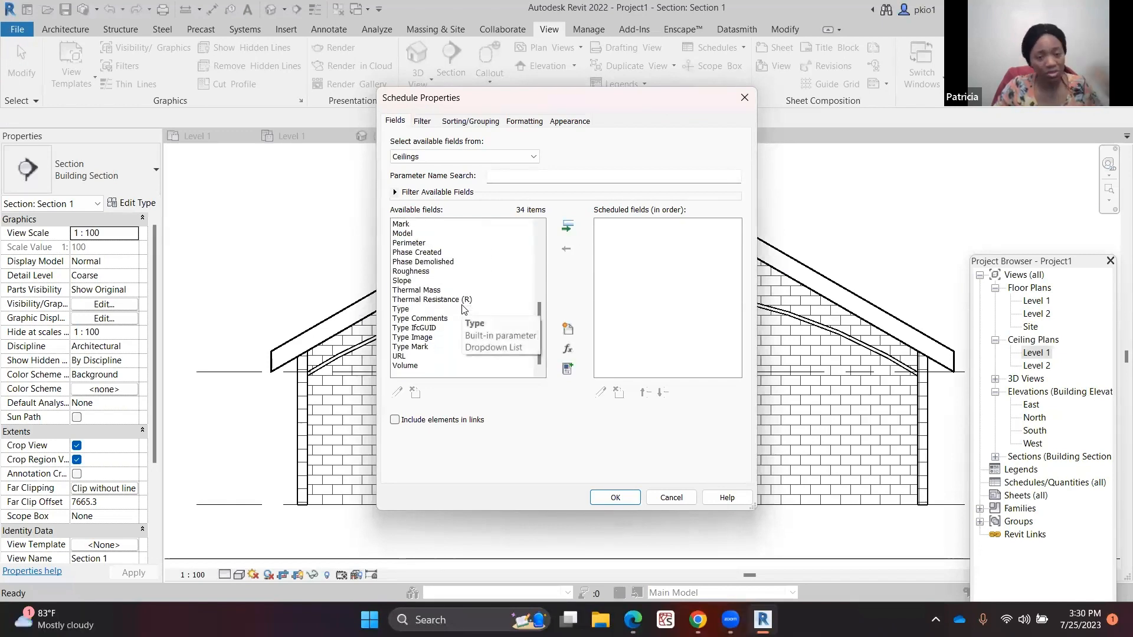
scroll(464, 309, up, 3)
scroll(463, 309, down, 3)
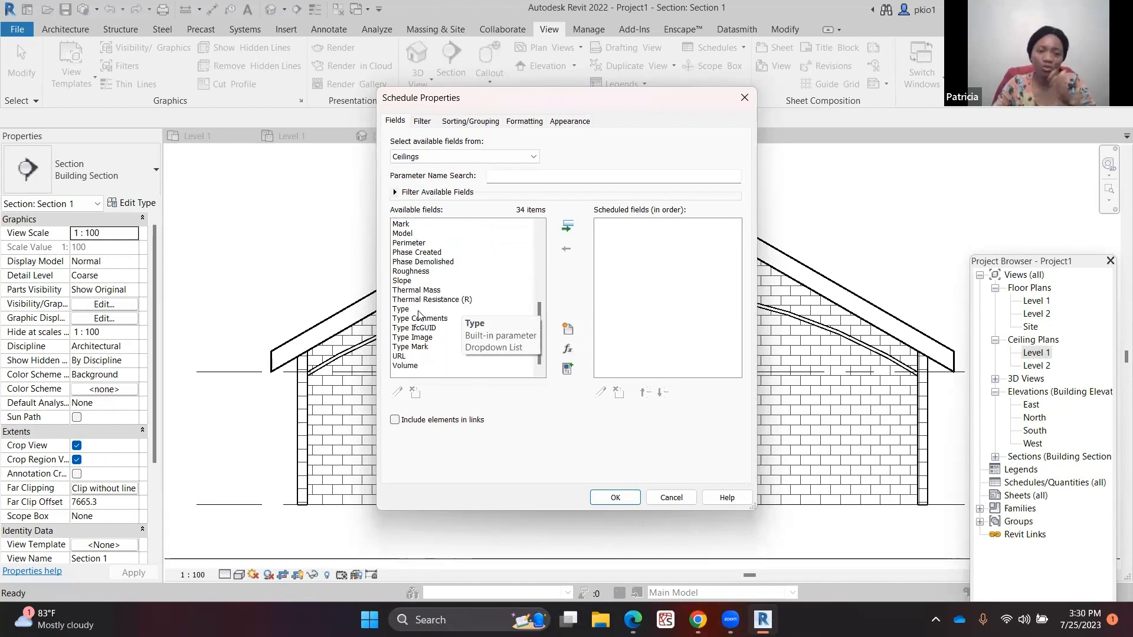
click(399, 309)
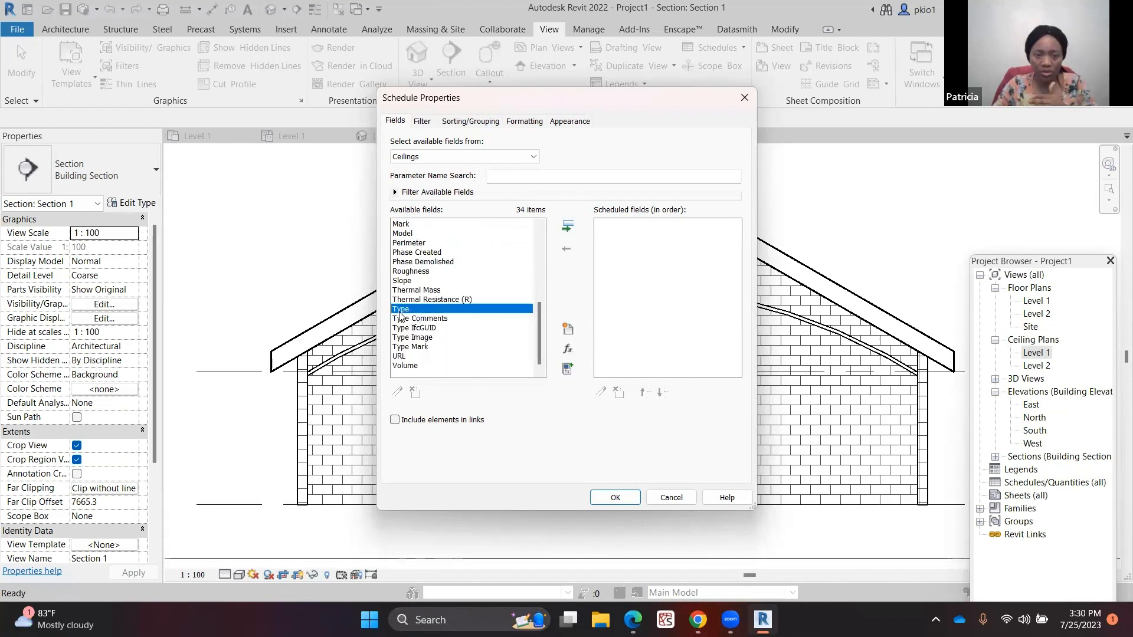
click(567, 225)
scroll(439, 273, up, 4)
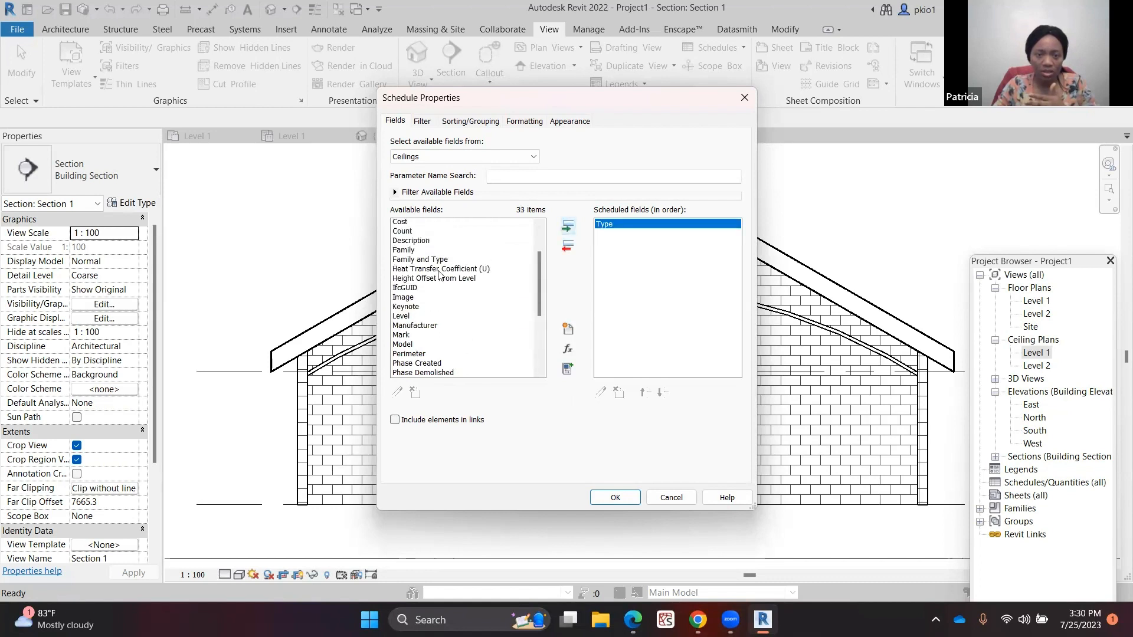
scroll(440, 273, up, 2)
click(415, 234)
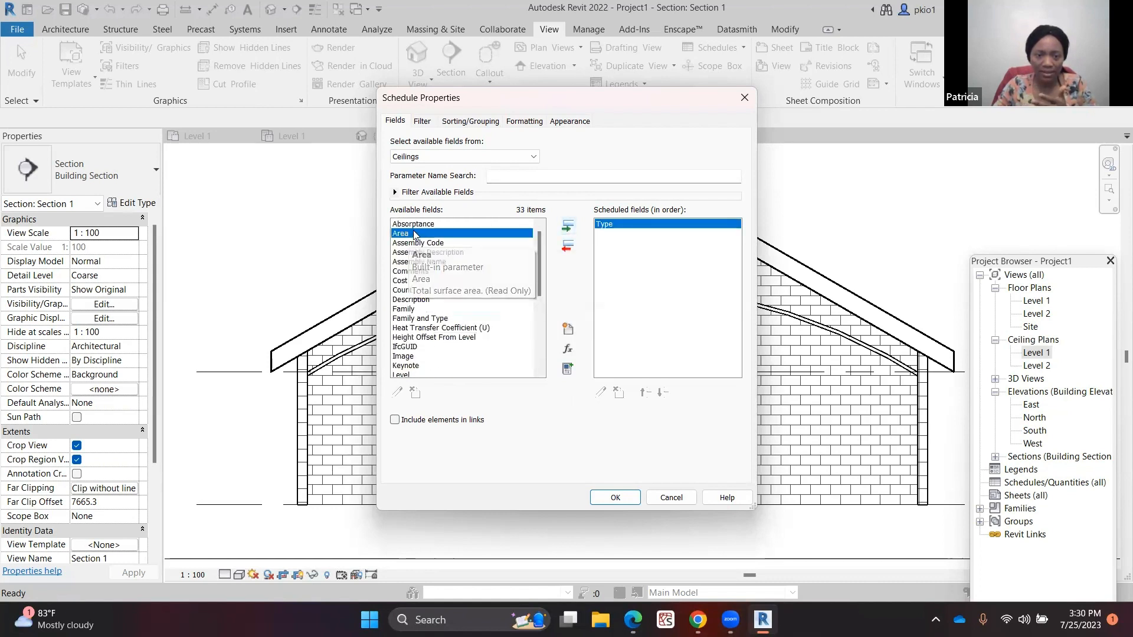
click(567, 225)
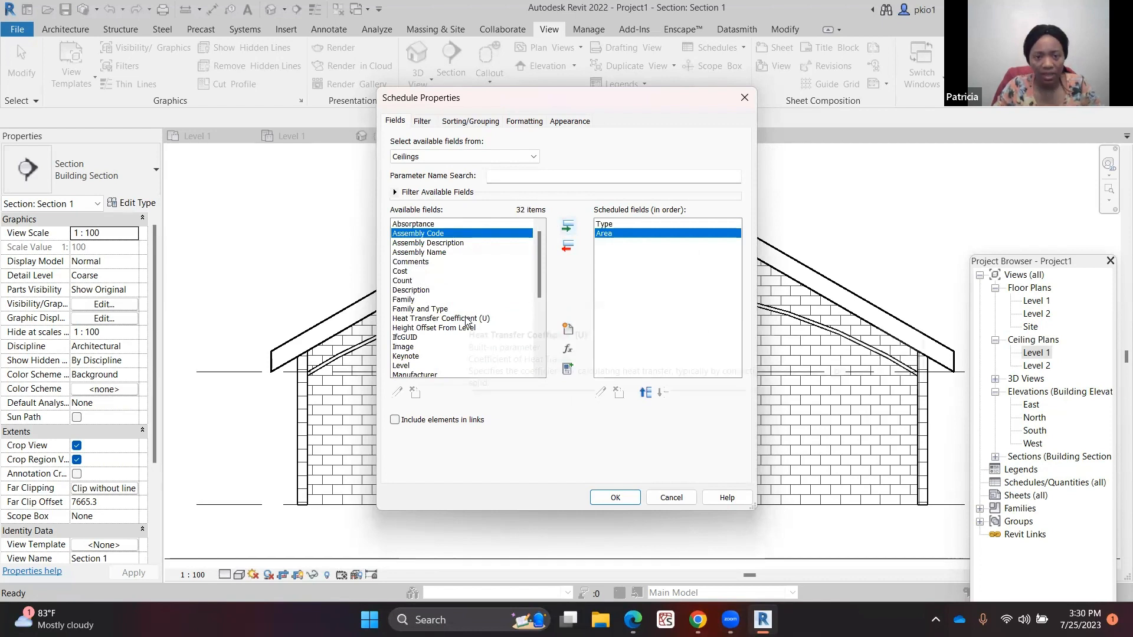
click(413, 281)
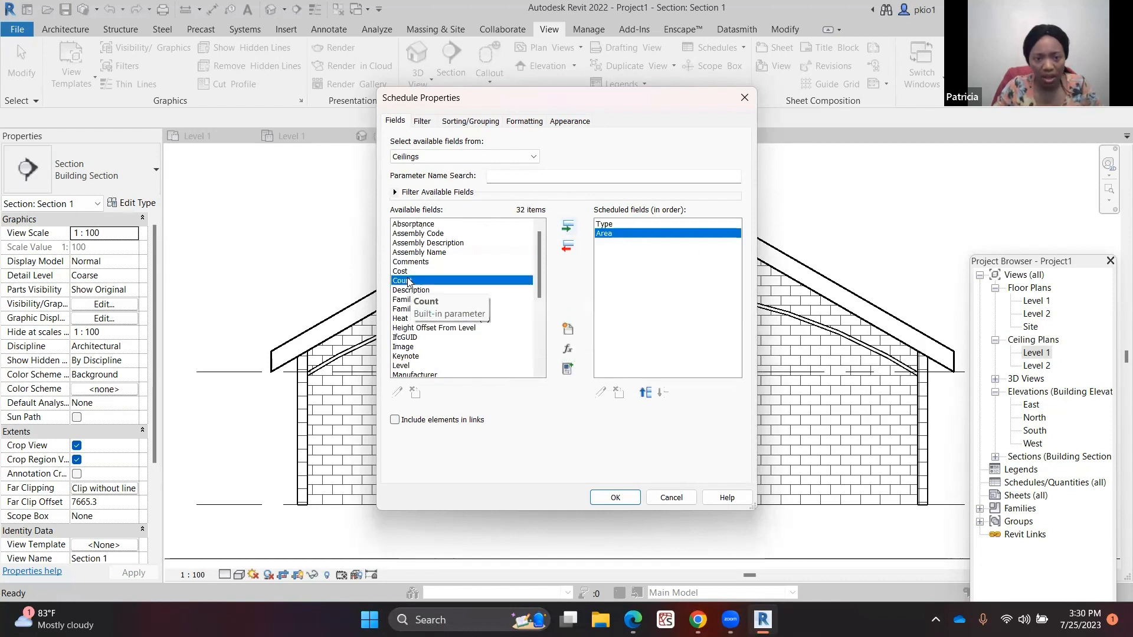
click(567, 227)
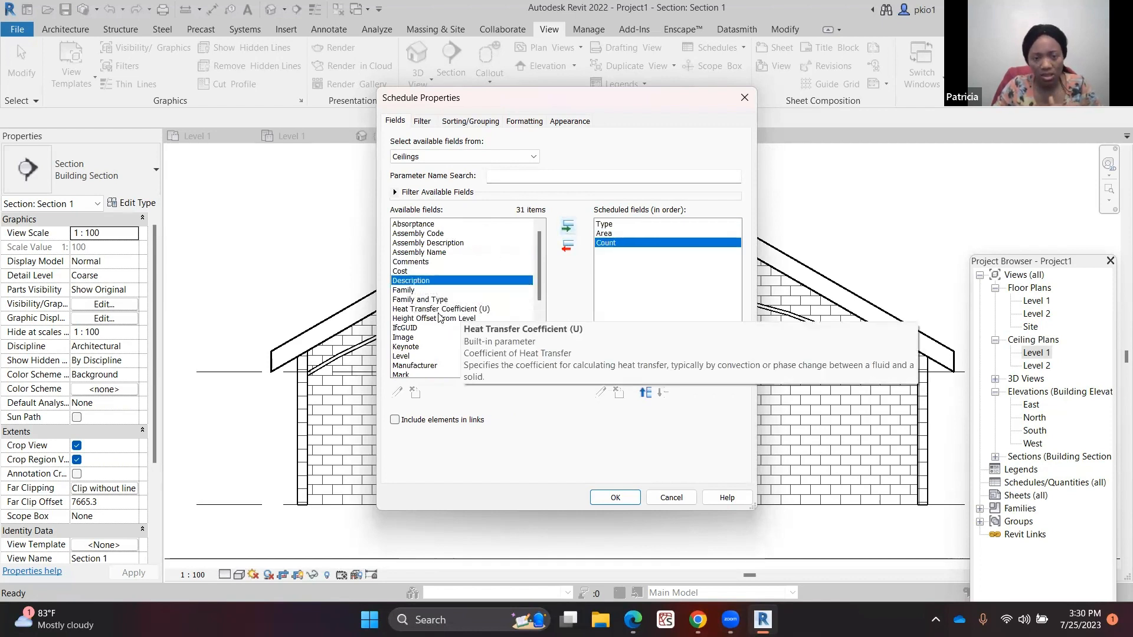
click(411, 290)
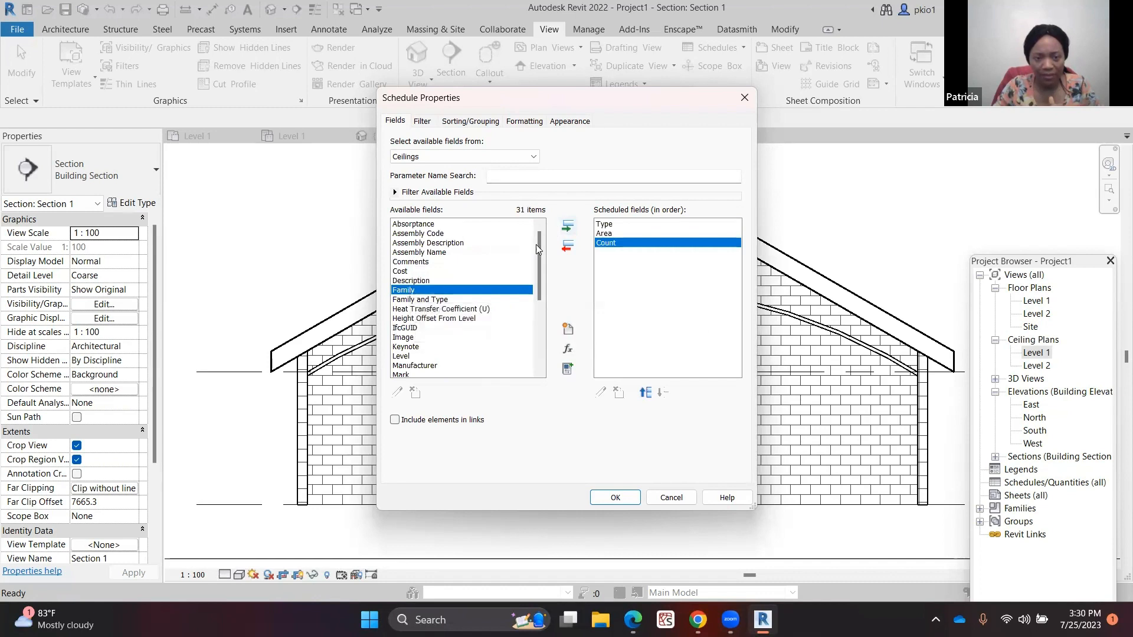
click(567, 227)
Add the Slope and Volume fields to the ceiling schedule
scroll(453, 327, down, 5)
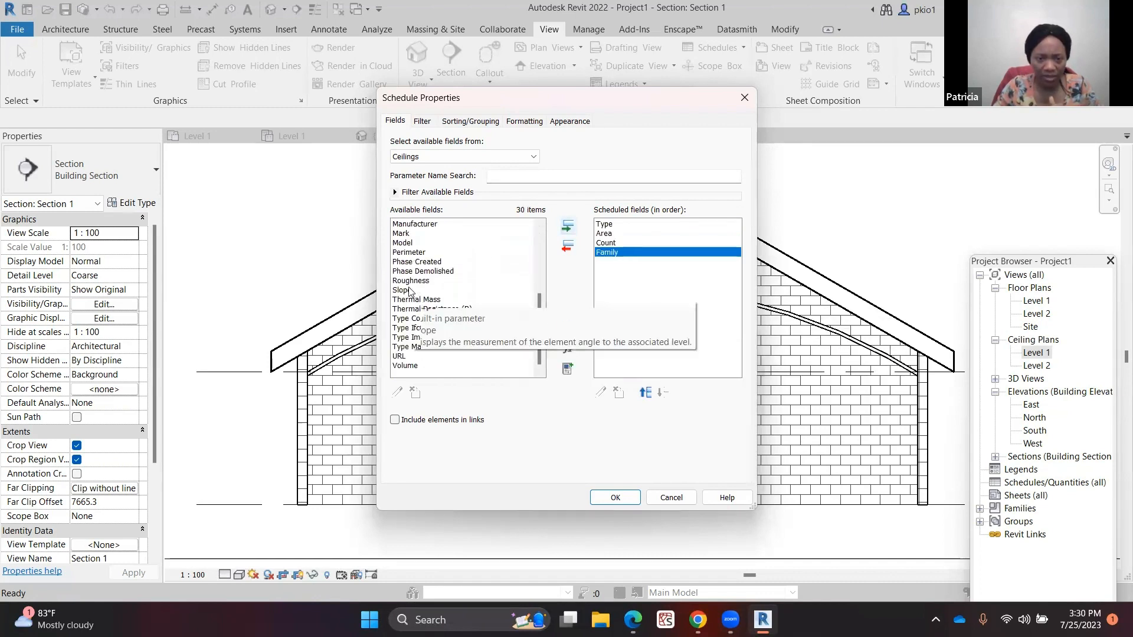
click(501, 290)
click(568, 227)
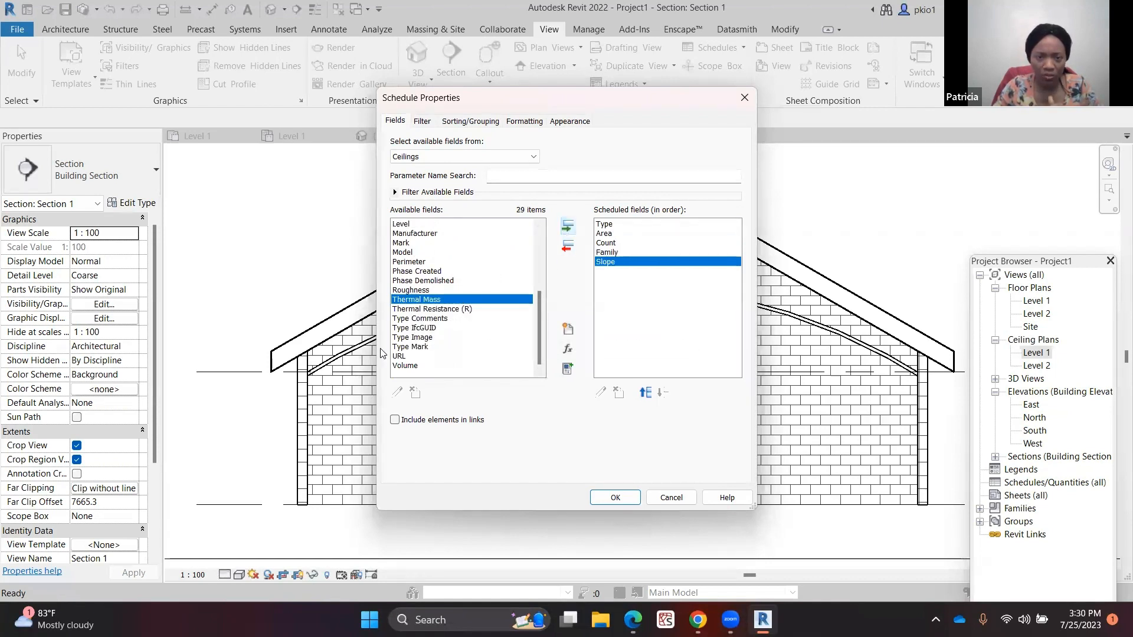
click(412, 367)
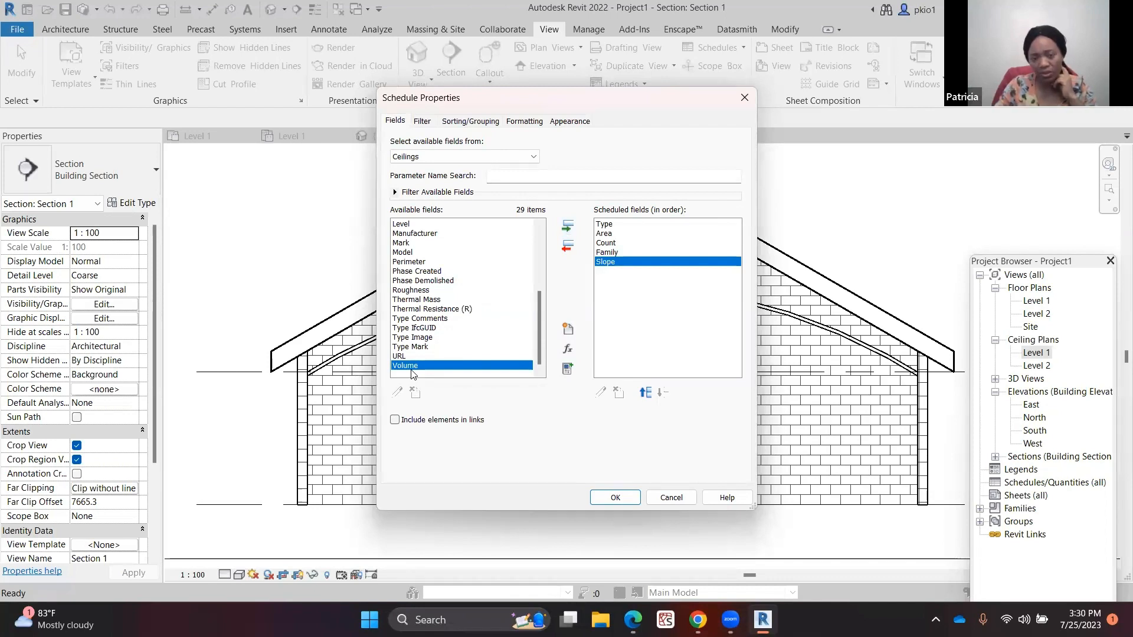
click(567, 225)
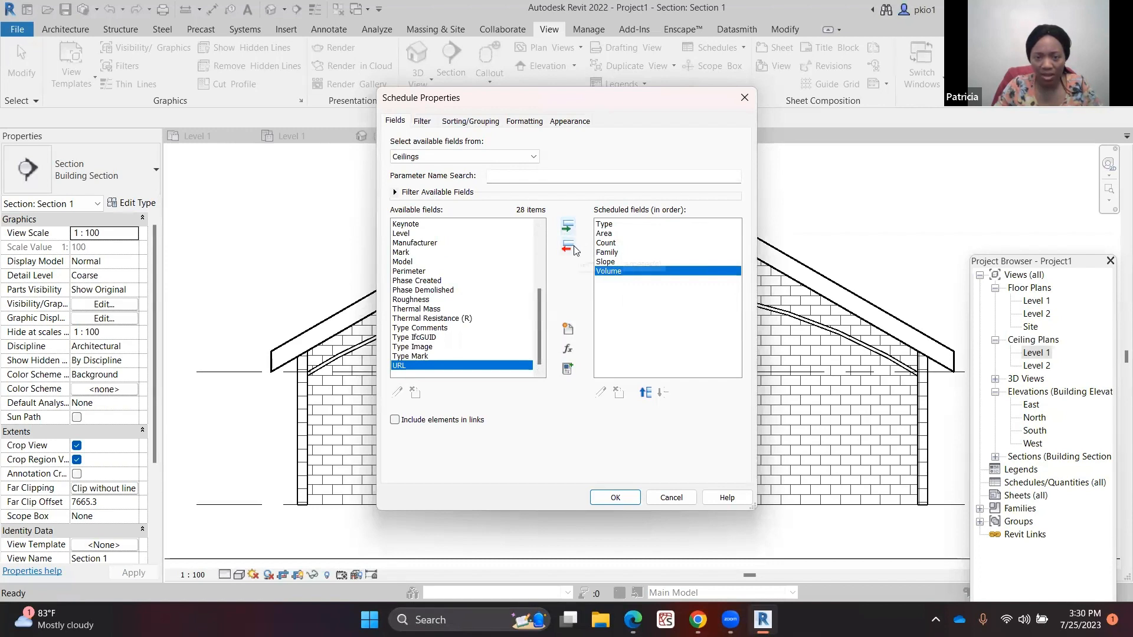
Move the Volume field up and back down in the field order, then confirm the schedule properties
click(645, 393)
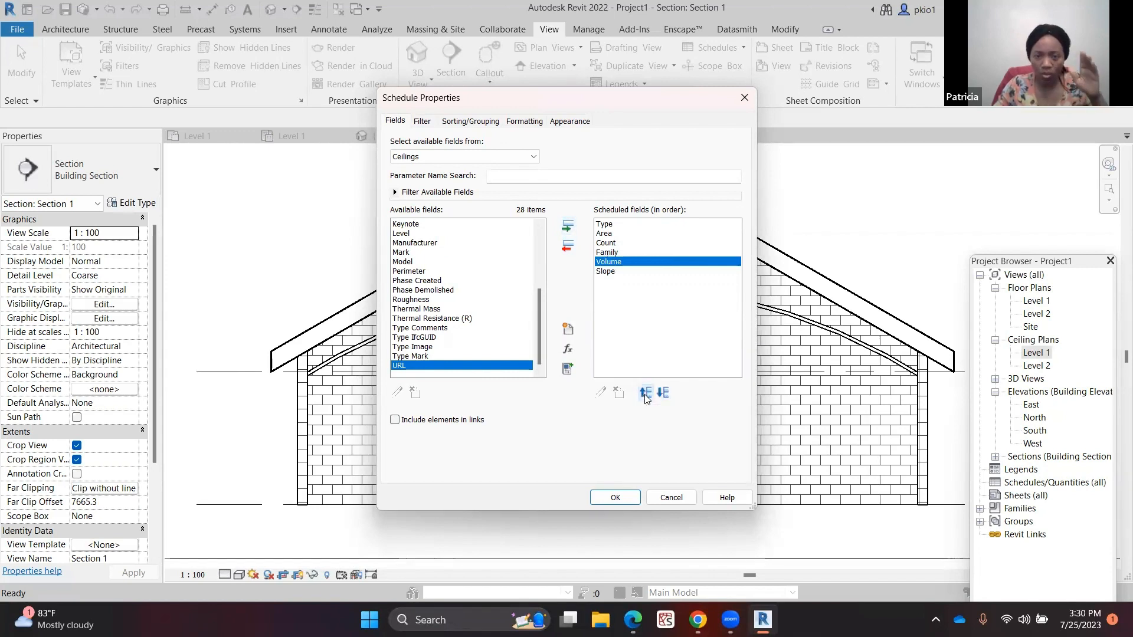
click(646, 394)
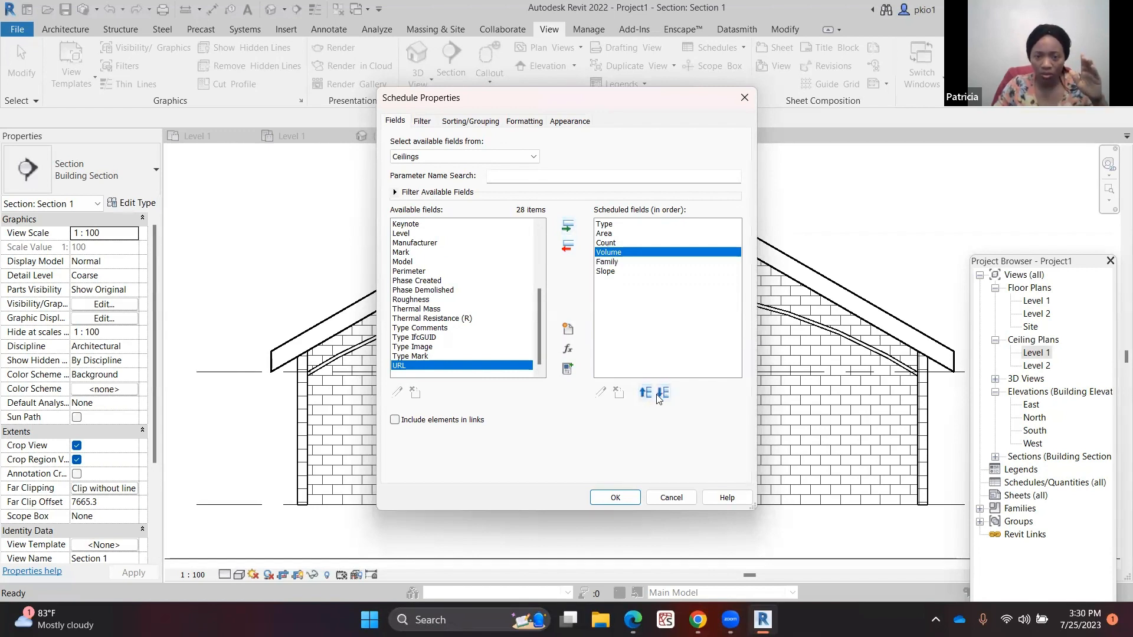
click(665, 393)
click(664, 394)
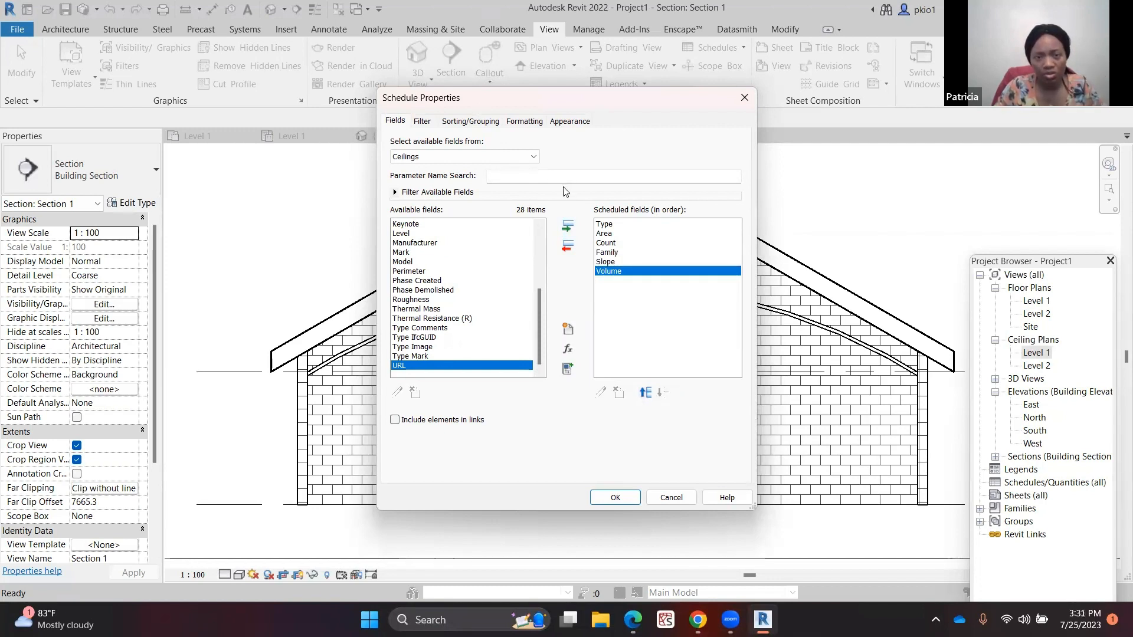
click(616, 498)
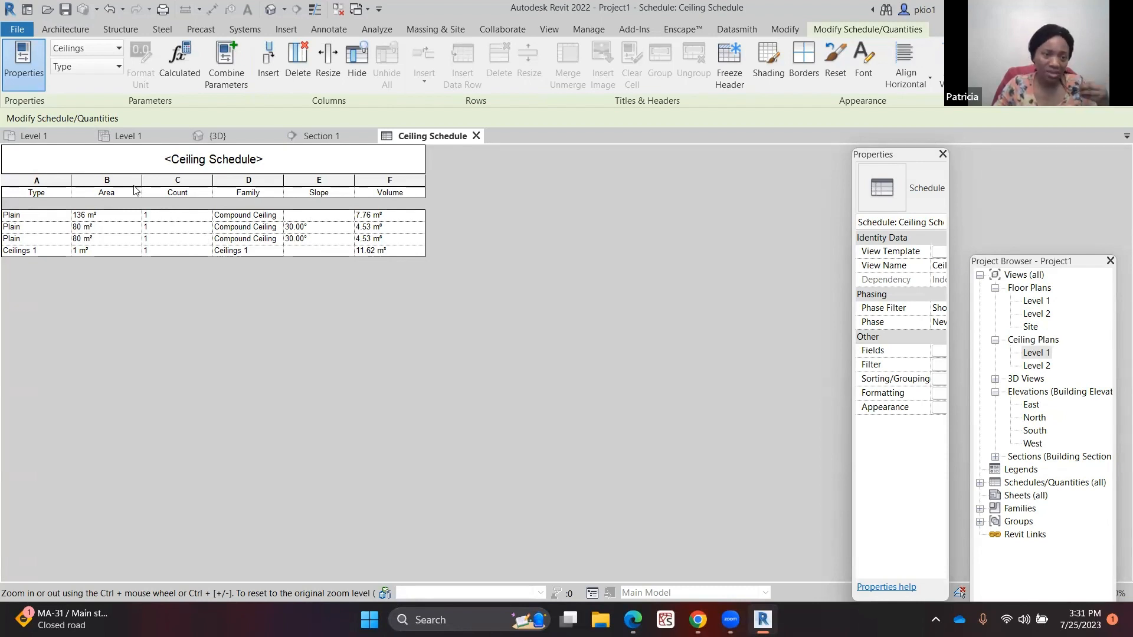
Export the Ceiling Schedule as a CSV report to the Desktop with the default export options
click(17, 31)
mouse_move(92, 276)
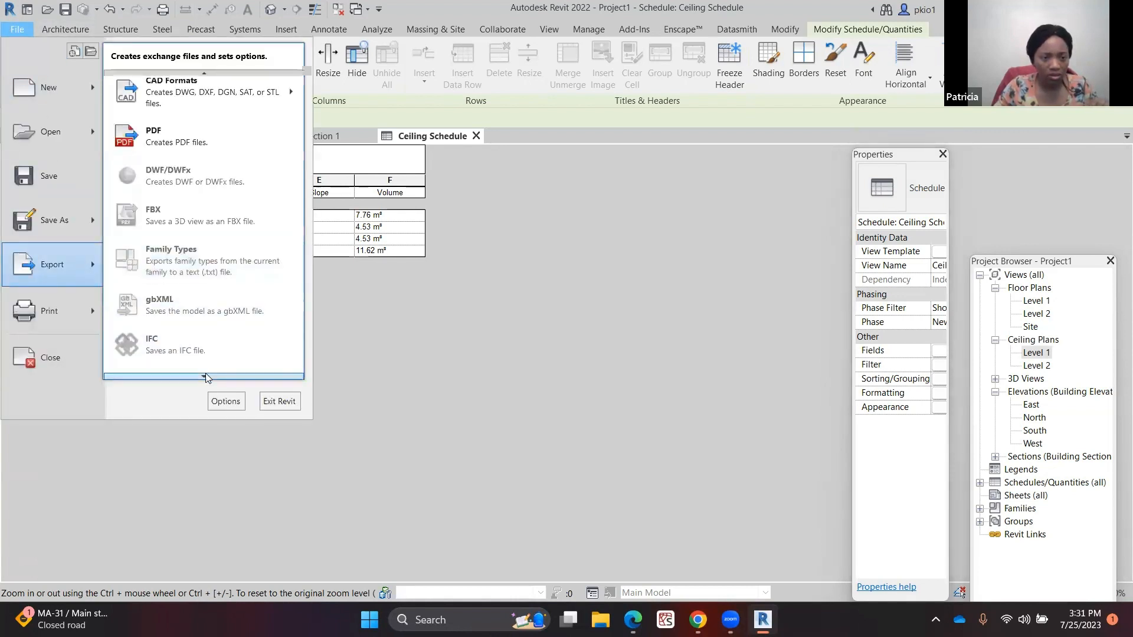
scroll(205, 376, down, 3)
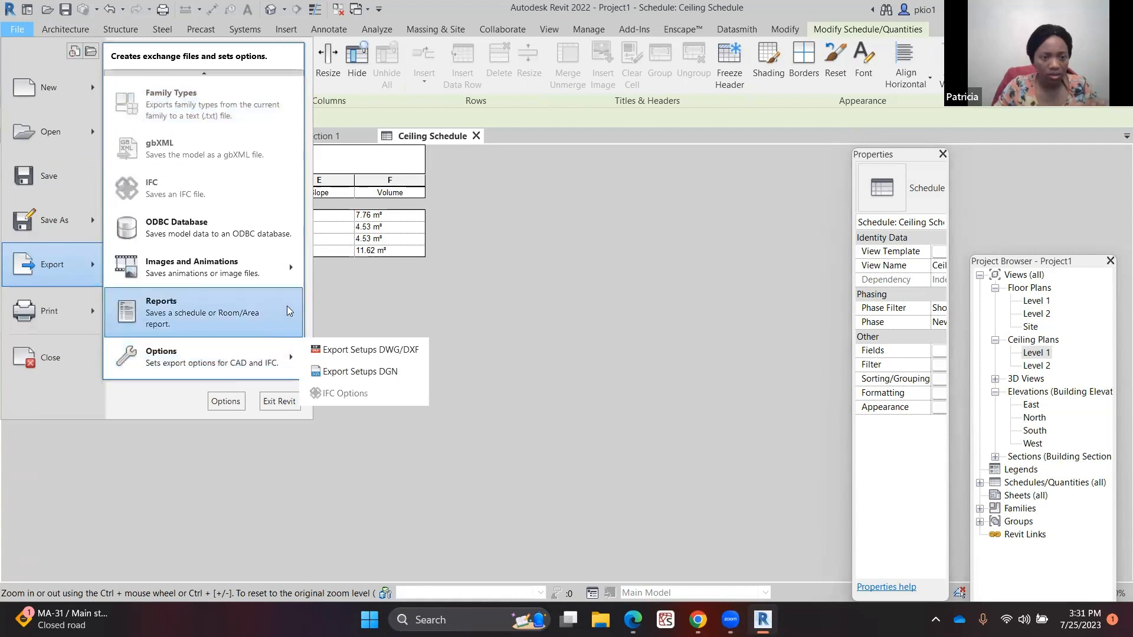
click(319, 300)
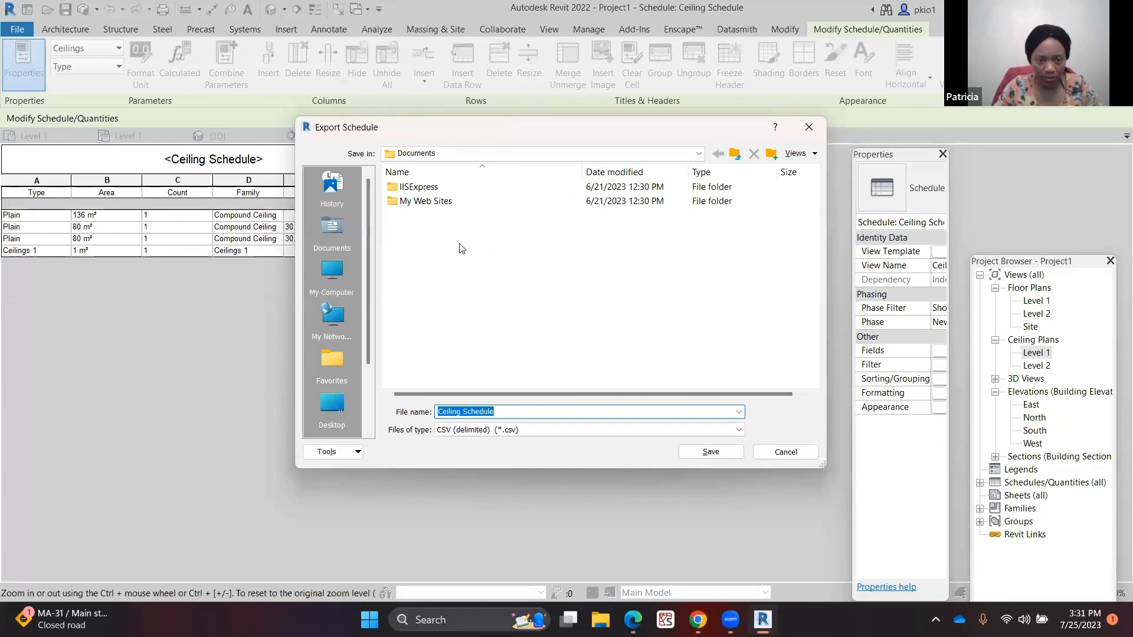
click(332, 403)
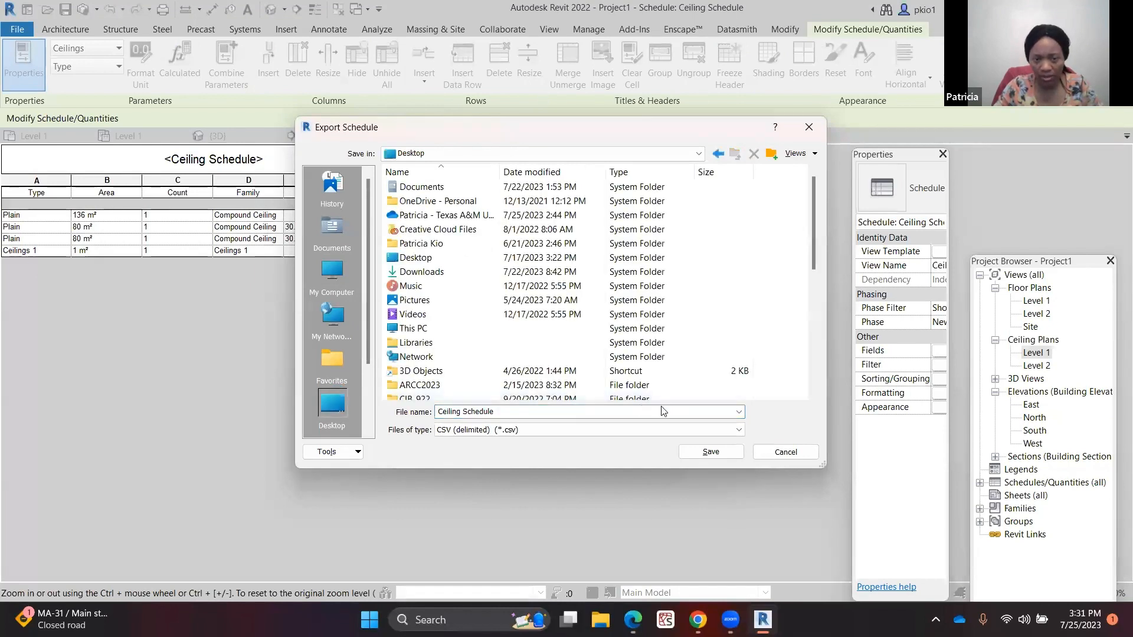
click(720, 451)
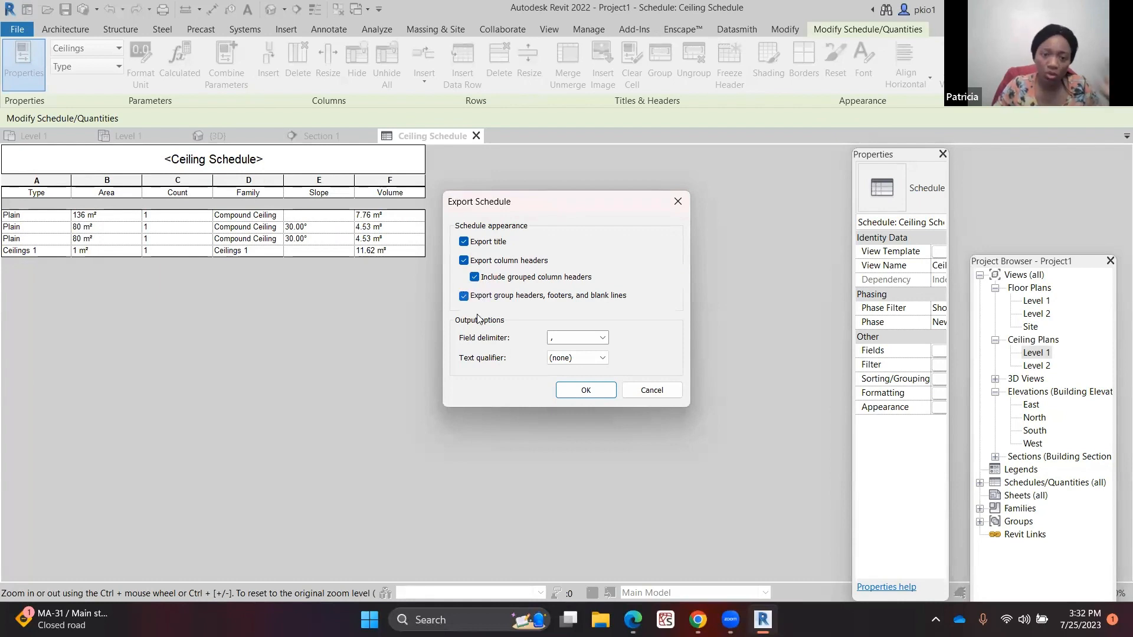
click(587, 390)
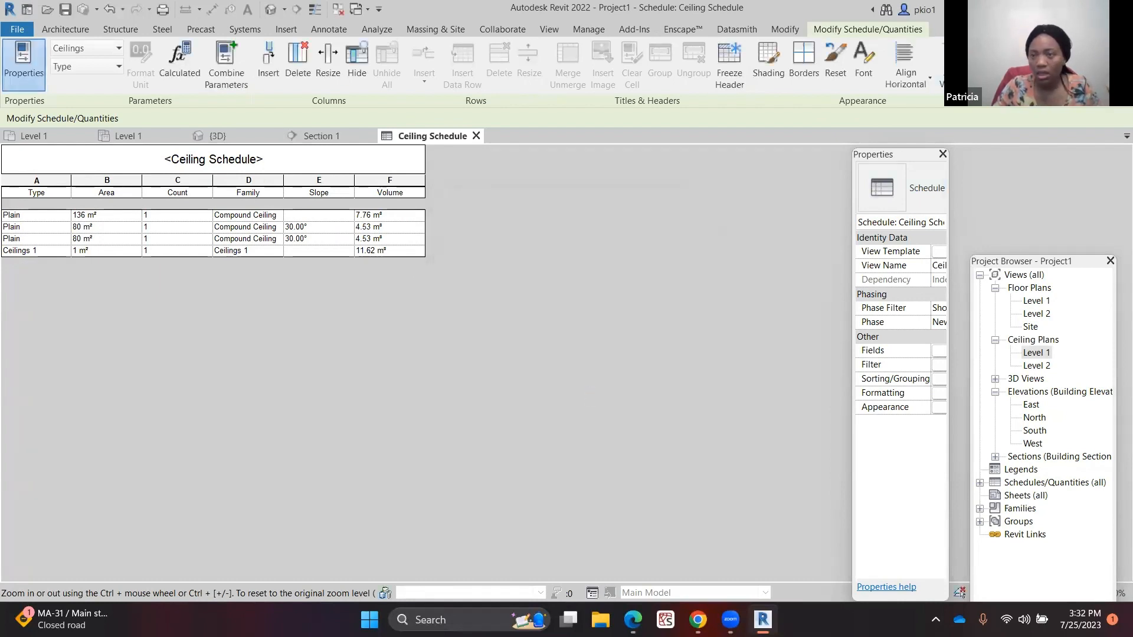
Switch to the desktop and open the exported Ceiling Schedule file in Excel
click(1048, 8)
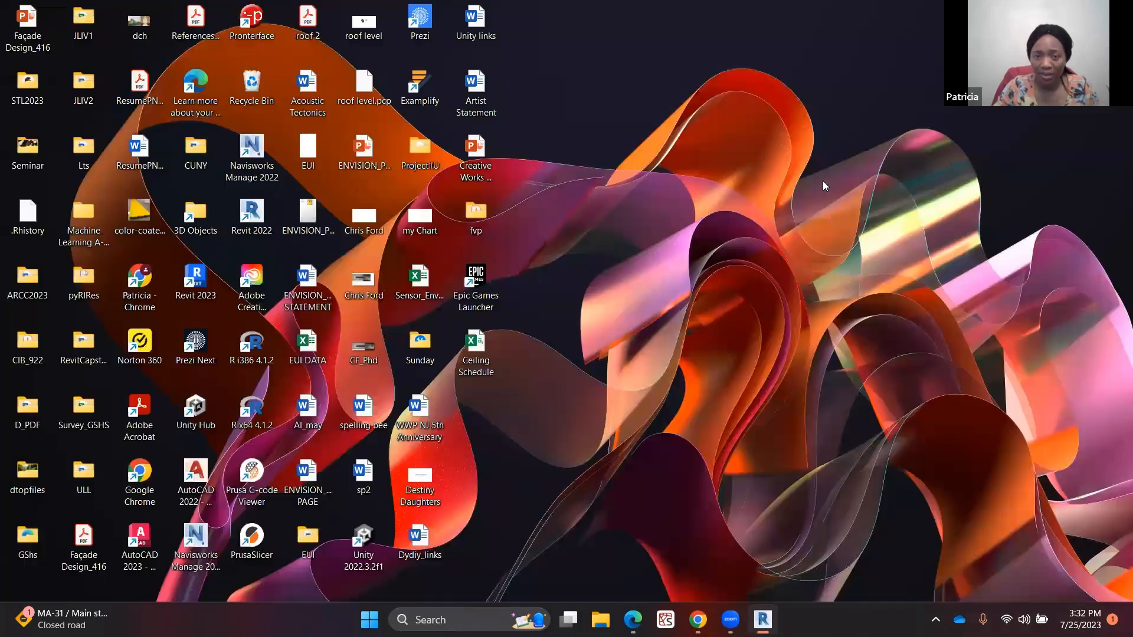
double_click(472, 345)
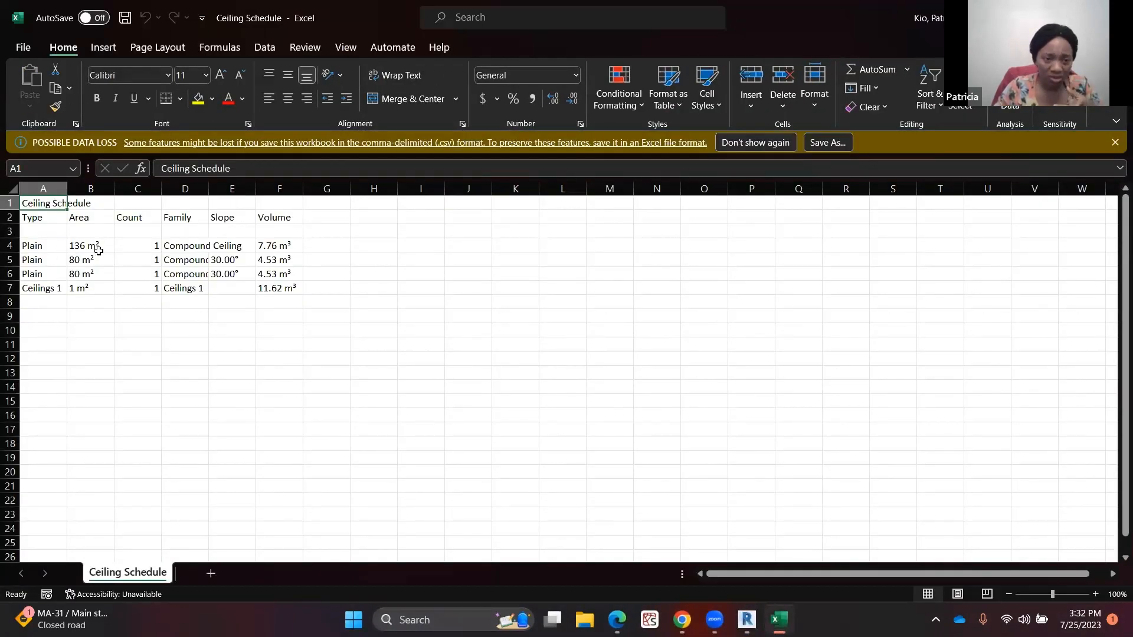
Insert a blank column before the Area column and undo the insertion
click(88, 219)
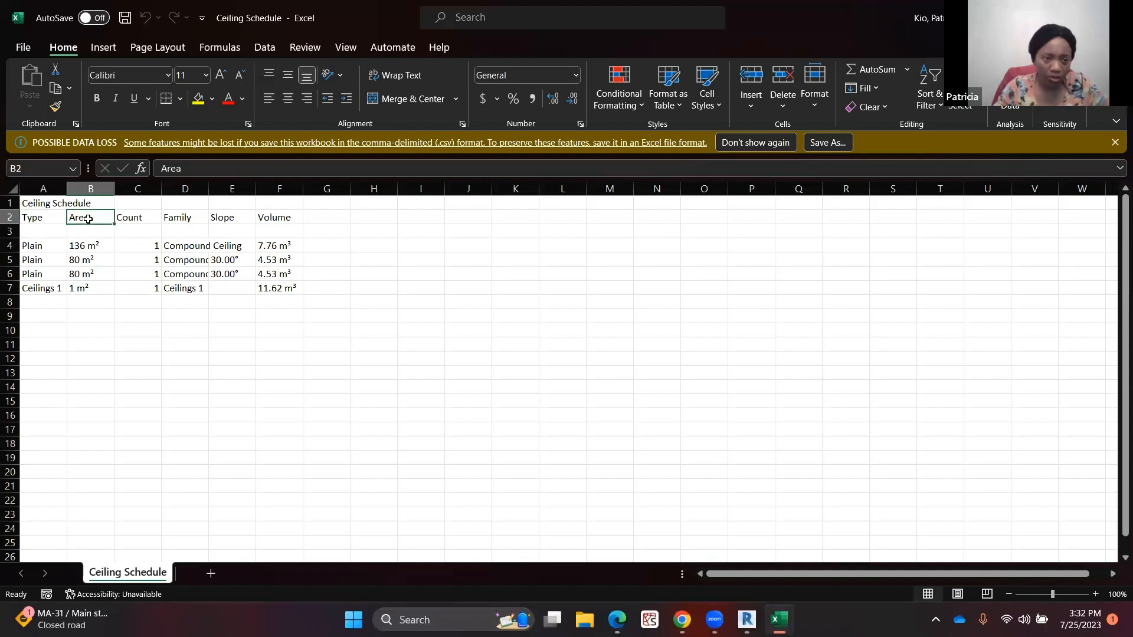
click(99, 189)
right_click(101, 188)
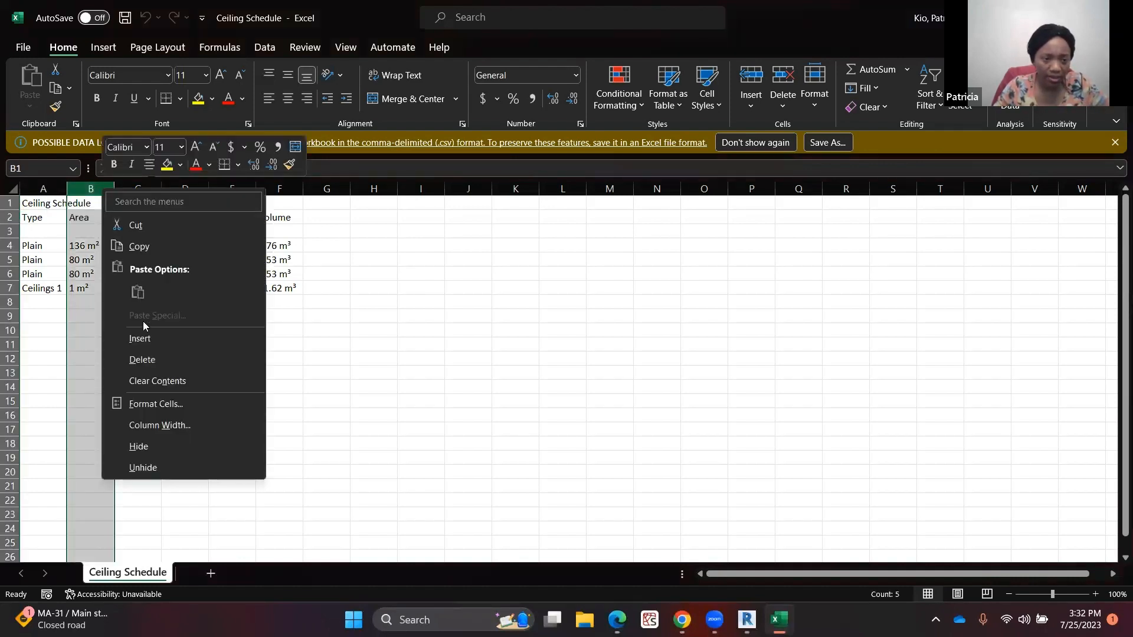
click(141, 338)
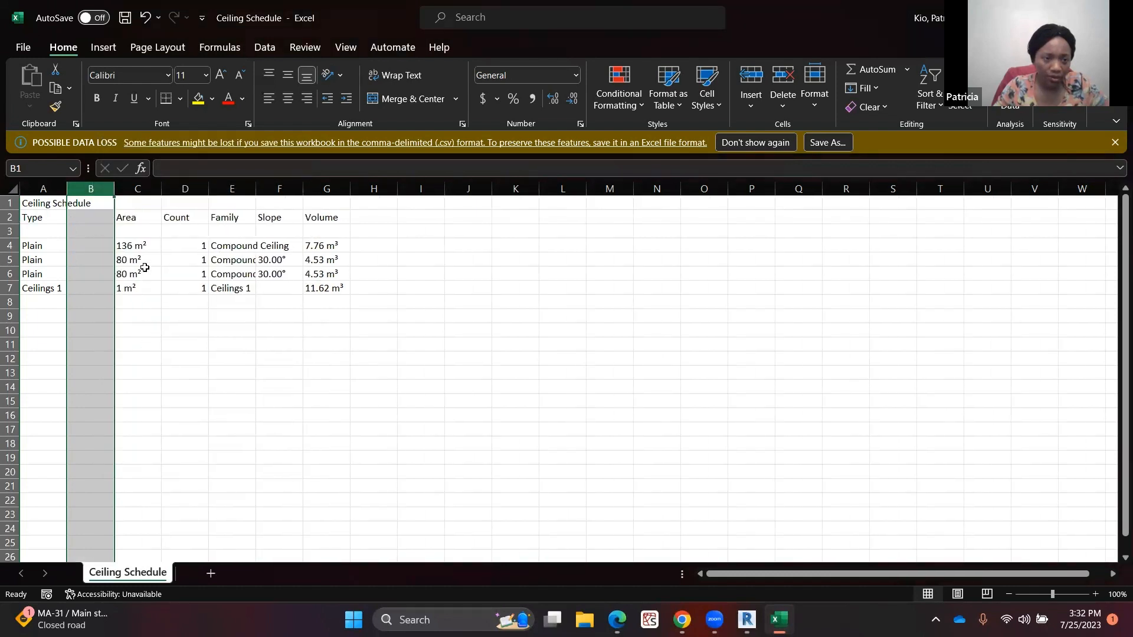
key(ctrl+z)
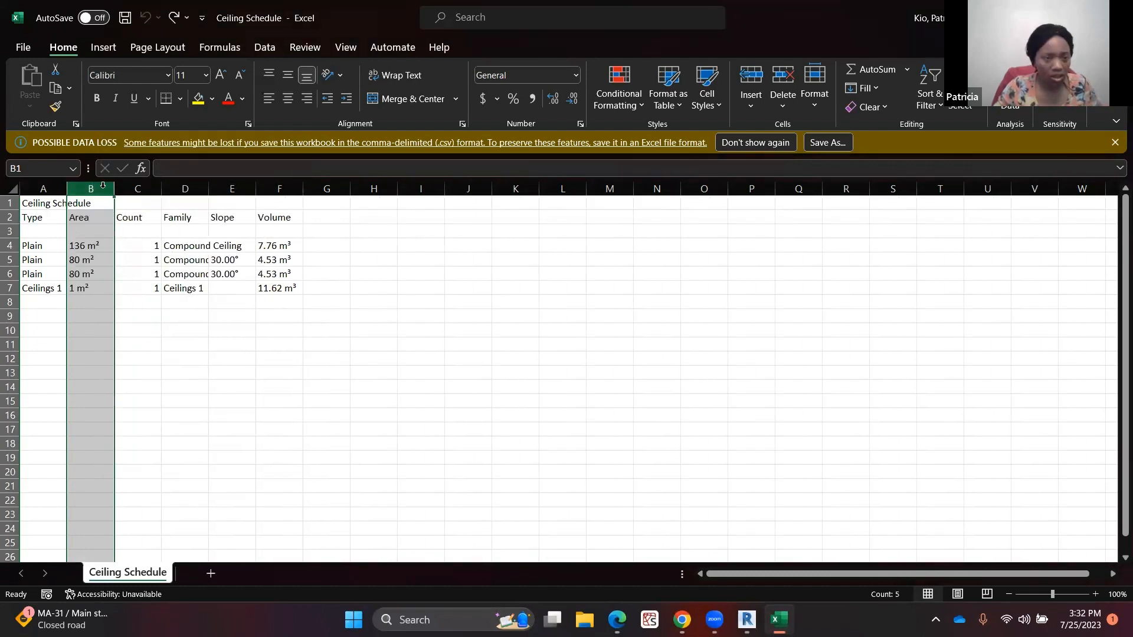
Insert a blank column after Area and split the Area values from their m² units with Text to Columns using a space delimiter
right_click(136, 189)
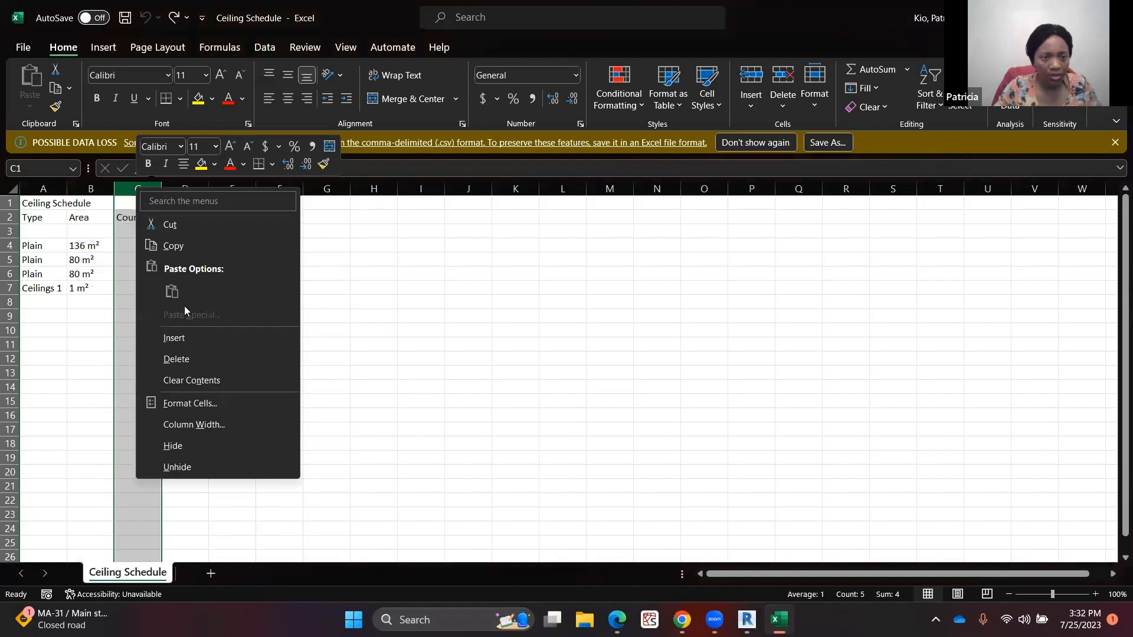
click(183, 339)
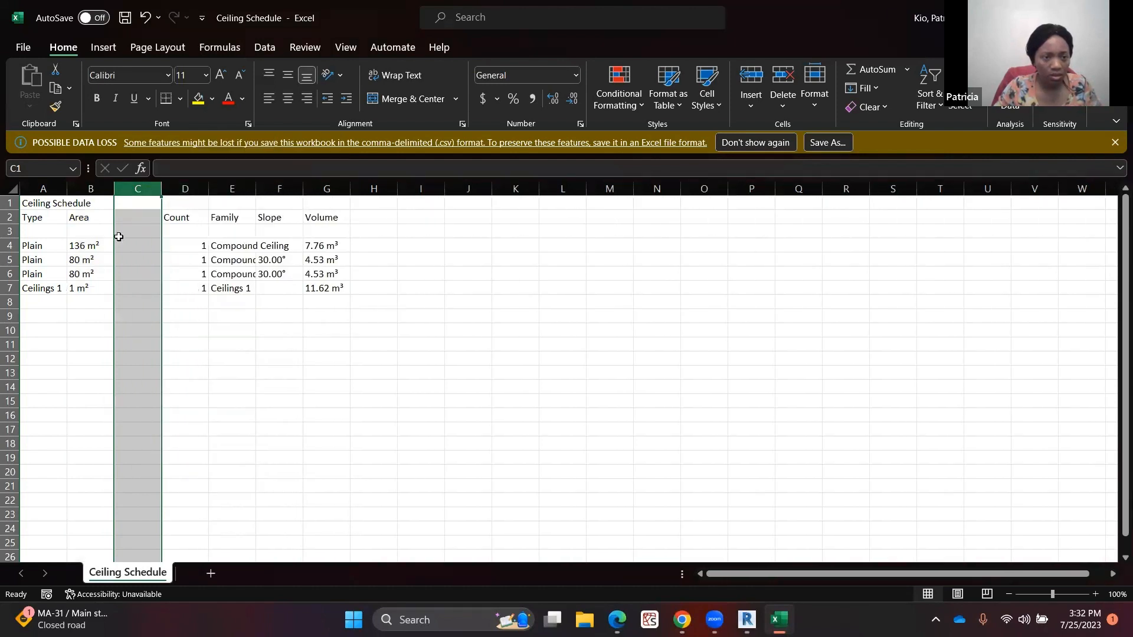
click(83, 200)
drag(86, 214, 81, 289)
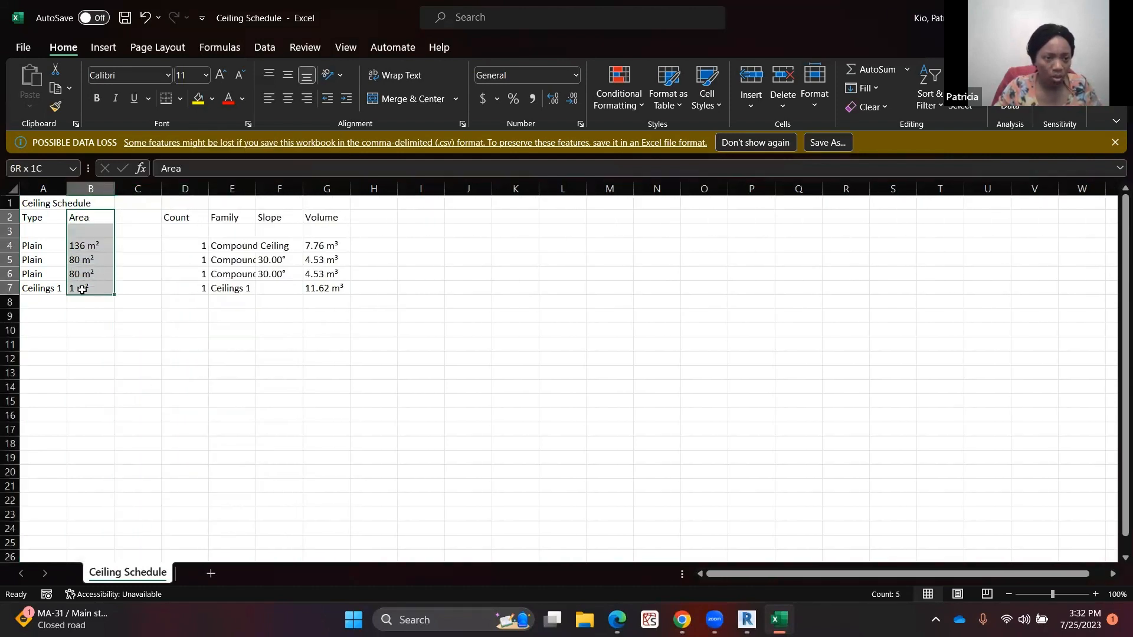
click(265, 47)
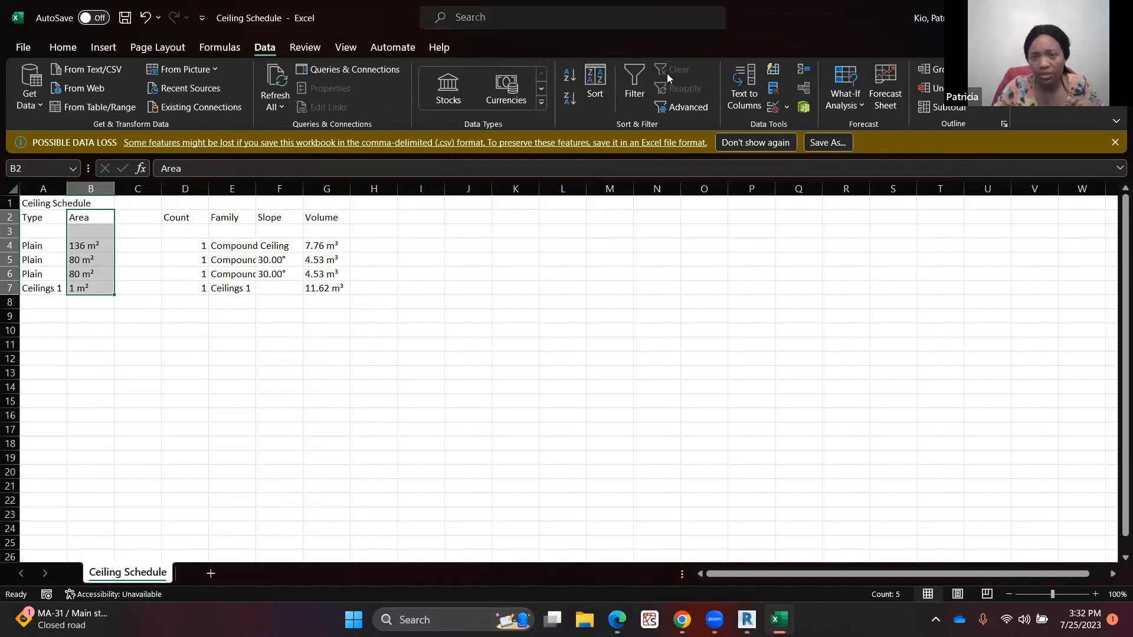
click(738, 83)
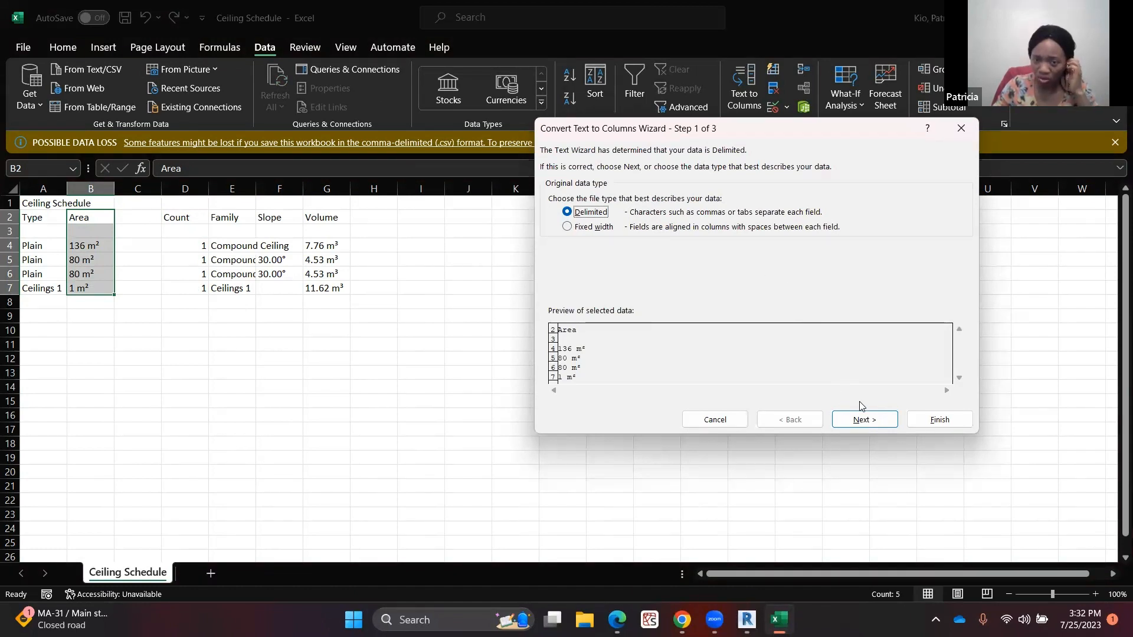
click(866, 415)
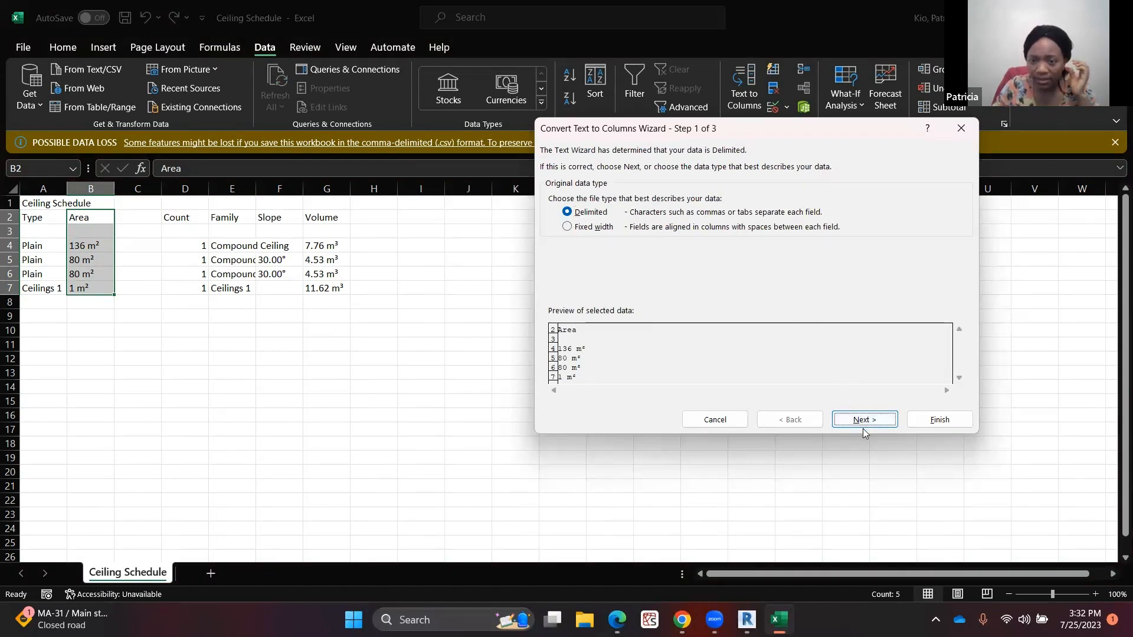
click(864, 419)
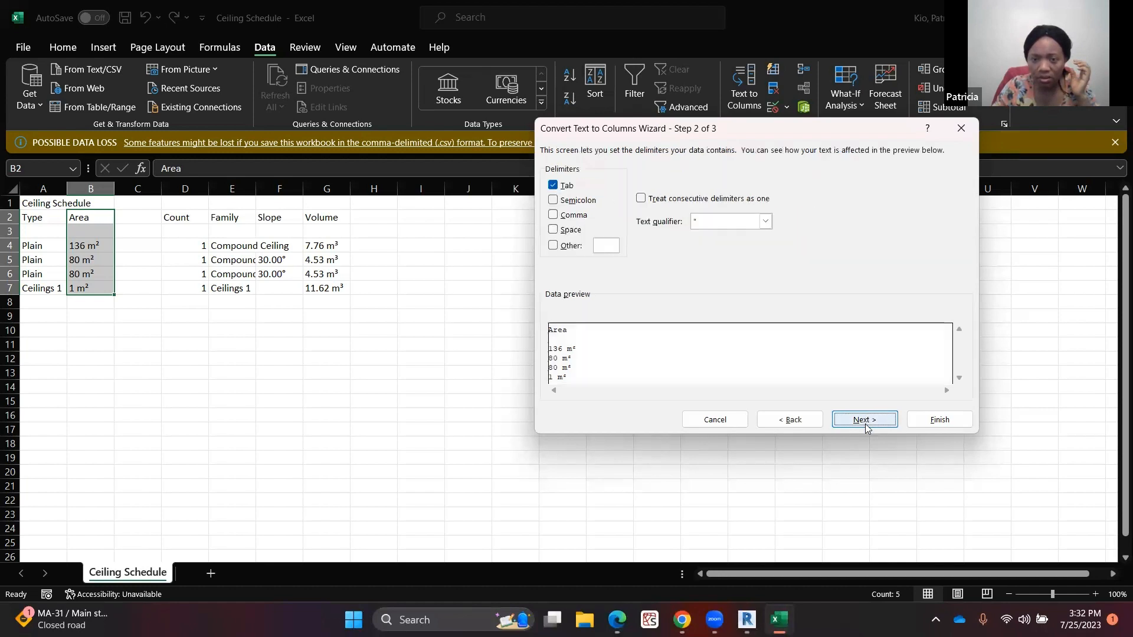
click(552, 230)
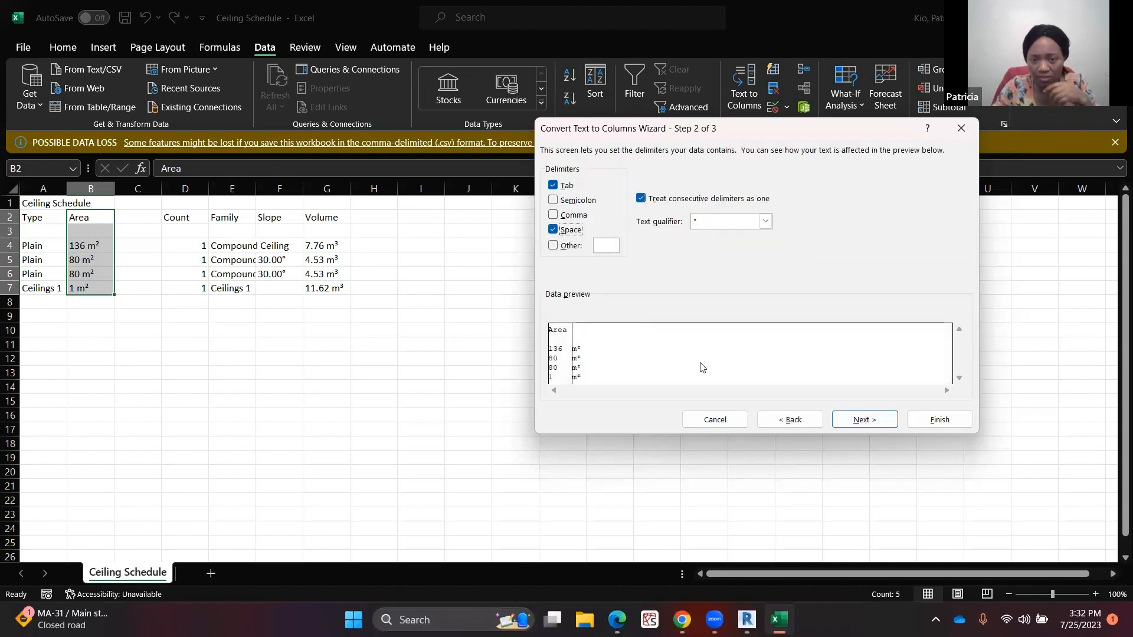
click(871, 419)
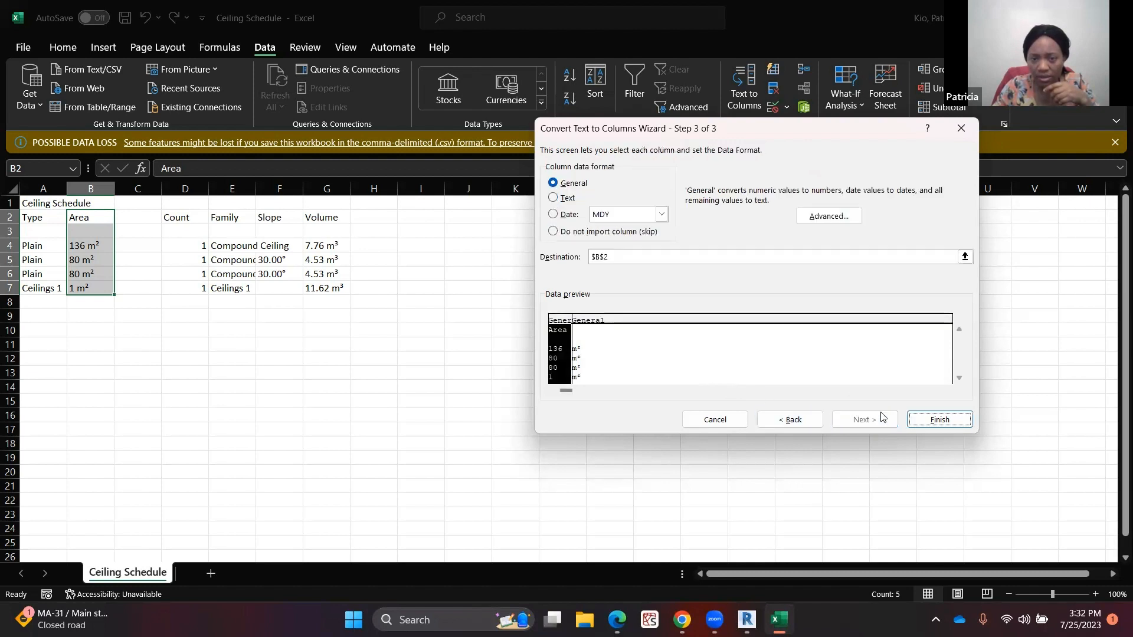
click(939, 419)
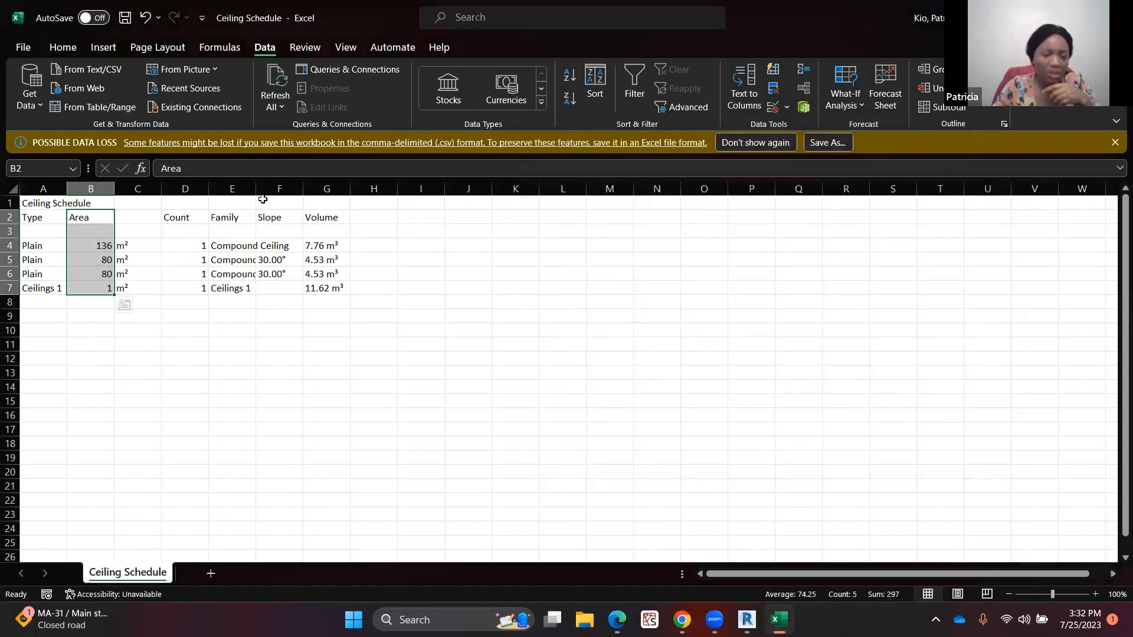
Sum the Area values in B4:B7 with AutoSum into the cell below them
click(85, 260)
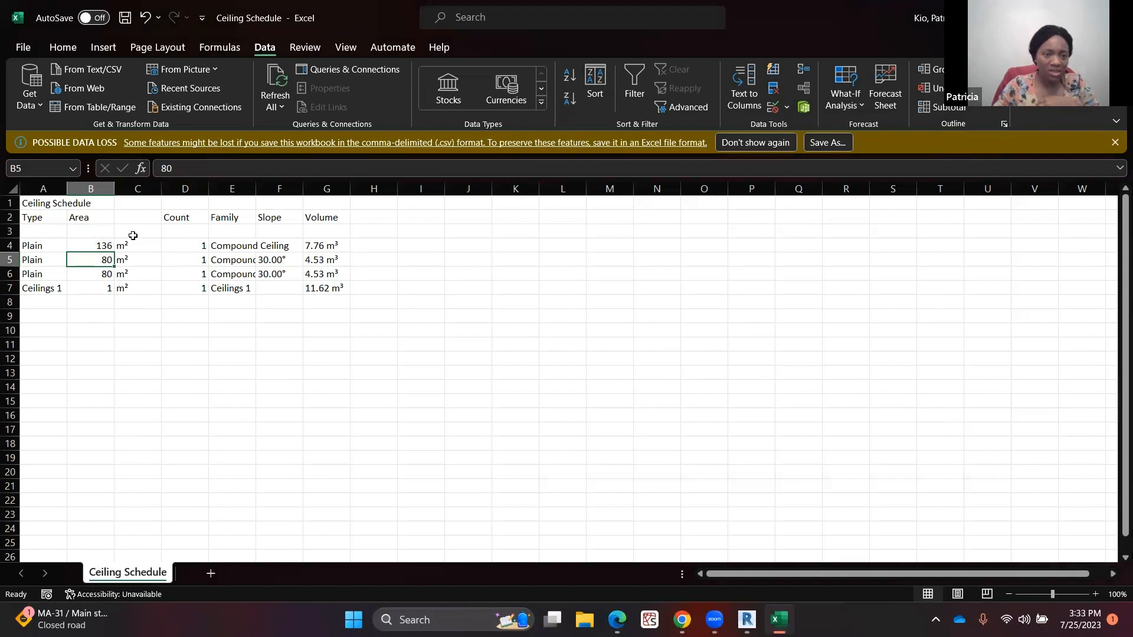
click(97, 244)
drag(96, 244, 101, 285)
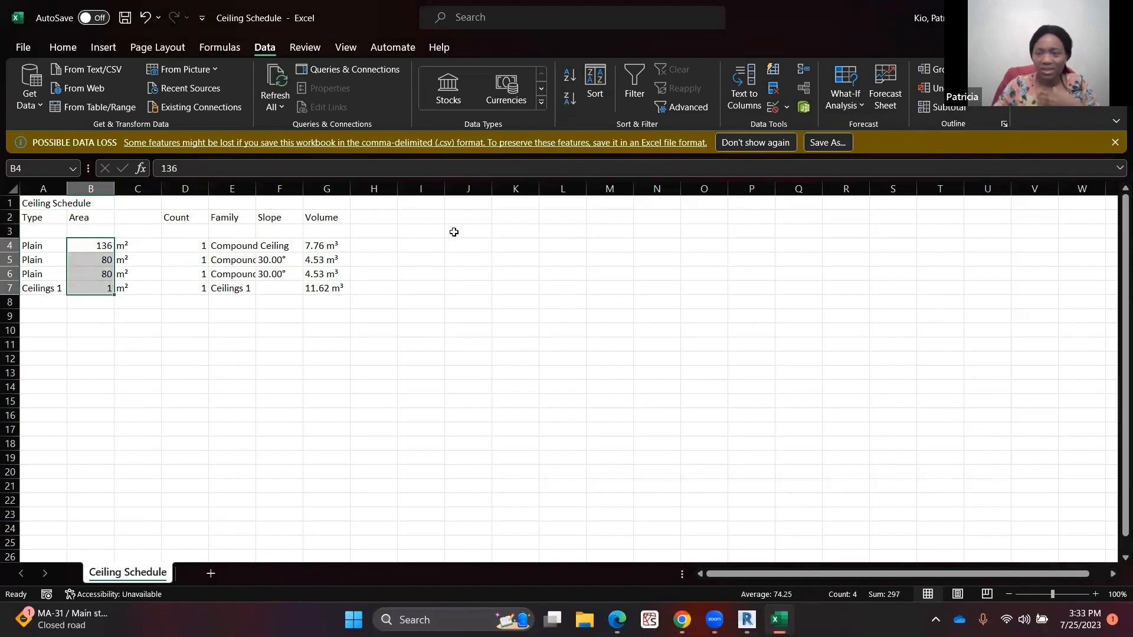
click(63, 47)
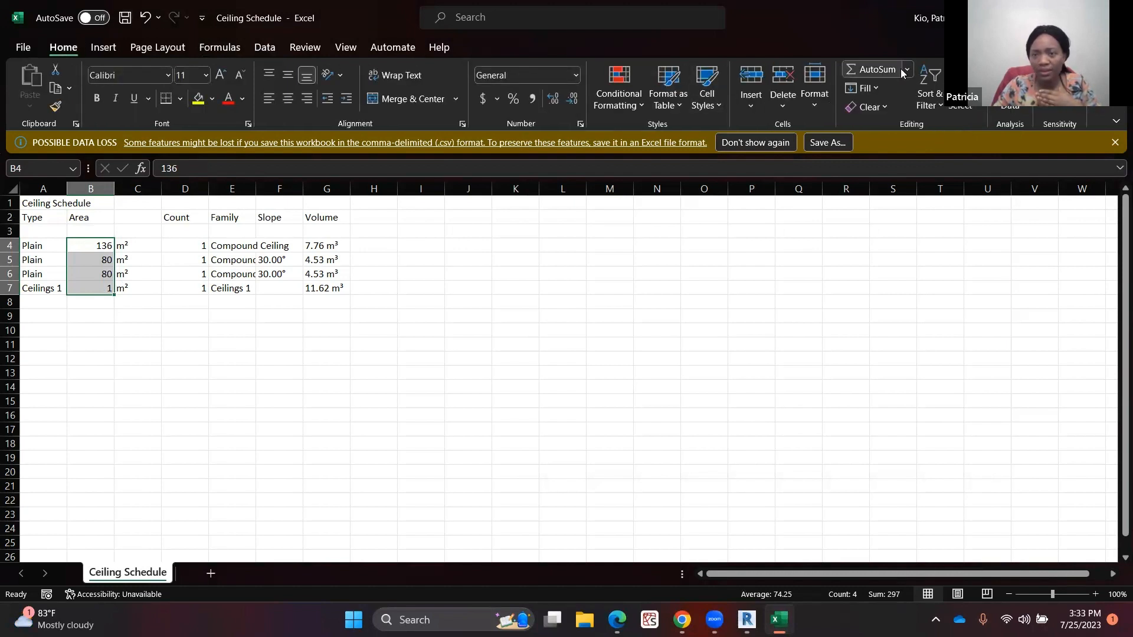
click(879, 69)
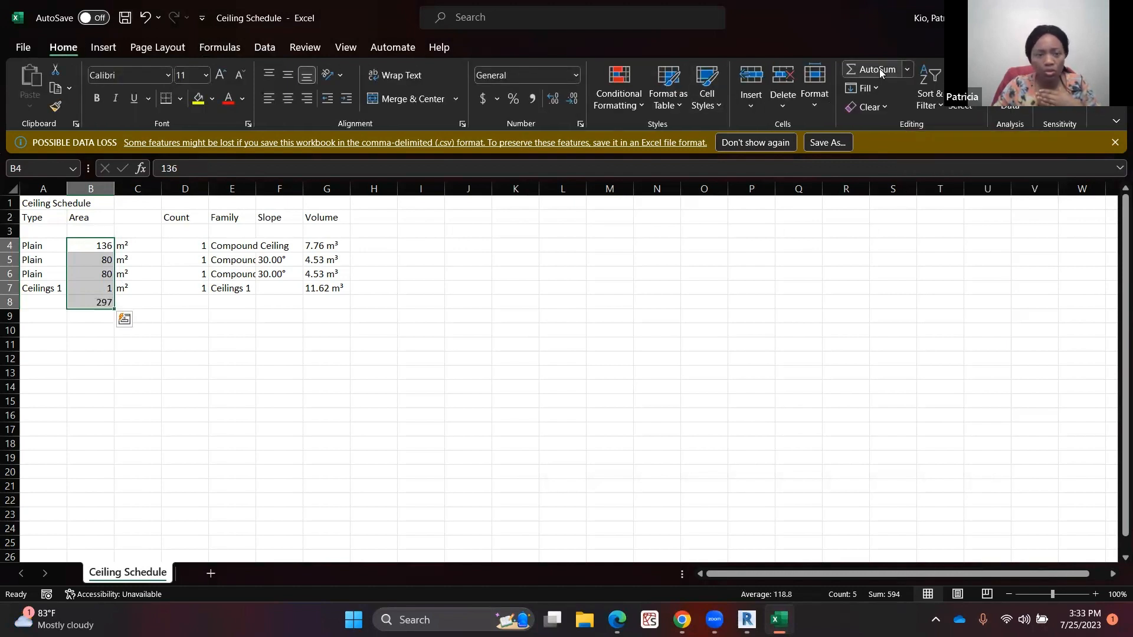
click(104, 303)
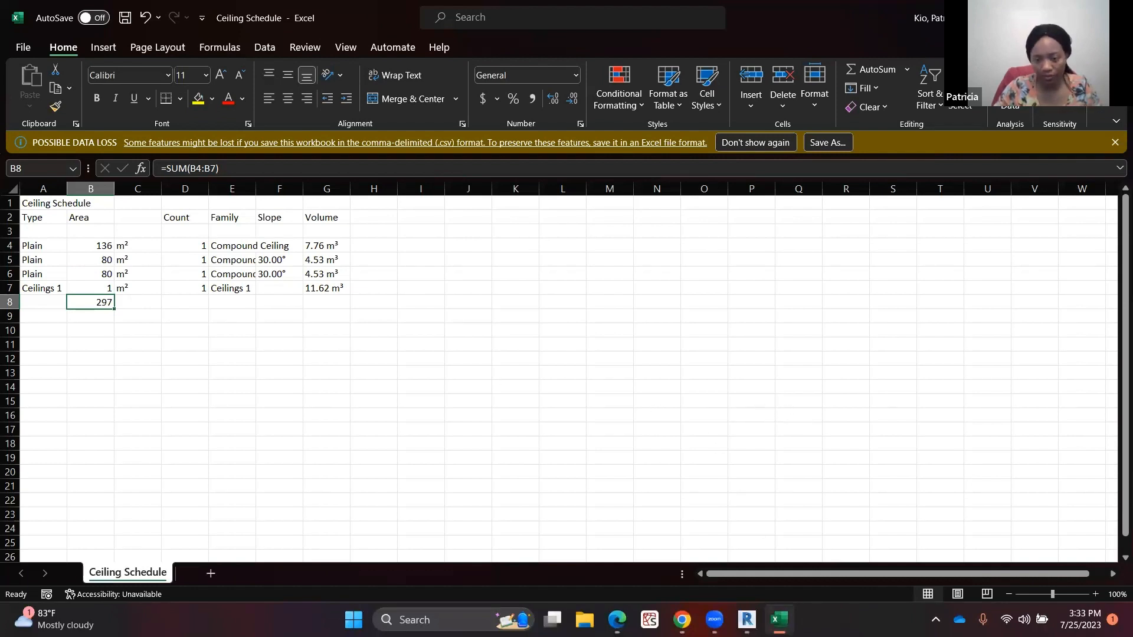
Return to the Level 1 ceiling plan and load the Ceiling Light - Linear Box family from the Autodesk Lighting library
click(747, 619)
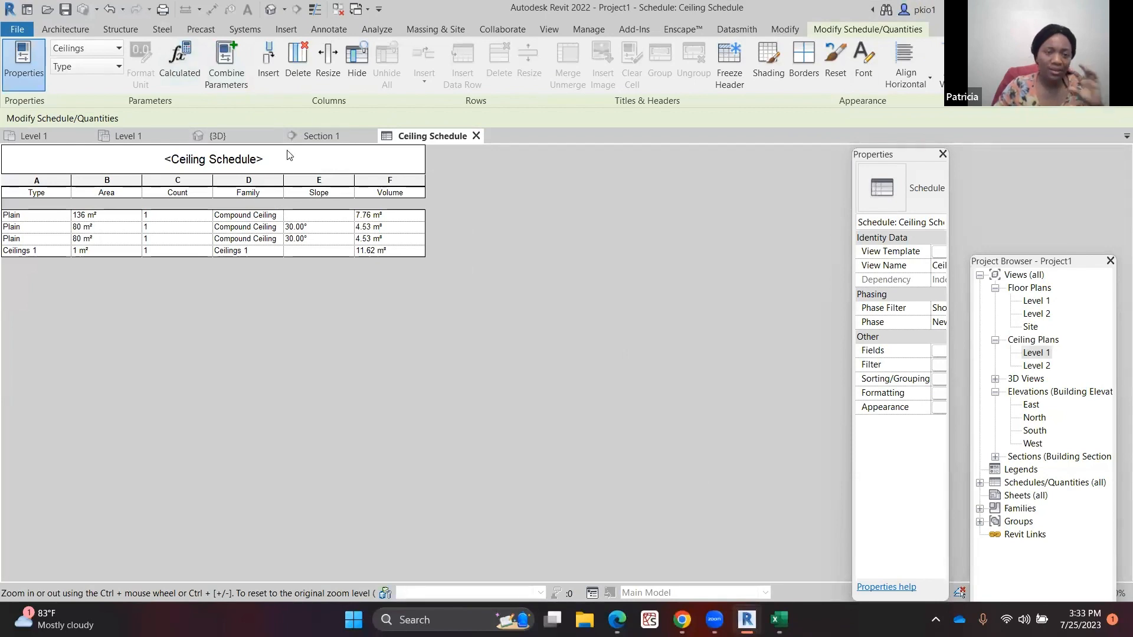
click(151, 139)
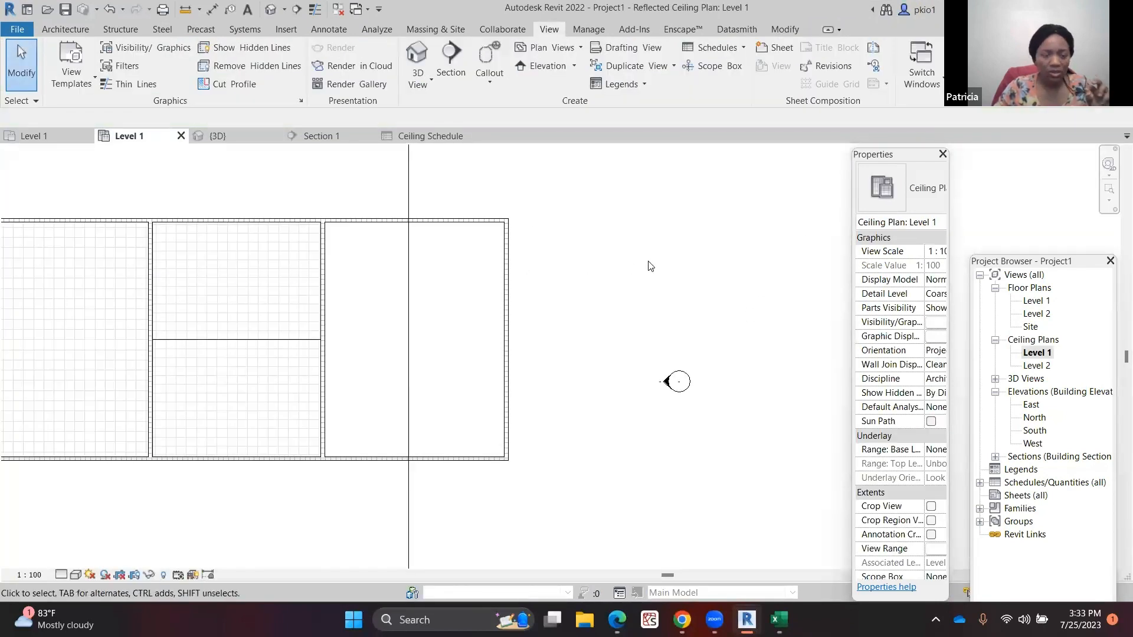
scroll(303, 270, down, 3)
scroll(404, 256, up, 2)
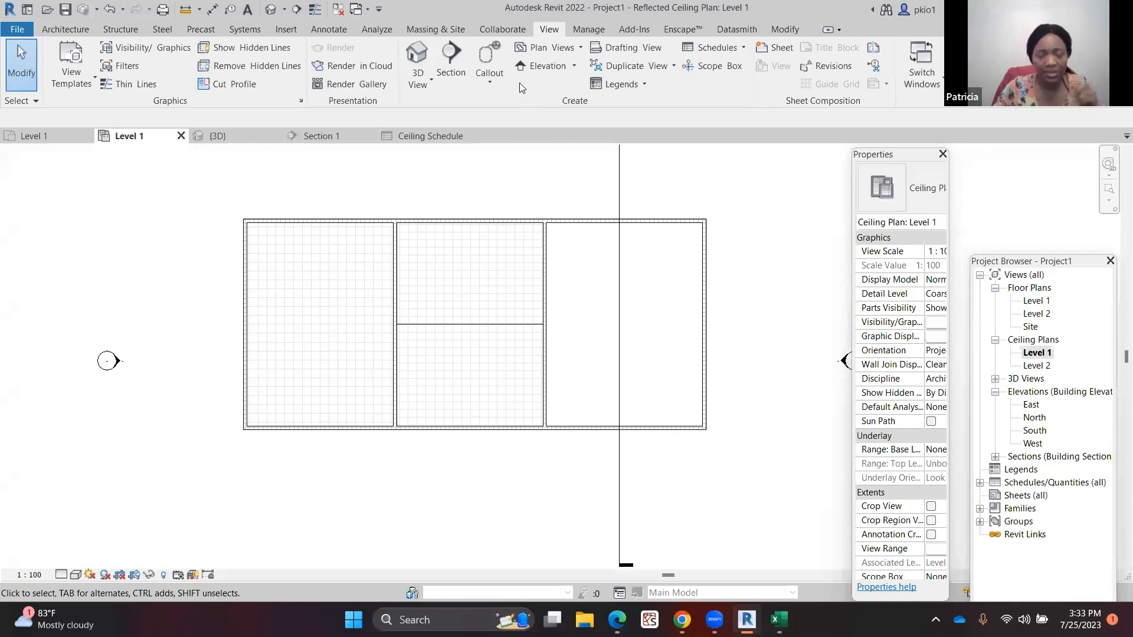
click(293, 32)
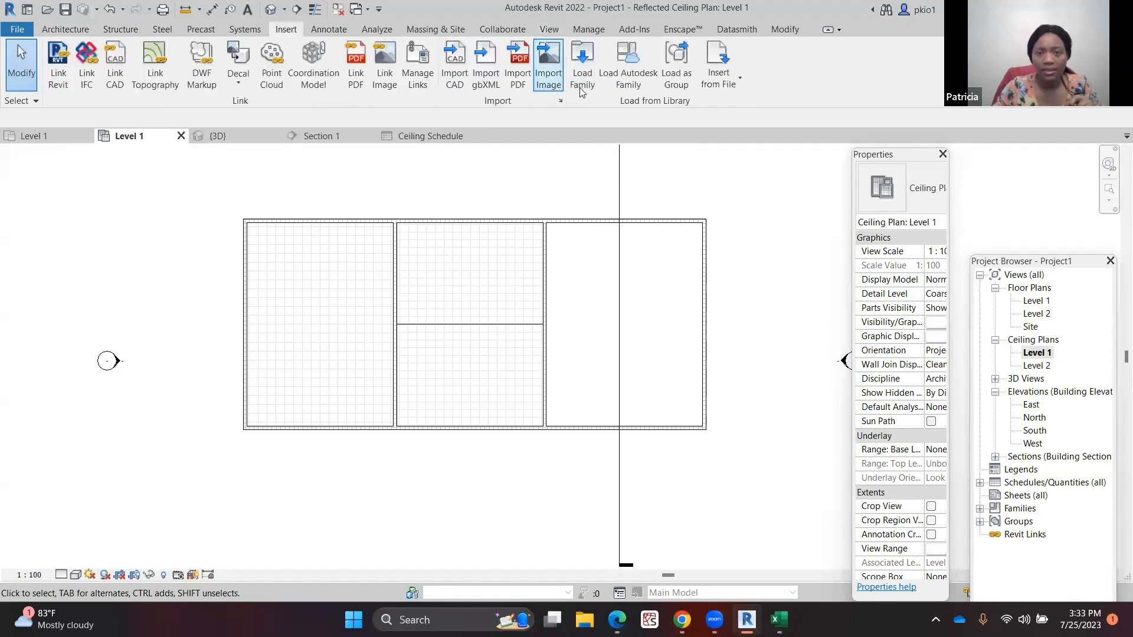
click(623, 66)
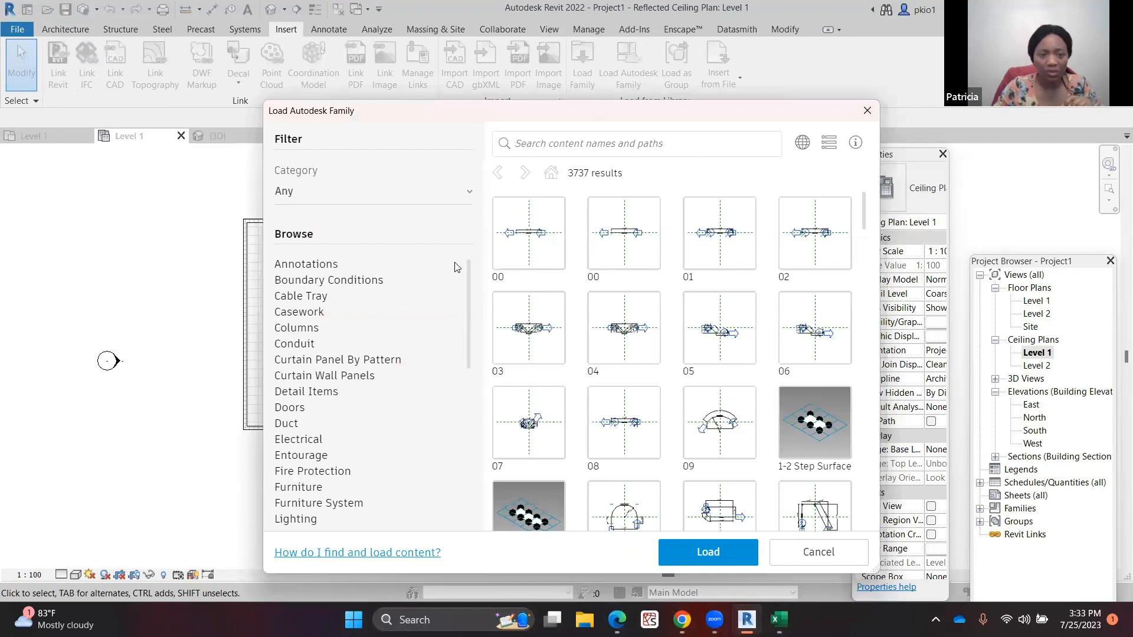
scroll(386, 366, down, 3)
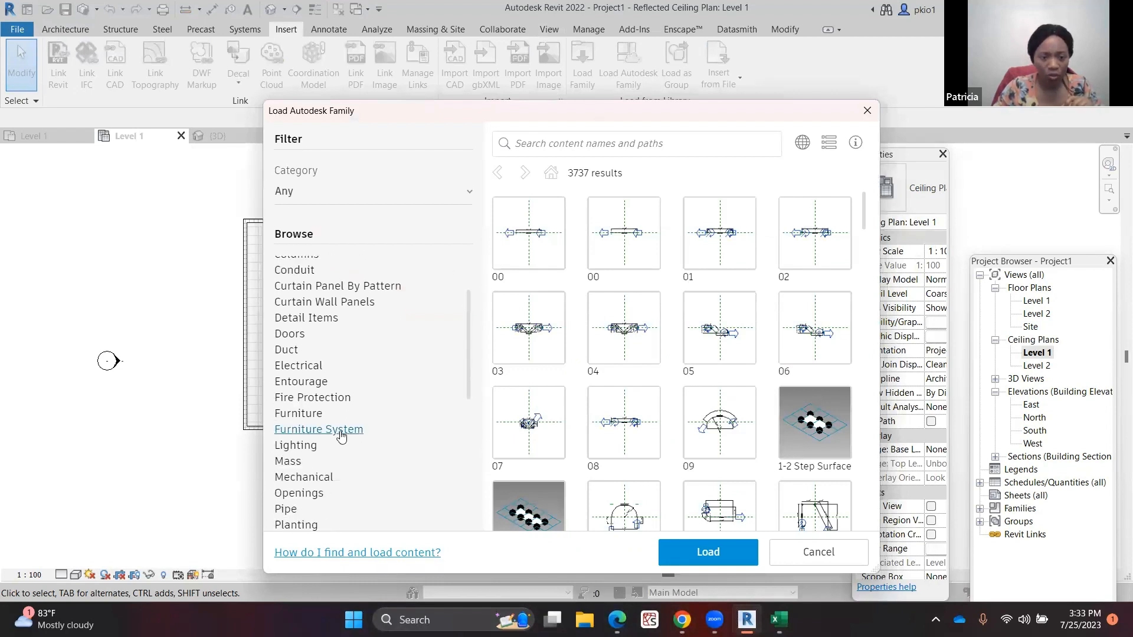
click(301, 447)
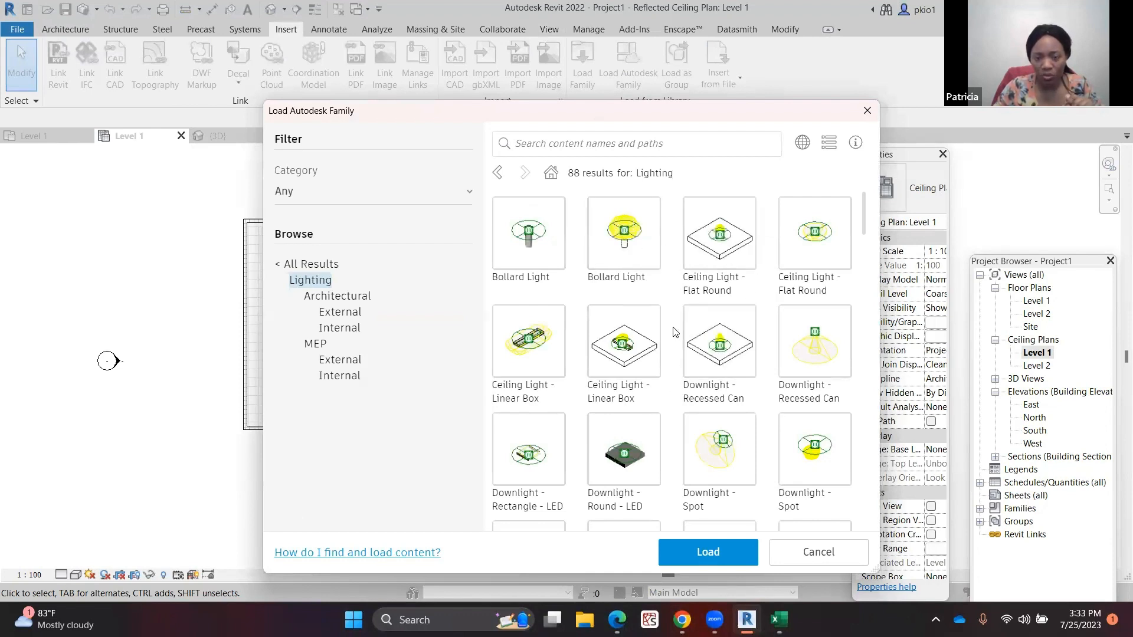
click(636, 344)
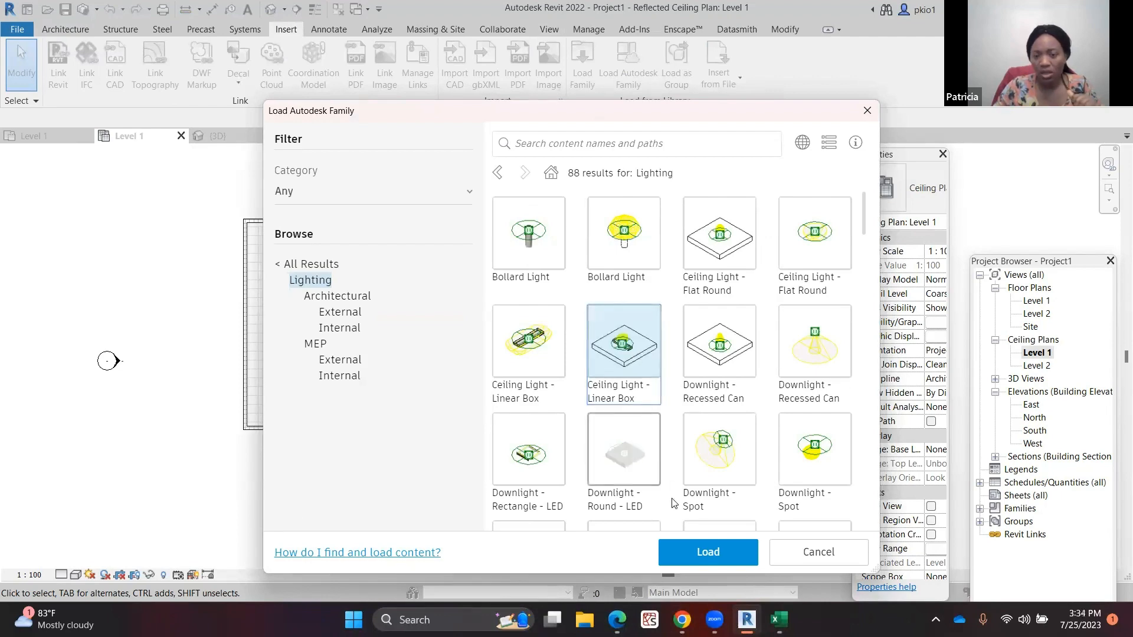
click(682, 540)
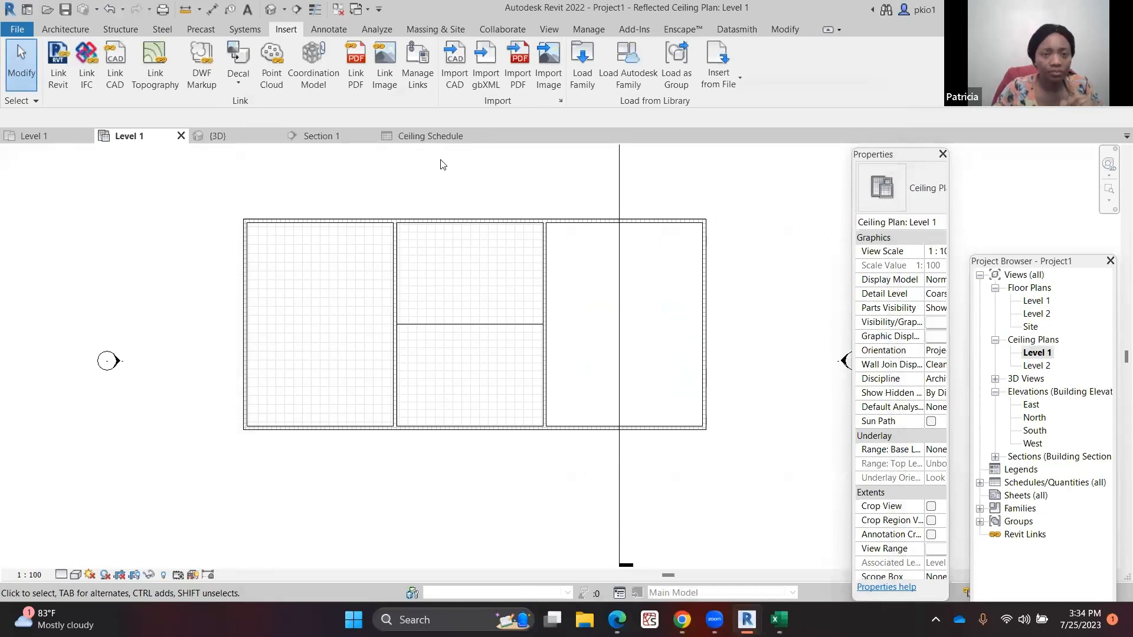
Place a Ceiling Light - Linear Box component in the left room of the Level 1 ceiling plan
click(72, 26)
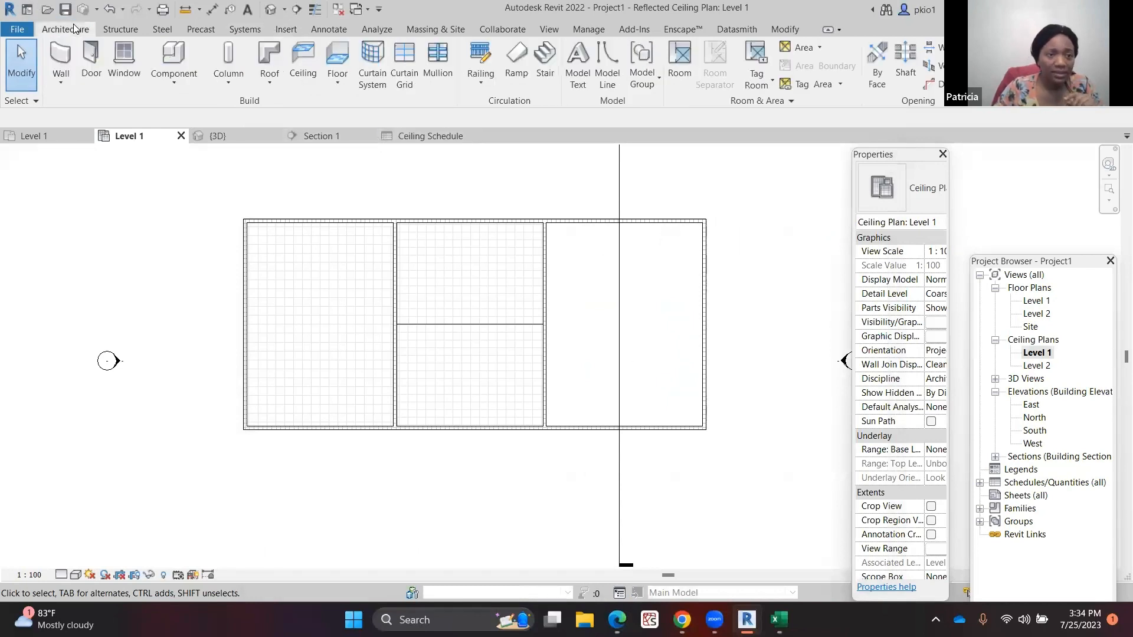
click(174, 54)
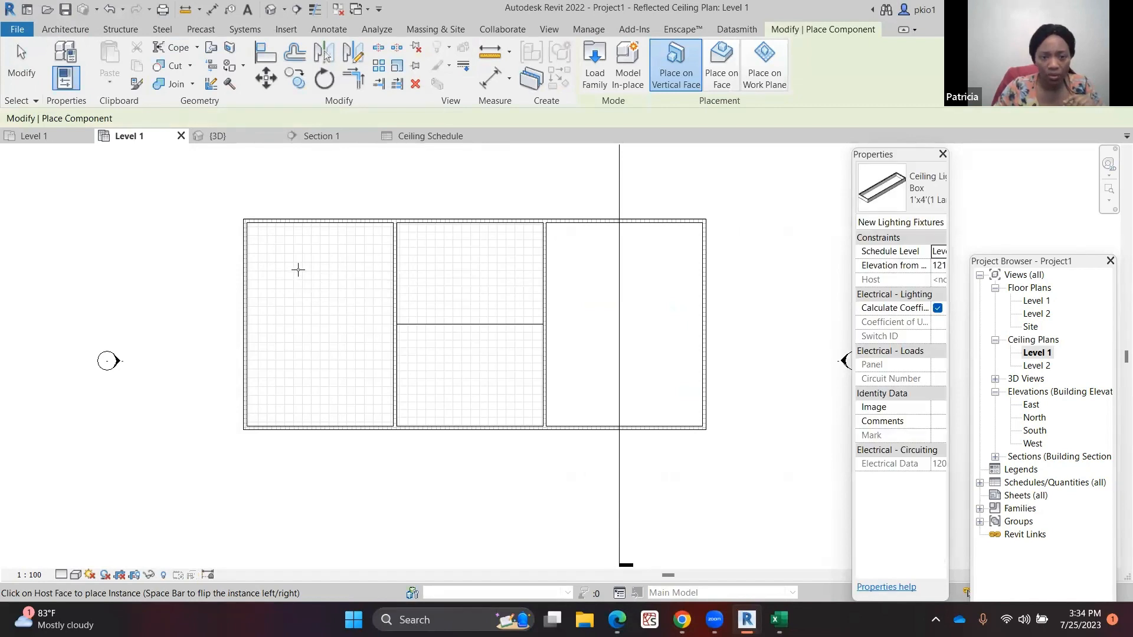
scroll(293, 237, up, 2)
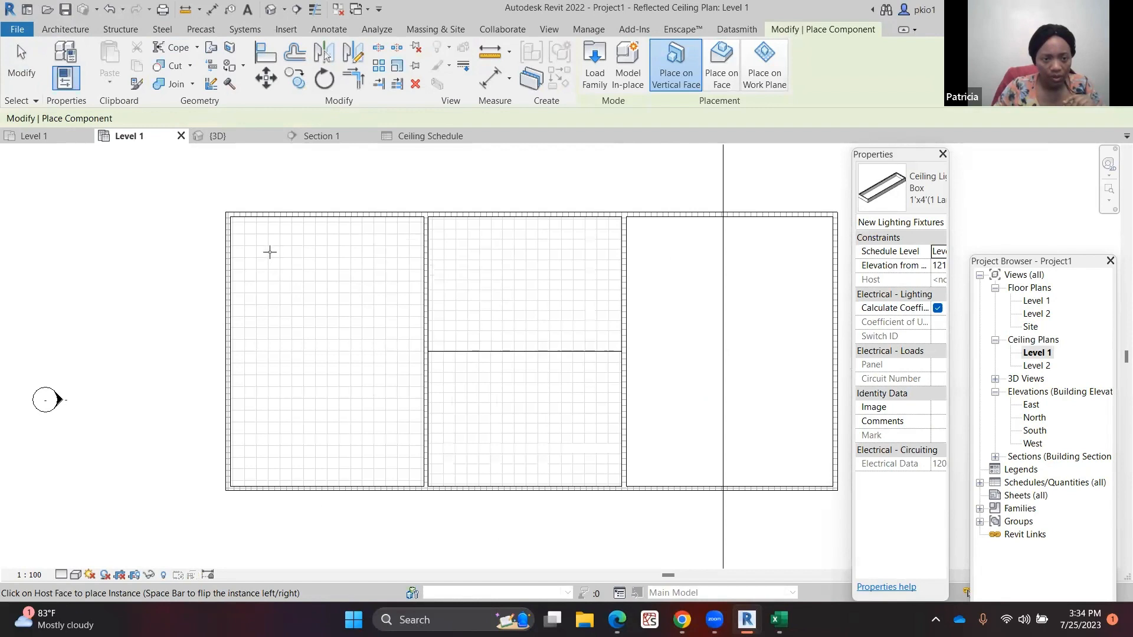
click(270, 252)
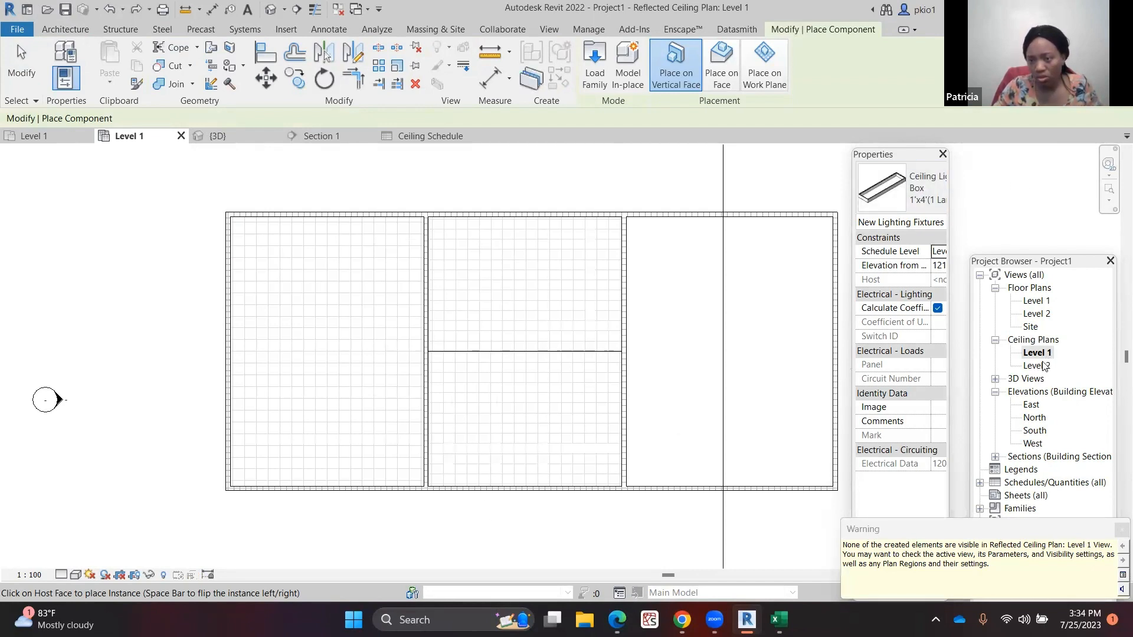
key(Escape)
key(Escape)
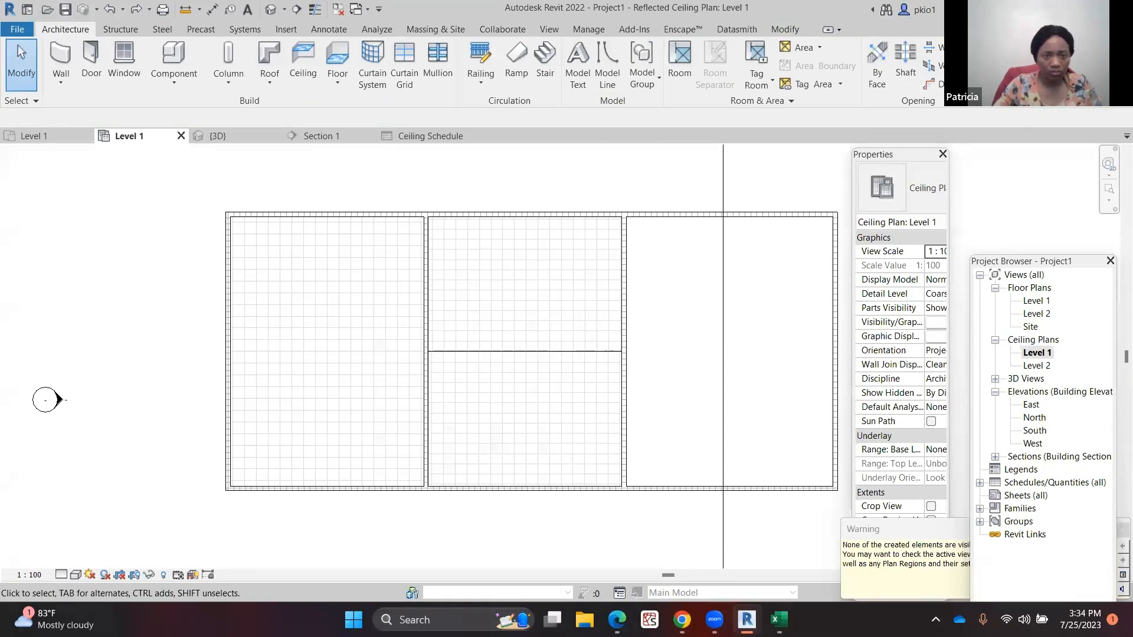
Move the Properties palette to the left side of the window and widen it
click(908, 156)
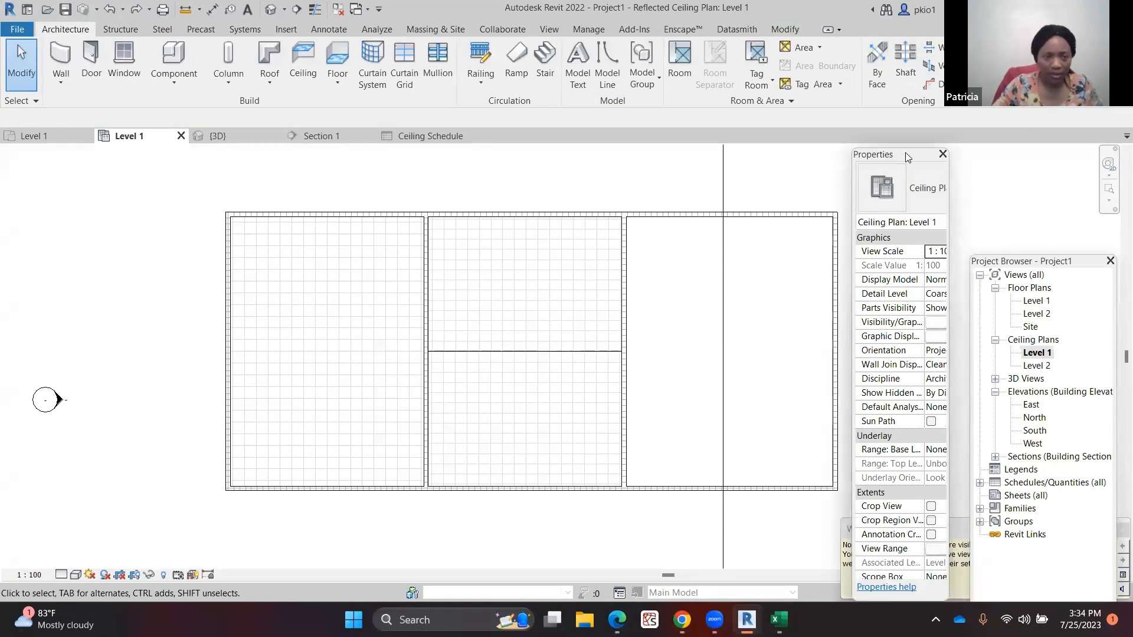
drag(907, 155, 72, 159)
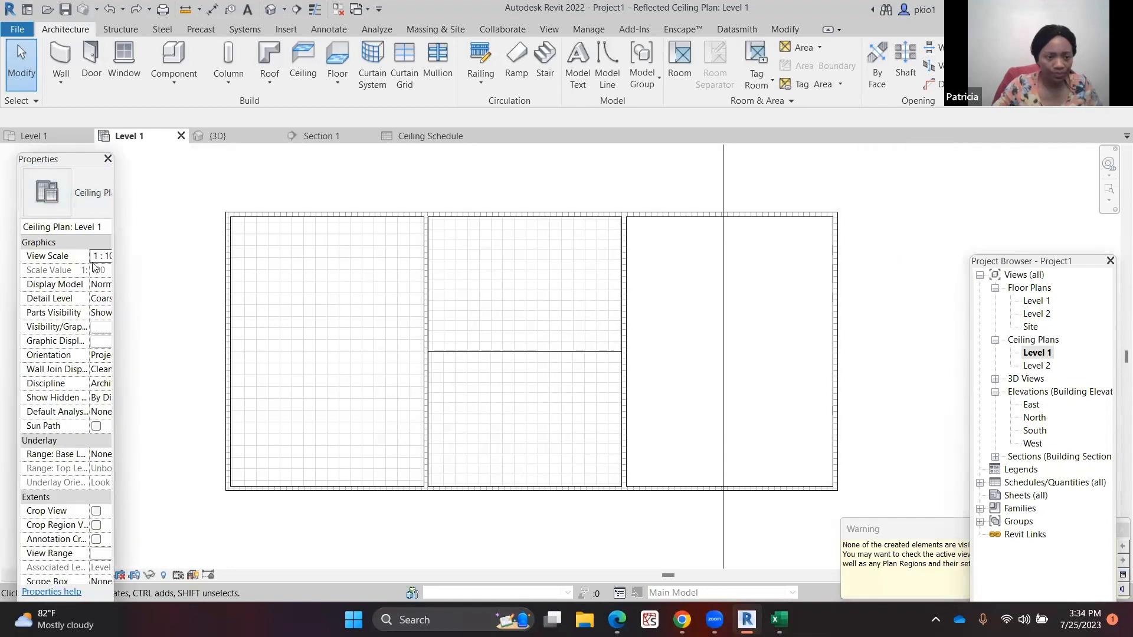
drag(115, 286, 173, 286)
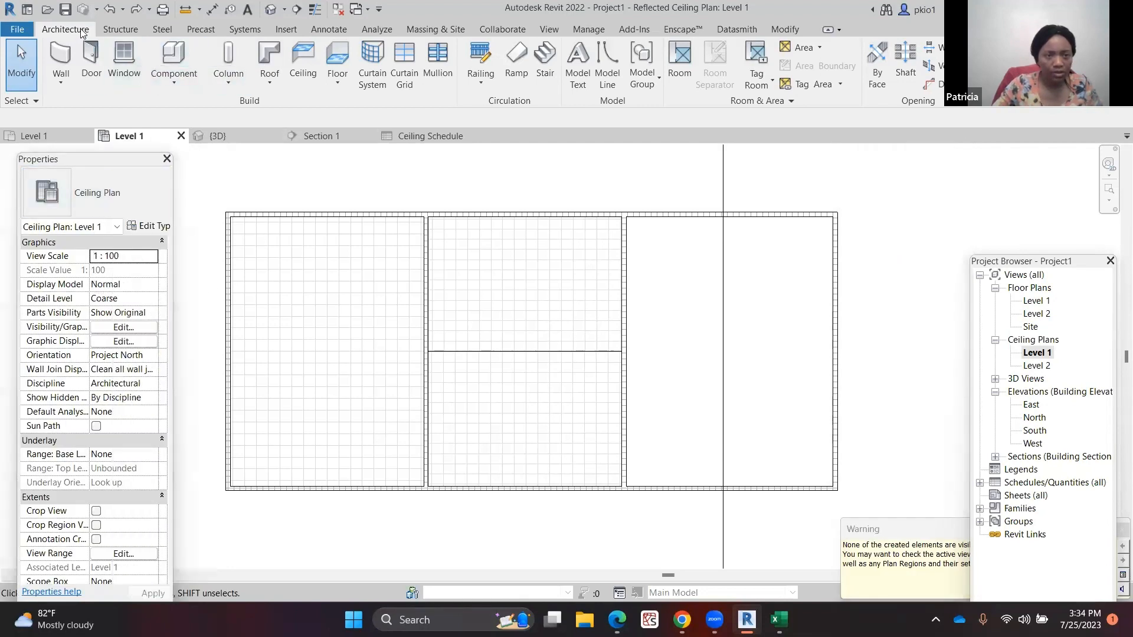
Place two Ceiling Light - Linear Box fixtures on the left room's ceiling face along its upper part
click(162, 56)
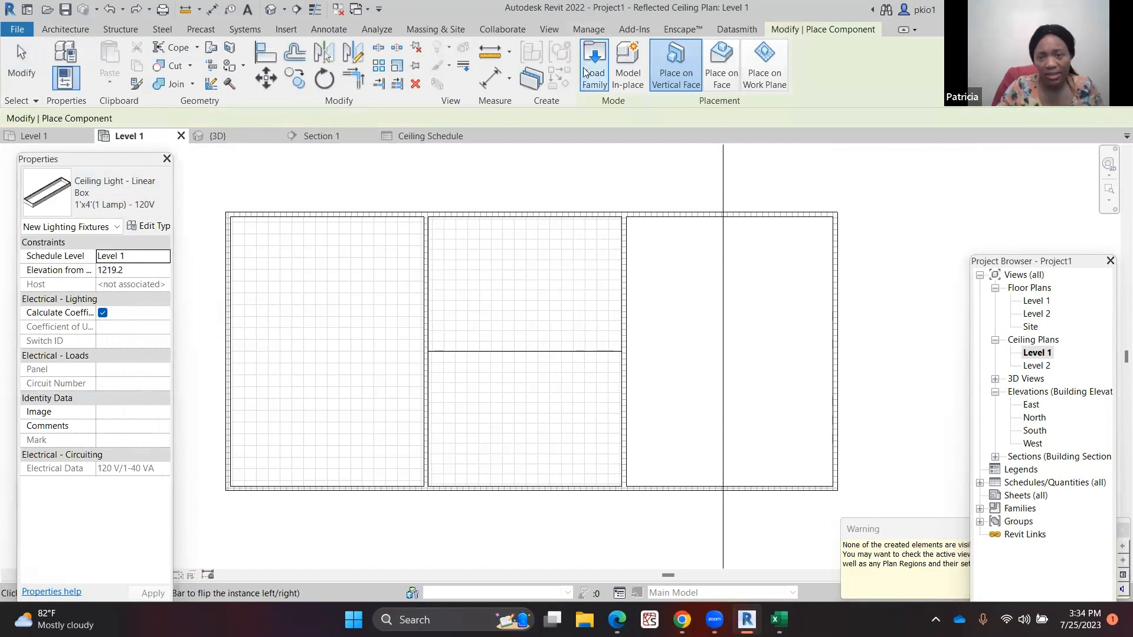
click(720, 74)
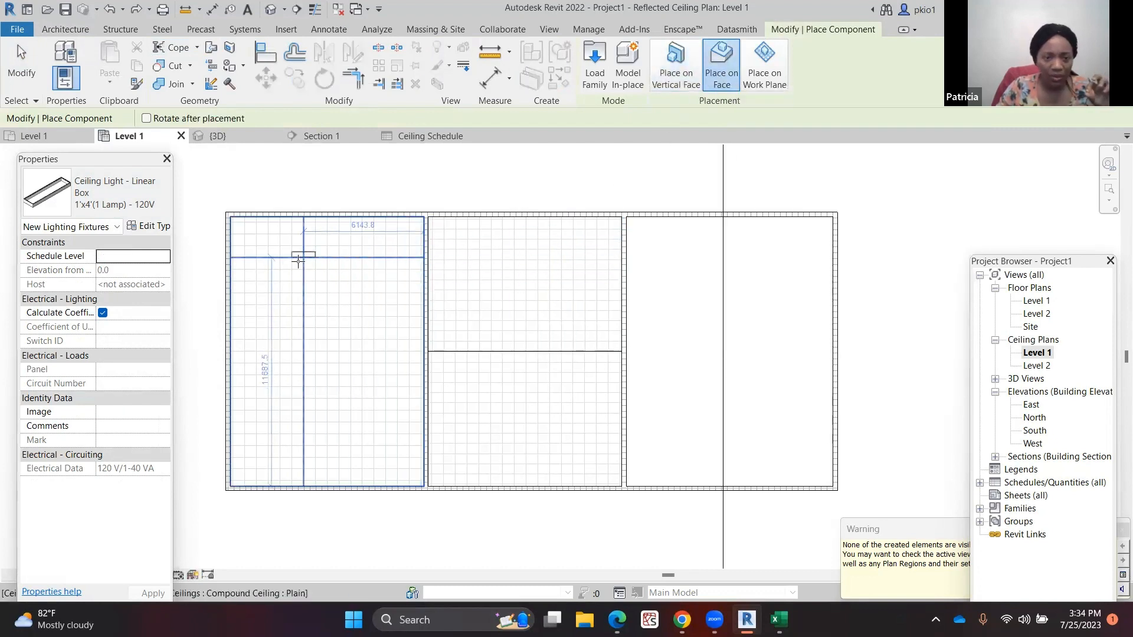
scroll(246, 269, up, 2)
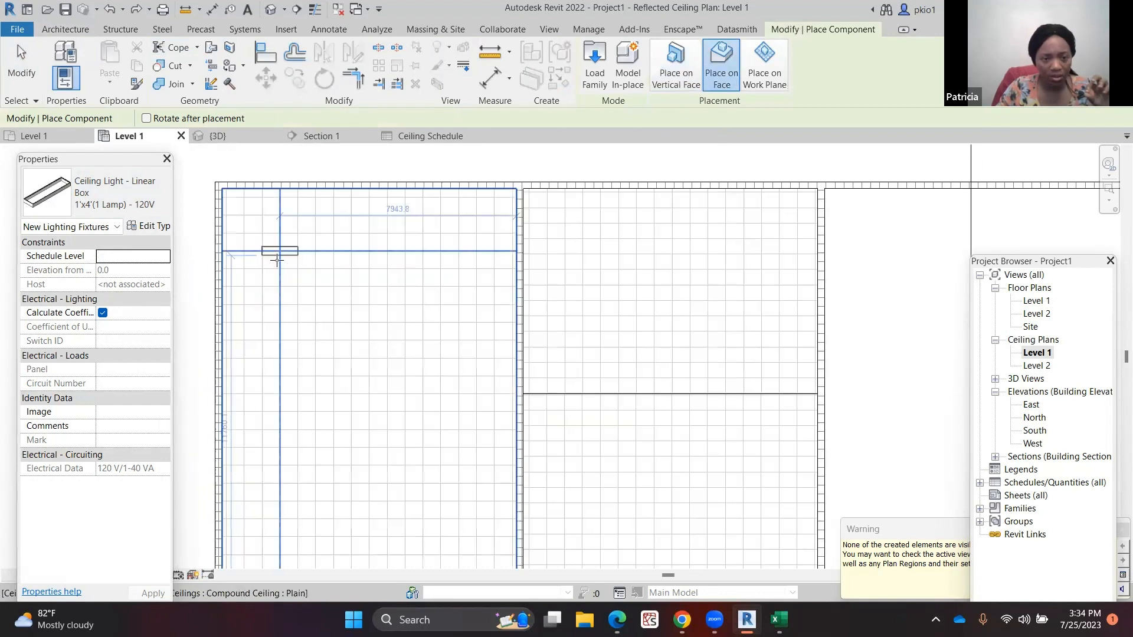
click(278, 258)
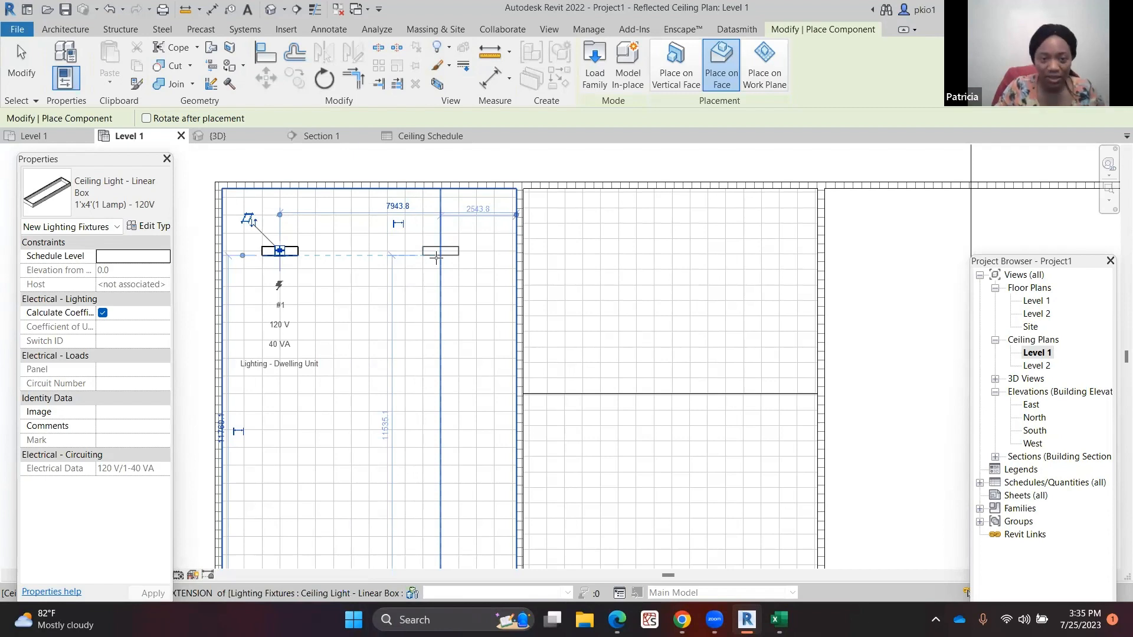
click(437, 258)
Place four more light fixtures below the first two, completing a two-column, three-row grid in the left room
scroll(392, 283, down, 3)
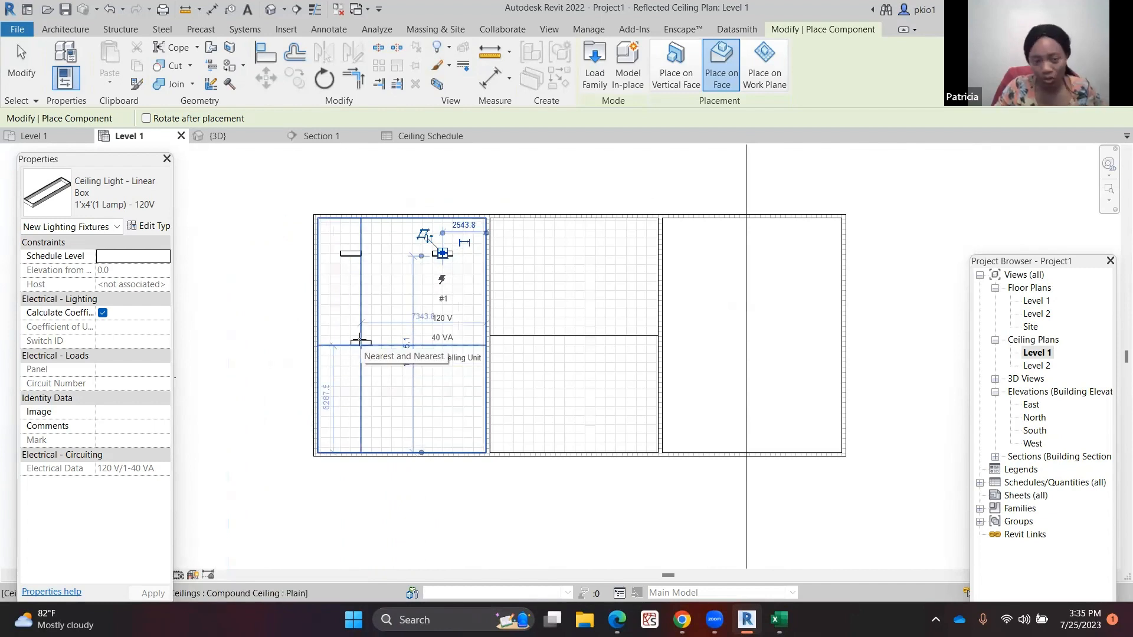
scroll(359, 340, up, 2)
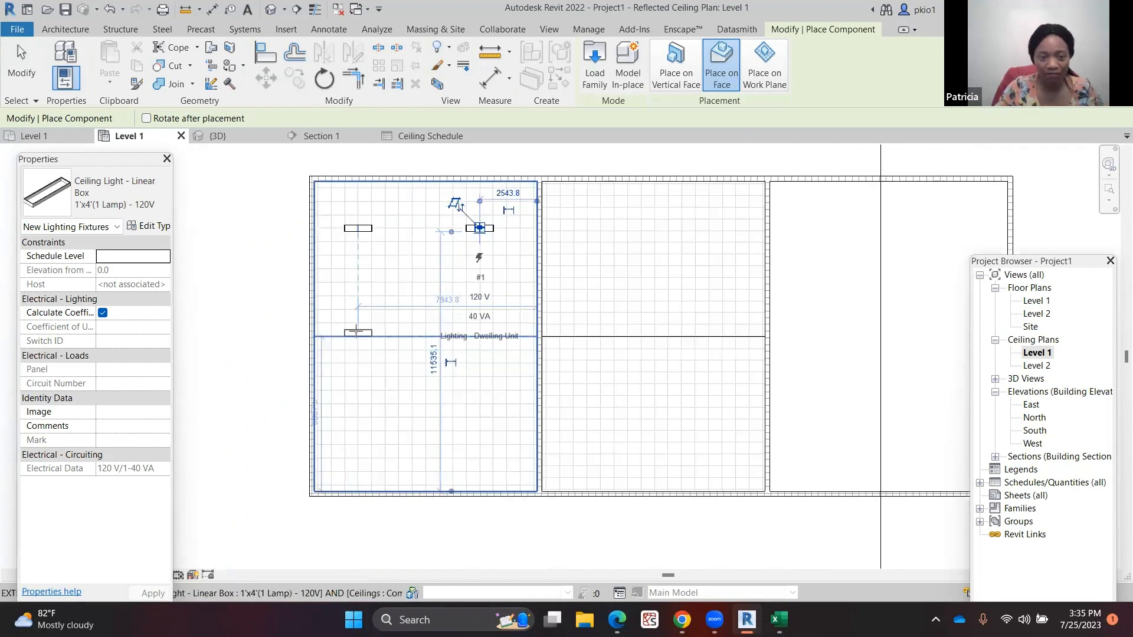
click(356, 332)
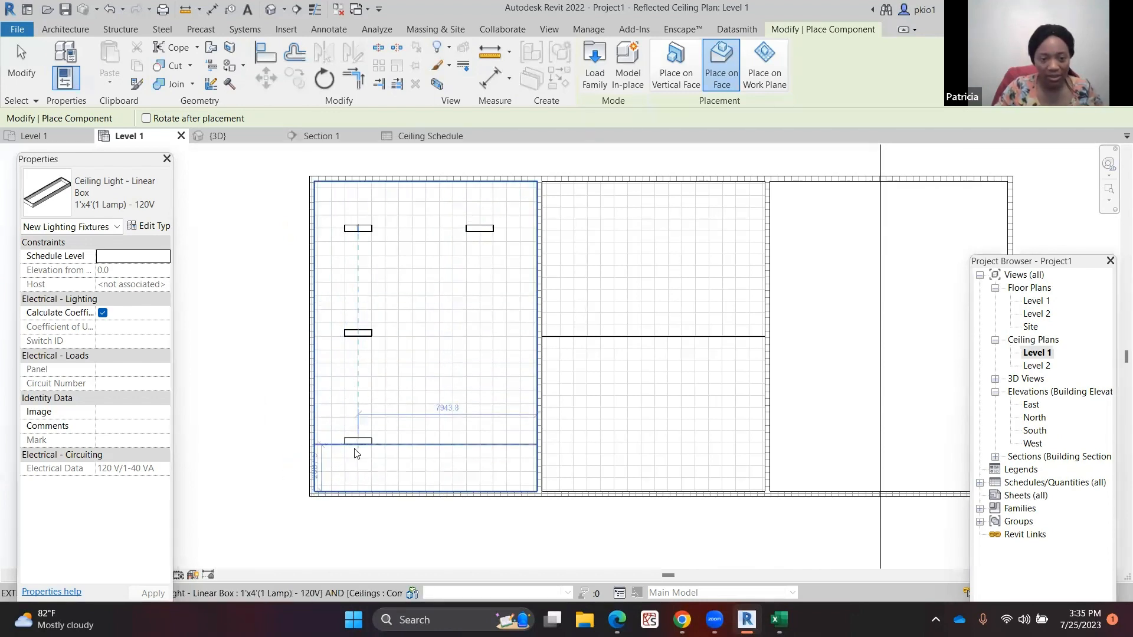
click(355, 453)
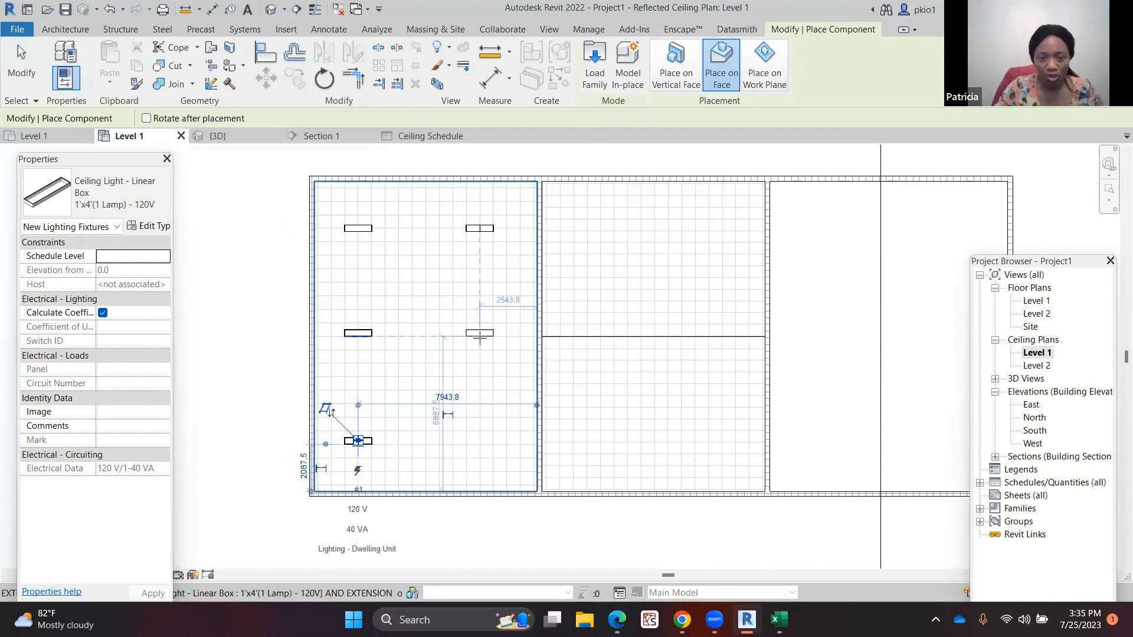
click(480, 335)
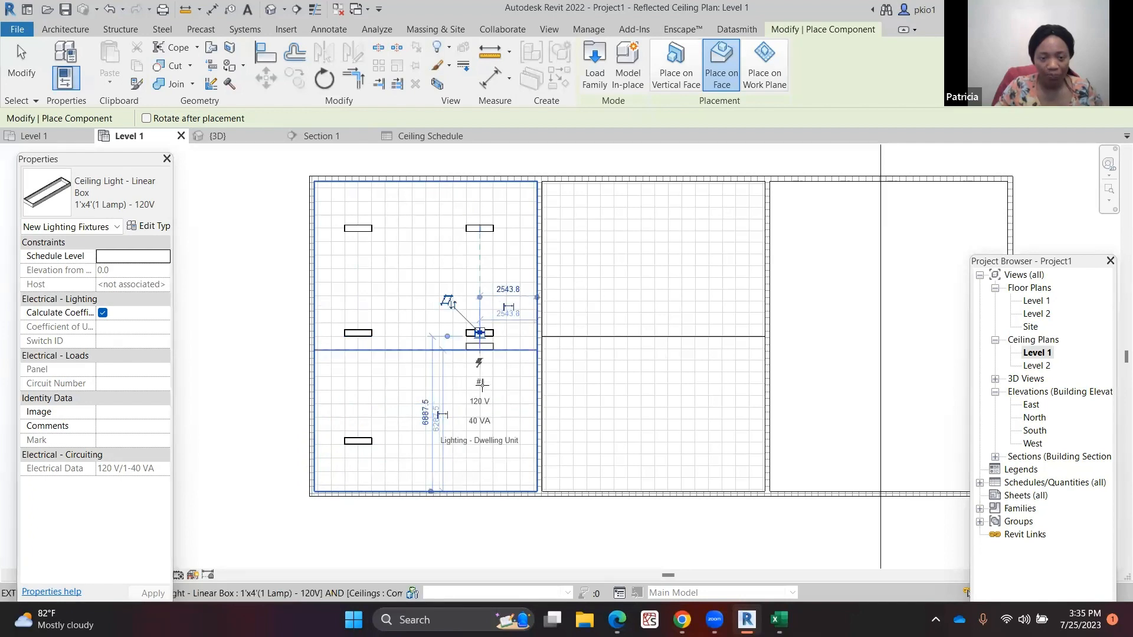
click(479, 441)
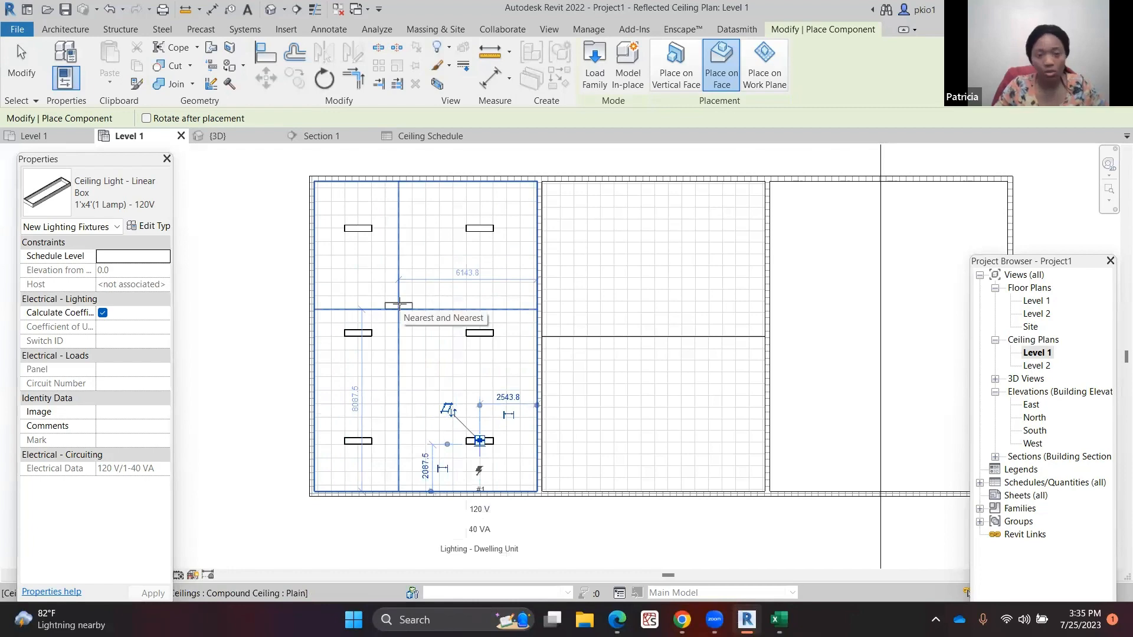
key(Escape)
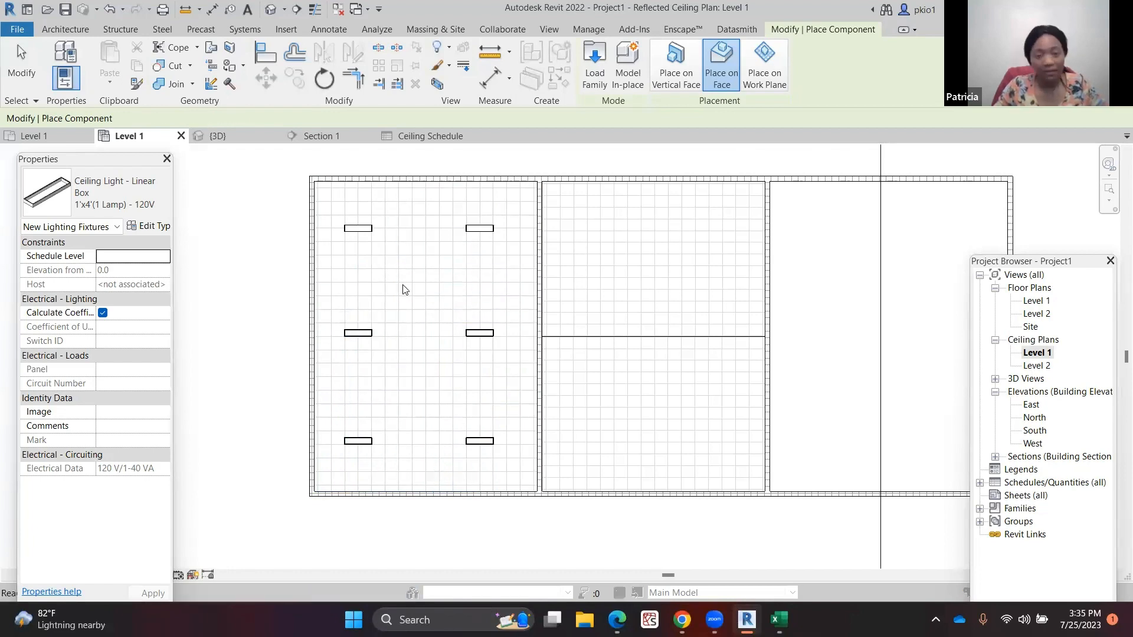
Save the project as CEILINGS on the Desktop
click(533, 272)
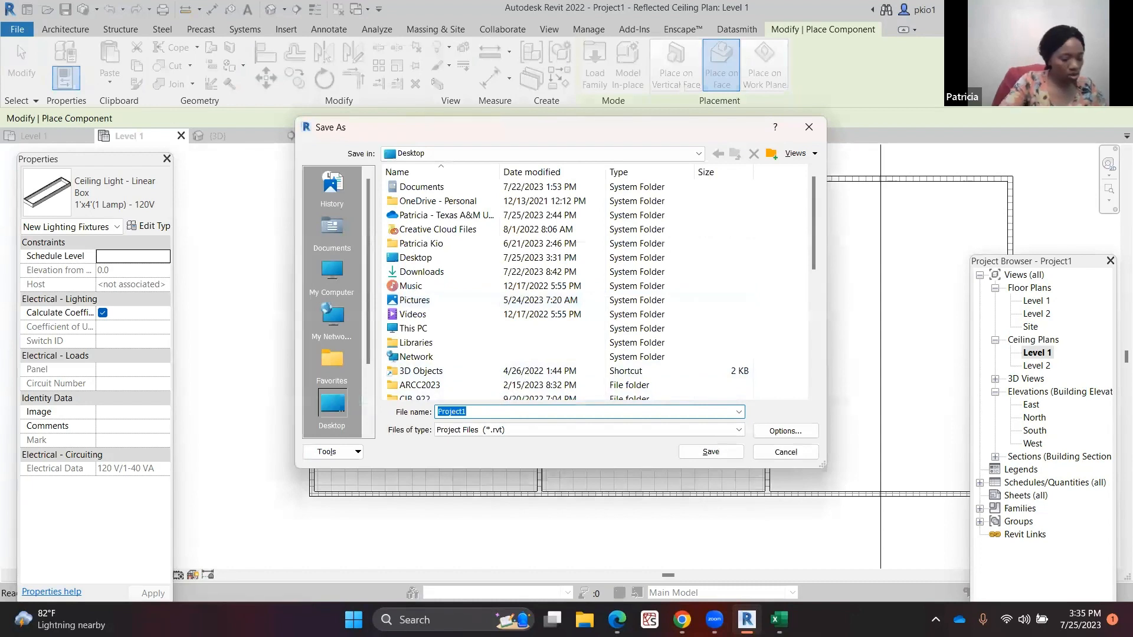
text(CEILING)
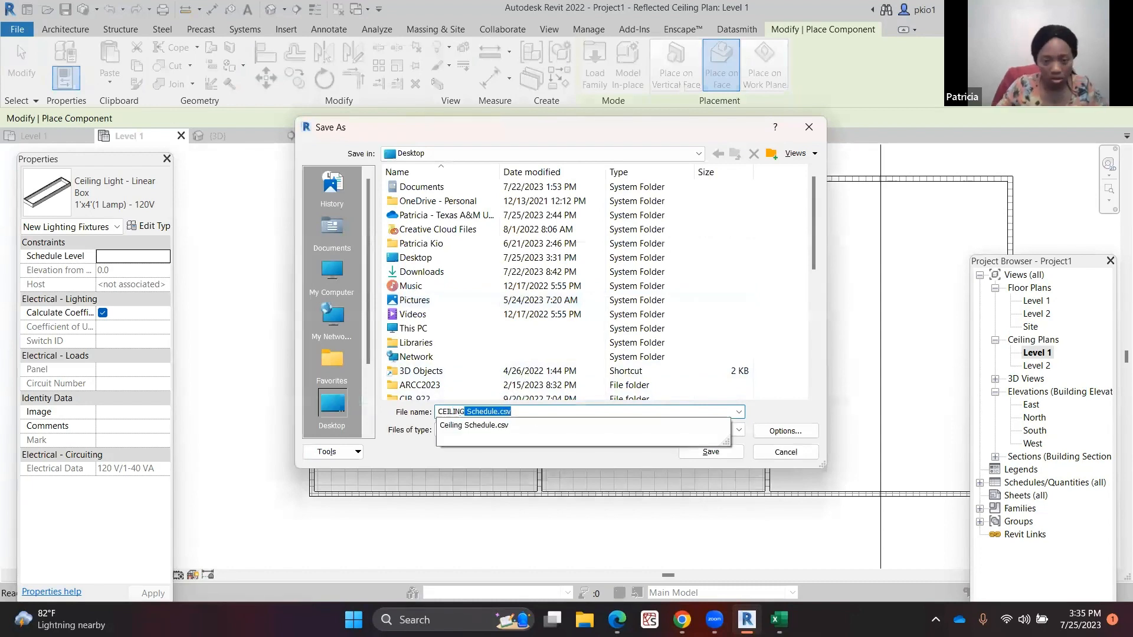
text(S)
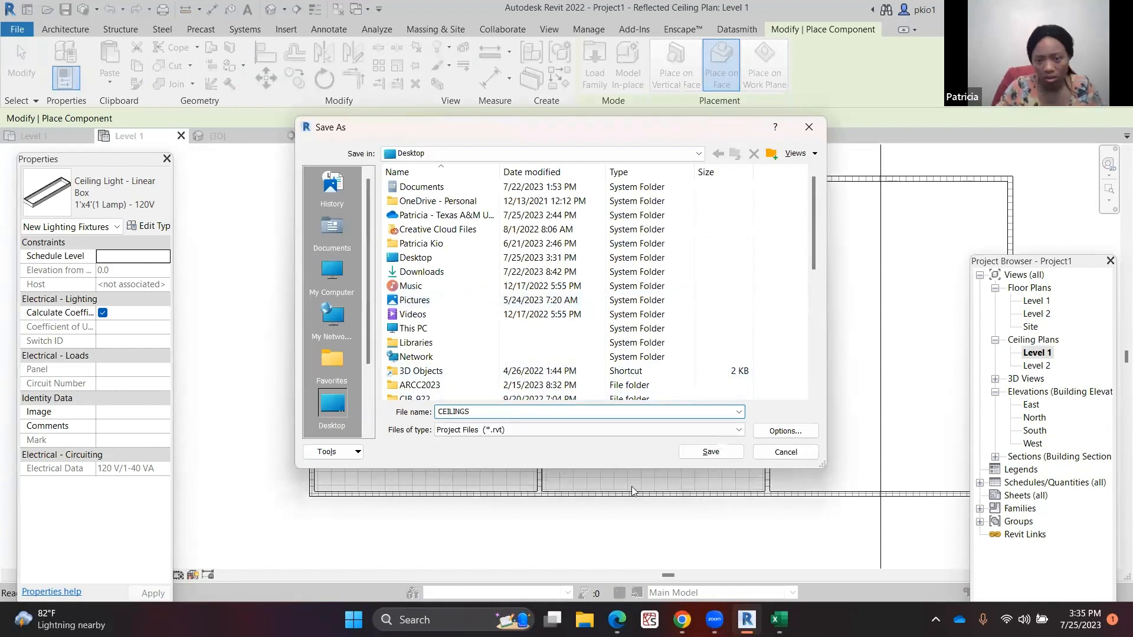
click(711, 452)
key(Escape)
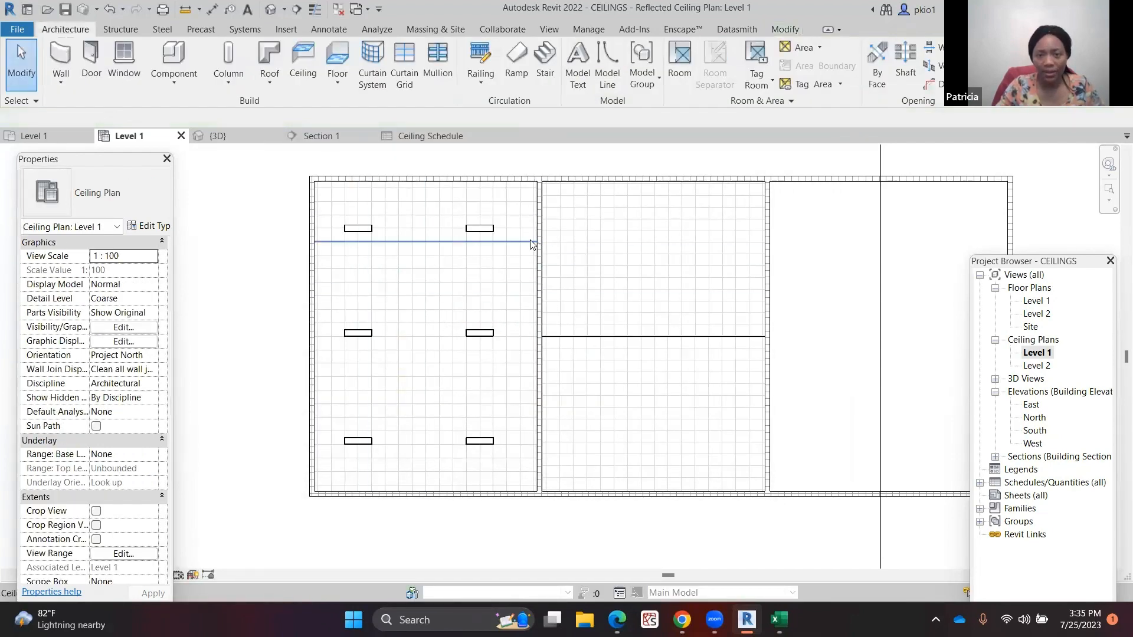
Inspect the left room's ceiling and one of its light fixtures
click(483, 229)
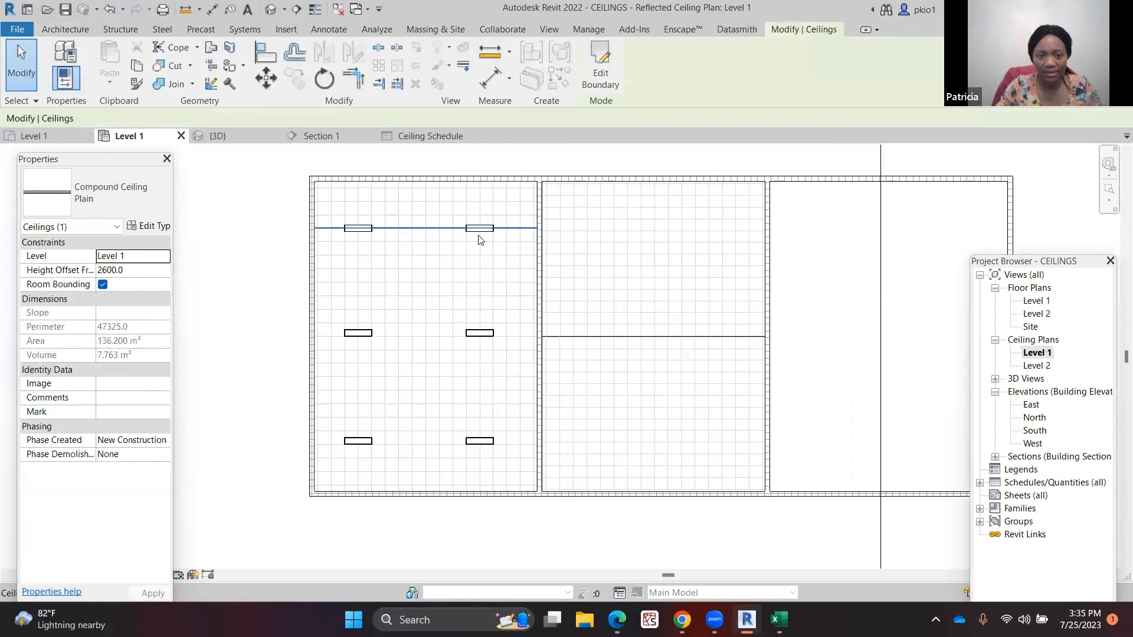
scroll(337, 240, up, 5)
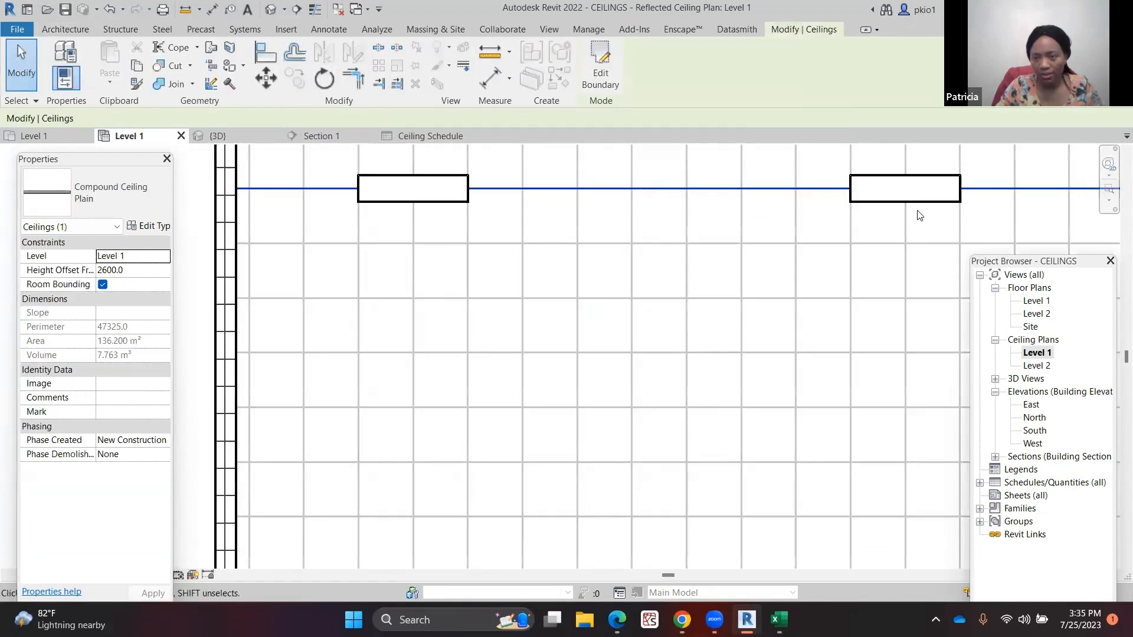
click(862, 206)
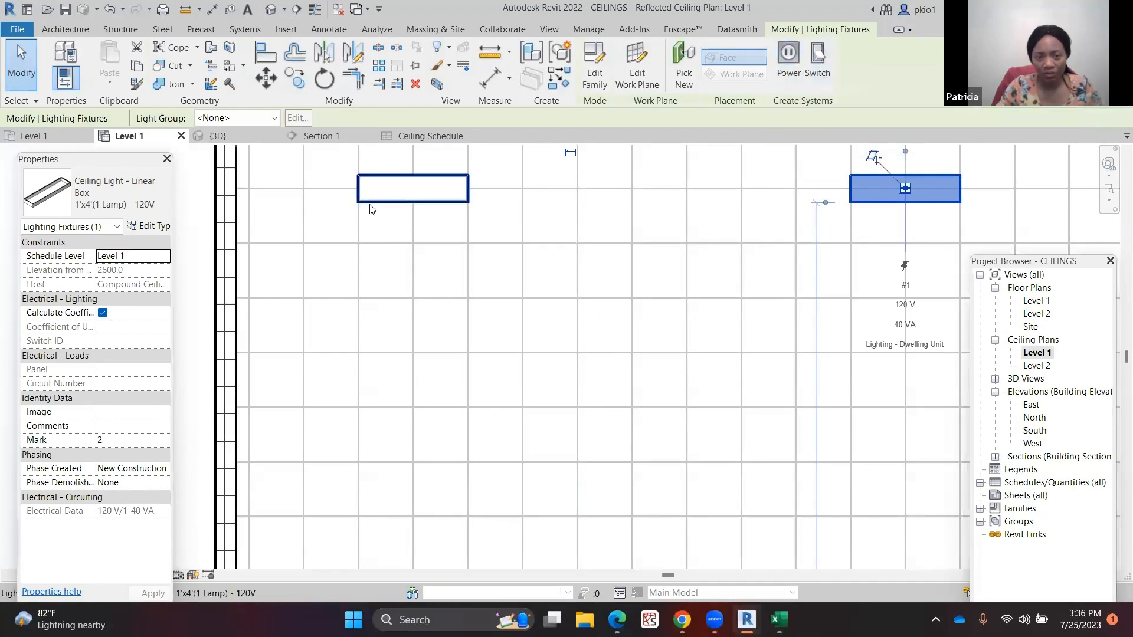
scroll(321, 223, down, 5)
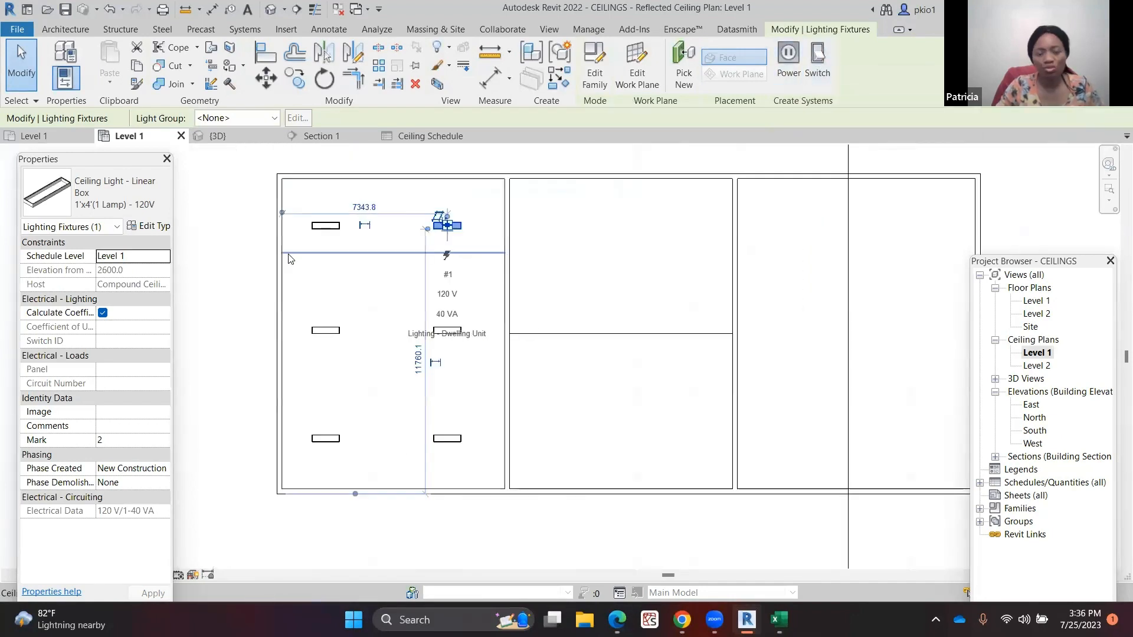
click(240, 273)
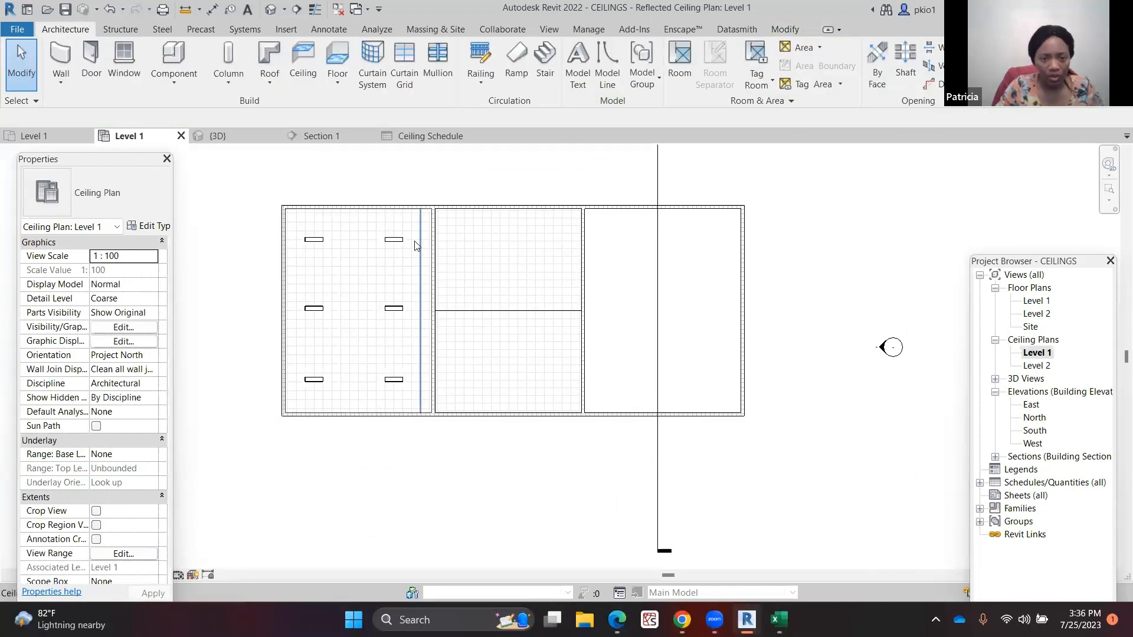
scroll(408, 243, up, 3)
scroll(401, 248, up, 2)
Use Create Similar on a light fixture and place one on a wall face in the upper middle room
click(391, 256)
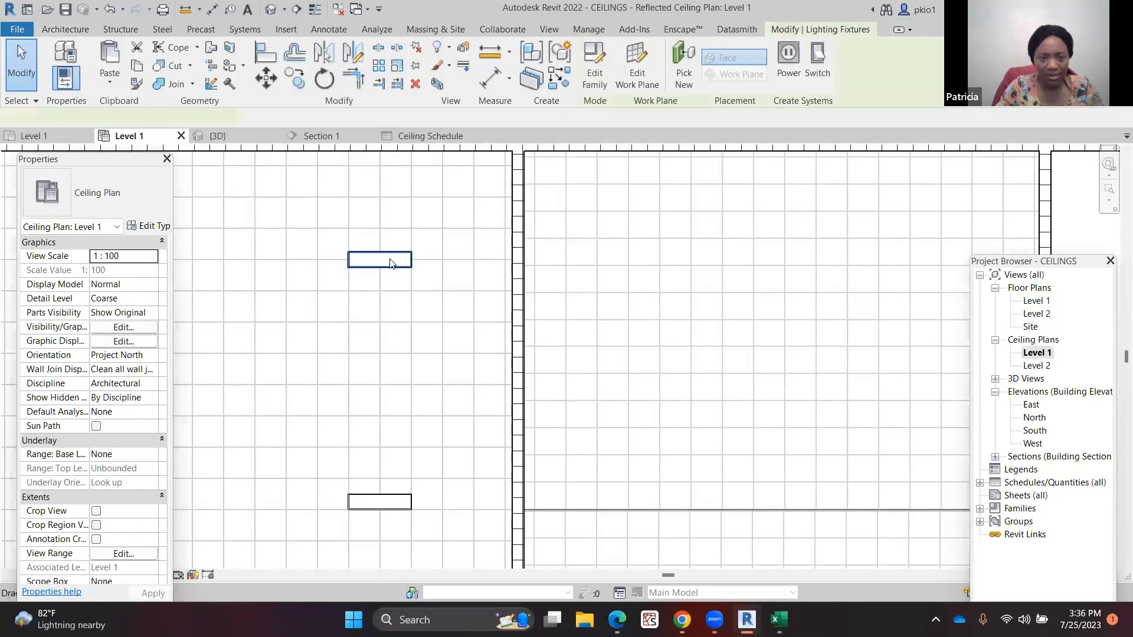
right_click(391, 258)
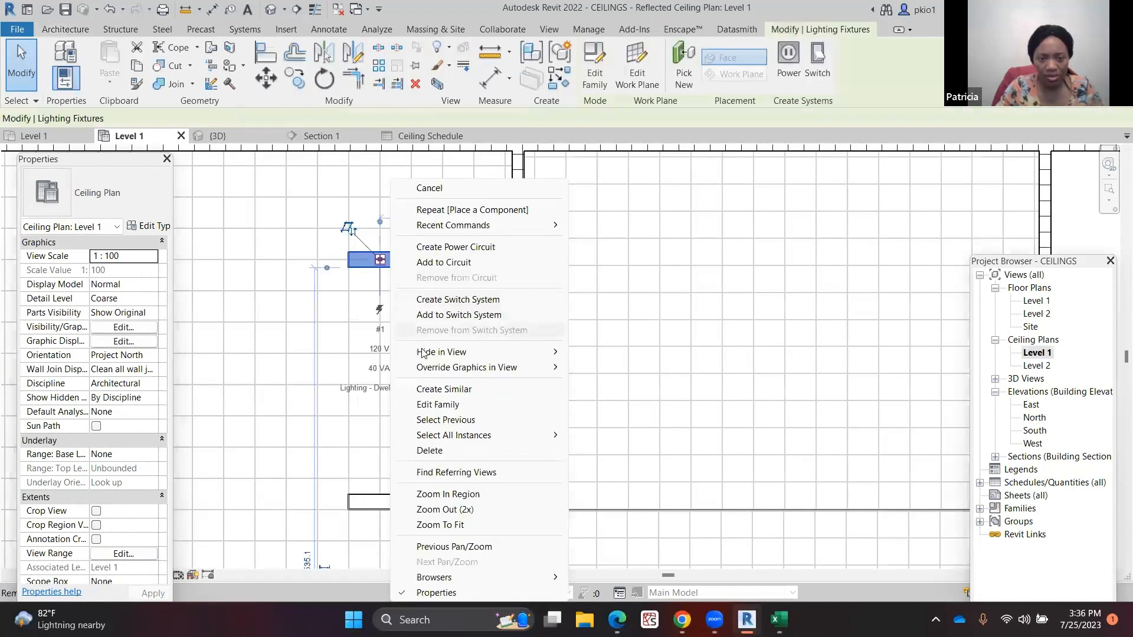
click(437, 390)
scroll(362, 291, down, 4)
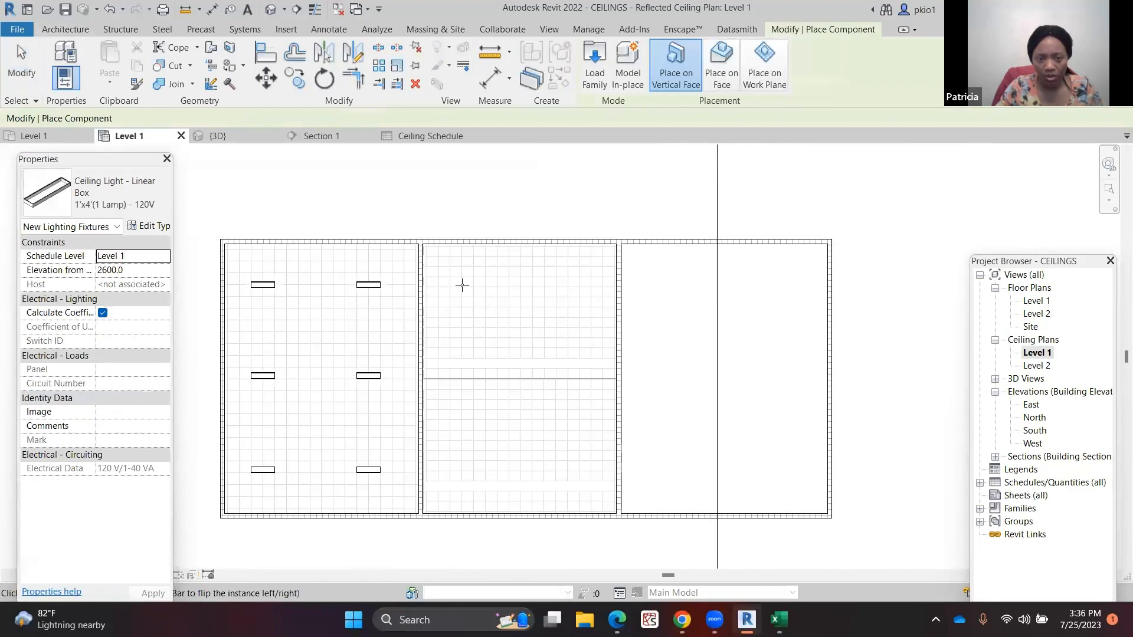
scroll(469, 283, up, 1)
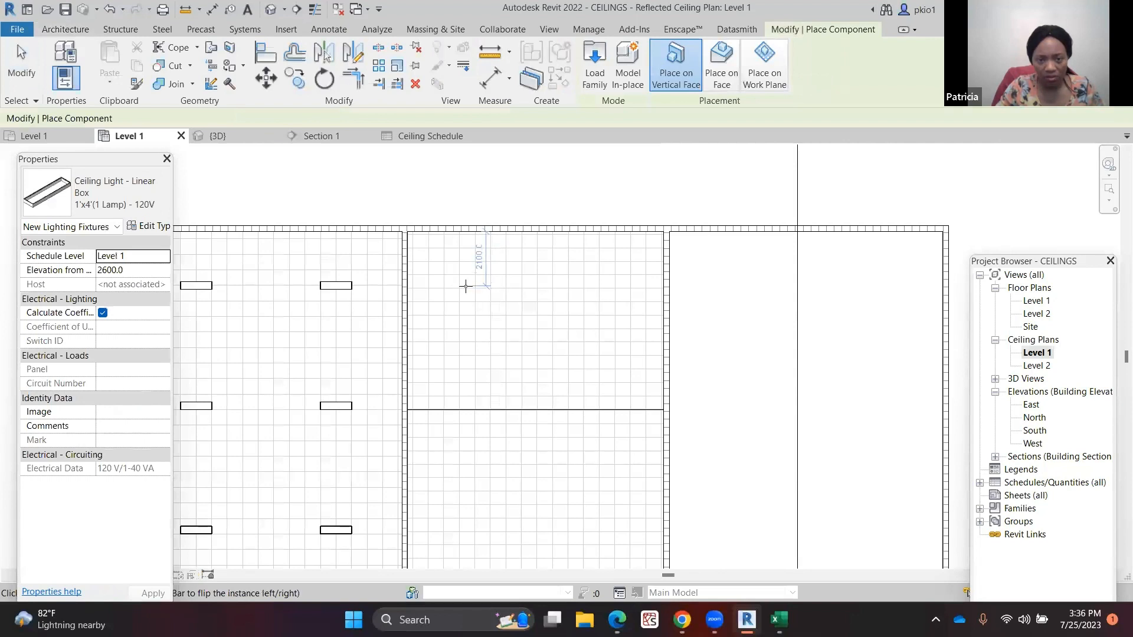
click(466, 286)
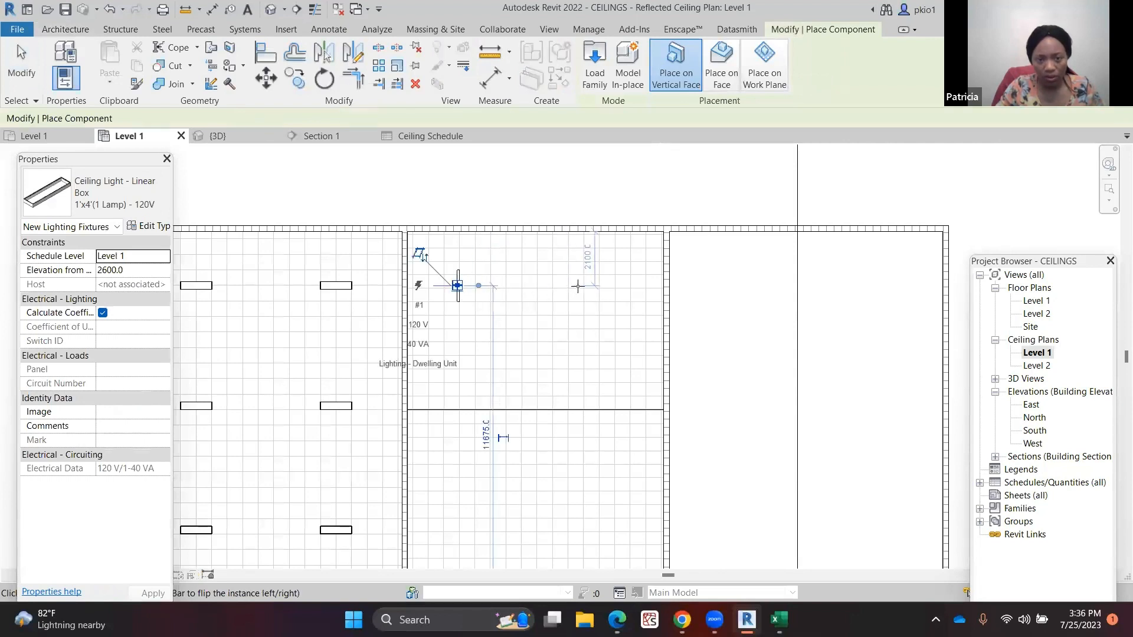
Switch to face placement and place a light fixture on the upper middle room's ceiling
click(721, 65)
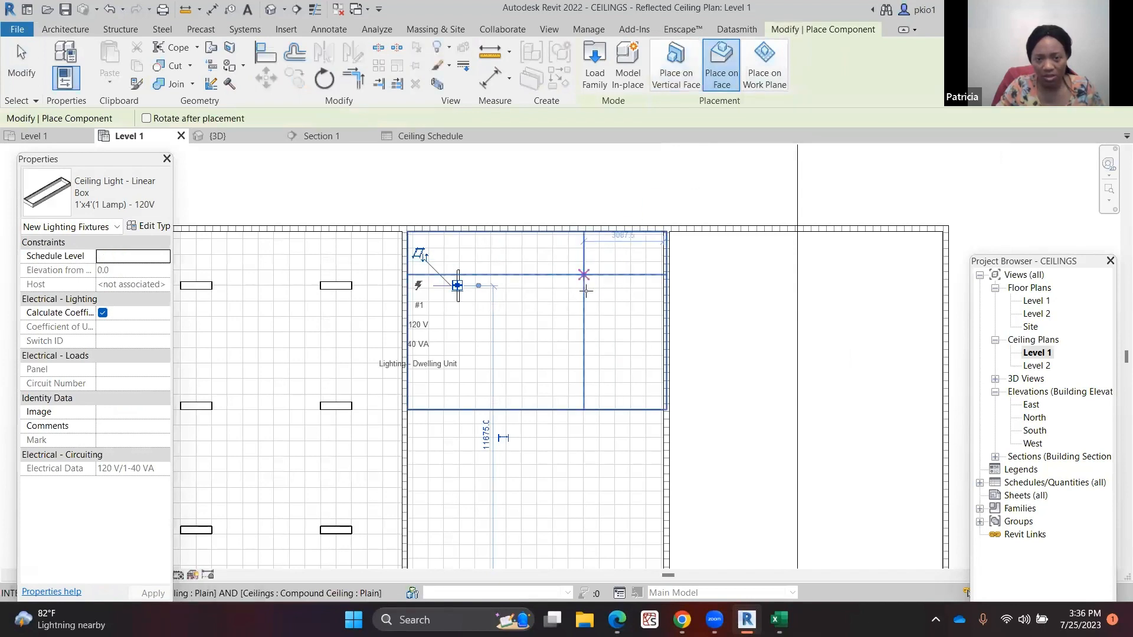
scroll(597, 292, up, 1)
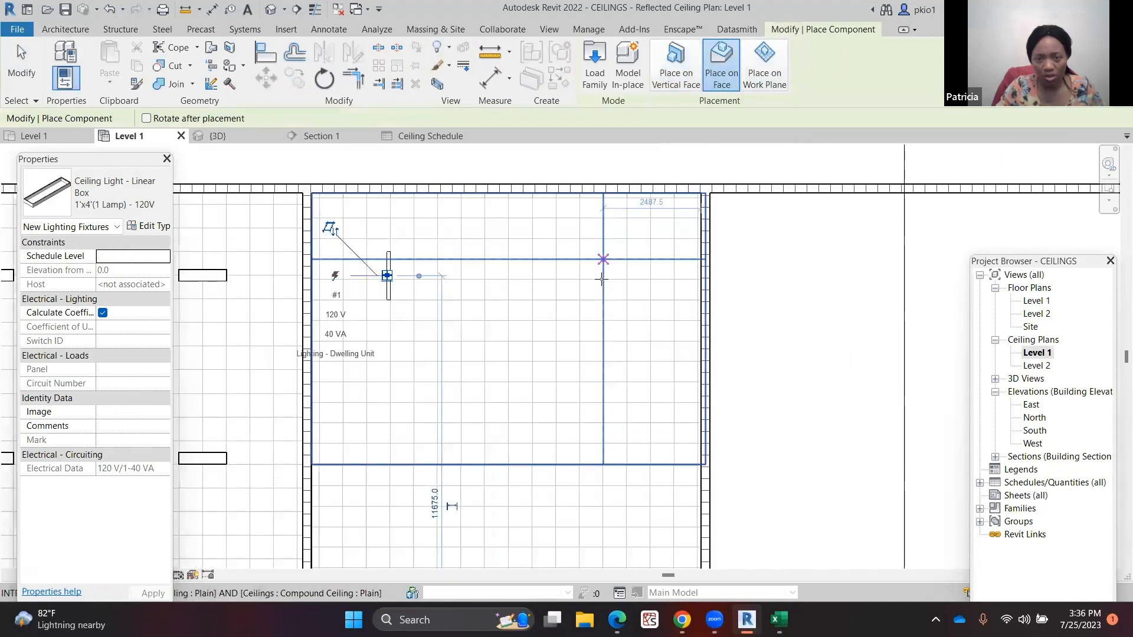
click(596, 281)
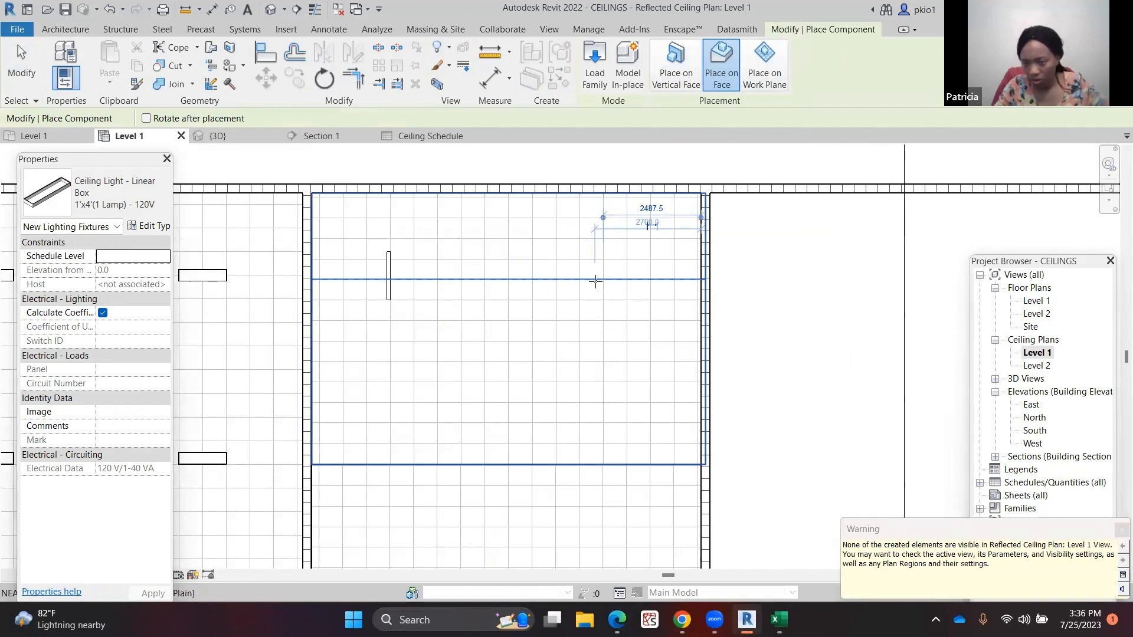
key(Escape)
key(Escape)
Open the 3D view and delete the light fixture mounted on the wall
click(218, 136)
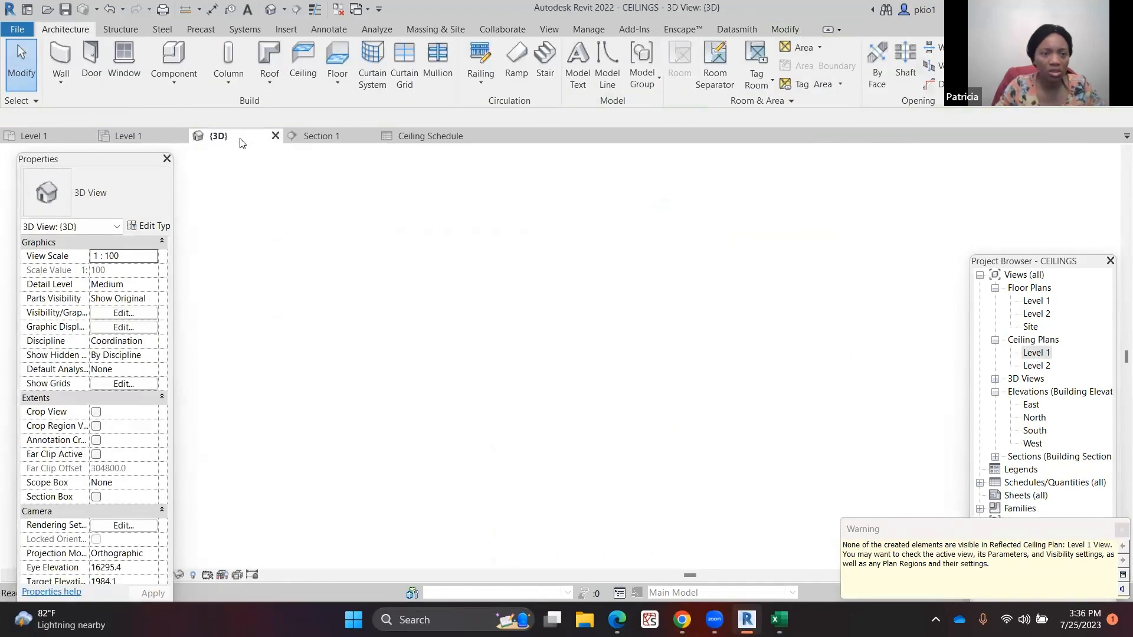
scroll(546, 301, up, 5)
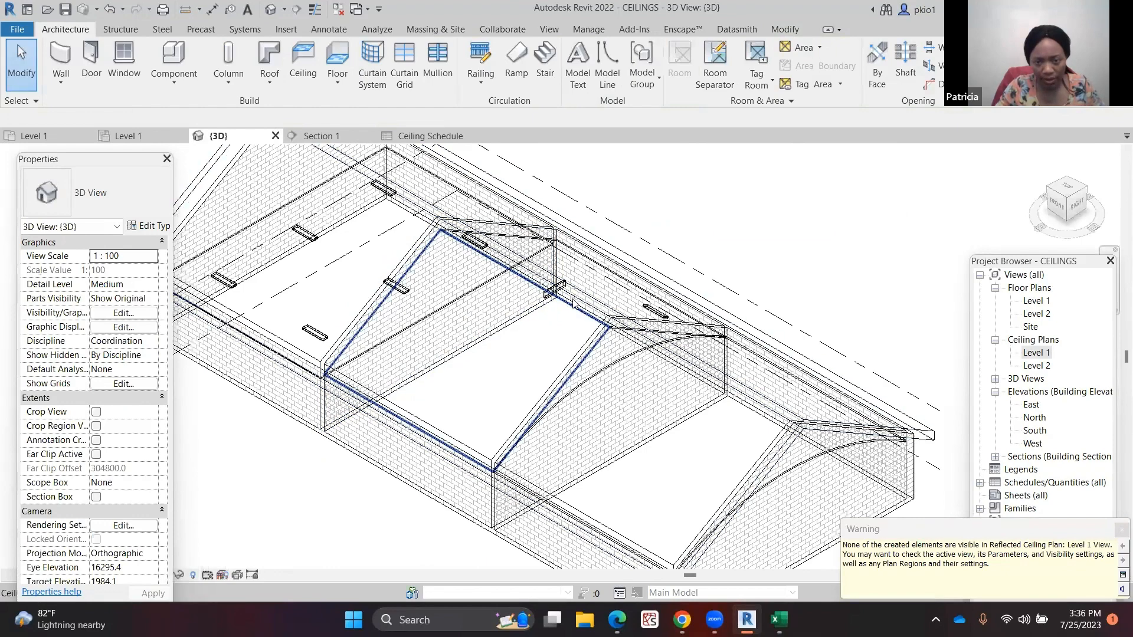
scroll(573, 303, up, 4)
click(547, 260)
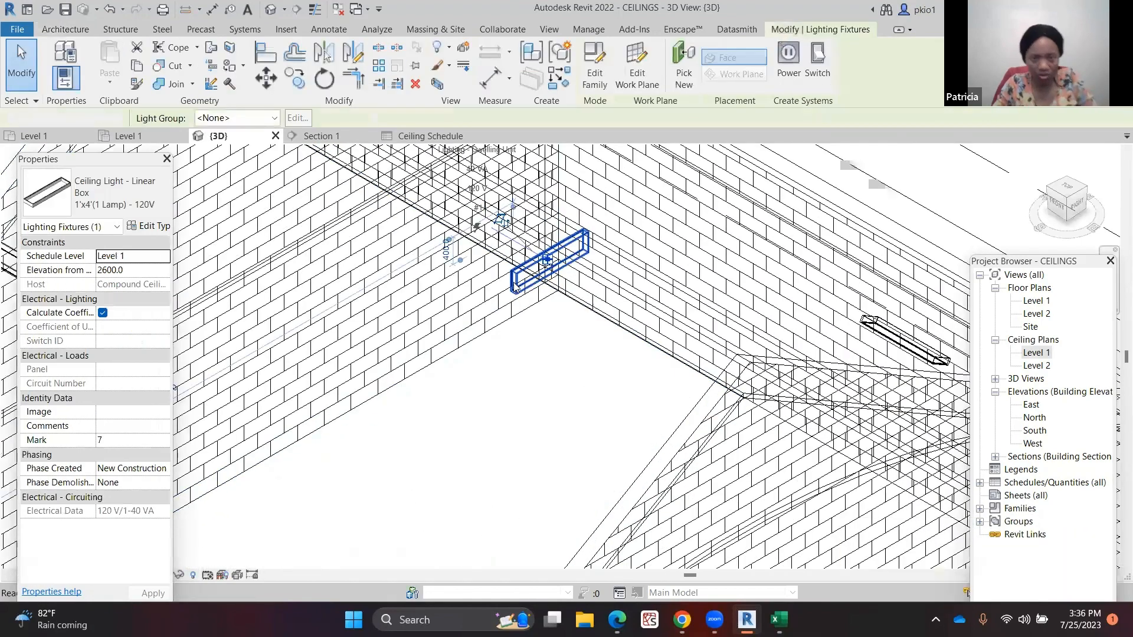
key(Delete)
scroll(332, 306, down, 3)
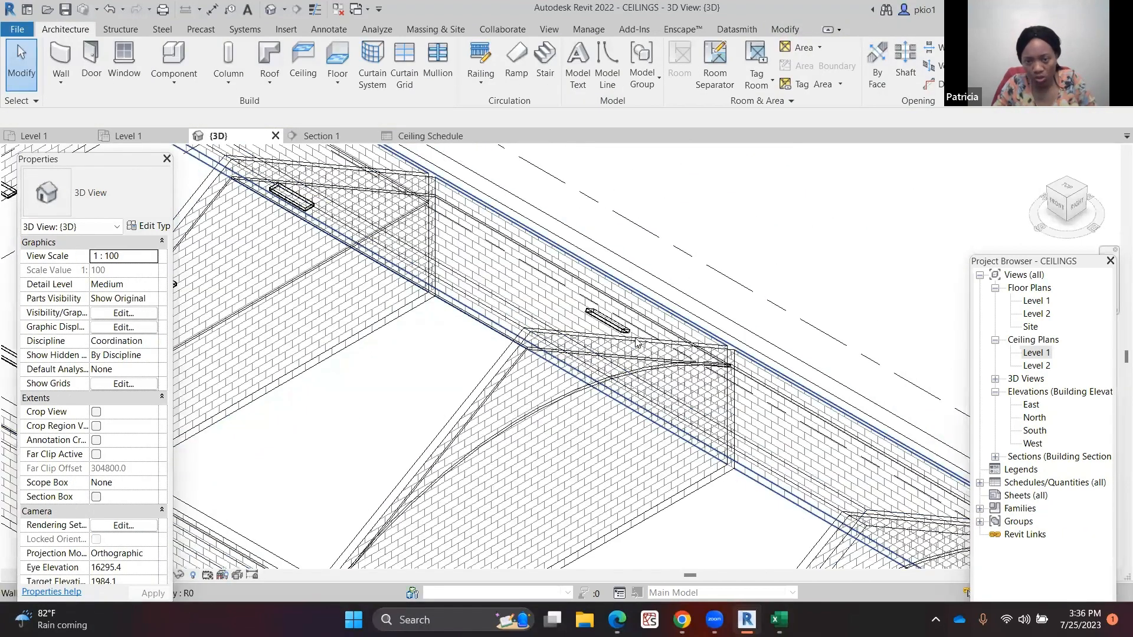
Create a second section line through the middle rooms of the Level 1 ceiling plan using Create Similar on the existing section
scroll(636, 341, up, 3)
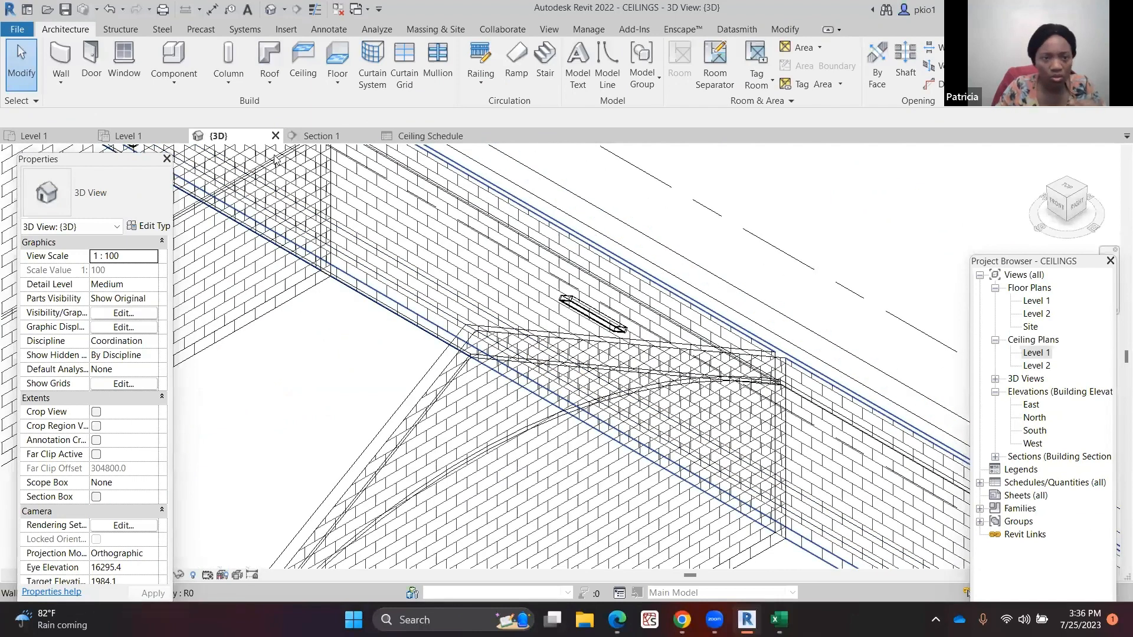
click(139, 140)
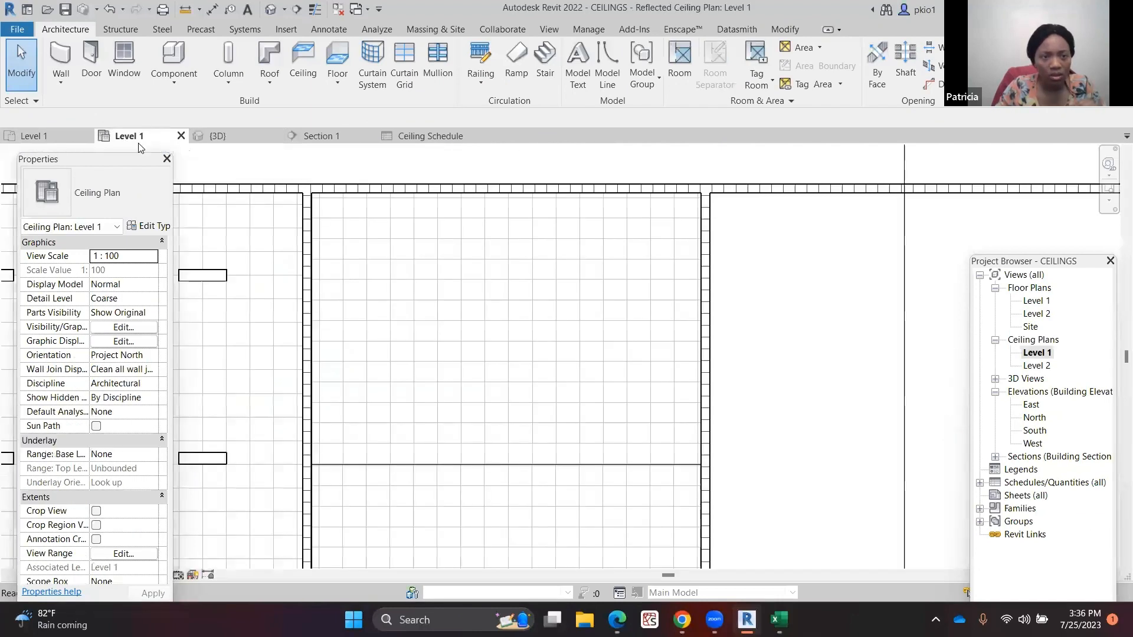
scroll(569, 277, down, 5)
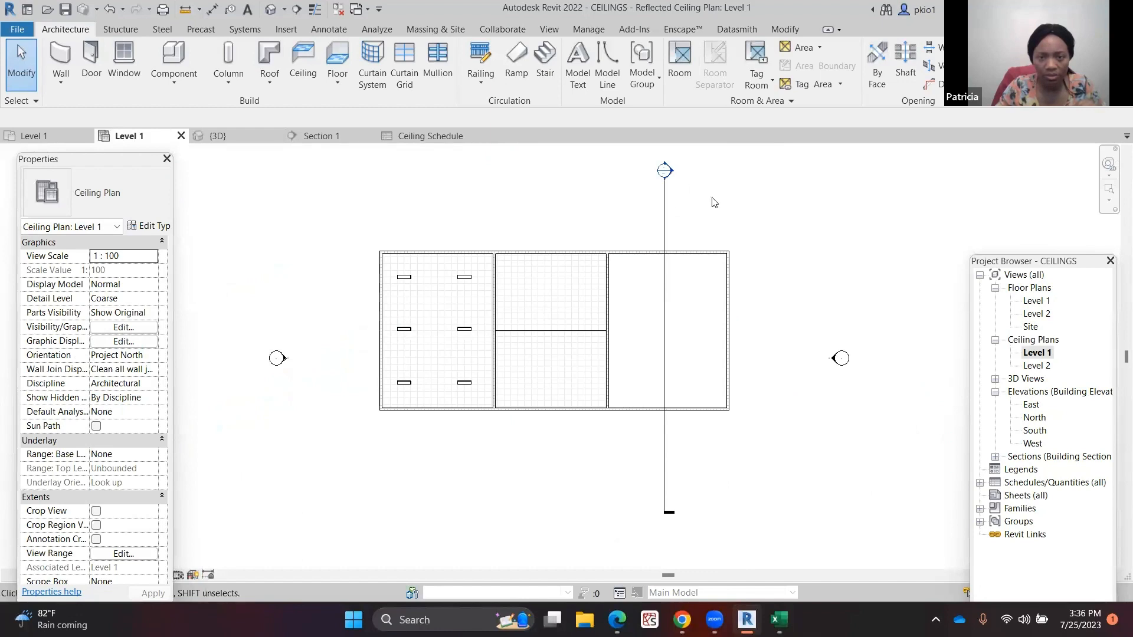
click(665, 222)
right_click(665, 222)
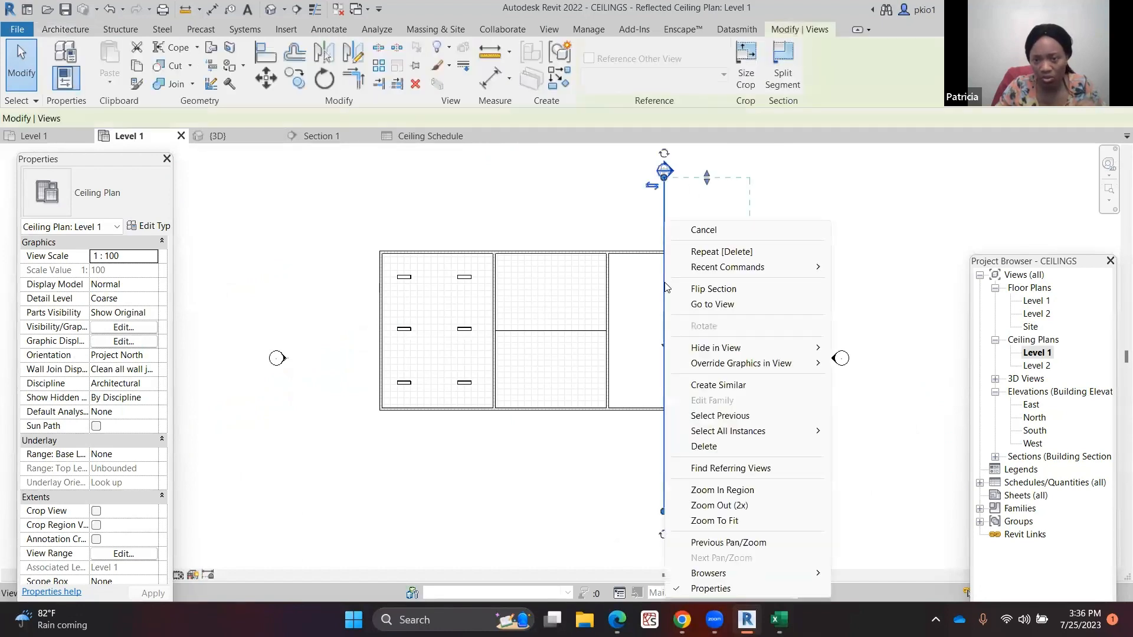
click(724, 386)
click(544, 166)
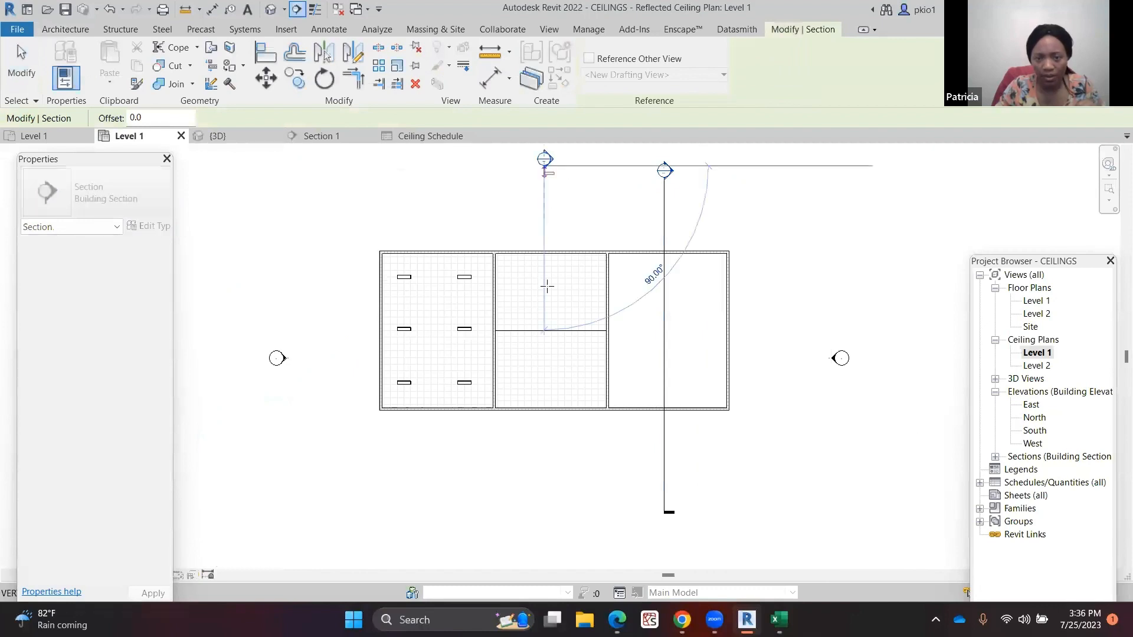
click(547, 516)
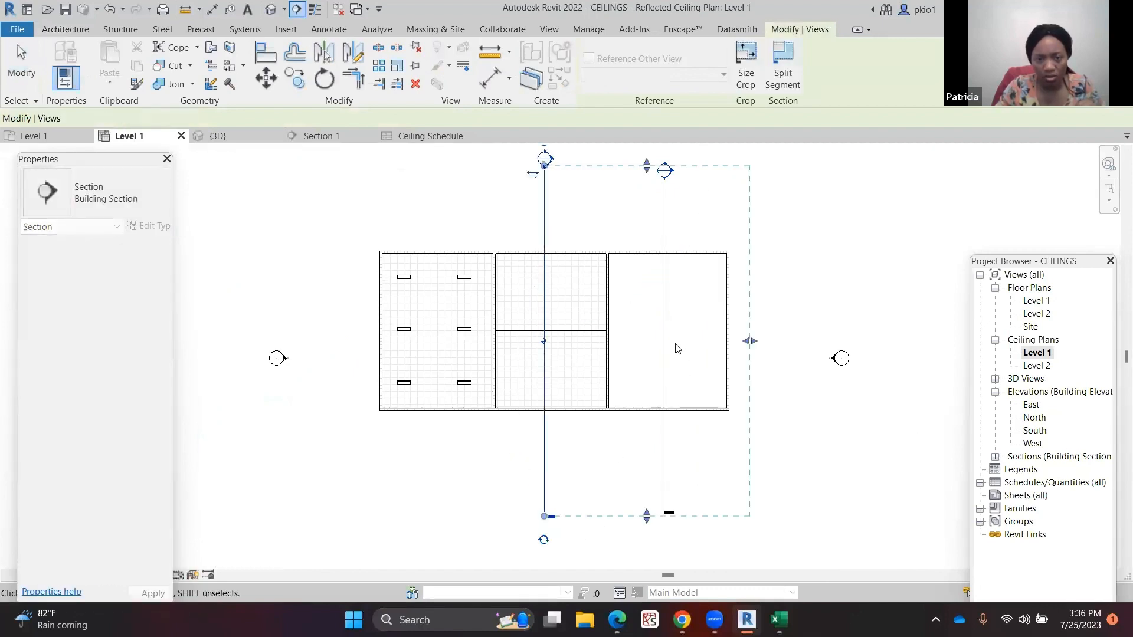
key(Escape)
key(Escape)
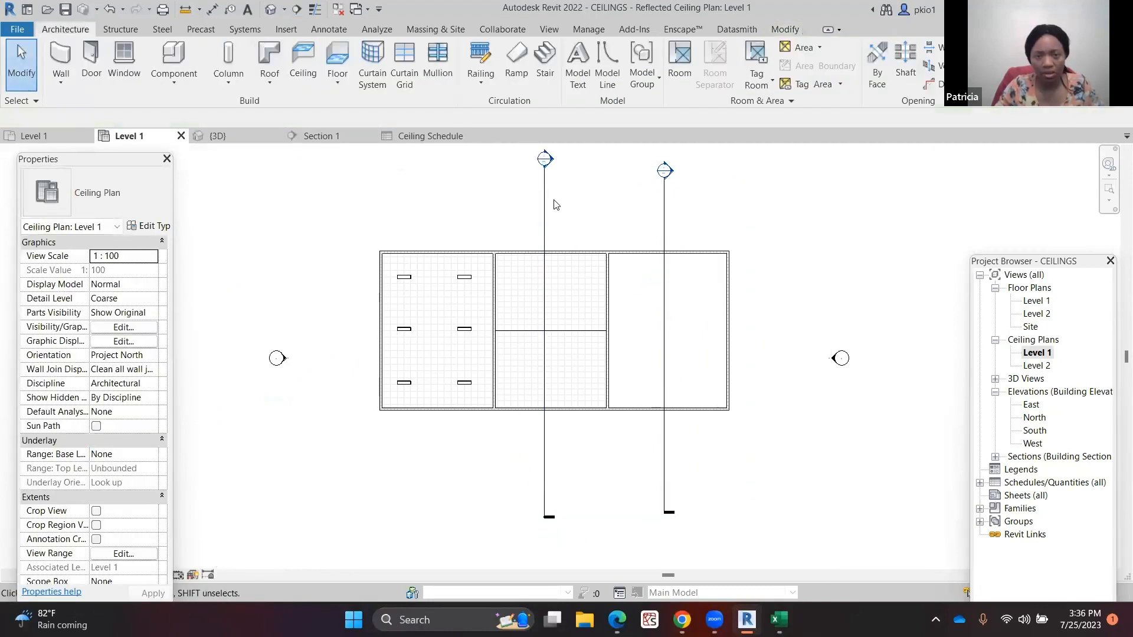
Open the new section view and examine the roof, ceiling and fixture there
right_click(546, 215)
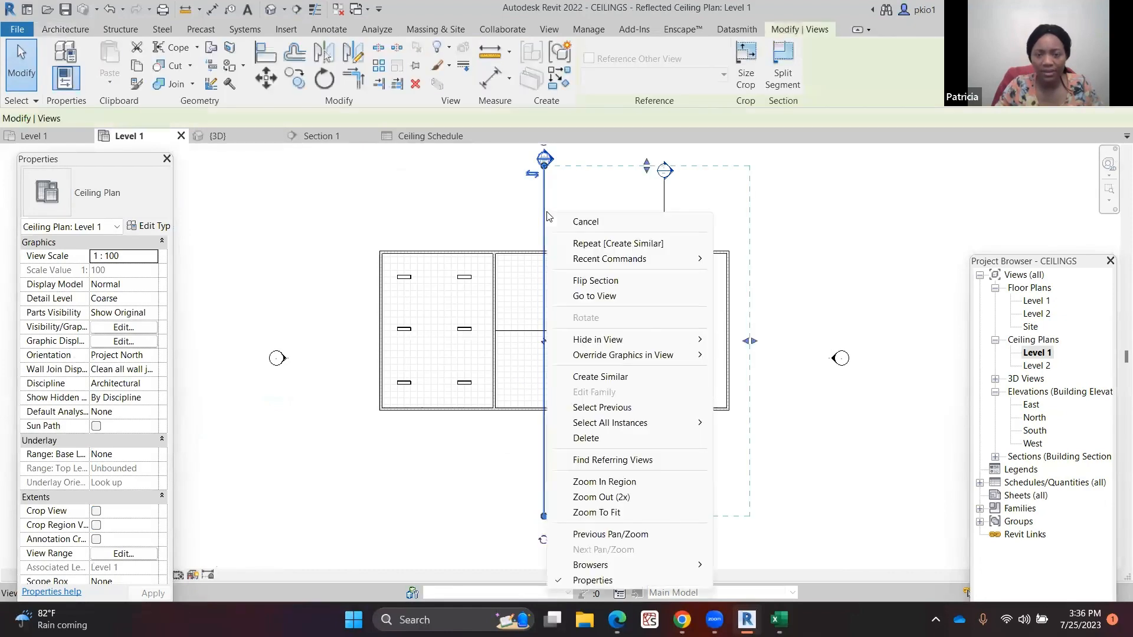
click(594, 295)
scroll(430, 331, up, 5)
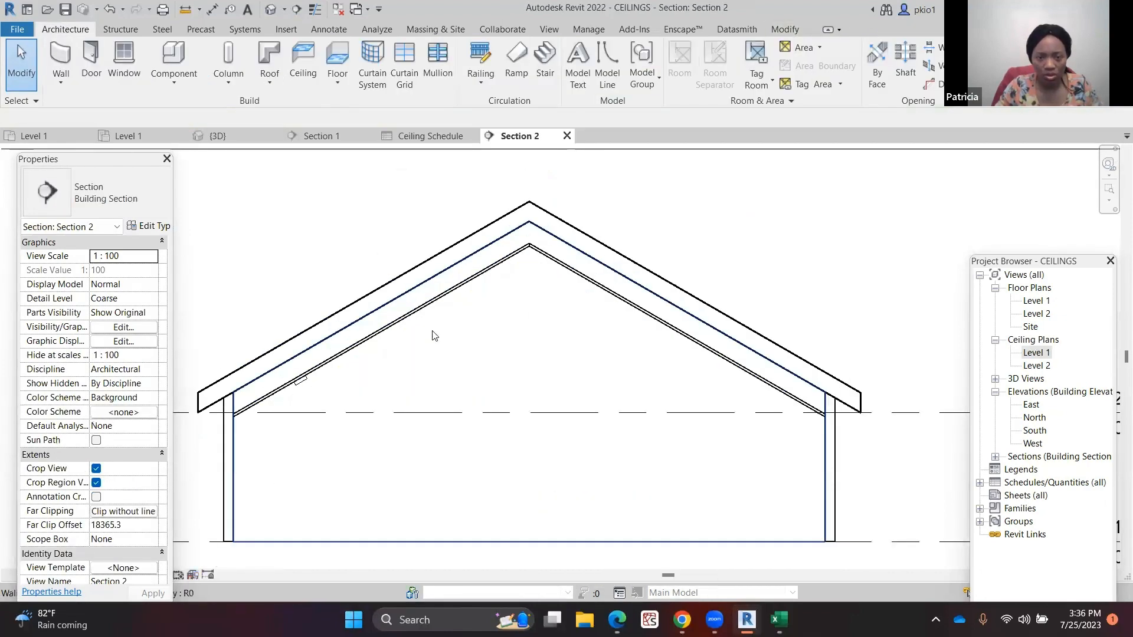
scroll(337, 370, up, 2)
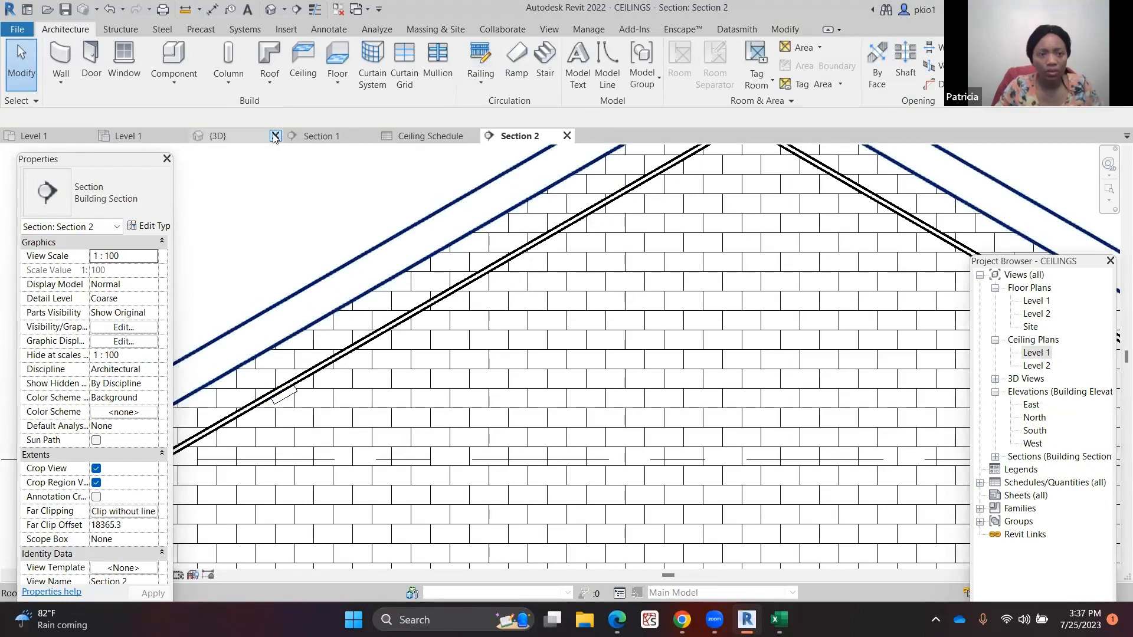
click(131, 140)
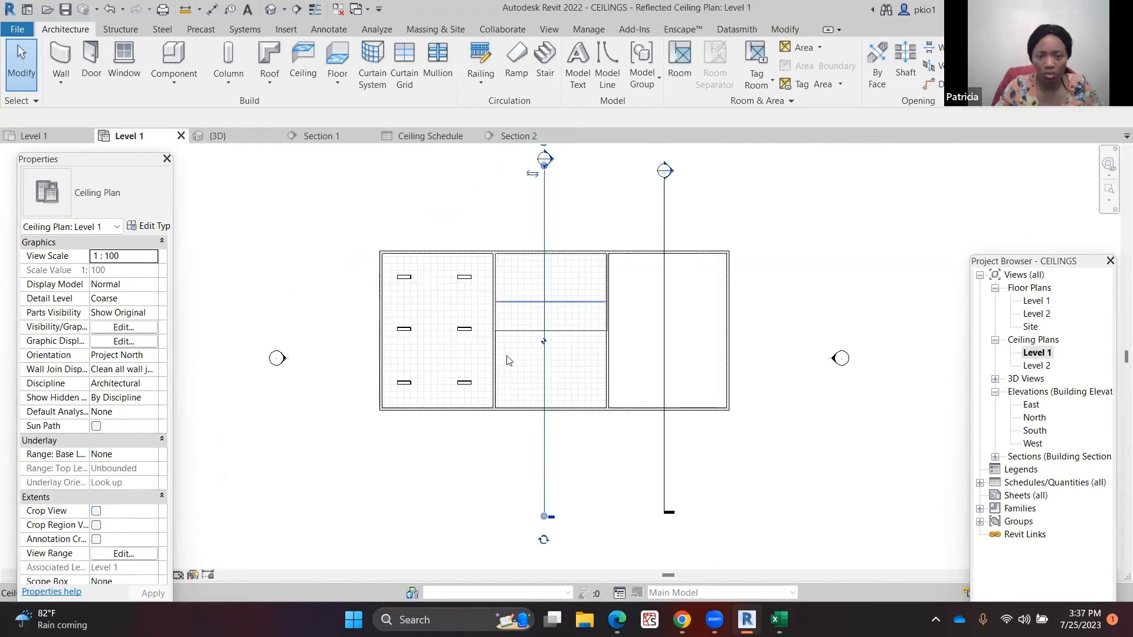
scroll(469, 301, up, 4)
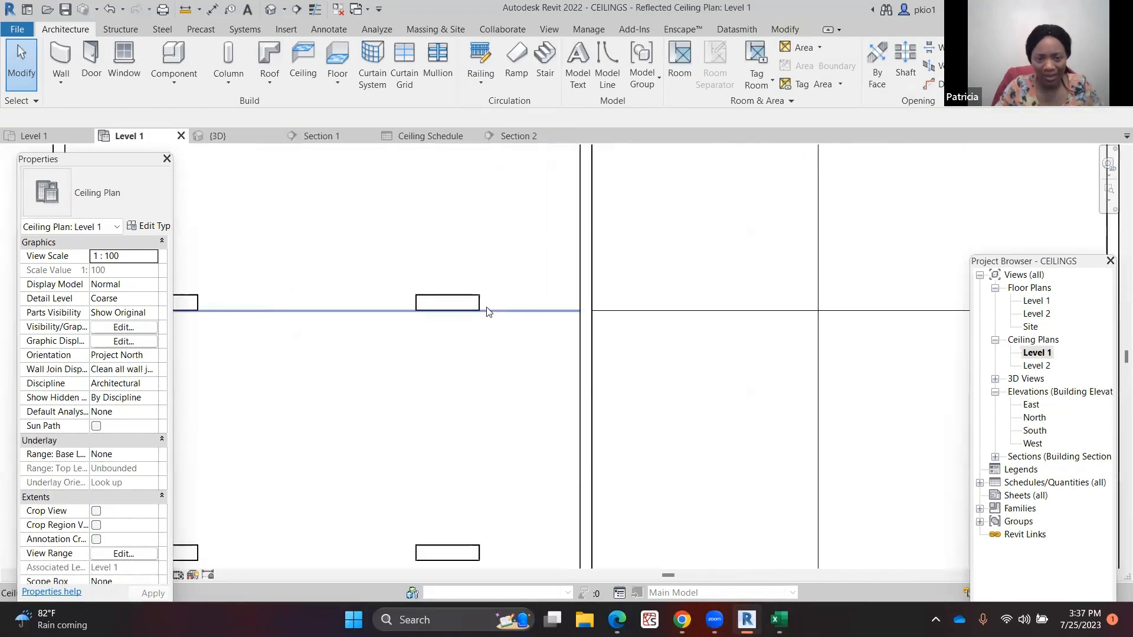
right_click(470, 298)
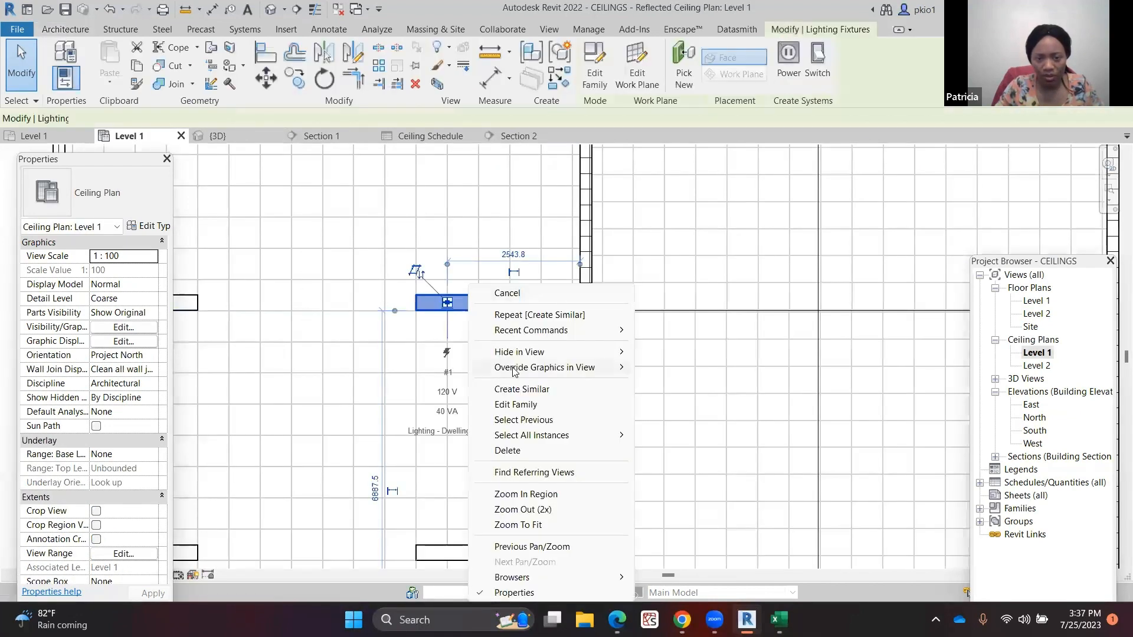
click(515, 391)
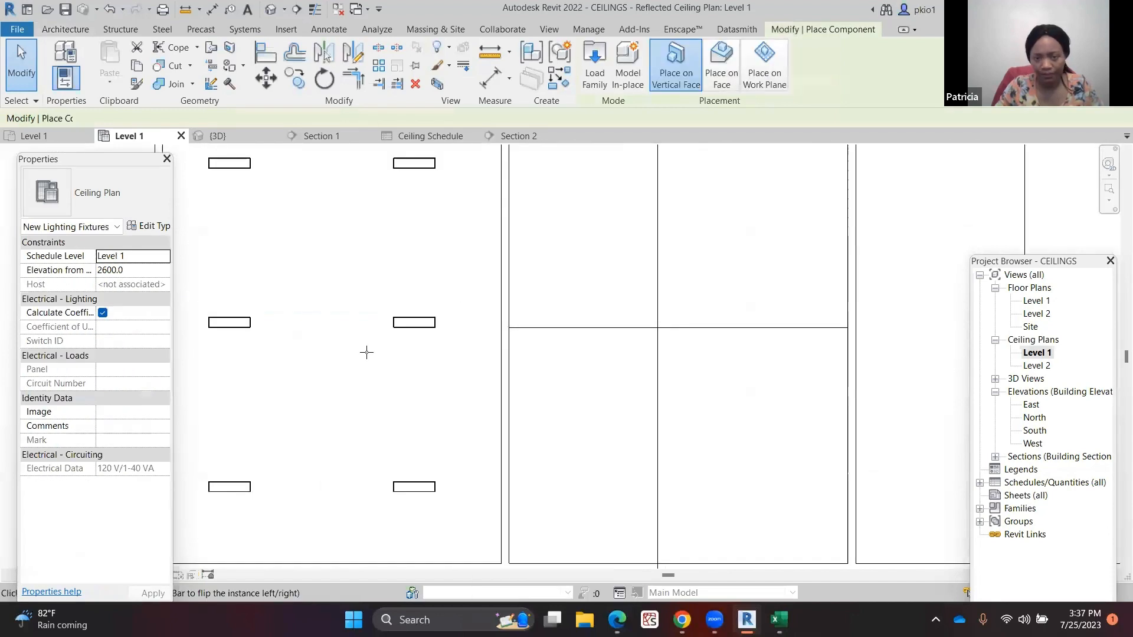
scroll(366, 352, down, 5)
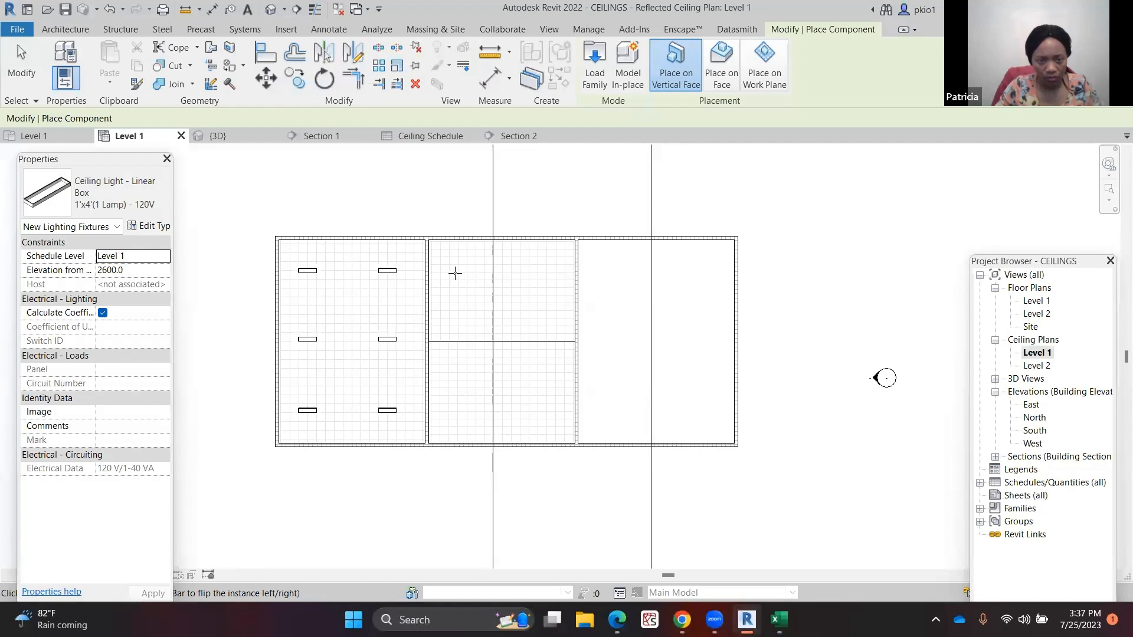
key(Escape)
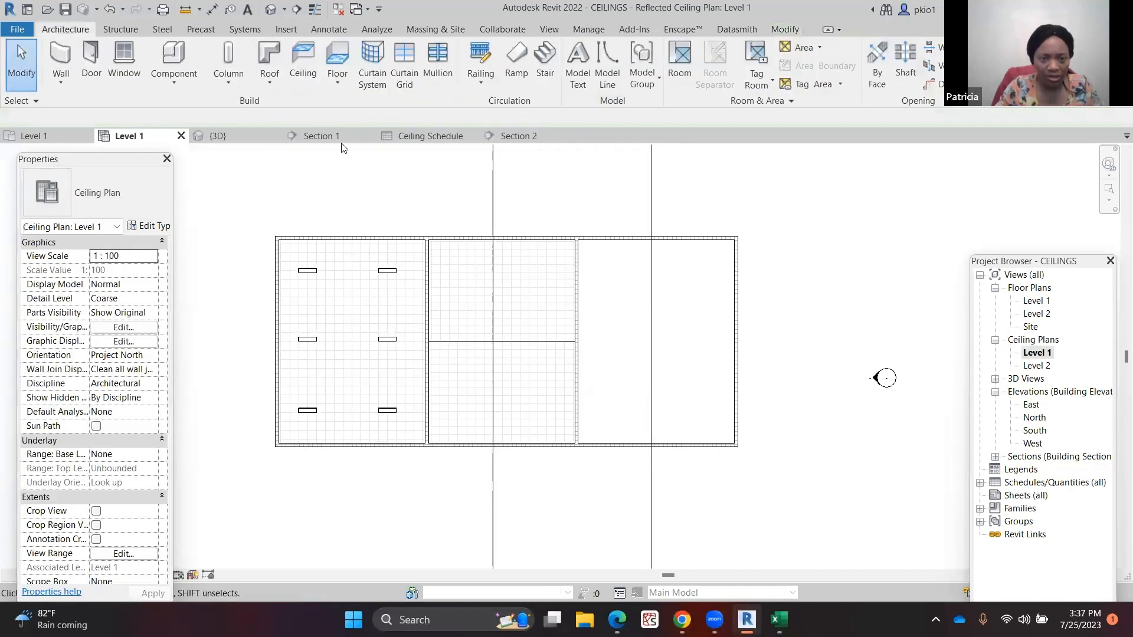
Compare the two section views and select the light fixture in Section 2 to inspect its properties
click(341, 140)
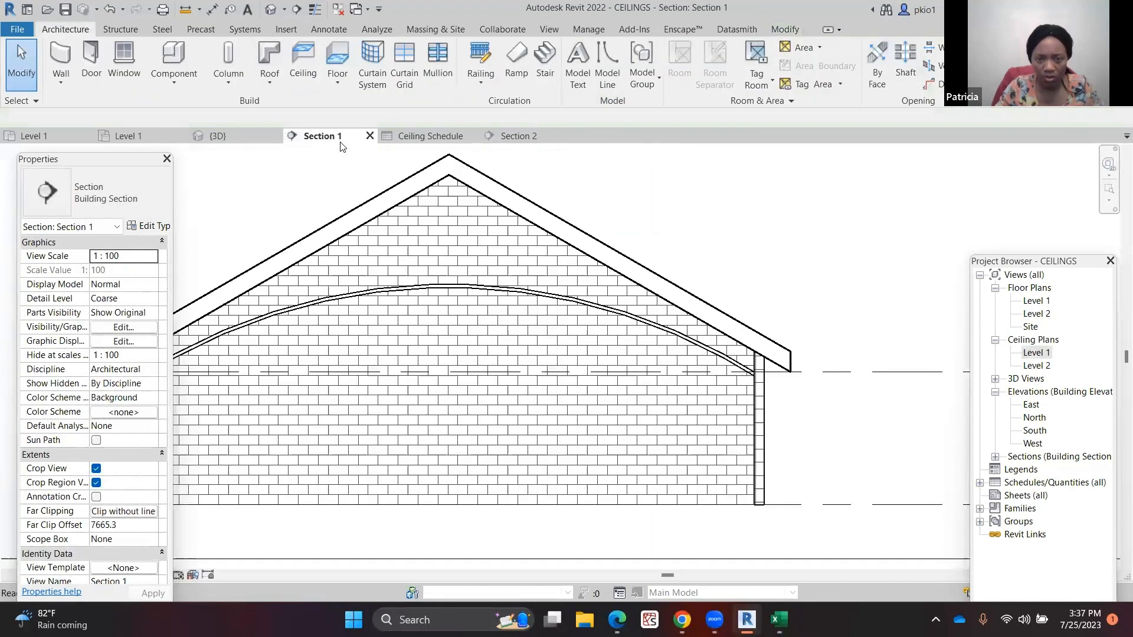
click(519, 136)
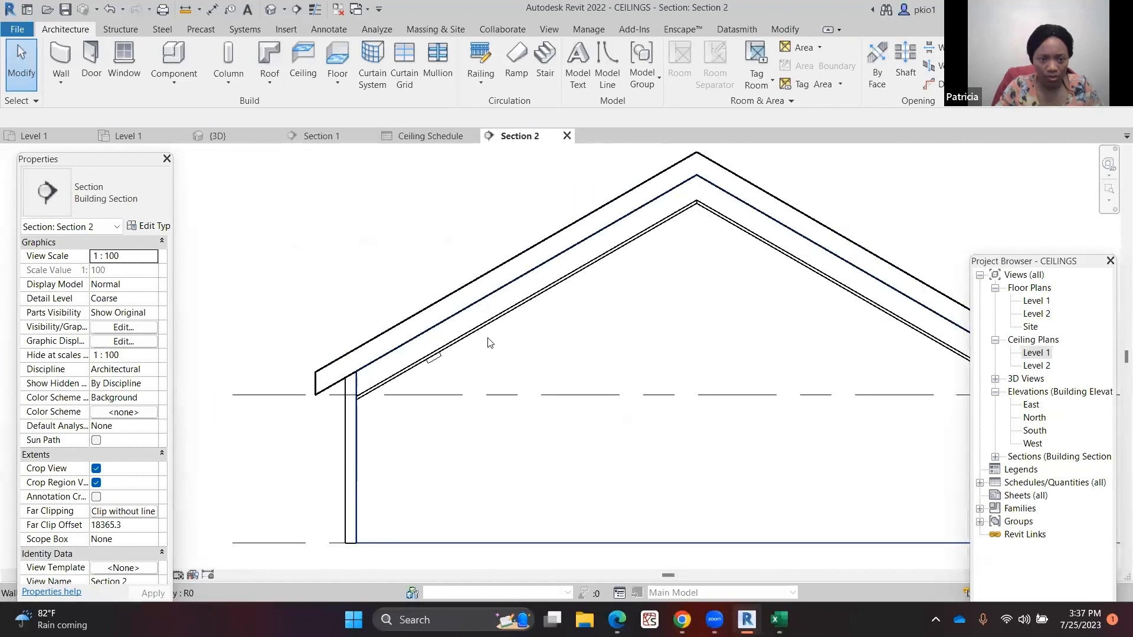
click(435, 358)
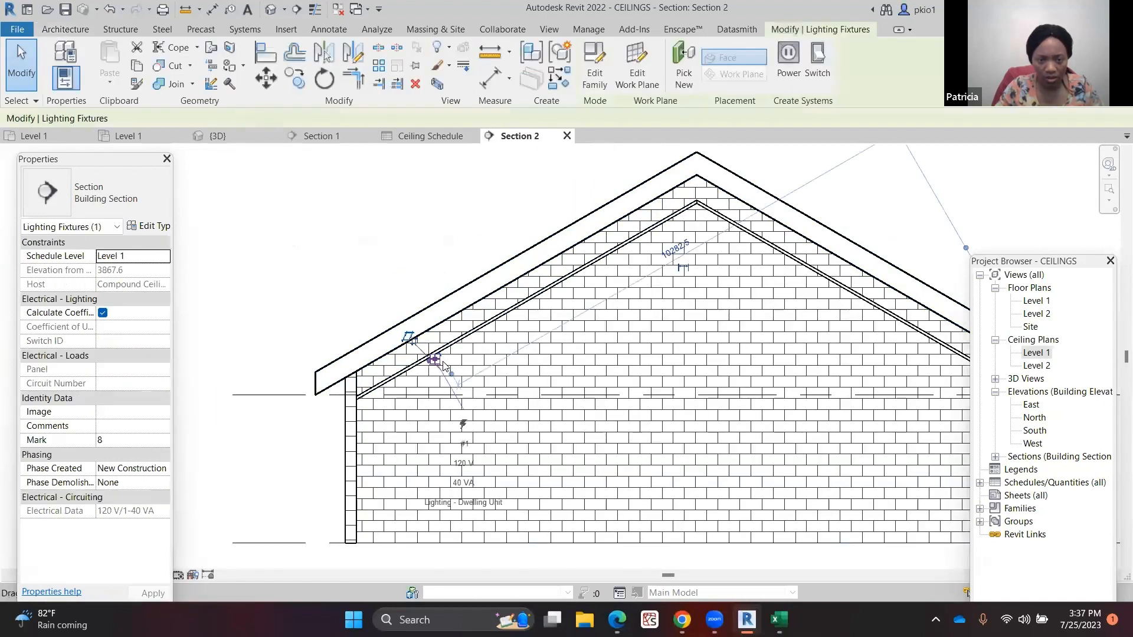
key(Escape)
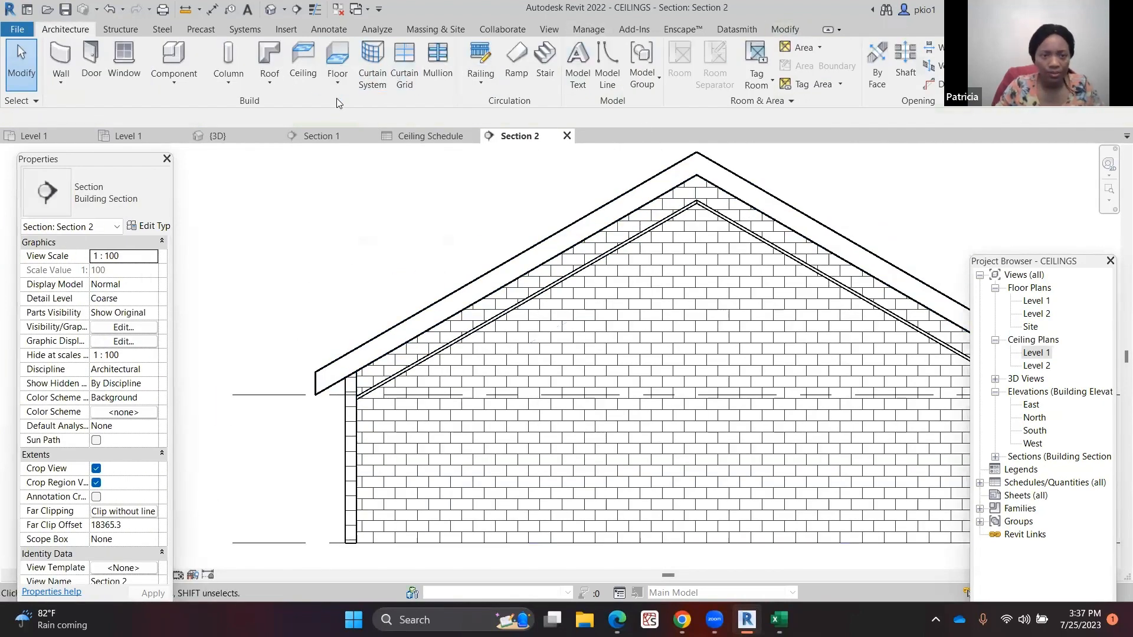
Place another light fixture on a wall face of the upper middle room using Create Similar in the ceiling plan
click(130, 135)
scroll(407, 272, up, 4)
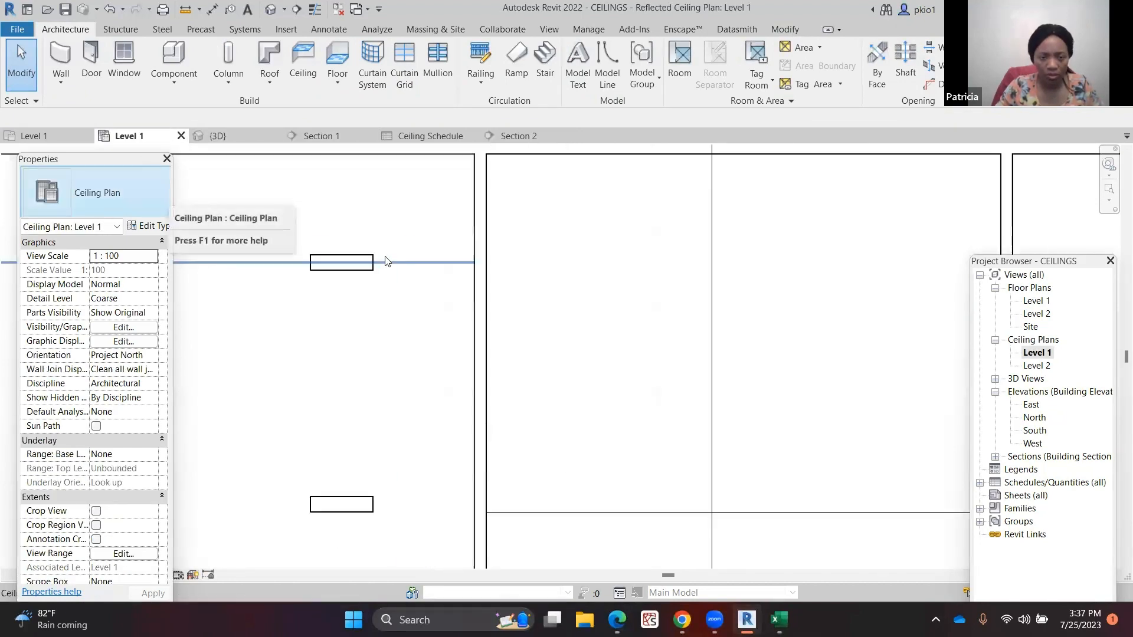
right_click(361, 272)
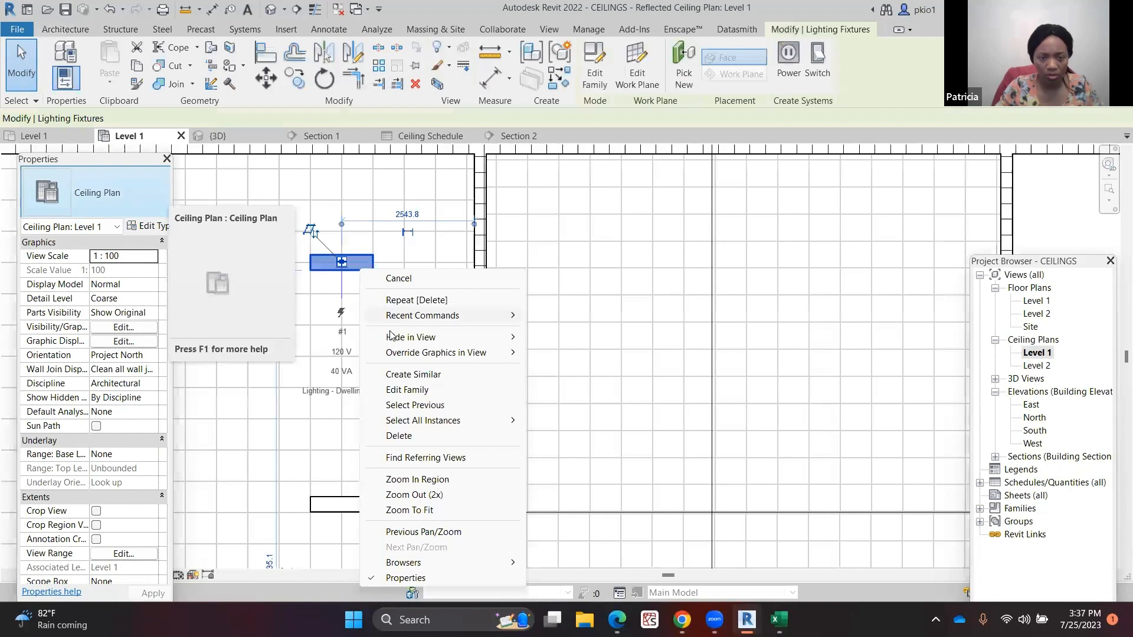
click(413, 376)
scroll(472, 298, down, 2)
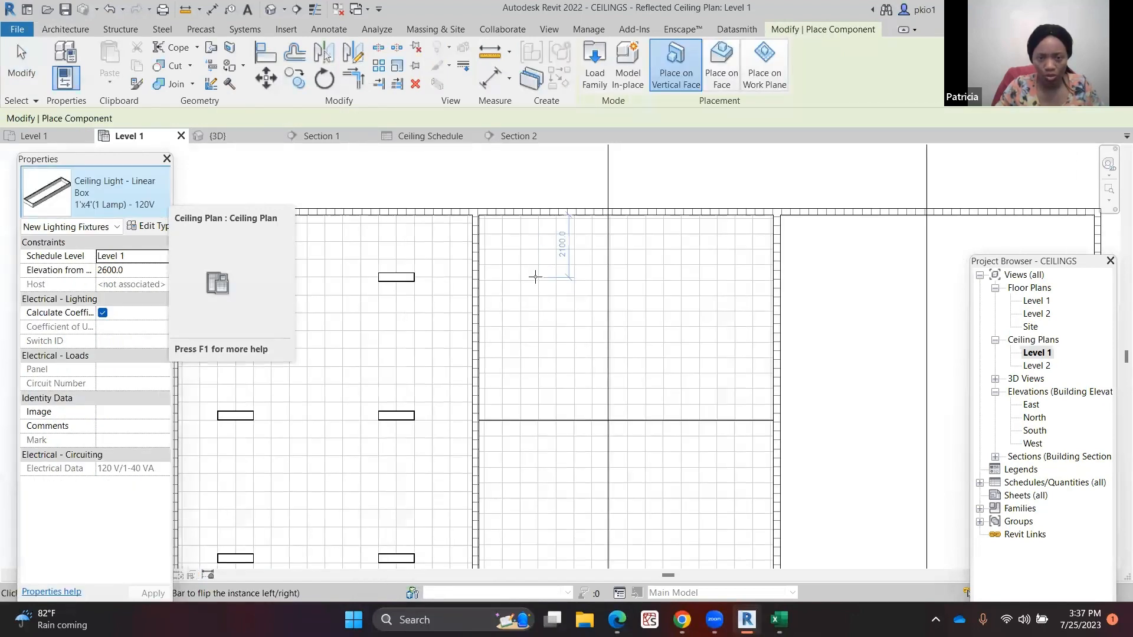
click(537, 277)
scroll(646, 223, down, 2)
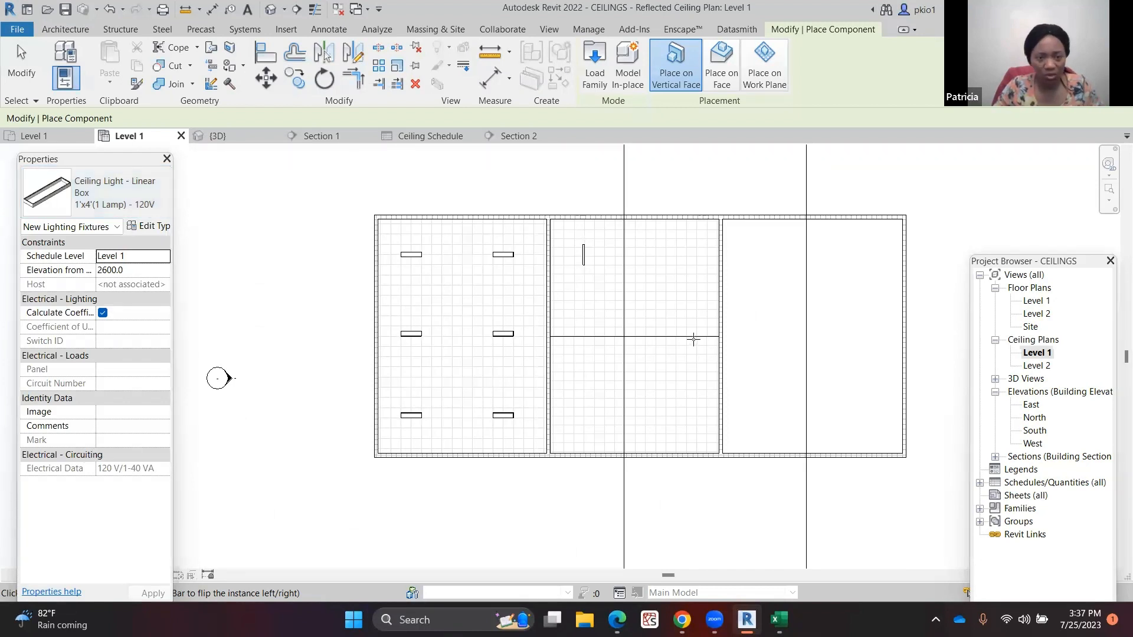
key(Escape)
key(Escape)
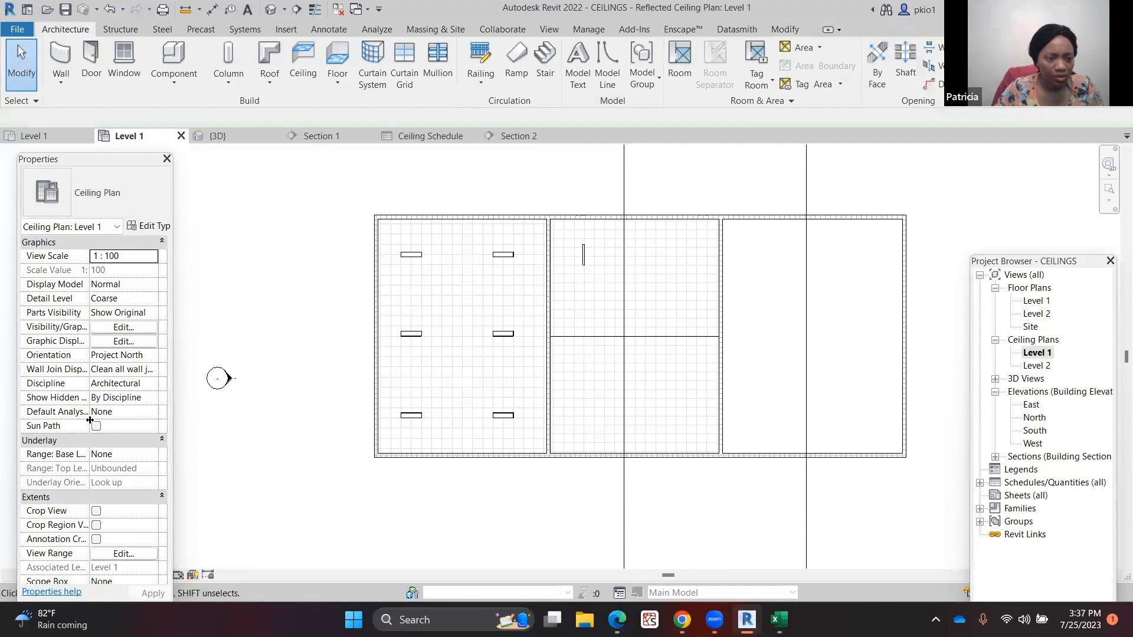
Set the Level 1 ceiling plan's view range depth level to Unlimited and apply it
scroll(89, 420, down, 4)
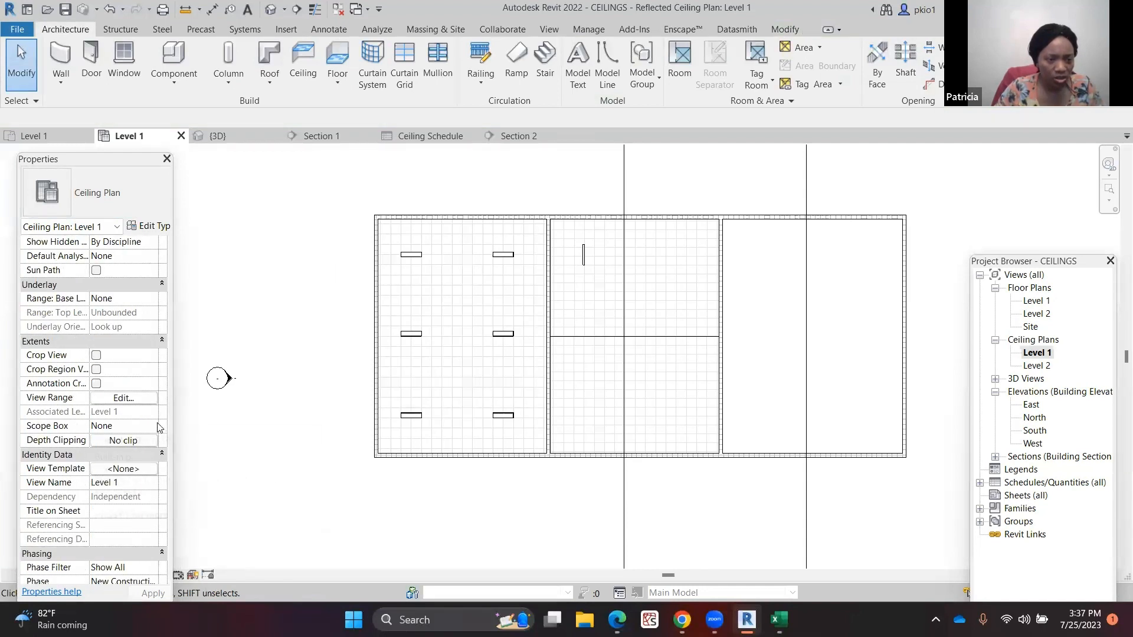
click(125, 398)
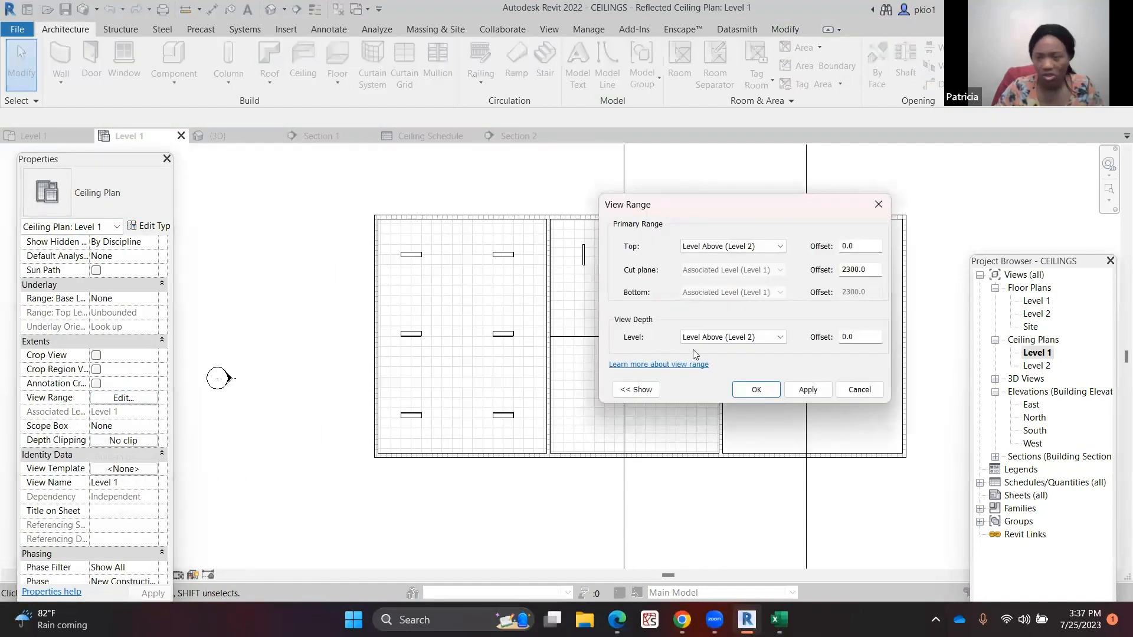
click(780, 338)
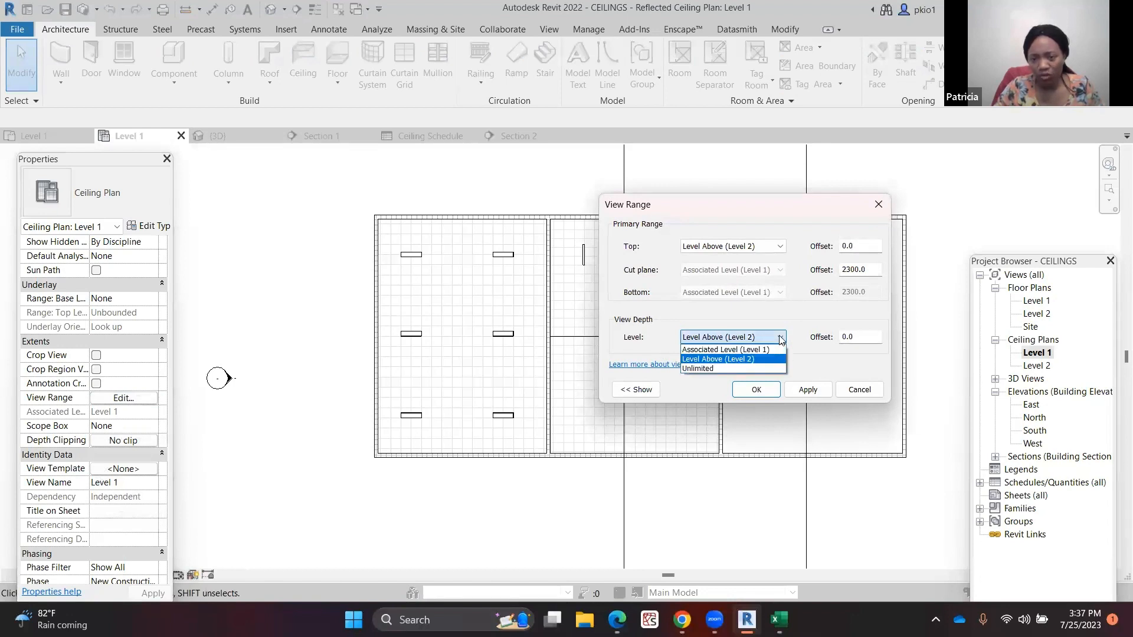
click(697, 369)
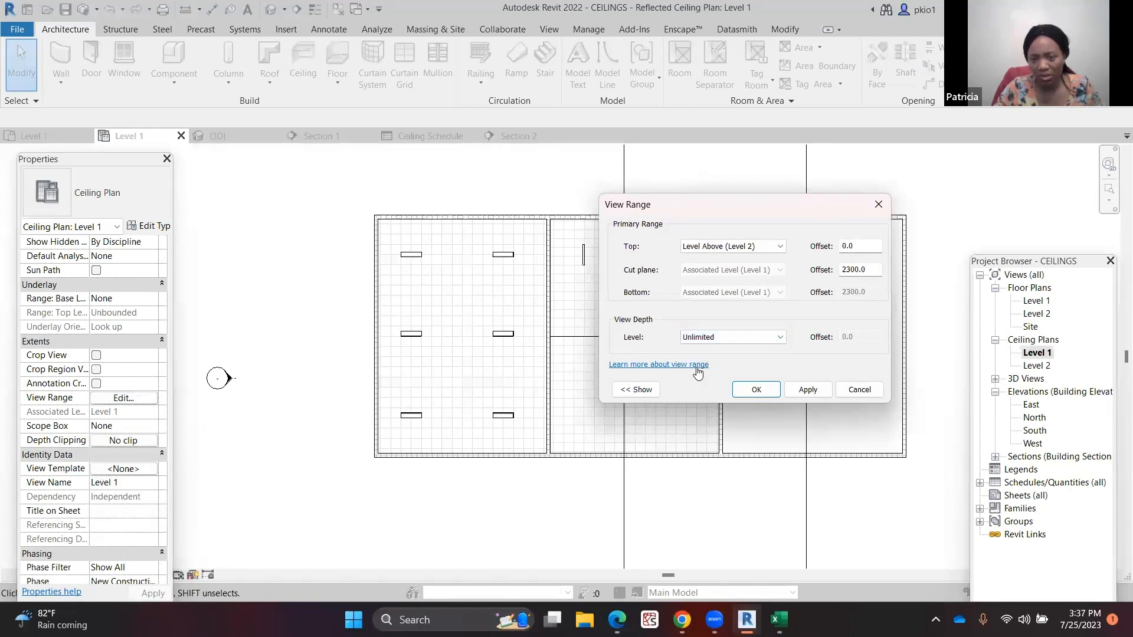
click(801, 390)
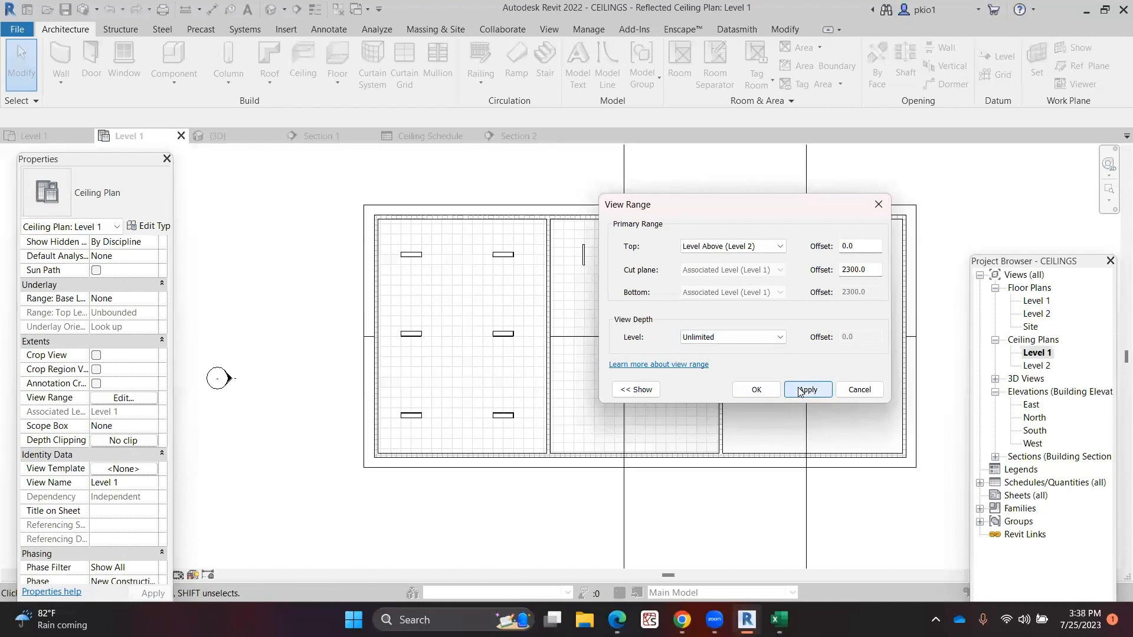
click(755, 389)
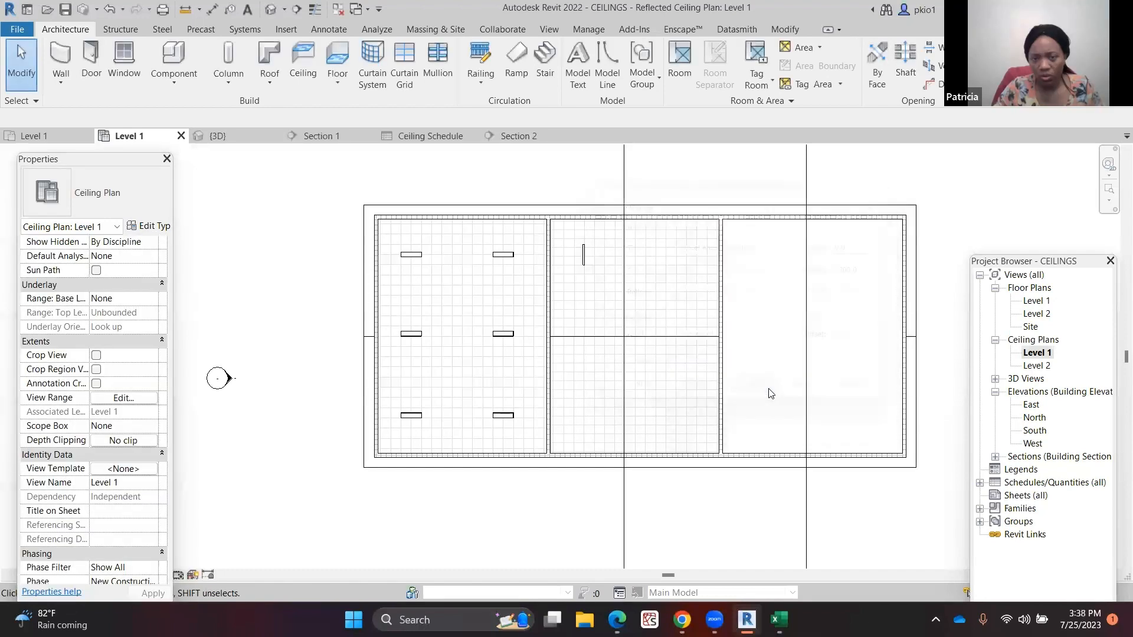
Select the wall-mounted light fixture in the upper middle room and delete it
scroll(549, 272, up, 2)
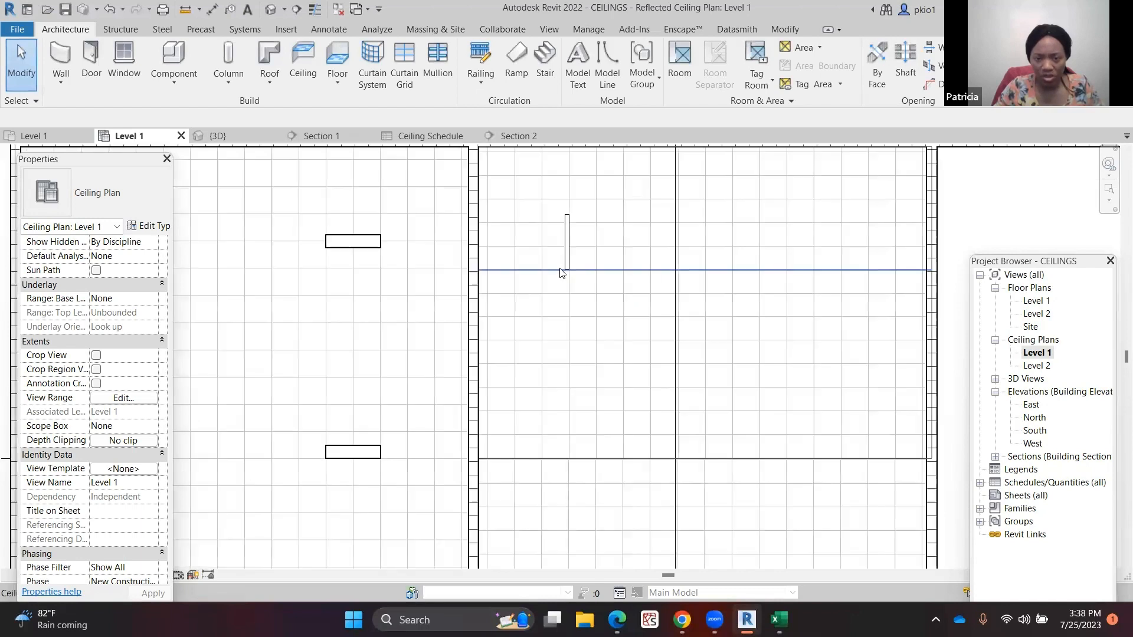
click(568, 228)
scroll(562, 213, up, 3)
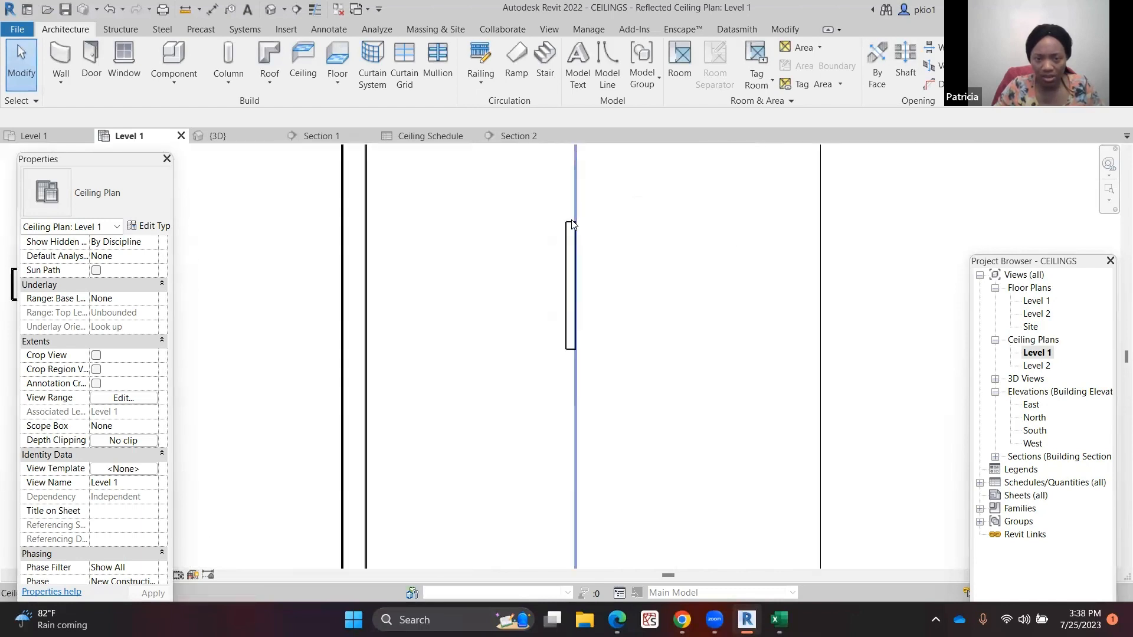
click(564, 235)
key(Delete)
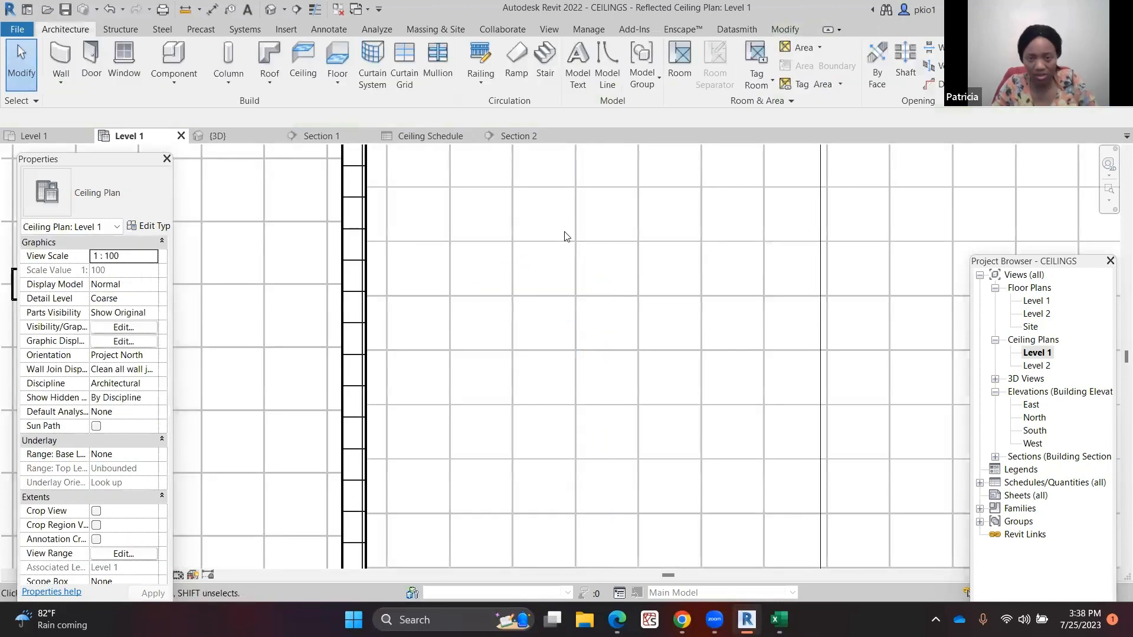
scroll(362, 245, down, 3)
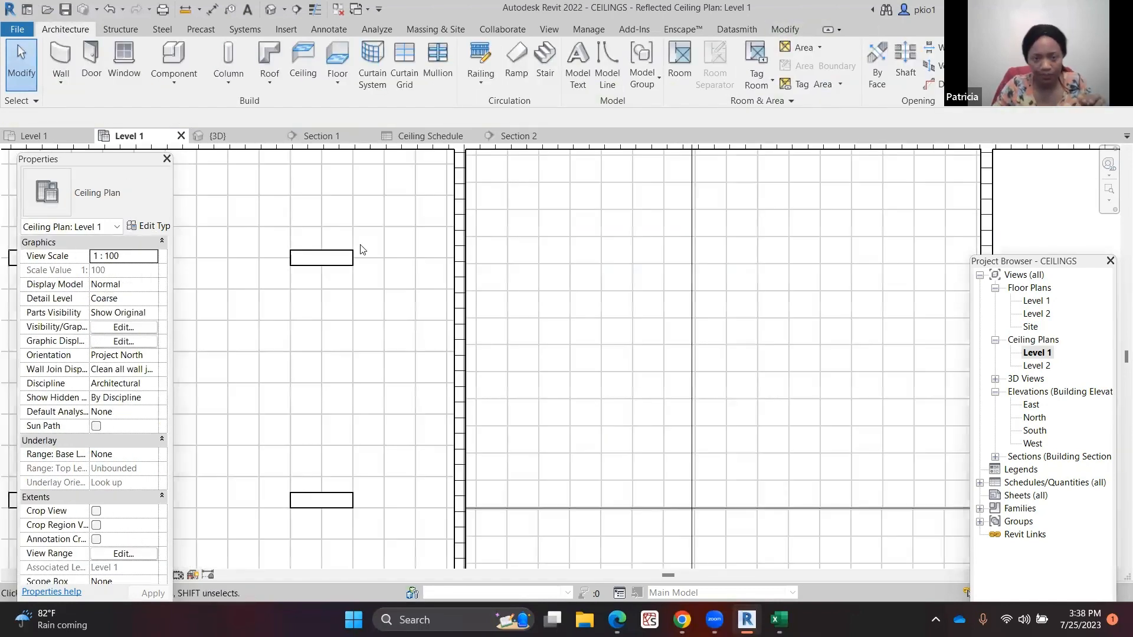
Use Create Similar on a ceiling light, switch to Place on Face, and place ceiling lights in the upper middle room
right_click(348, 280)
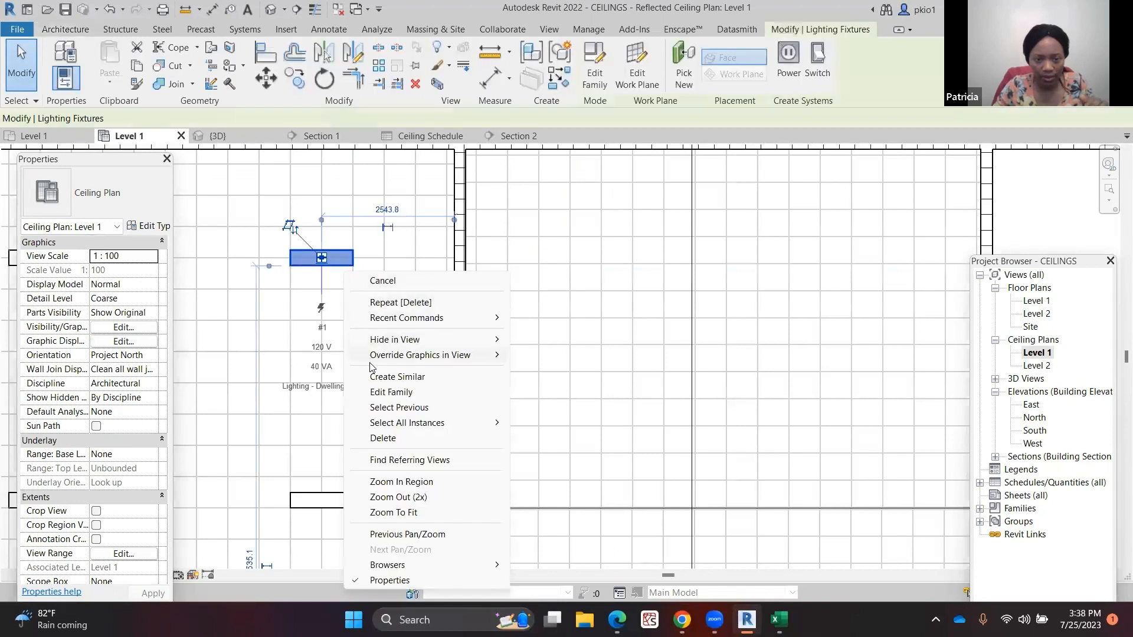
click(413, 377)
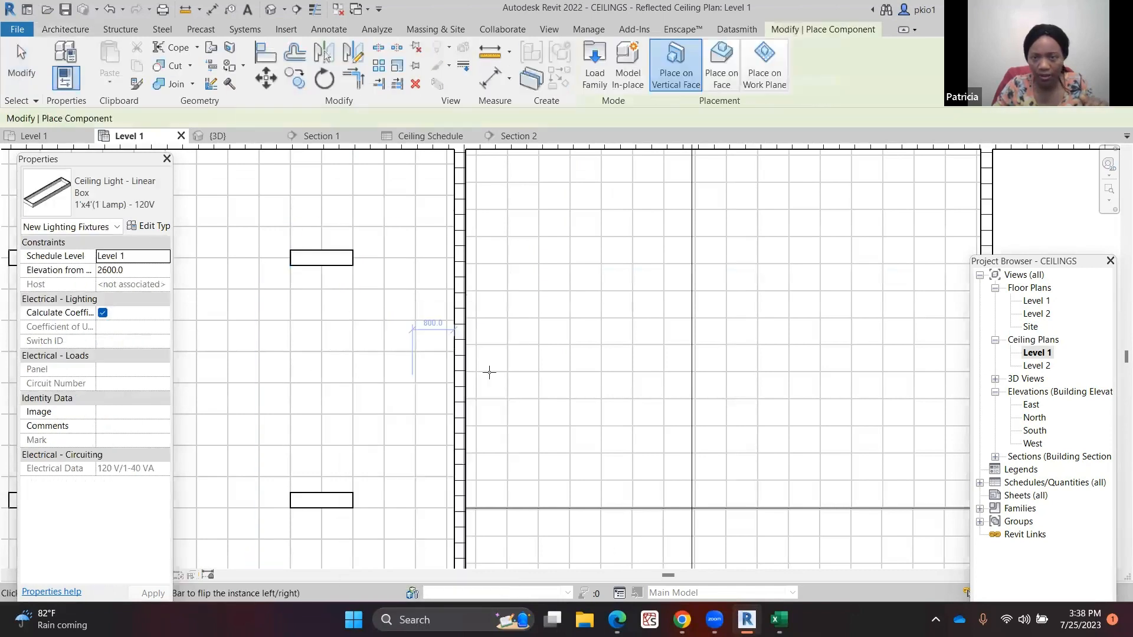
click(721, 65)
scroll(567, 183, down, 2)
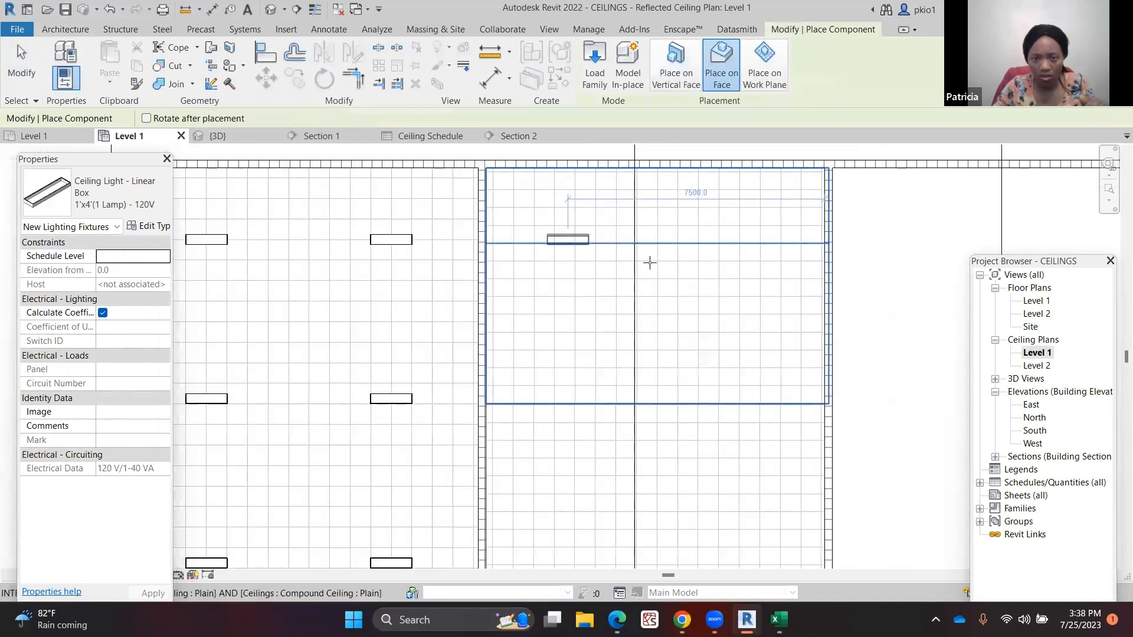
click(567, 242)
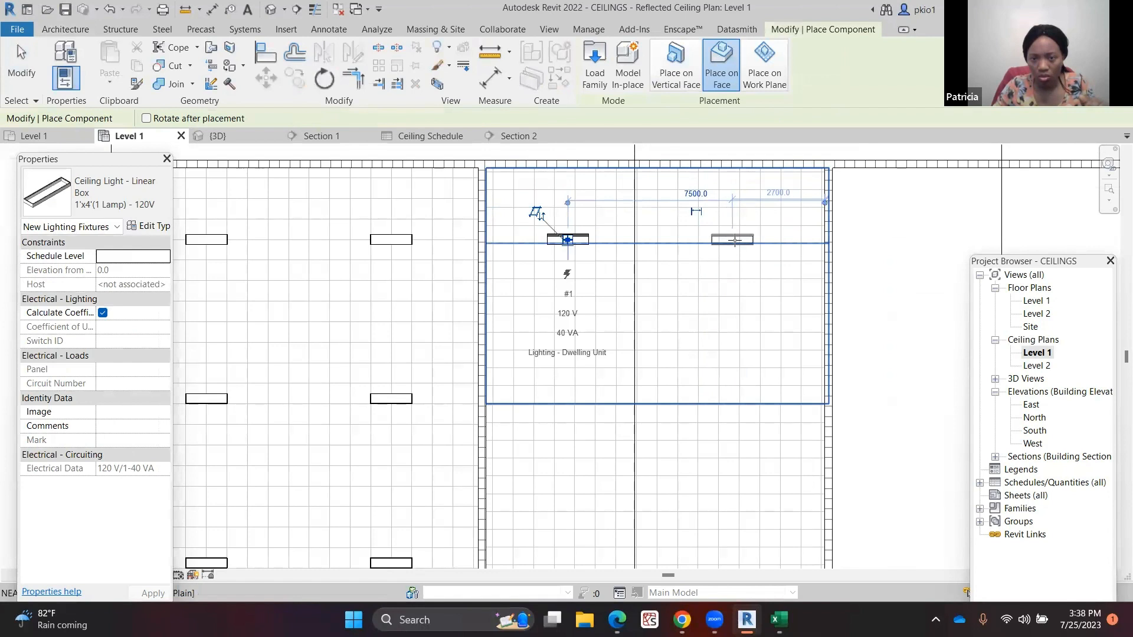
click(731, 241)
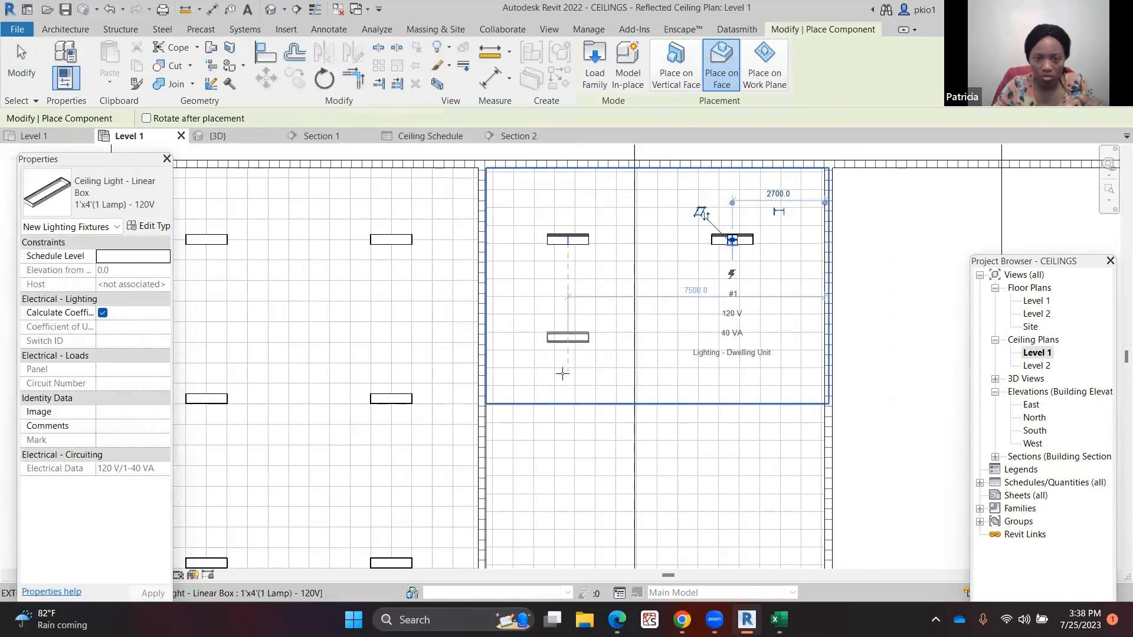
click(569, 348)
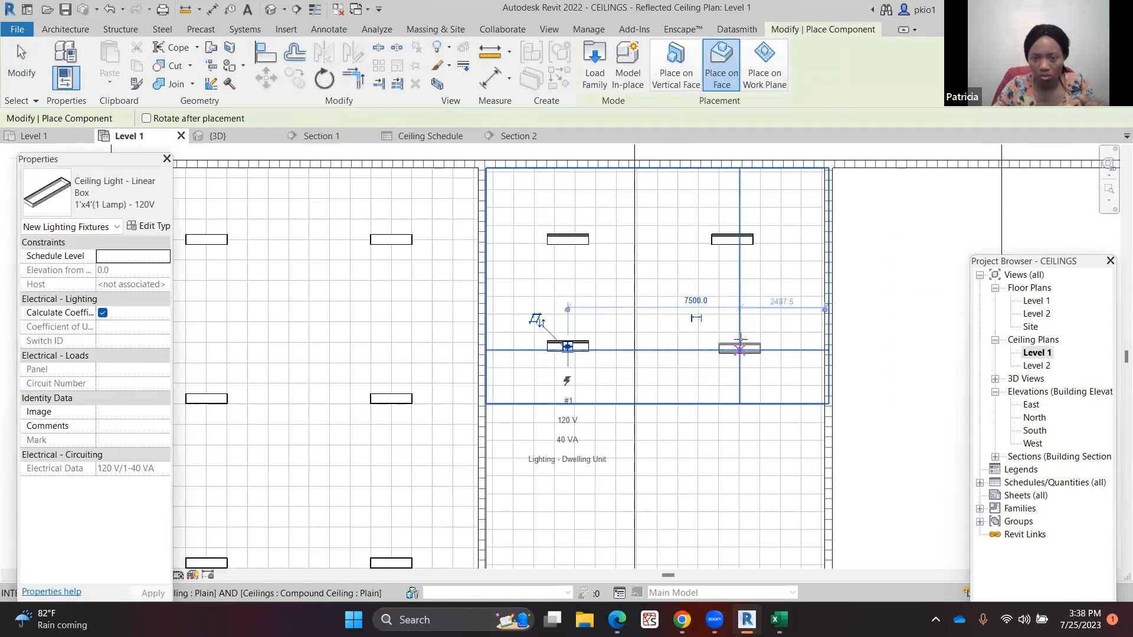
scroll(732, 340, down, 3)
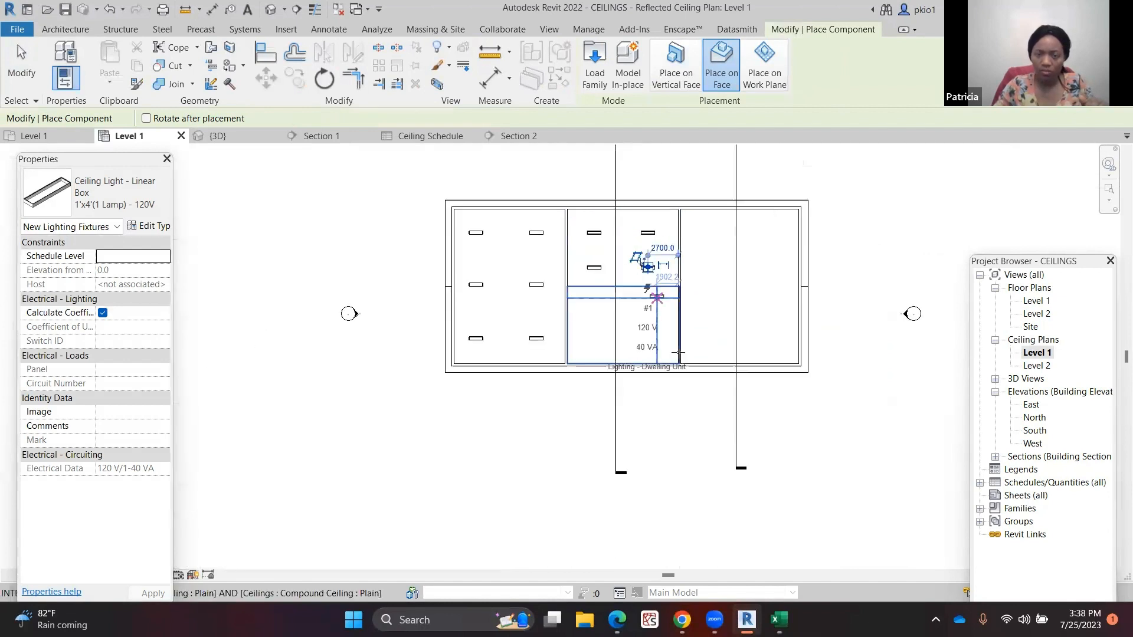
Place ceiling lights in a grid on the ceiling of the lower middle room
scroll(649, 253, up, 3)
click(493, 264)
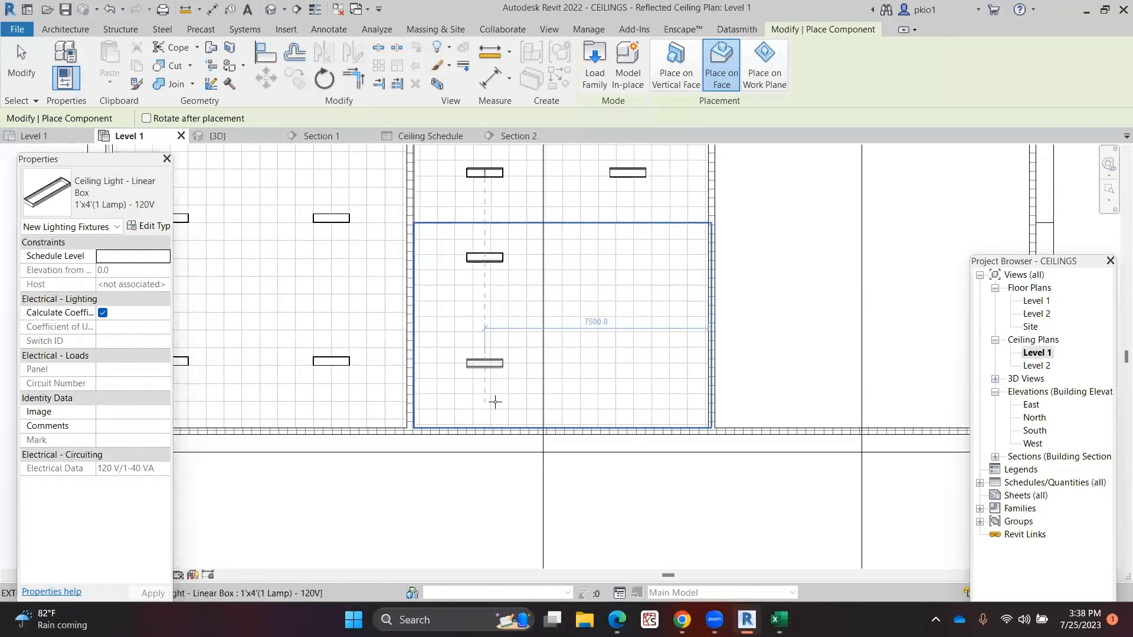
click(493, 361)
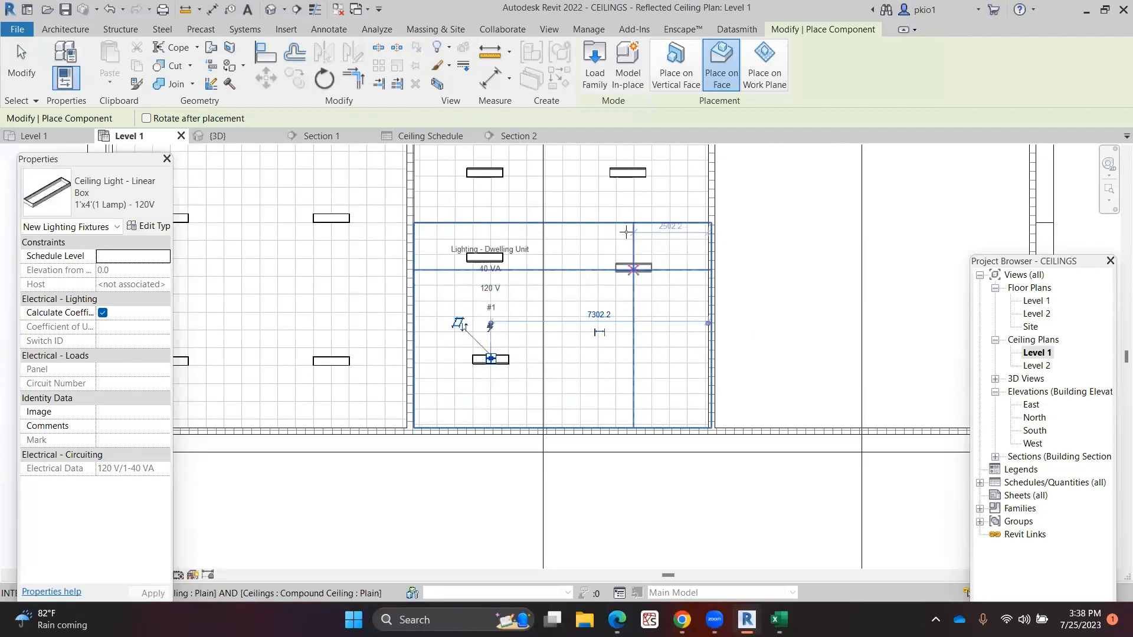
scroll(637, 249, up, 3)
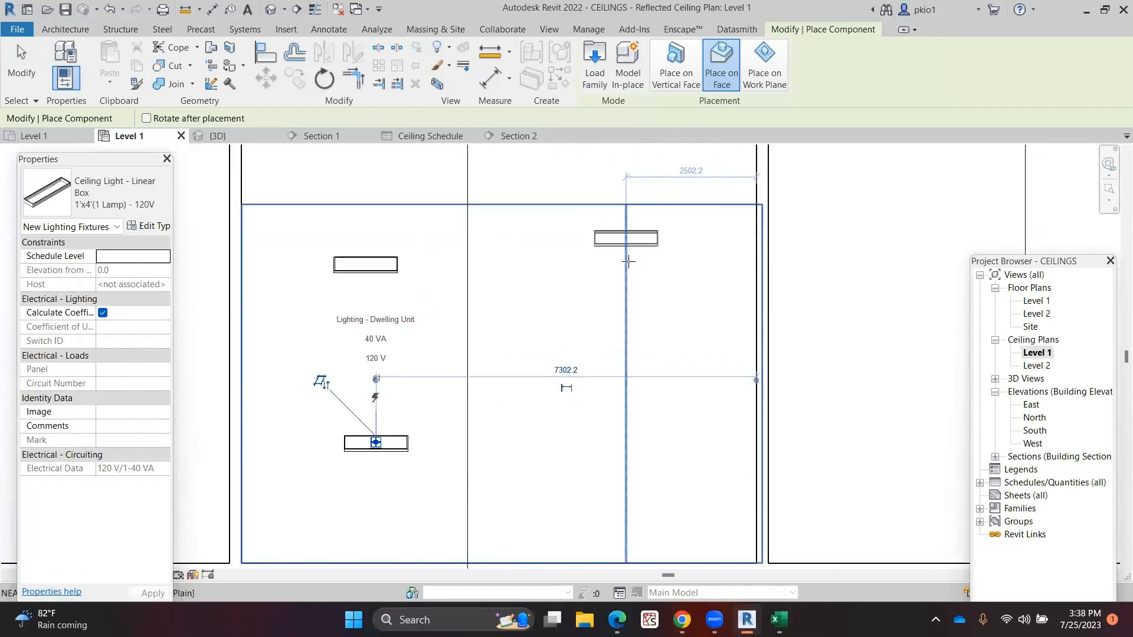
click(648, 288)
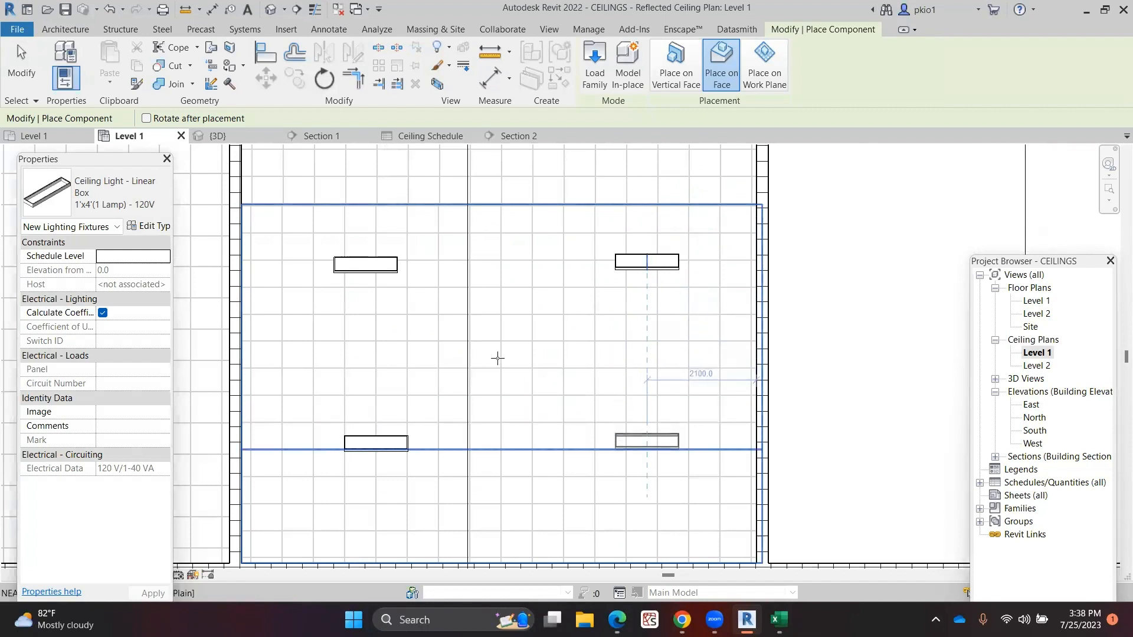
scroll(498, 356, down, 3)
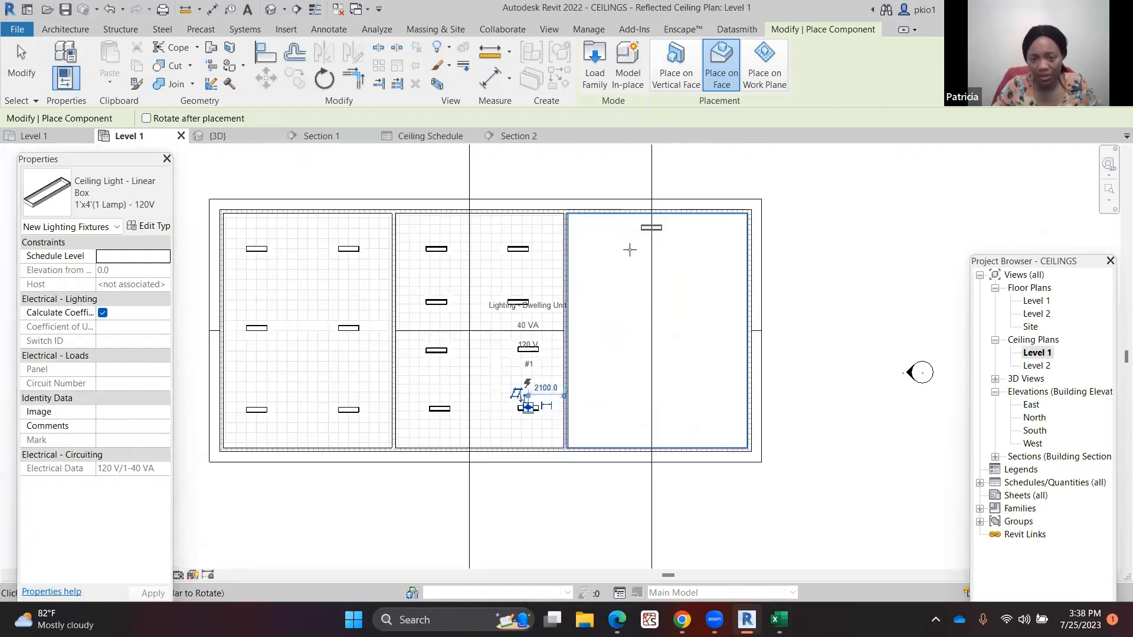
Place four ceiling lights on the ceiling of the right room and exit the placement
click(708, 256)
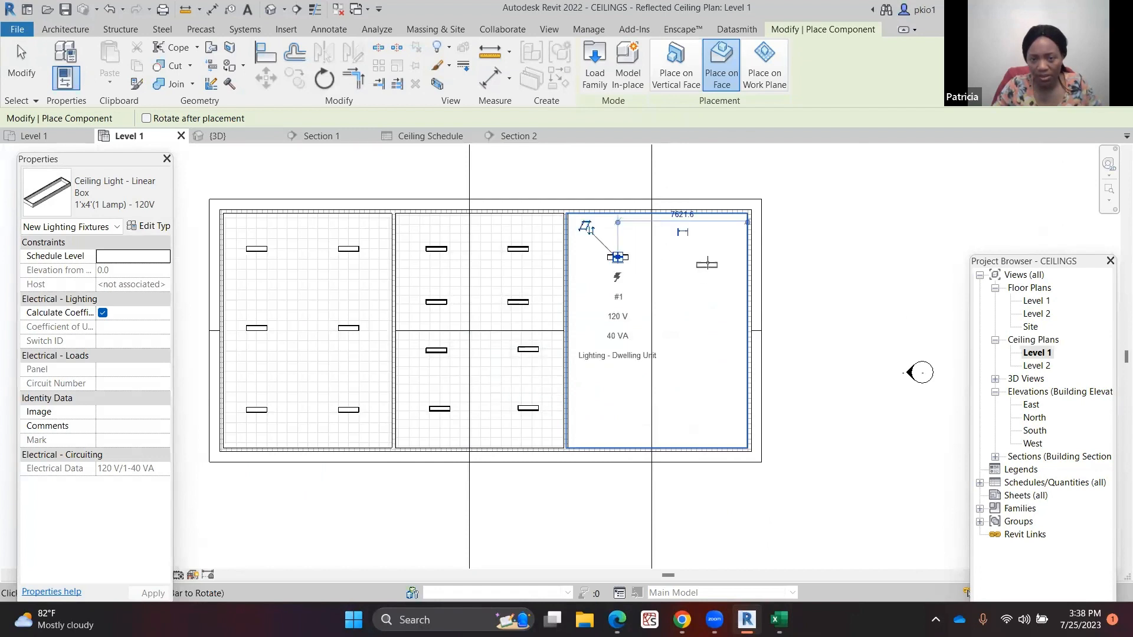
click(620, 393)
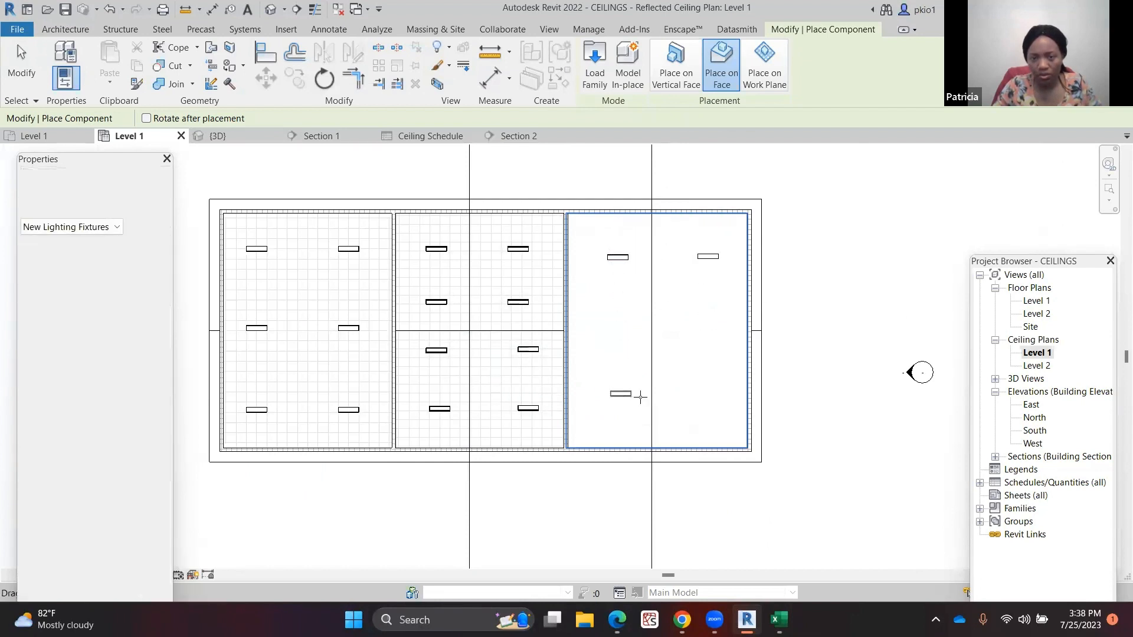
click(715, 392)
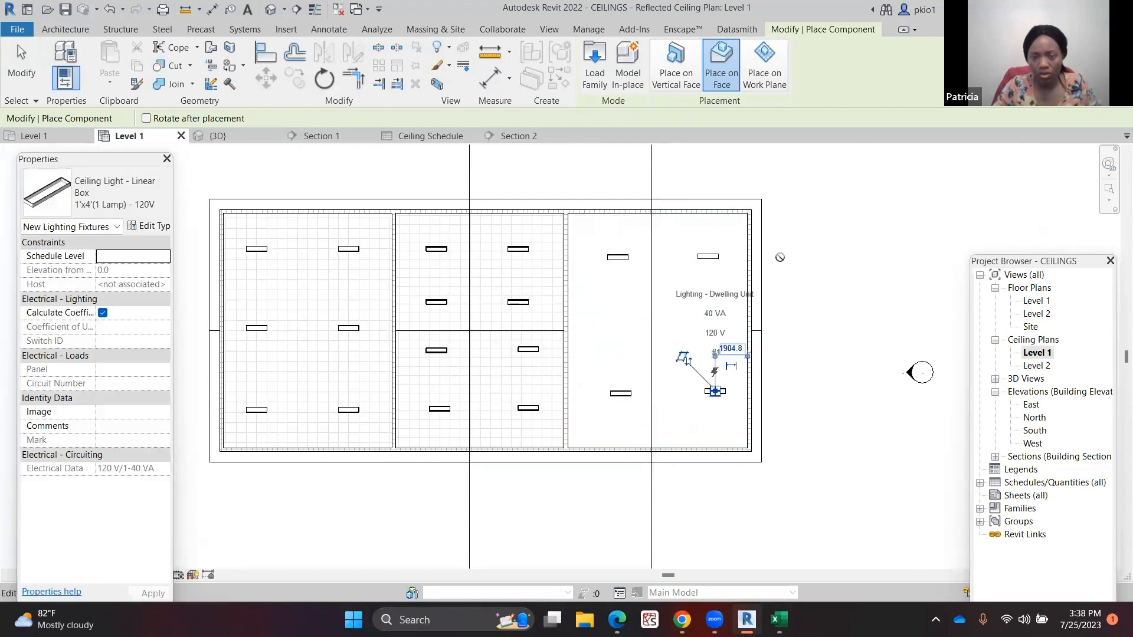
key(Escape)
key(Escape)
Draw a horizontal section line across the building in the Level 1 ceiling plan and open the new section view
scroll(601, 308, down, 3)
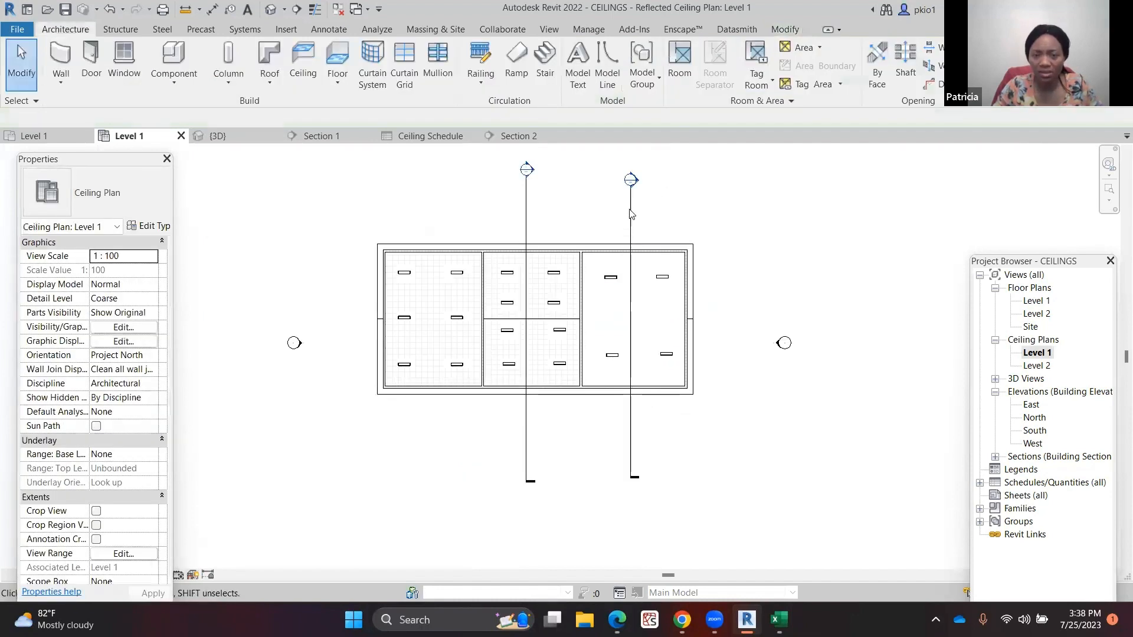
click(548, 29)
click(451, 64)
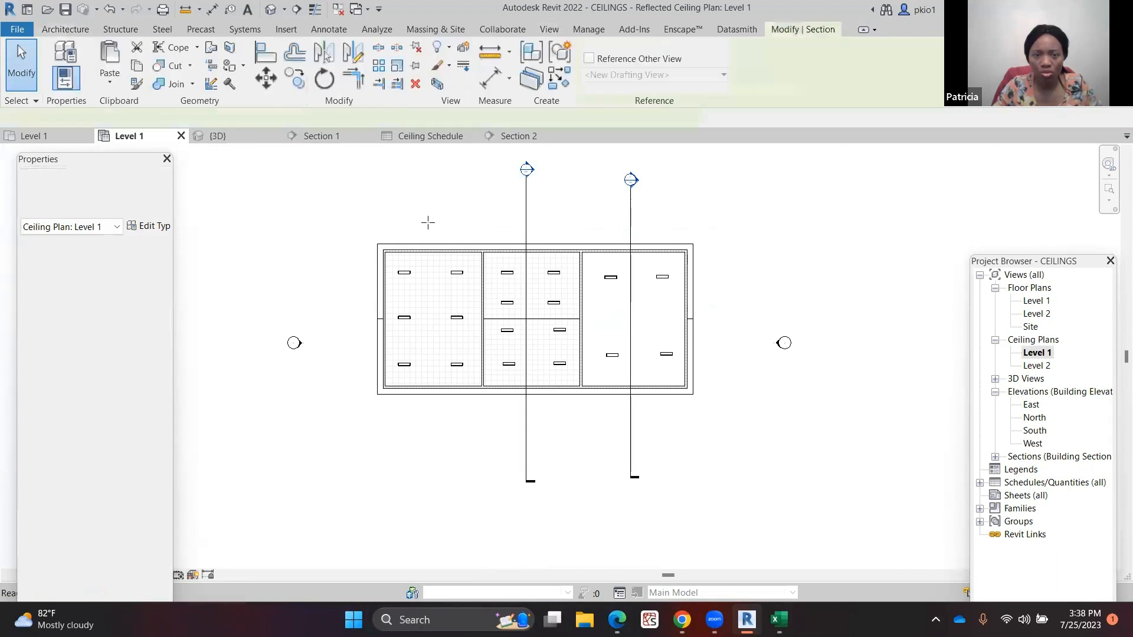
click(340, 312)
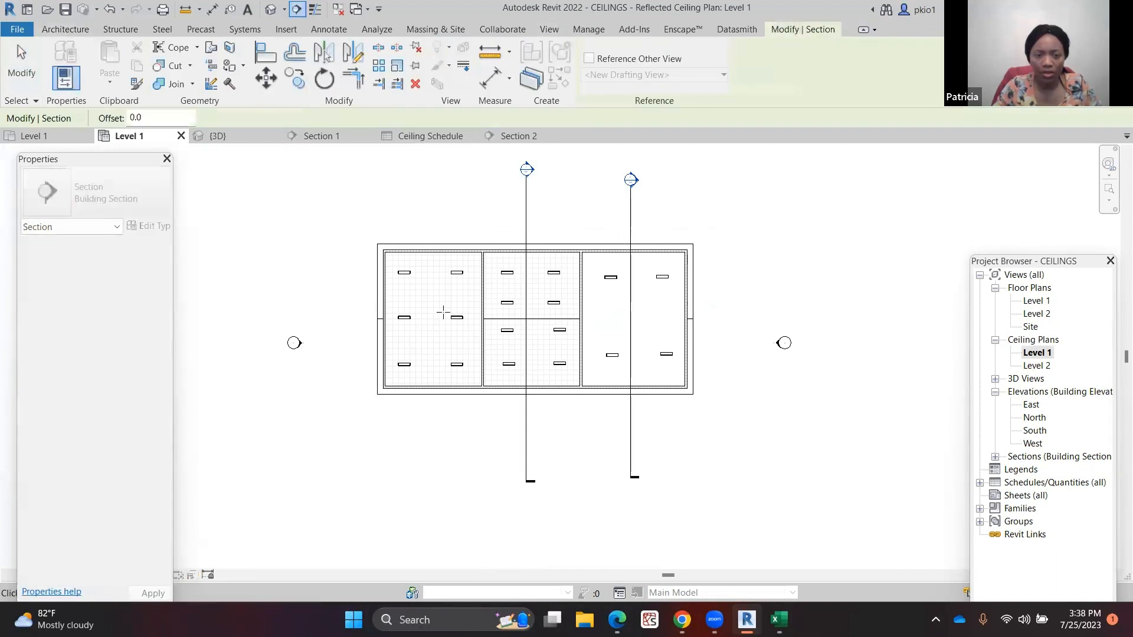
click(846, 312)
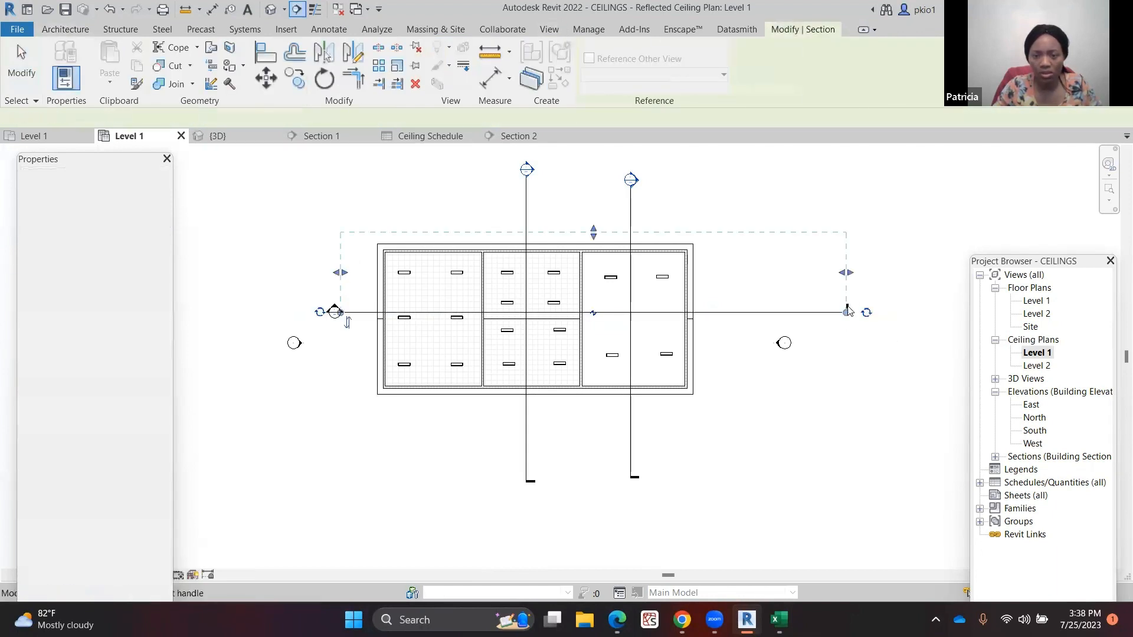
right_click(832, 238)
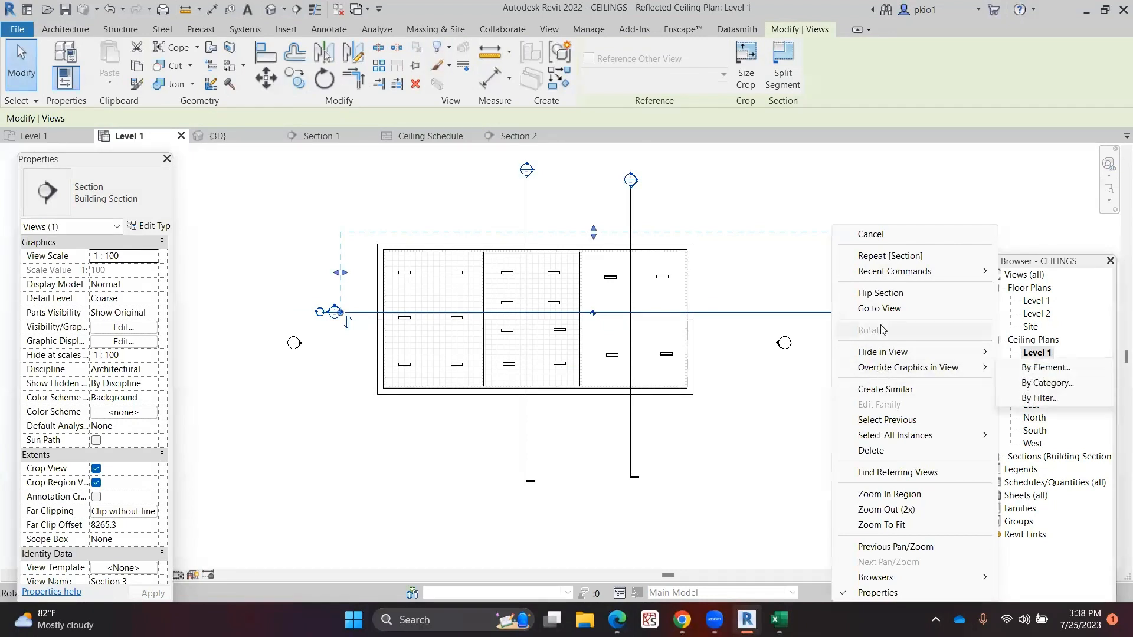
click(890, 307)
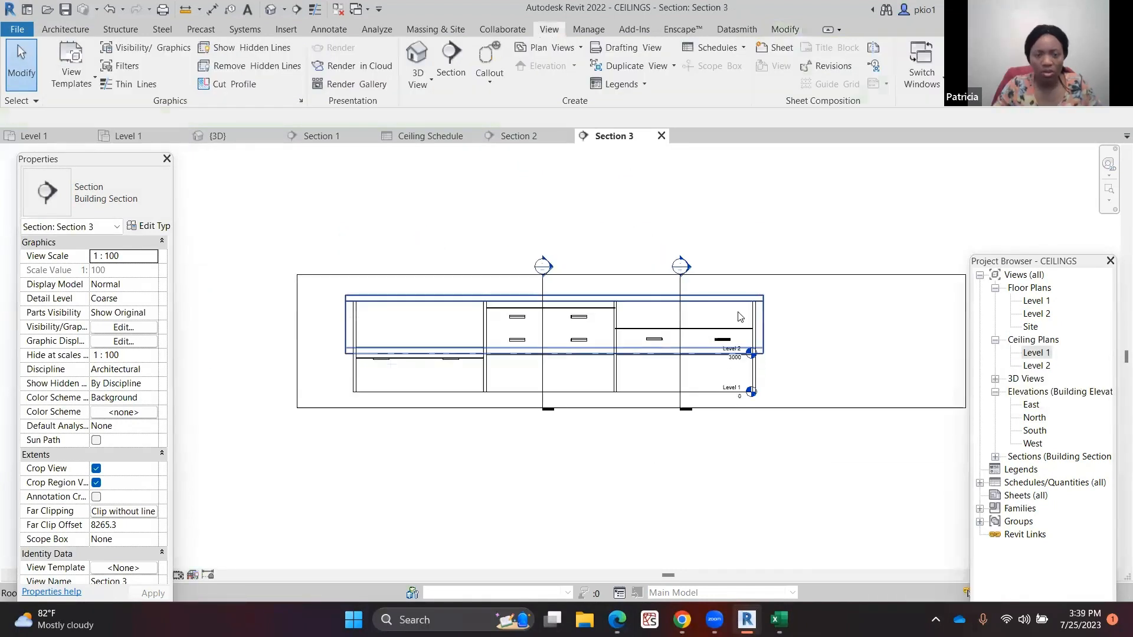
Open Section 1 from its section head in the new section and inspect the roof and ceiling
scroll(580, 356, up, 1)
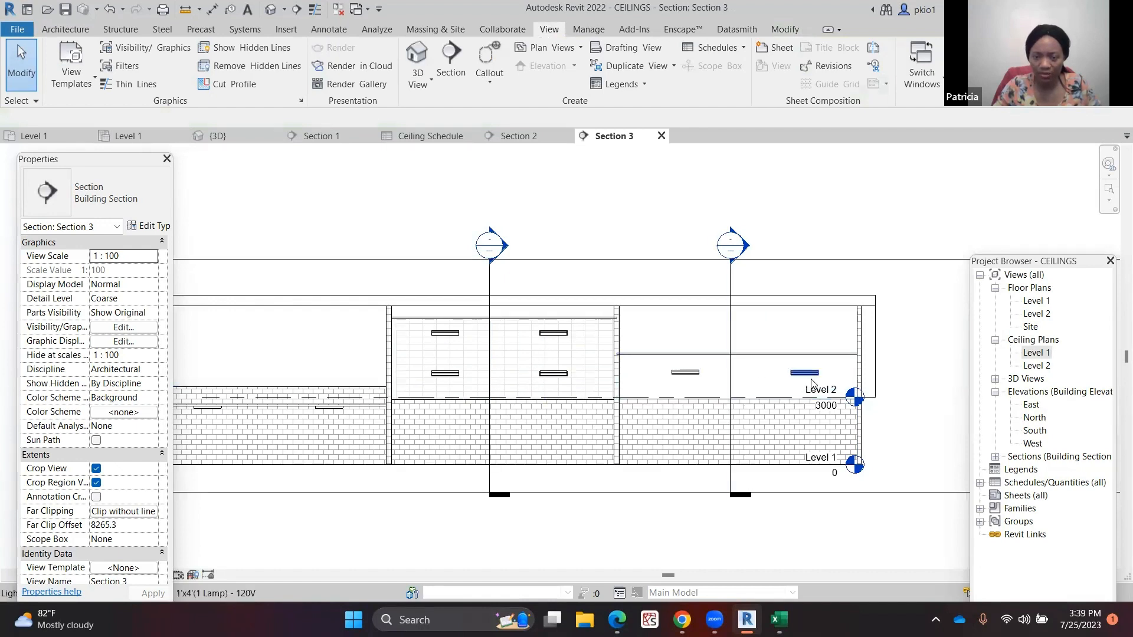
right_click(731, 252)
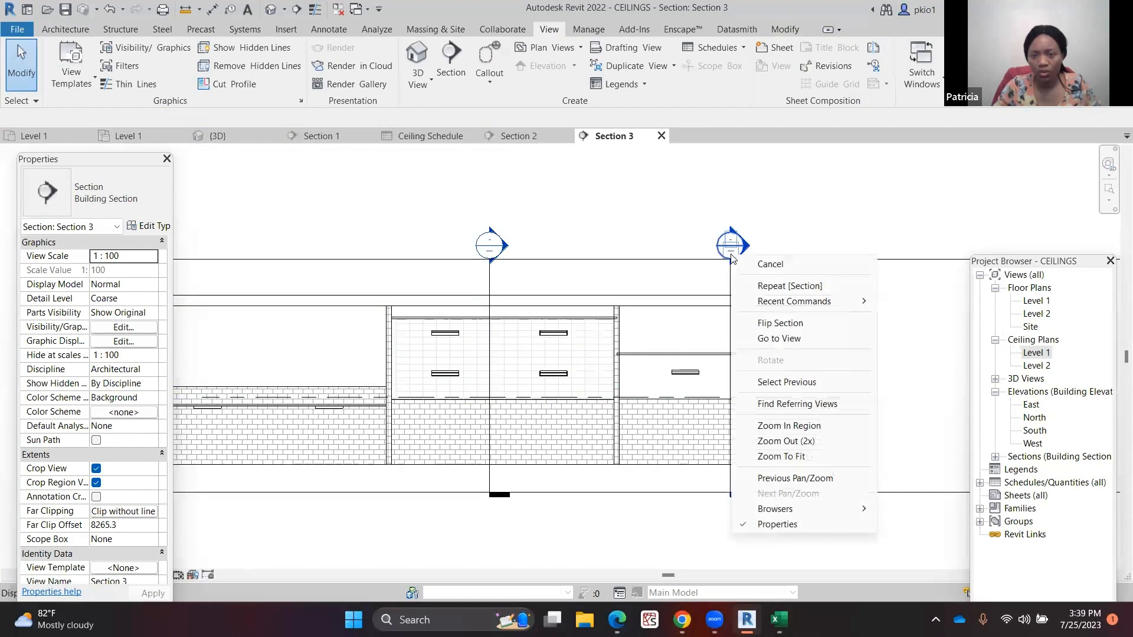
click(757, 340)
scroll(496, 337, down, 2)
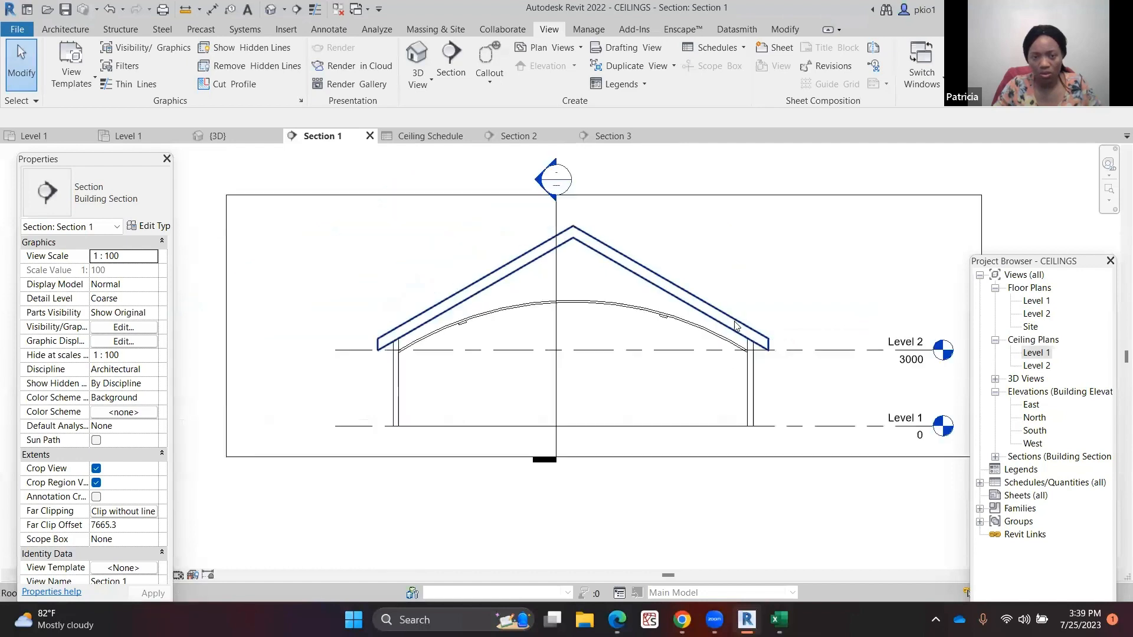
scroll(500, 349, up, 3)
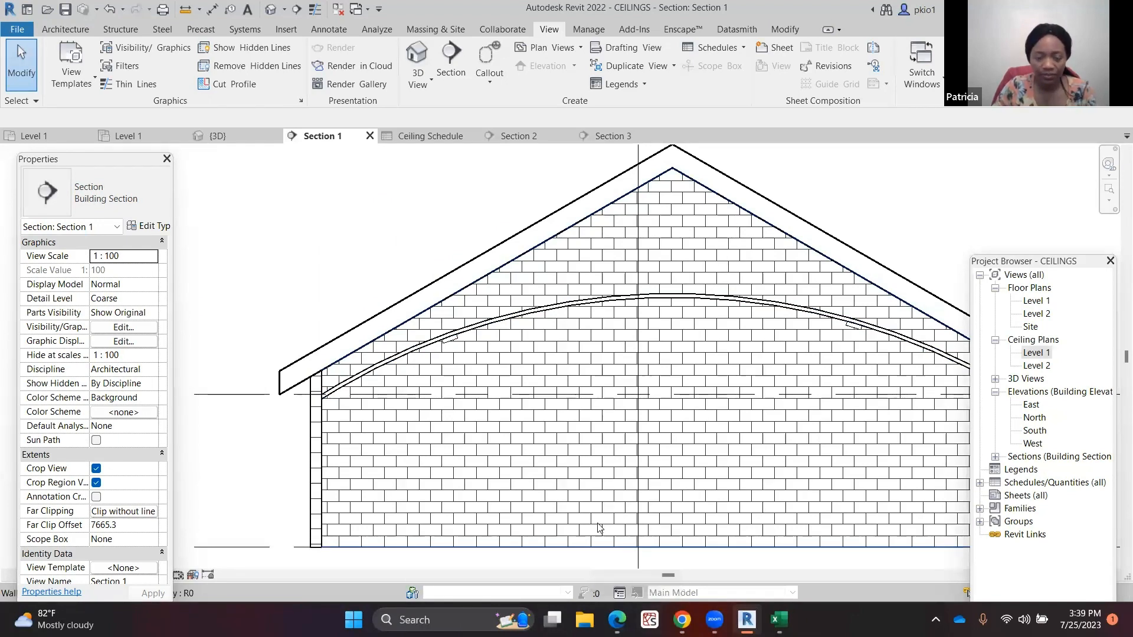
scroll(669, 313, down, 8)
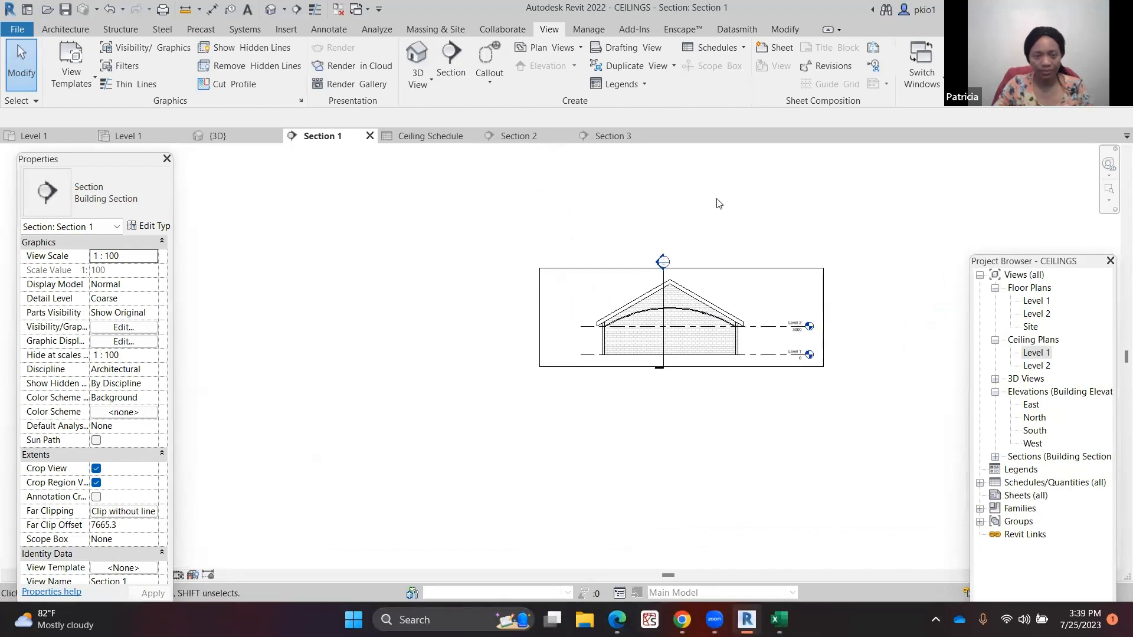
Return to the Level 1 ceiling plan, then open the 3D view to review the placed ceiling lights
click(125, 136)
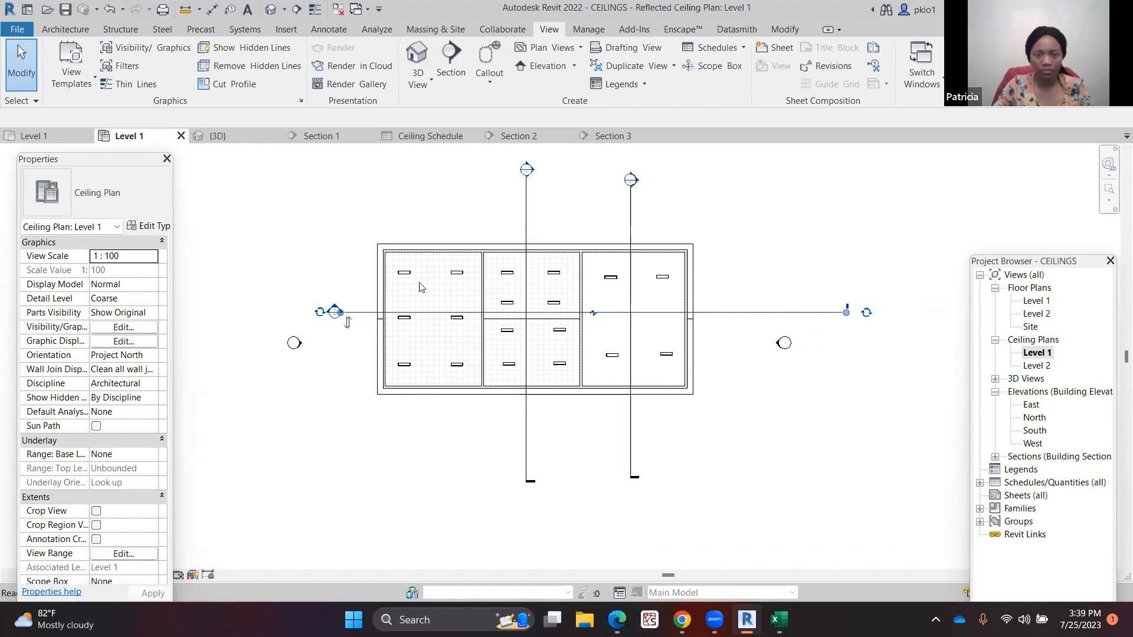
scroll(477, 255, up, 2)
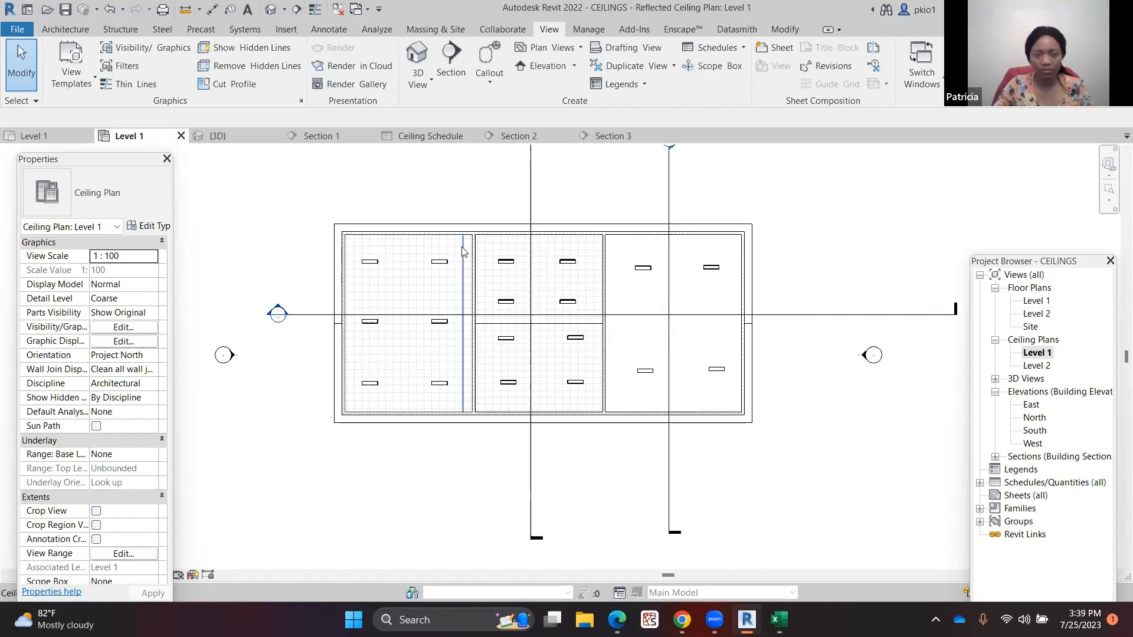
scroll(477, 255, up, 1)
scroll(485, 285, up, 1)
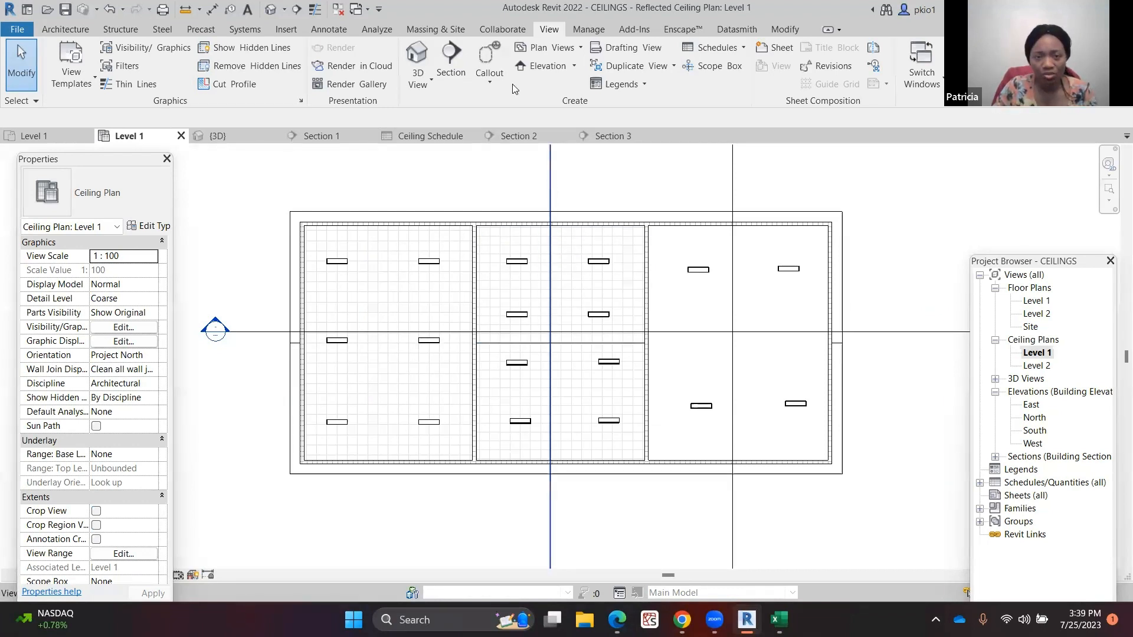
click(270, 9)
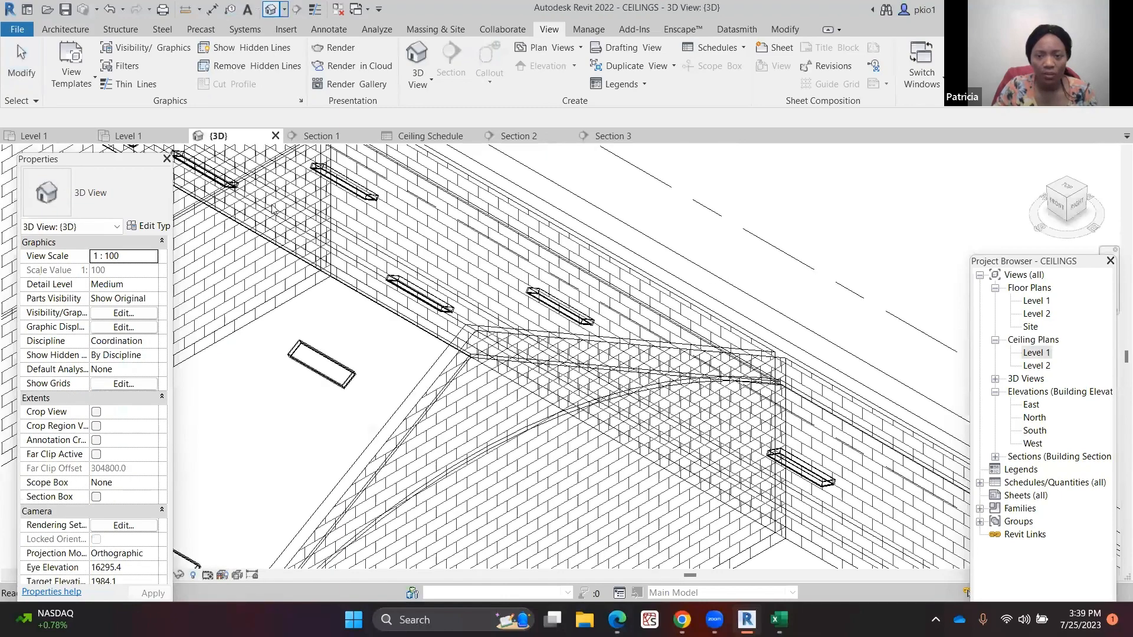
scroll(637, 300, down, 5)
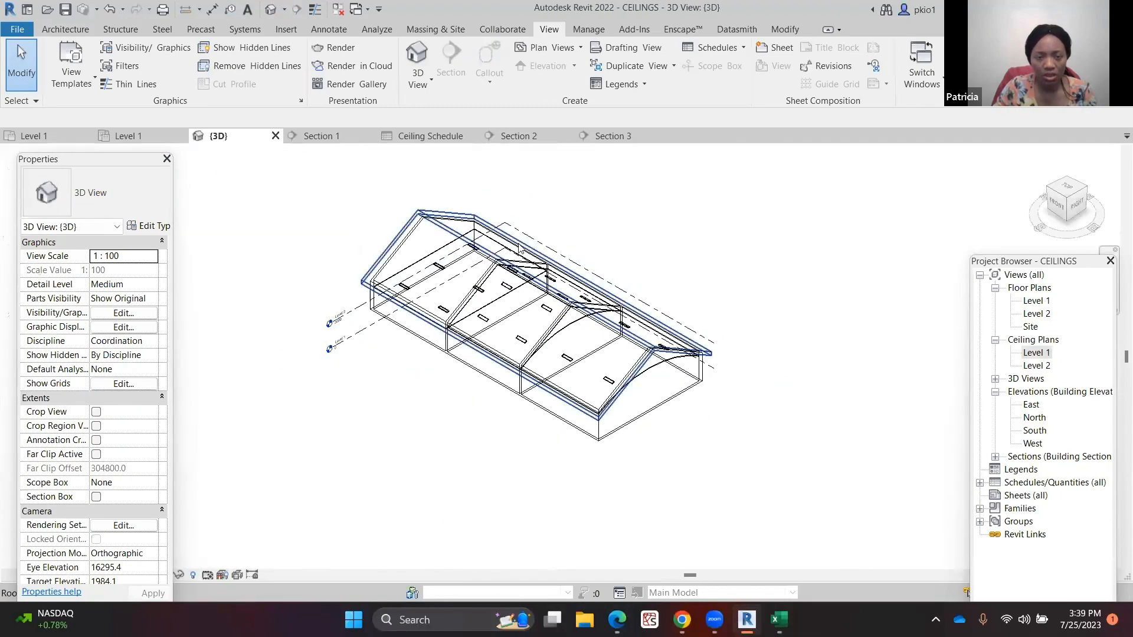
scroll(522, 242, up, 3)
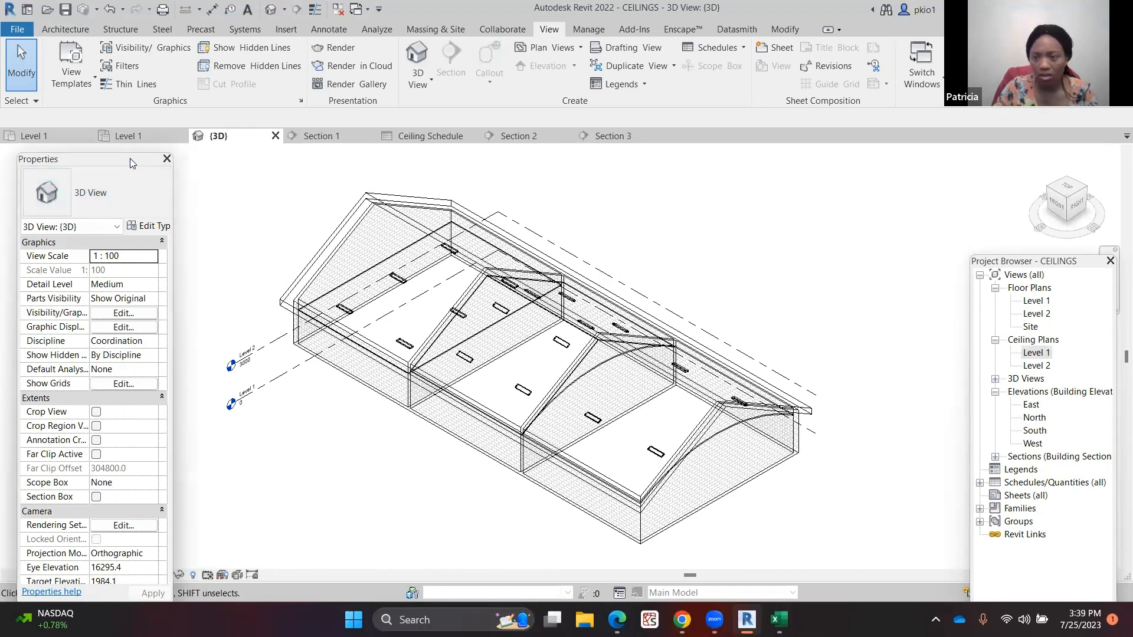
Undock the Properties palette and dock it together with the Project Browser as tabbed panels
drag(1056, 167, 1056, 166)
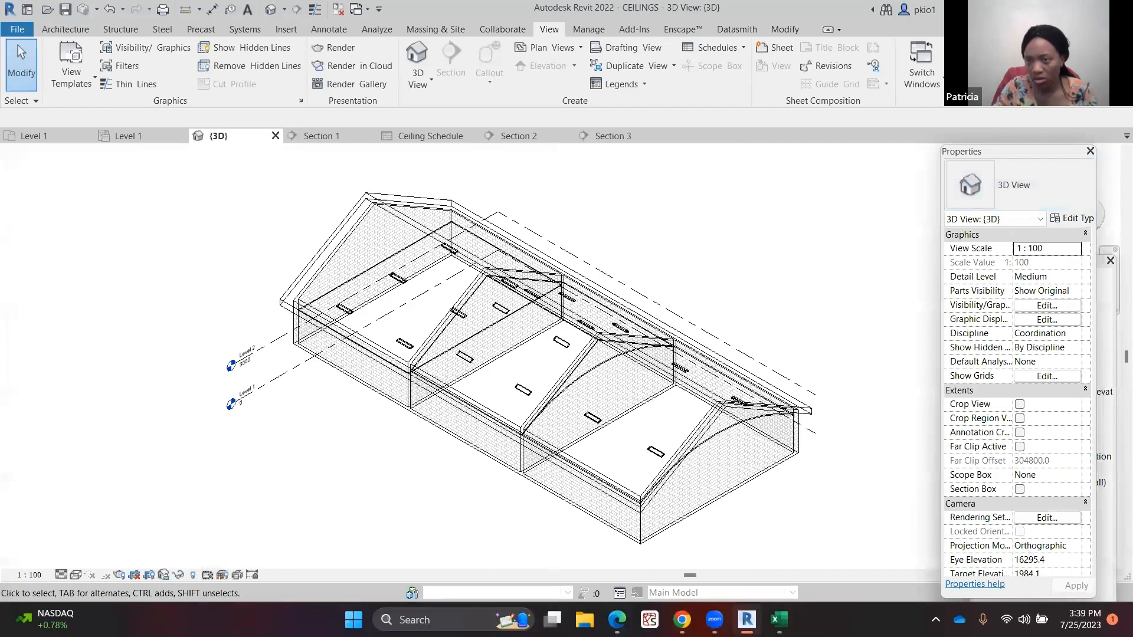
drag(1035, 203, 1085, 183)
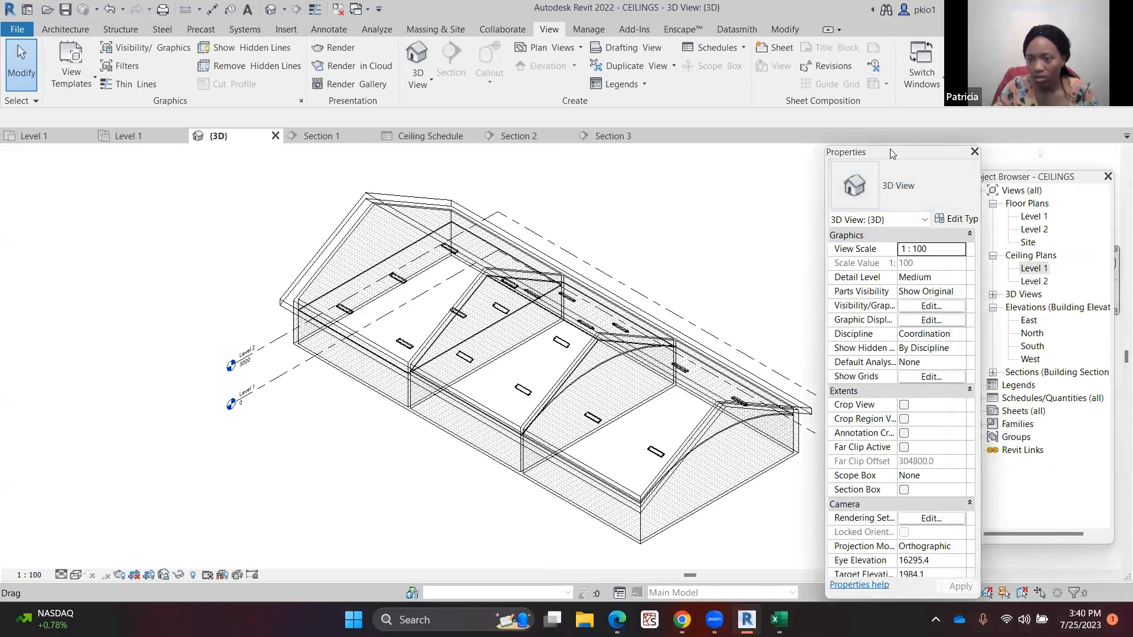
drag(893, 153, 1020, 222)
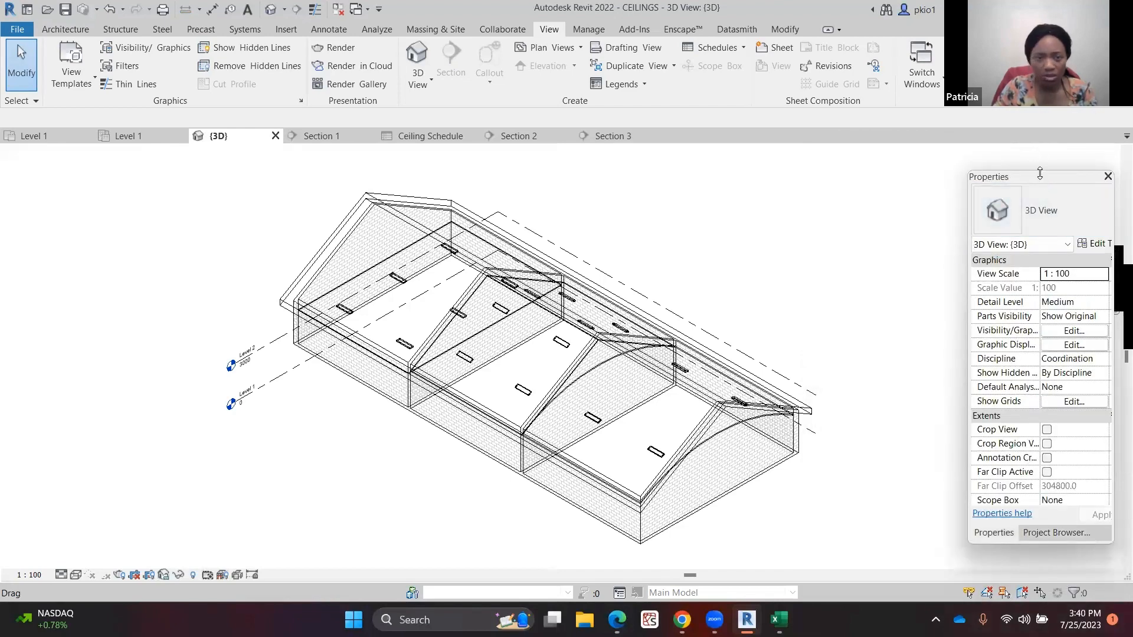
Move the floating Properties palette from the edge of the window to sit beside the 3D model
drag(1040, 172, 969, 207)
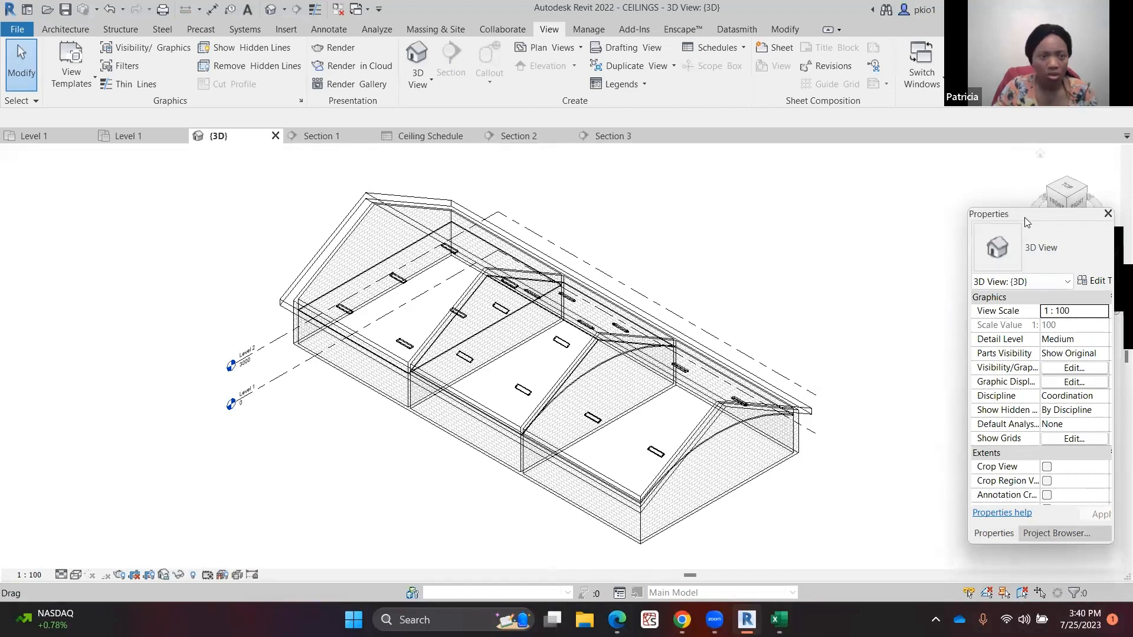
drag(1024, 217, 68, 166)
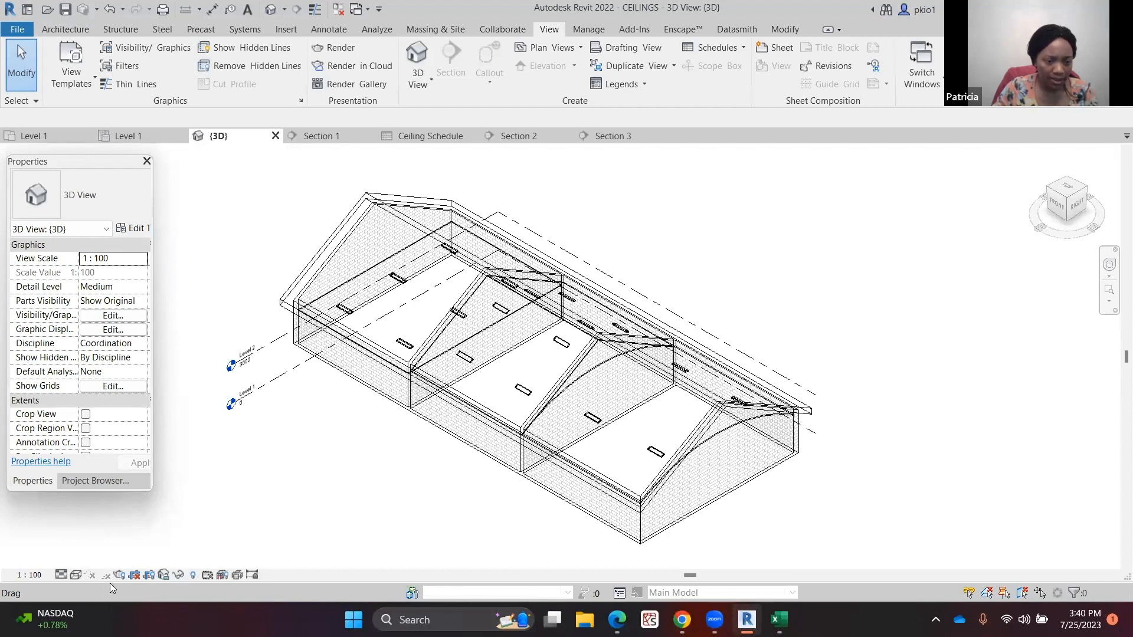
Switch the 3D view's visual style through Hidden Line, Shaded and Consistent Colors, ending on Realistic
click(76, 575)
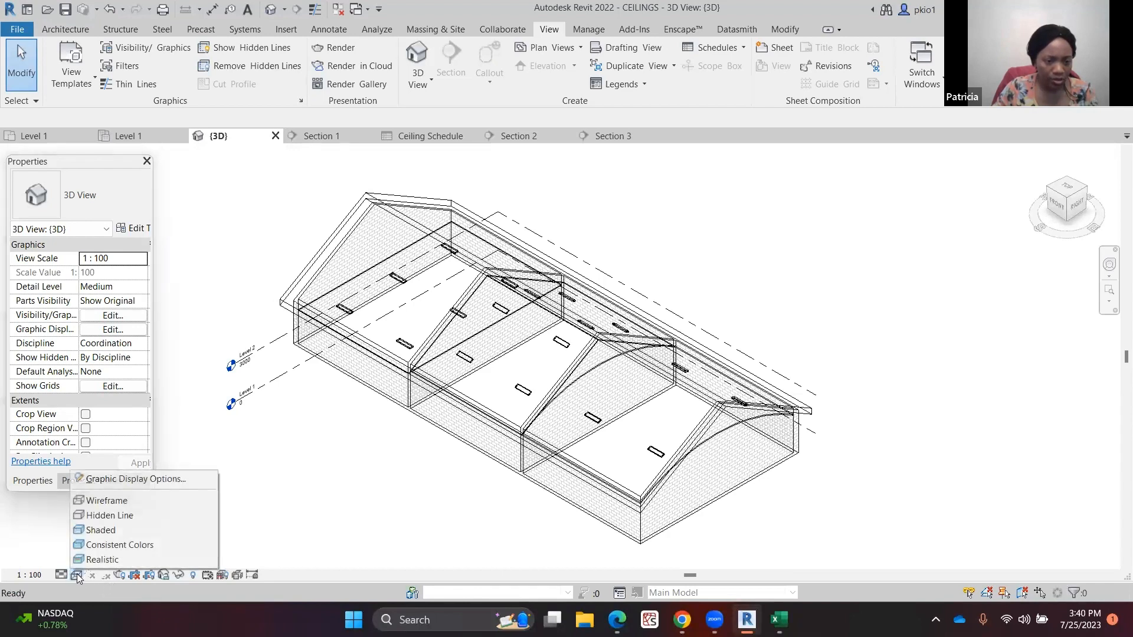
click(101, 516)
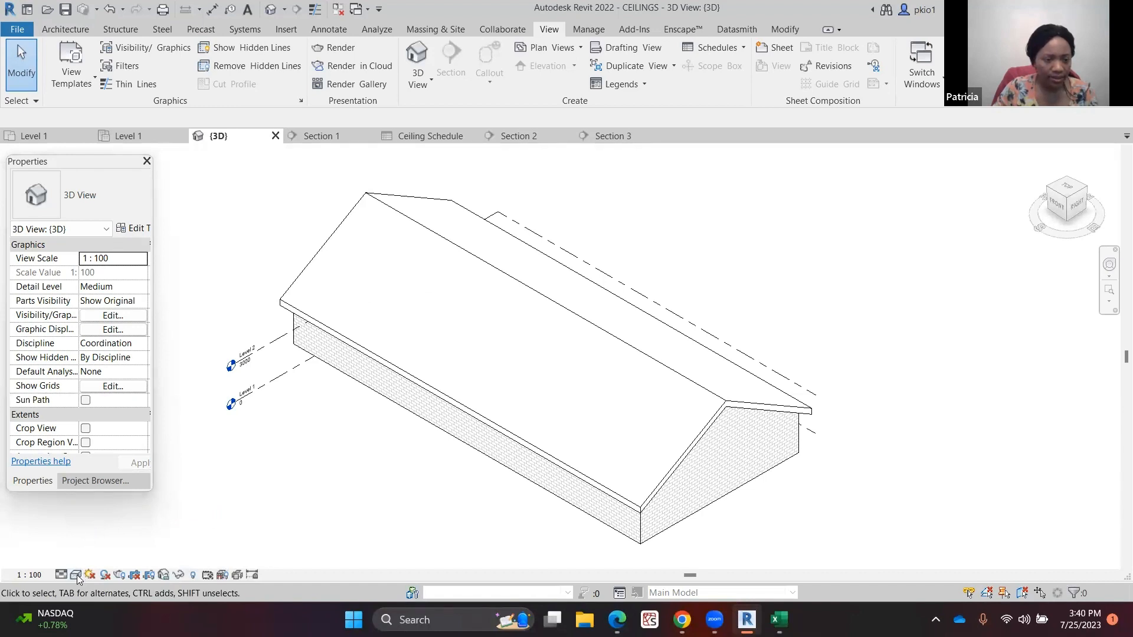
click(76, 574)
click(99, 531)
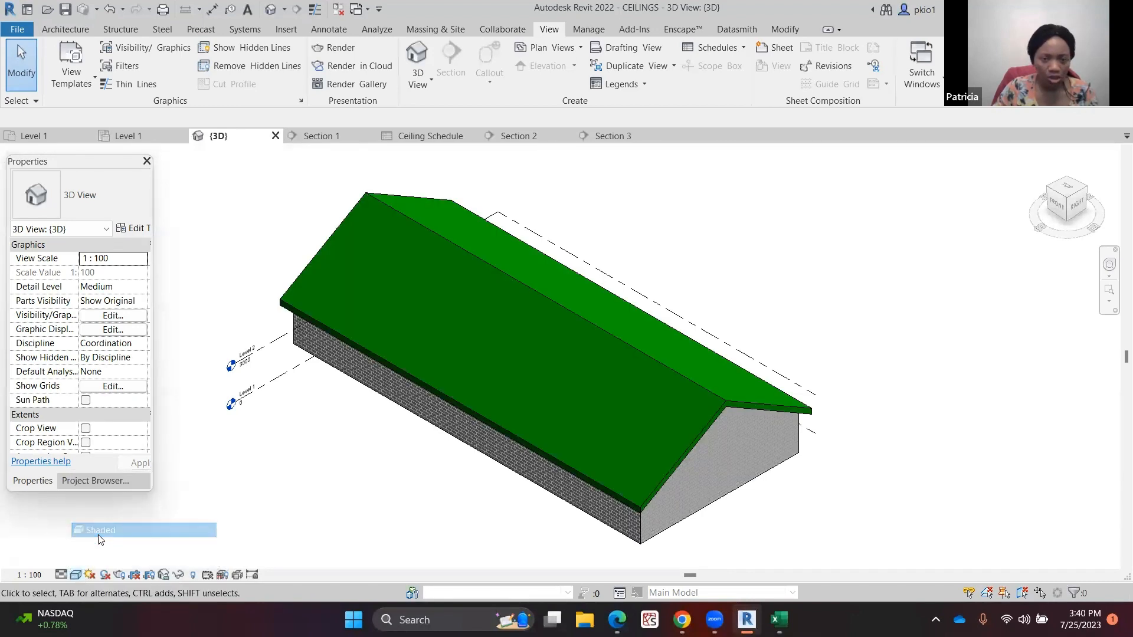
click(75, 575)
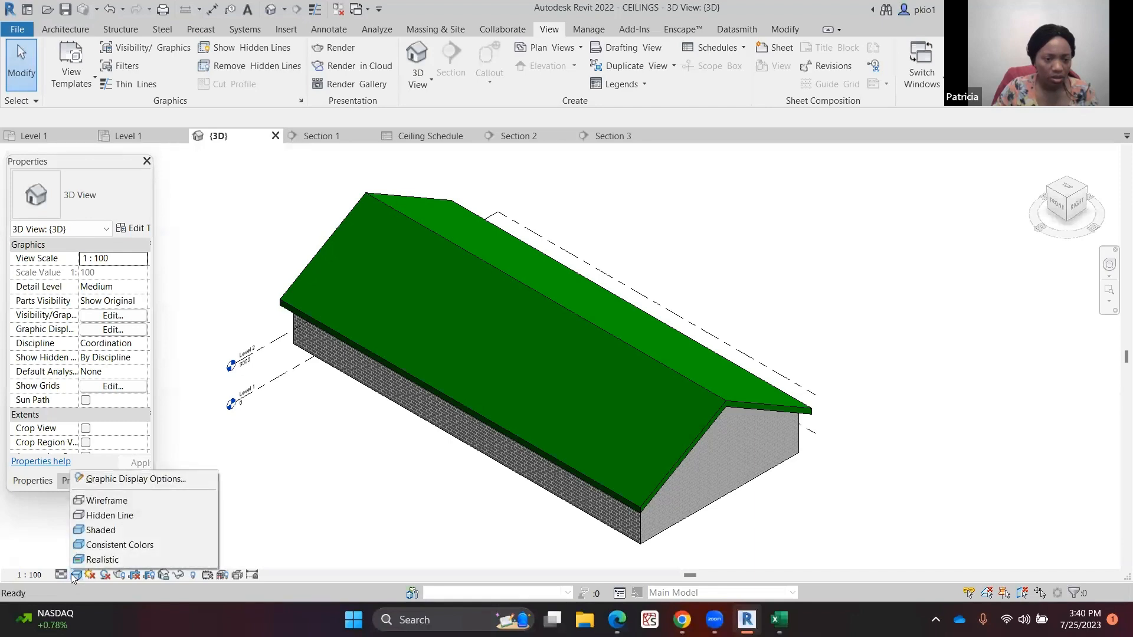
click(104, 545)
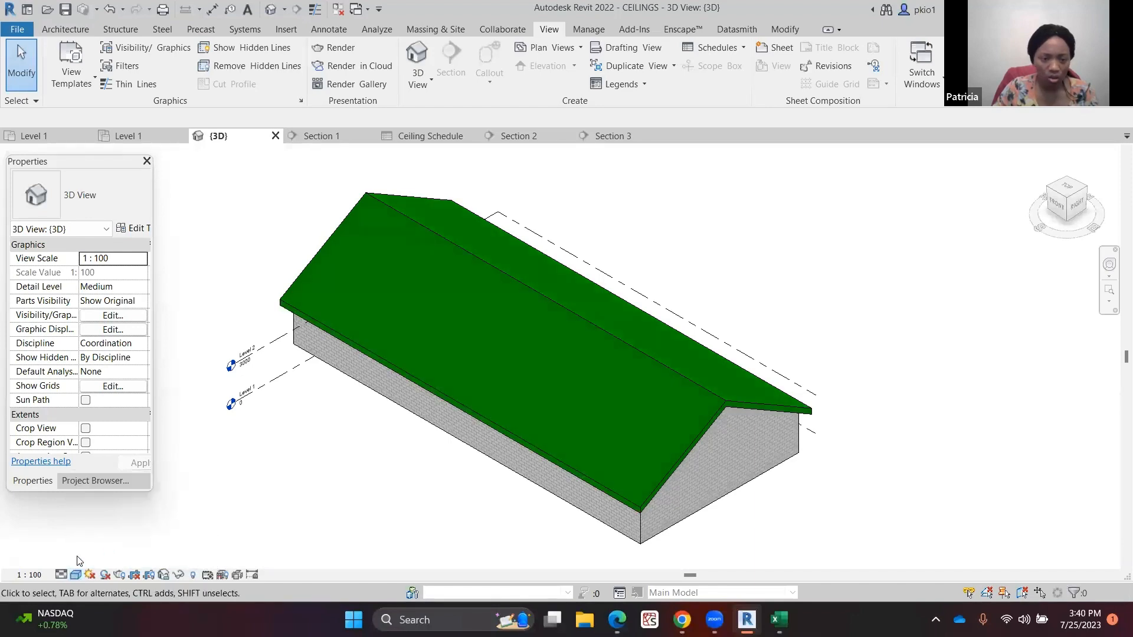
click(75, 575)
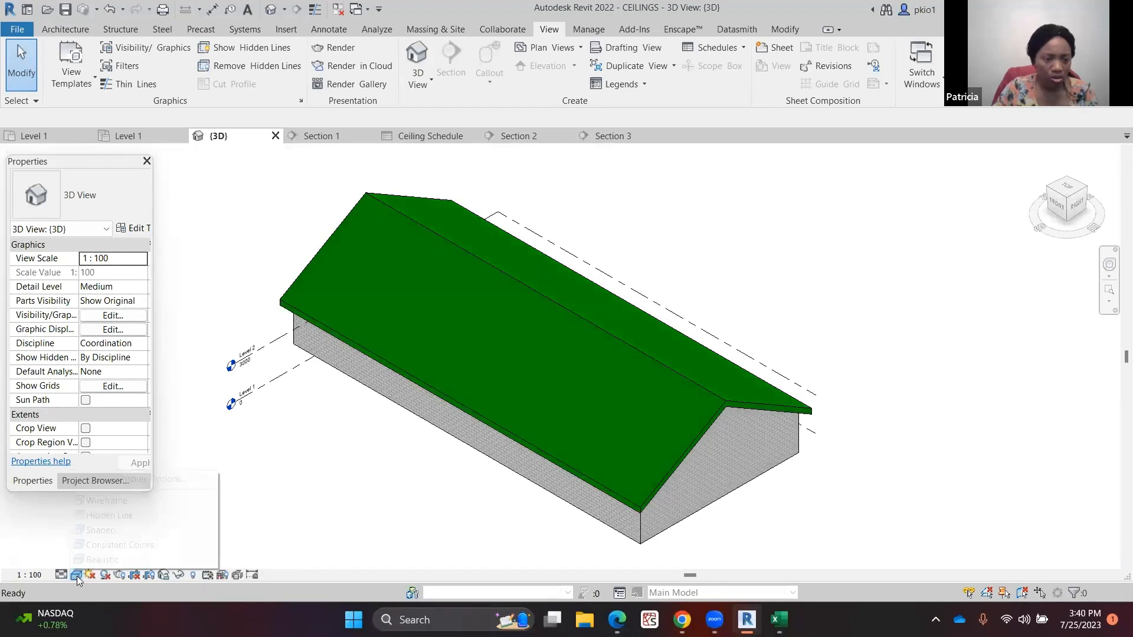
click(104, 558)
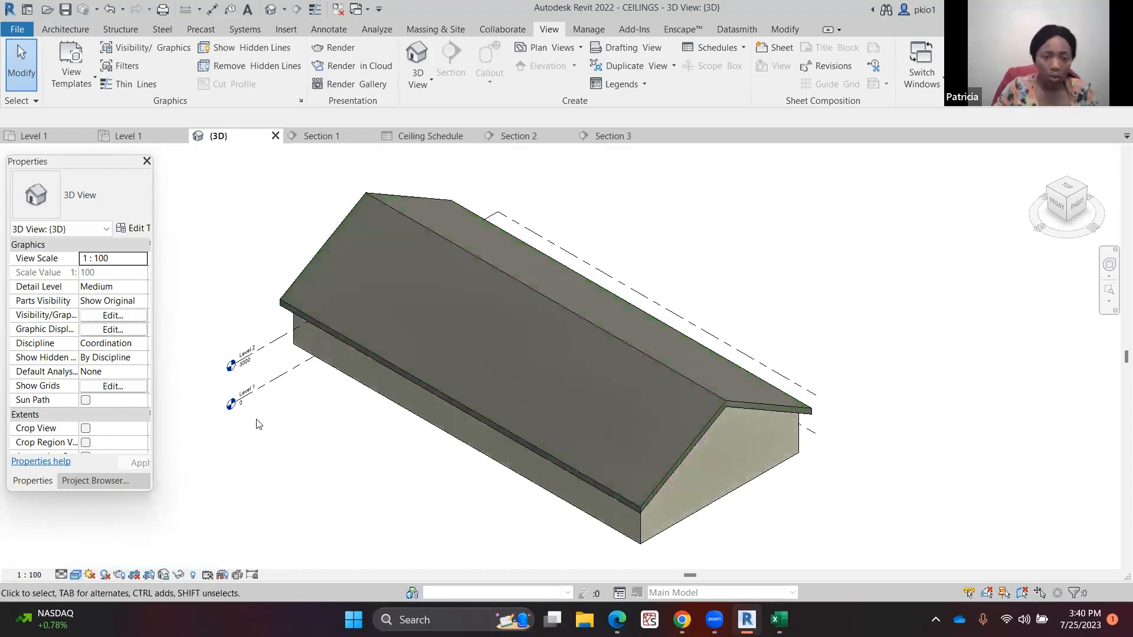
Turn on shadows and the sun path, continuing with the current sun settings
click(105, 575)
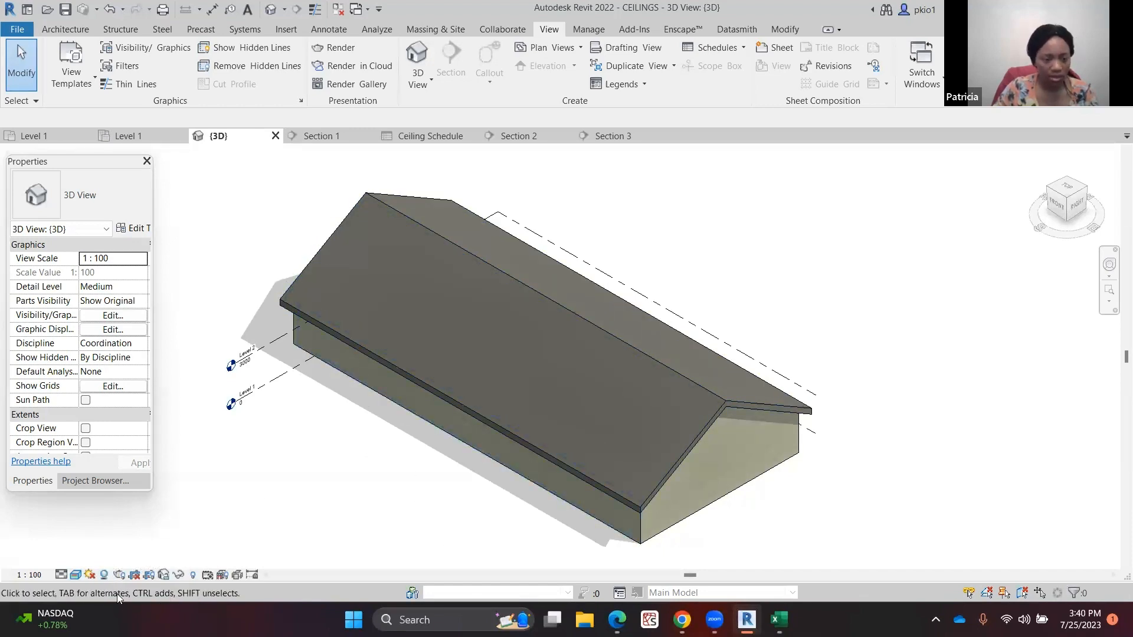
click(88, 575)
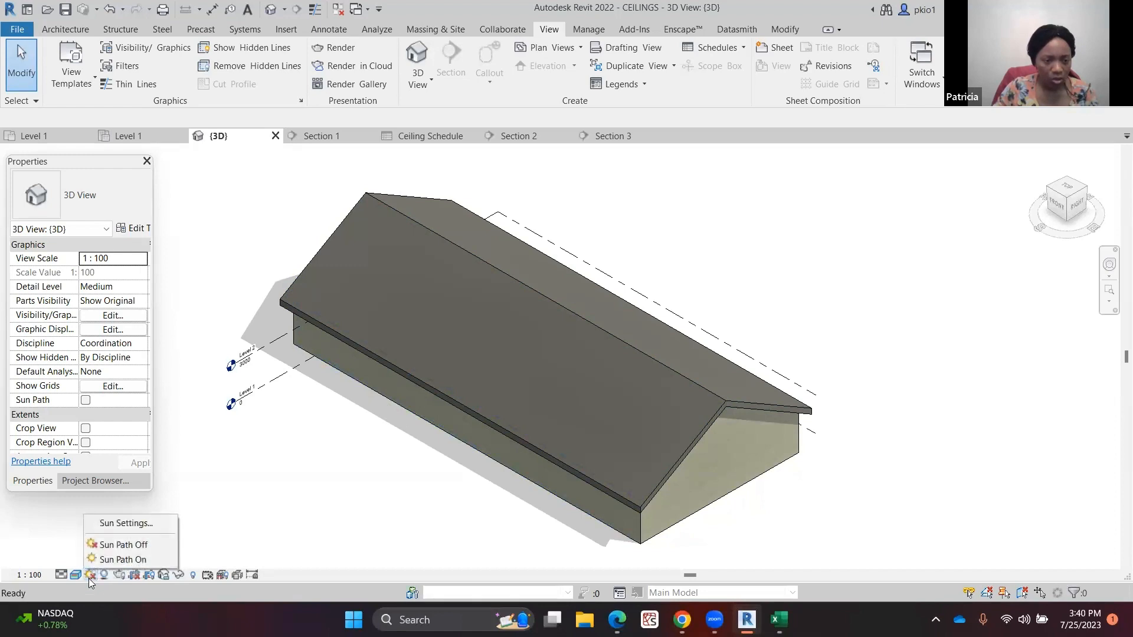
click(133, 559)
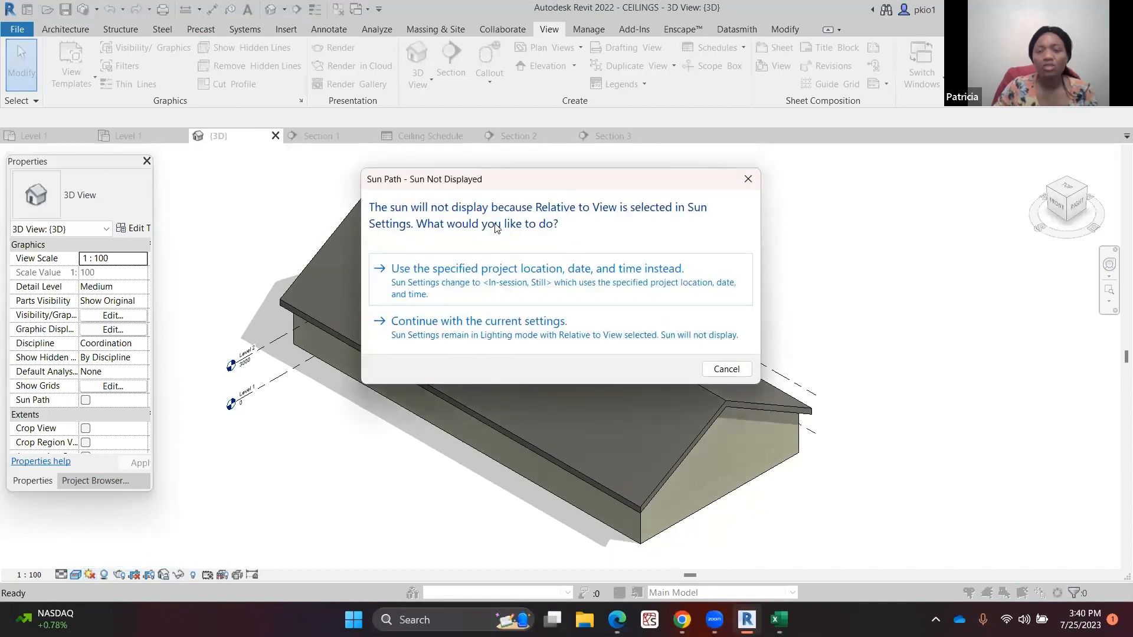
click(568, 330)
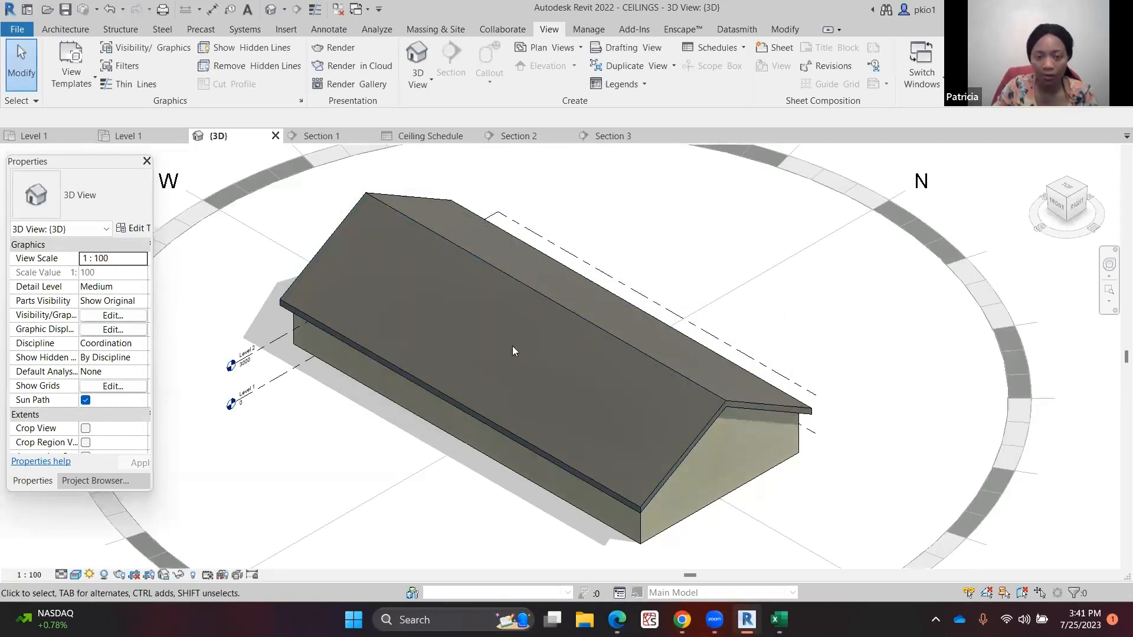
scroll(656, 349, down, 3)
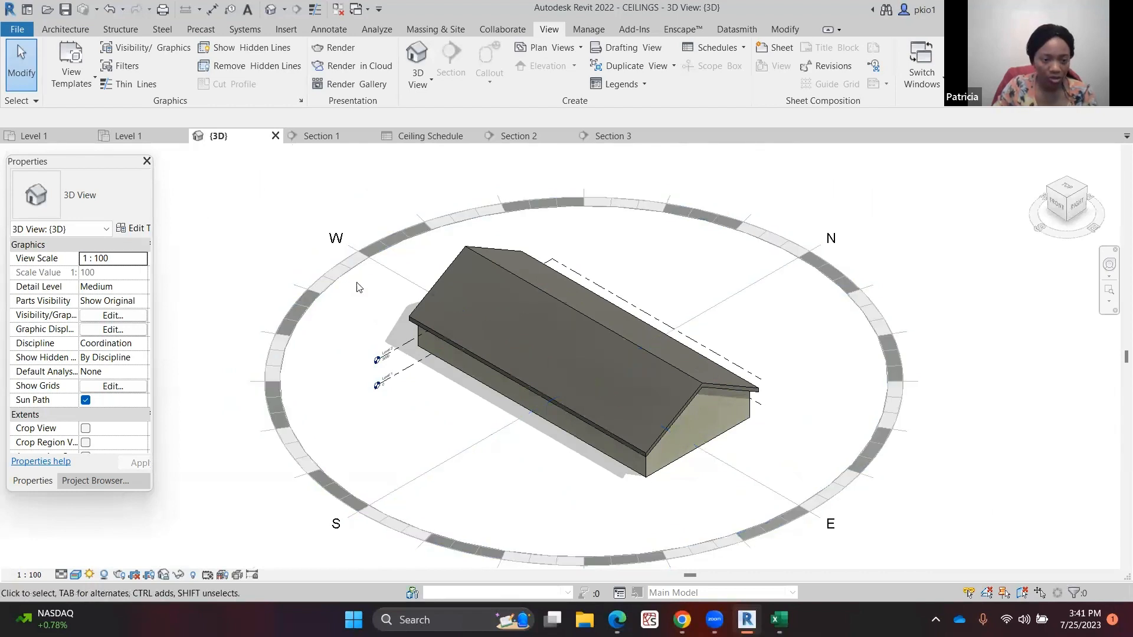
Change the sun settings to a Still solar study using the Summer Solstice preset and apply them
click(90, 575)
click(126, 523)
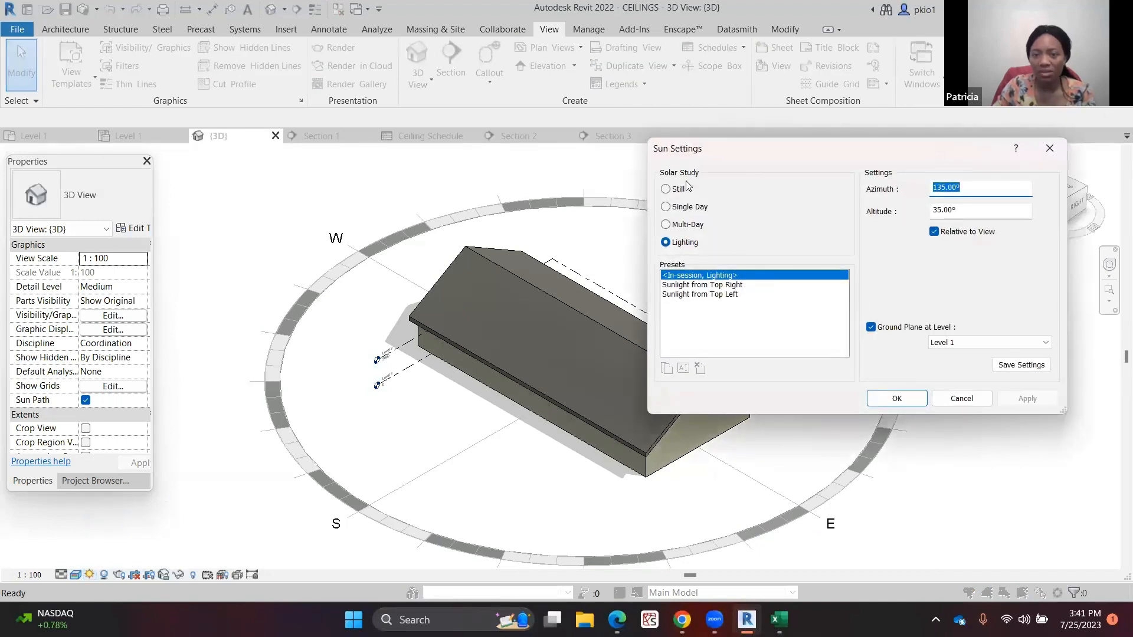
click(667, 189)
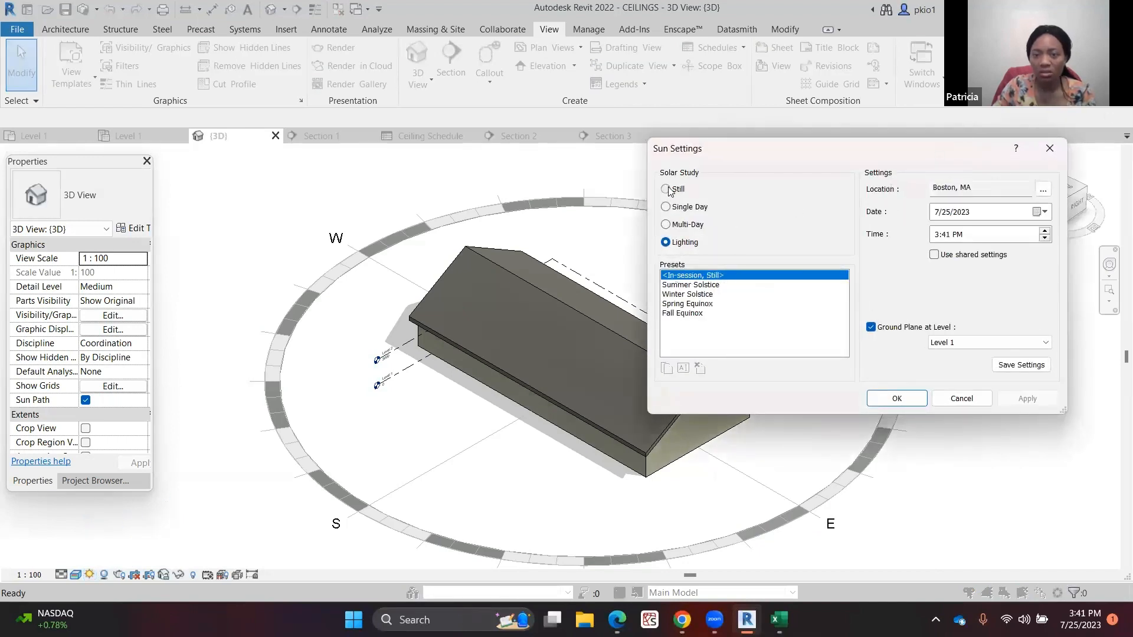
click(702, 286)
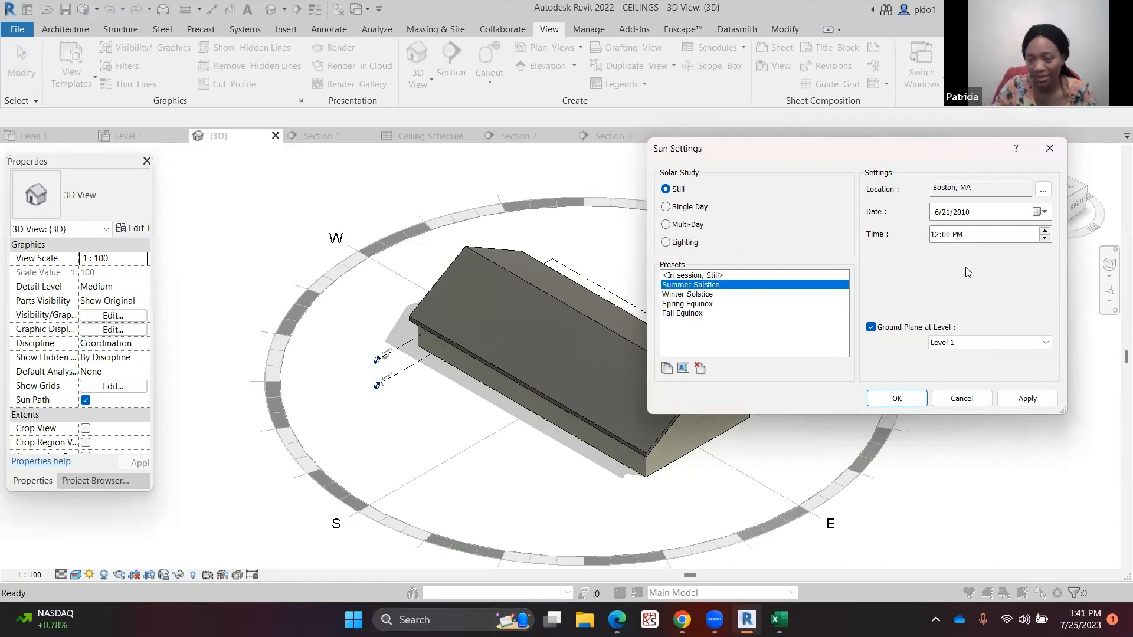
click(1018, 399)
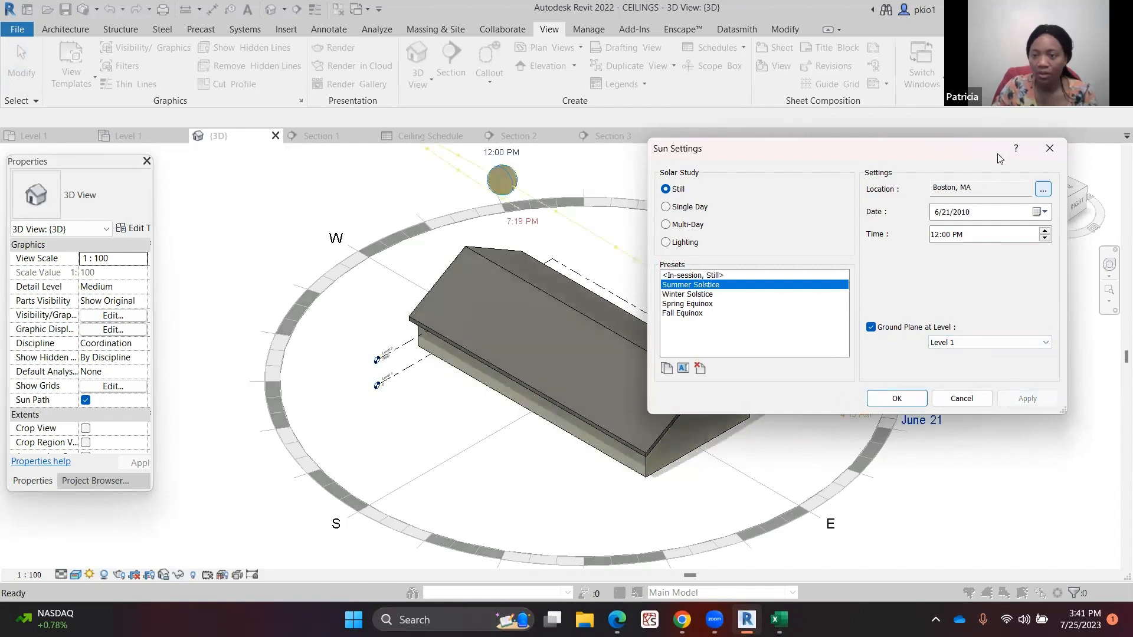
click(1050, 149)
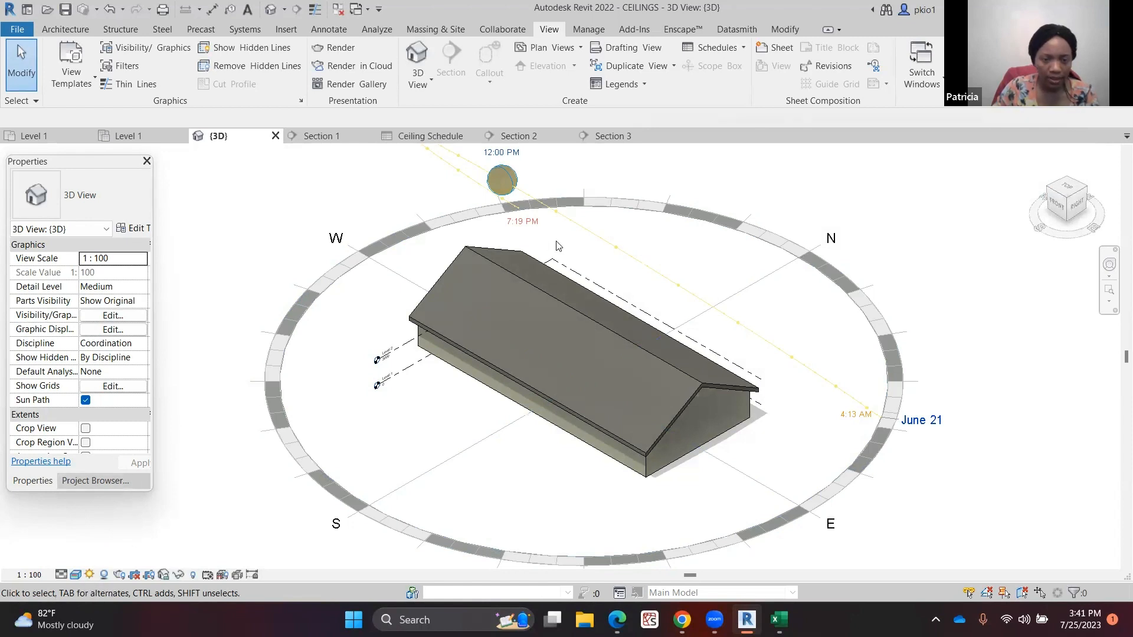
Turn the sun path off in the 3D view
click(90, 575)
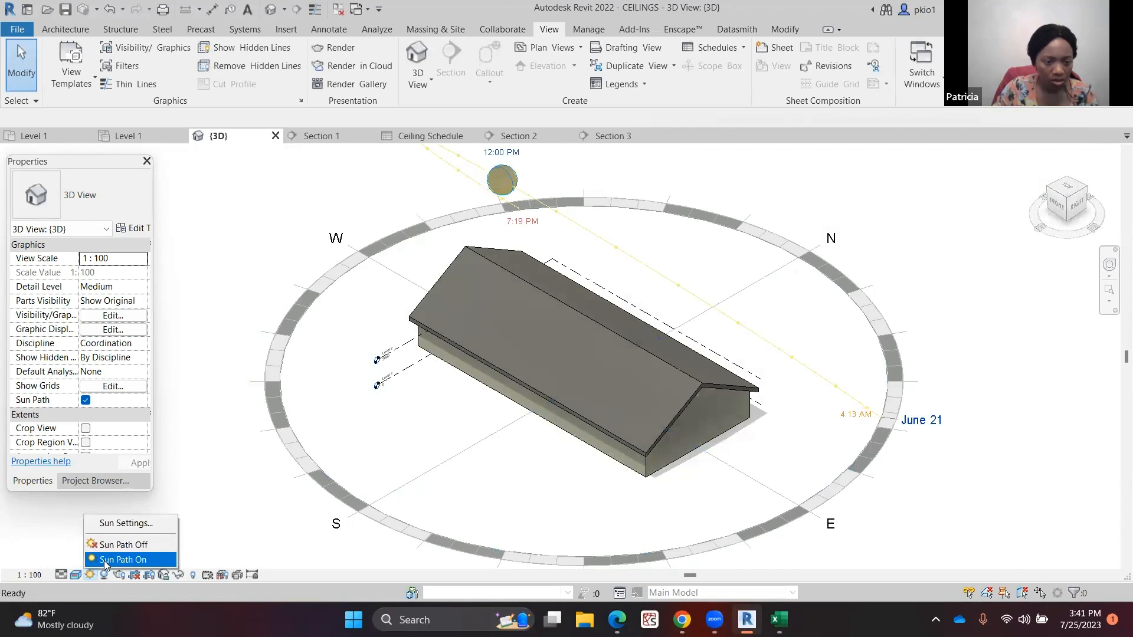
click(113, 546)
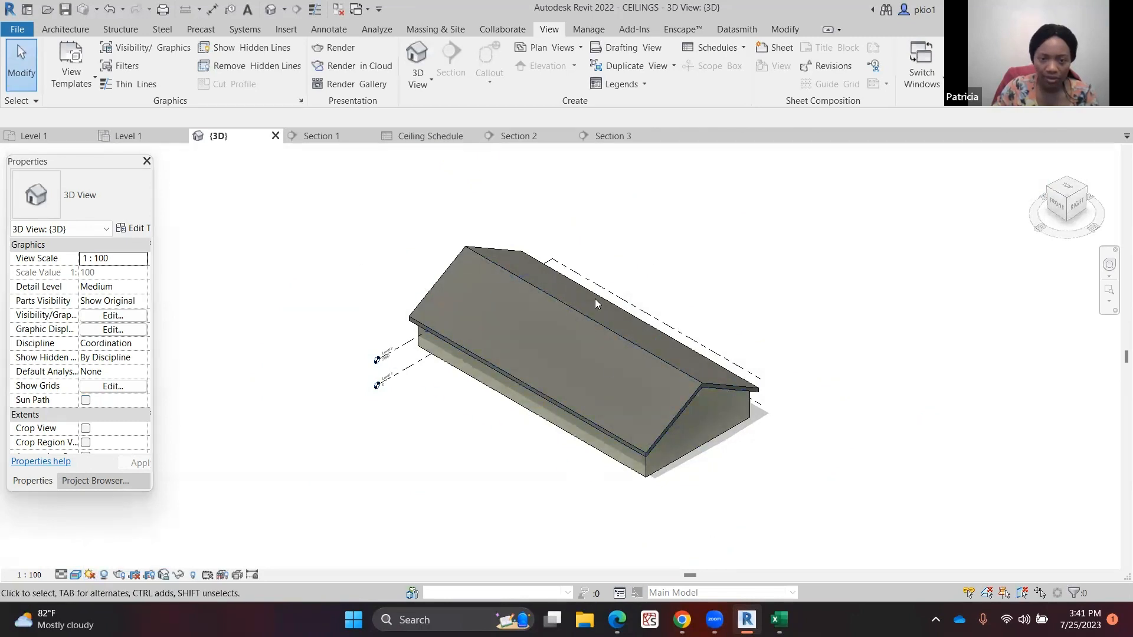
scroll(635, 404, up, 2)
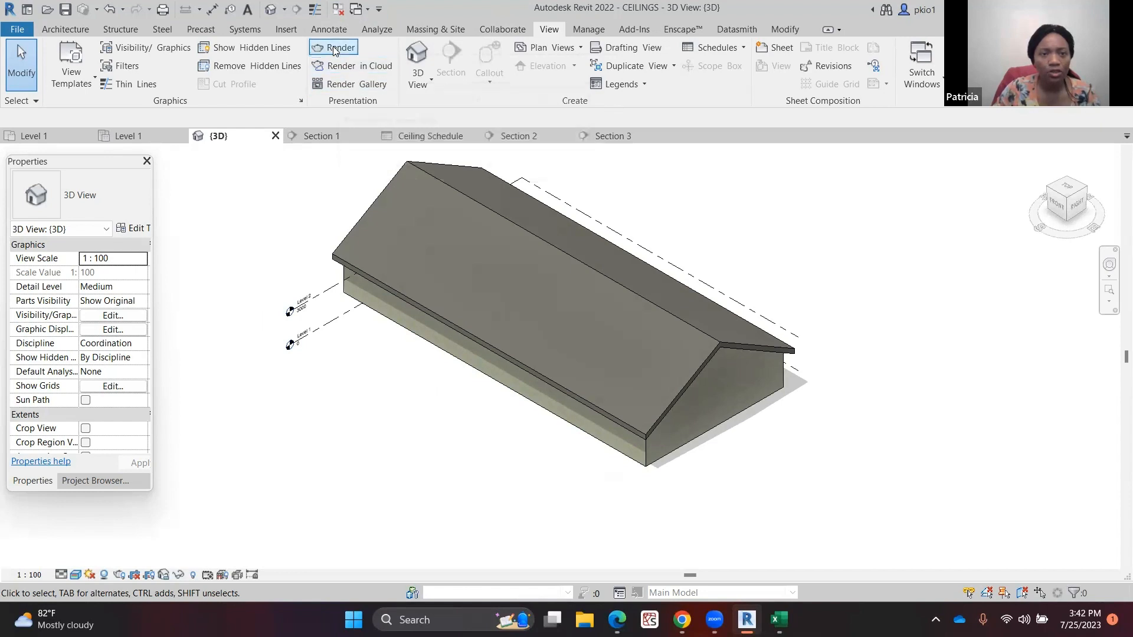
Open the Rendering dialog and set resolution to Printer at 150 DPI with the Exterior: Sun only lighting scheme
click(314, 50)
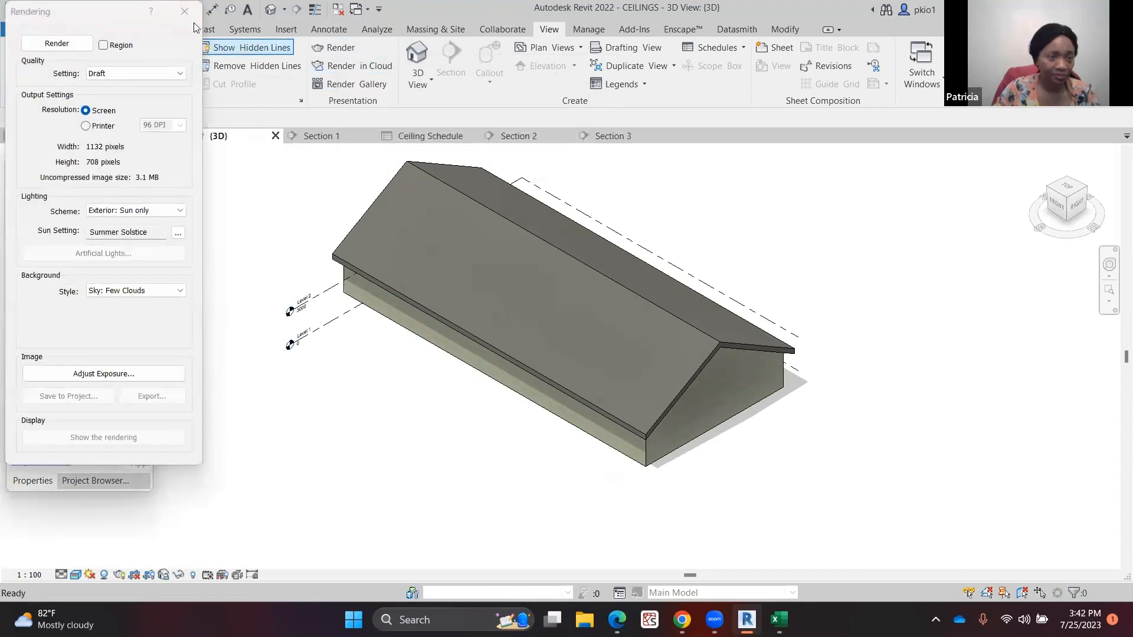
click(180, 73)
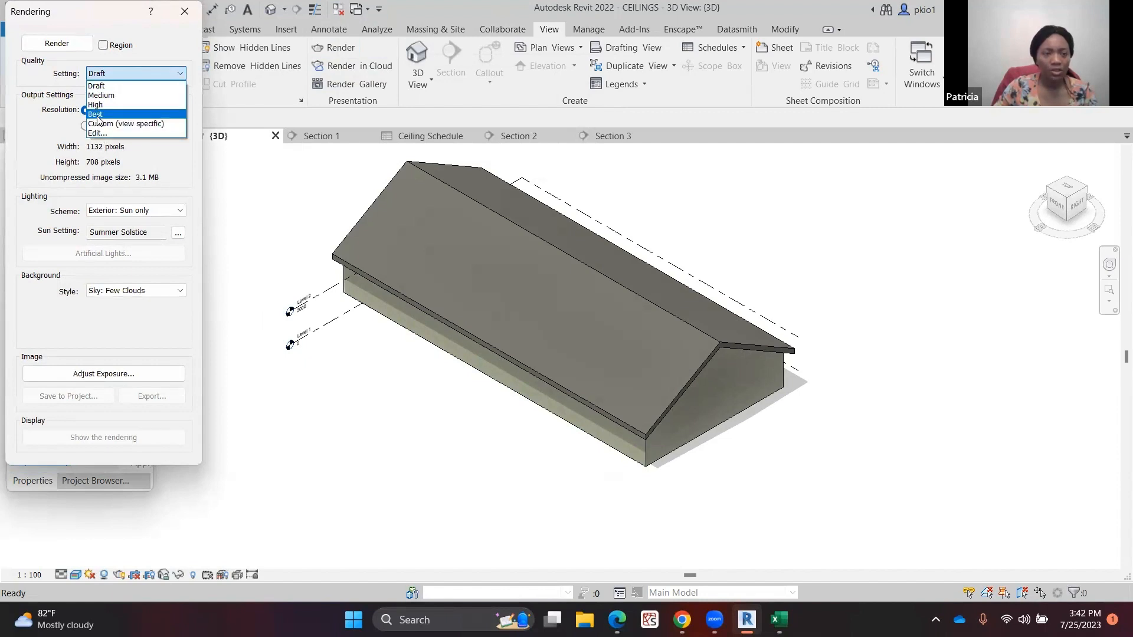
click(110, 89)
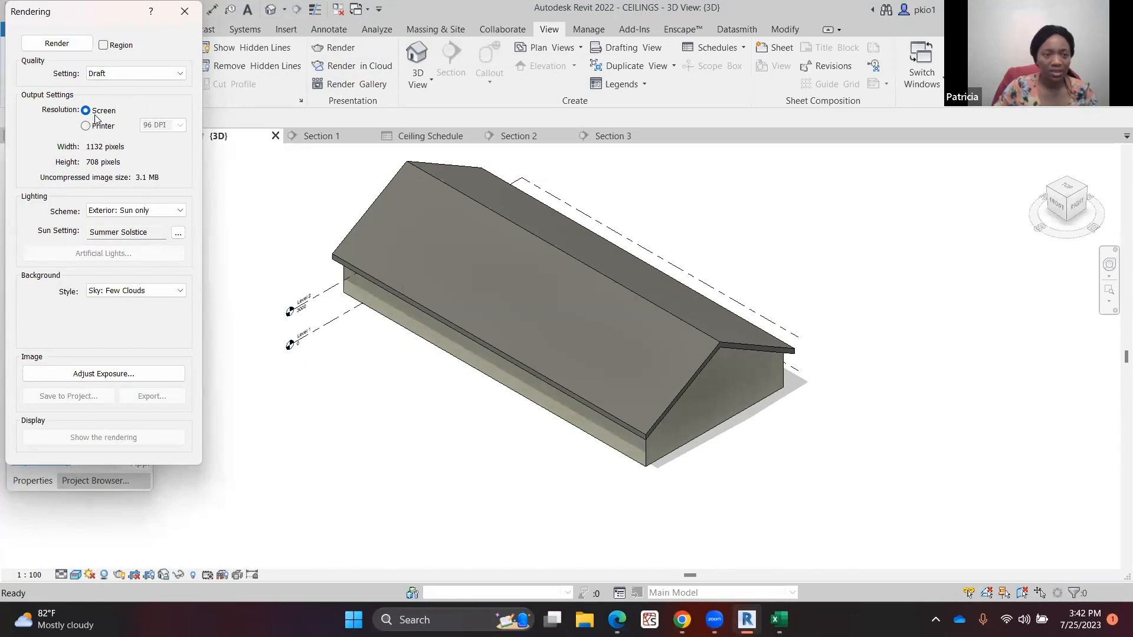
click(85, 126)
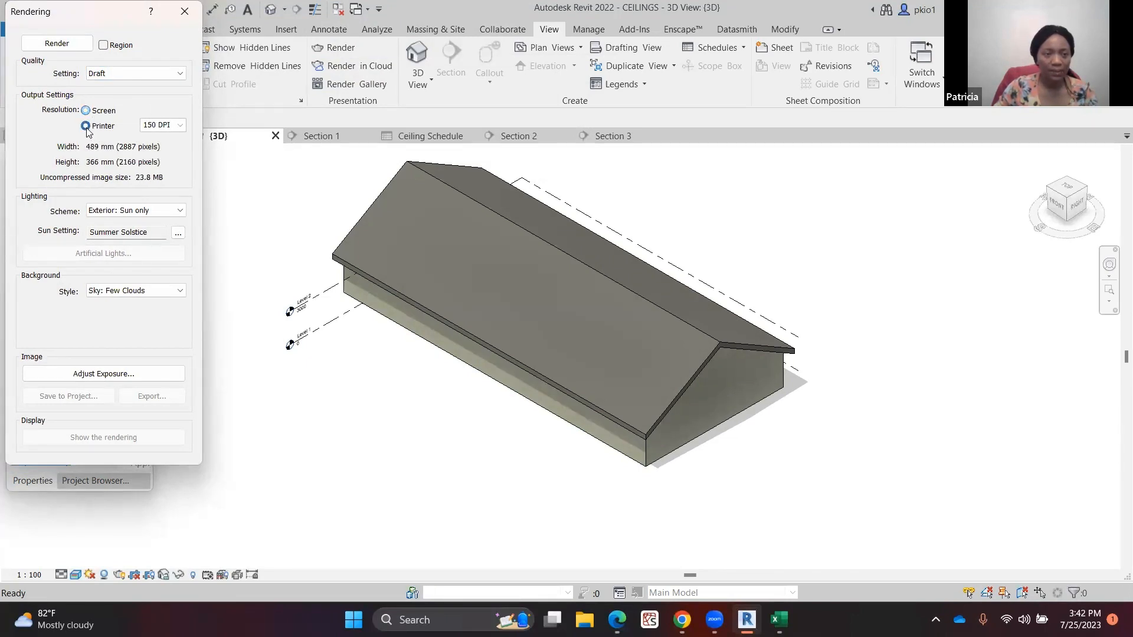
click(179, 126)
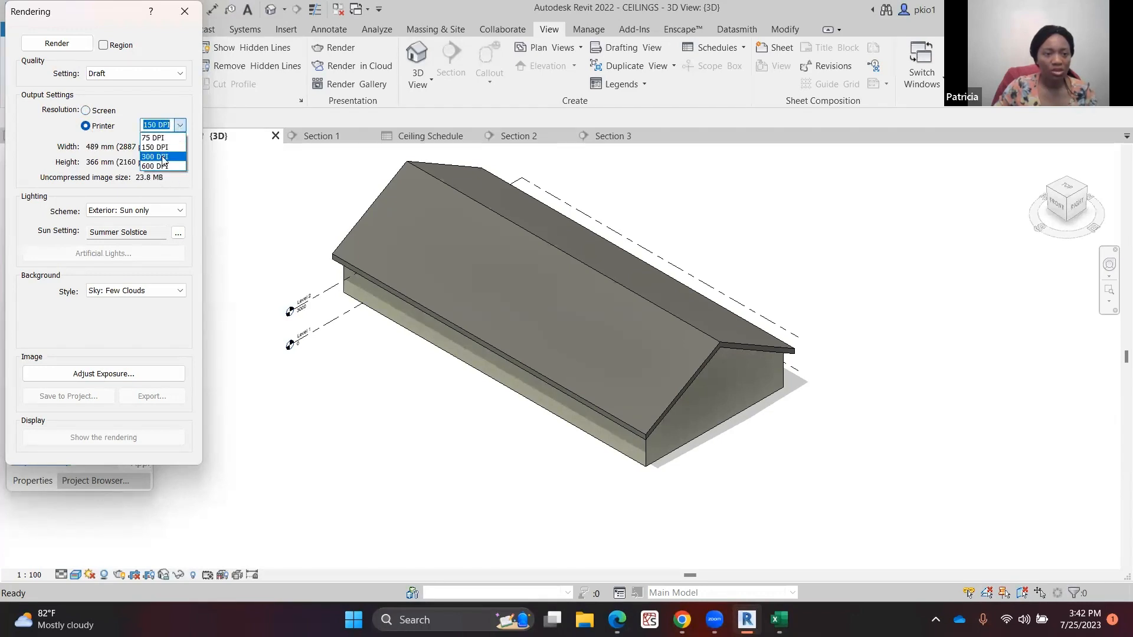
click(149, 107)
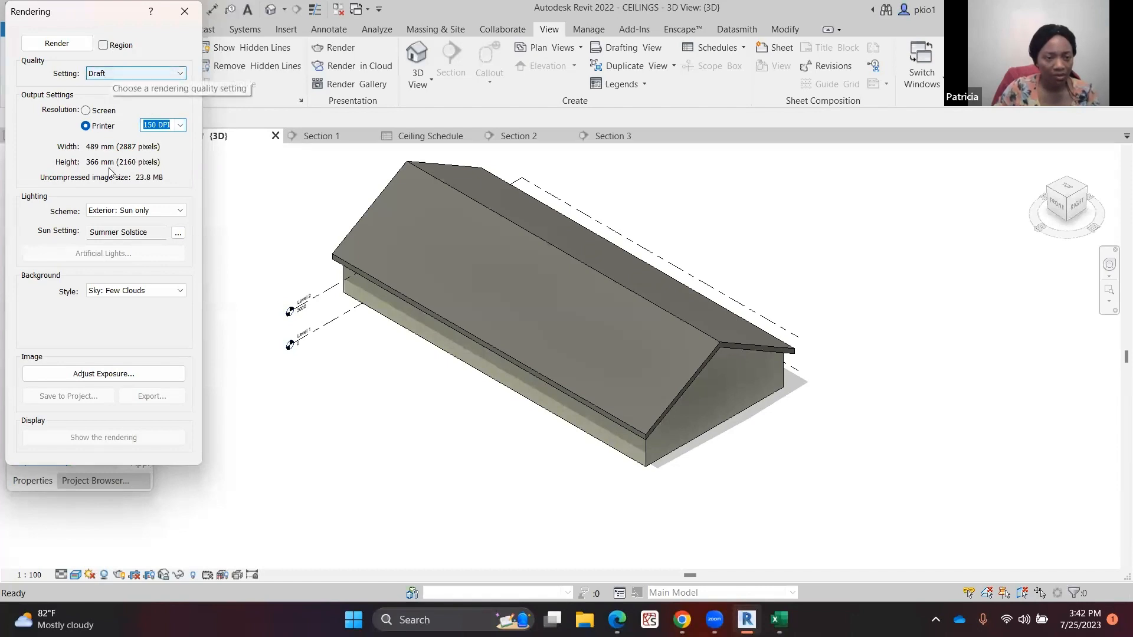
click(181, 210)
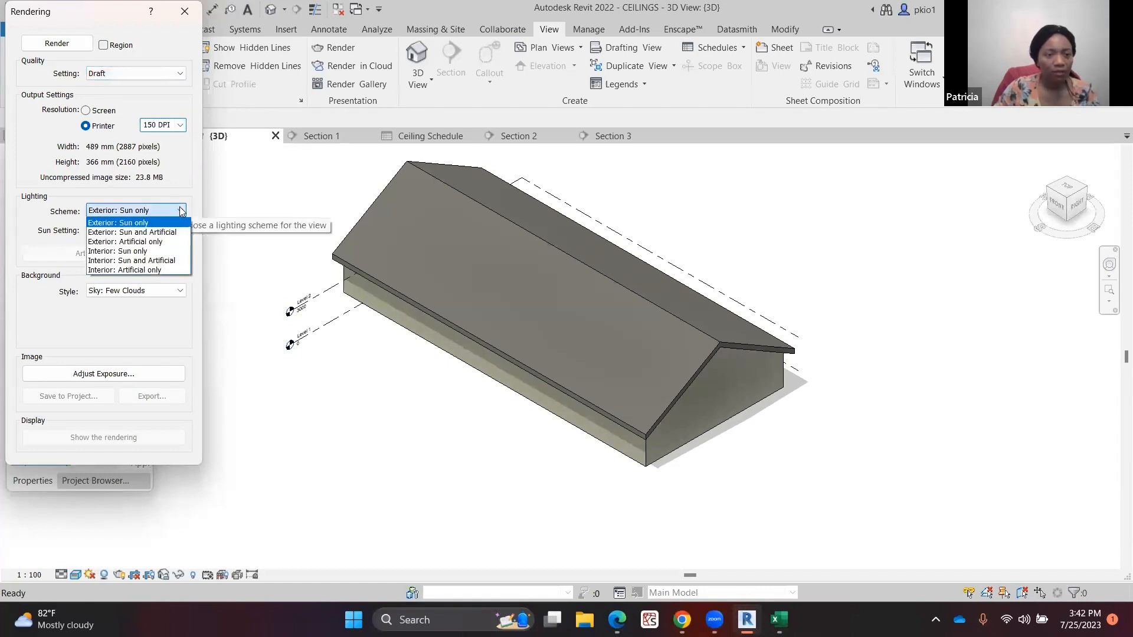
click(162, 224)
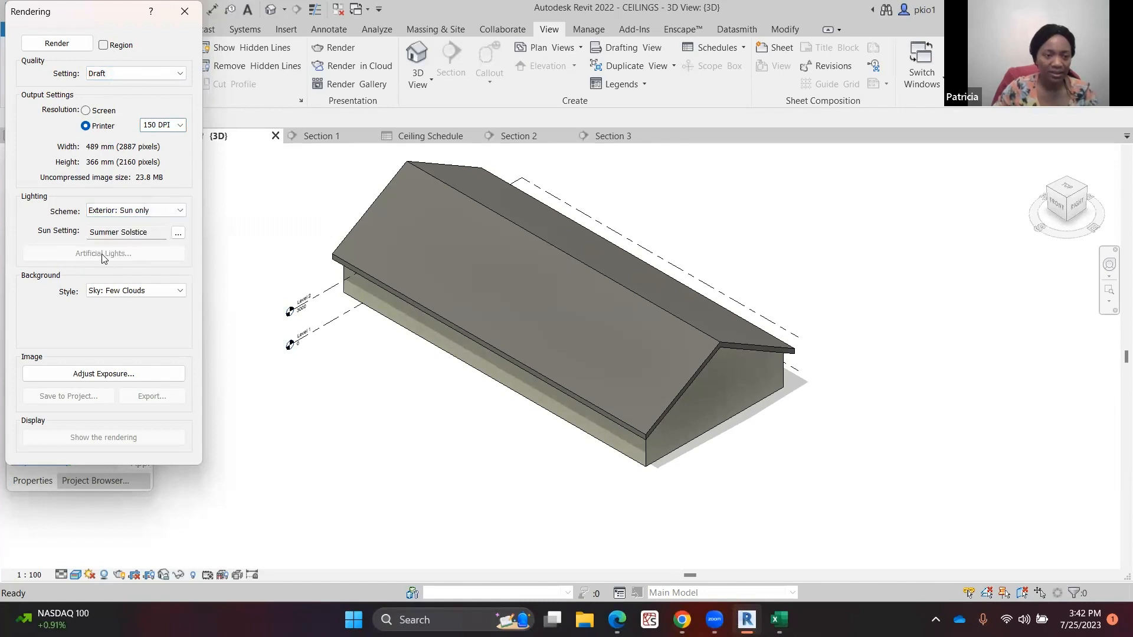
click(180, 291)
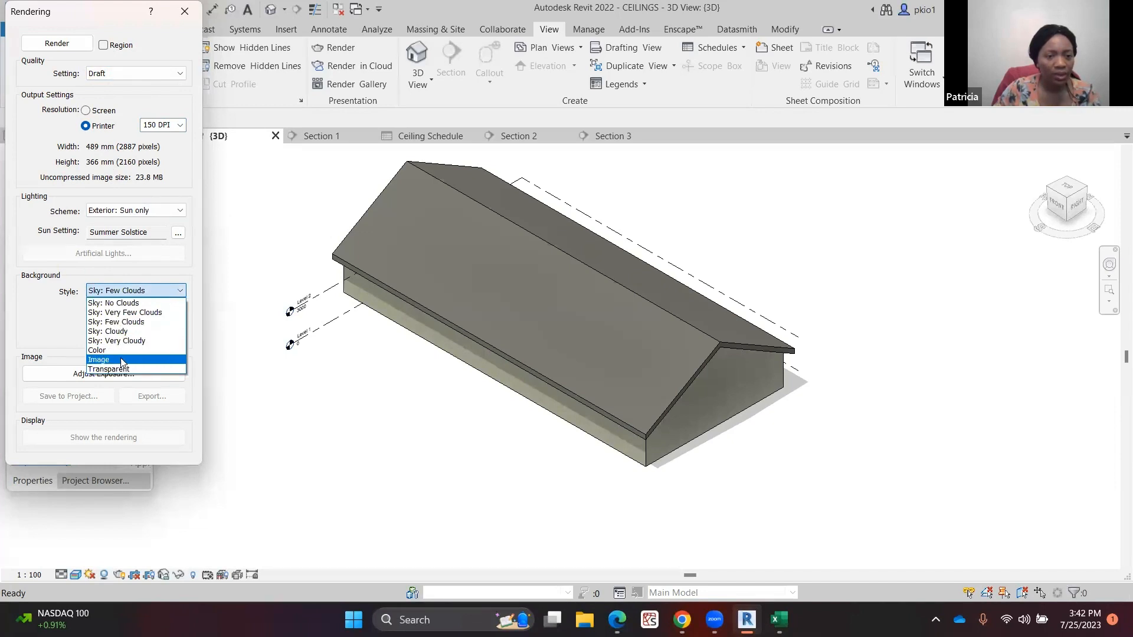
click(32, 322)
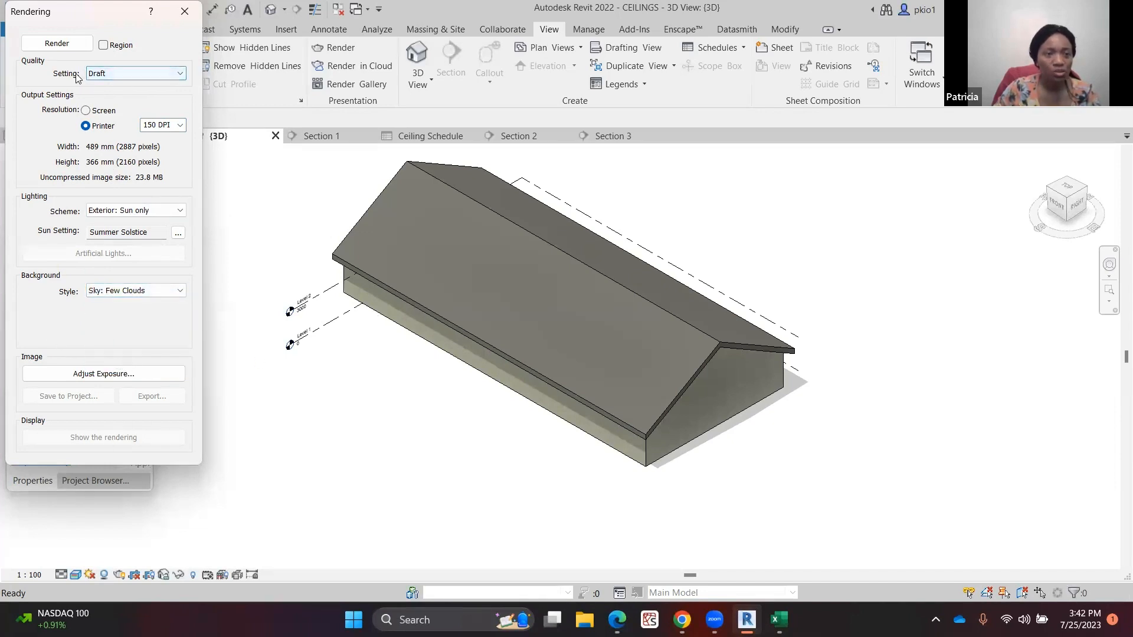
Render the 3D view in Draft quality, then close the Rendering dialog without exporting the image
click(56, 43)
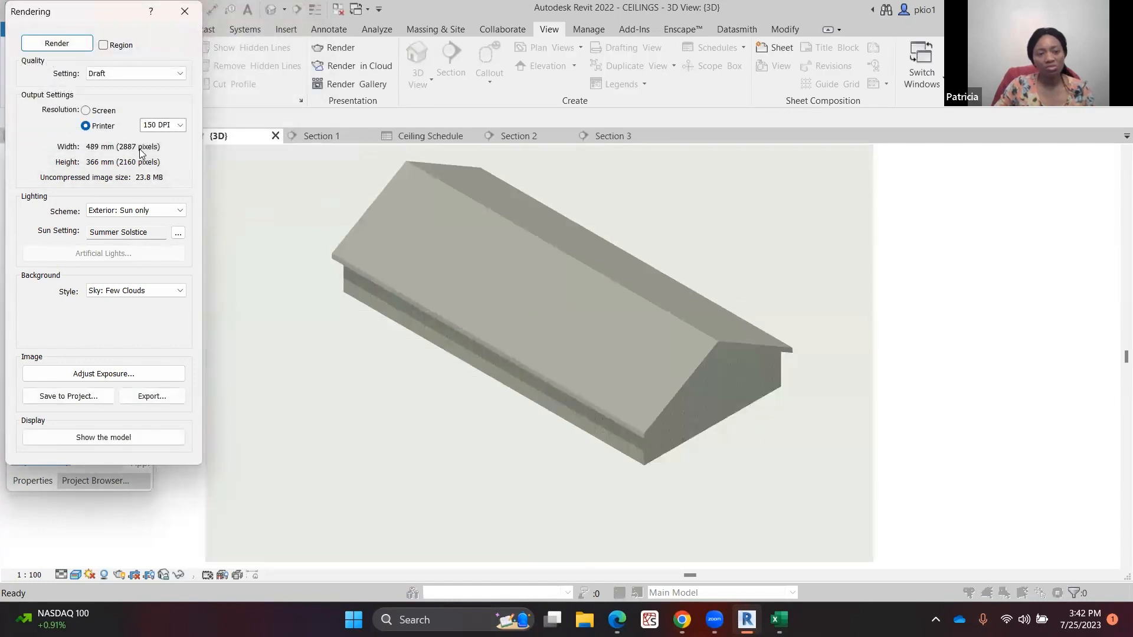
click(137, 395)
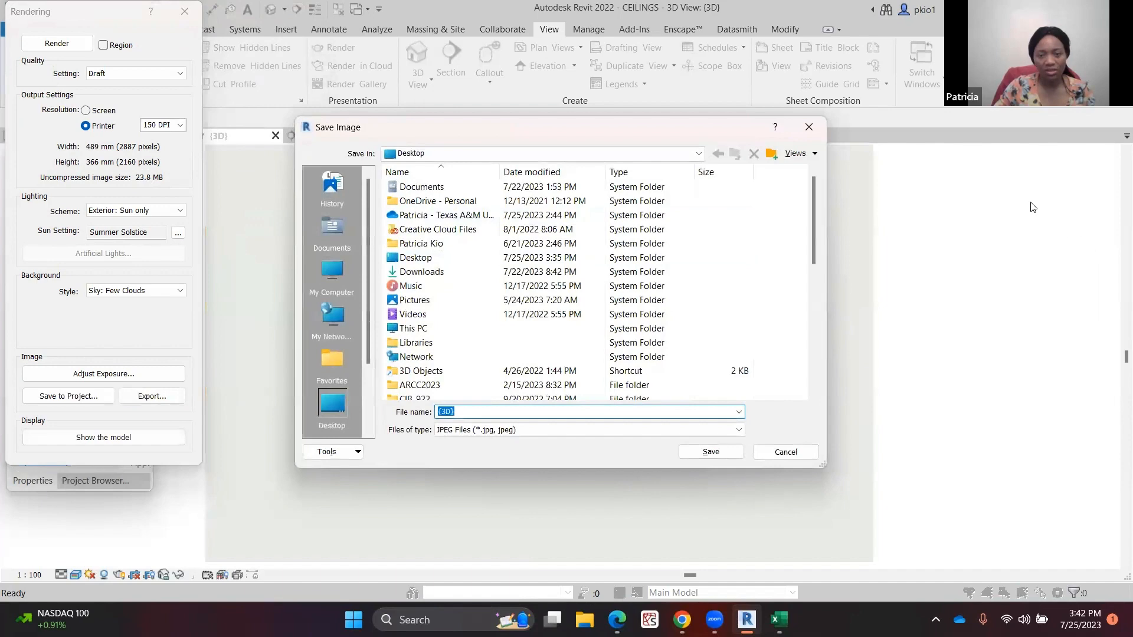
click(809, 127)
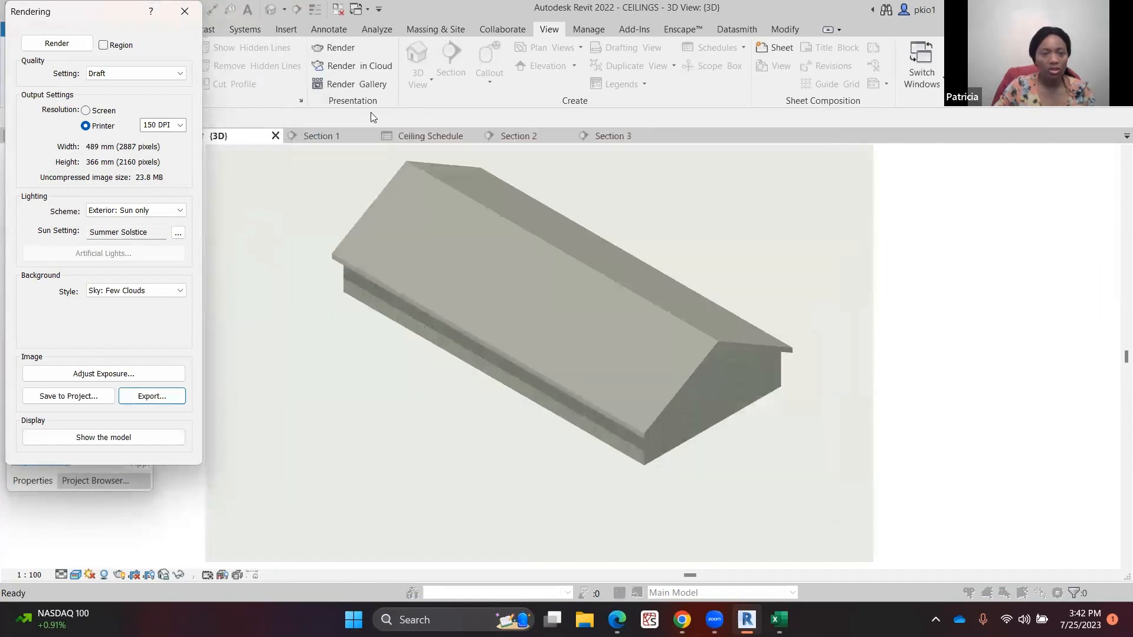
click(185, 11)
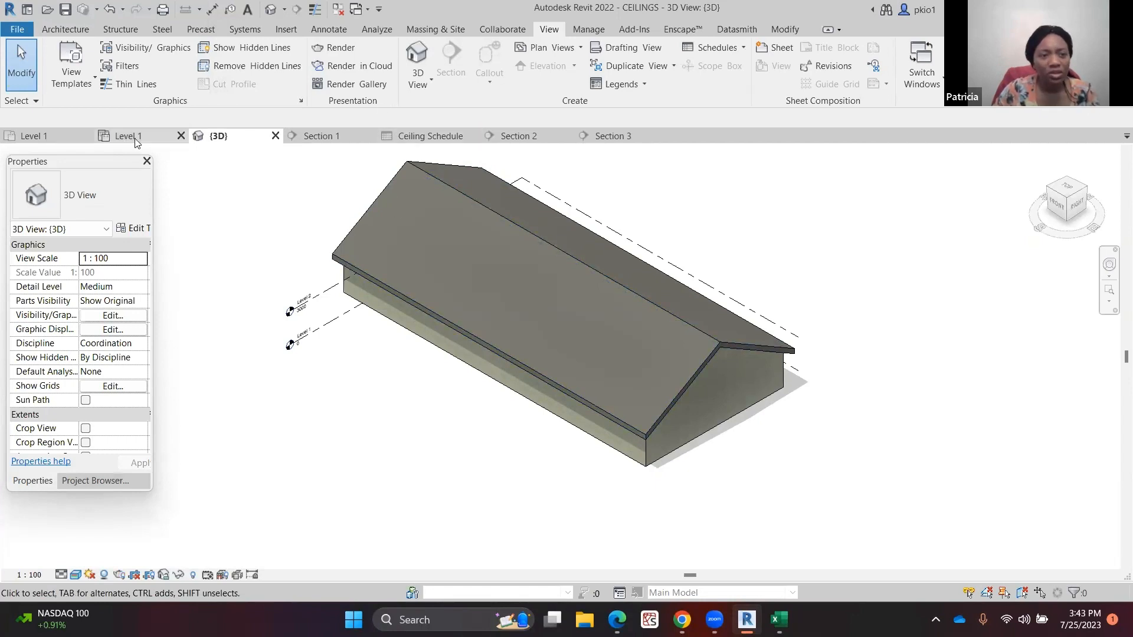
Open the Level 1 floor plan and start an Enscape real-time rendering session
click(59, 141)
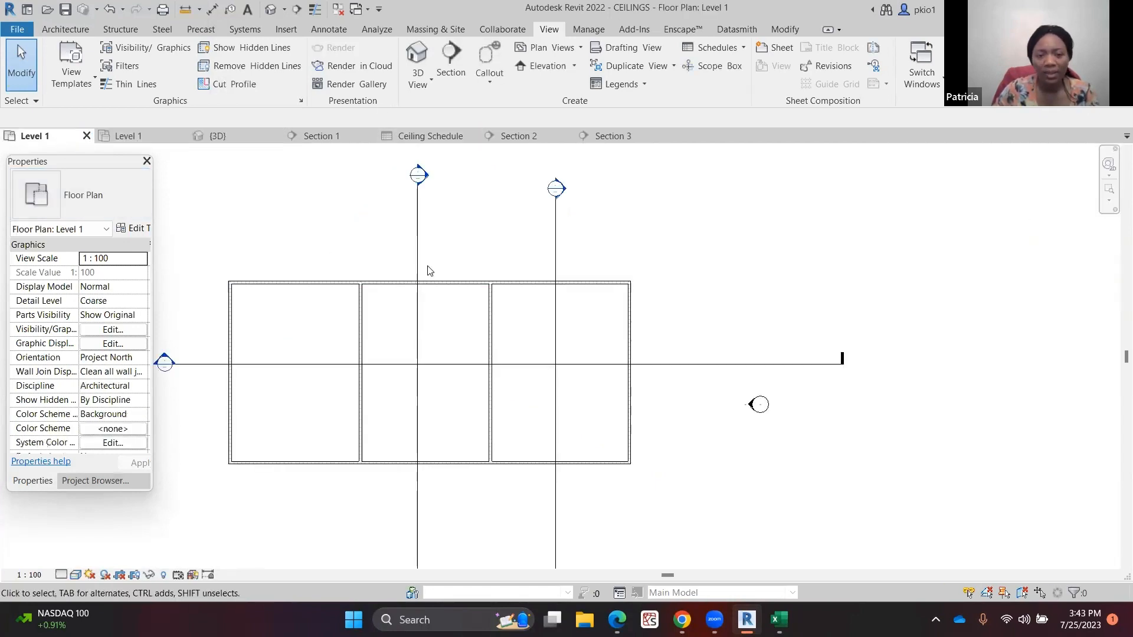
scroll(490, 260, down, 1)
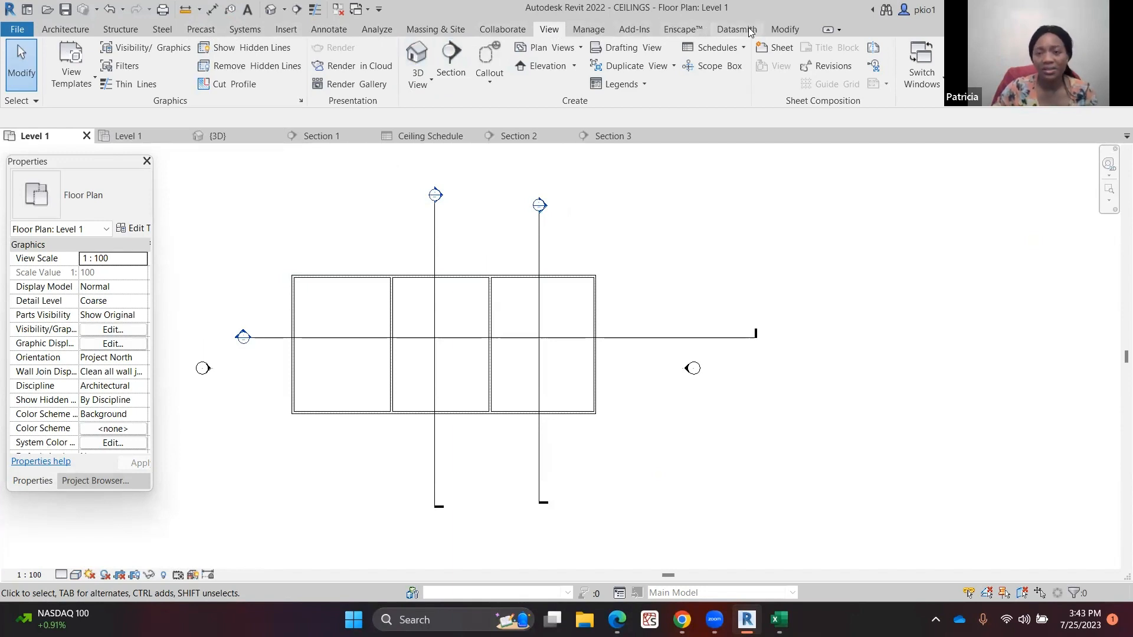
click(679, 31)
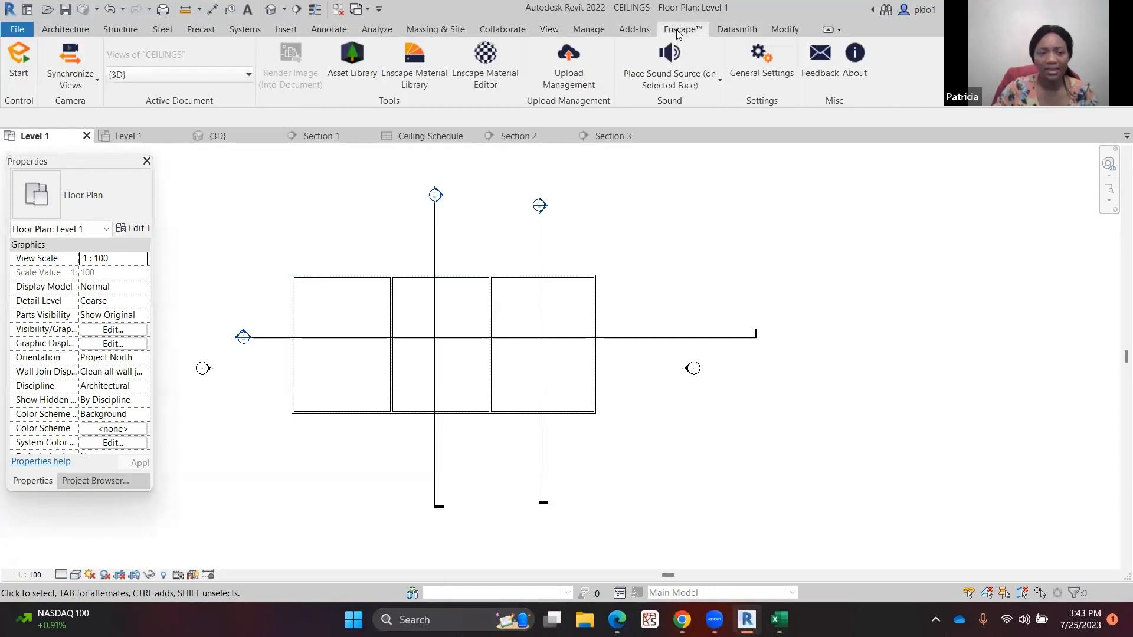
click(19, 59)
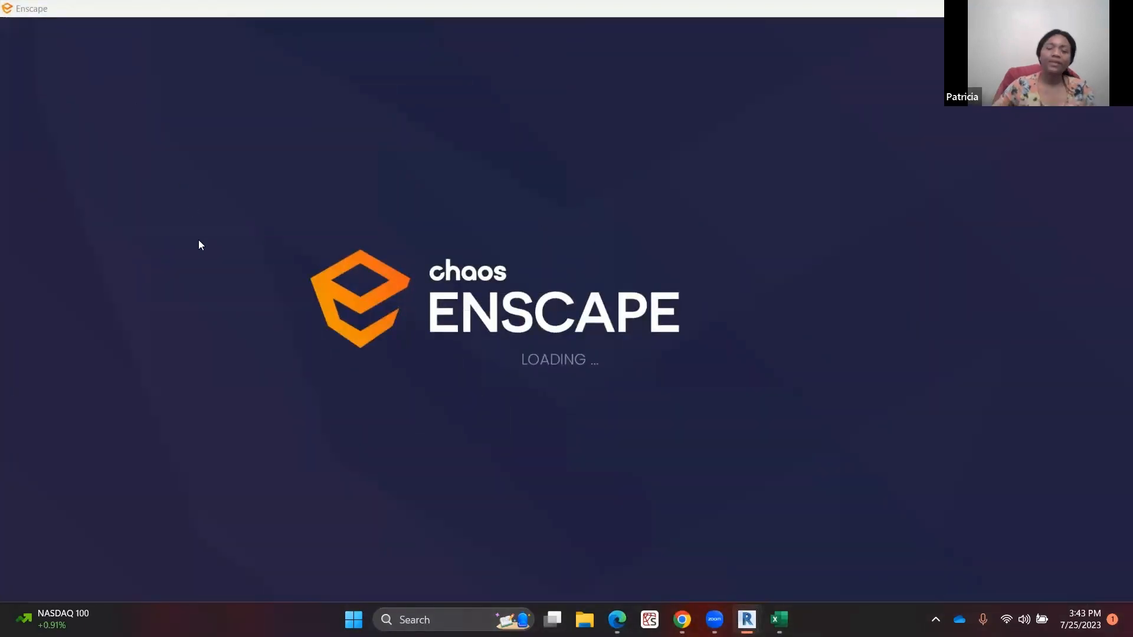
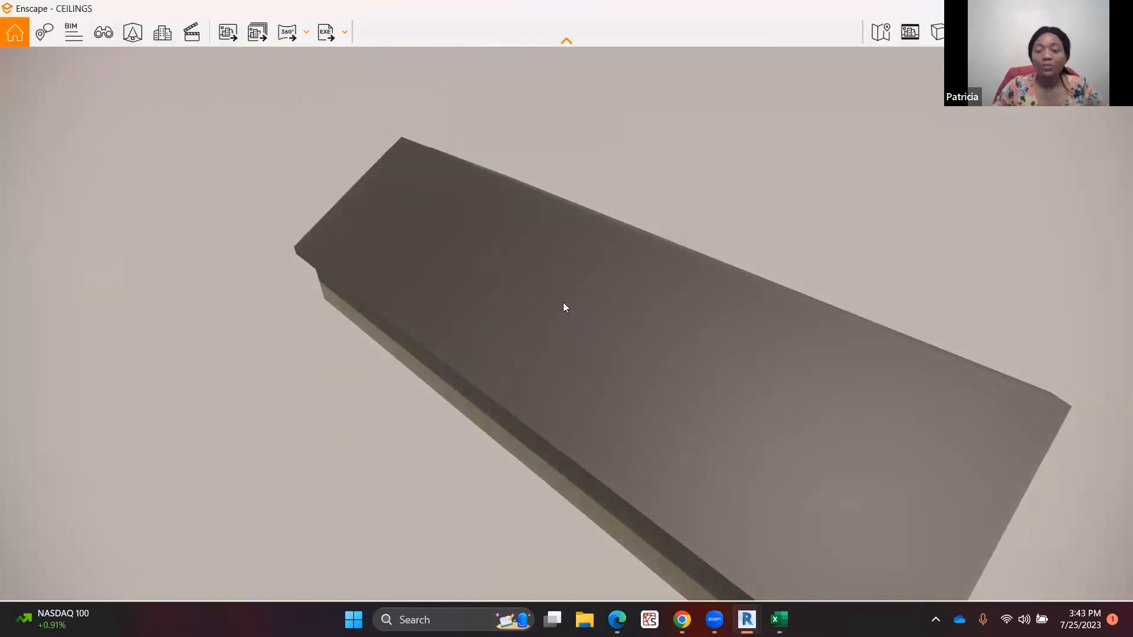
Orbit the Enscape view, then open View Management and select the {3D} view
drag(532, 269, 470, 263)
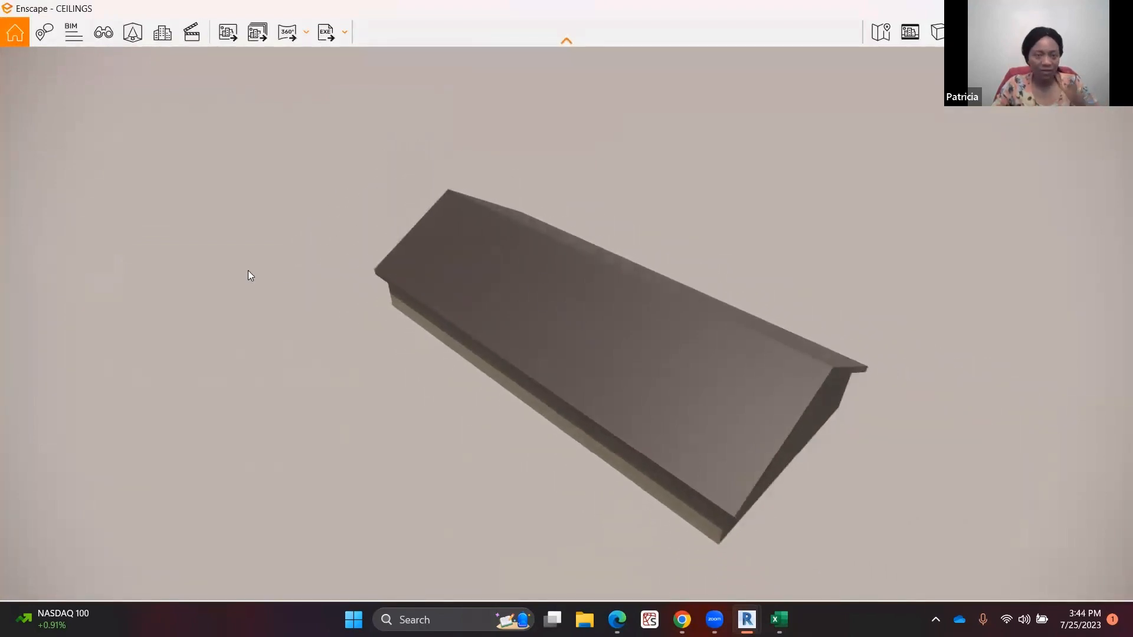
key(c)
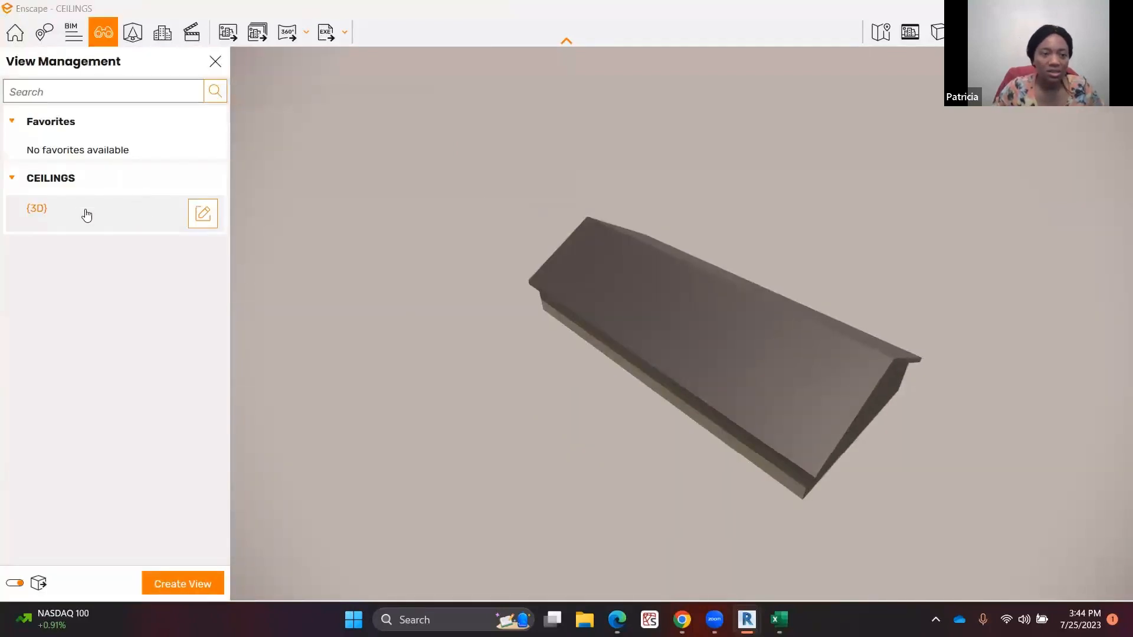
click(118, 213)
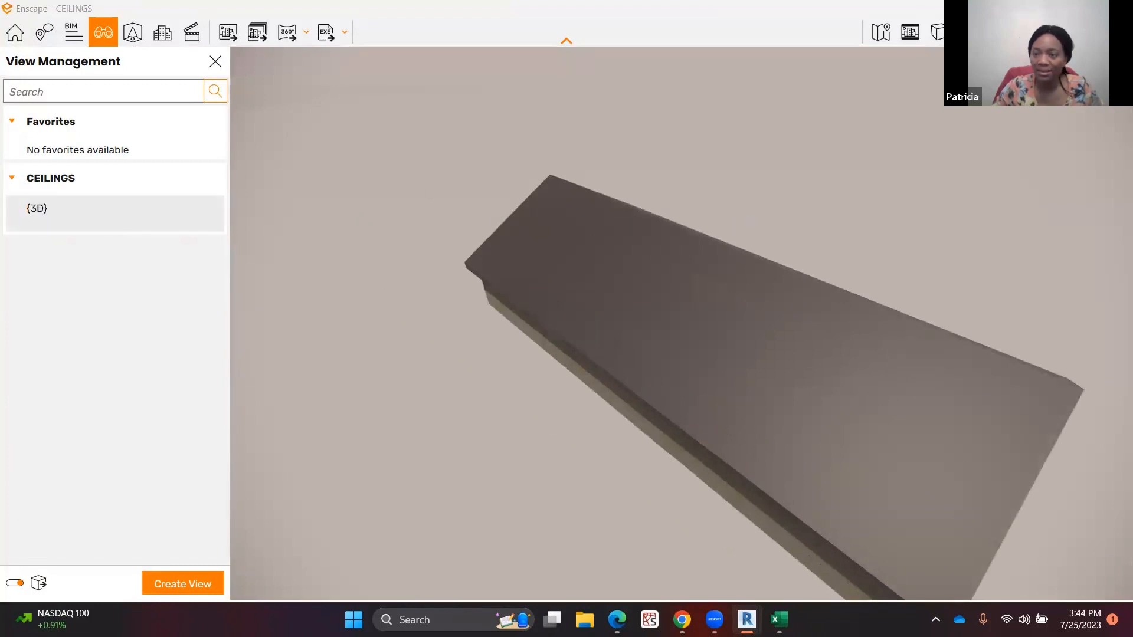
Return to Revit and place a camera on the Level 1 plan from the lower-left, aimed toward the building's interior
click(1048, 8)
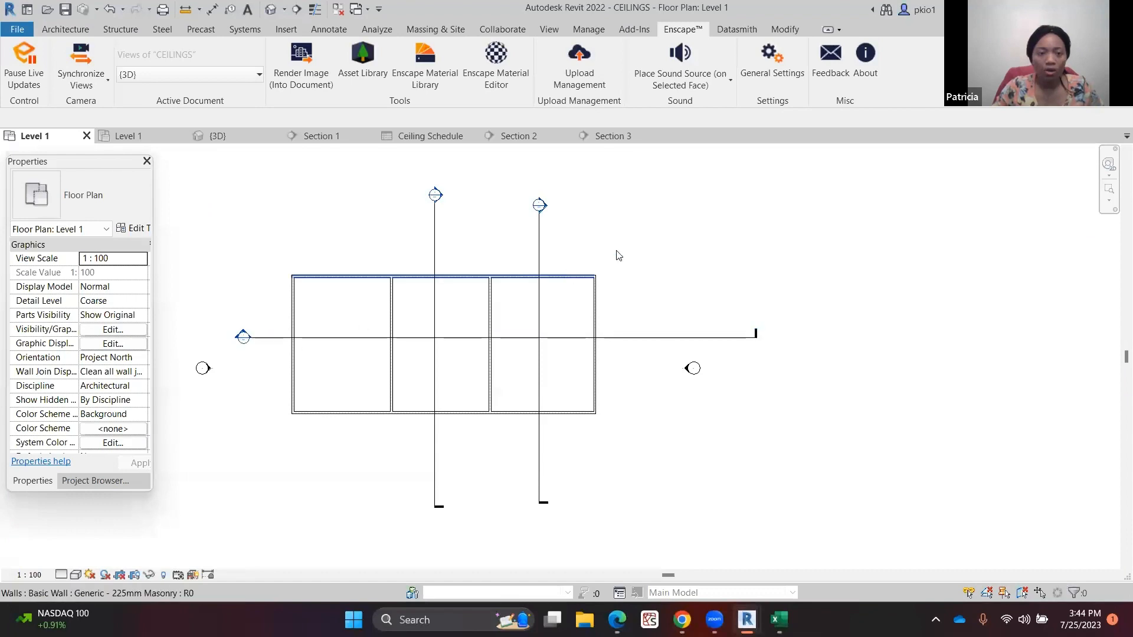
scroll(688, 228, down, 2)
scroll(567, 276, up, 2)
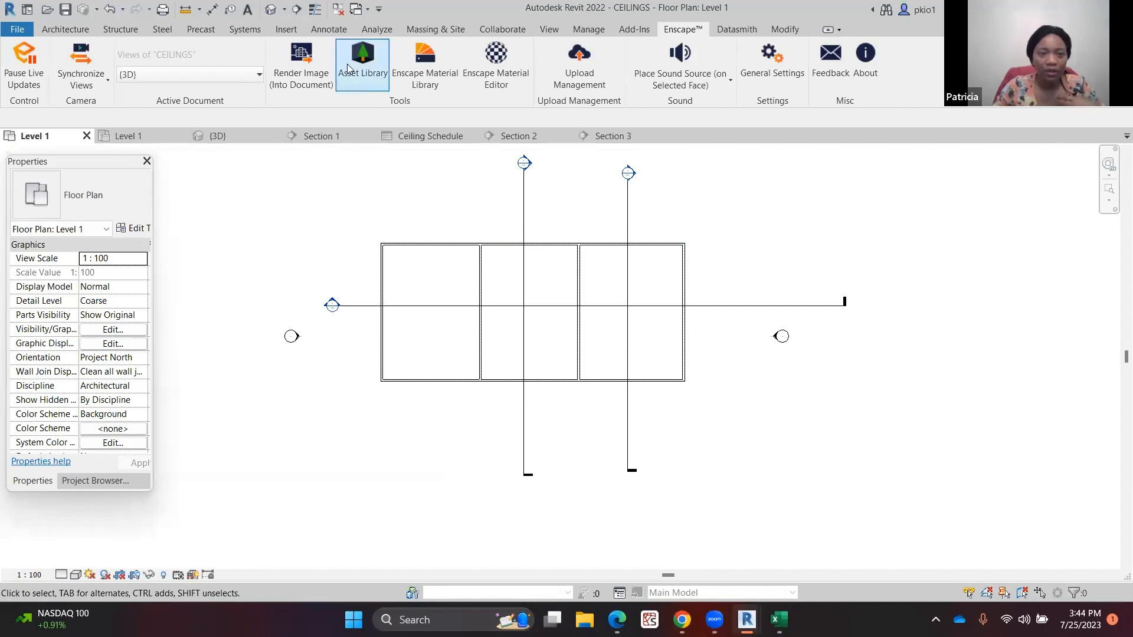
click(550, 31)
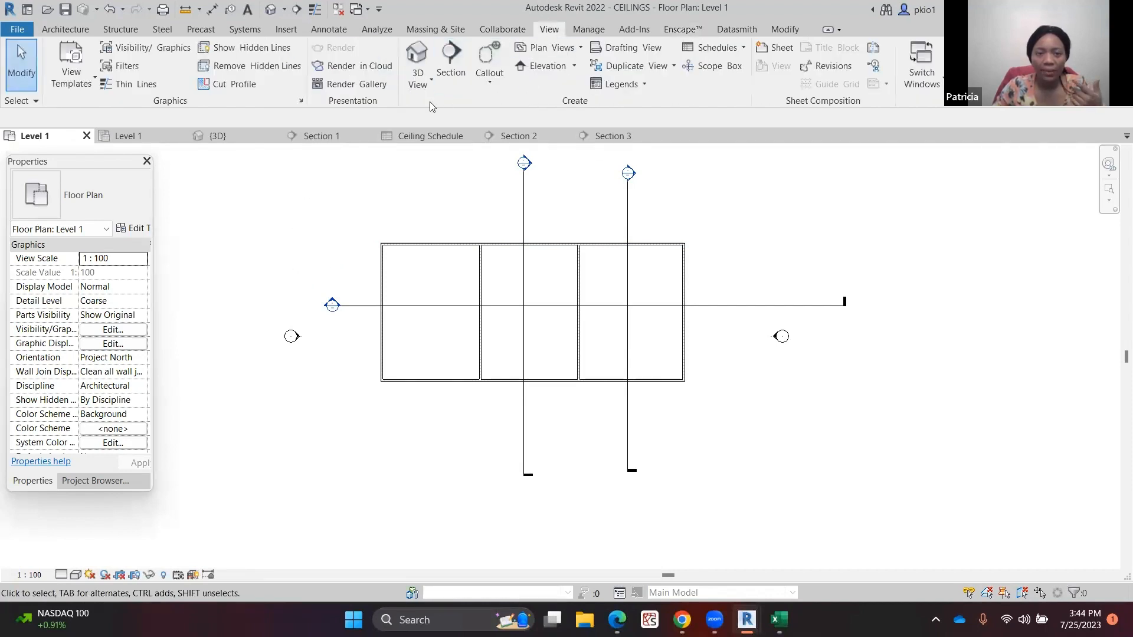
click(430, 83)
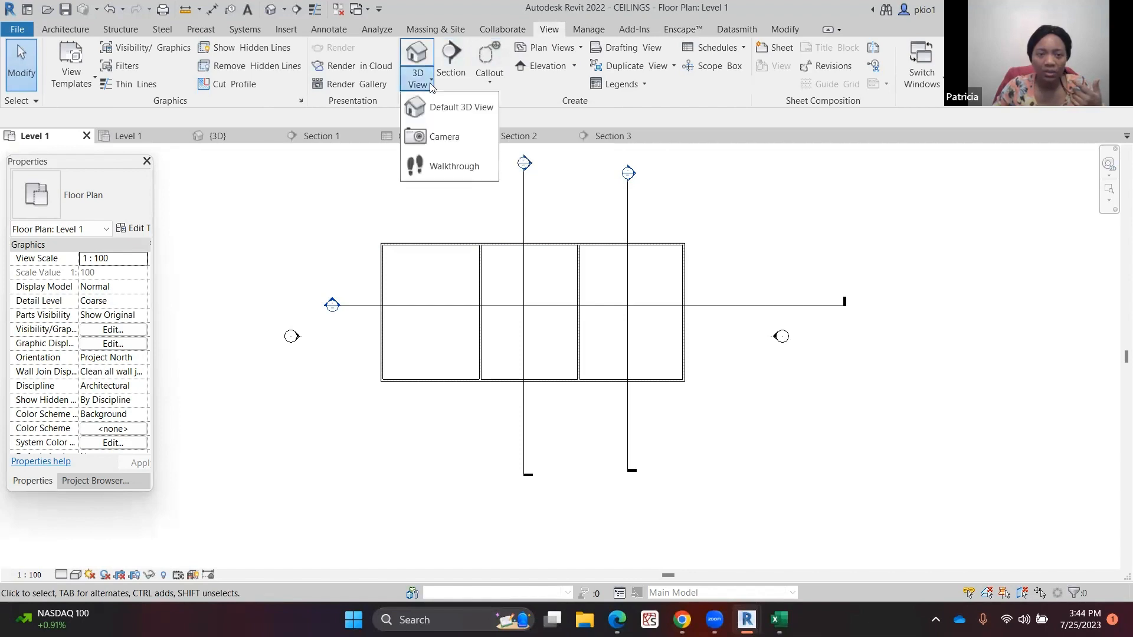
click(445, 138)
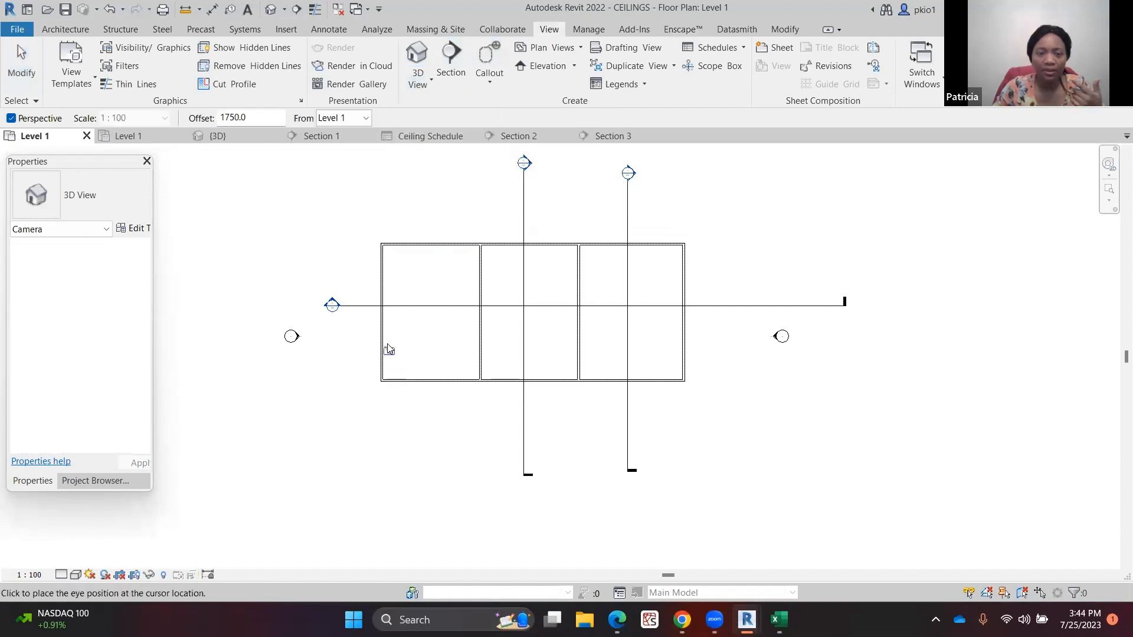
click(297, 511)
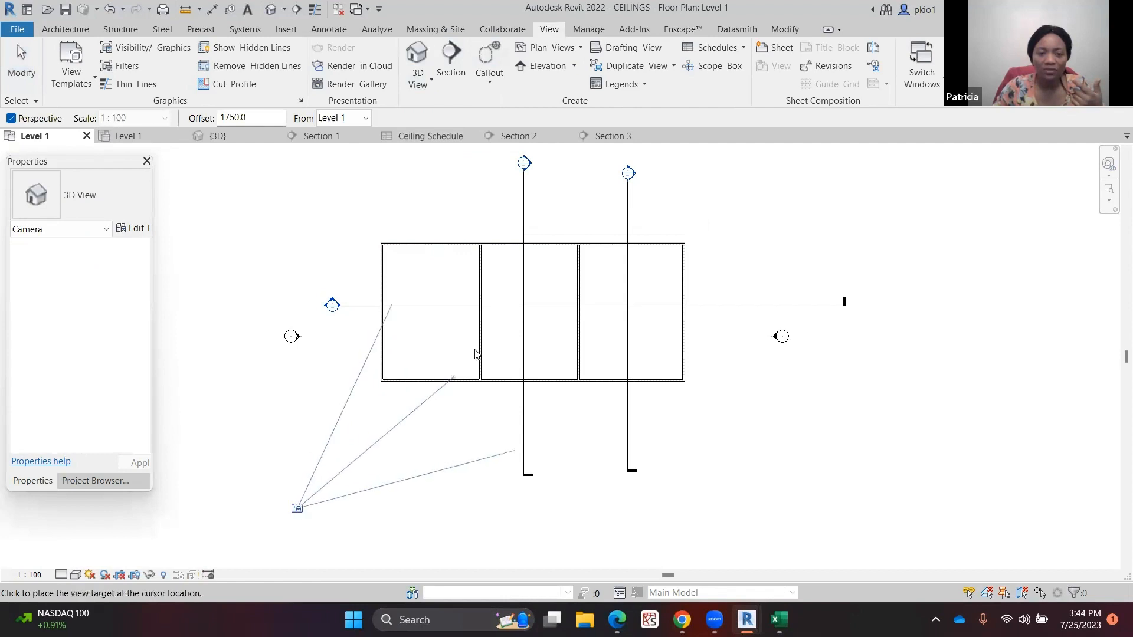
click(504, 282)
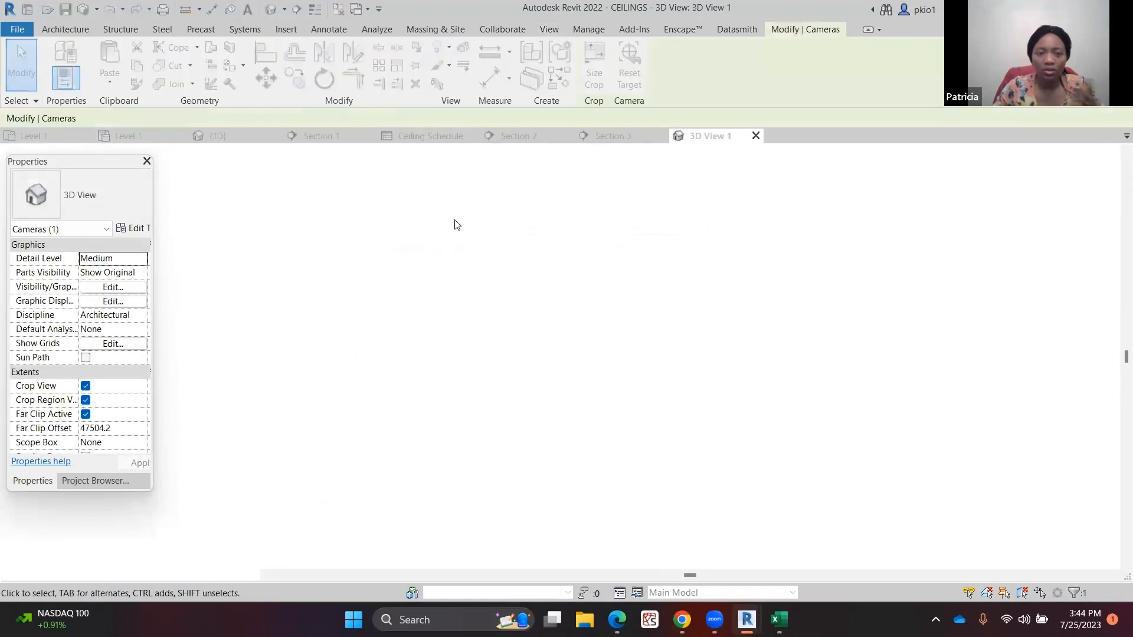
Enlarge the new camera view's crop region upward, to the right and to the left around the building
scroll(506, 277, down, 4)
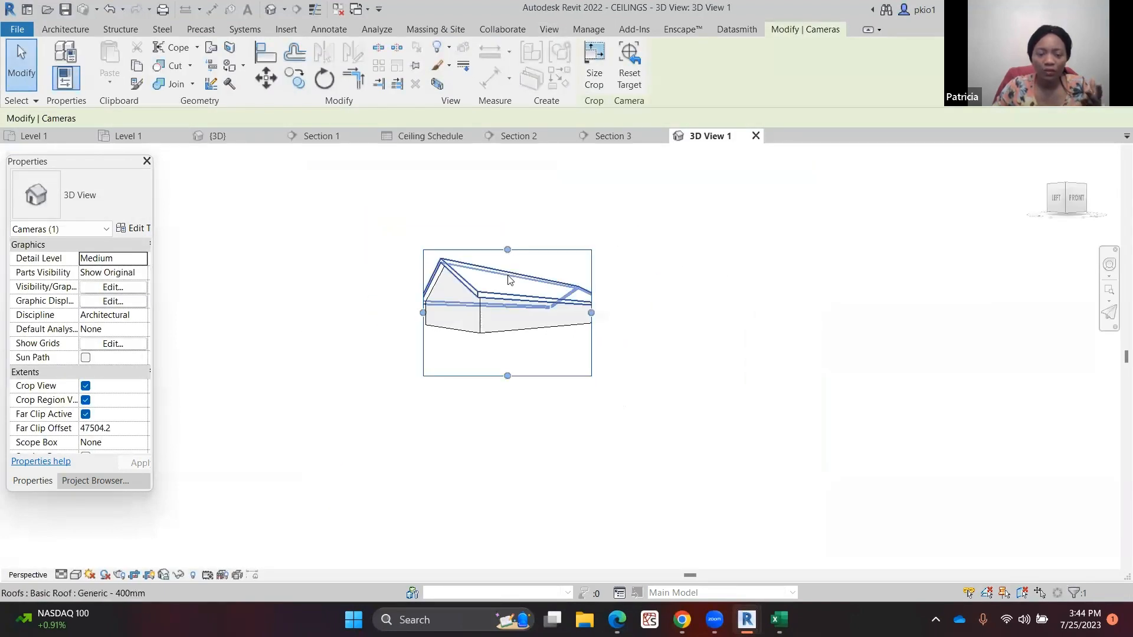
scroll(505, 274, up, 4)
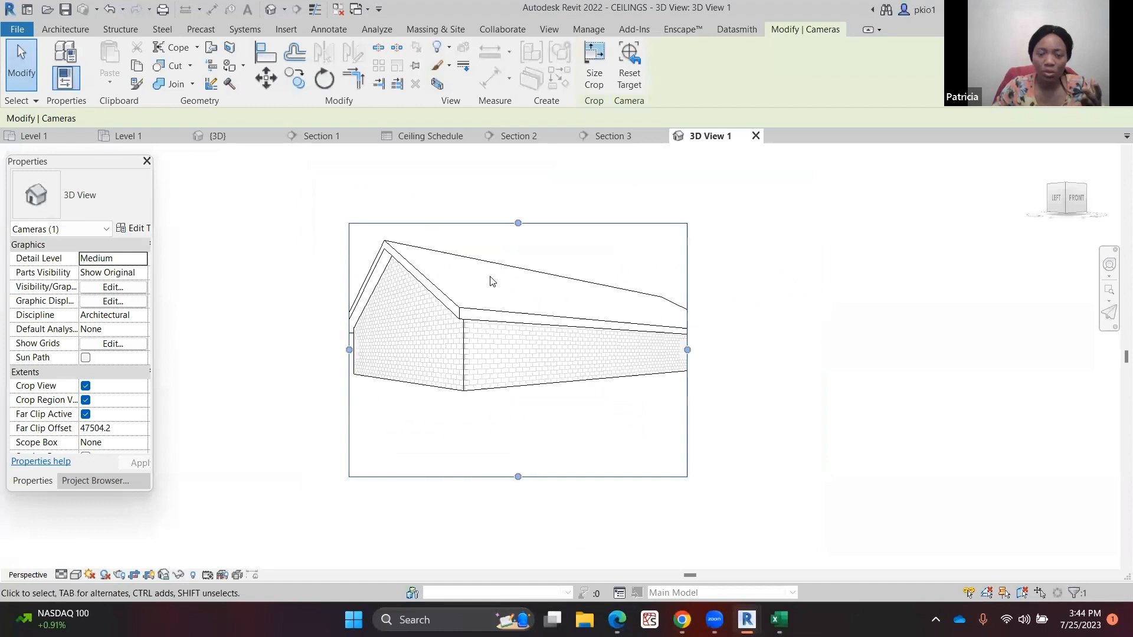
scroll(492, 282, down, 2)
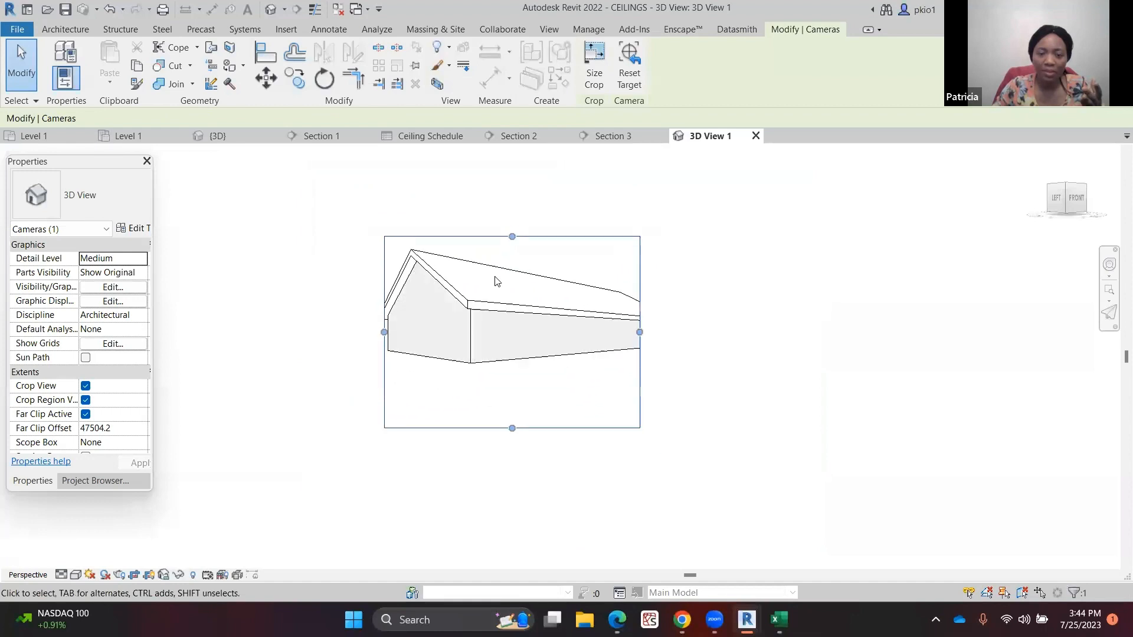
drag(512, 236, 512, 175)
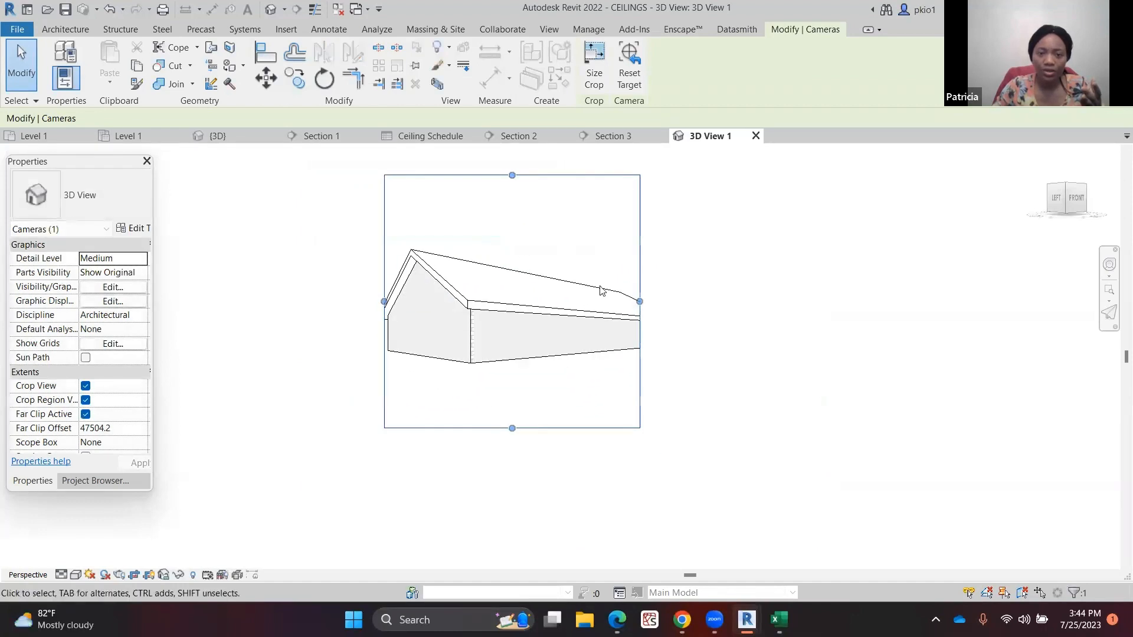
drag(639, 300, 859, 301)
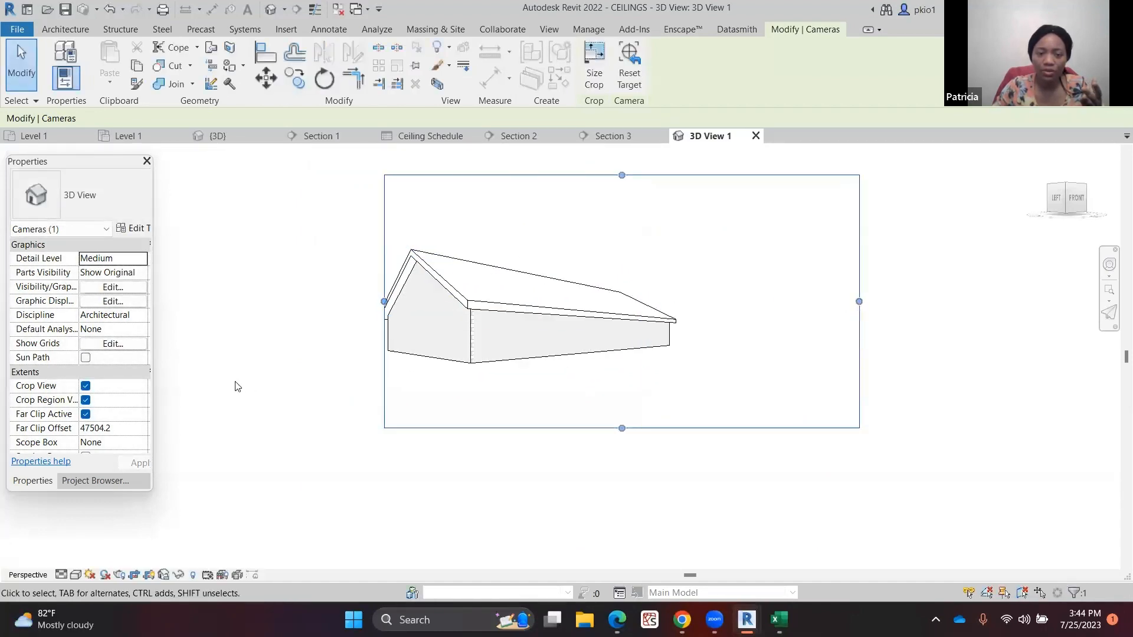
drag(384, 302, 297, 302)
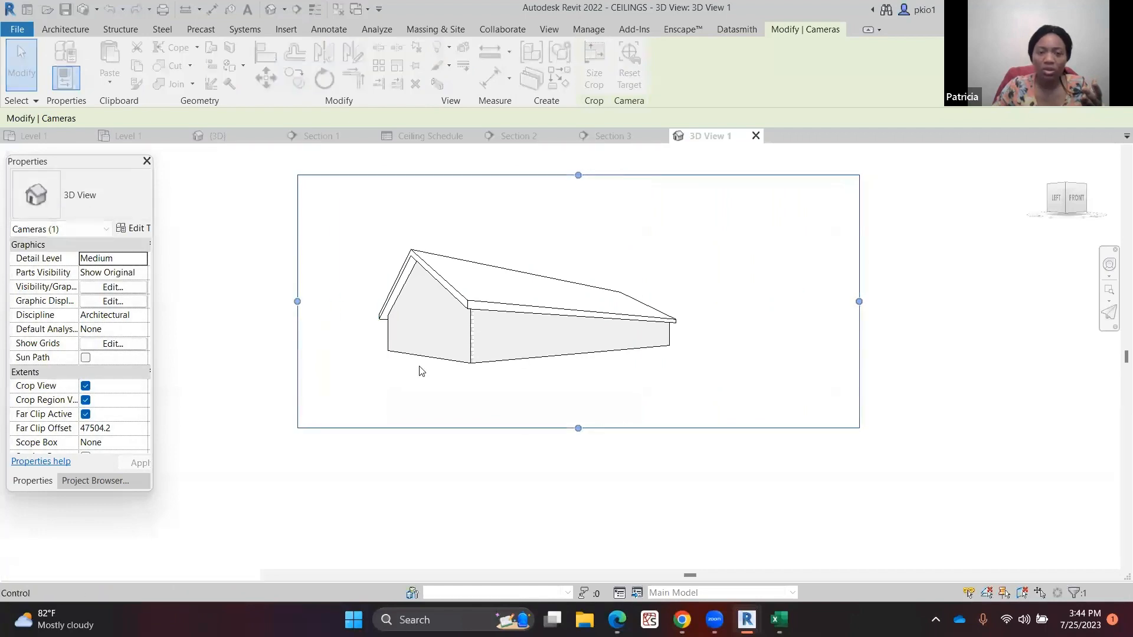
click(483, 445)
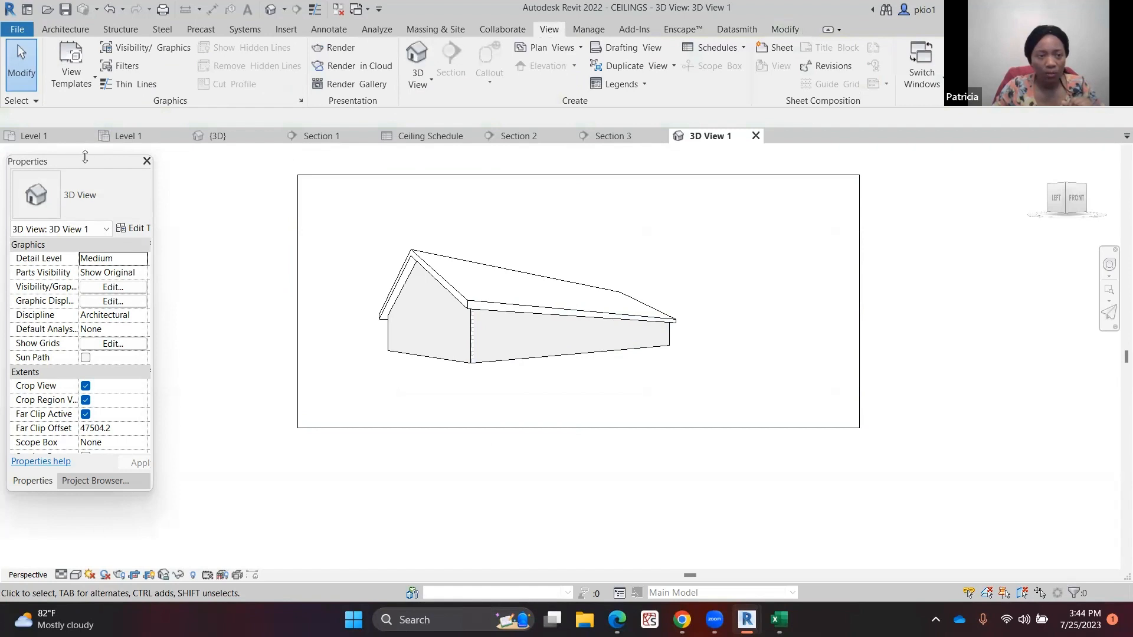
Back on the Level 1 plan, place a second camera from the upper-right corner aimed at the building's centre
click(59, 136)
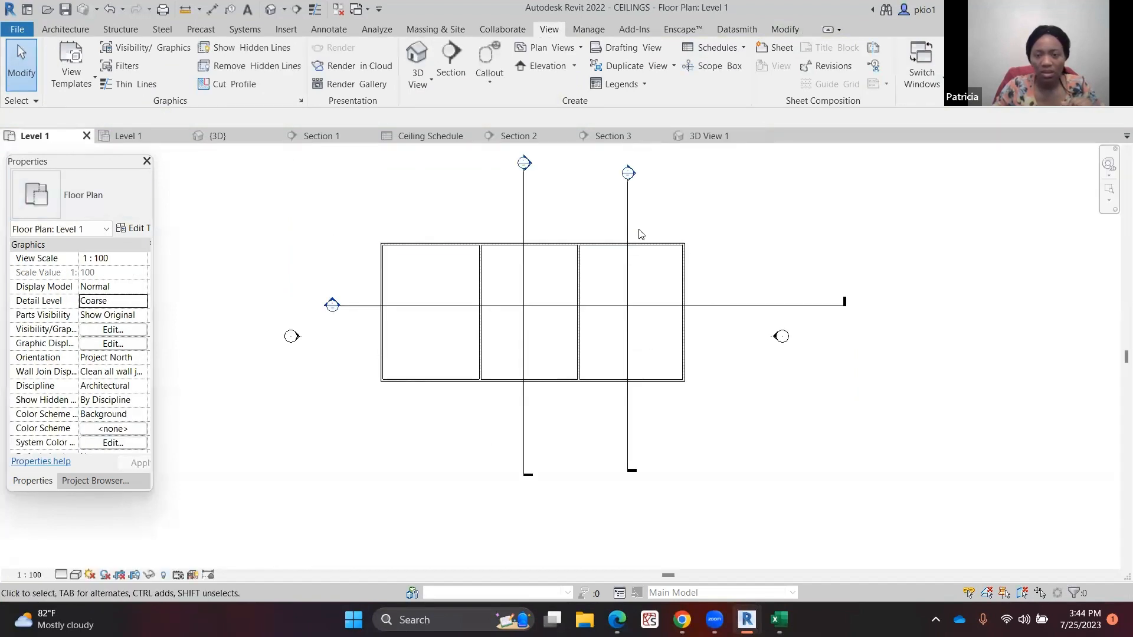
click(418, 89)
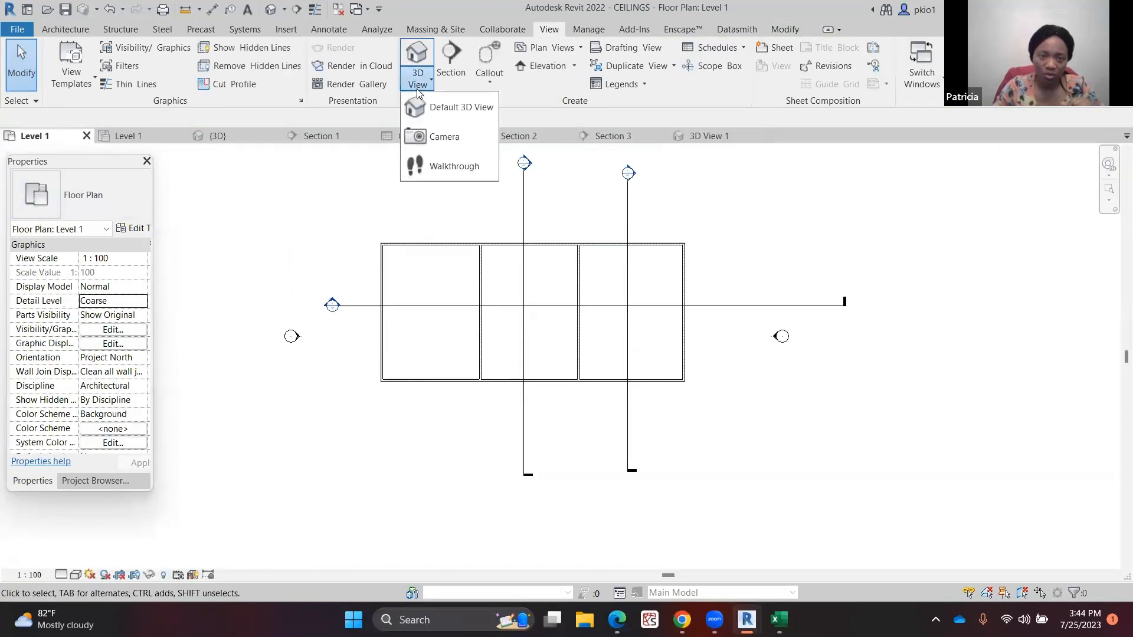
click(438, 134)
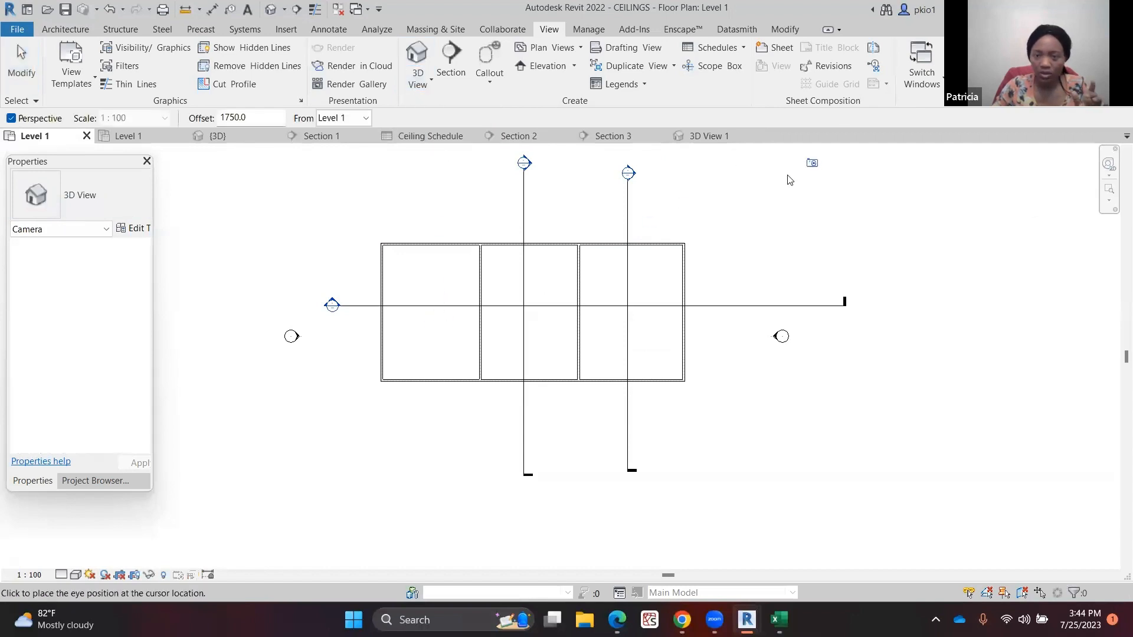
click(785, 152)
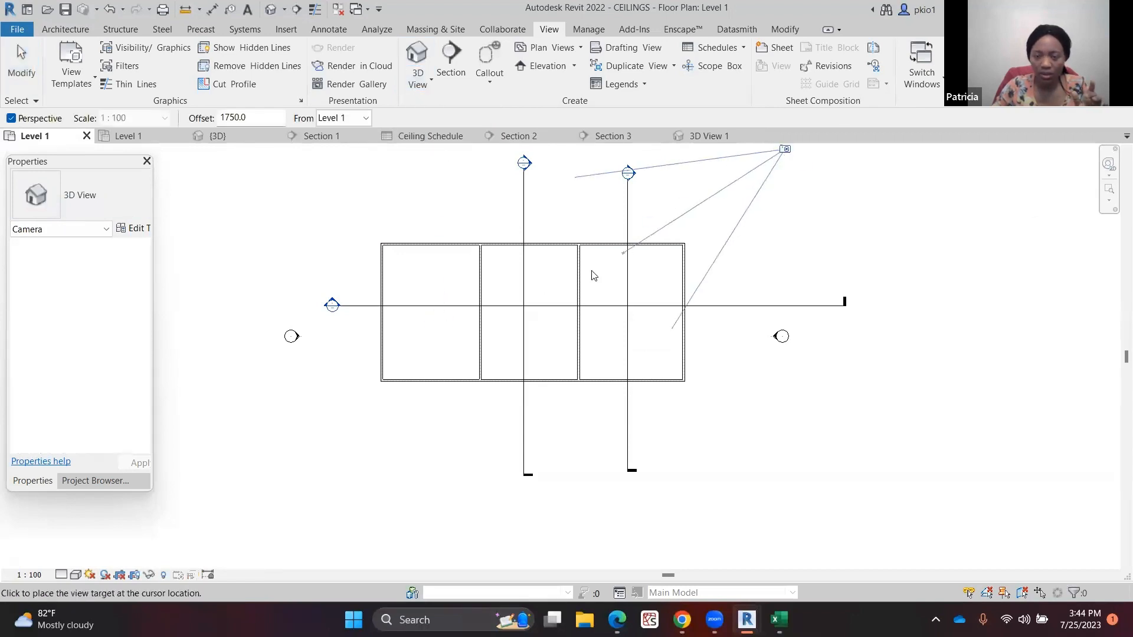
click(526, 350)
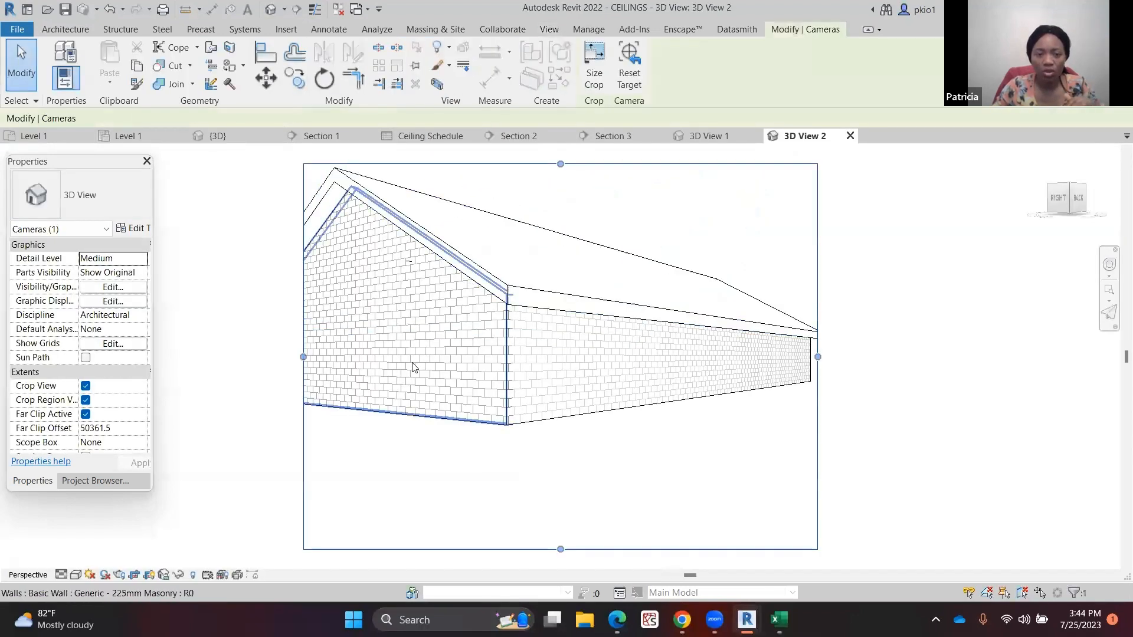
Resize 3D View 2's crop region on the left, top and right to frame the building
drag(384, 354, 278, 354)
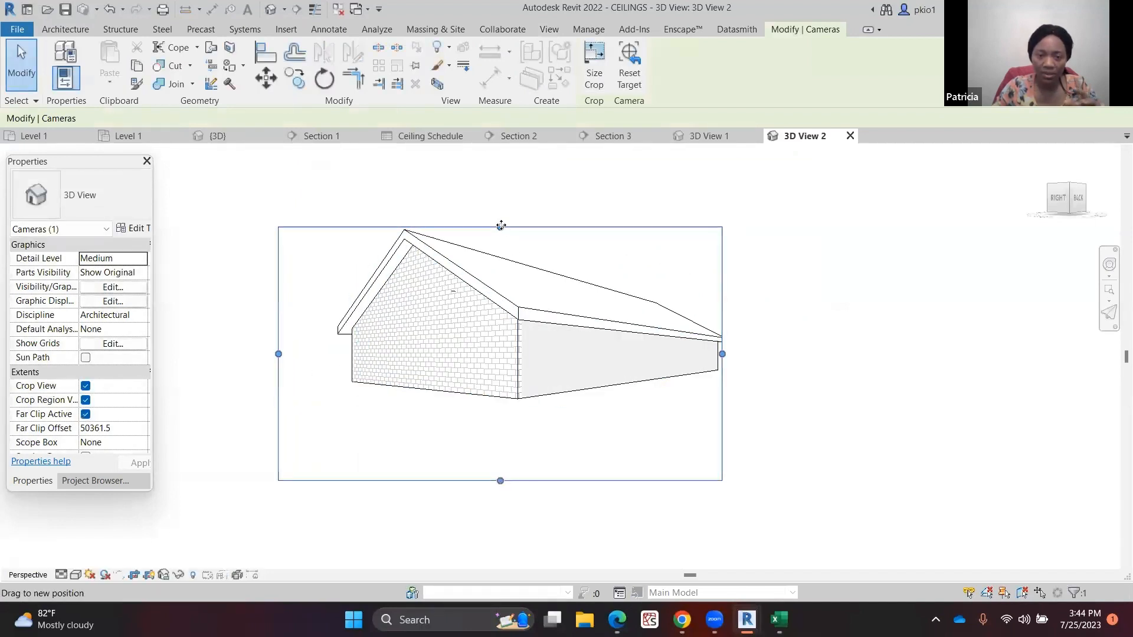
drag(500, 227, 501, 174)
drag(722, 327, 777, 327)
click(967, 323)
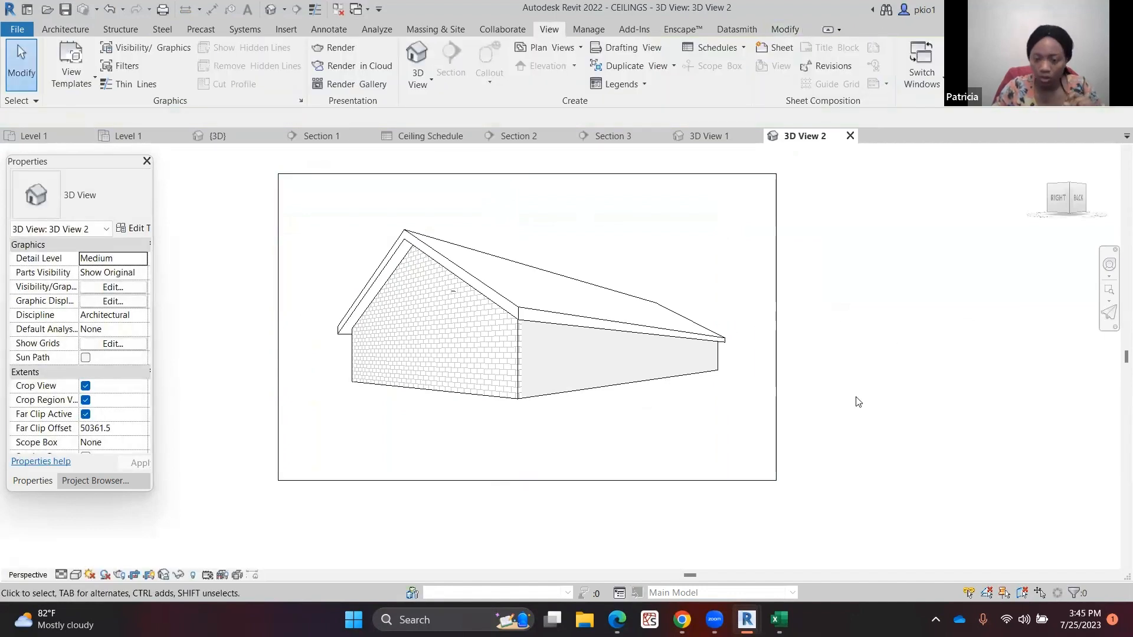
Switch to Enscape and view 3D View 1 and 3D View 2 from the View Management list
mouse_move(747, 619)
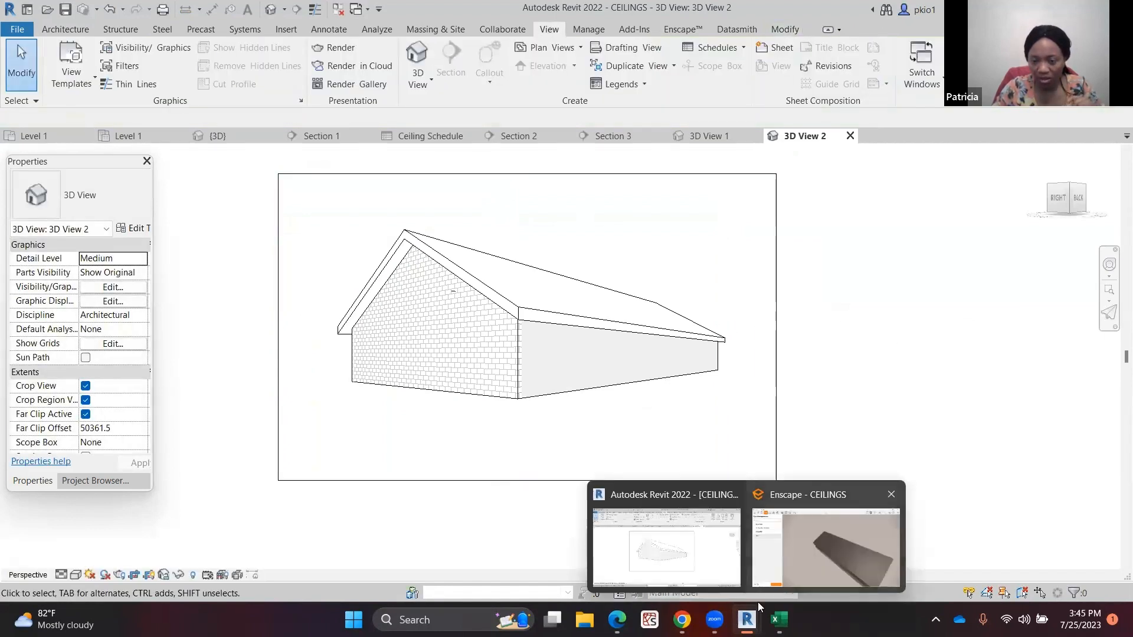
click(825, 531)
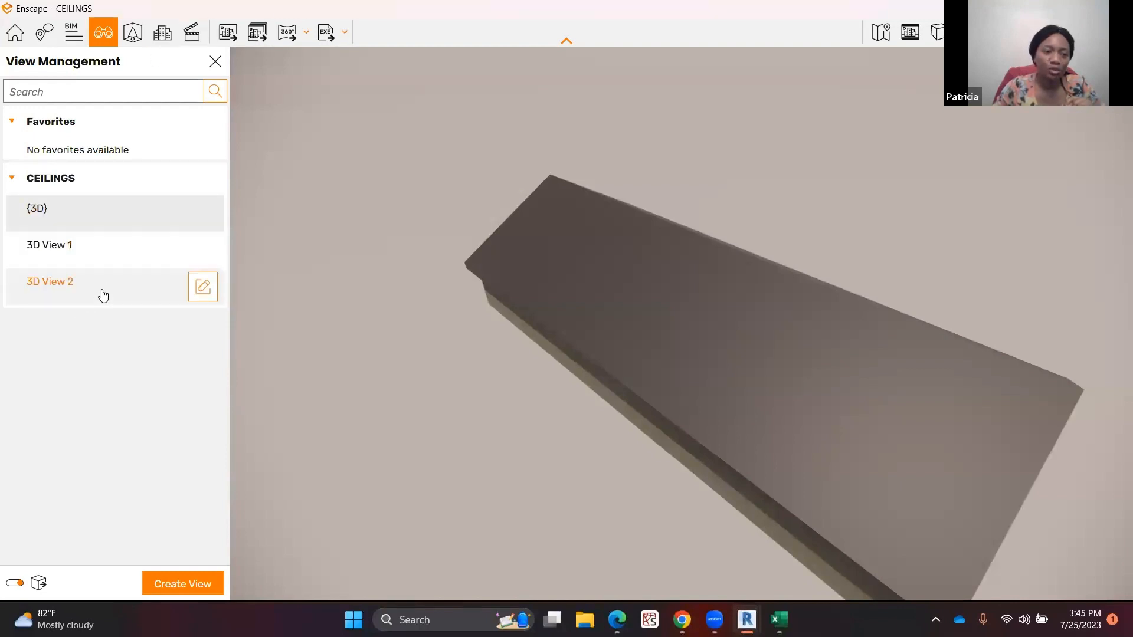
click(97, 255)
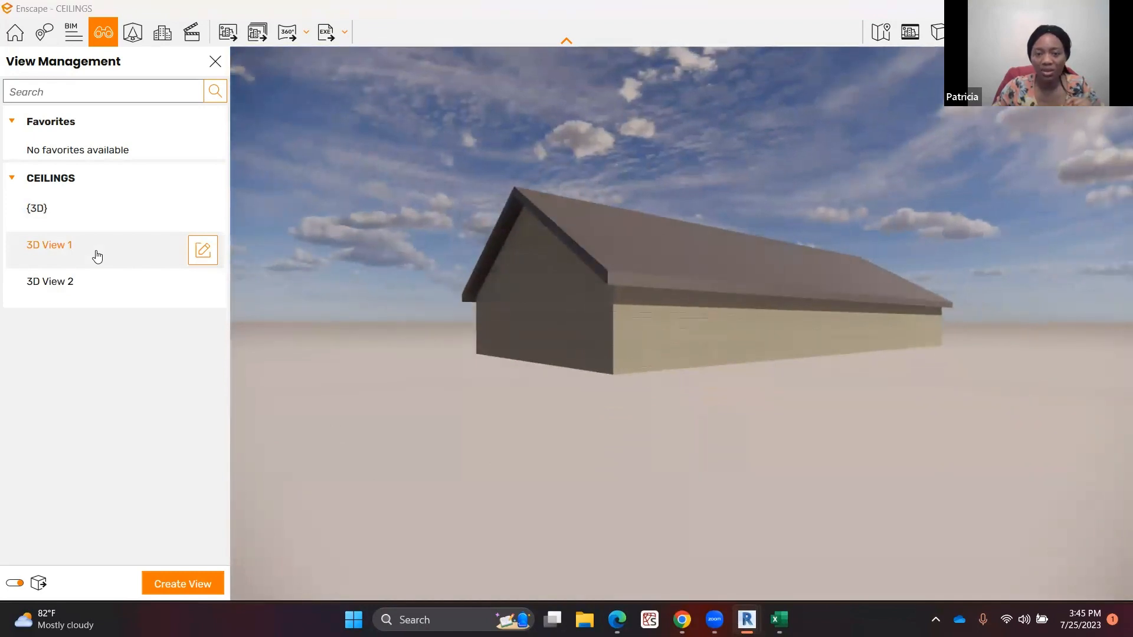
click(89, 287)
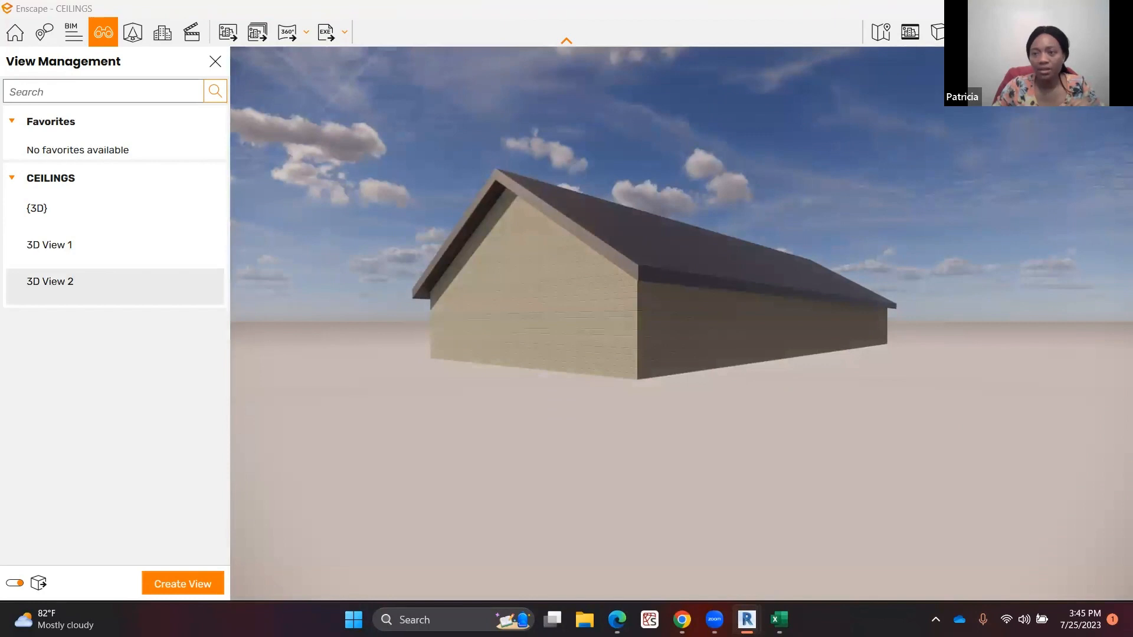
Return to Revit, open the Enscape Asset Library, and browse its Animals, Construction, Furniture, Lighting and People categories
click(1048, 8)
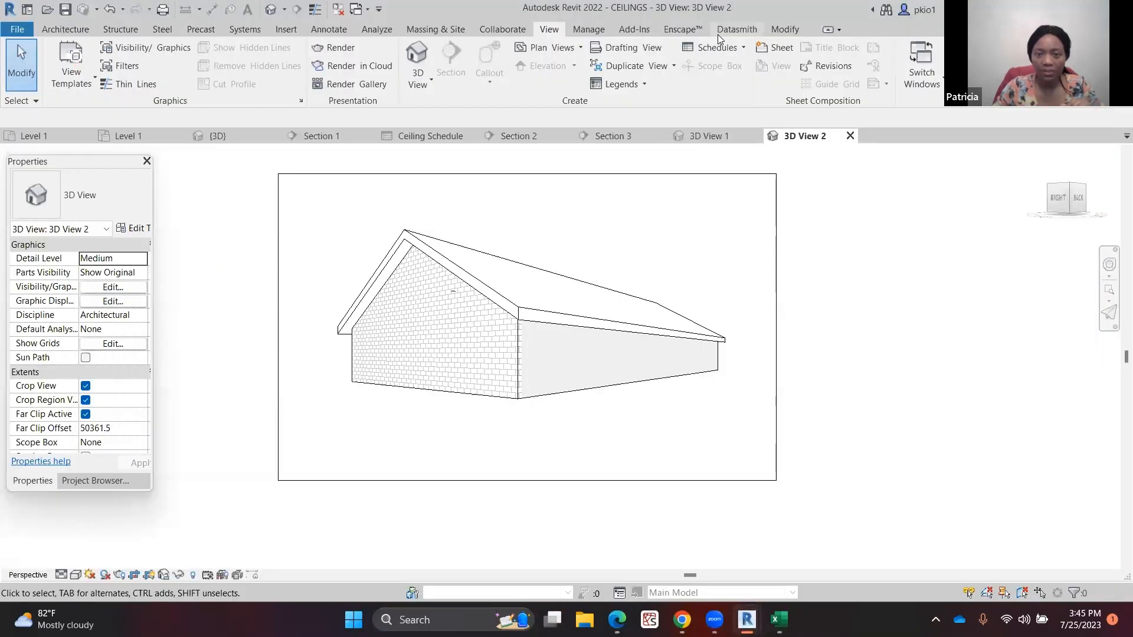
click(681, 34)
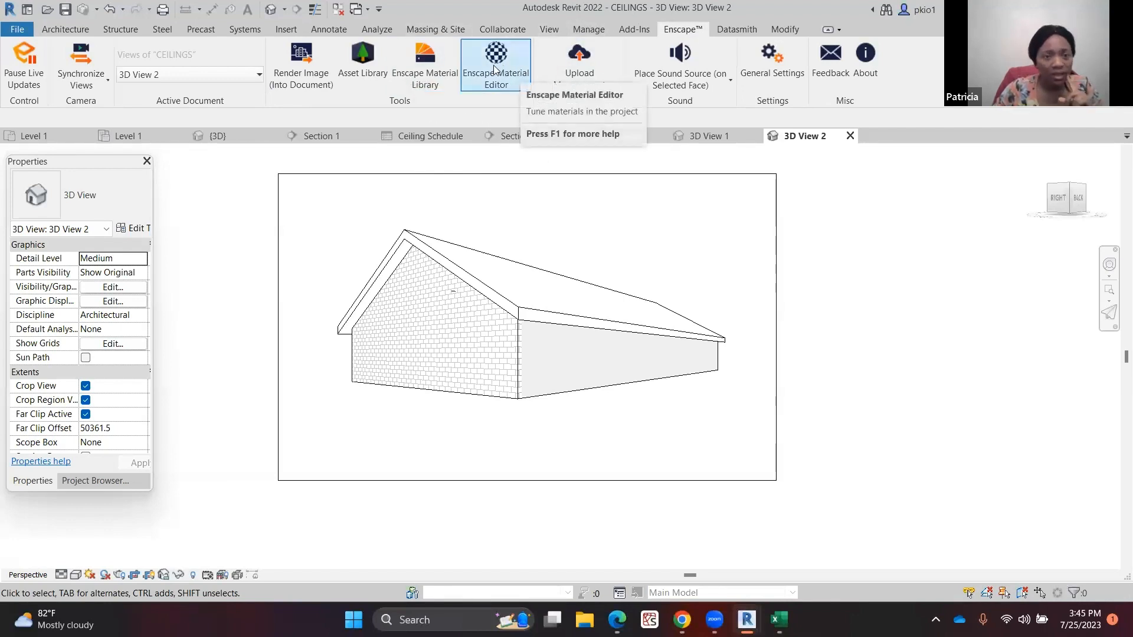
click(371, 64)
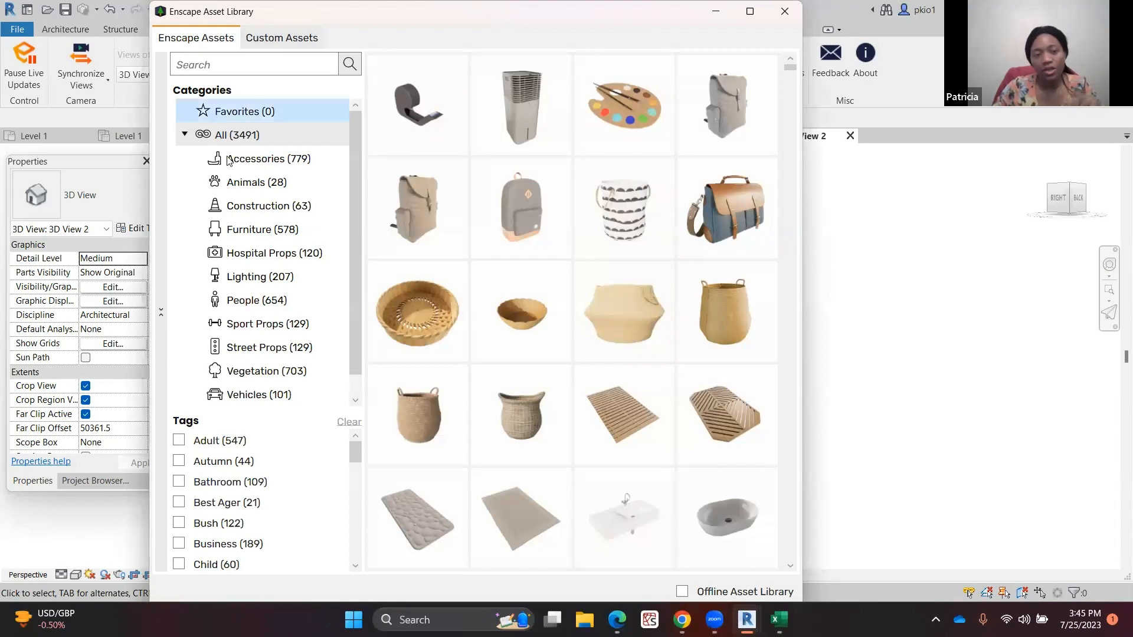
click(246, 185)
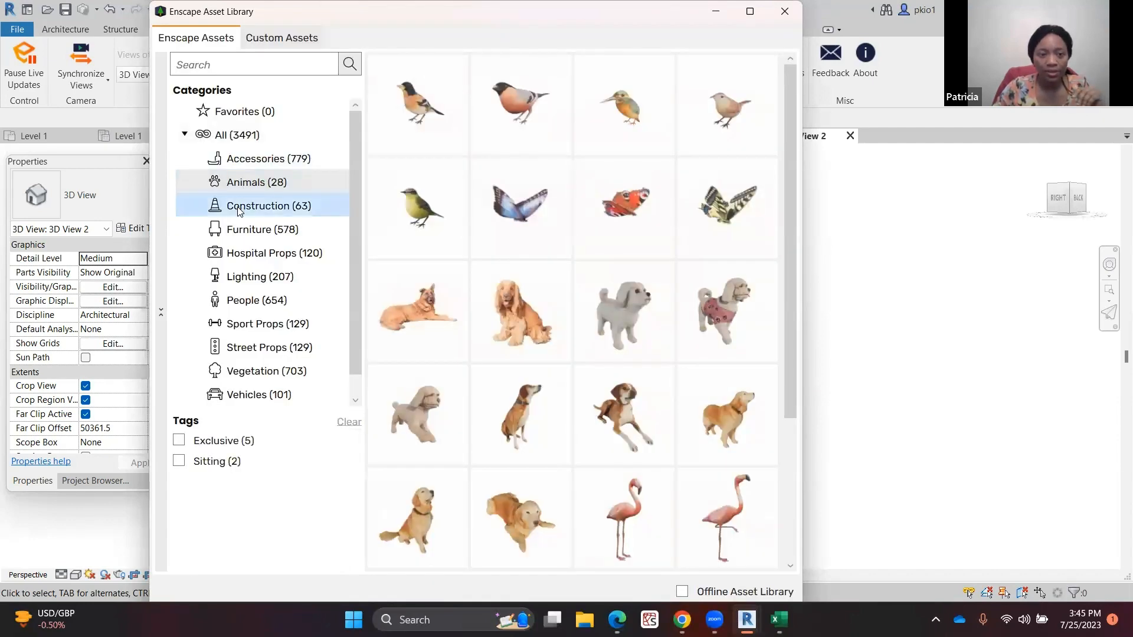
click(239, 210)
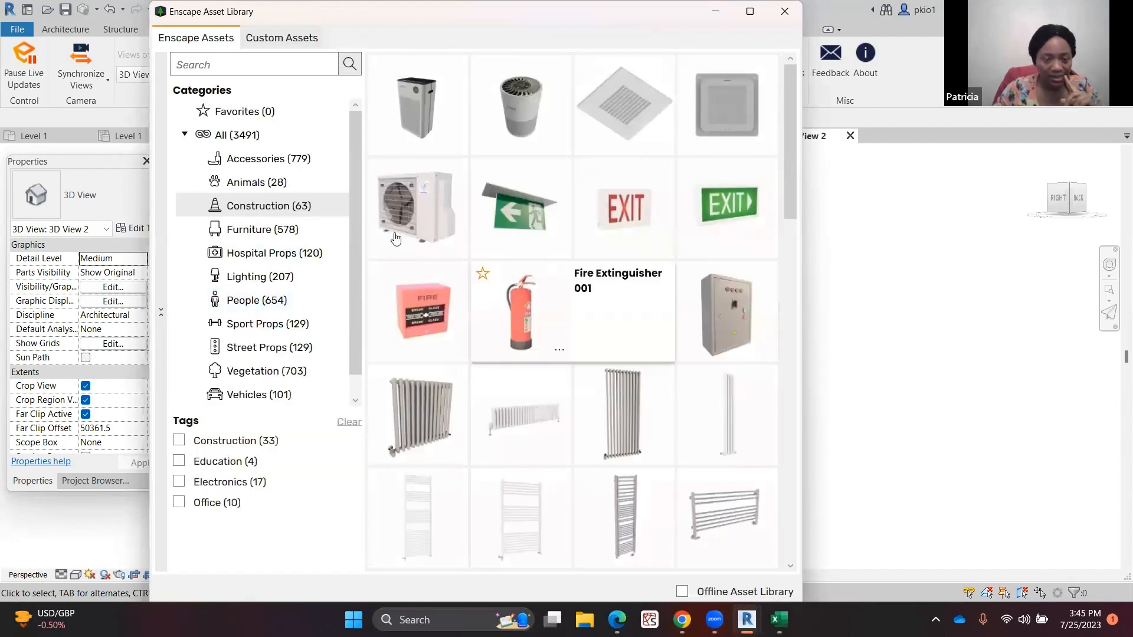
click(271, 228)
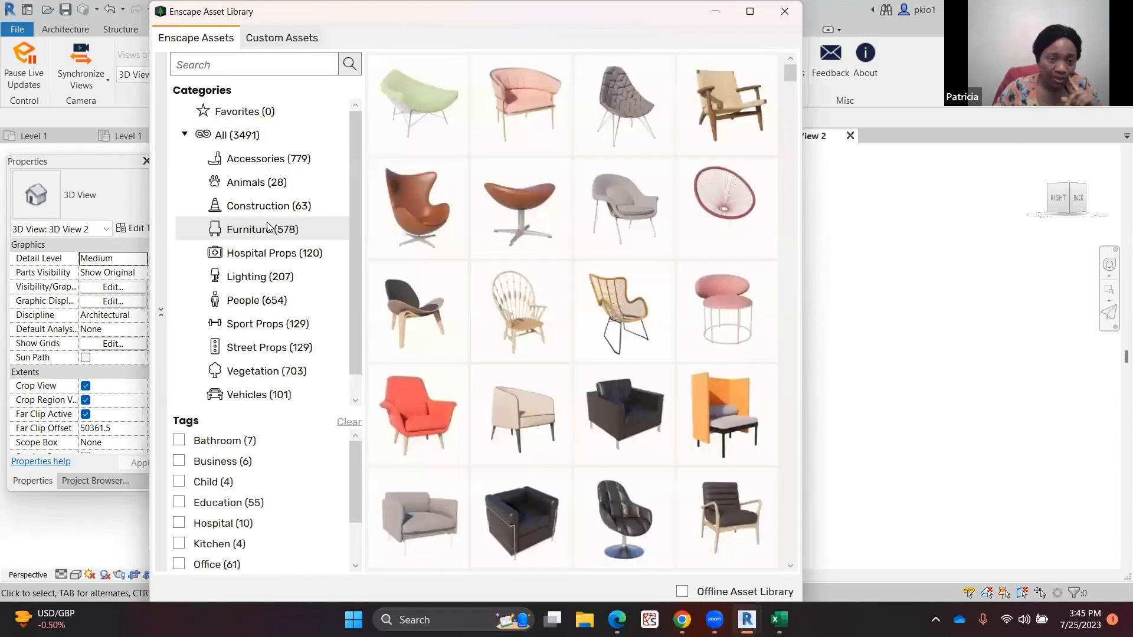
click(262, 275)
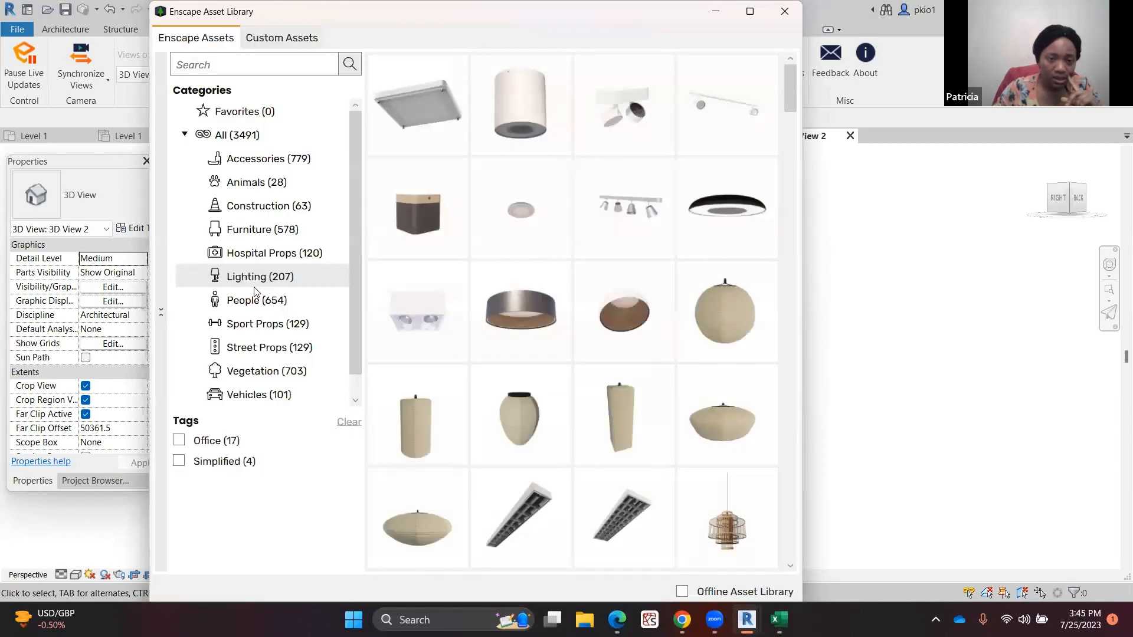
click(254, 300)
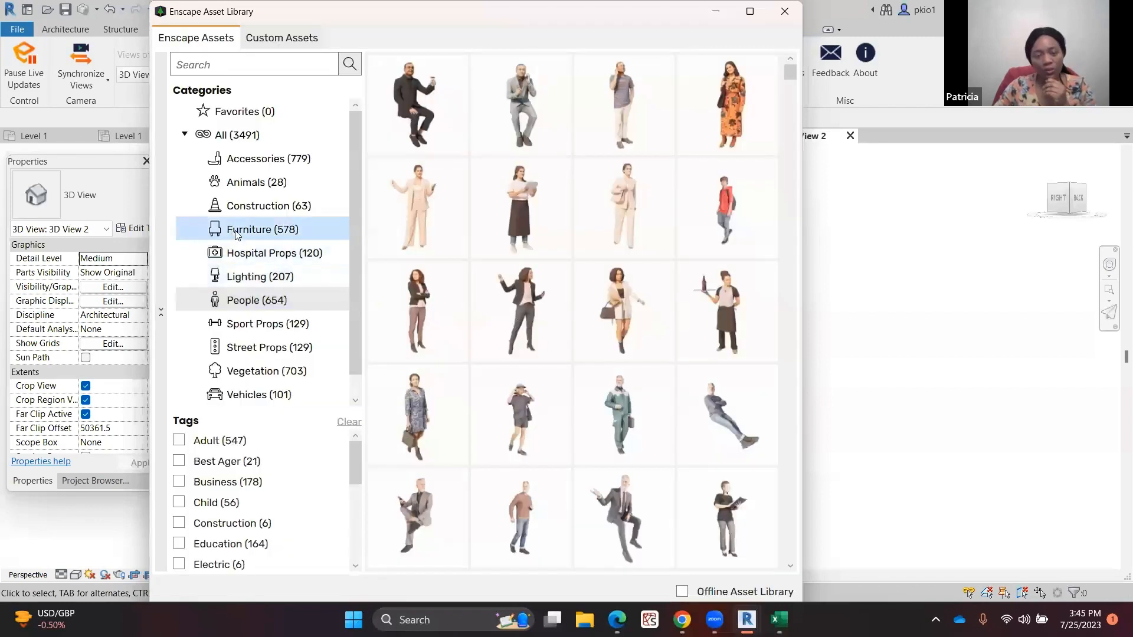
On the Level 1 plan, place two Aimee 002 standing people from the Enscape Asset Library below the building's front wall
click(503, 313)
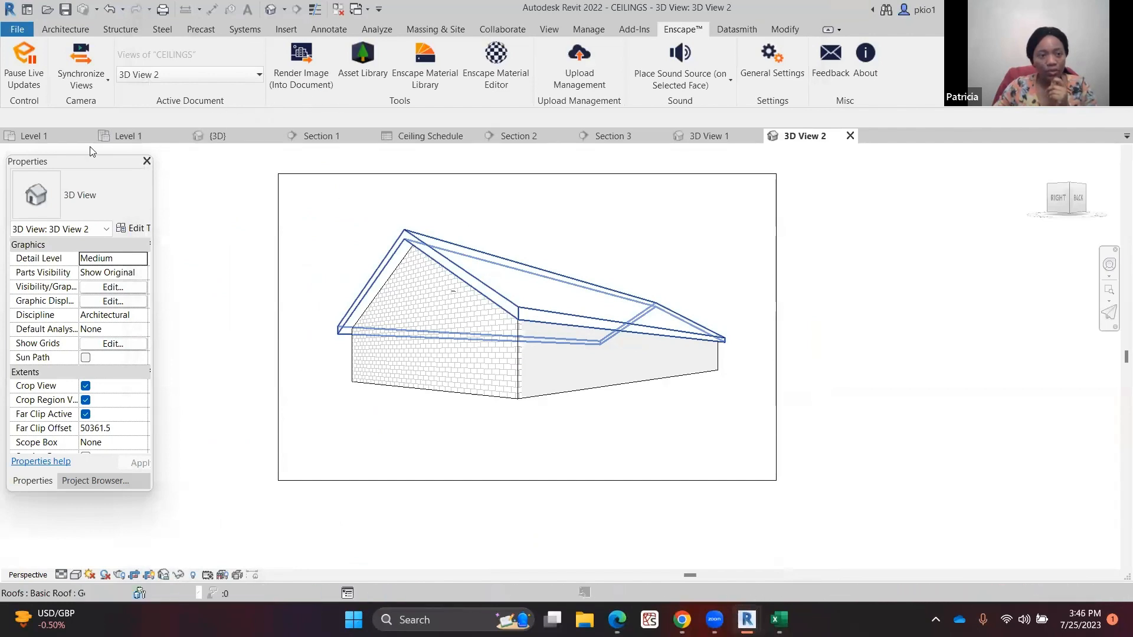
click(44, 137)
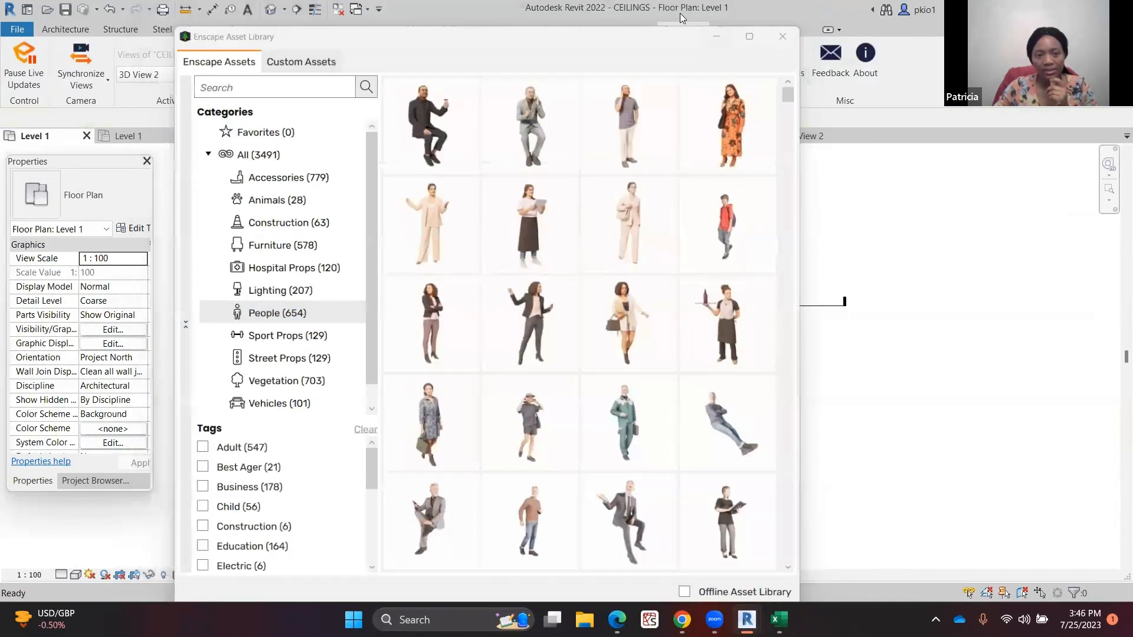
click(719, 11)
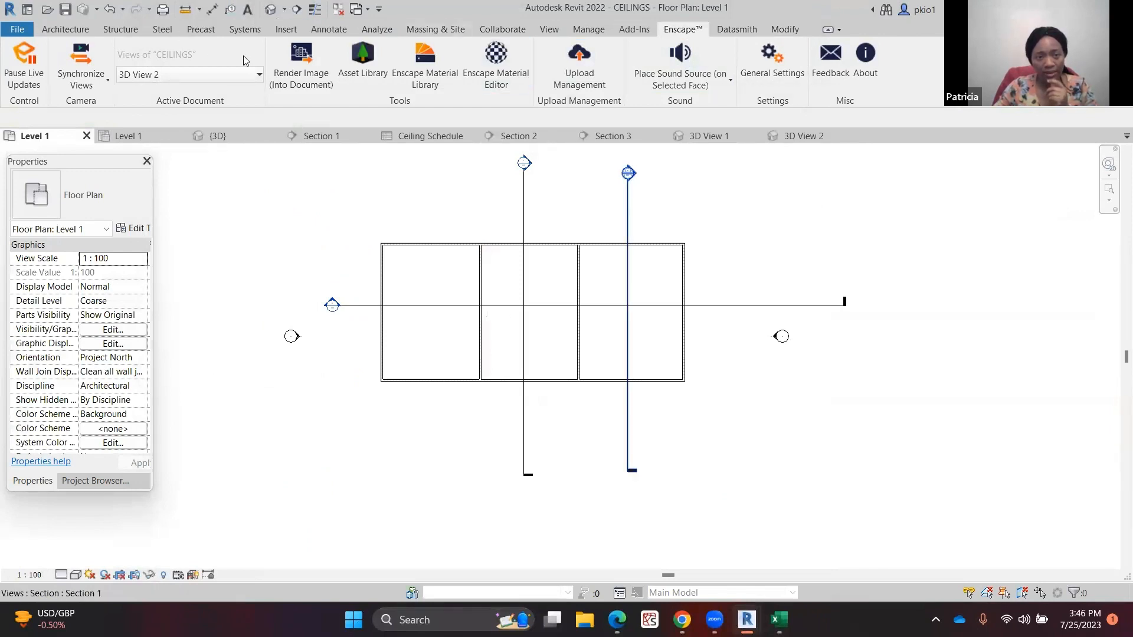
click(362, 59)
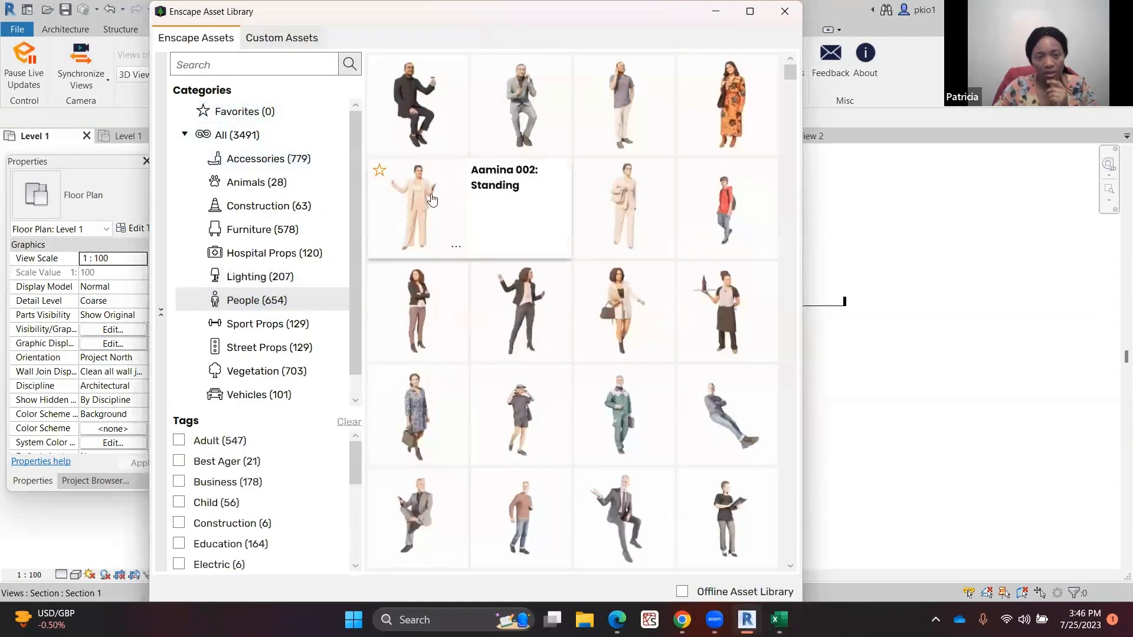
click(512, 298)
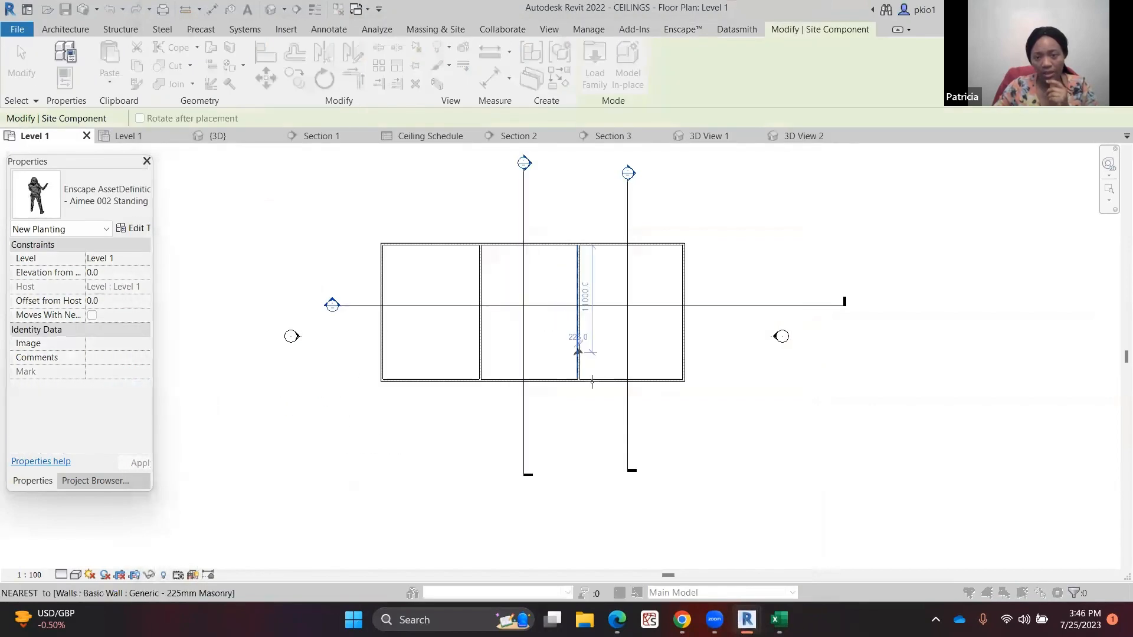
scroll(592, 384, up, 5)
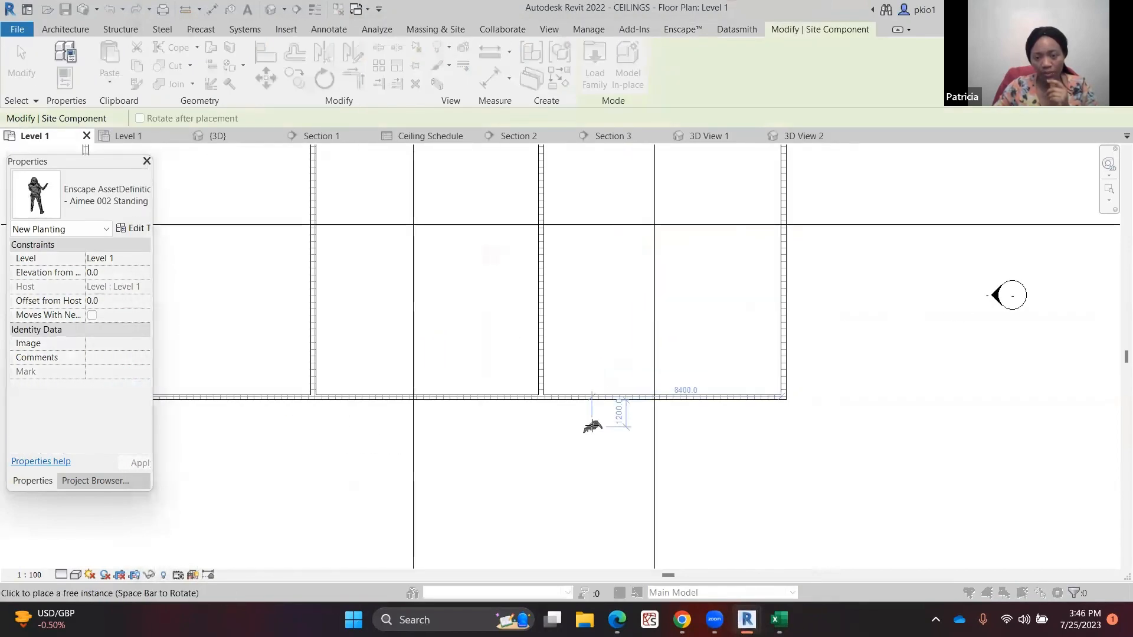
scroll(678, 299, down, 3)
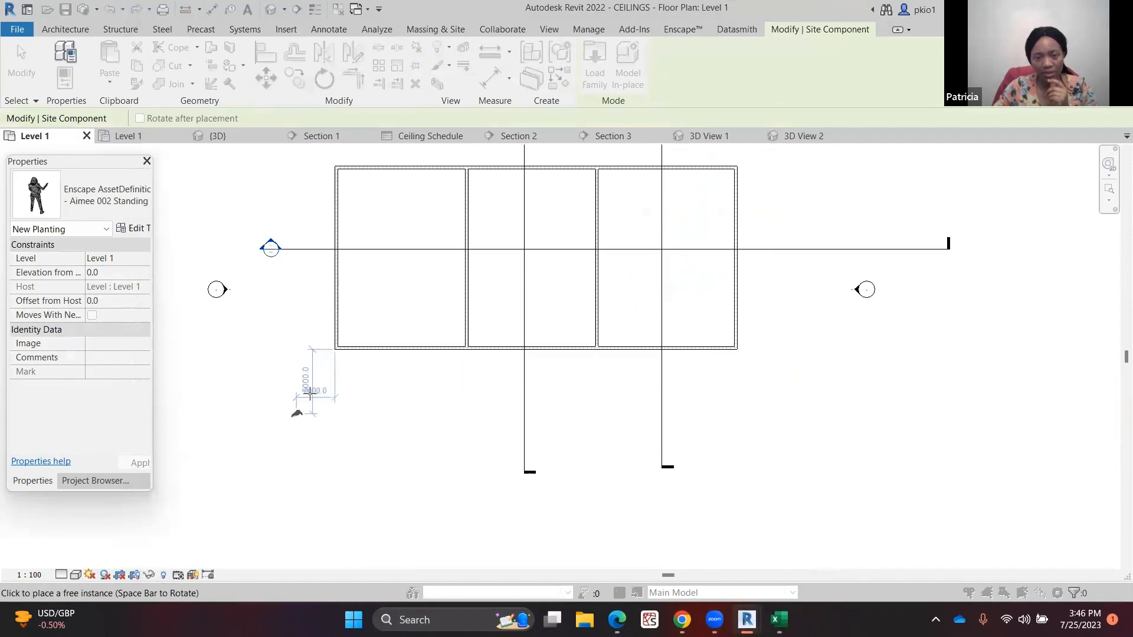
click(349, 387)
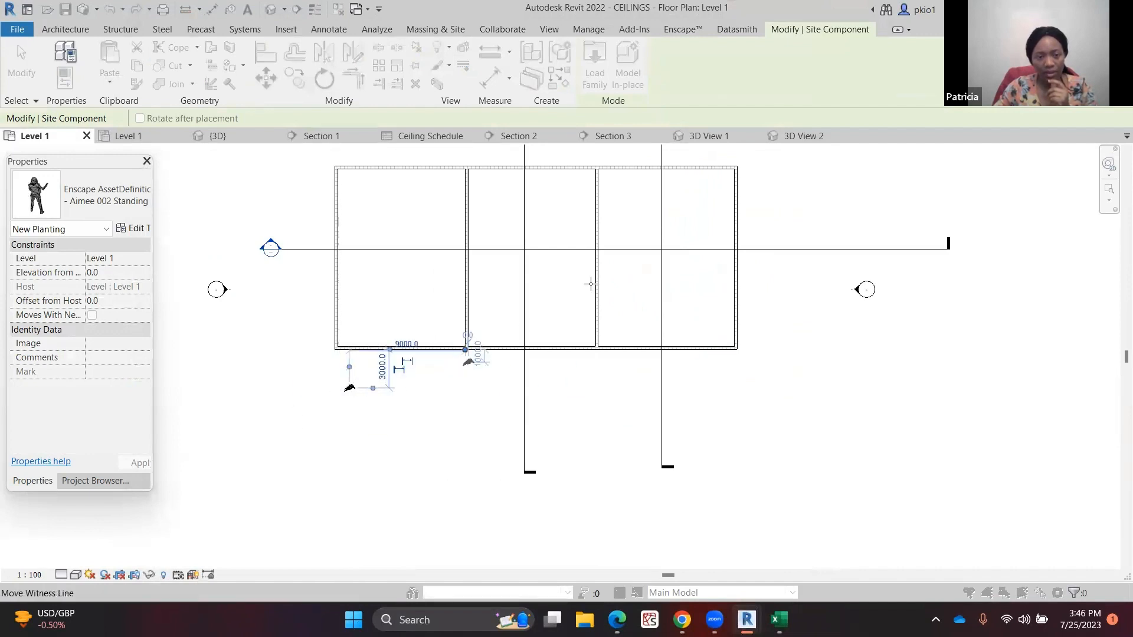
click(426, 401)
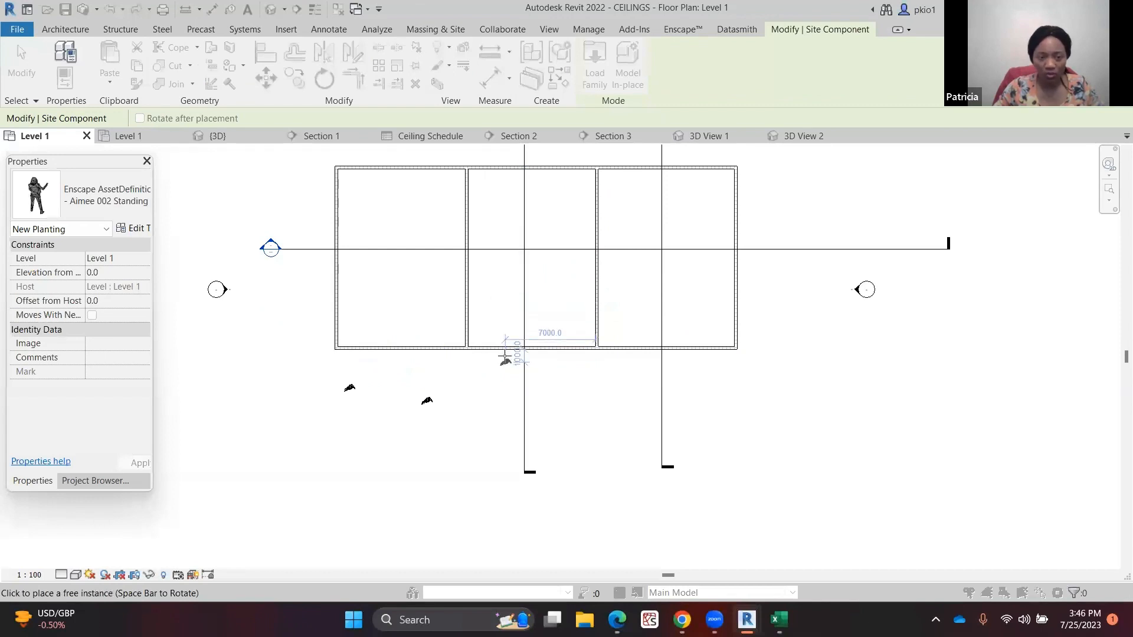
key(Escape)
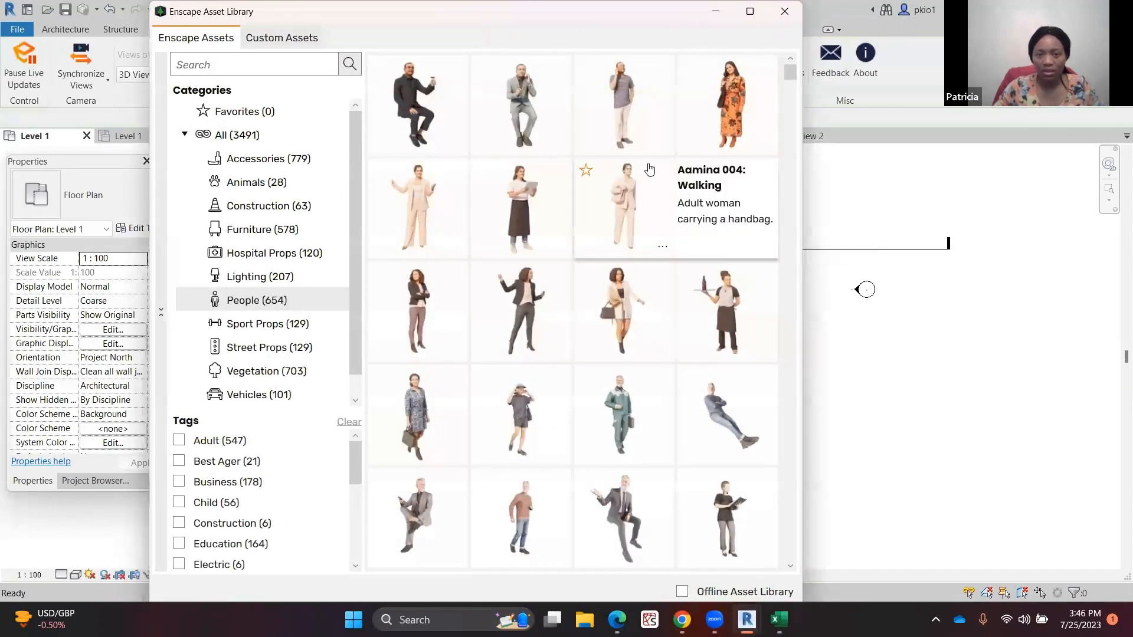
Place Aadesh 003 standing people from the Asset Library near the building's upper-right corner
click(604, 90)
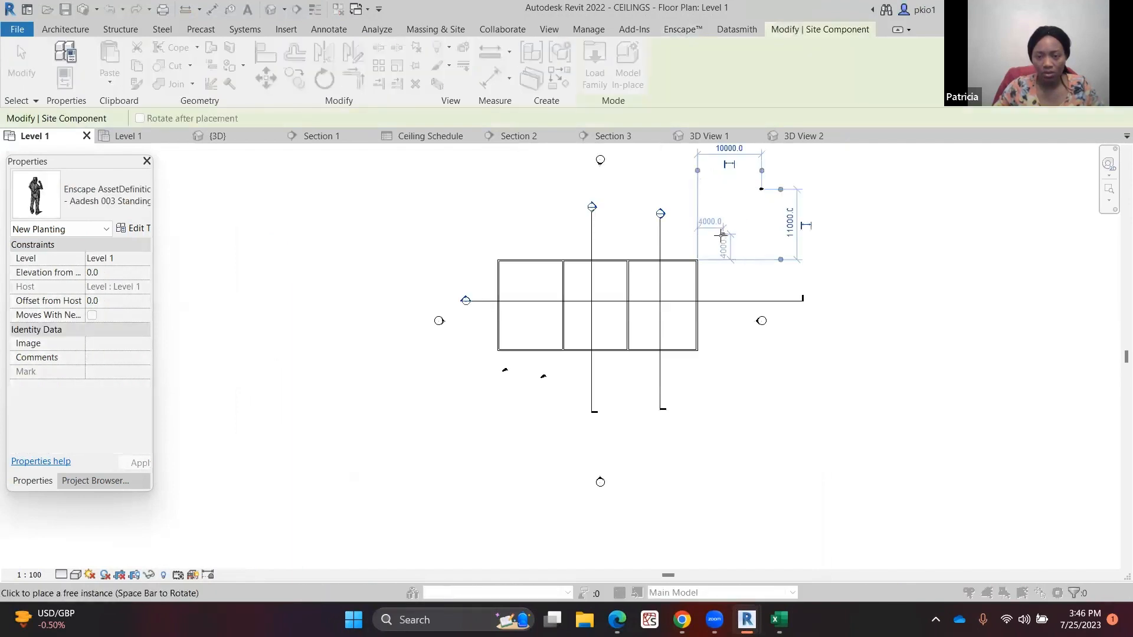
click(689, 234)
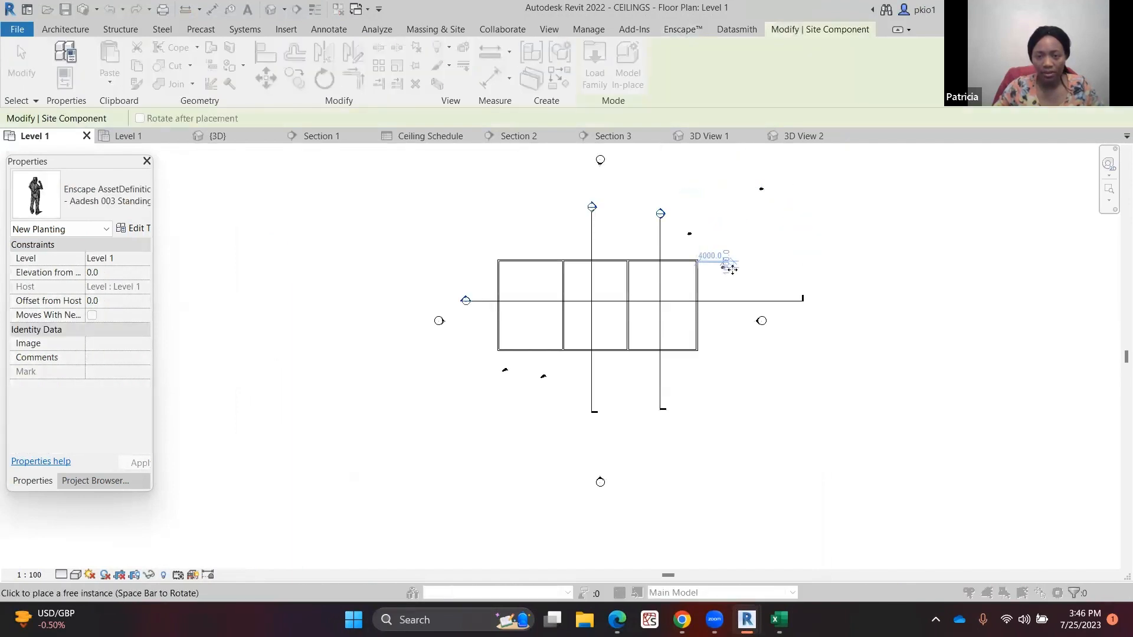
key(Escape)
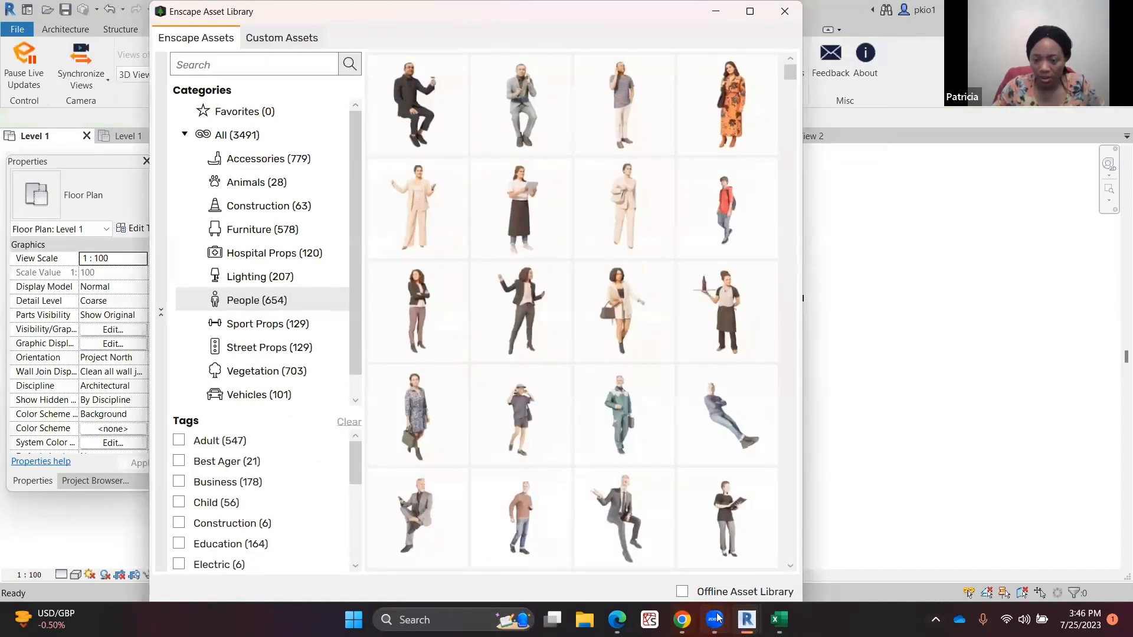
Check the placed people in Enscape's 3D View 1, then return to the Asset Library
click(767, 602)
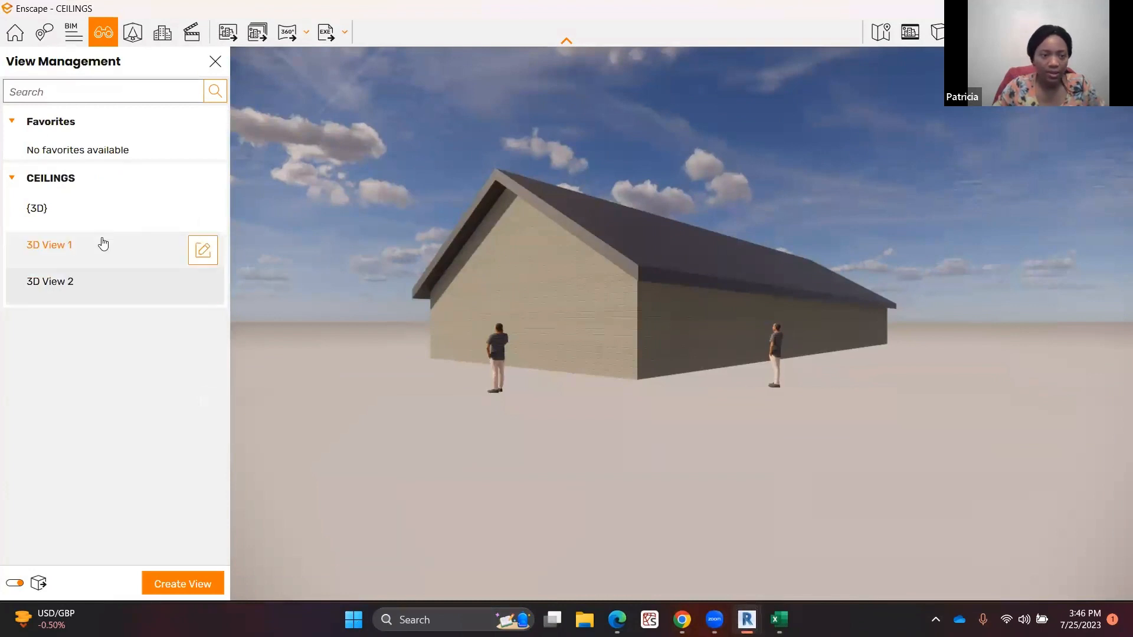
click(84, 245)
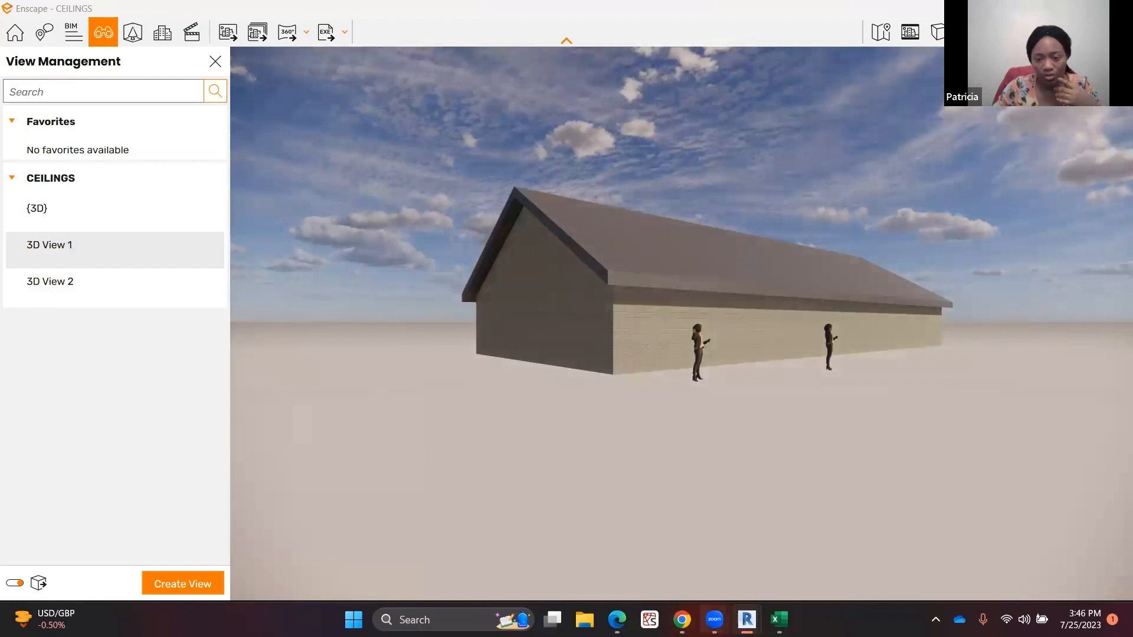
mouse_move(746, 619)
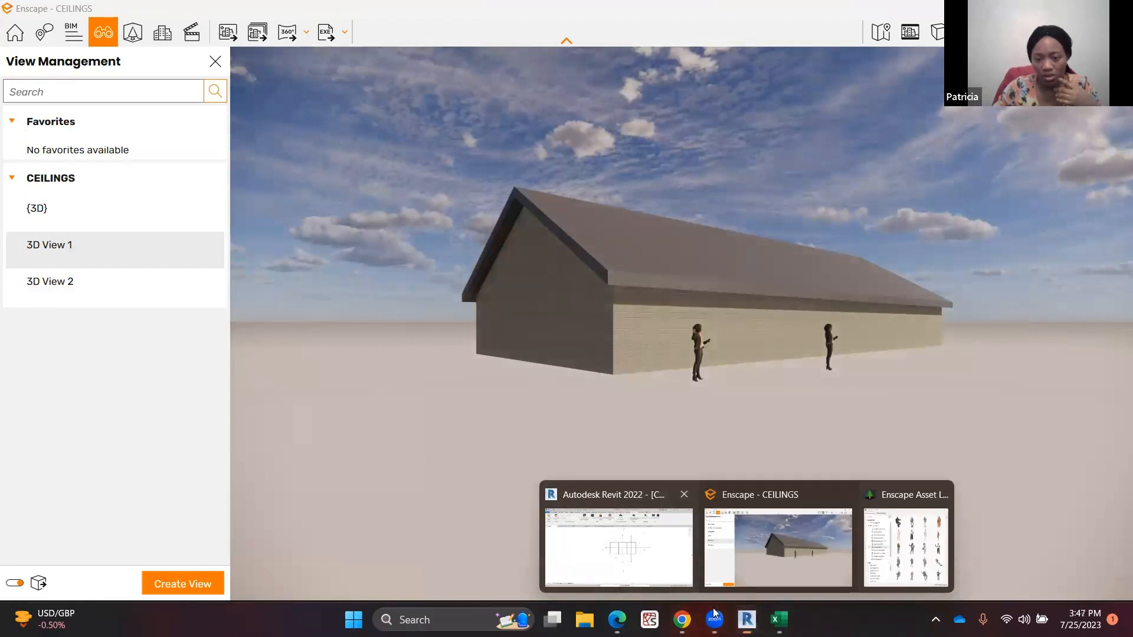
click(906, 546)
Browse the Vegetation category of the Asset Library through its bushes, grasses and trees
mouse_move(455, 185)
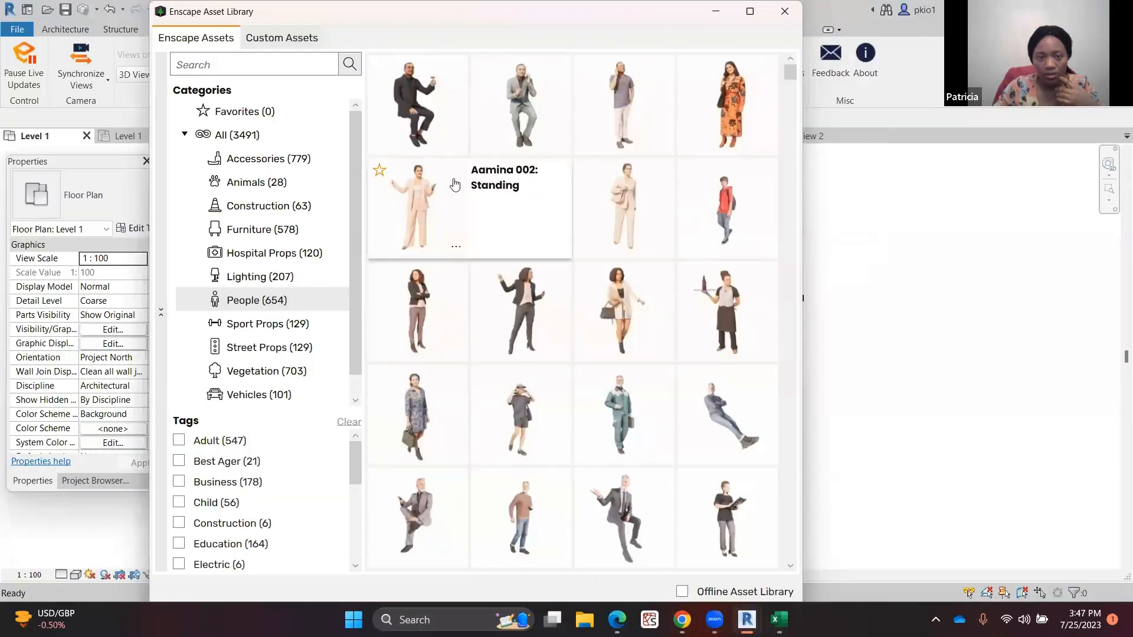
click(252, 377)
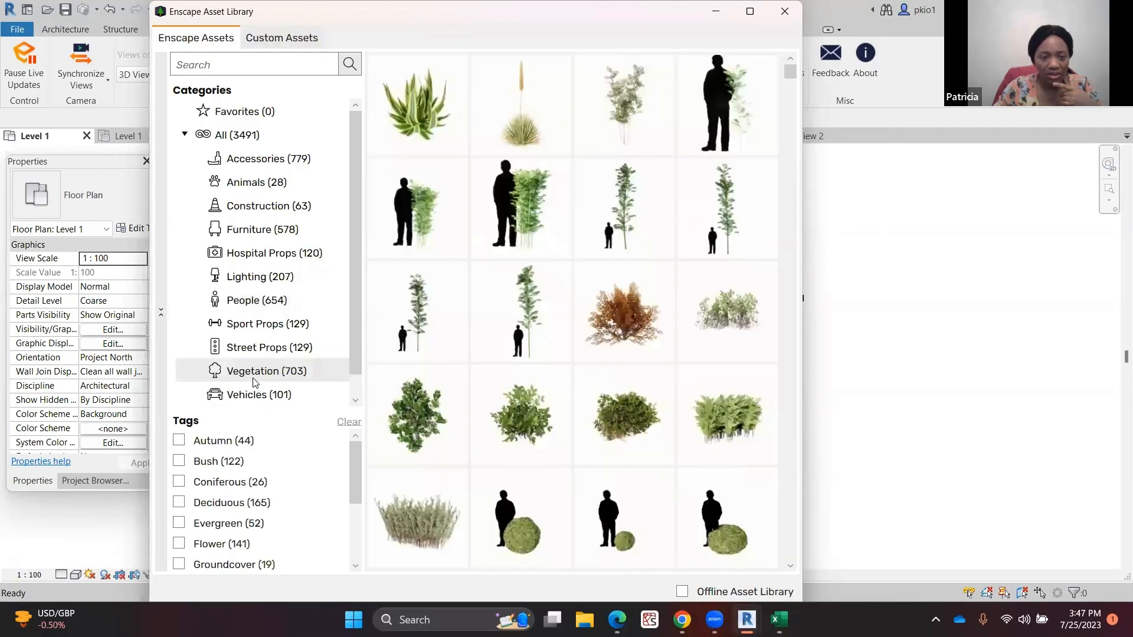
mouse_move(491, 332)
scroll(522, 287, down, 3)
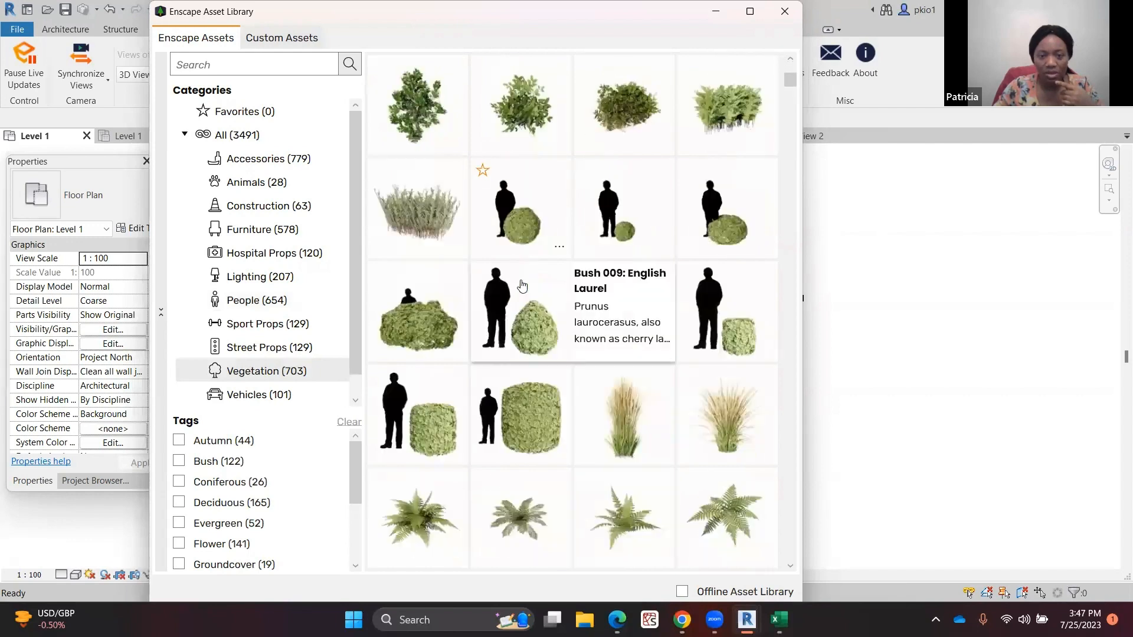
scroll(525, 346, down, 4)
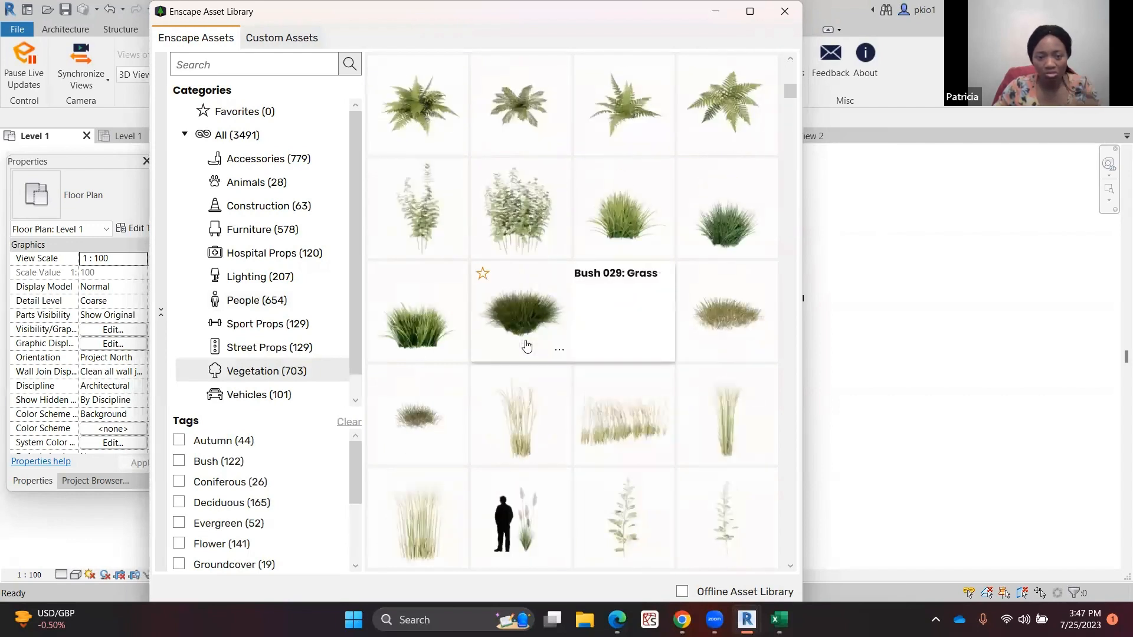
scroll(530, 346, down, 2)
scroll(530, 347, down, 6)
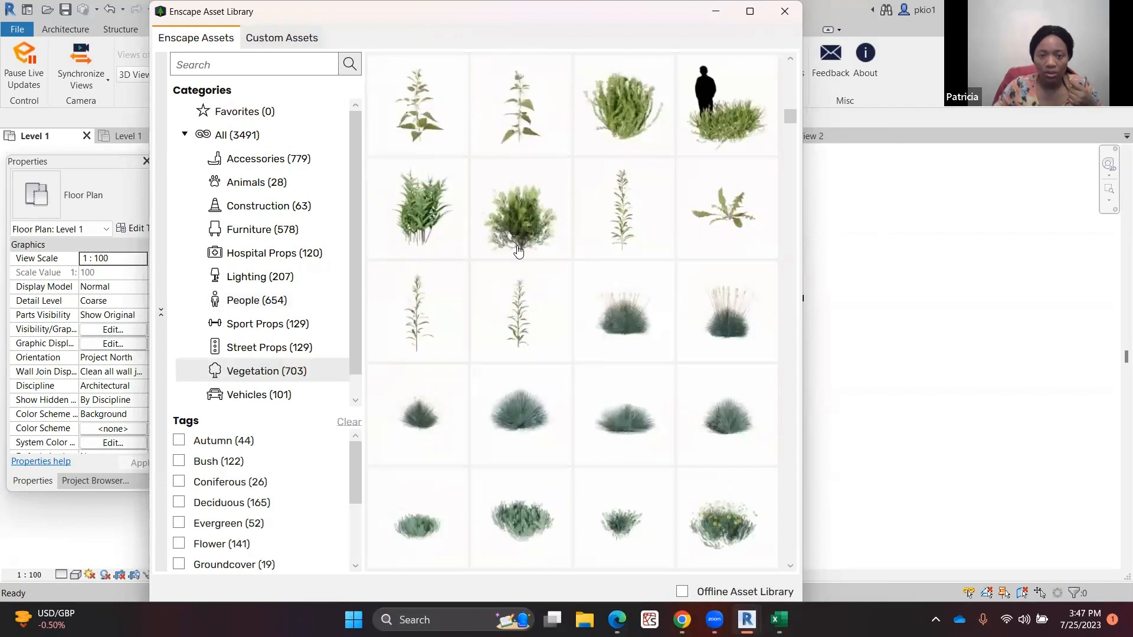
scroll(518, 247, down, 10)
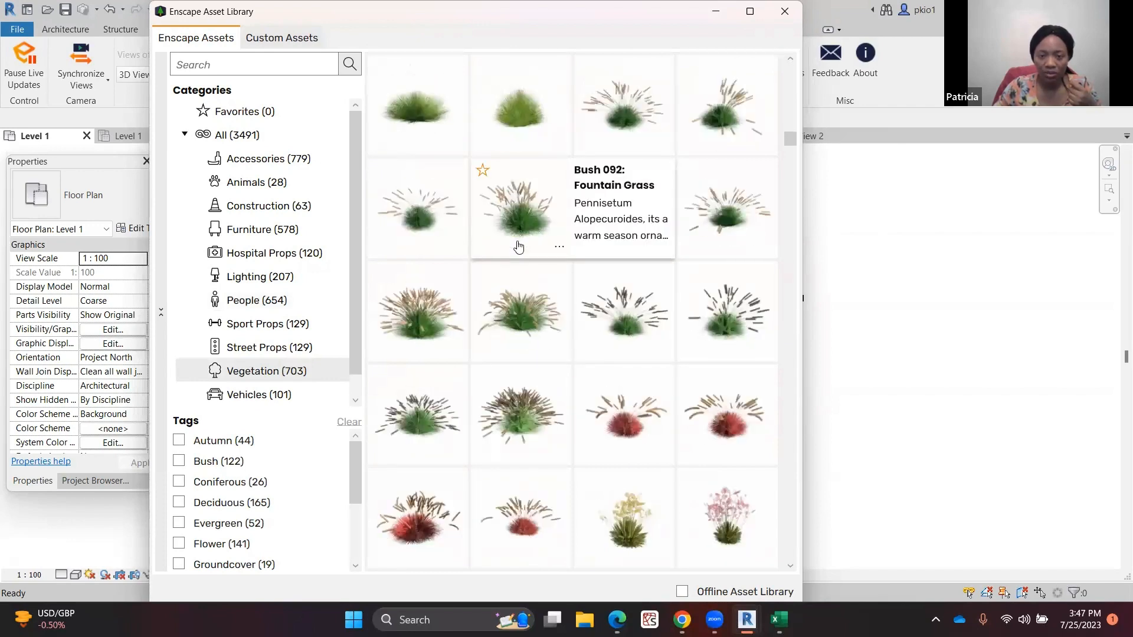
scroll(518, 247, down, 8)
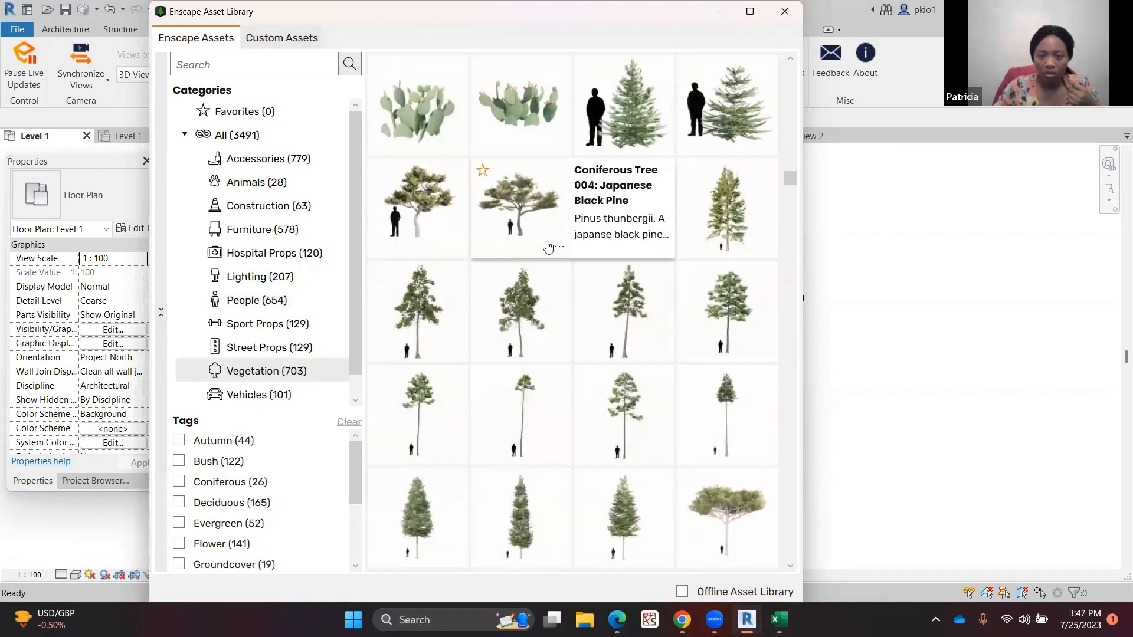
Place five Coniferous Tree 001 trees around the building's left end on the Level 1 plan
click(627, 127)
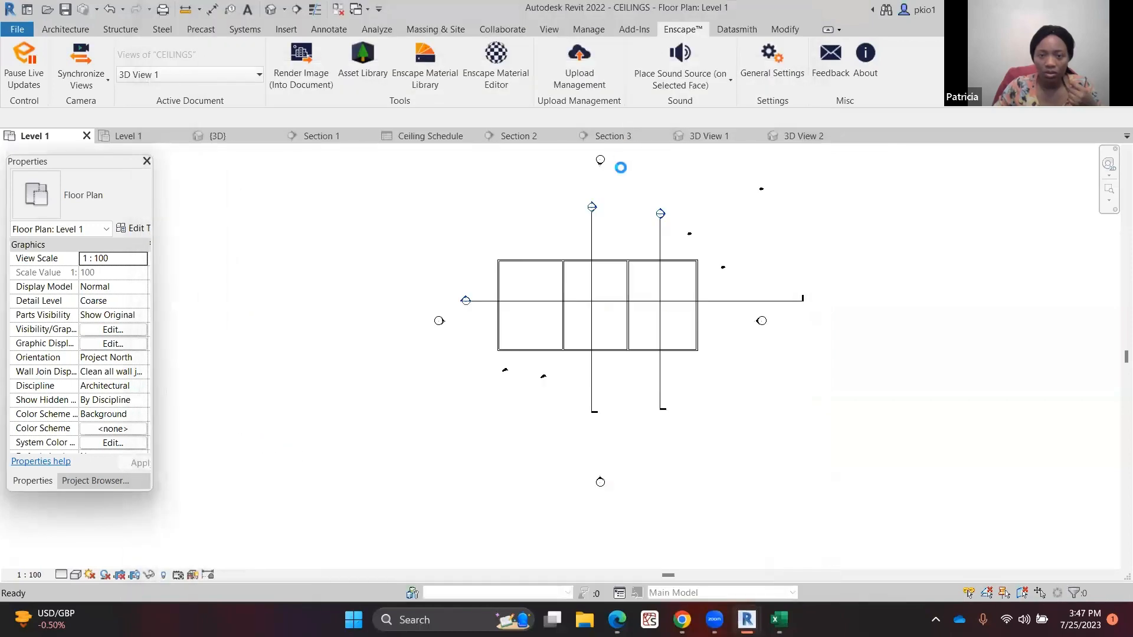
click(484, 363)
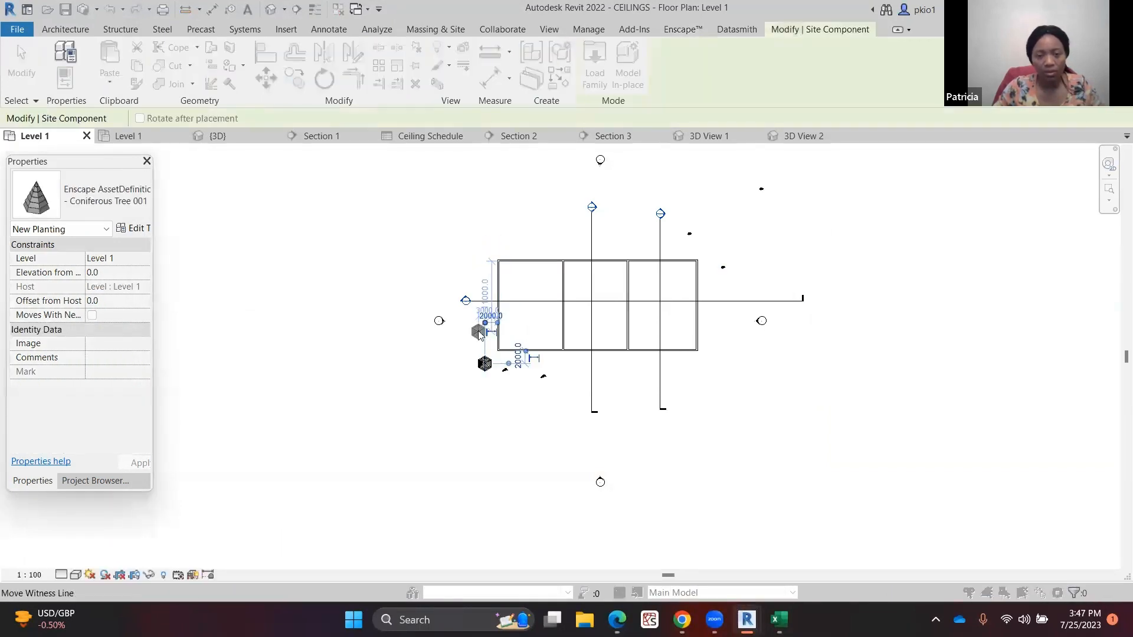
click(466, 337)
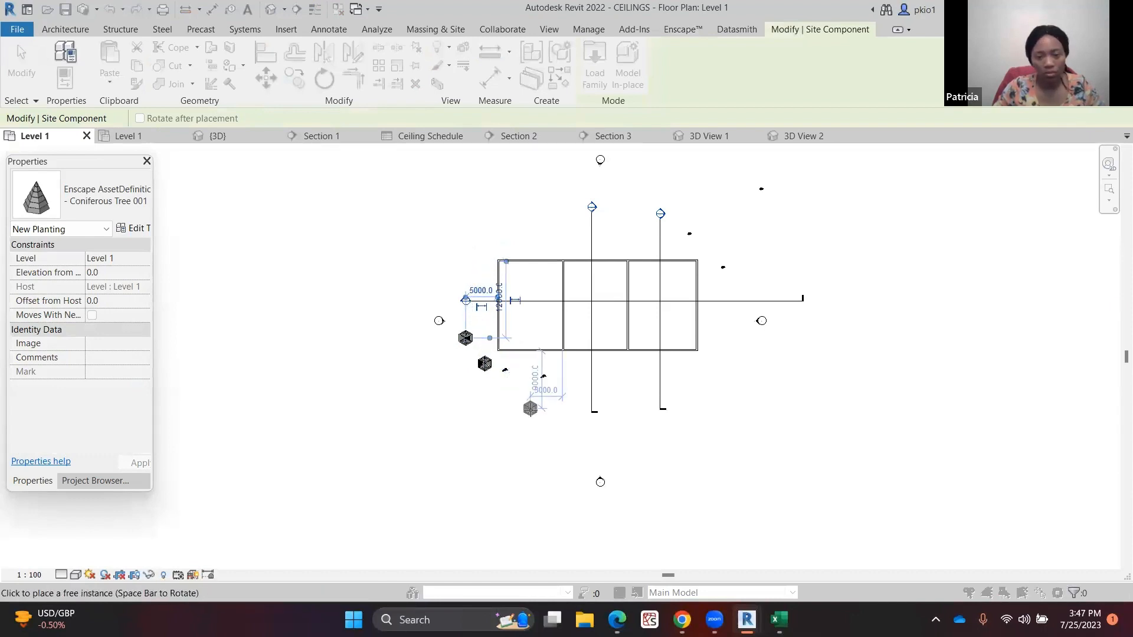
click(523, 408)
click(499, 409)
click(465, 409)
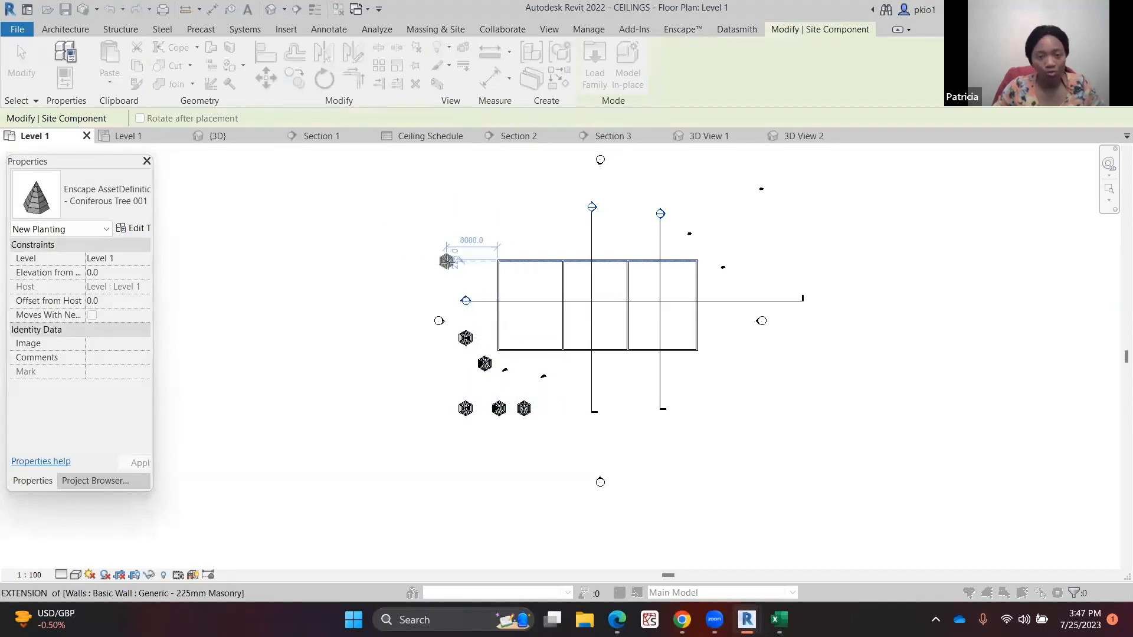
key(Escape)
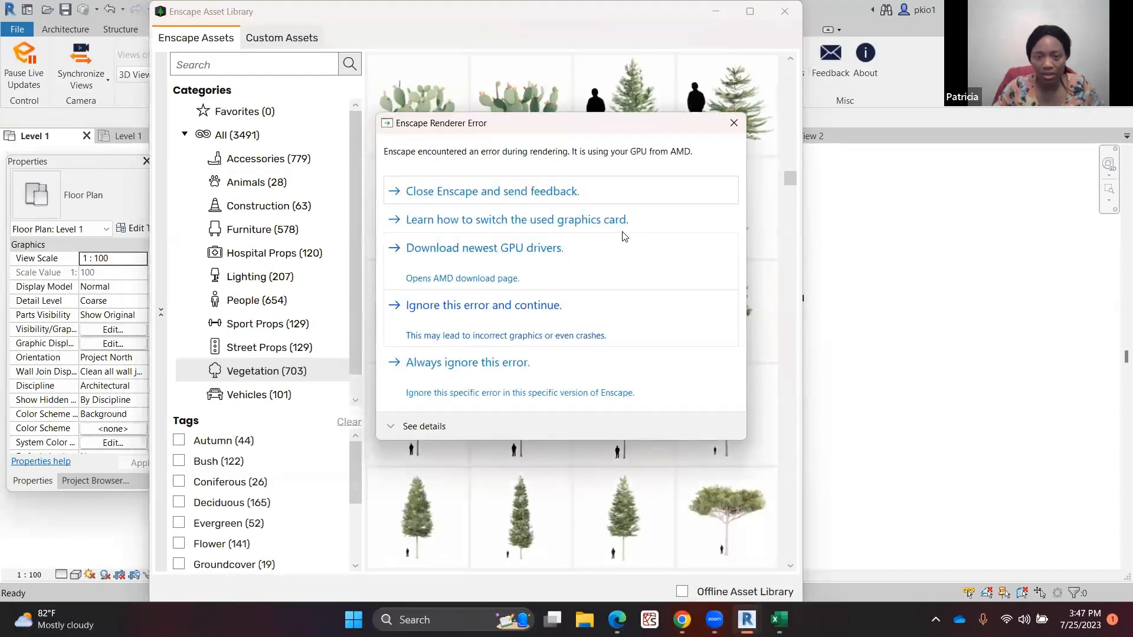
Dismiss the Enscape renderer error and close the Asset Library
click(733, 124)
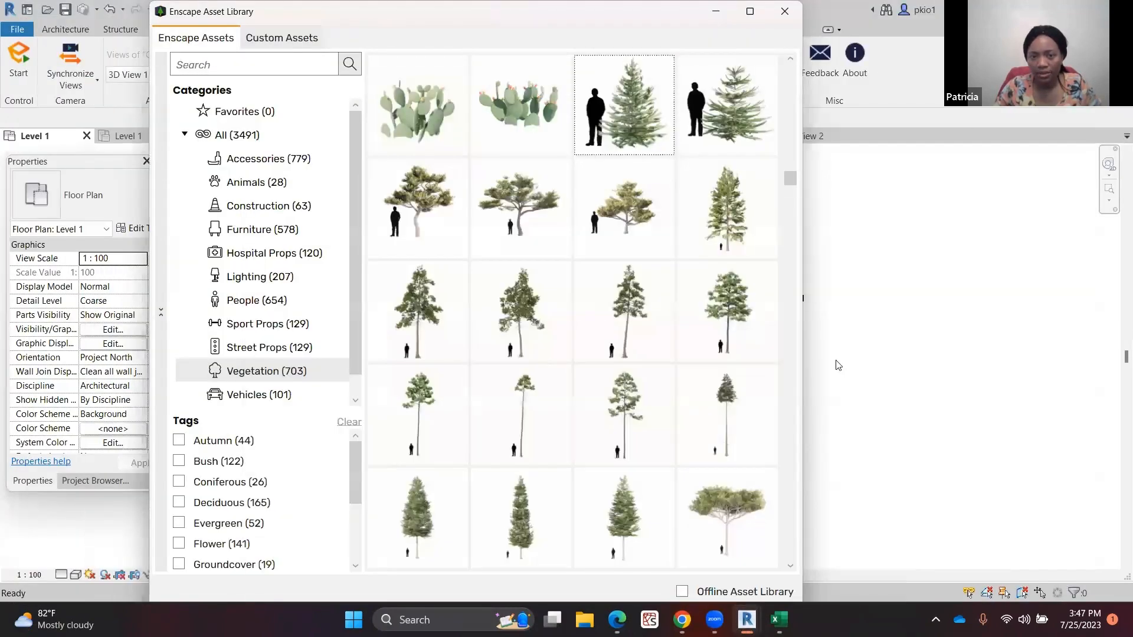
click(785, 11)
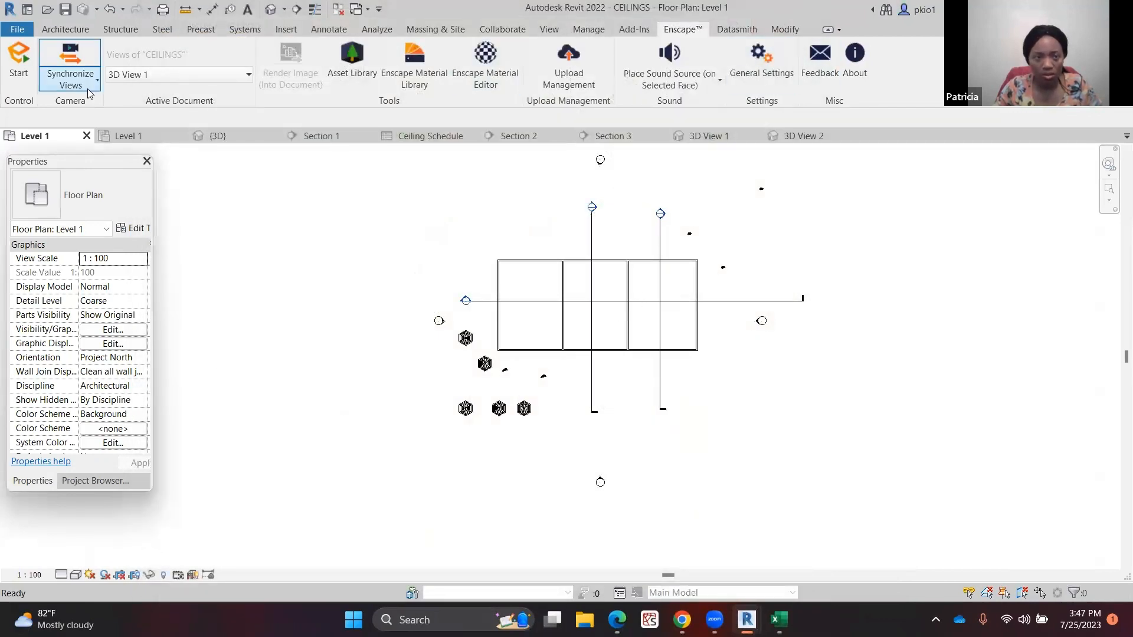
Try to restart Enscape and acknowledge the notice
click(17, 67)
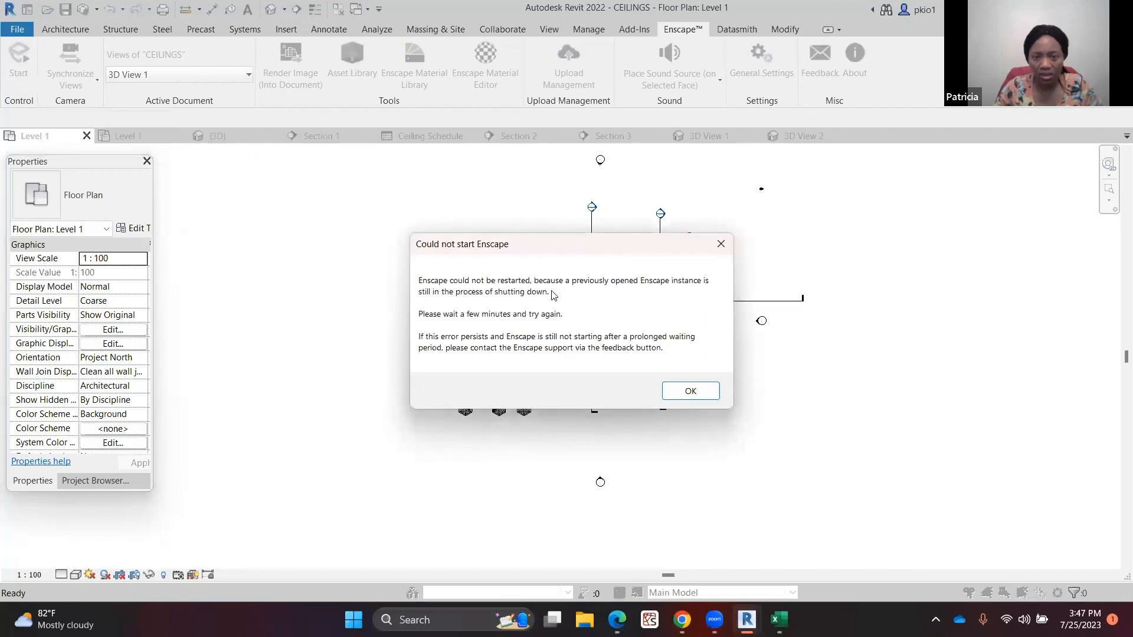
click(673, 391)
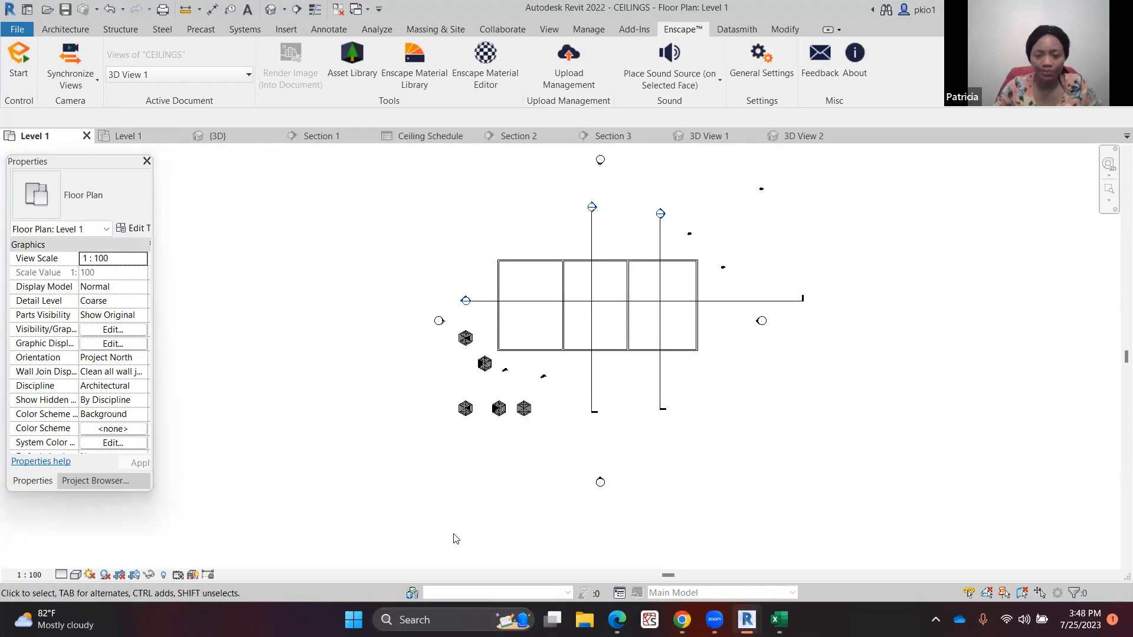
mouse_move(714, 619)
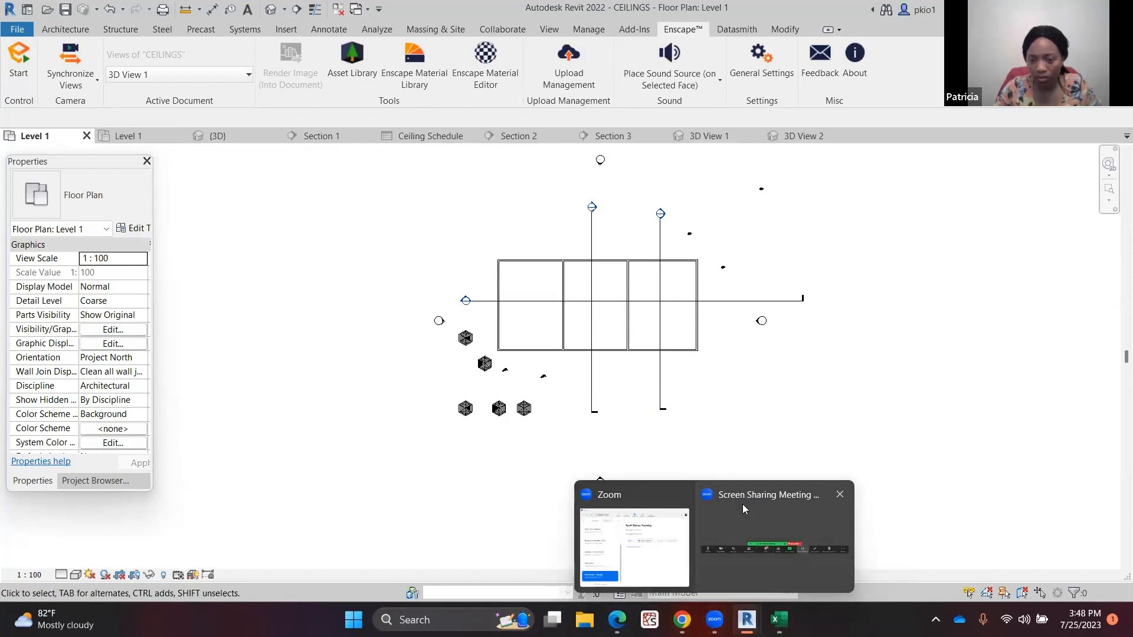
click(742, 528)
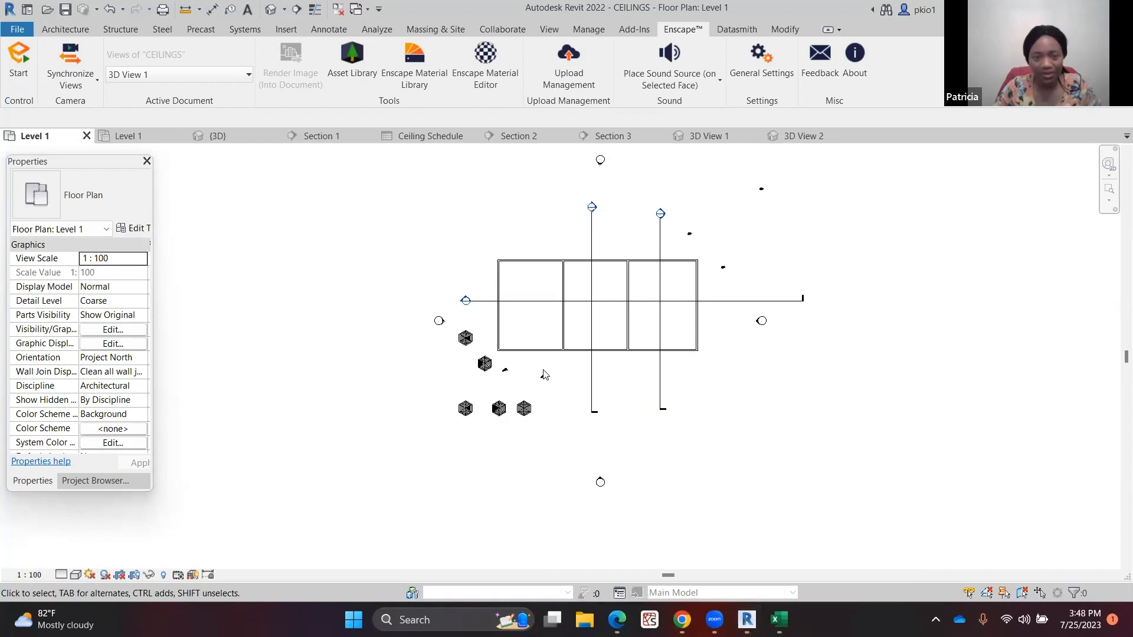
Open the default 3D view to check the placed people and trees
click(225, 140)
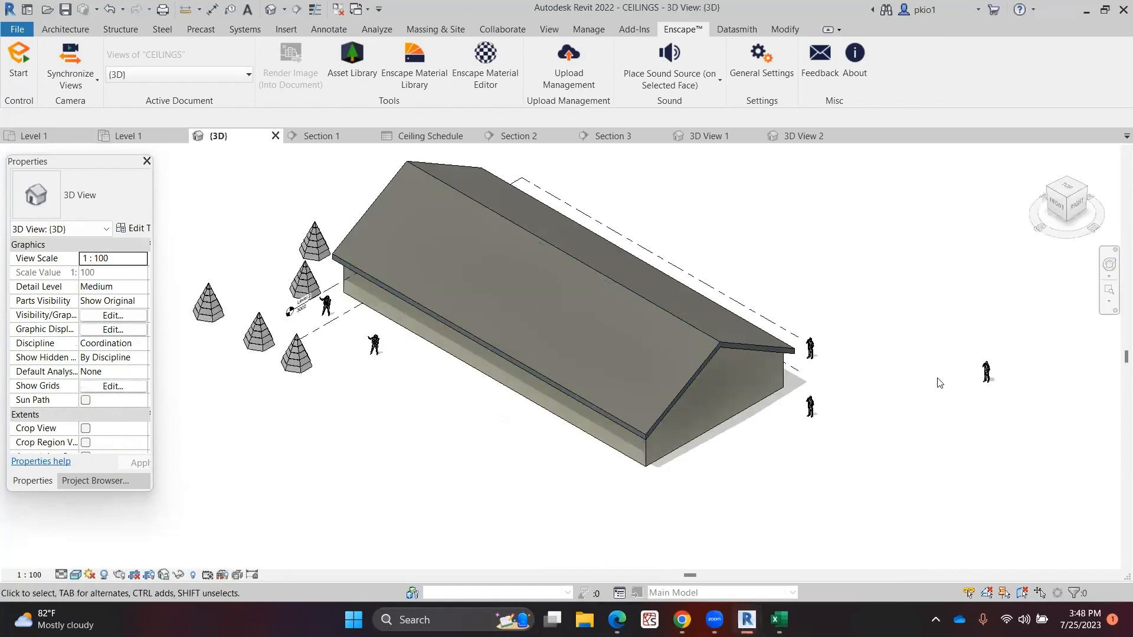
scroll(937, 379, down, 3)
scroll(870, 323, up, 2)
scroll(927, 304, up, 1)
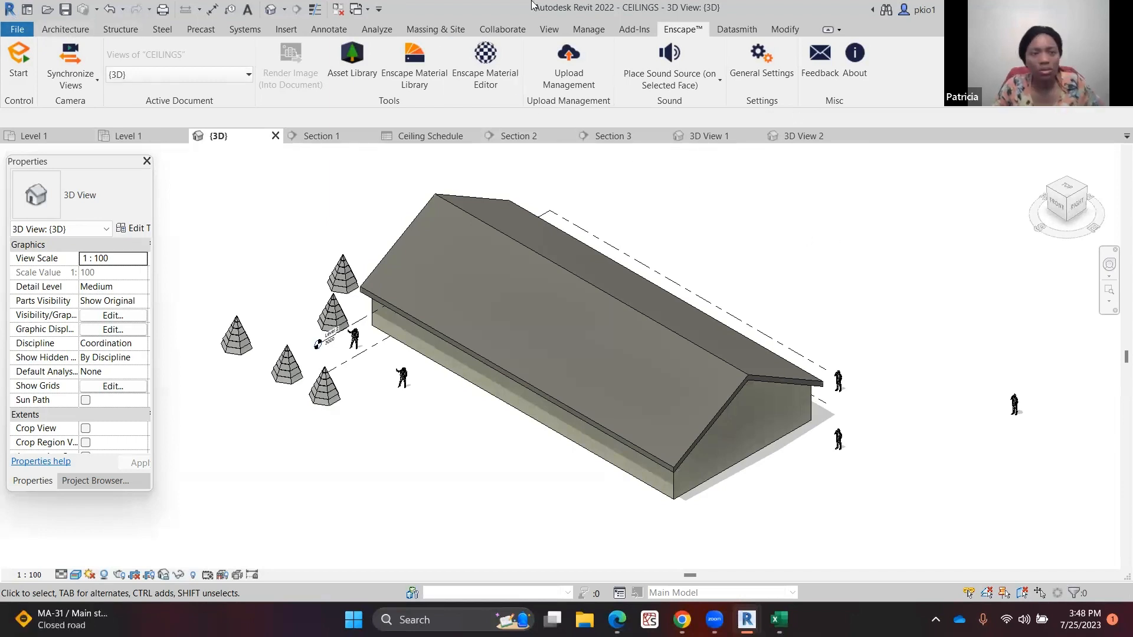
Browse the Autodesk family library's Architectural External and Internal lighting families
click(288, 30)
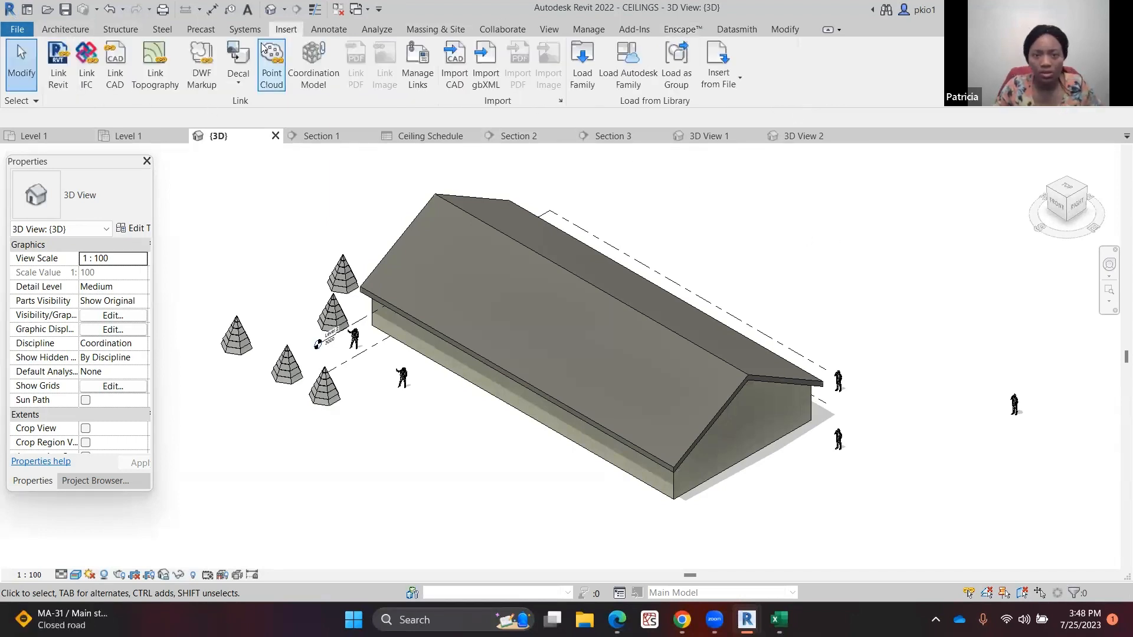
click(620, 68)
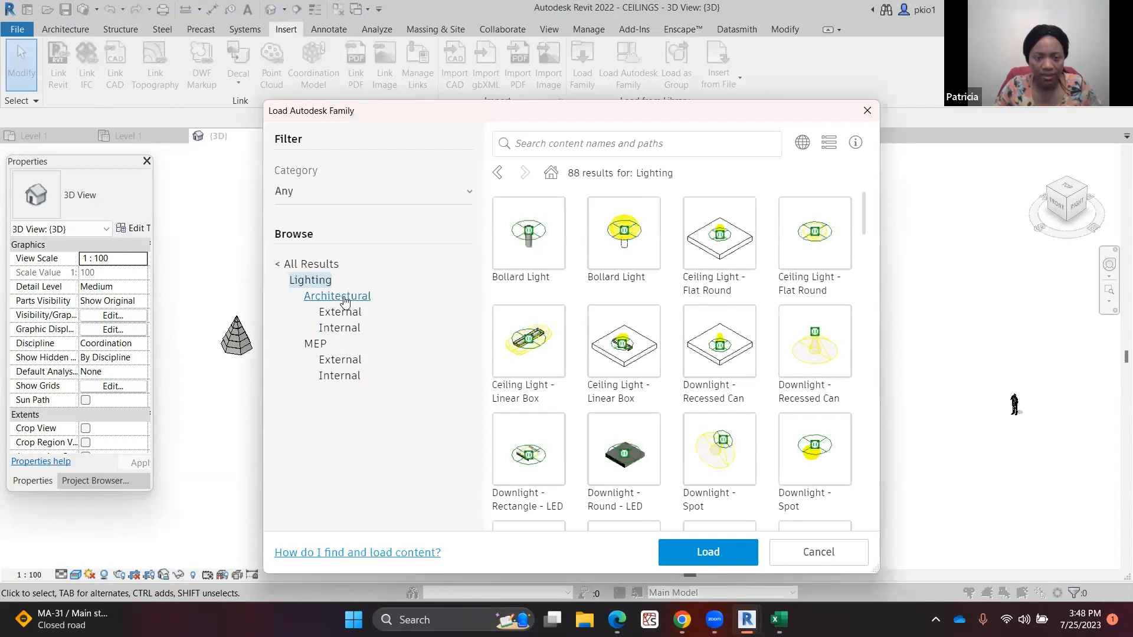
click(341, 311)
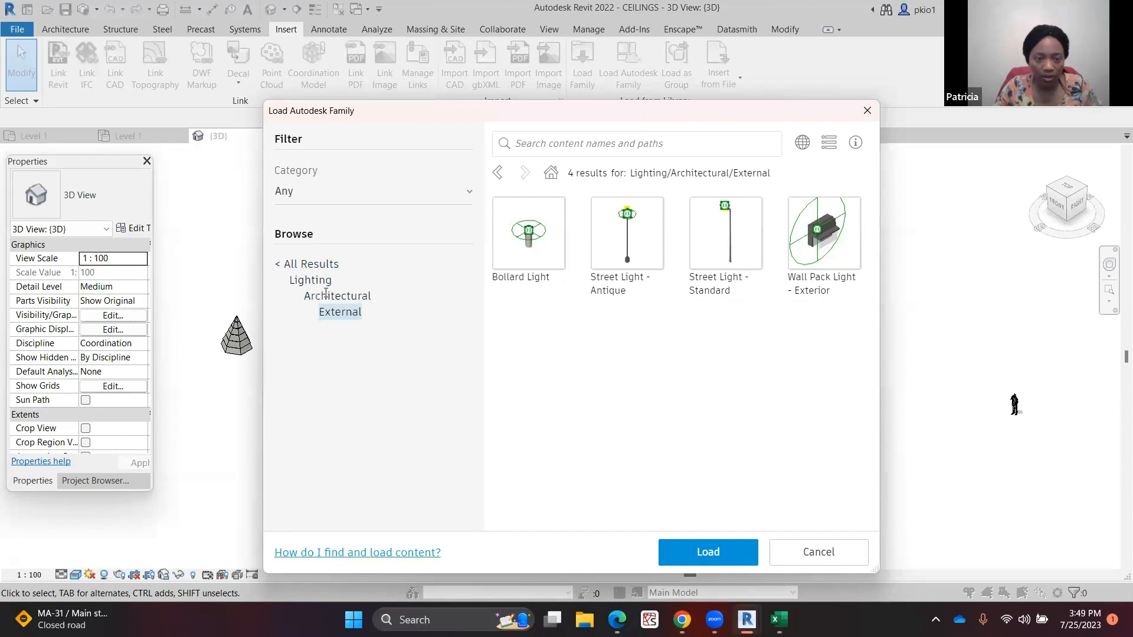
click(292, 263)
scroll(290, 407, down, 5)
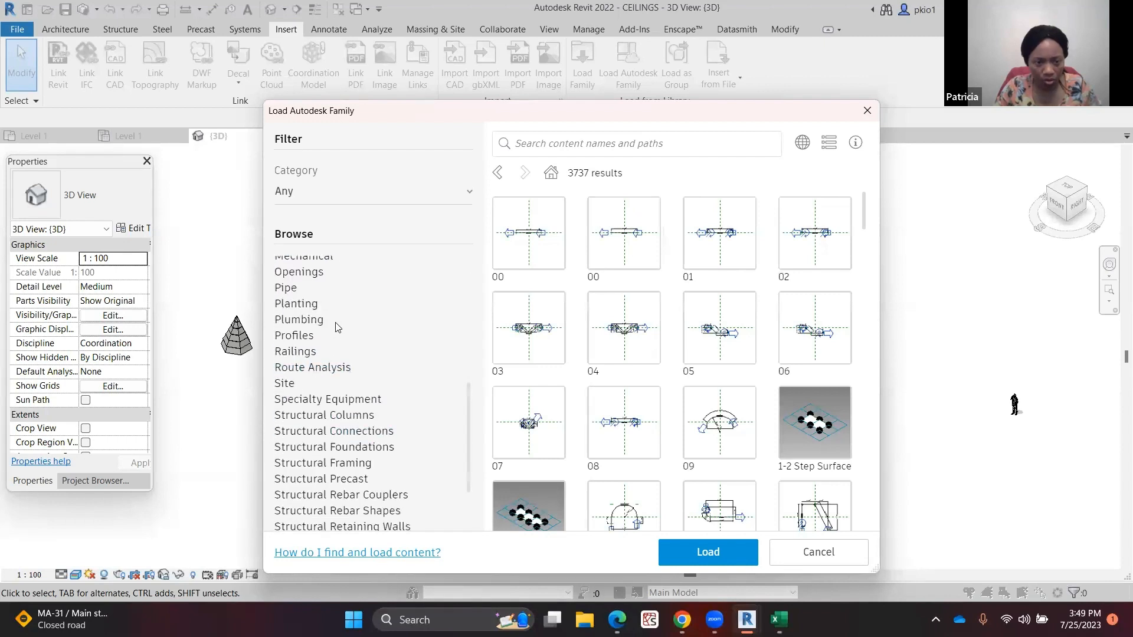
scroll(318, 328, up, 3)
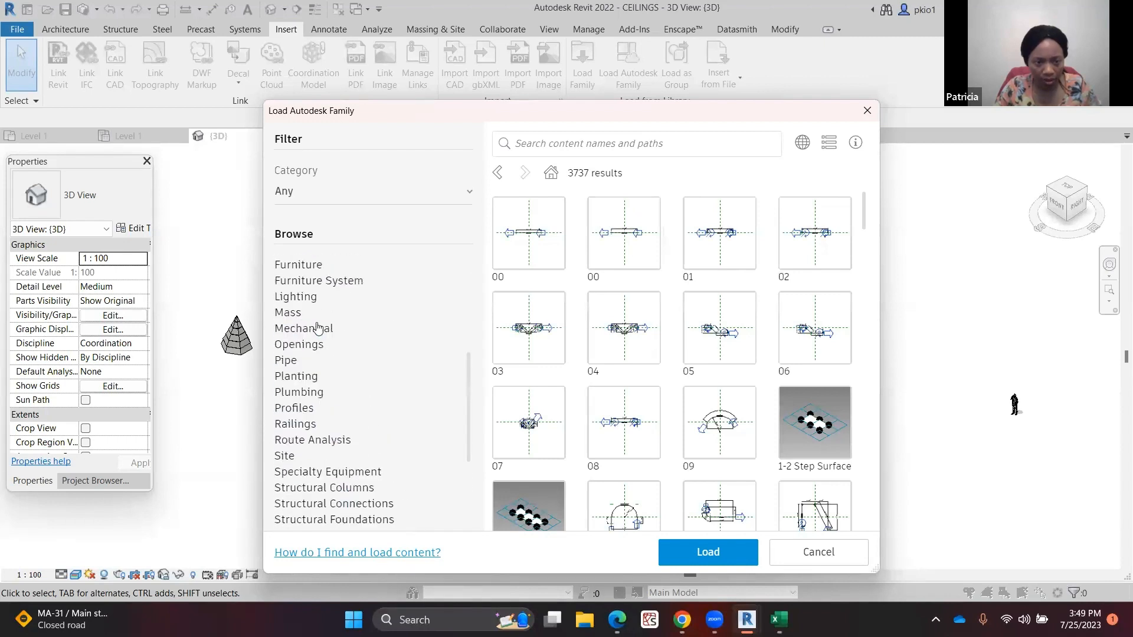
click(298, 298)
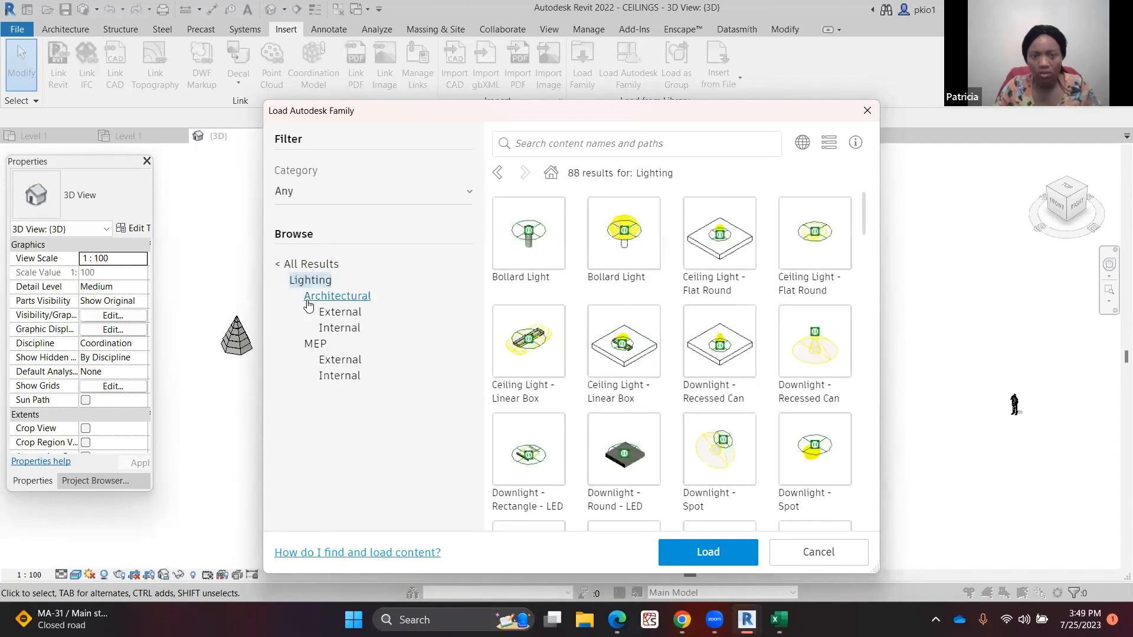
click(340, 329)
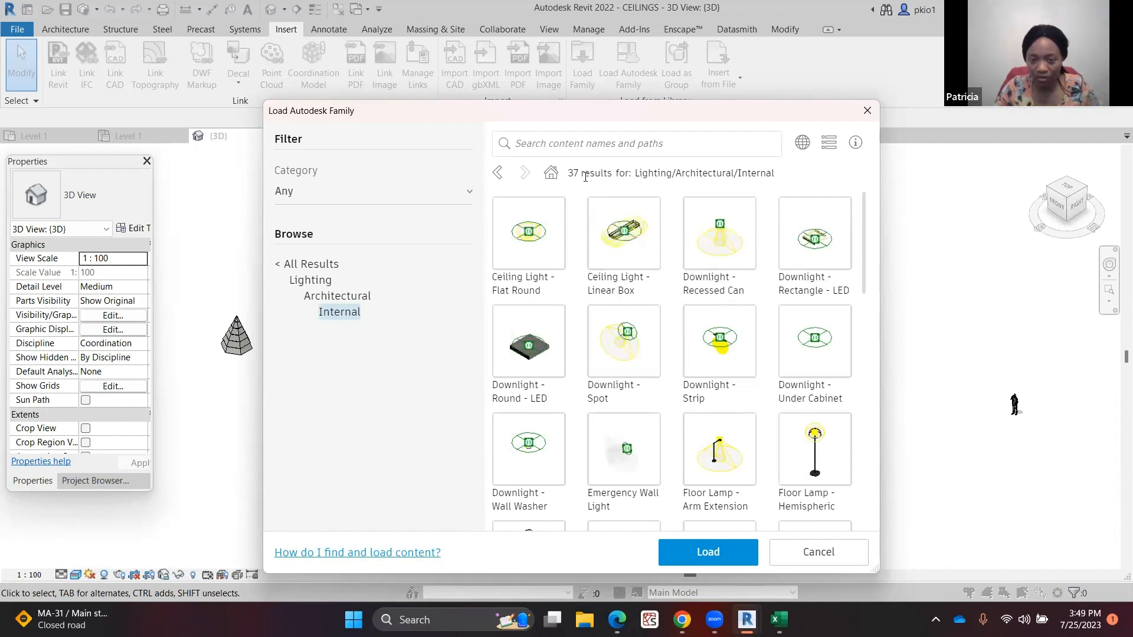
scroll(690, 354, down, 3)
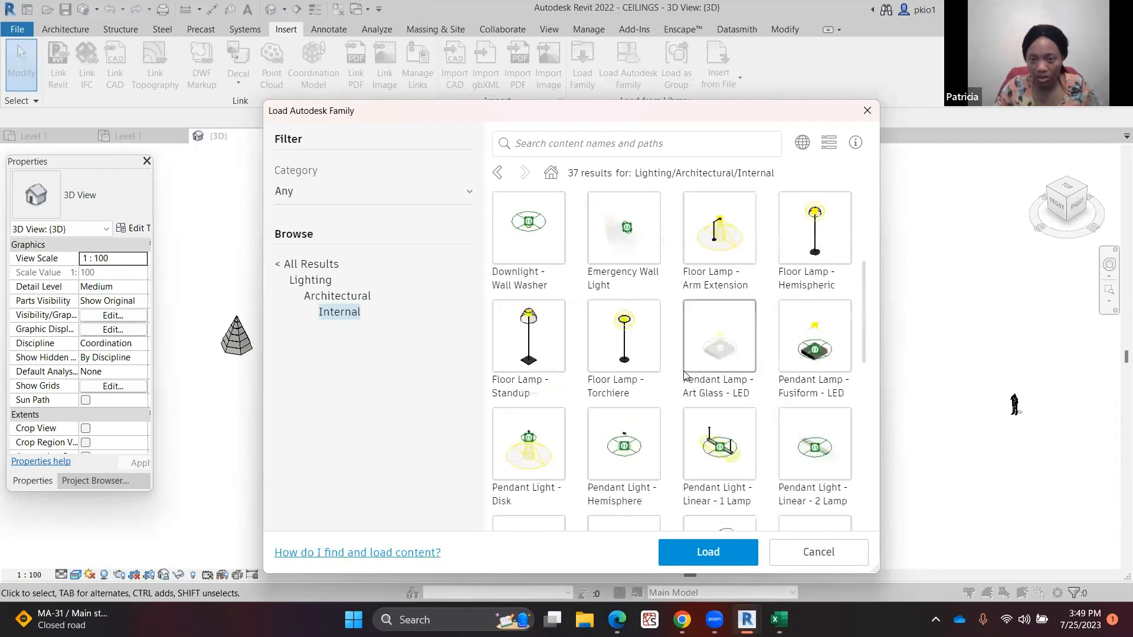
scroll(684, 375, down, 1)
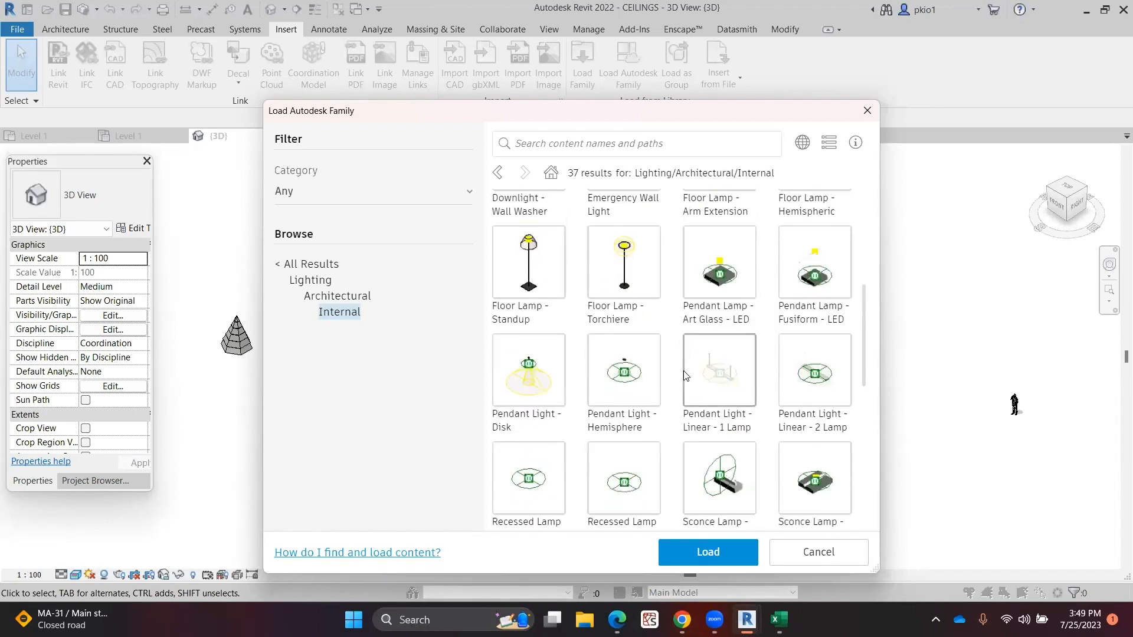
scroll(683, 371, down, 4)
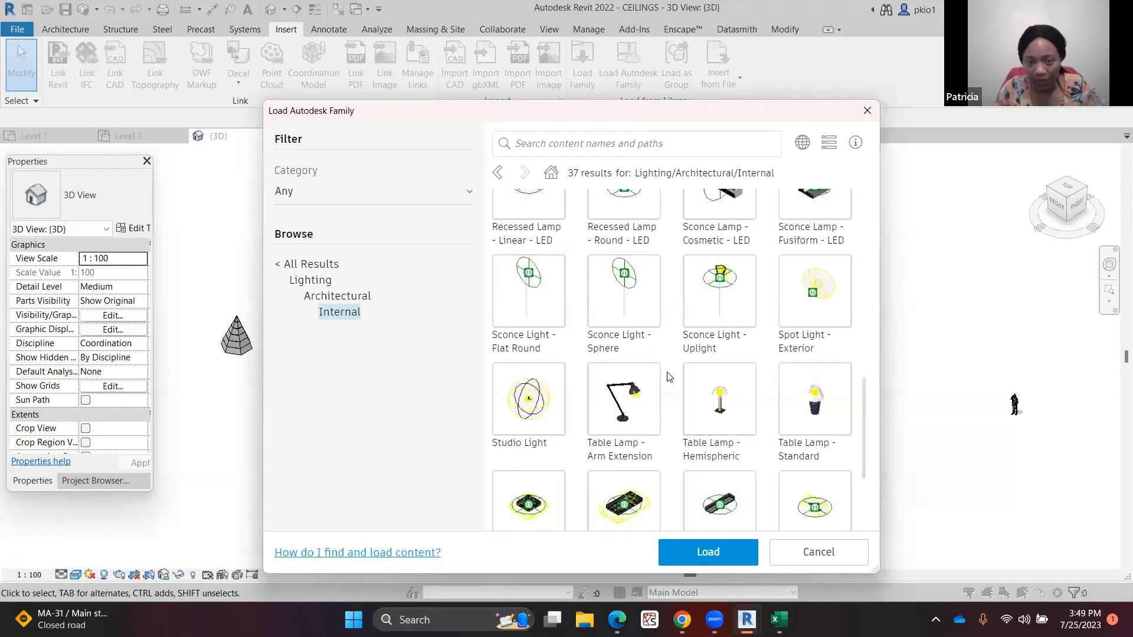
scroll(669, 376, down, 1)
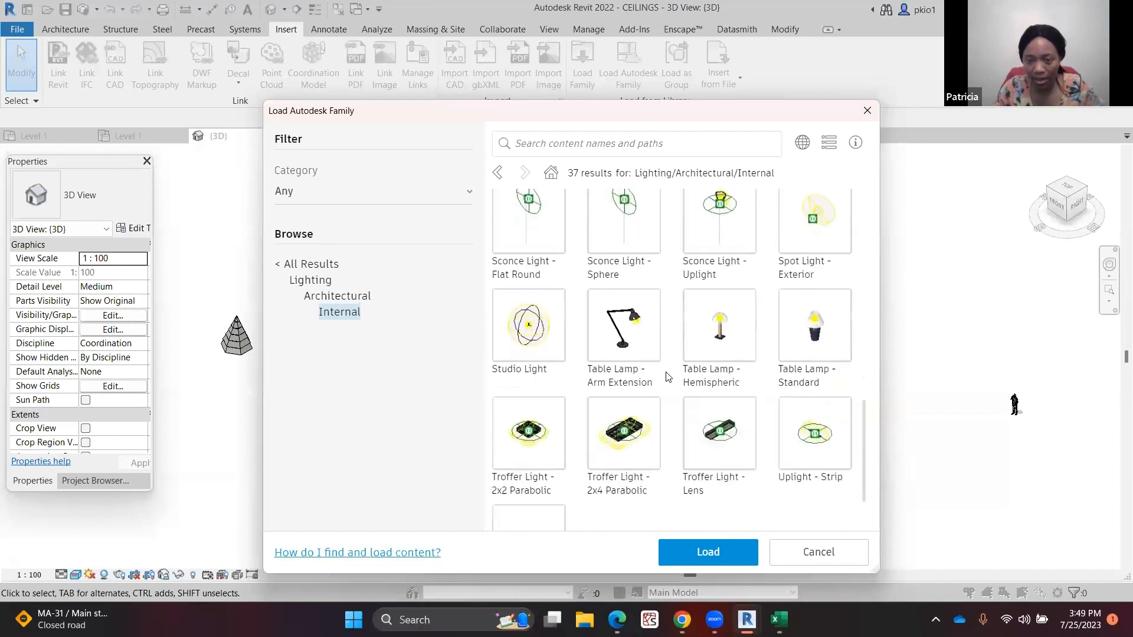
scroll(668, 376, down, 1)
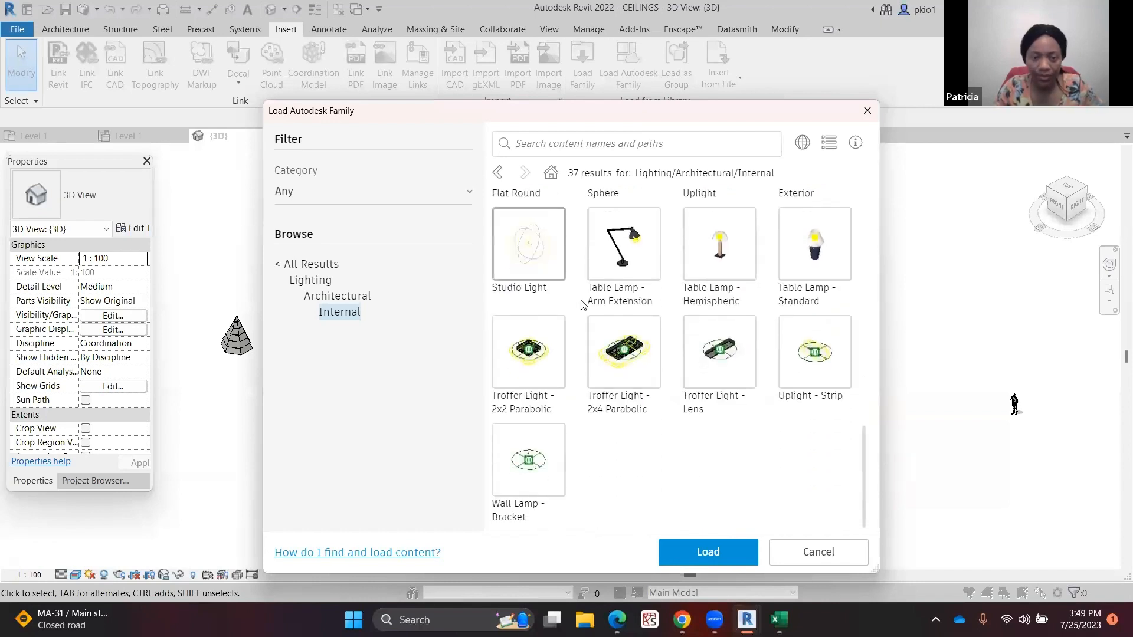
Browse the MEP External and Internal lighting families, then close the library without loading any family
click(322, 282)
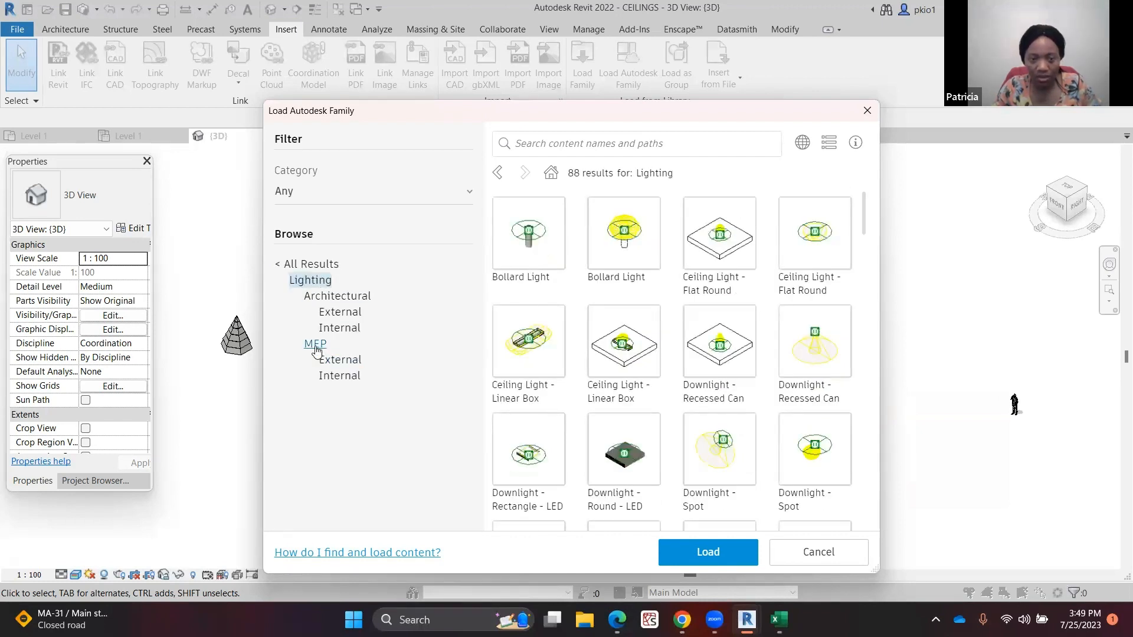
click(359, 365)
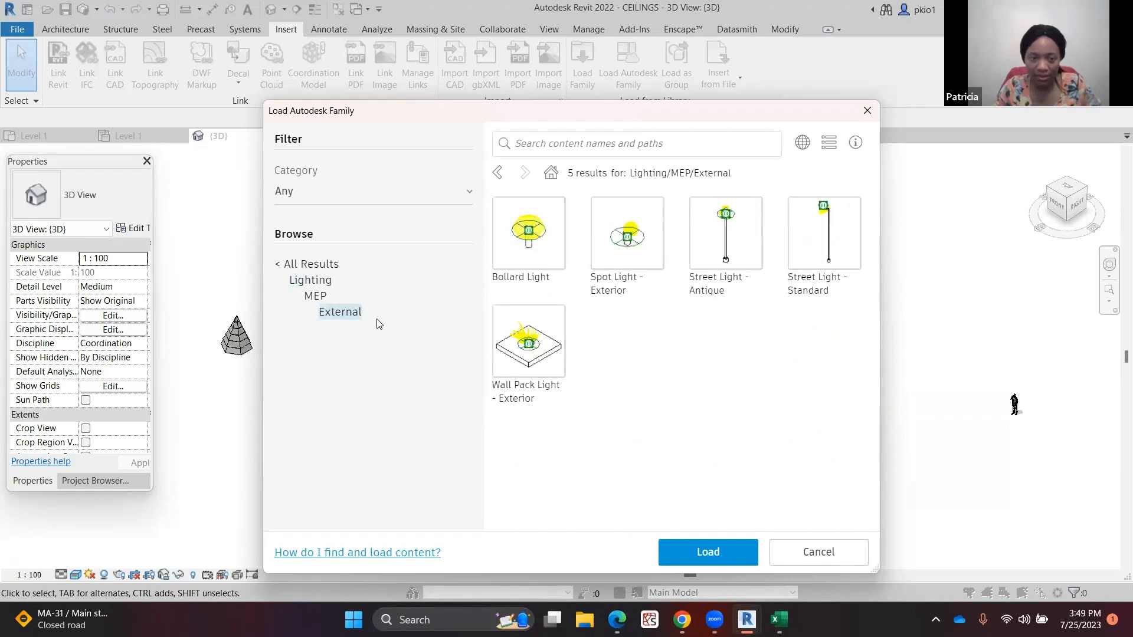
click(311, 297)
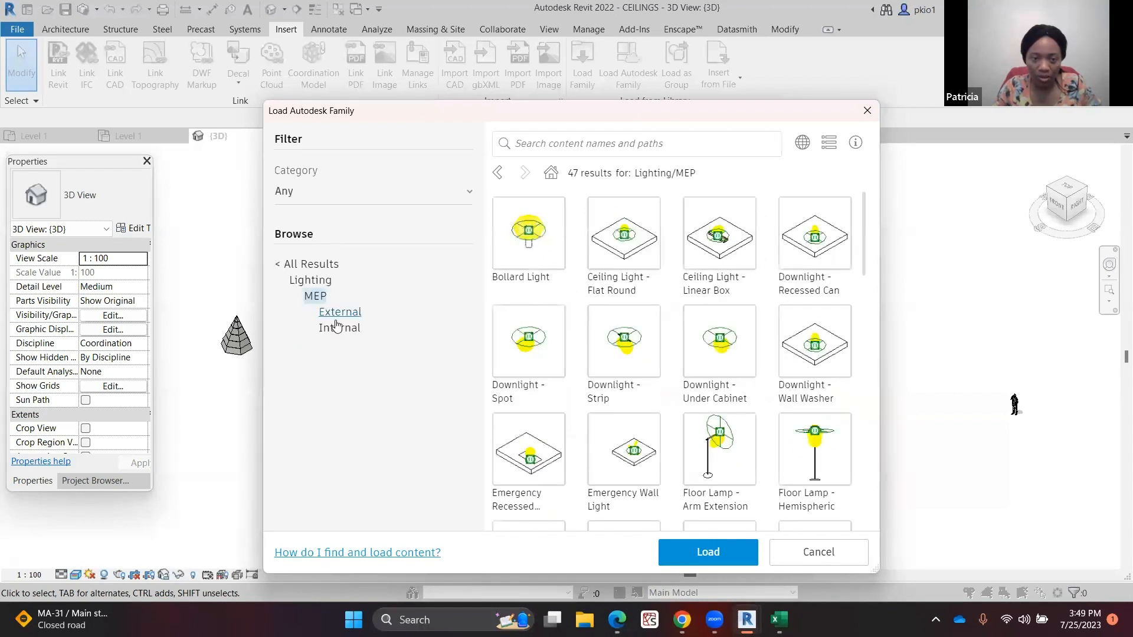
click(337, 326)
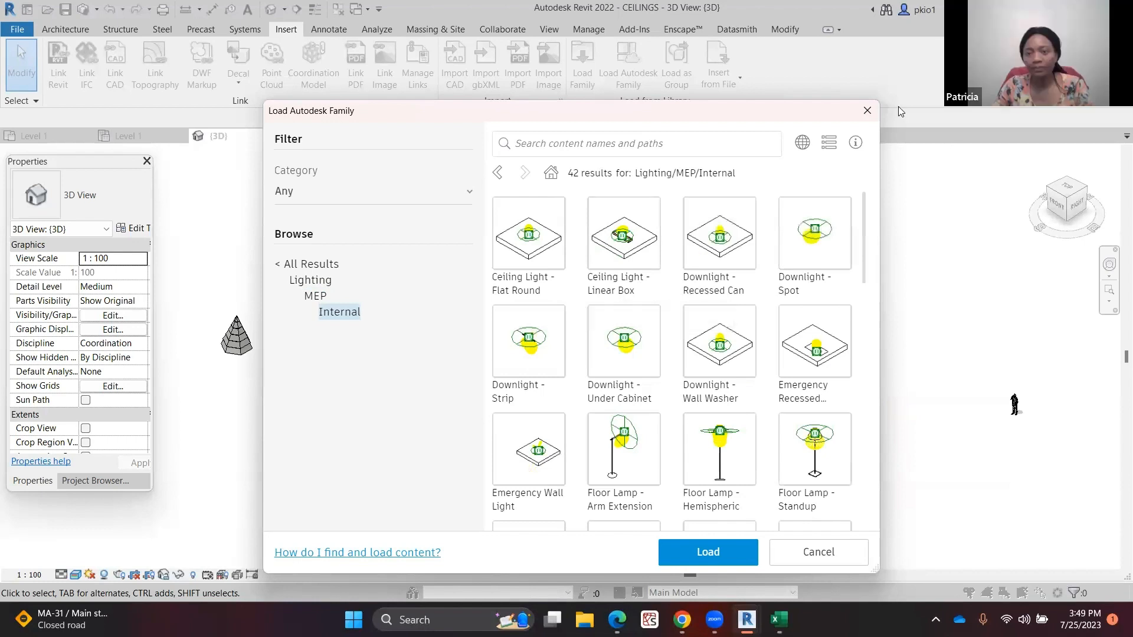
click(866, 112)
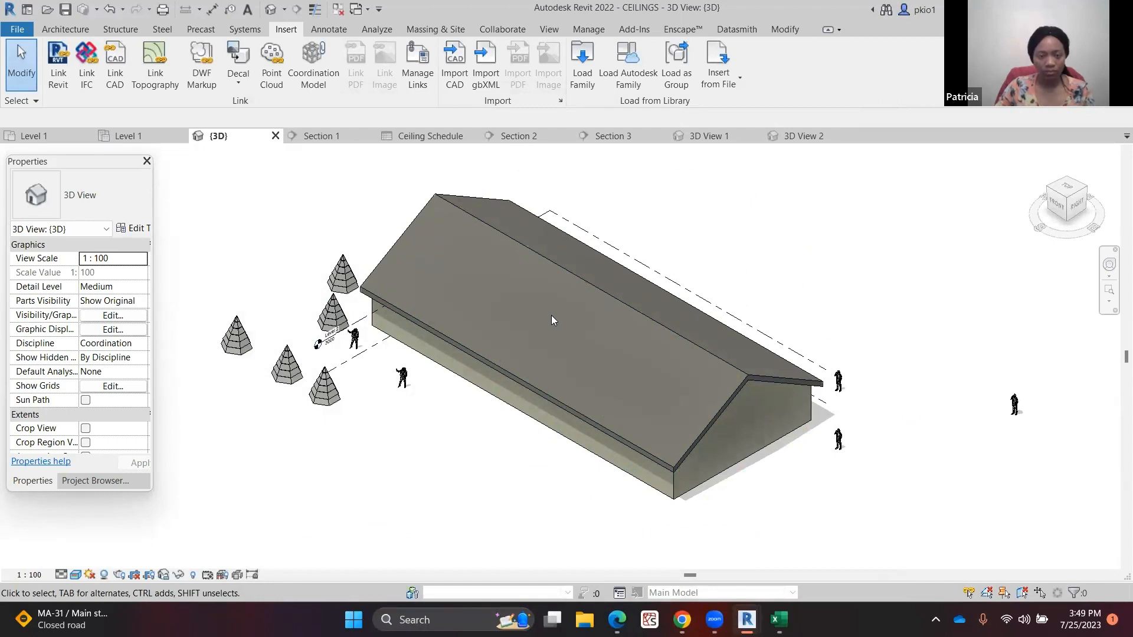
scroll(552, 319, down, 1)
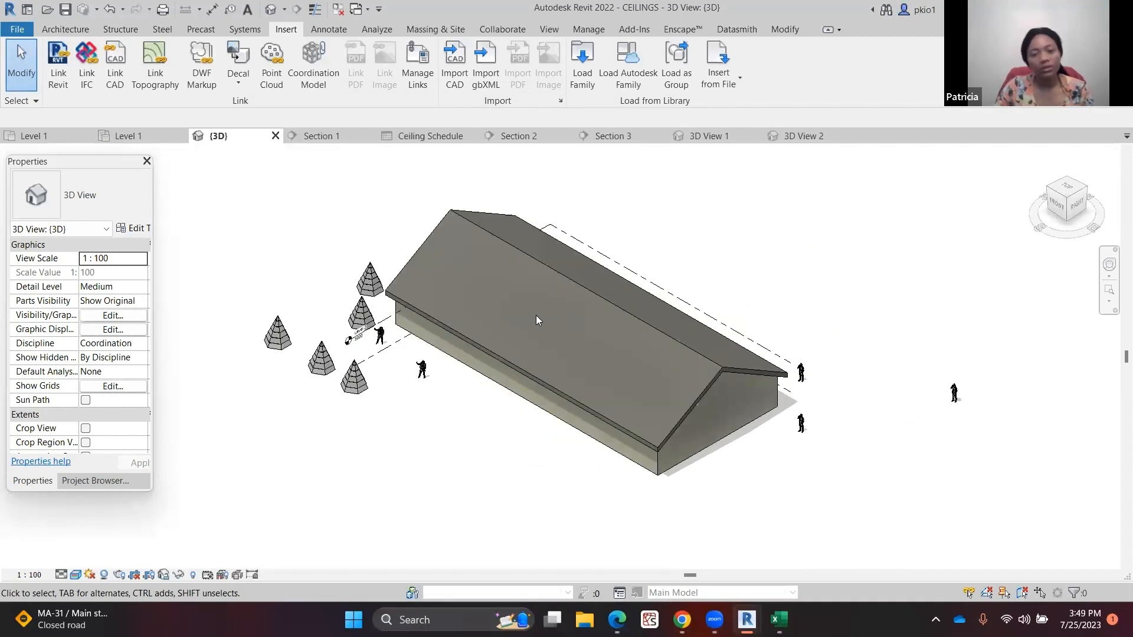